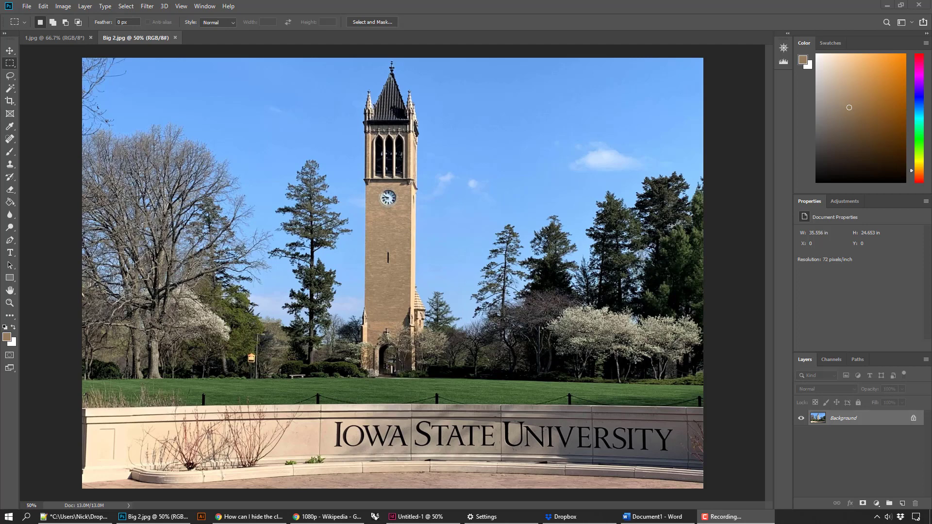
# - Switch to InDesign and open the settings for a new document
pyautogui.click(436, 515)
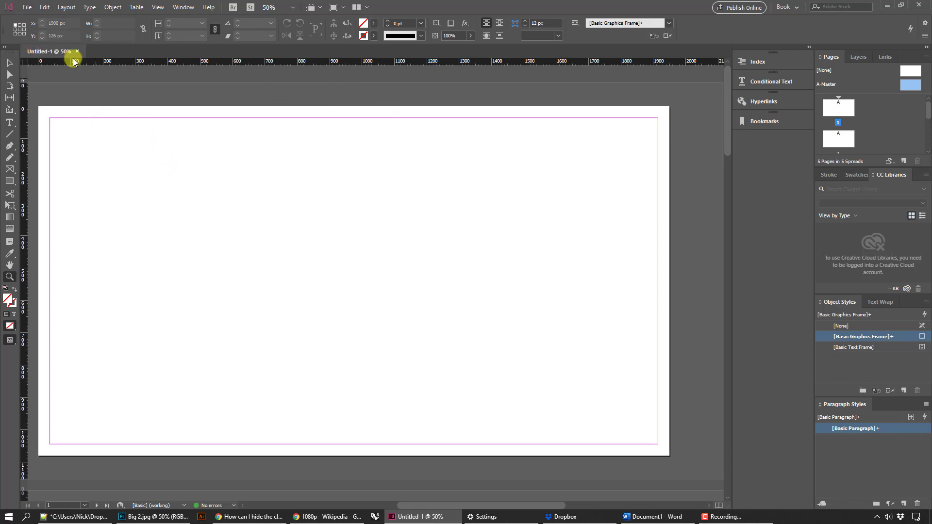
pyautogui.click(27, 8)
pyautogui.moveTo(92, 19)
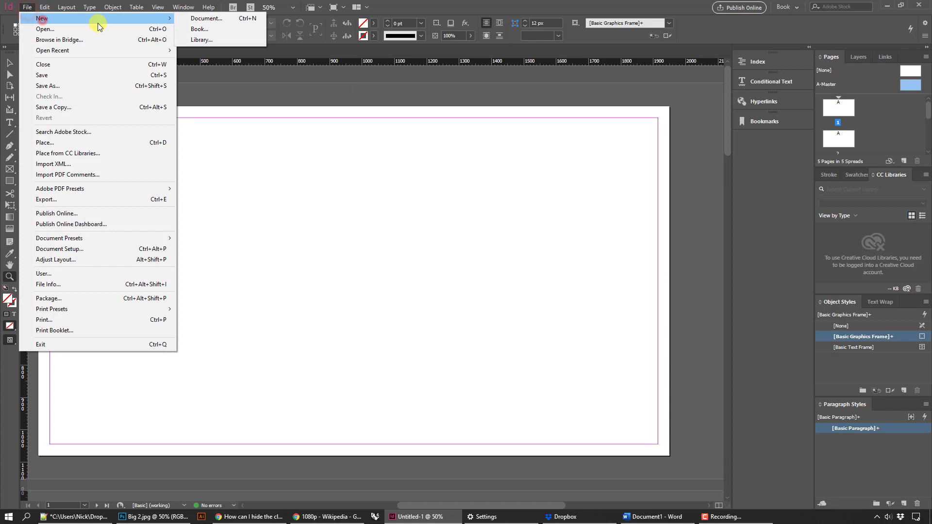
pyautogui.click(228, 19)
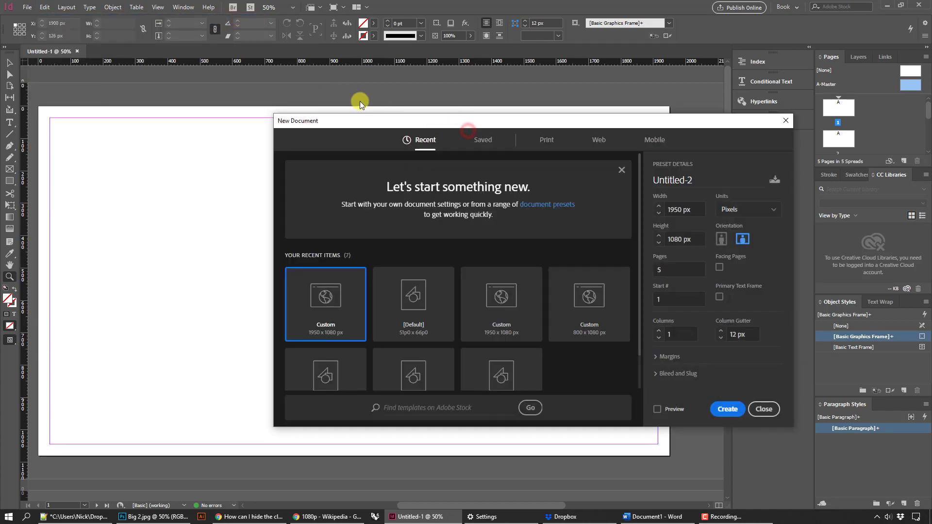
pyautogui.moveTo(371, 114); pyautogui.dragTo(273, 88)
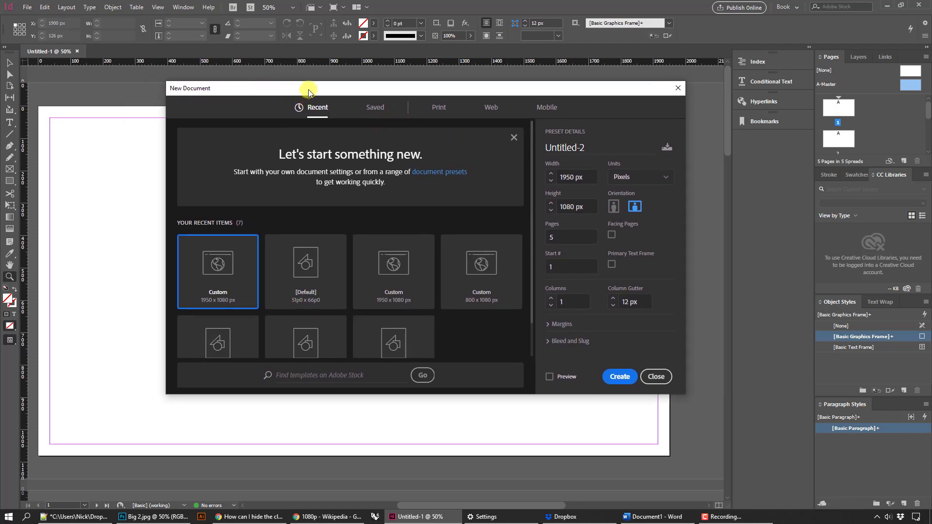
# - Set the recent 1950 x 1080 px custom preset to portrait orientation with inches as units
pyautogui.click(611, 207)
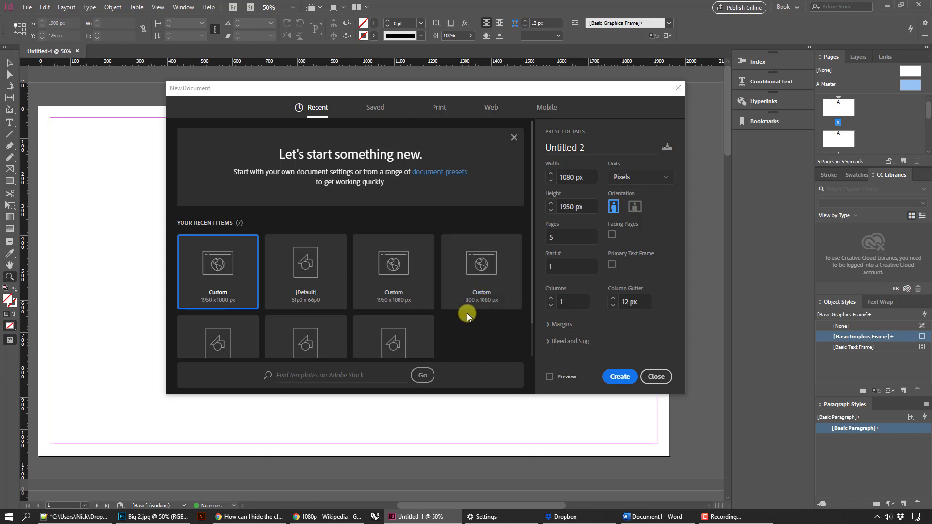
pyautogui.scroll(-1, 481, 312)
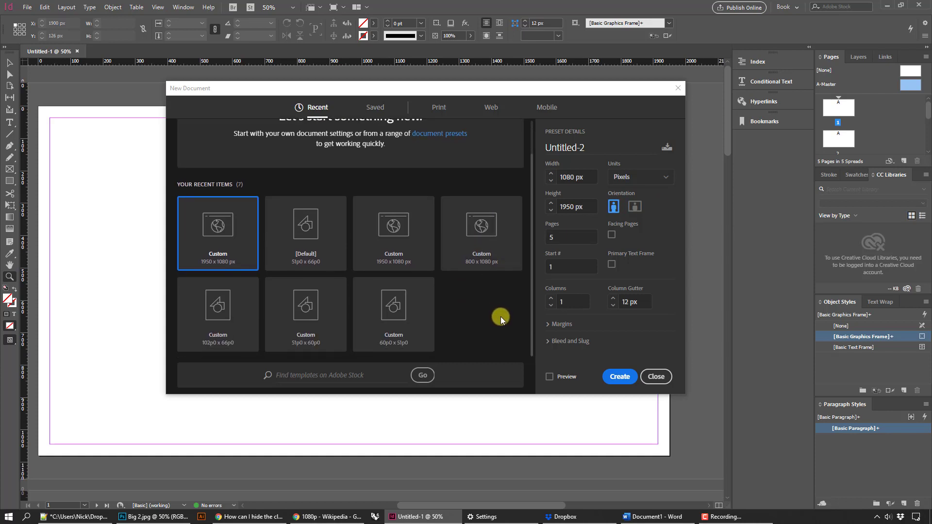
pyautogui.scroll(1, 504, 318)
pyautogui.click(635, 180)
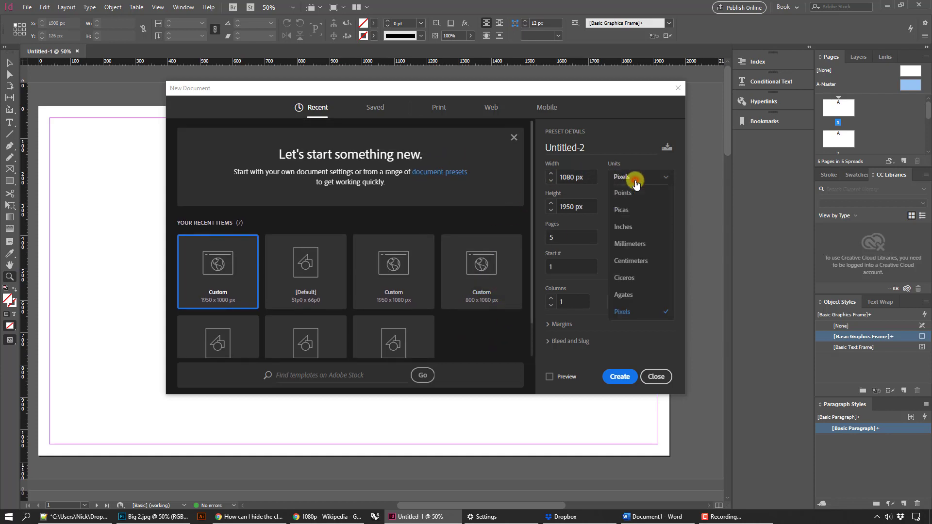
pyautogui.click(631, 226)
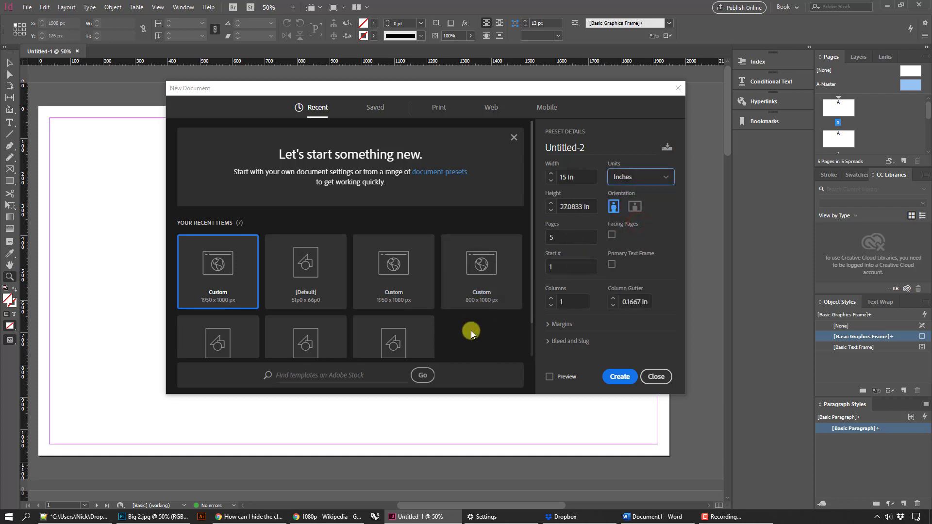
pyautogui.scroll(-1, 472, 342)
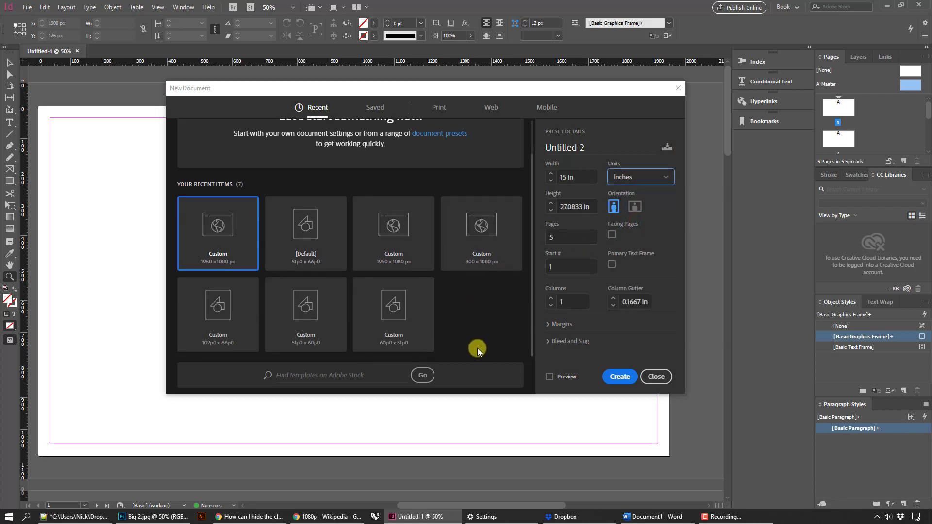
pyautogui.scroll(1, 481, 349)
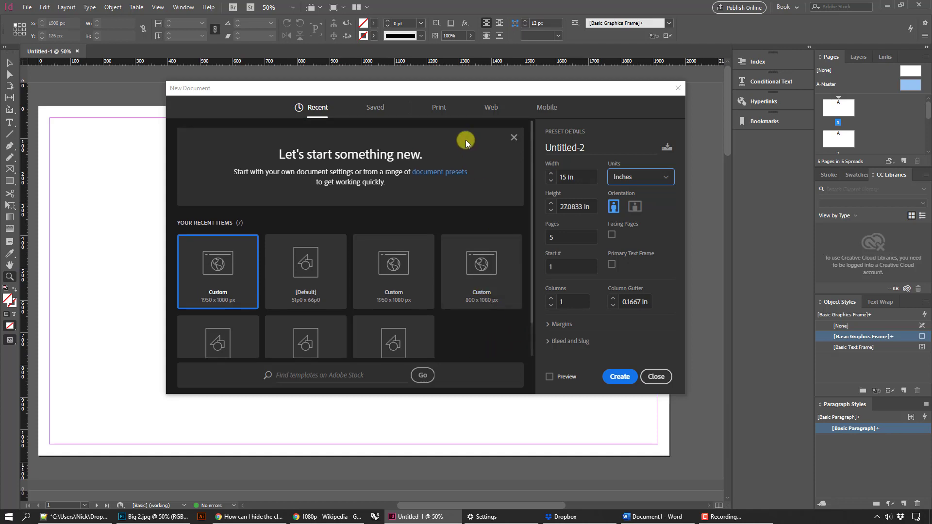
# - Choose the Letter print preset for the new document and set its units to inches
pyautogui.click(440, 107)
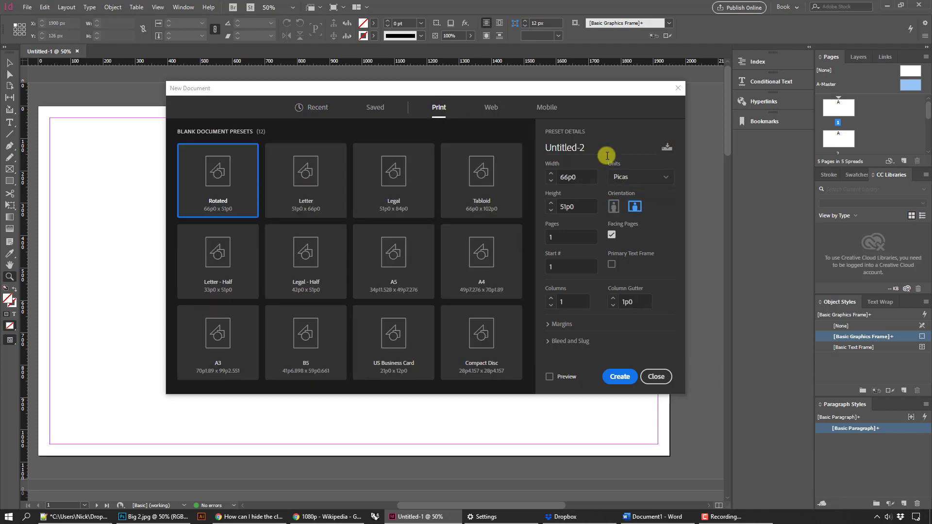
pyautogui.click(639, 179)
pyautogui.click(629, 226)
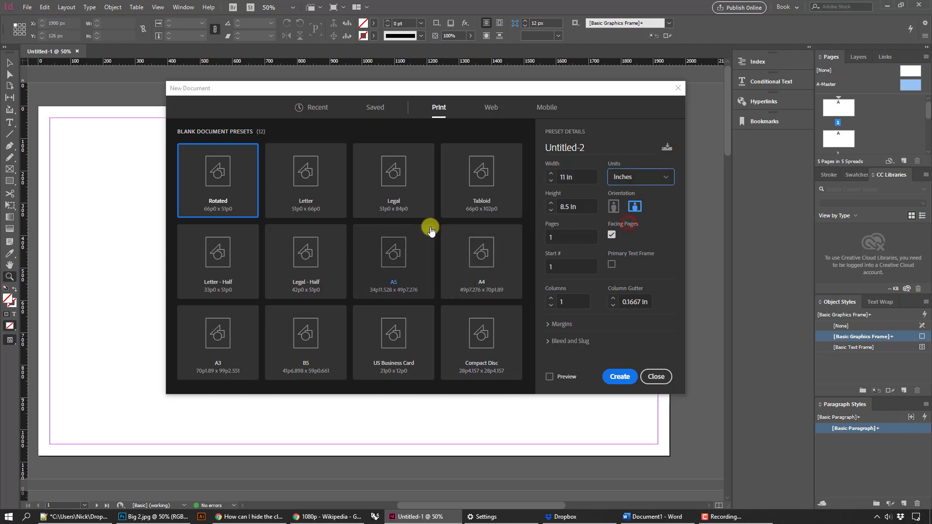
pyautogui.click(317, 196)
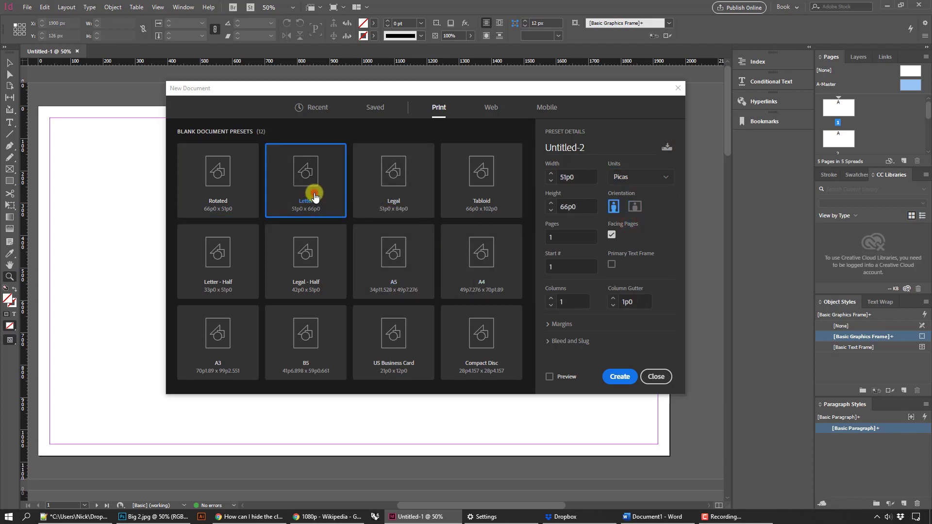
pyautogui.click(639, 179)
pyautogui.click(631, 226)
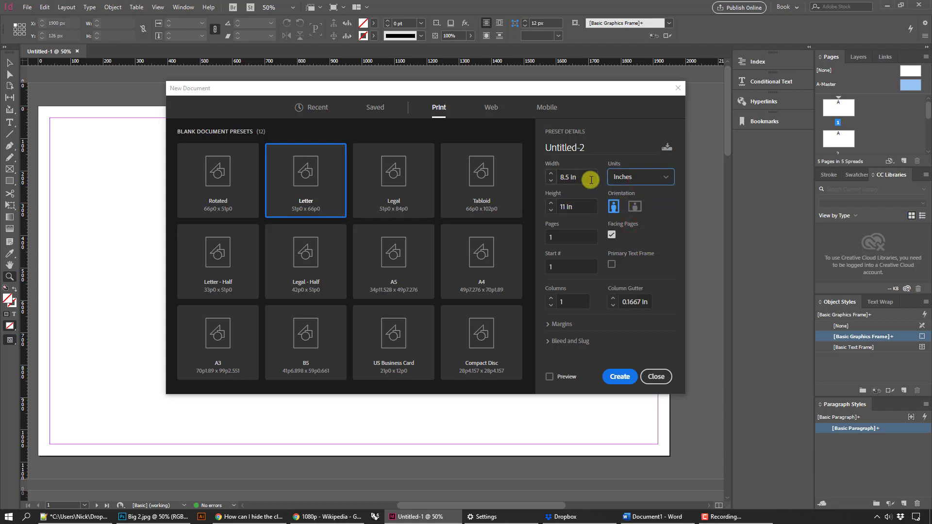
# - Turn off facing pages and set the new document to 5 pages, briefly previewing it
pyautogui.click(611, 234)
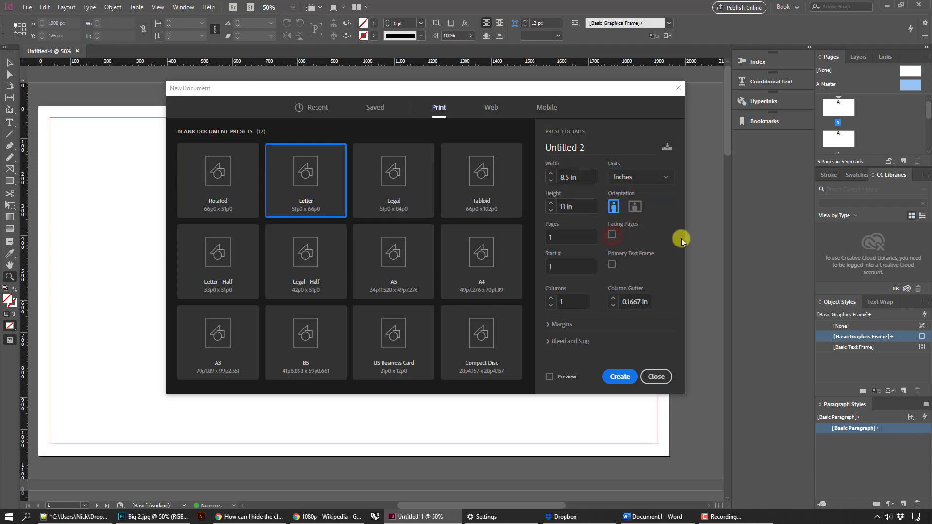
pyautogui.click(571, 238)
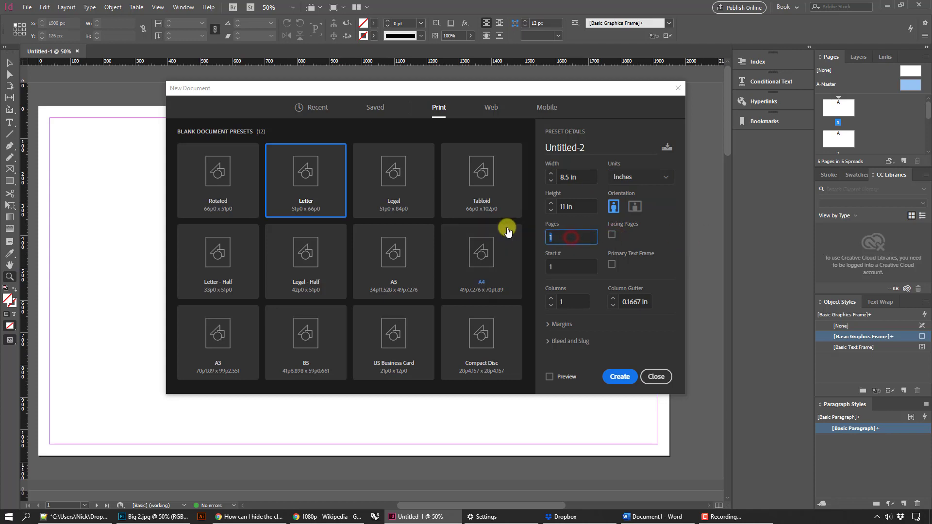
pyautogui.write('5')
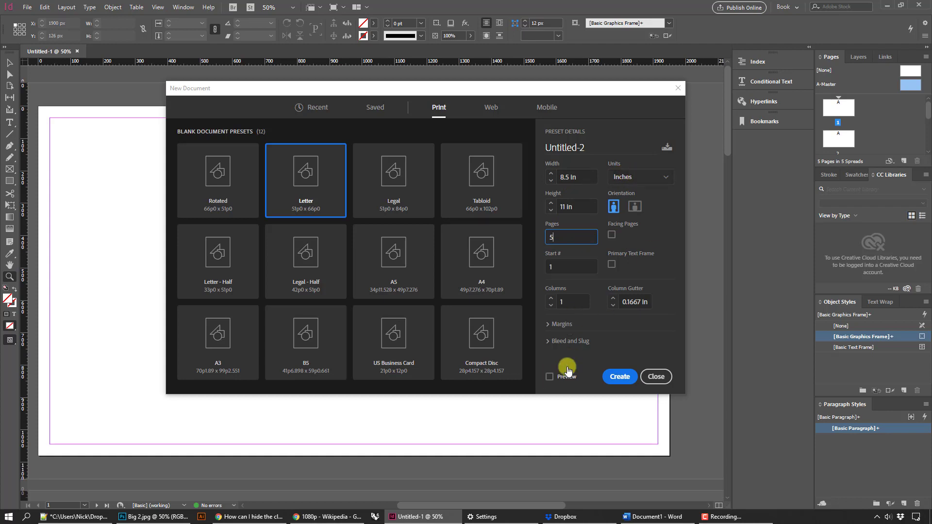
pyautogui.click(551, 379)
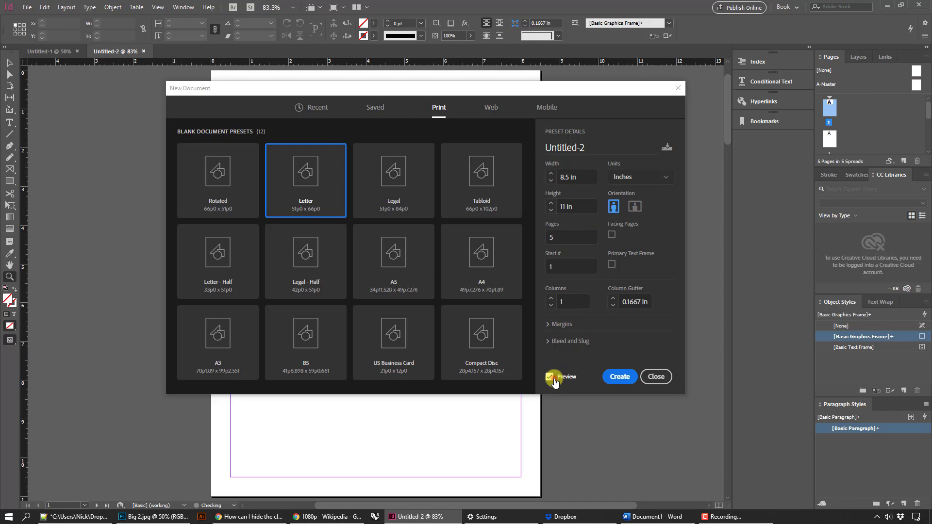
pyautogui.click(554, 380)
# - Name the document ARCH 230 Lab 1 and create it
pyautogui.moveTo(593, 151); pyautogui.dragTo(520, 152)
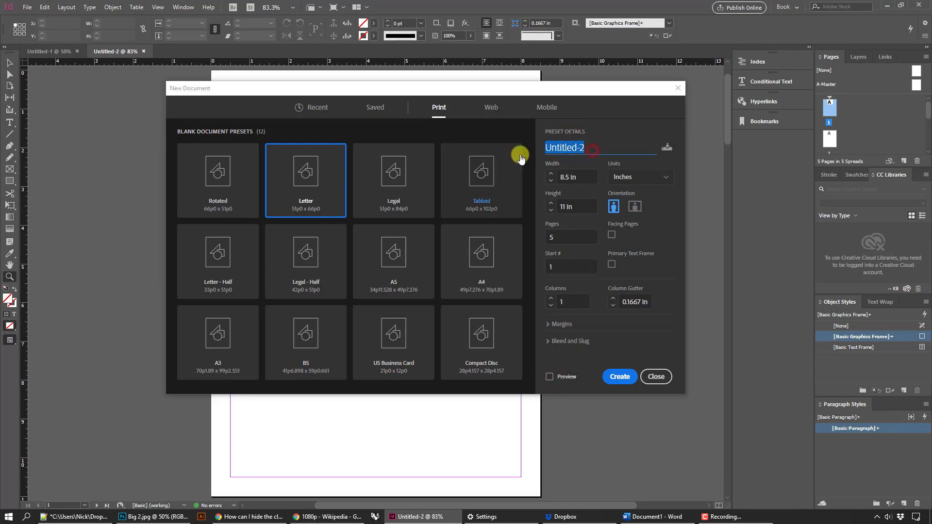
pyautogui.write('ARCH 230 Lab 1')
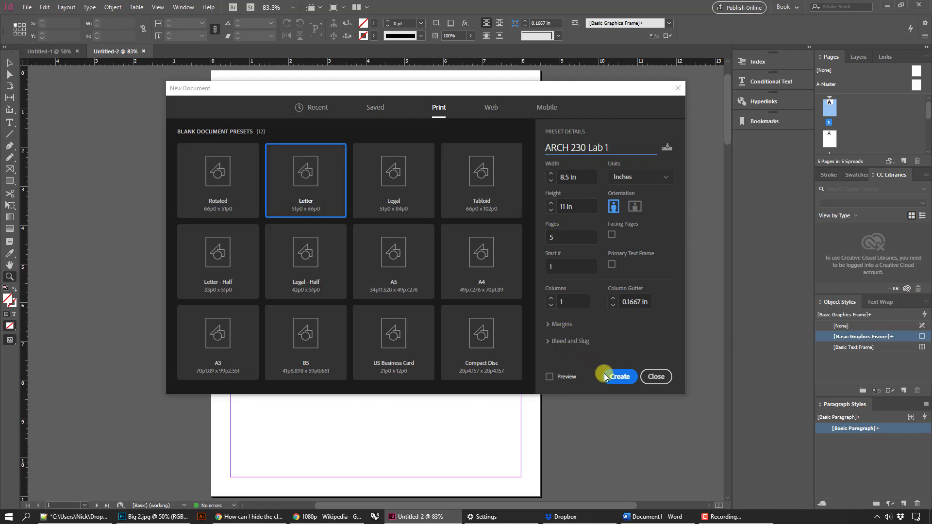
pyautogui.click(622, 380)
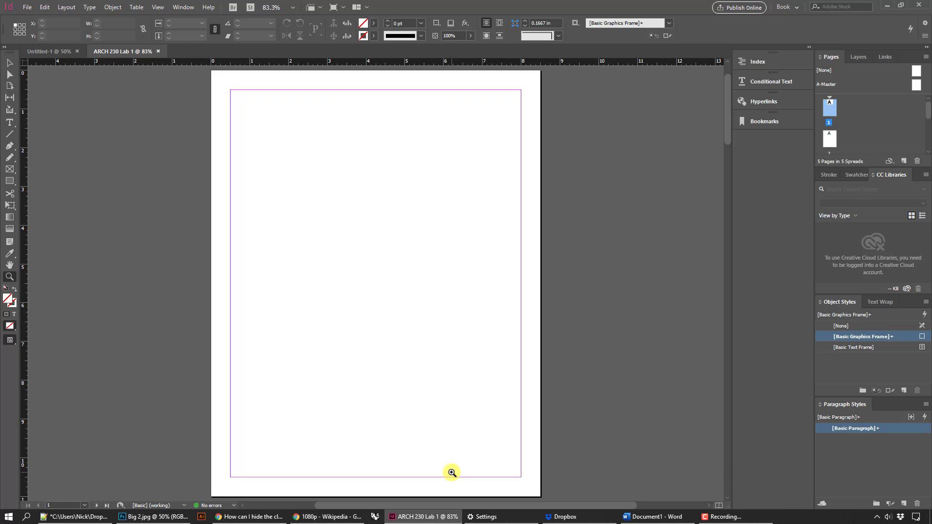
# - Draw a rectangular frame about 2.47 by 3.36 in from the page's upper-left margin corner and undo the second frame drawn over it
pyautogui.click(17, 167)
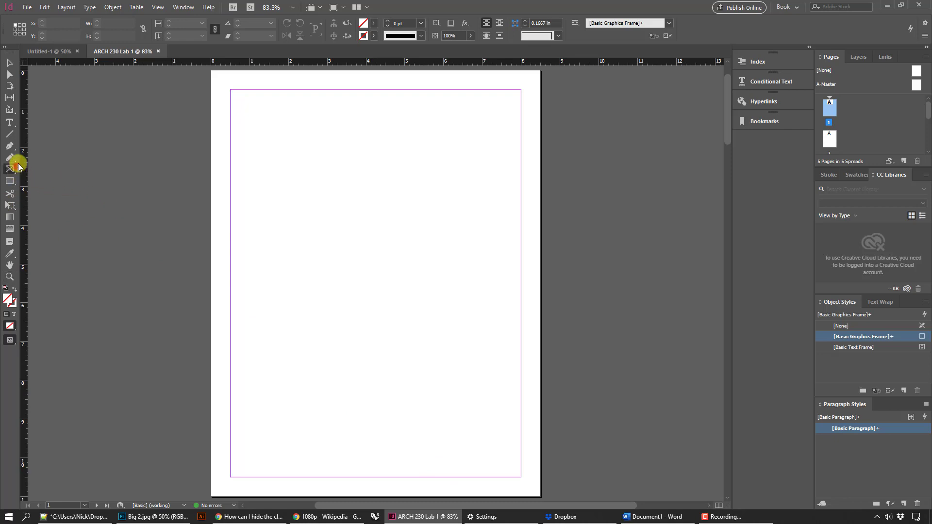
pyautogui.moveTo(231, 91); pyautogui.dragTo(325, 219)
pyautogui.moveTo(270, 125); pyautogui.dragTo(372, 178)
pyautogui.hotkey('ctrl', 'z')
# - Move the rectangular frame across toward the page's right margin and delete it
pyautogui.click(9, 63)
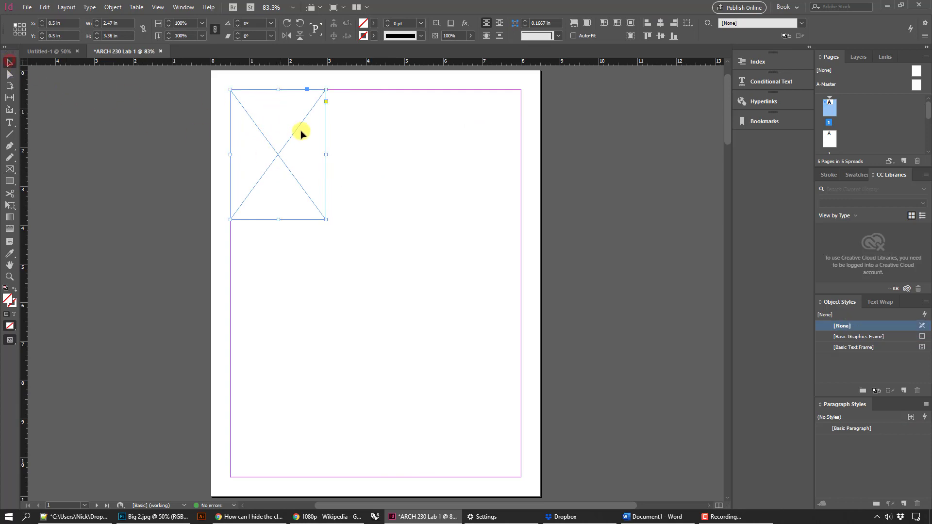
pyautogui.moveTo(301, 134); pyautogui.dragTo(491, 128)
pyautogui.press('Delete')
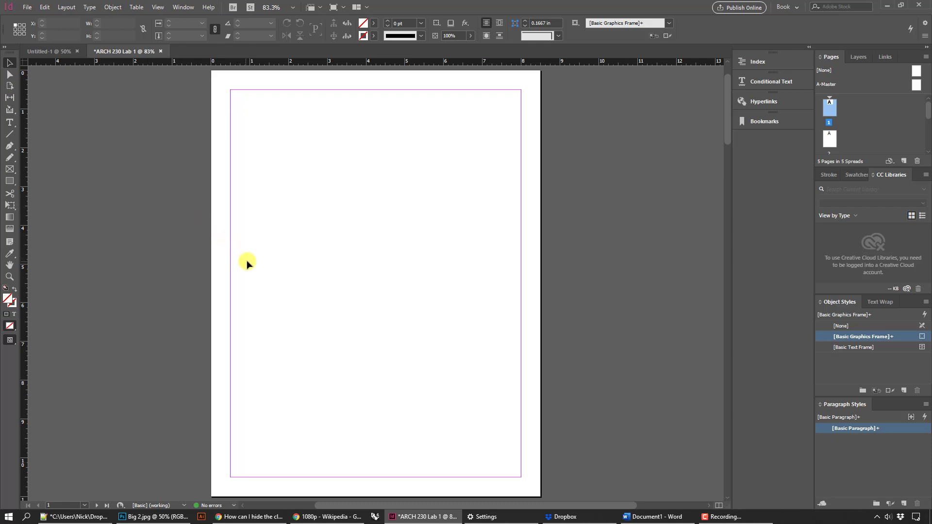
# - Examine the first page by zooming in to 200% and back out to 50%
pyautogui.click(9, 276)
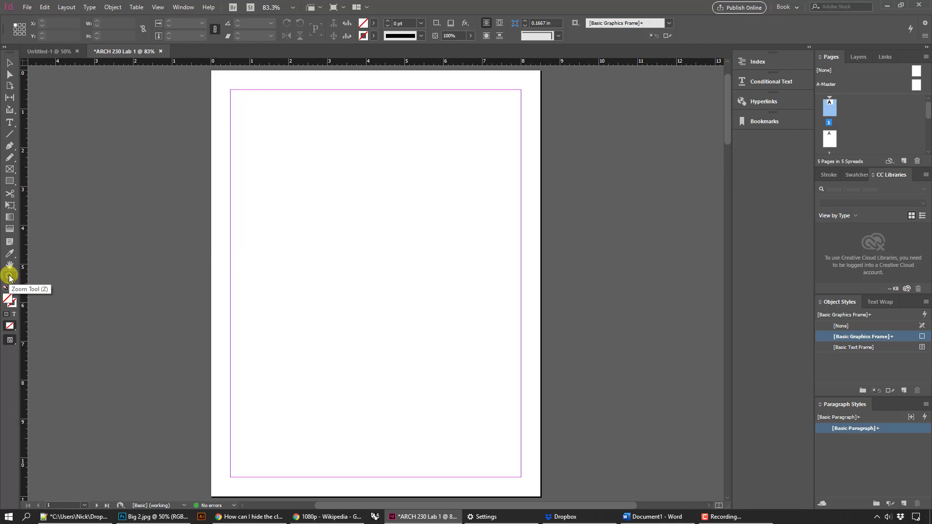
pyautogui.click(357, 237)
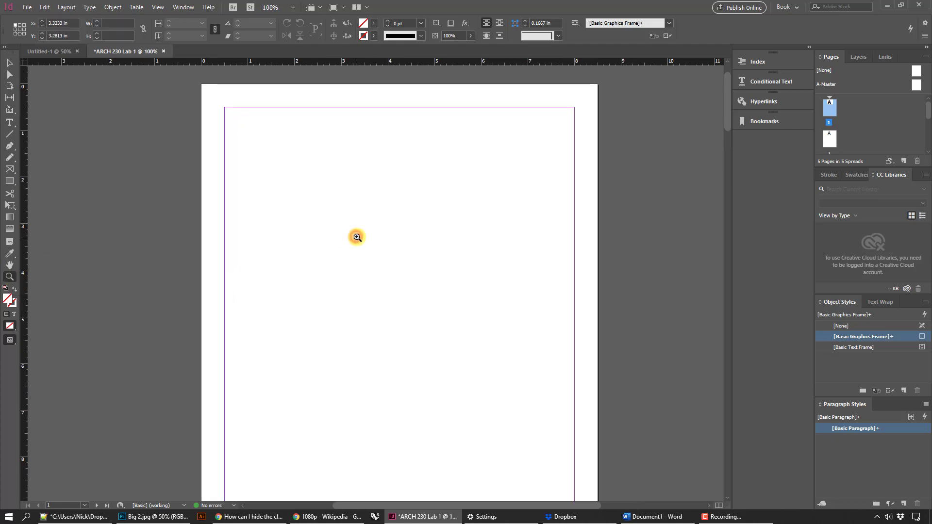
pyautogui.click(357, 237)
pyautogui.click(357, 237)
pyautogui.click(421, 277)
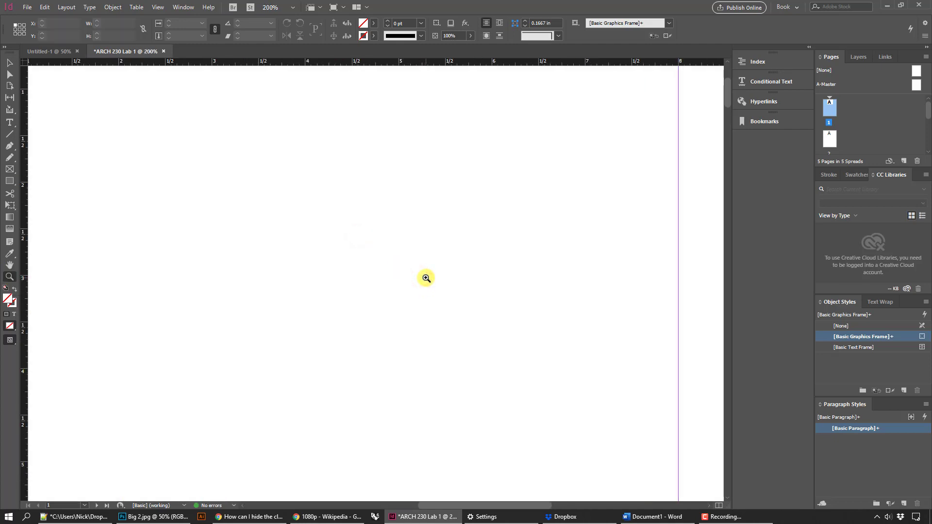
pyautogui.keyDown('alt'); pyautogui.click(426, 278); pyautogui.keyUp('alt')
pyautogui.keyDown('alt'); pyautogui.click(425, 278); pyautogui.keyUp('alt')
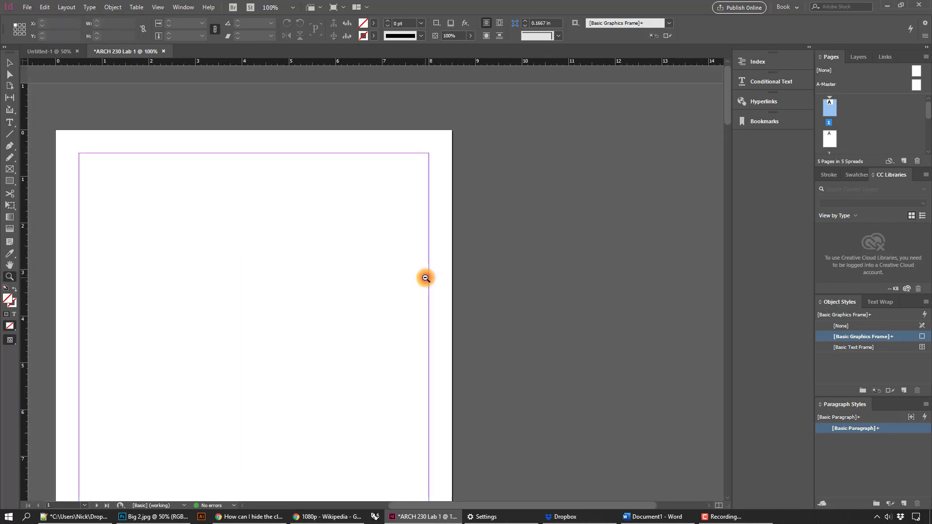
pyautogui.keyDown('alt'); pyautogui.click(426, 278); pyautogui.keyUp('alt')
pyautogui.keyDown('alt'); pyautogui.click(356, 275); pyautogui.keyUp('alt')
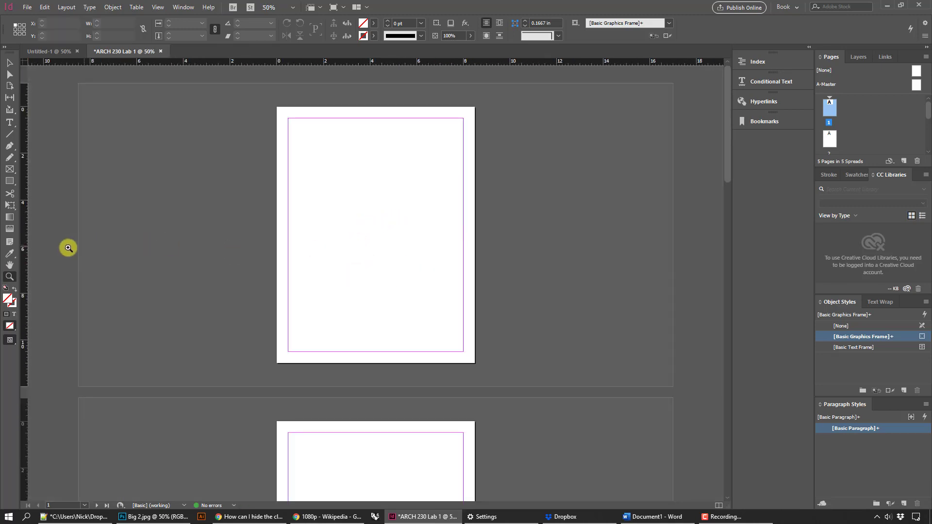
# - Zoom in on the first page to 125% and pan around its upper part
pyautogui.moveTo(308, 243); pyautogui.dragTo(353, 243)
pyautogui.click(354, 258)
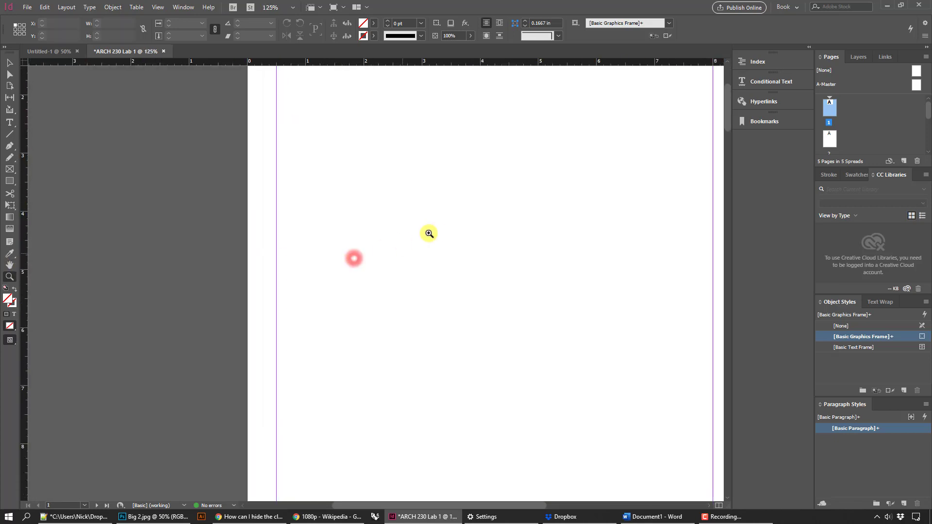
pyautogui.click(435, 231)
pyautogui.moveTo(368, 323); pyautogui.dragTo(281, 305)
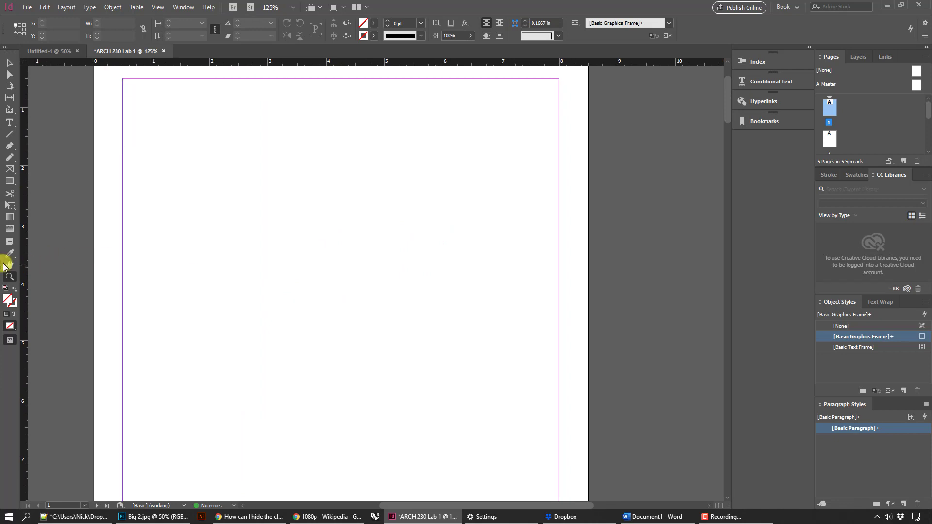
pyautogui.click(10, 266)
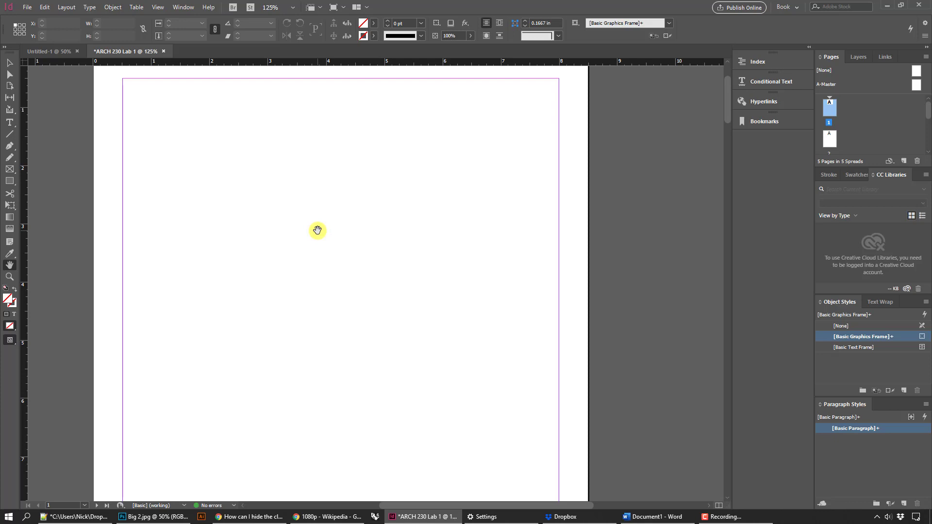
pyautogui.press('z')
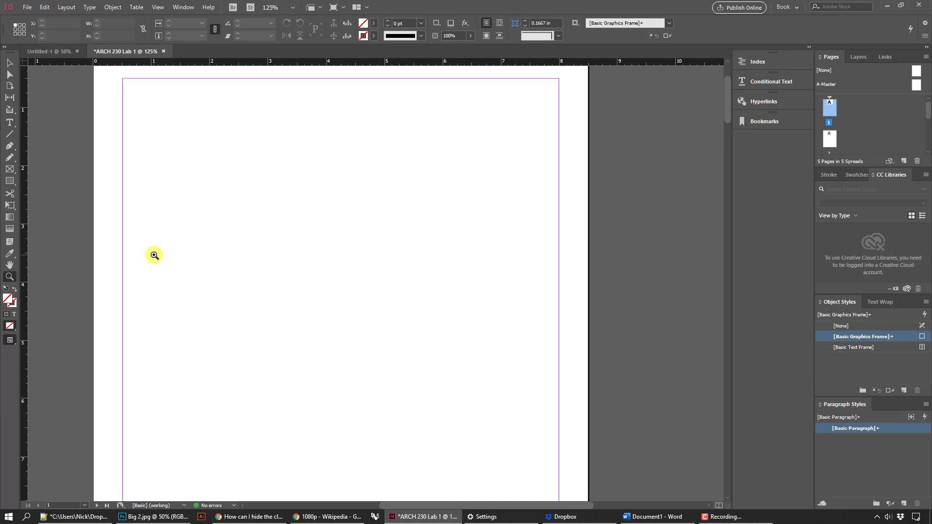
pyautogui.click(247, 268)
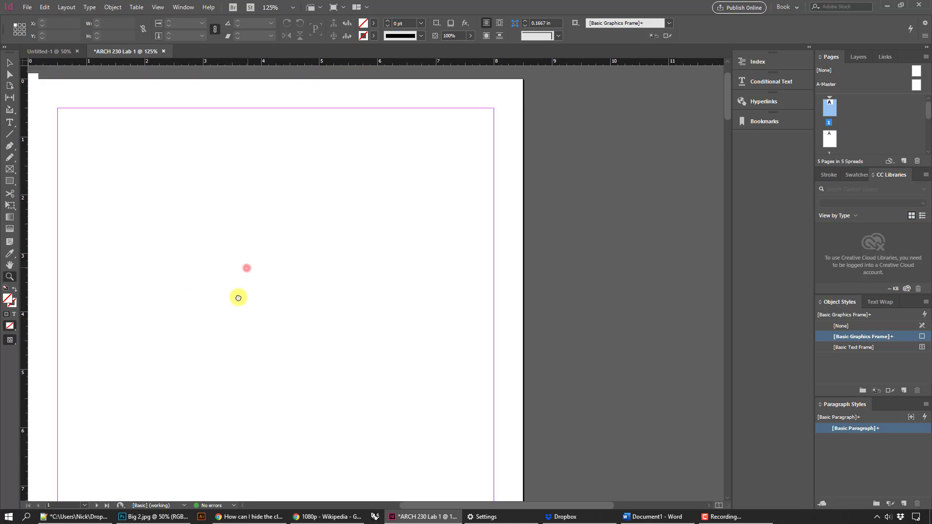
pyautogui.keyDown('alt'); pyautogui.click(247, 269); pyautogui.keyUp('alt')
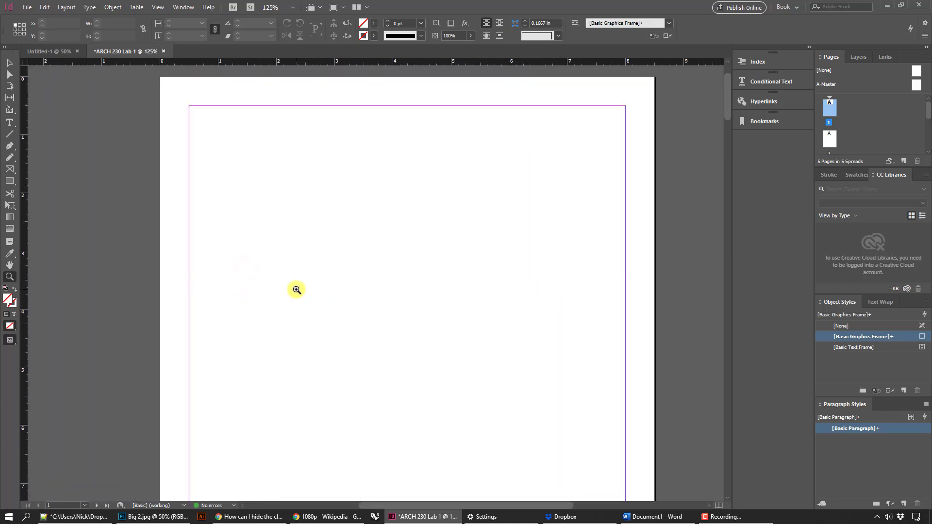
# - Practise zooming in and out on the first page, ending at 125% magnification
pyautogui.click(350, 293)
pyautogui.keyDown('alt'); pyautogui.click(350, 293); pyautogui.keyUp('alt')
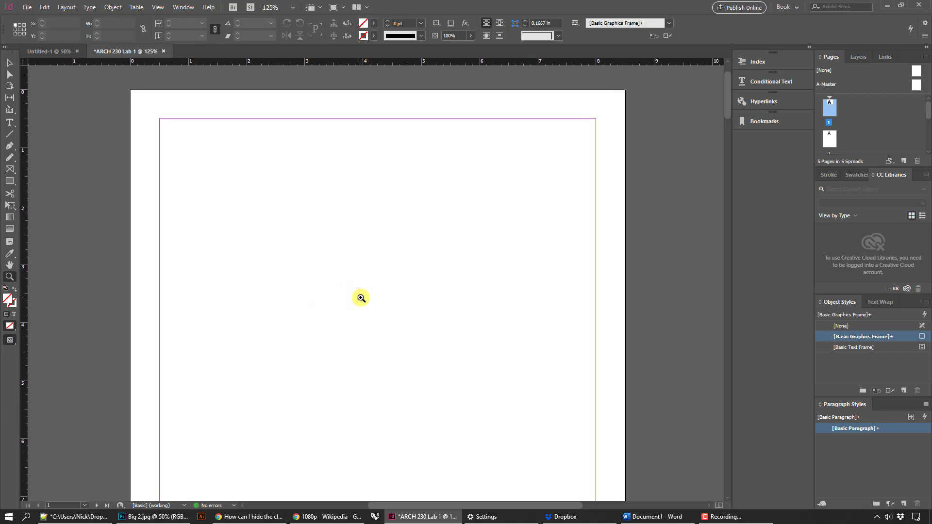
pyautogui.keyDown('alt'); pyautogui.click(369, 298); pyautogui.keyUp('alt')
pyautogui.keyDown('alt'); pyautogui.click(369, 298); pyautogui.keyUp('alt')
pyautogui.keyDown('alt'); pyautogui.click(369, 298); pyautogui.keyUp('alt')
pyautogui.click(377, 261)
pyautogui.click(377, 261)
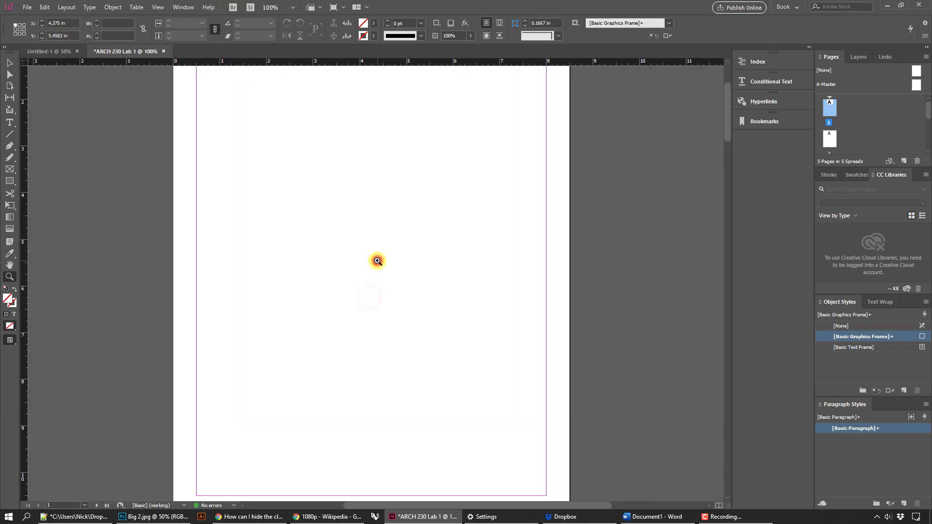
pyautogui.click(377, 261)
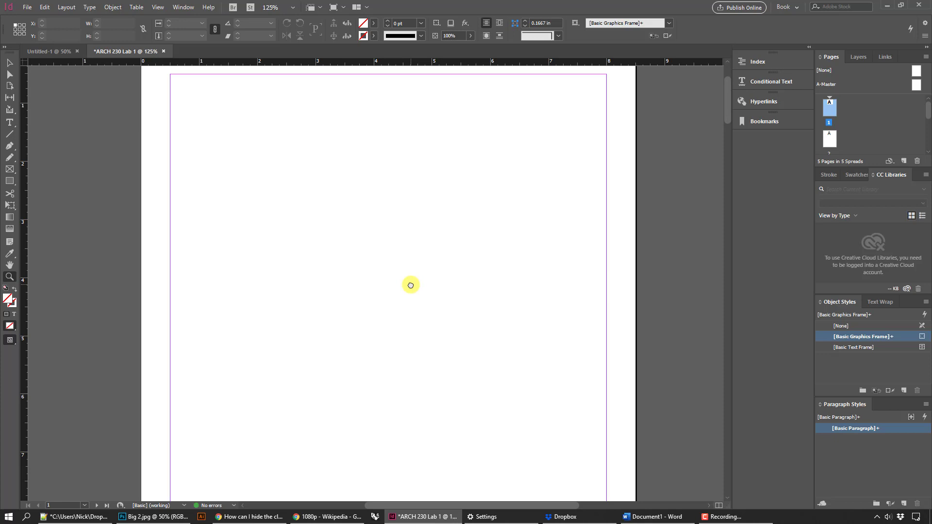
# - Zoom the first page between 75% and 100%, ending at 75%, and pan until the whole page is in view
pyautogui.keyDown('alt'); pyautogui.click(383, 265); pyautogui.keyUp('alt')
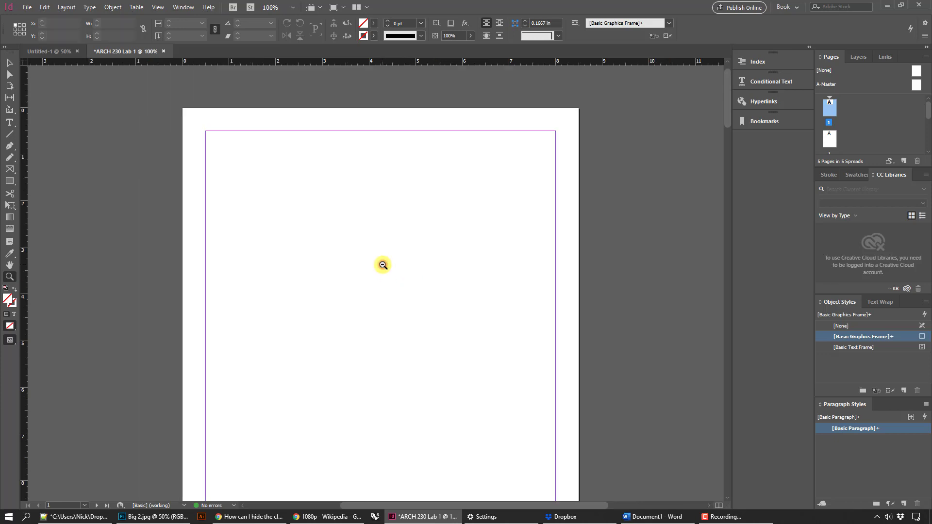
pyautogui.keyDown('alt'); pyautogui.click(383, 265); pyautogui.keyUp('alt')
pyautogui.moveTo(357, 280); pyautogui.dragTo(357, 301)
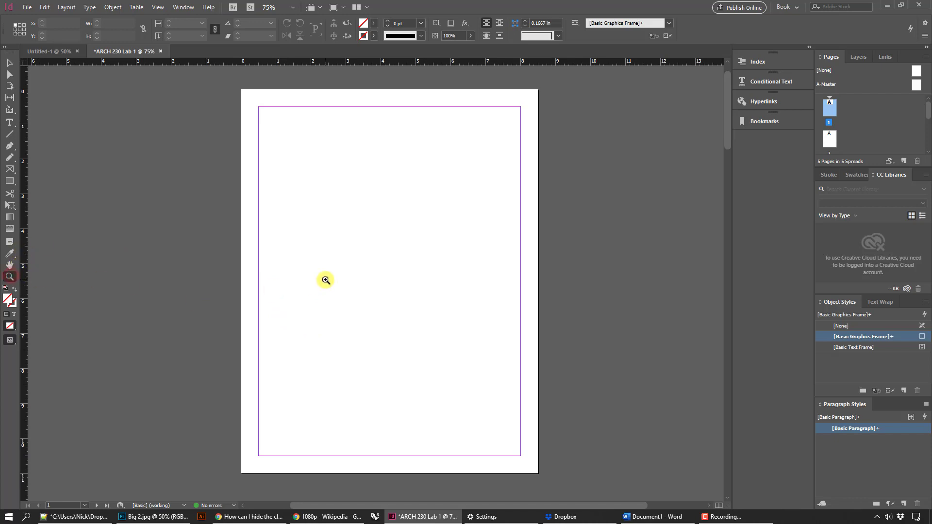
pyautogui.click(406, 301)
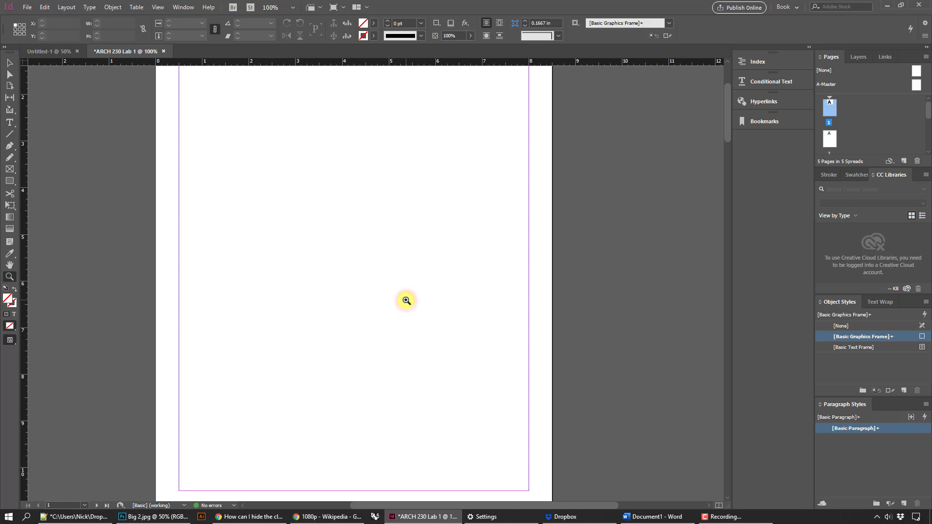
pyautogui.keyDown('alt'); pyautogui.click(406, 297); pyautogui.keyUp('alt')
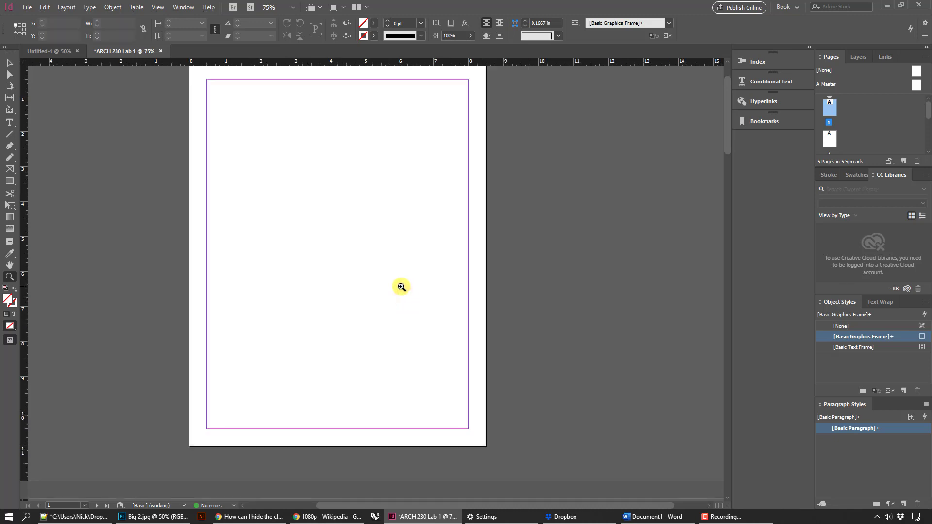
pyautogui.moveTo(401, 276); pyautogui.dragTo(433, 297)
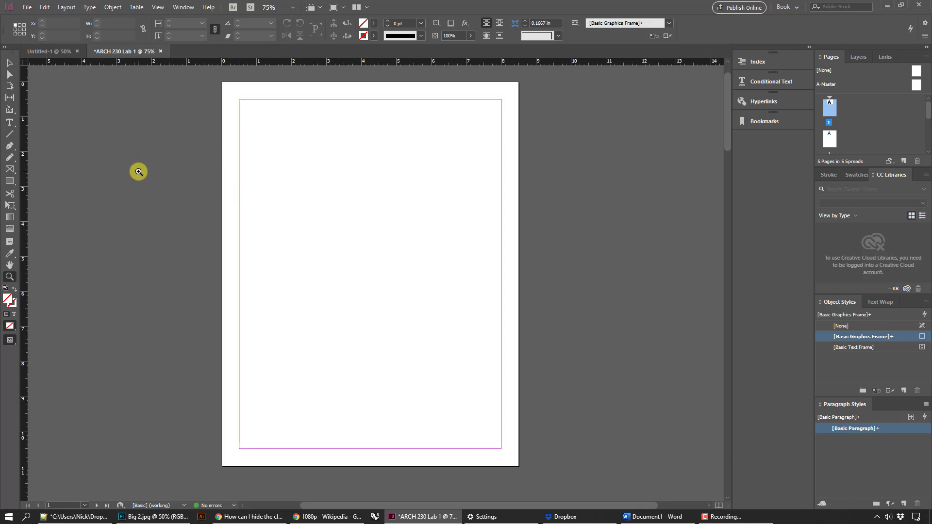
# - Draw a rectangular frame about 6.18 by 5.5 in on the page's upper part and shift it toward the right margin
pyautogui.click(9, 171)
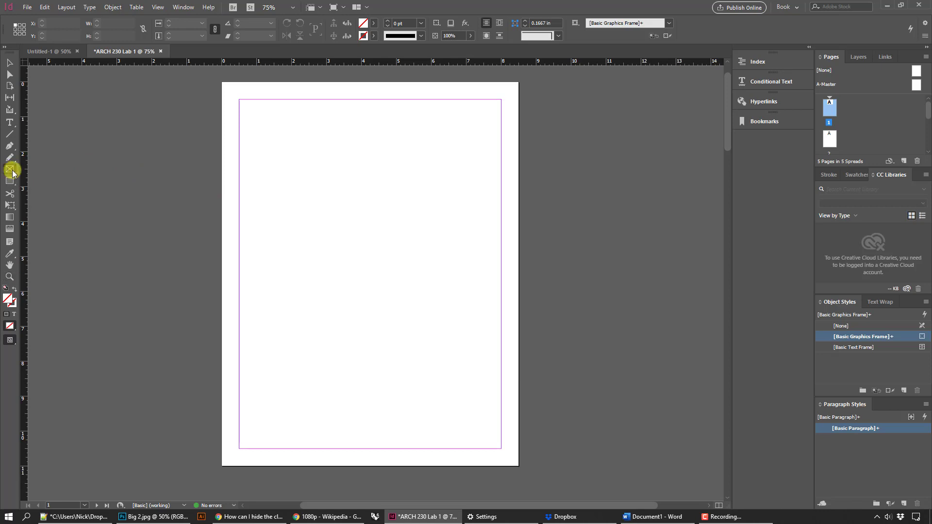
pyautogui.moveTo(249, 124); pyautogui.dragTo(465, 315)
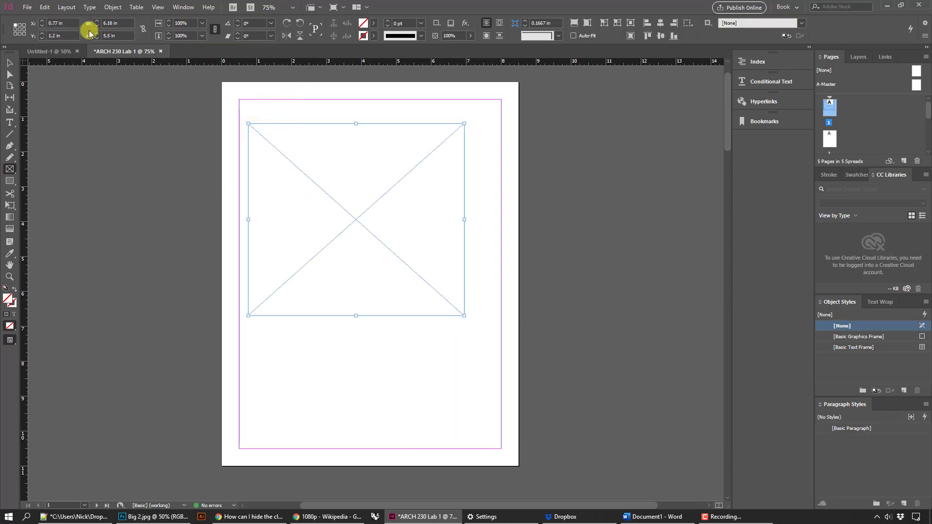
pyautogui.click(8, 62)
pyautogui.click(142, 141)
pyautogui.click(324, 196)
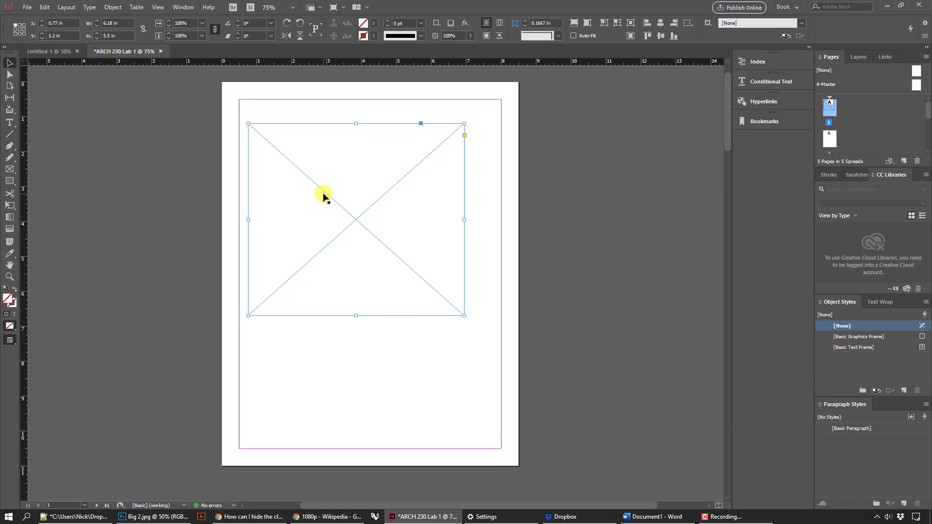
pyautogui.moveTo(324, 196); pyautogui.dragTo(358, 205)
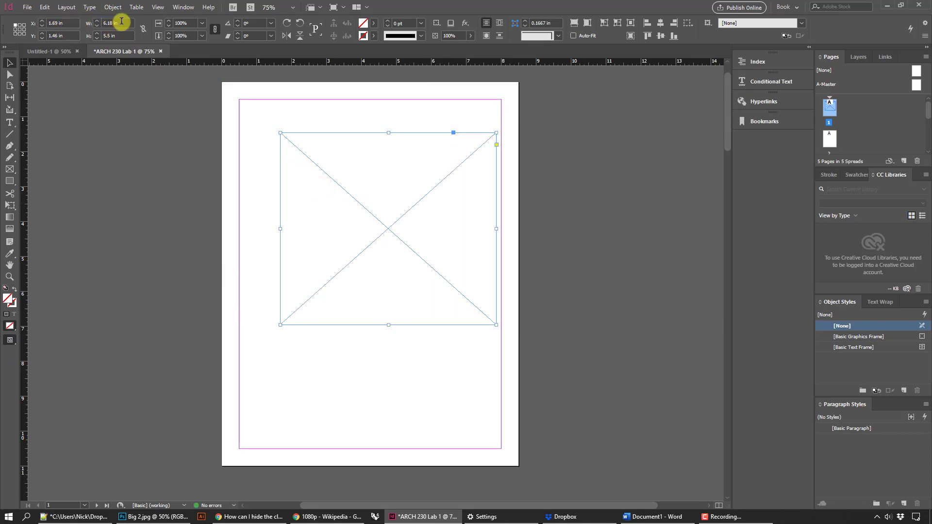
# - Snap the frame to the page's upper-left corner and stretch it over the page to about 8.57 by 10.875 in
pyautogui.click(114, 38)
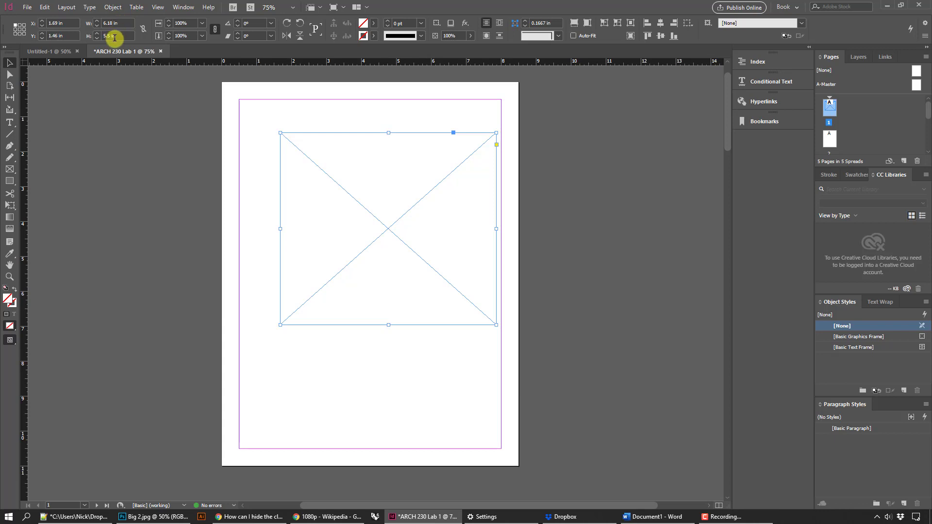
pyautogui.click(122, 23)
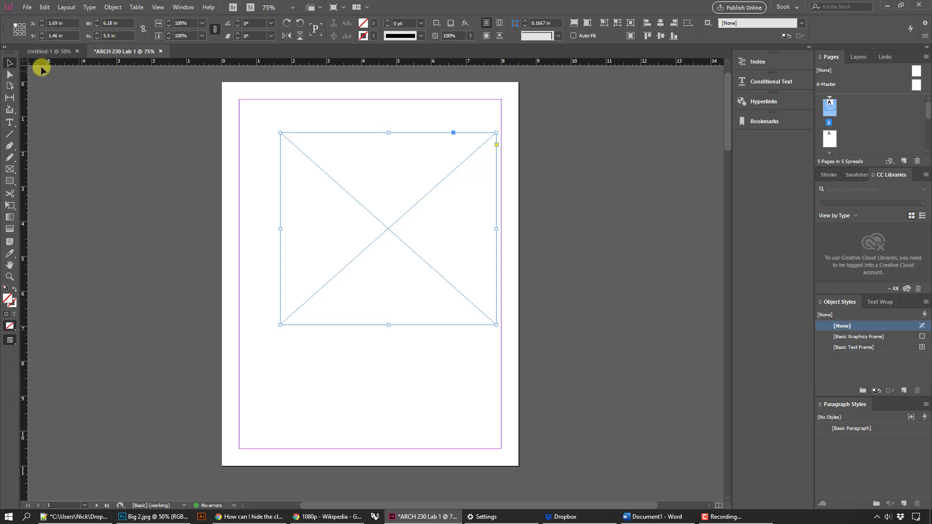
pyautogui.click(369, 167)
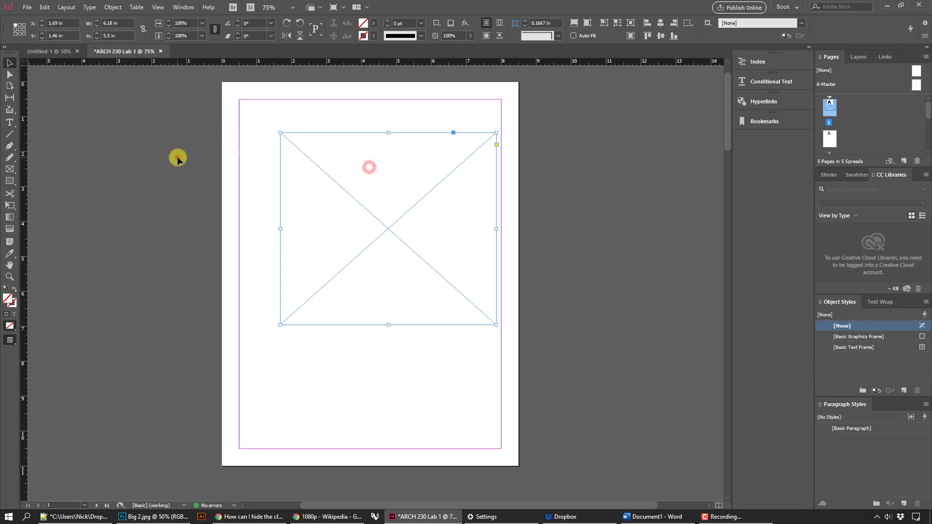
pyautogui.click(177, 156)
pyautogui.click(343, 187)
pyautogui.moveTo(323, 182); pyautogui.dragTo(266, 131)
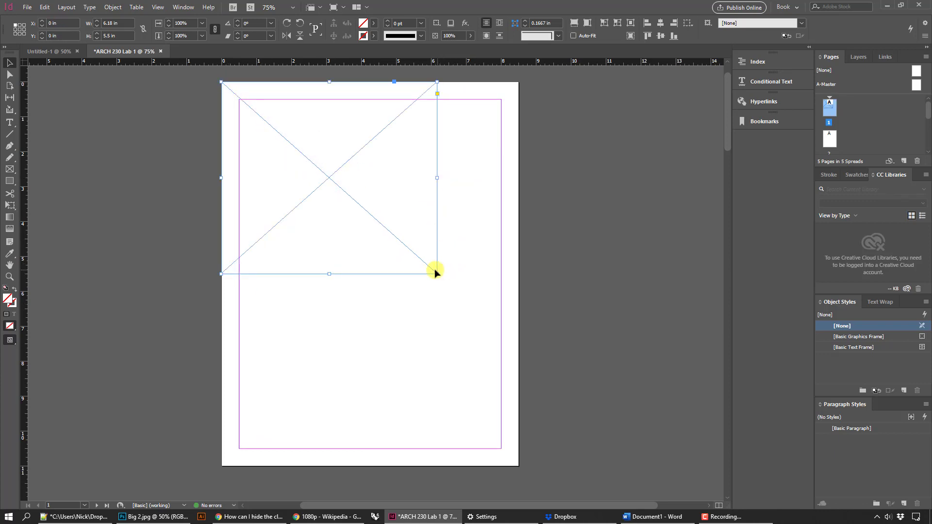
pyautogui.moveTo(438, 273); pyautogui.dragTo(521, 462)
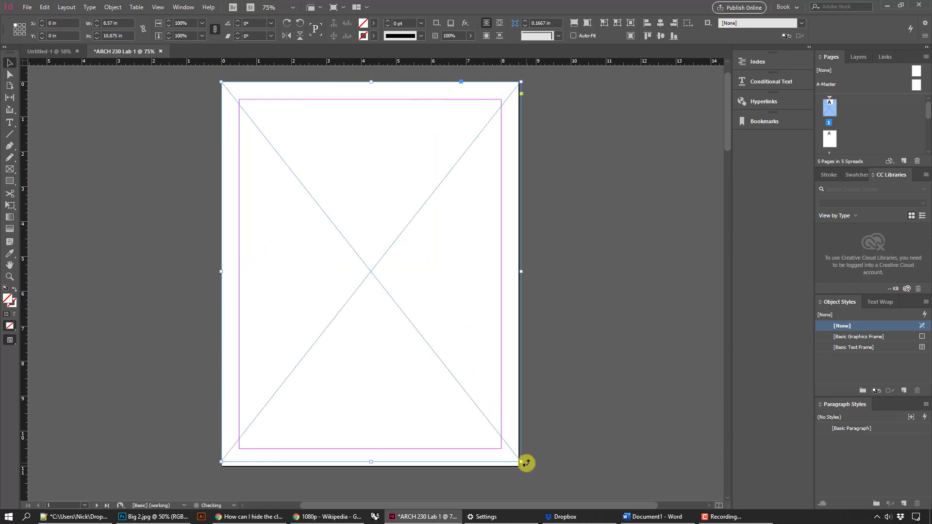
pyautogui.click(523, 273)
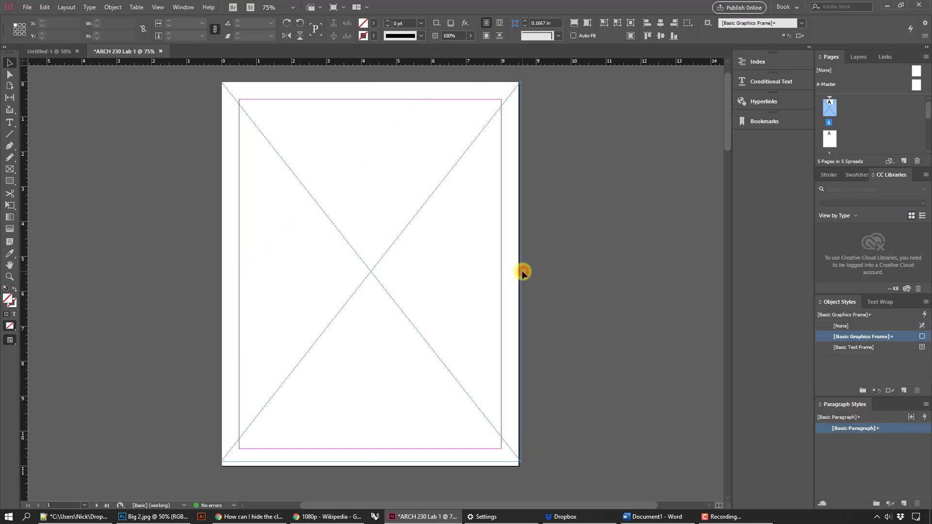
# - Set the frame's width to 8.5 in and its height to 11 in
pyautogui.click(383, 250)
pyautogui.click(126, 23)
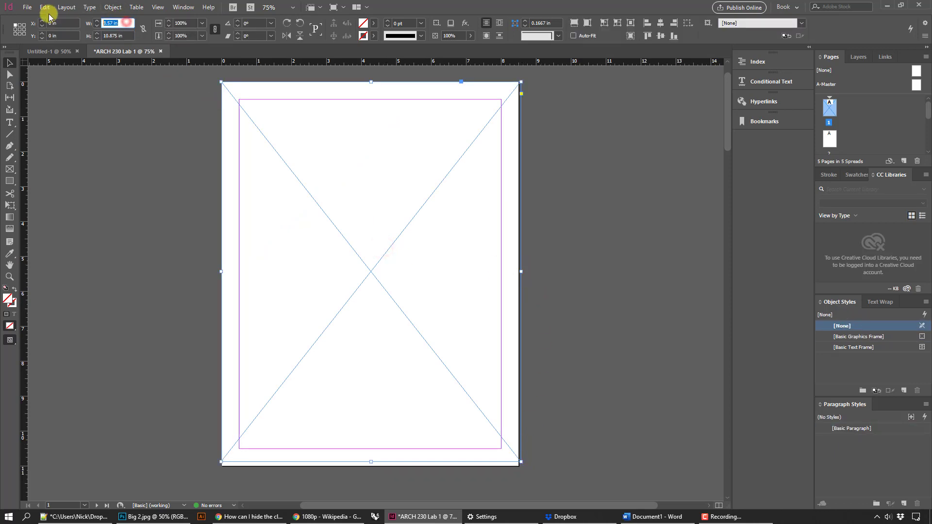
pyautogui.write('8.5')
pyautogui.press('Return')
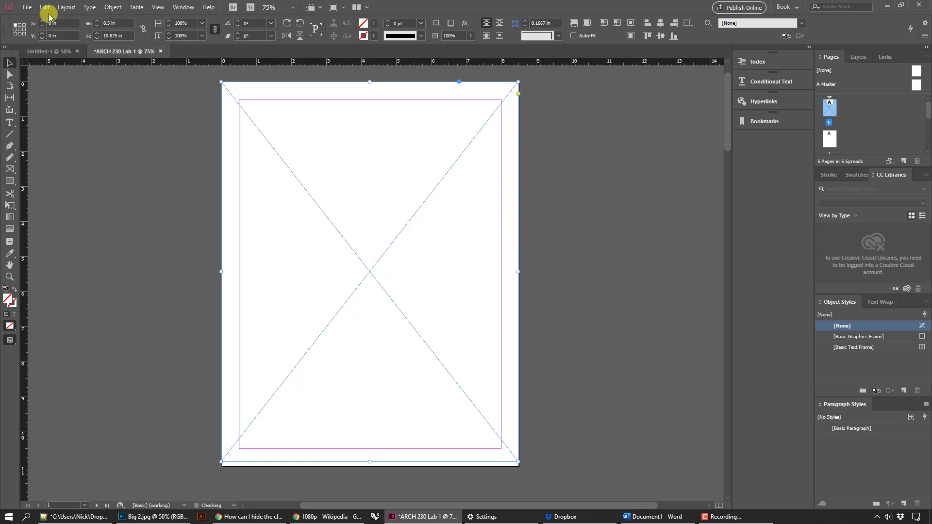
pyautogui.click(124, 36)
pyautogui.write('11')
pyautogui.press('Return')
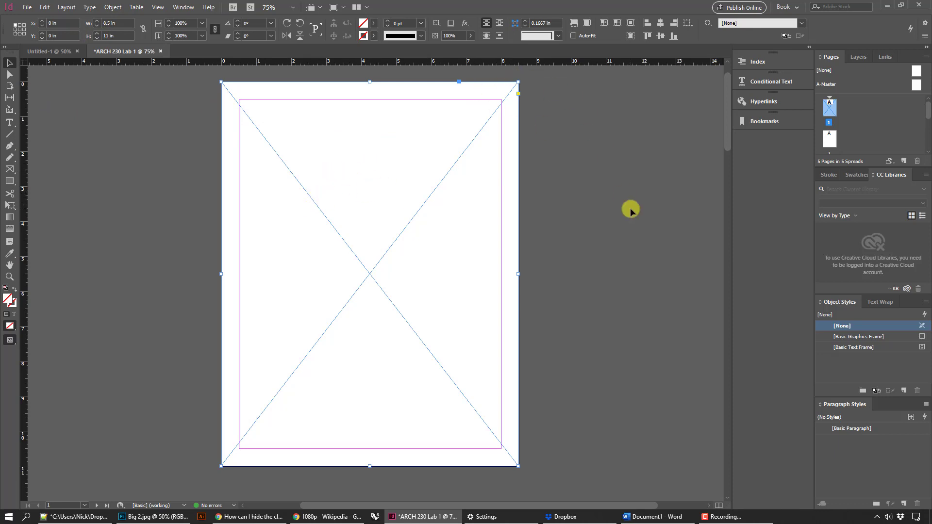
pyautogui.click(118, 23)
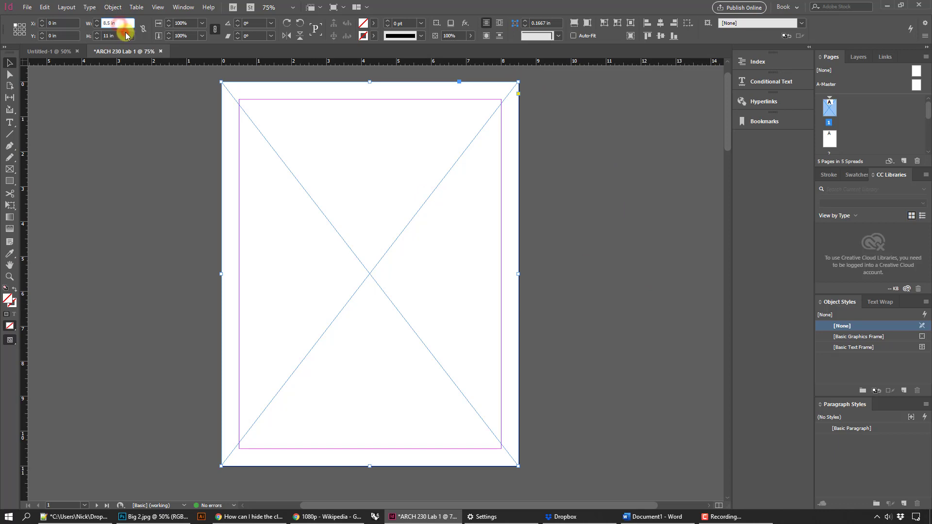
pyautogui.click(126, 35)
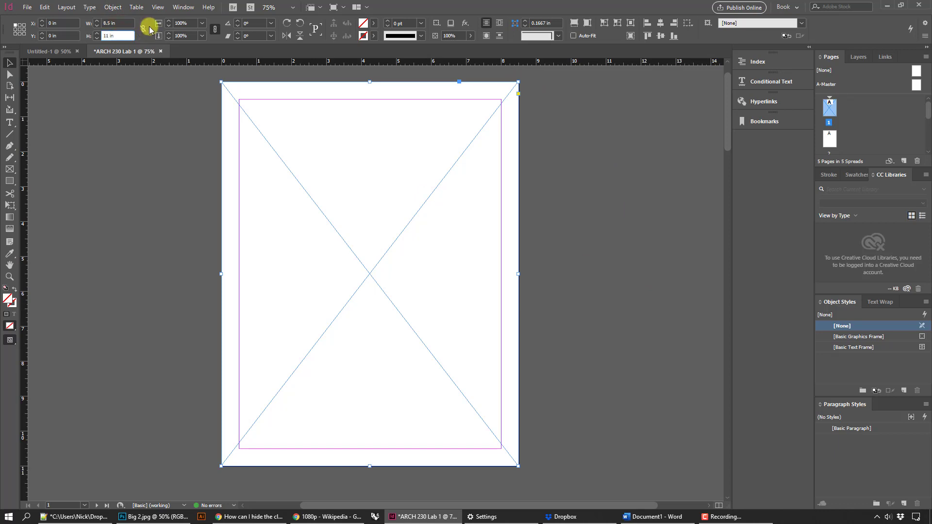
pyautogui.click(120, 23)
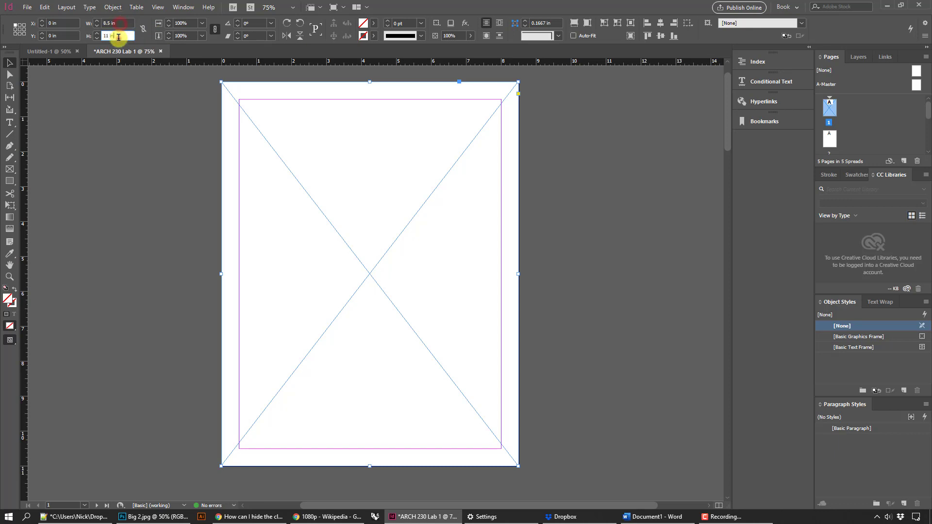
pyautogui.click(124, 34)
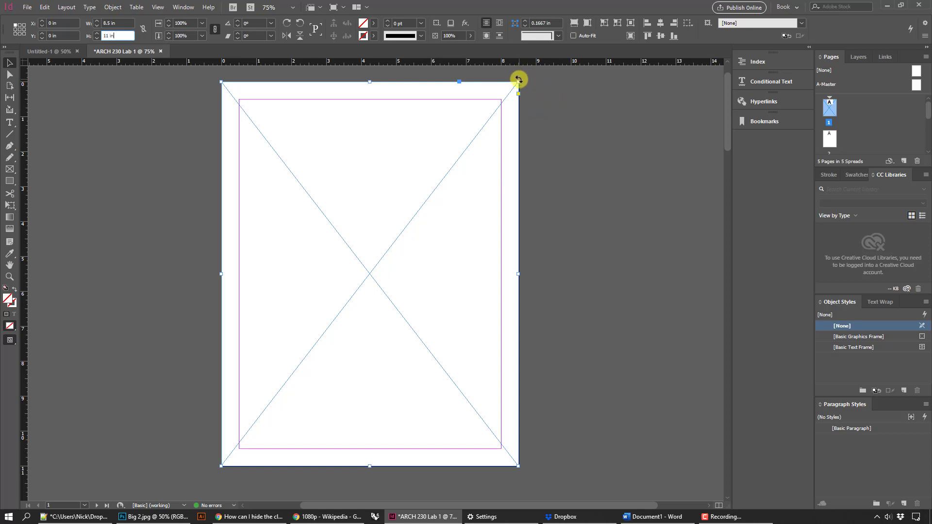
# - Rotate the frame 90° clockwise and snap its upper-left corner to the page's upper-left margin corner
pyautogui.moveTo(519, 79); pyautogui.dragTo(575, 145)
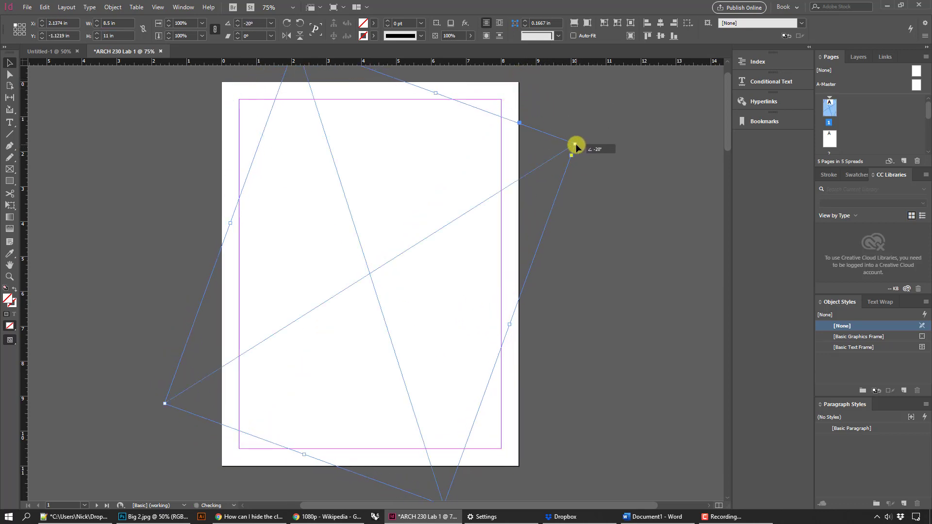
pyautogui.press('Escape')
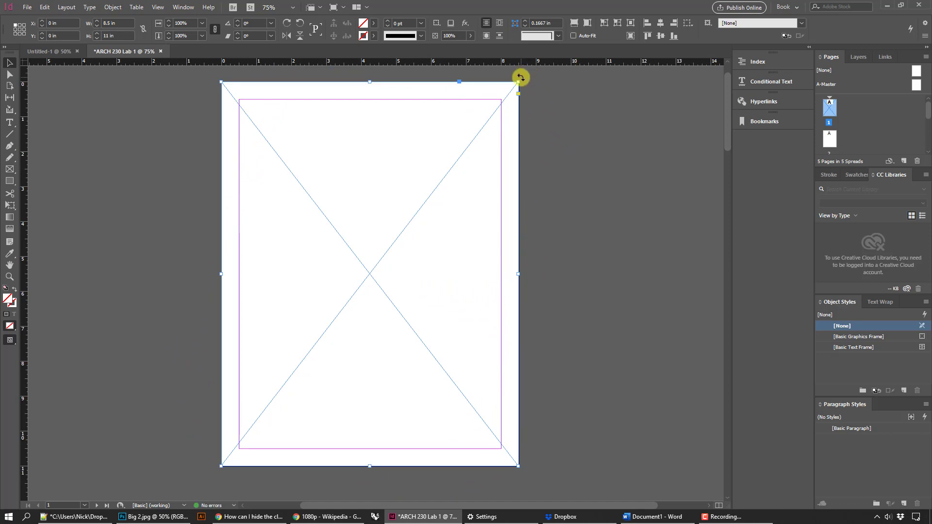
pyautogui.moveTo(527, 81); pyautogui.dragTo(639, 381)
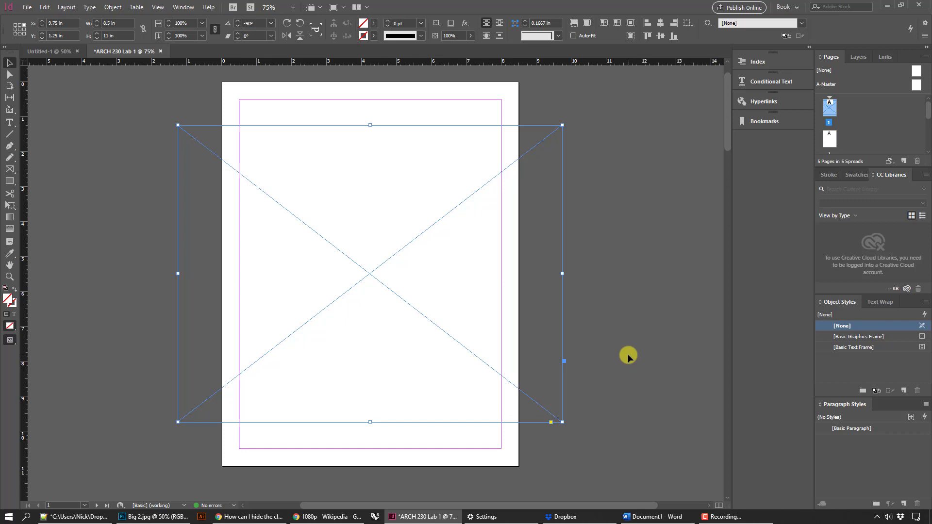
pyautogui.moveTo(378, 282); pyautogui.dragTo(437, 255)
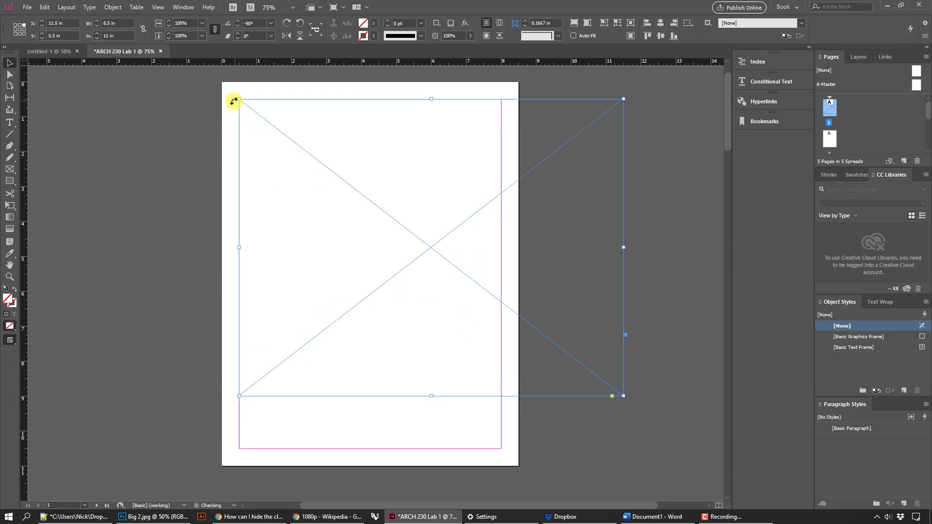
# - Check the Snap to Guides and Smart Guides settings for the document
pyautogui.click(153, 5)
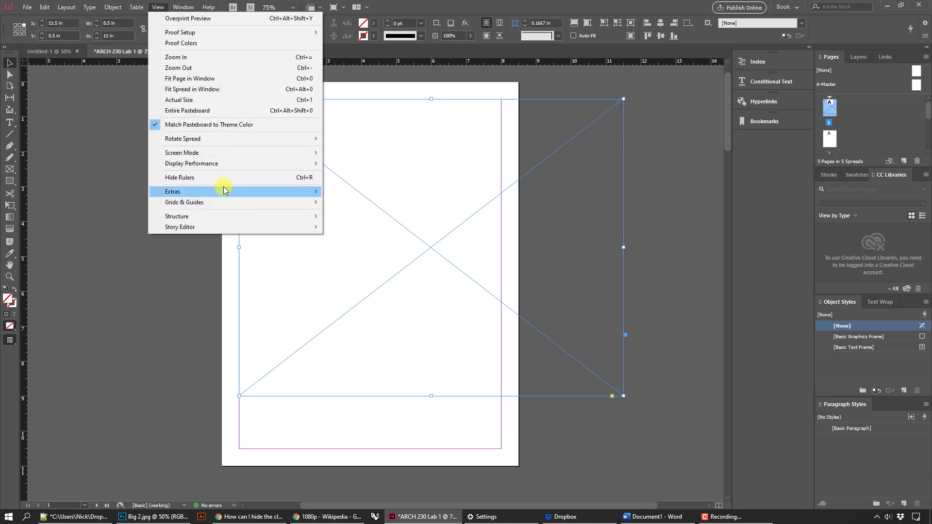
pyautogui.click(224, 200)
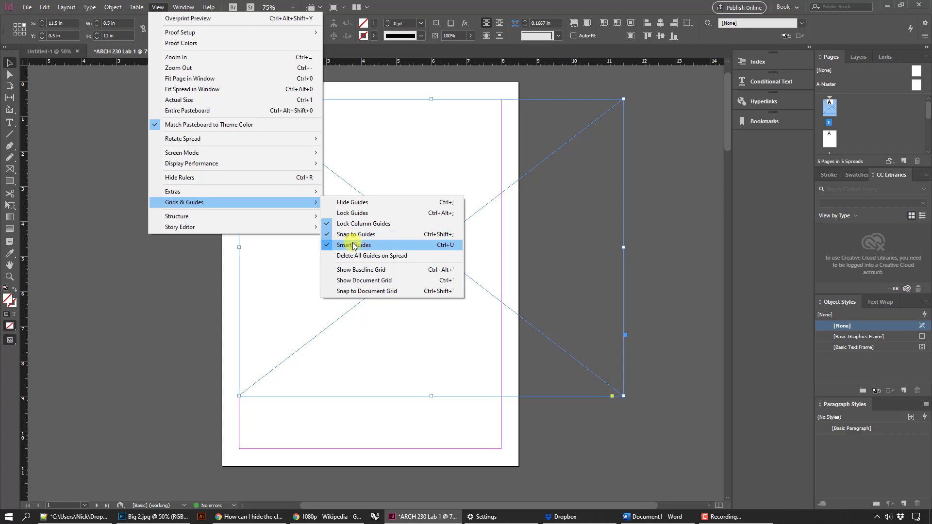
pyautogui.click(675, 76)
# - Scale the rotated frame down proportionally from its lower-right corner until it spans the page's side margins, then deselect it
pyautogui.click(620, 386)
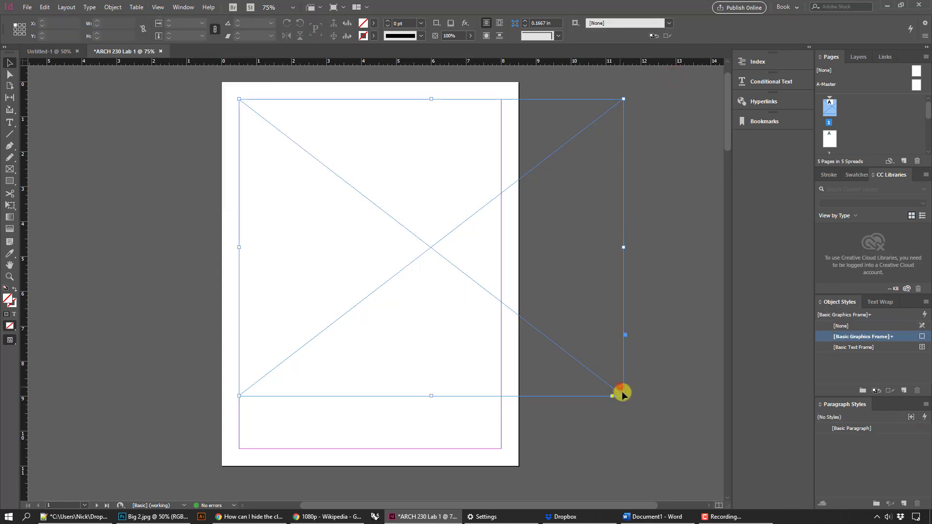
pyautogui.moveTo(624, 396); pyautogui.dragTo(339, 302)
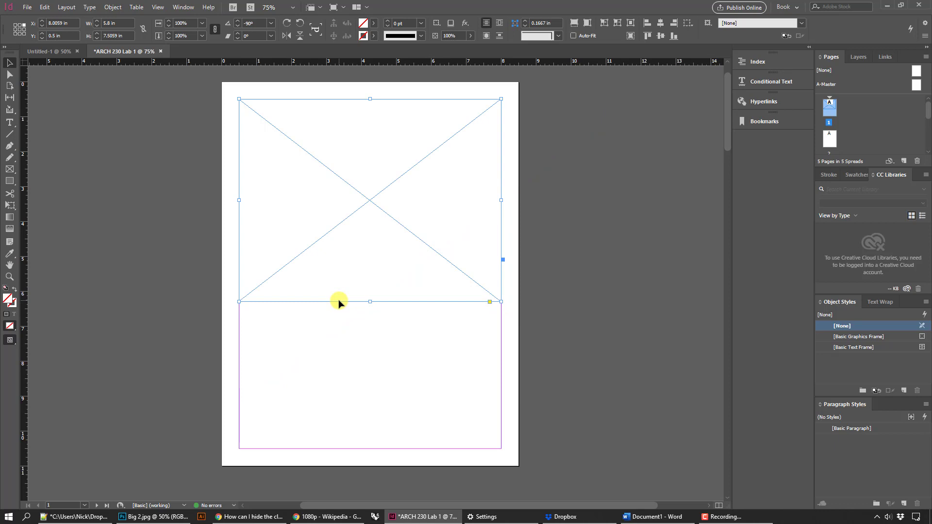
pyautogui.hotkey('ctrl', 'z')
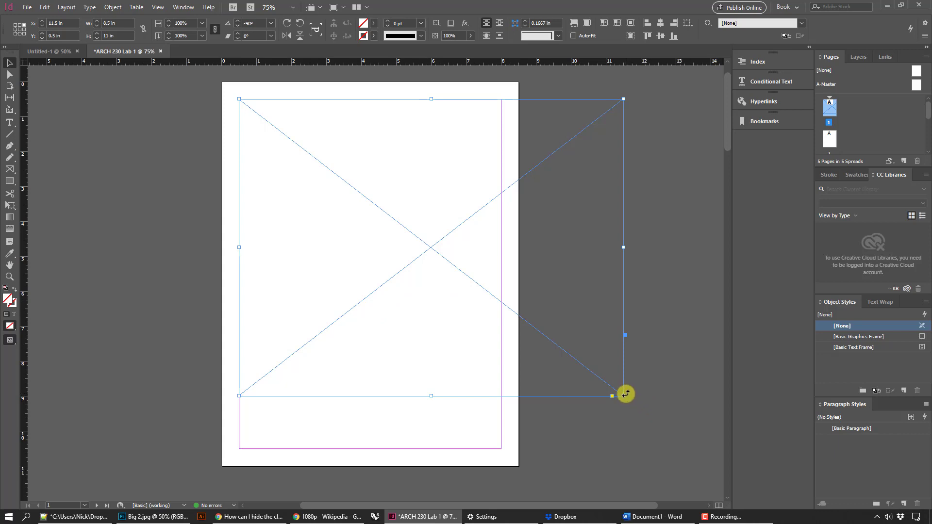
pyautogui.moveTo(625, 398); pyautogui.dragTo(431, 302)
pyautogui.click(574, 297)
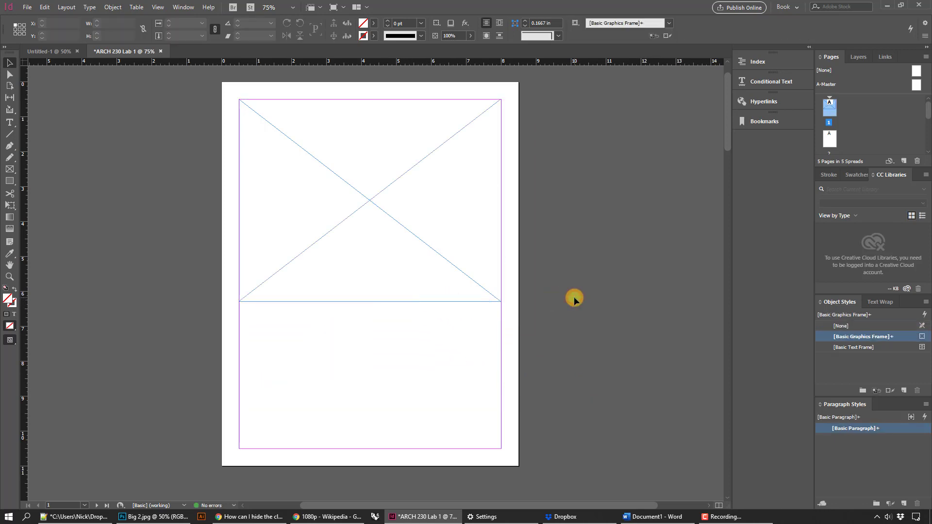
# - Move the frame down between the side margins until its top edge is about 1.86 in from the page's top, then deselect it
pyautogui.click(447, 264)
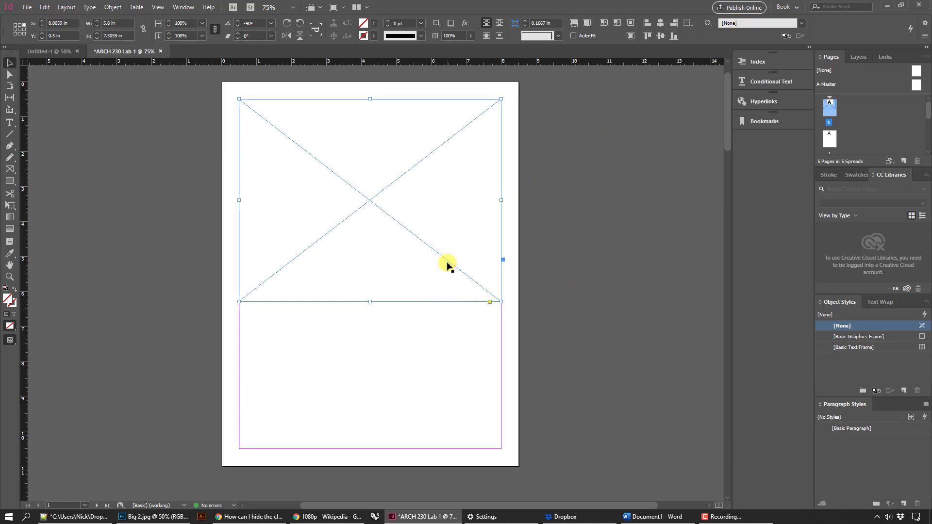
pyautogui.moveTo(447, 265); pyautogui.dragTo(500, 312)
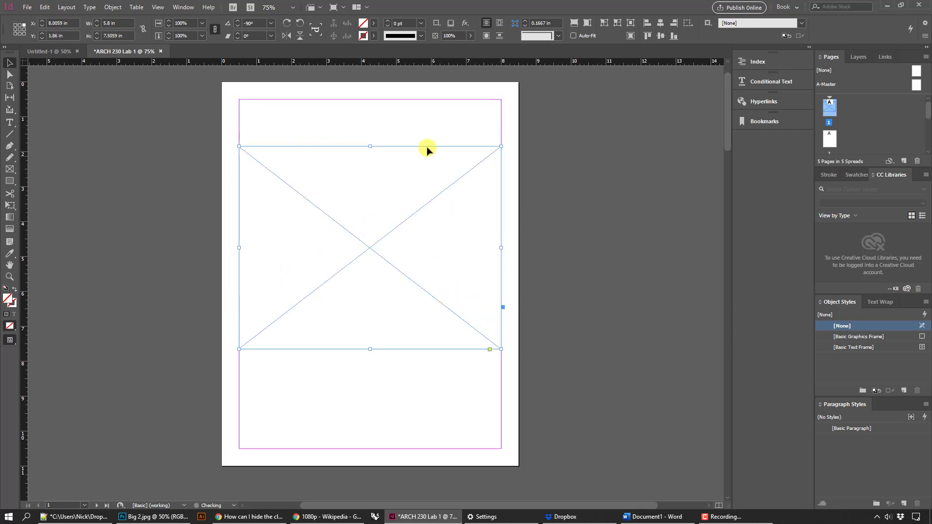
pyautogui.click(432, 117)
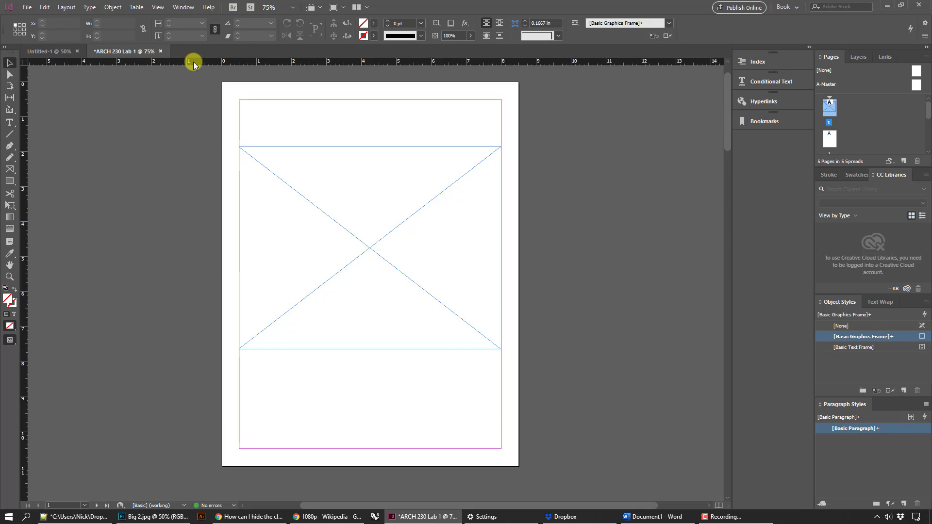
# - Add a horizontal ruler guide across the whole spread and set its Y position to 1 in
pyautogui.moveTo(194, 62); pyautogui.dragTo(164, 126)
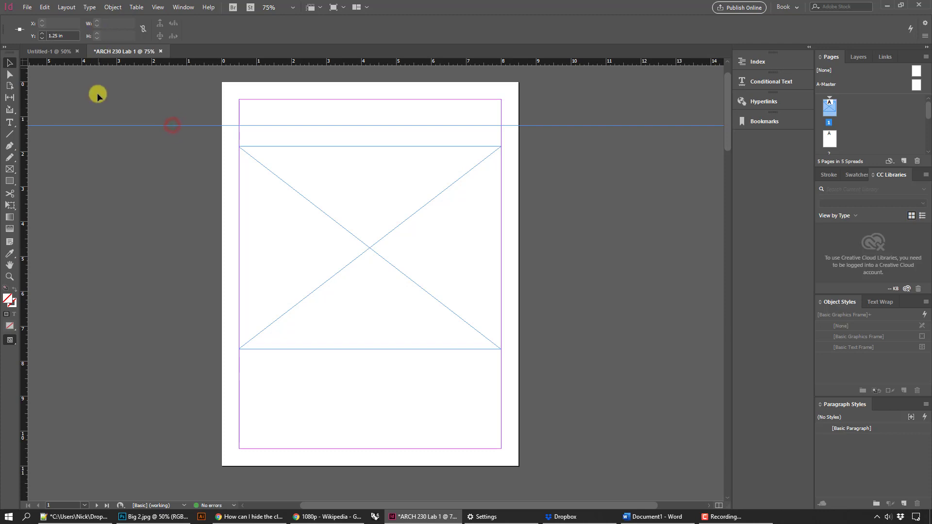
pyautogui.click(67, 36)
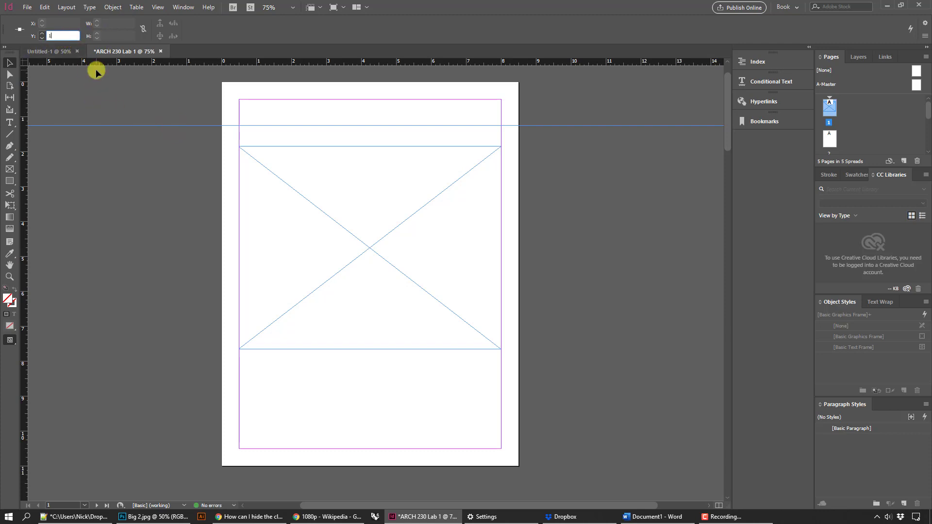
pyautogui.press('Return')
pyautogui.click(158, 224)
# - Move the frame up between the side margins until its top edge snaps to the 1 in guide, then deselect it
pyautogui.click(298, 199)
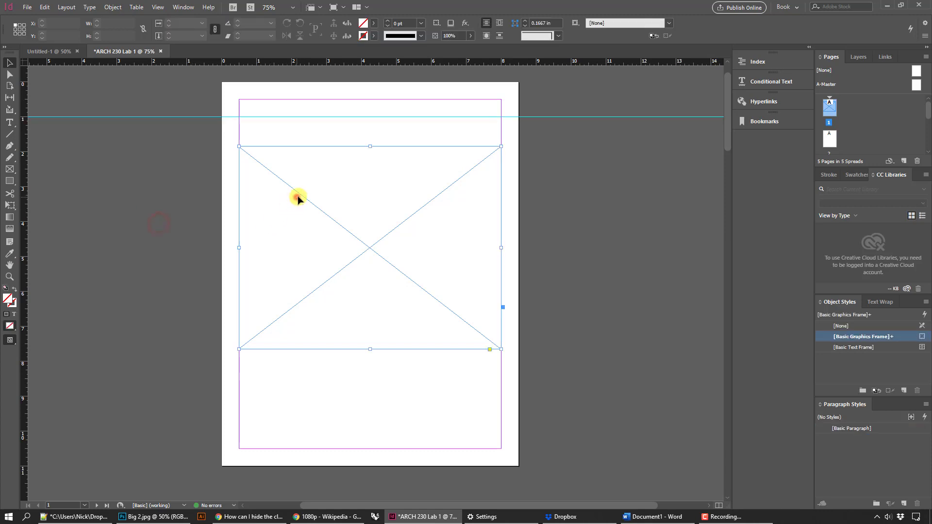
pyautogui.moveTo(310, 200); pyautogui.dragTo(312, 173)
pyautogui.click(639, 232)
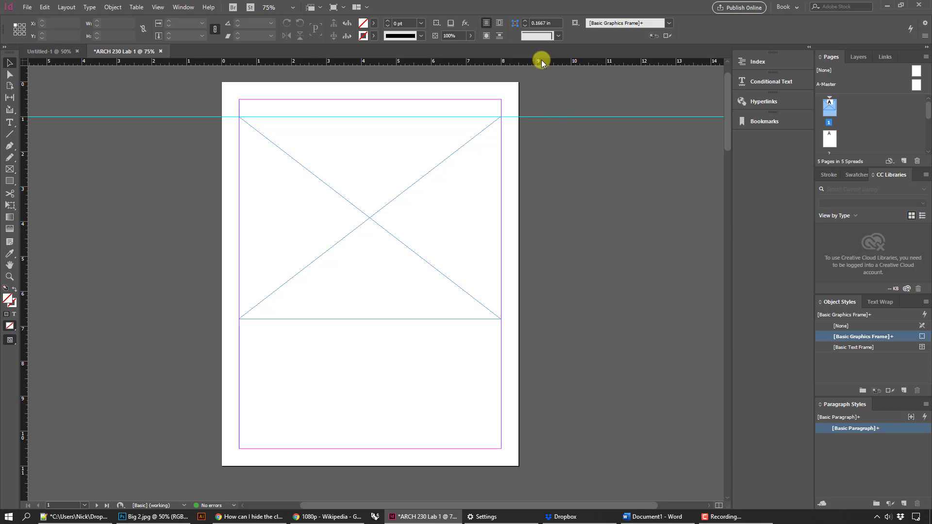
# - Add a page-wide horizontal guide along the frame's bottom edge, then set the guide's Y position to 7.8 in
pyautogui.moveTo(541, 60); pyautogui.dragTo(508, 319)
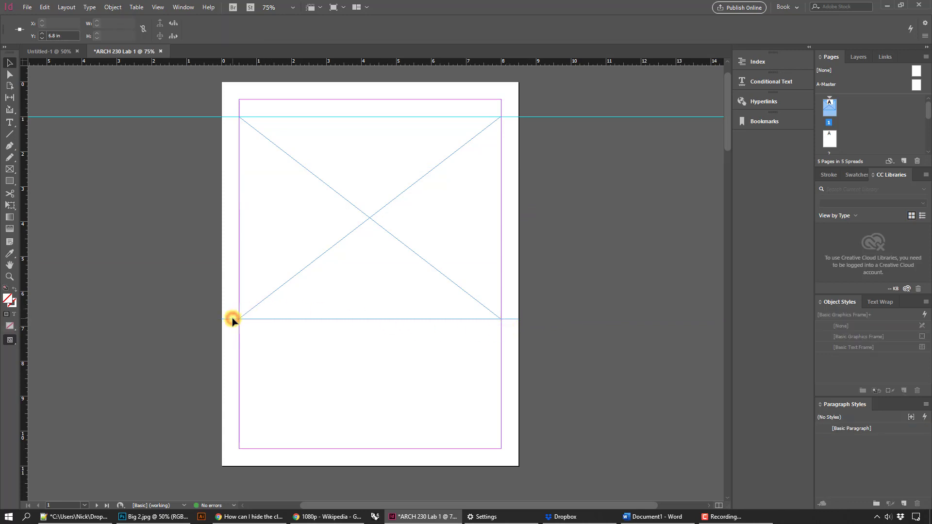
pyautogui.click(145, 230)
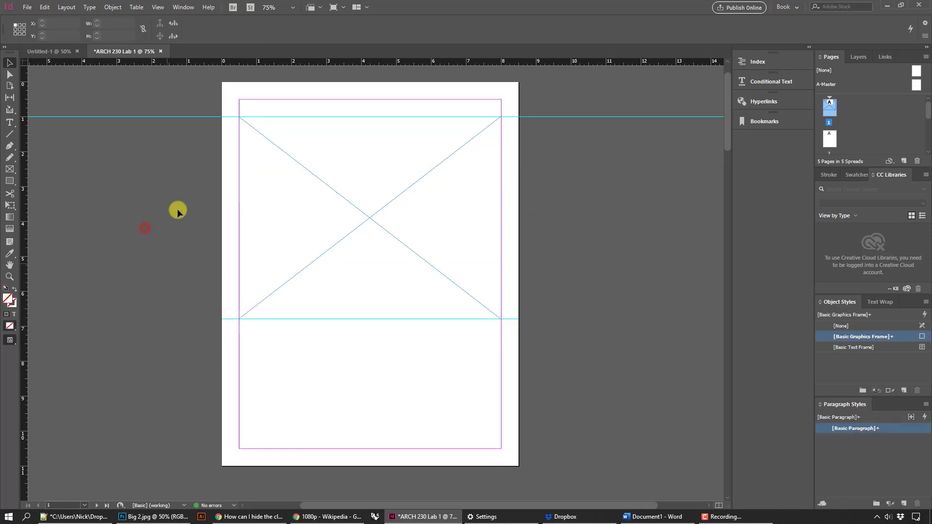
pyautogui.click(231, 320)
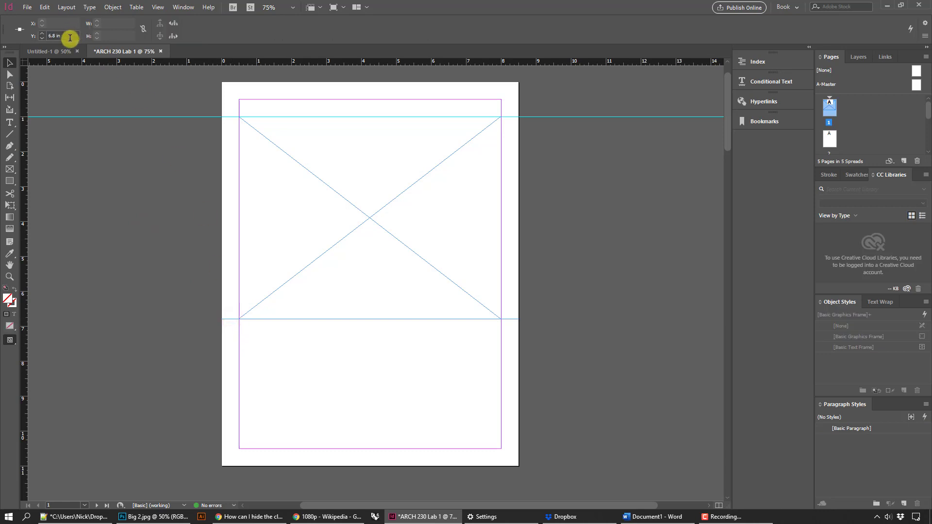
pyautogui.click(69, 33)
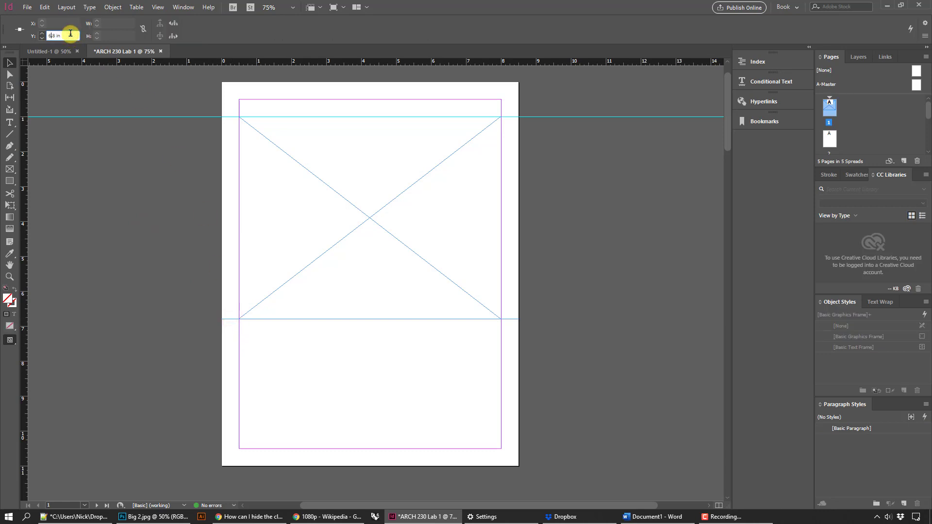
pyautogui.write('7.')
pyautogui.press('Return')
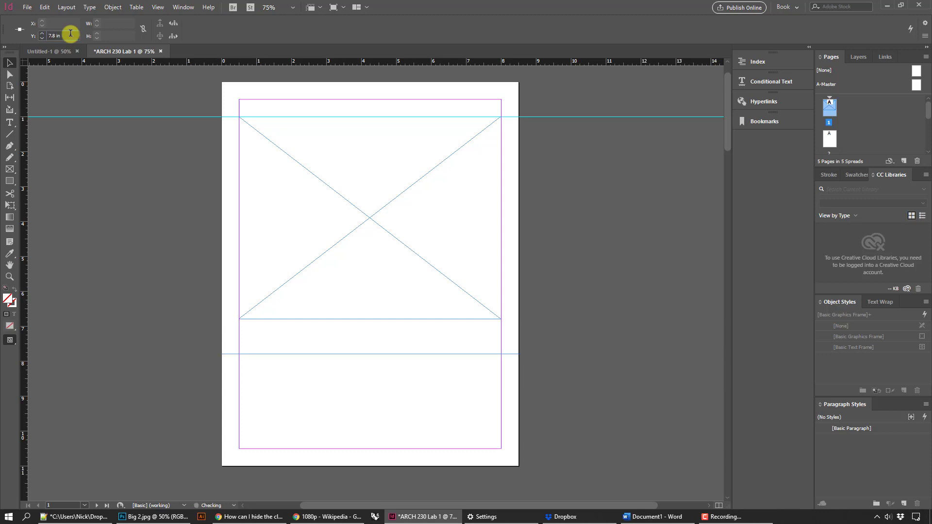
pyautogui.click(664, 275)
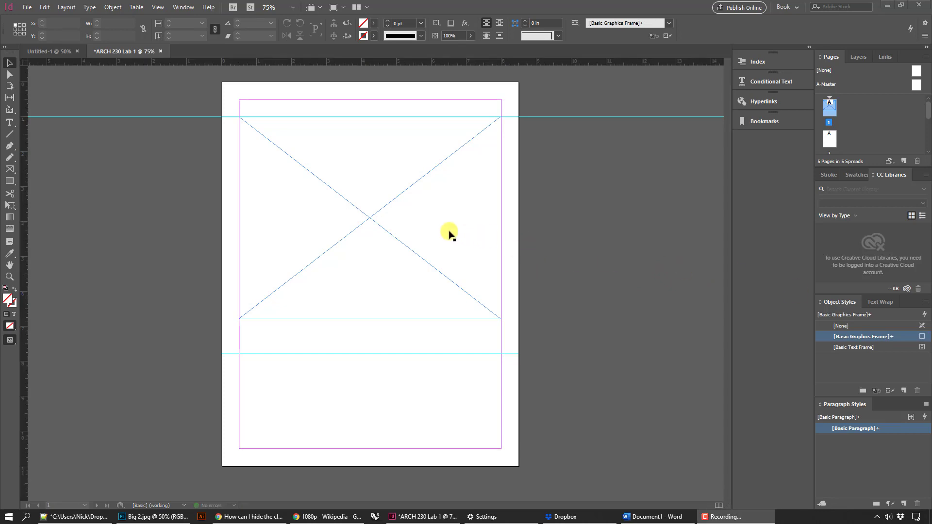
# - Draw a text frame about 5.92 in wide and 0.955 in high below the lower guide
pyautogui.click(10, 122)
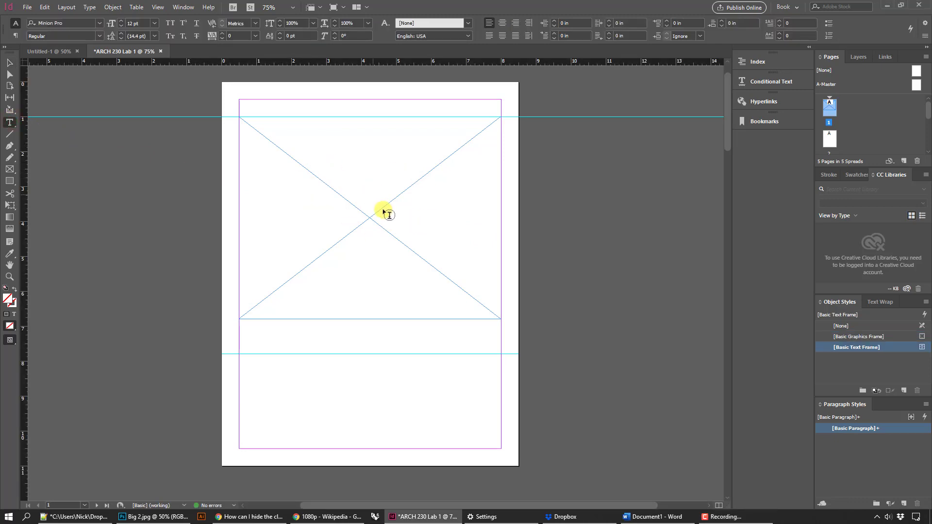
pyautogui.moveTo(286, 368); pyautogui.dragTo(493, 399)
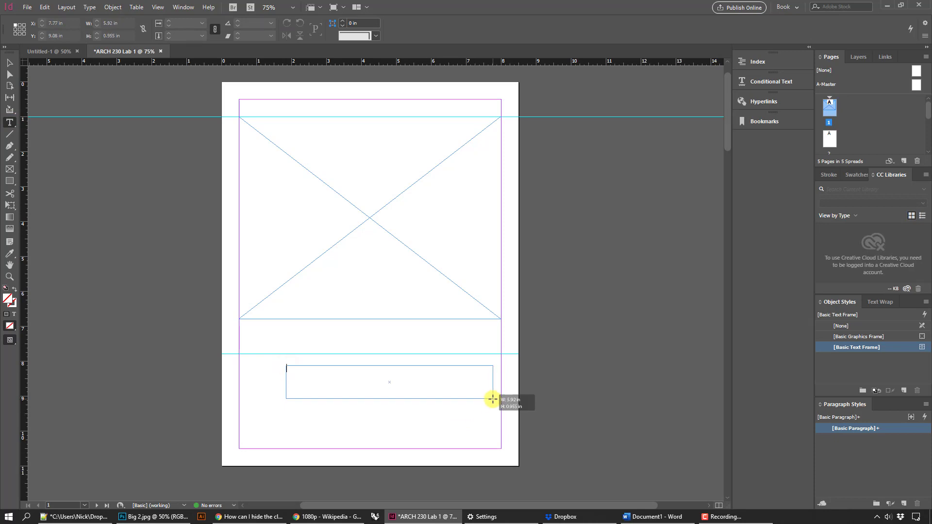
pyautogui.moveTo(493, 399); pyautogui.dragTo(492, 399)
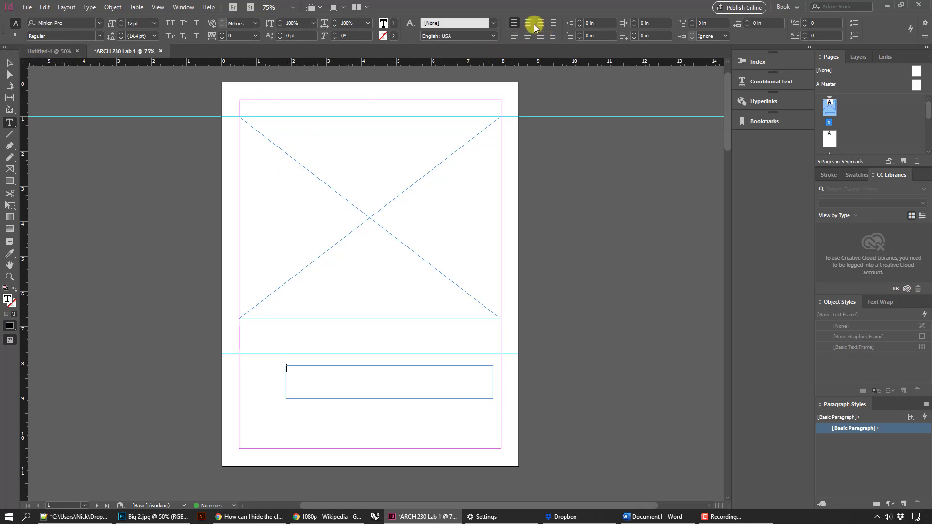
# - Set the font of the new text frame to Arial Regular
pyautogui.click(78, 23)
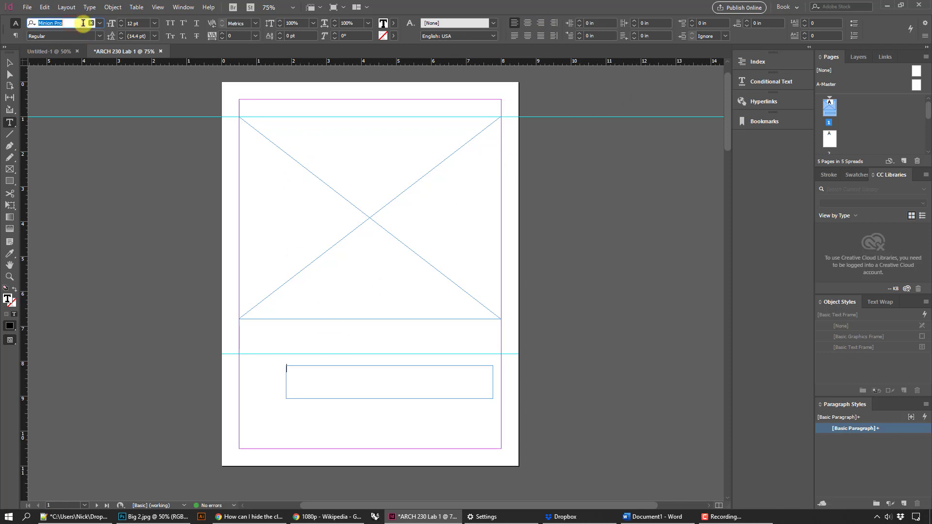
pyautogui.write('arial')
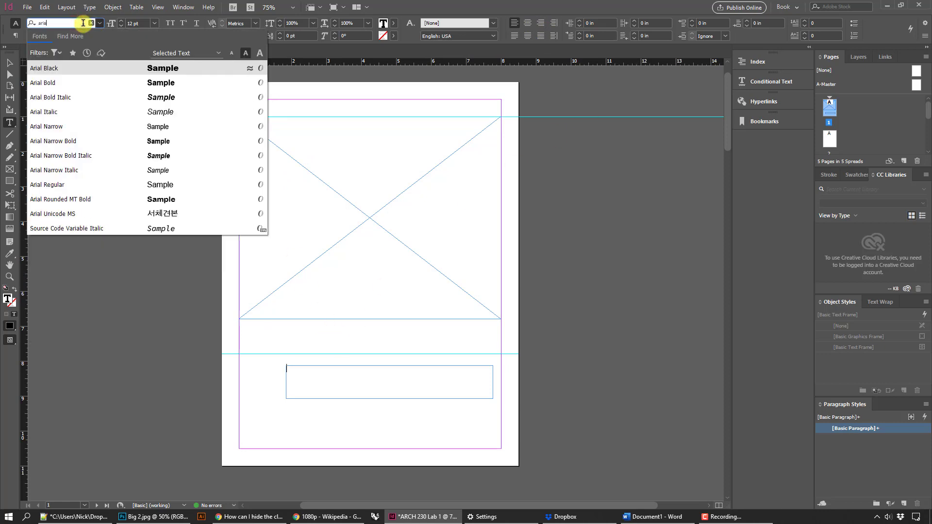
pyautogui.press('Down')
pyautogui.press('Down')
pyautogui.press('Down')
pyautogui.press('Down')
pyautogui.press('Down')
pyautogui.press('Down')
pyautogui.press('Down')
pyautogui.press('Down')
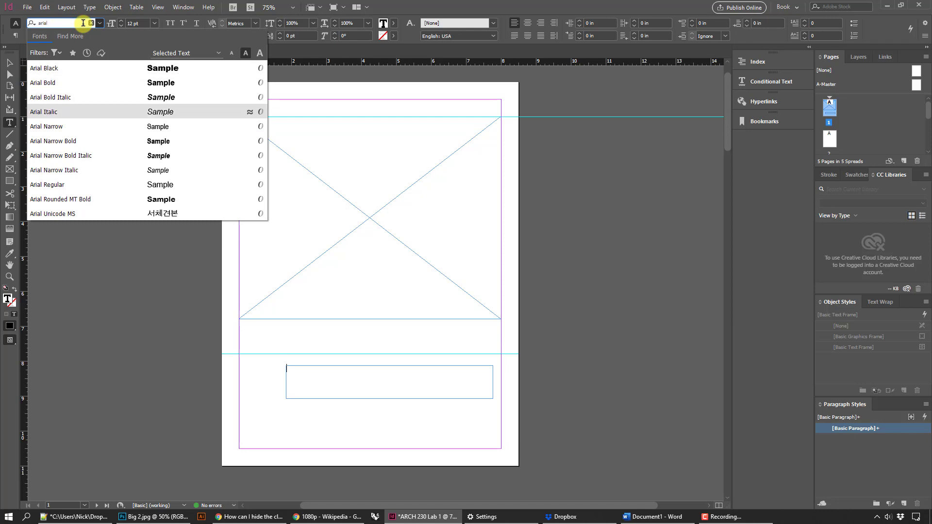
pyautogui.press('Return')
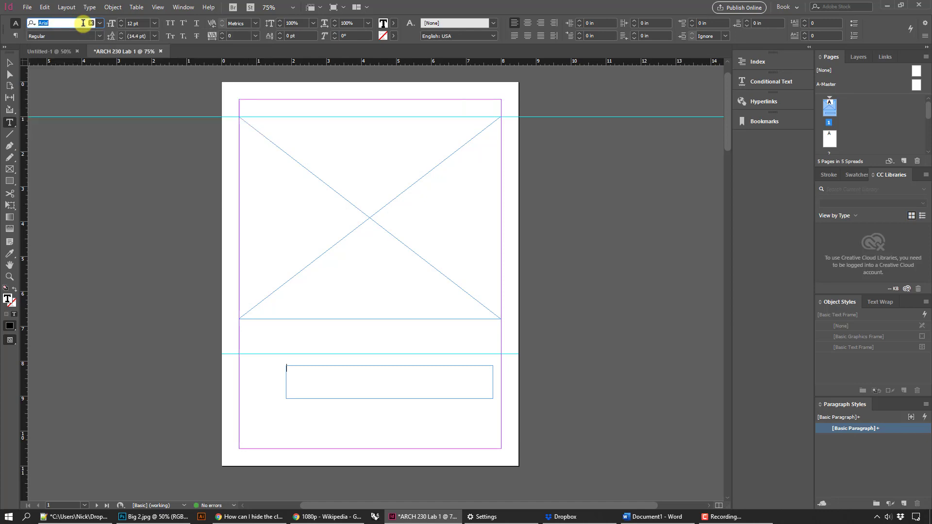
# - Switch between selecting the text frame and editing its text, then center-align its paragraph
pyautogui.click(8, 63)
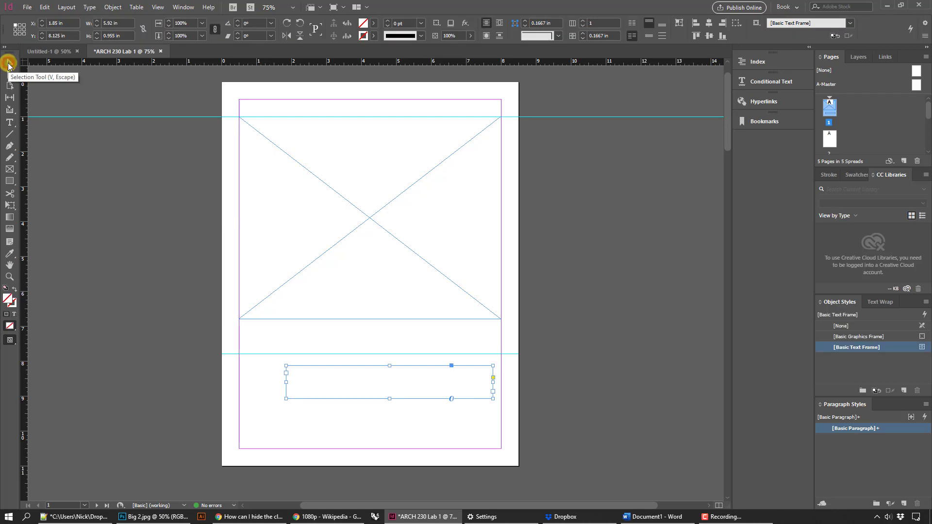
pyautogui.doubleClick(369, 385)
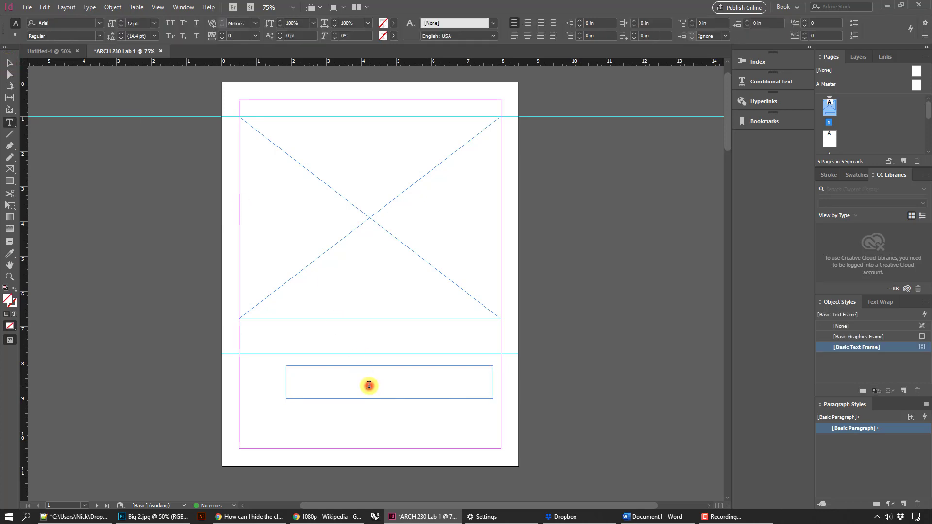
pyautogui.click(9, 63)
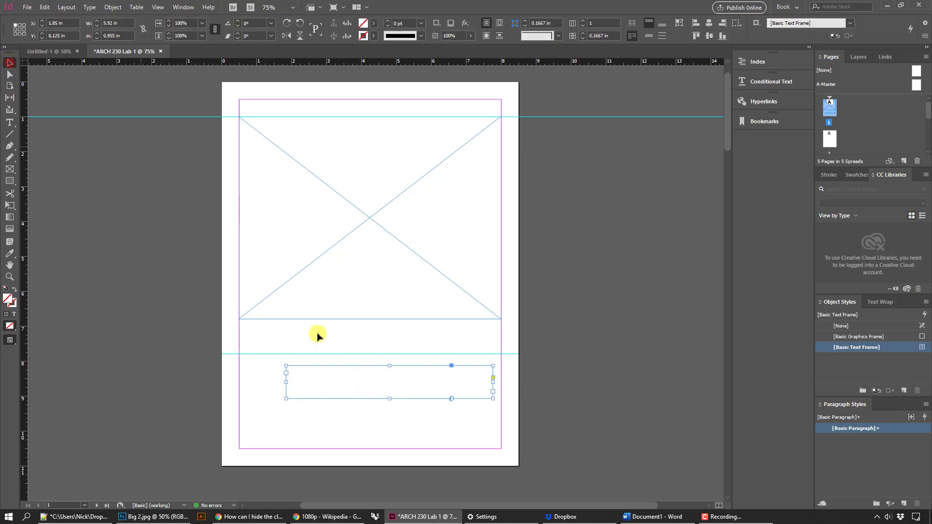
pyautogui.doubleClick(335, 383)
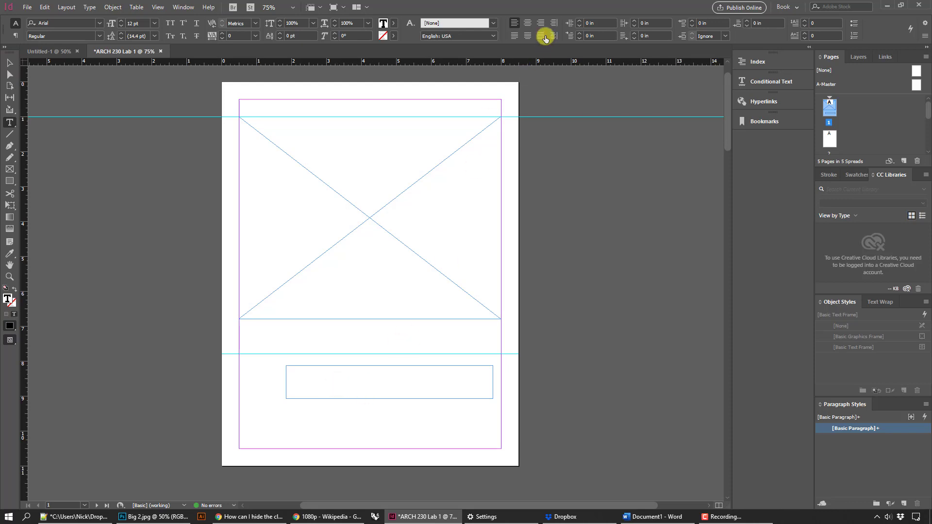
pyautogui.click(529, 25)
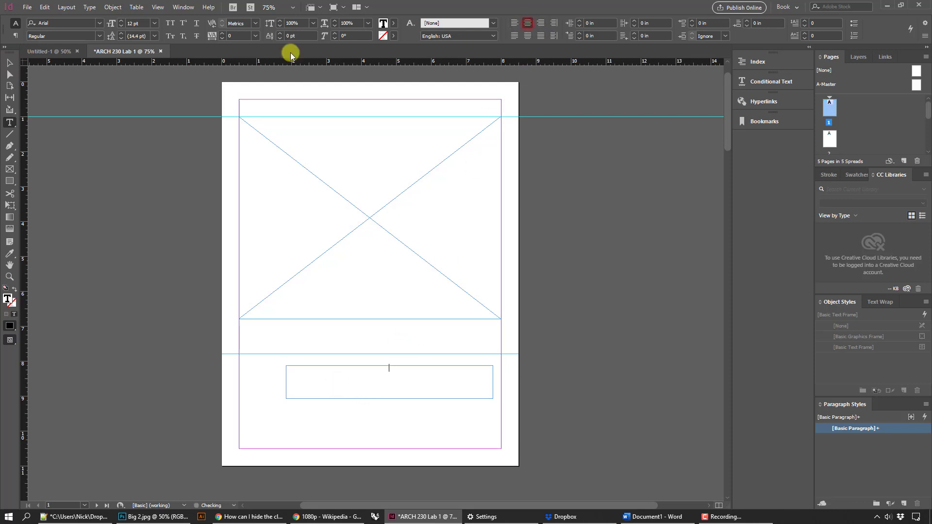
# - Set the font size to 18 pt and enter TEST in the text frame
pyautogui.click(154, 23)
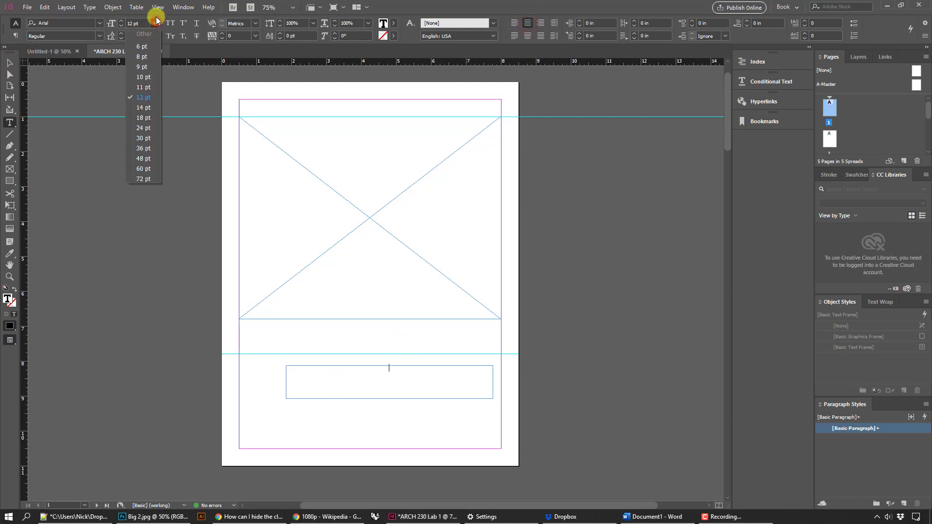
pyautogui.click(144, 117)
pyautogui.write('TEST')
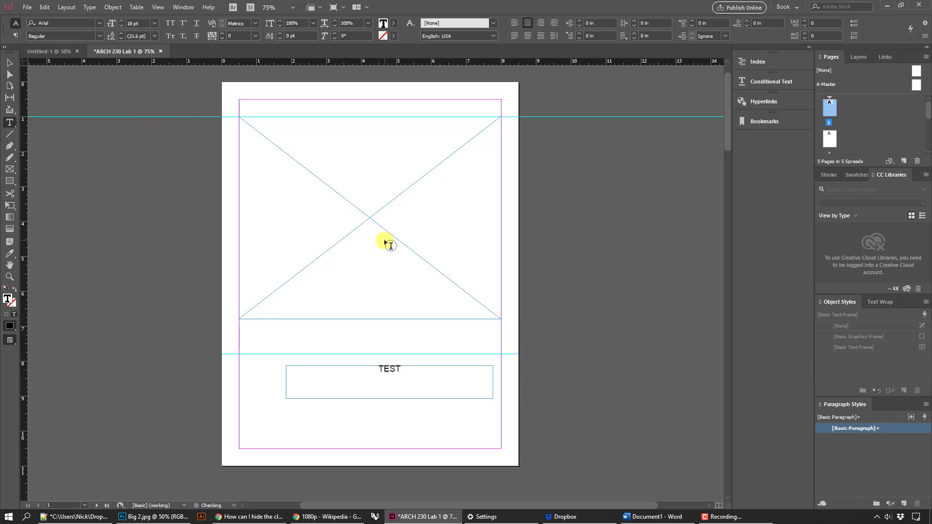
# - Enlarge the word TEST in the text frame to 30 pt
pyautogui.moveTo(433, 377); pyautogui.dragTo(324, 353)
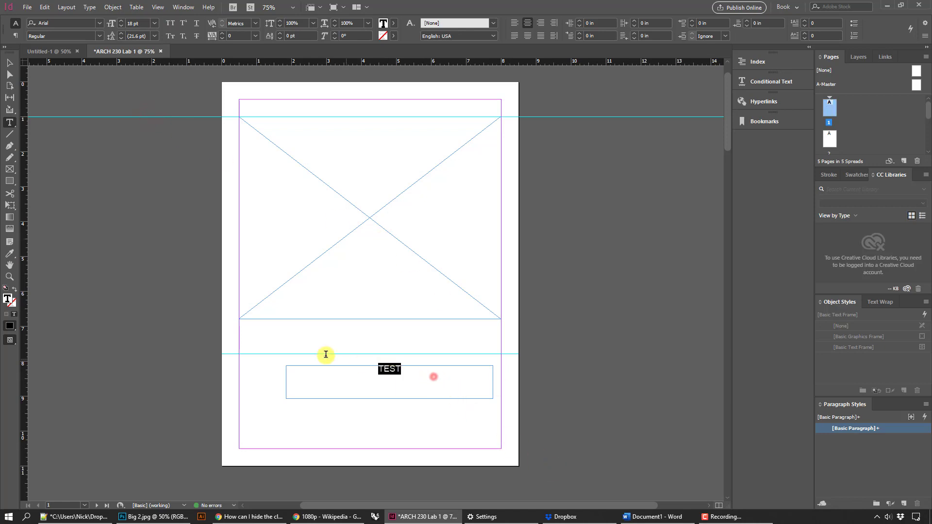
pyautogui.click(154, 23)
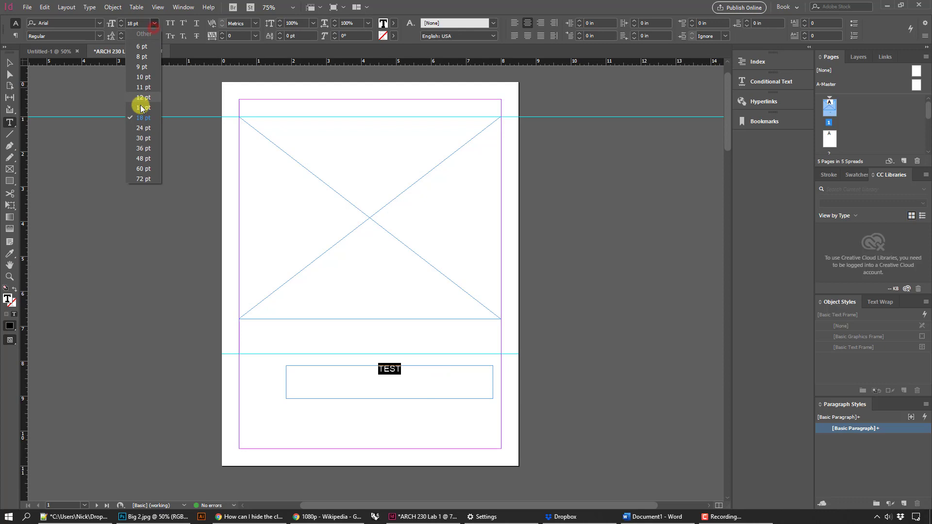
pyautogui.click(143, 138)
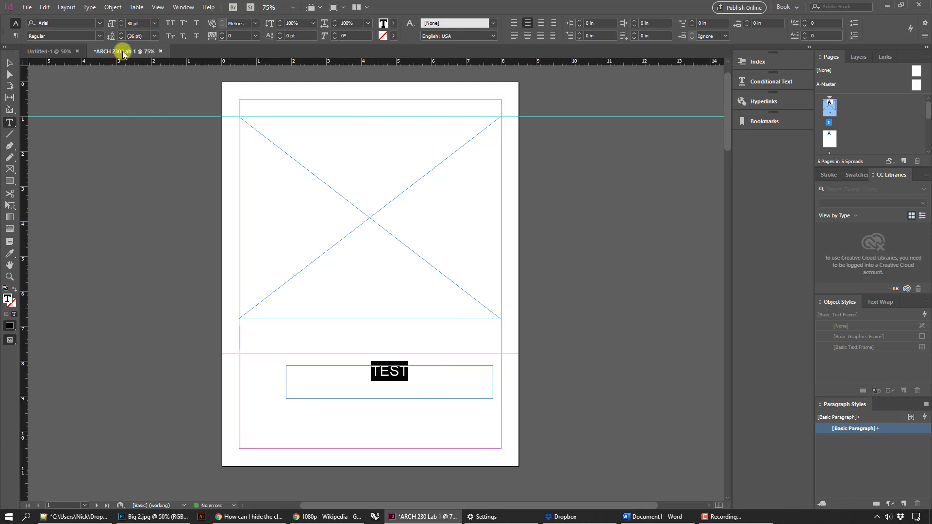
# - Replace the word TEST with Test, then delete all the text from the frame
pyautogui.click(406, 375)
pyautogui.moveTo(417, 376); pyautogui.dragTo(358, 371)
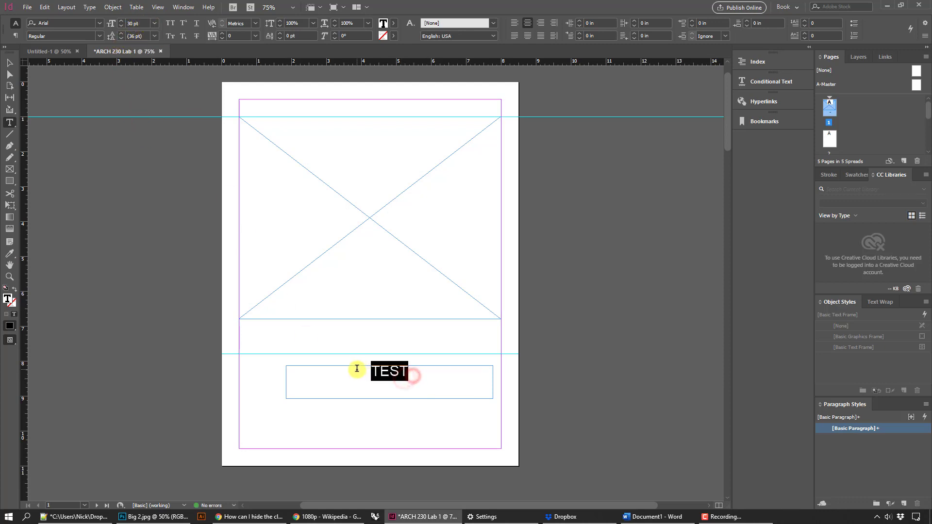
pyautogui.write('Test')
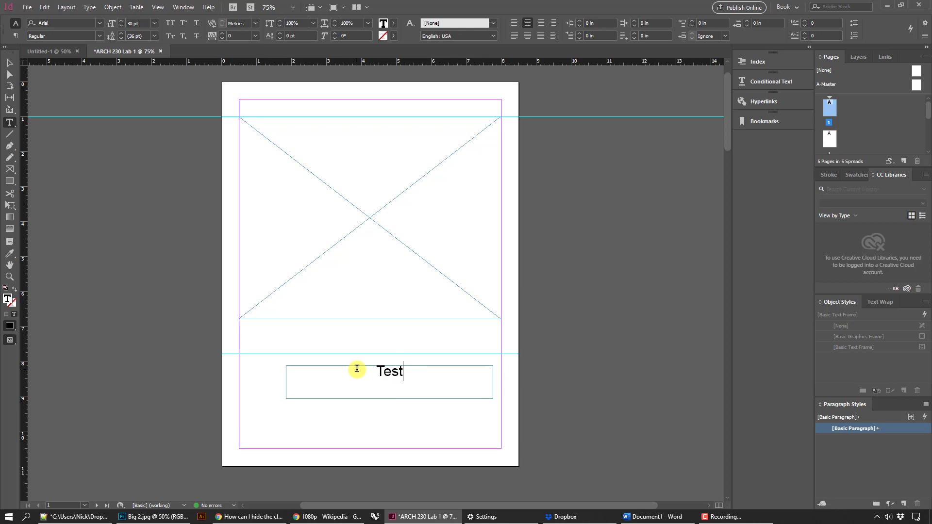
pyautogui.press('BackSpace')
pyautogui.press('BackSpace')
pyautogui.press('BackSpace')
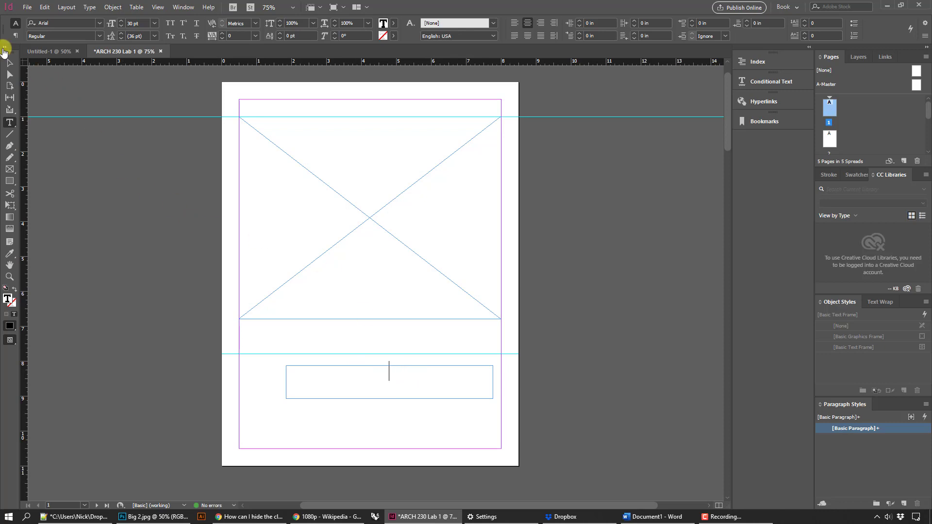
# - Shorten the text frame from its bottom edge to a height of about 0.615 in
pyautogui.click(9, 62)
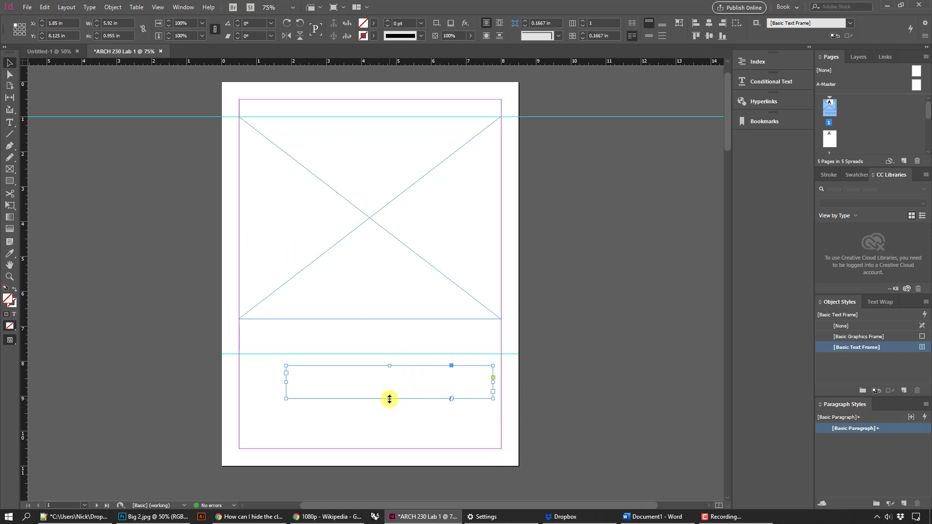
pyautogui.moveTo(390, 399)
pyautogui.mouseDown()
pyautogui.moveTo(395, 371)
pyautogui.moveTo(396, 387)
pyautogui.mouseUp()
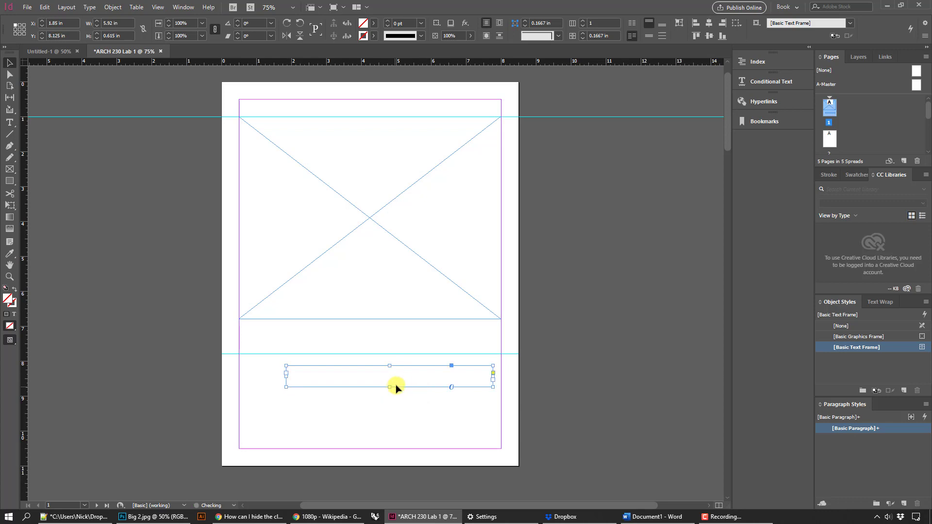
# - Move the text frame so it is centered horizontally on the page at X 1.2929 in, with its upper edge on the lower guide at Y 7.8 in
pyautogui.doubleClick(403, 377)
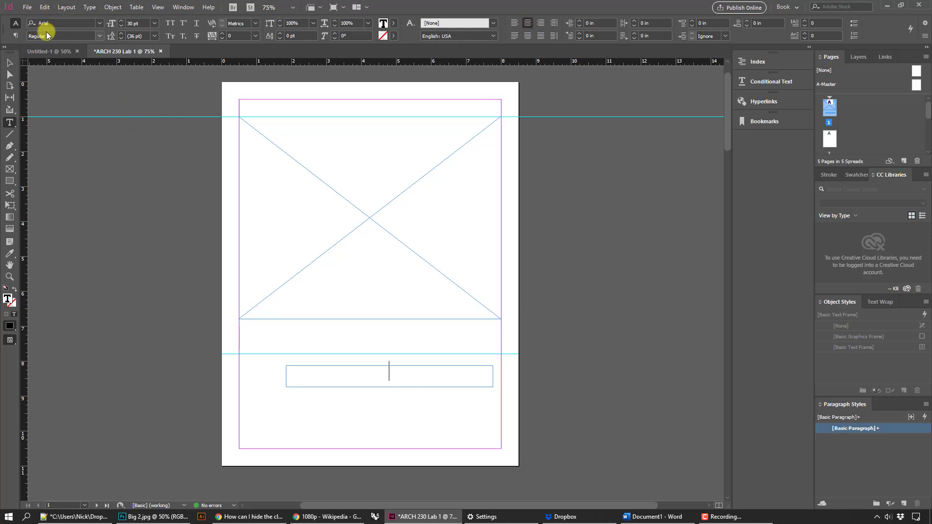
pyautogui.click(9, 62)
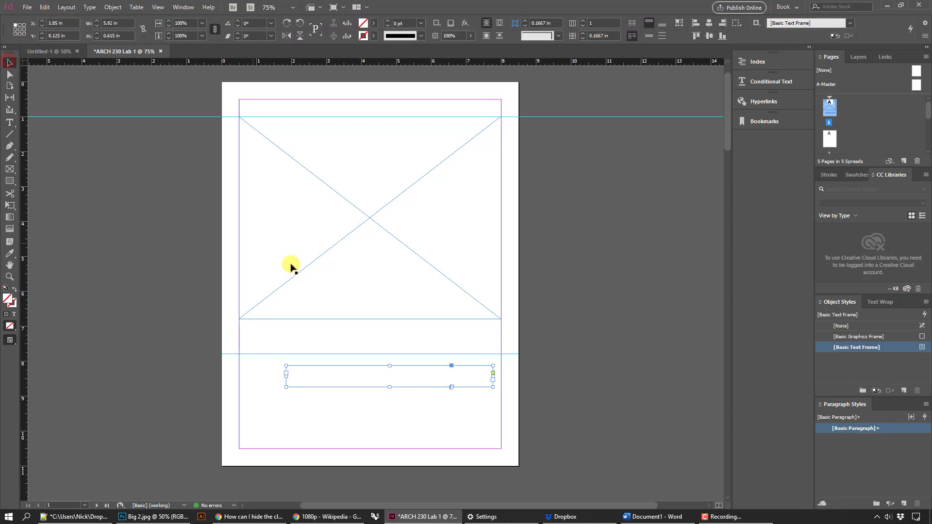
pyautogui.moveTo(405, 369); pyautogui.dragTo(387, 358)
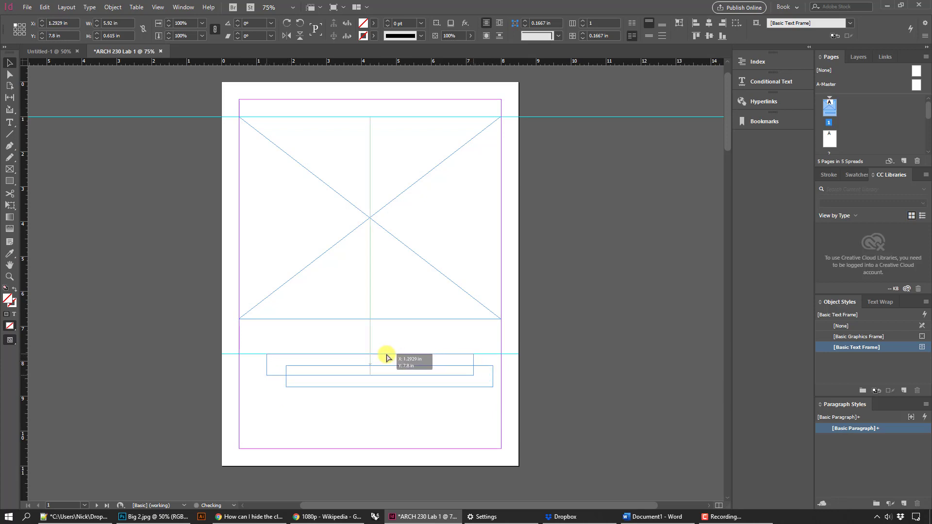
pyautogui.moveTo(387, 358); pyautogui.dragTo(387, 358)
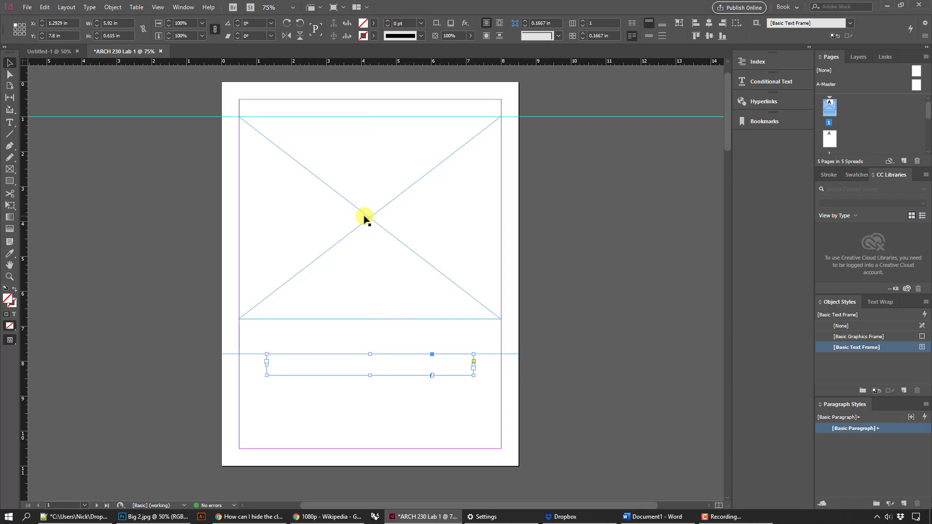
# - Enter the text This is centered in the text frame
pyautogui.doubleClick(382, 365)
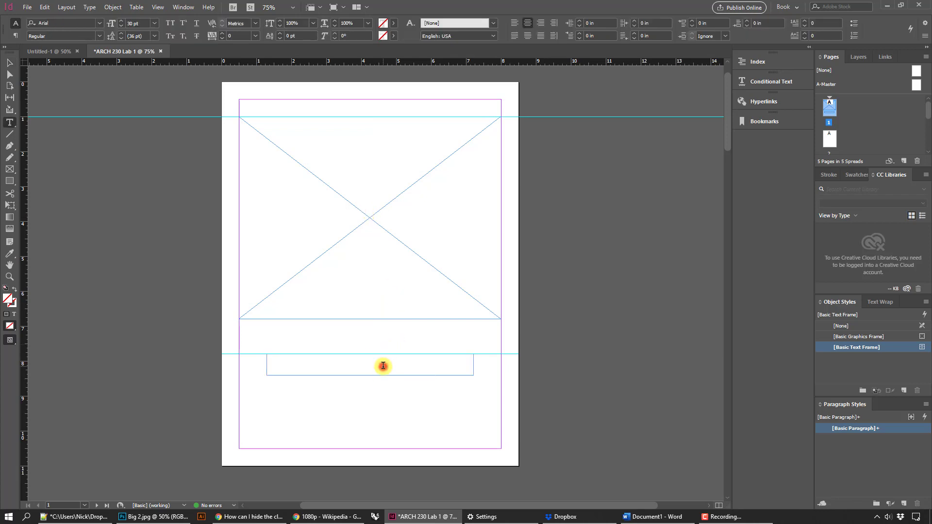
pyautogui.write('This is')
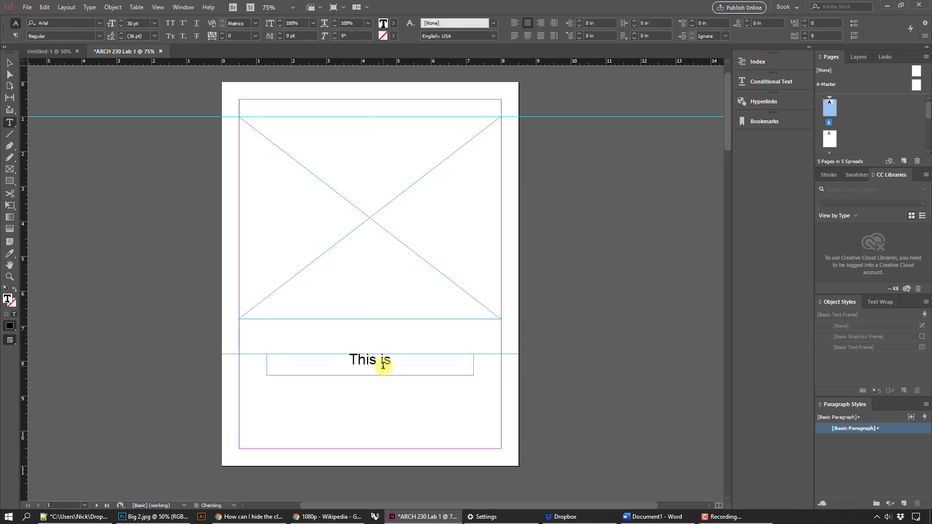
pyautogui.write(' centered')
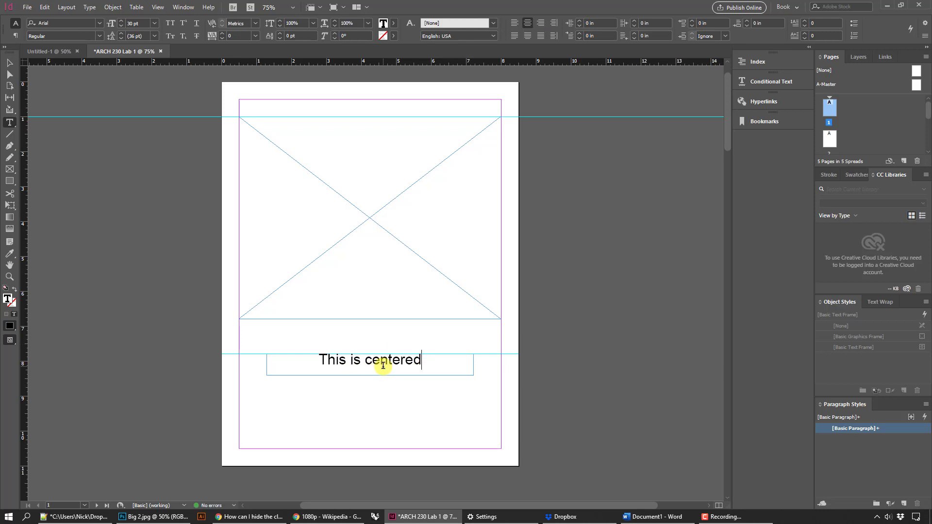
pyautogui.press('BackSpace')
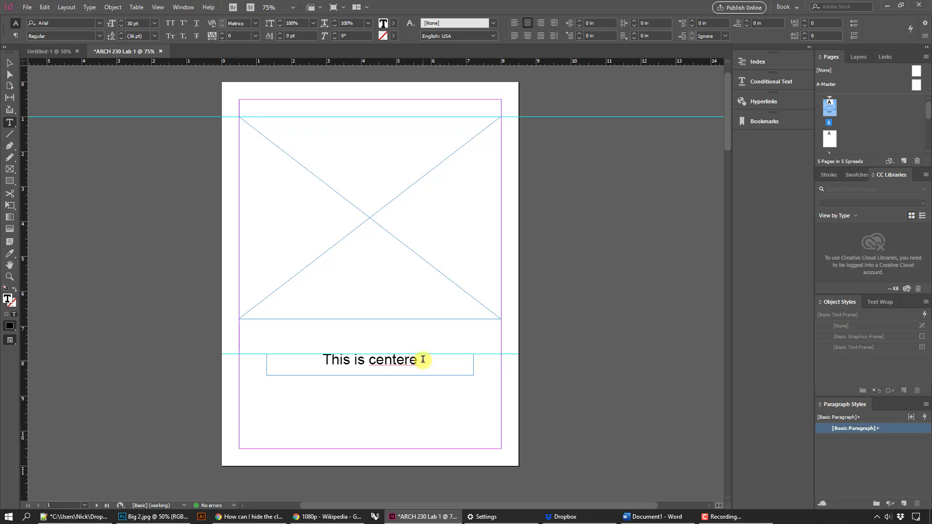
pyautogui.write('d')
# - Set all the text in the frame to 18 pt, then deselect the frame
pyautogui.moveTo(427, 357); pyautogui.dragTo(252, 347)
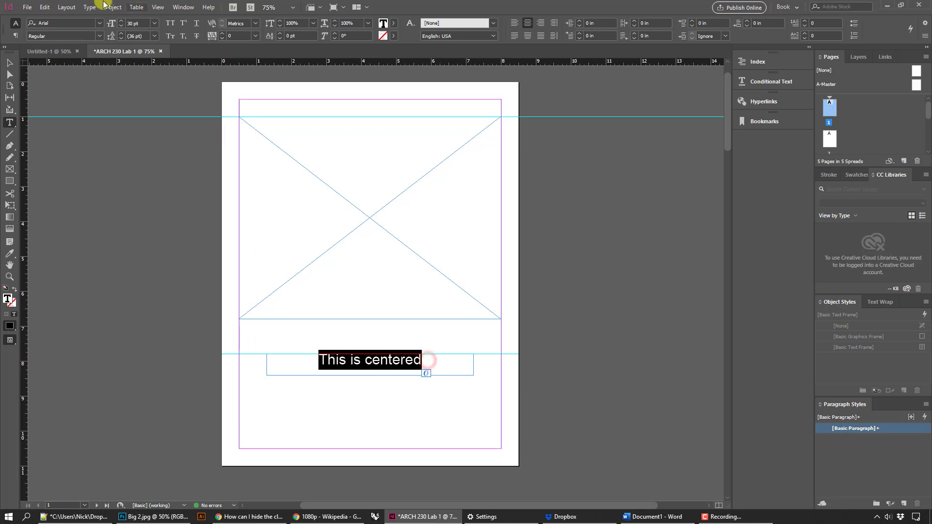
pyautogui.click(154, 22)
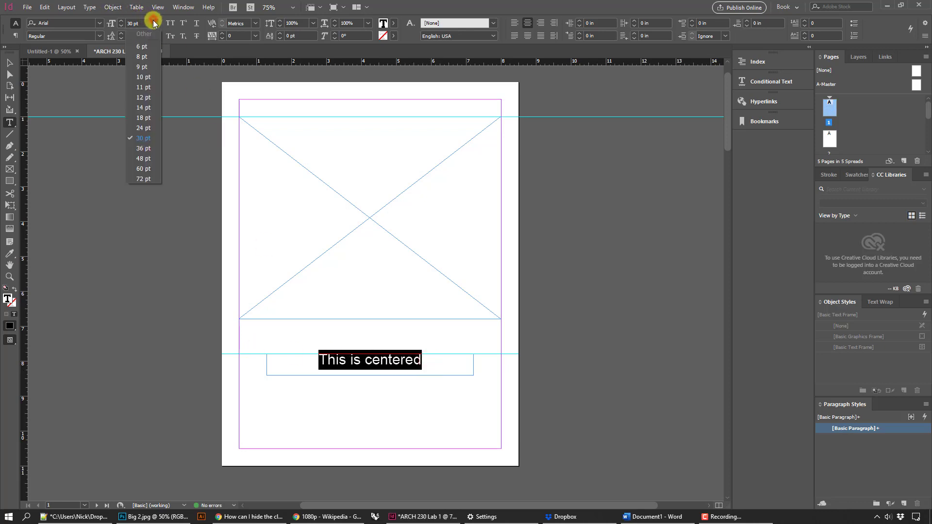
pyautogui.click(151, 118)
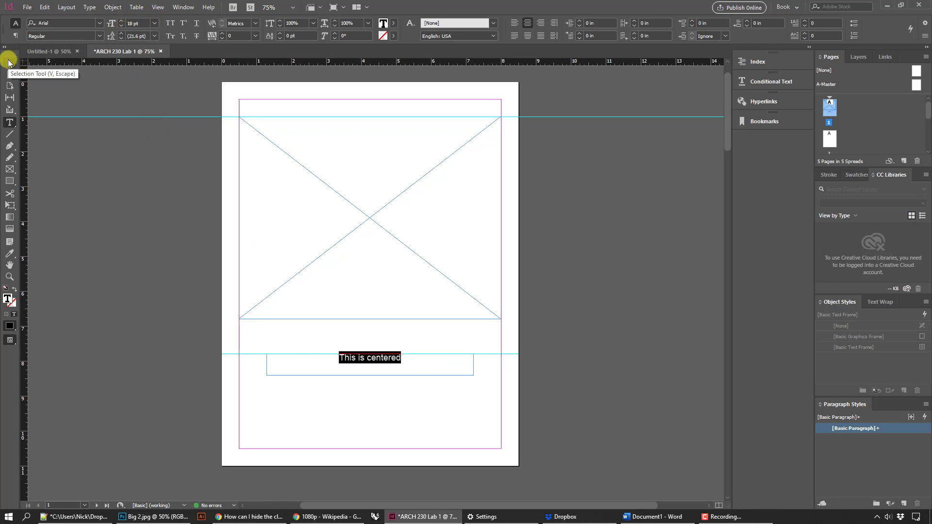
pyautogui.click(8, 62)
pyautogui.click(114, 231)
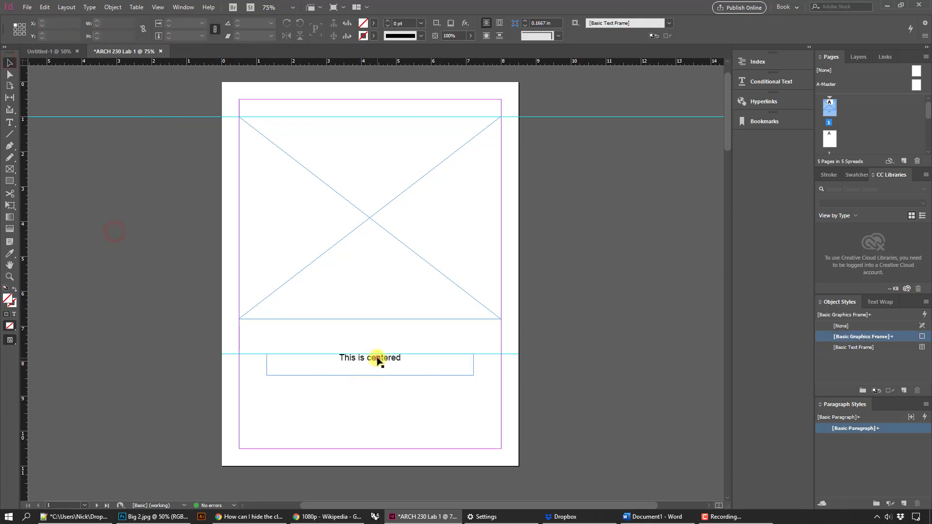
# - Delete all the text from the text frame, leaving the frame in place, and deselect it
pyautogui.doubleClick(378, 360)
pyautogui.hotkey('ctrl', 'a')
pyautogui.press('BackSpace')
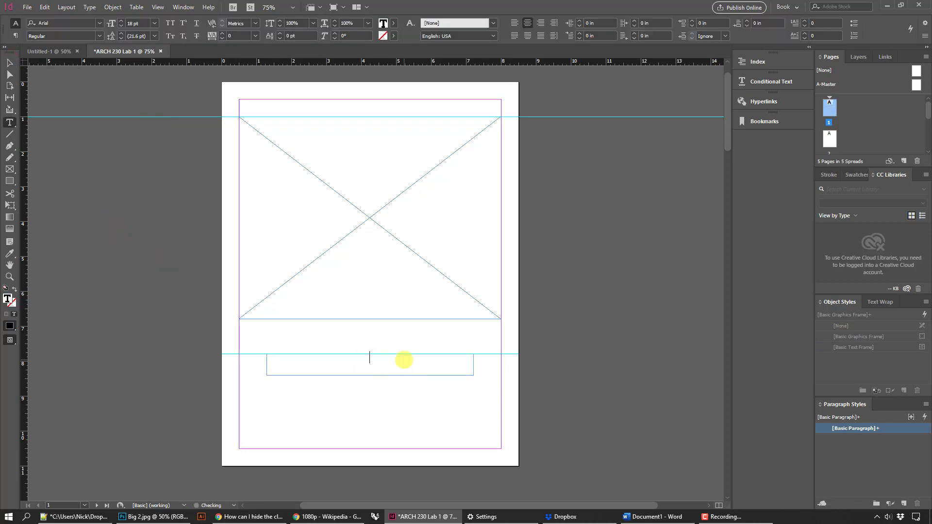
pyautogui.click(10, 62)
pyautogui.click(149, 207)
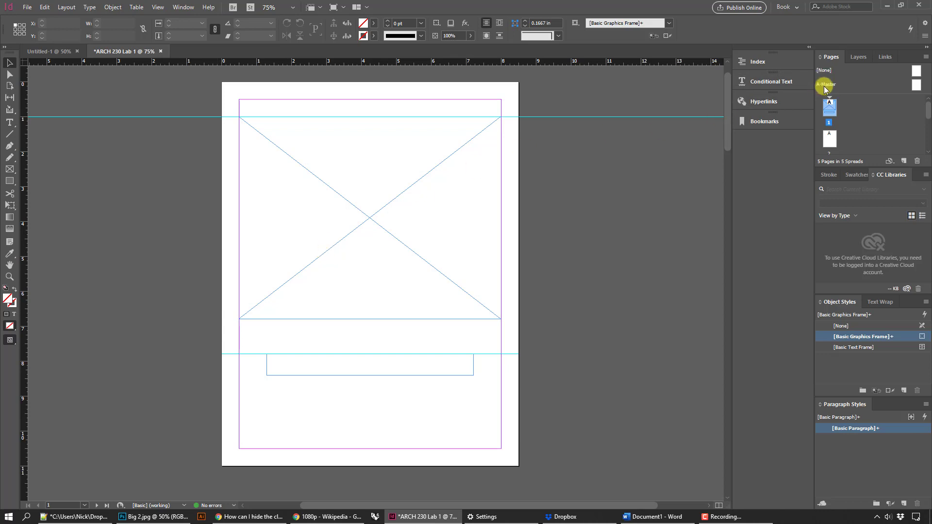
# - Enlarge the area showing the page thumbnails, then delete pages 2 through 5 from the document
pyautogui.moveTo(863, 166); pyautogui.dragTo(851, 321)
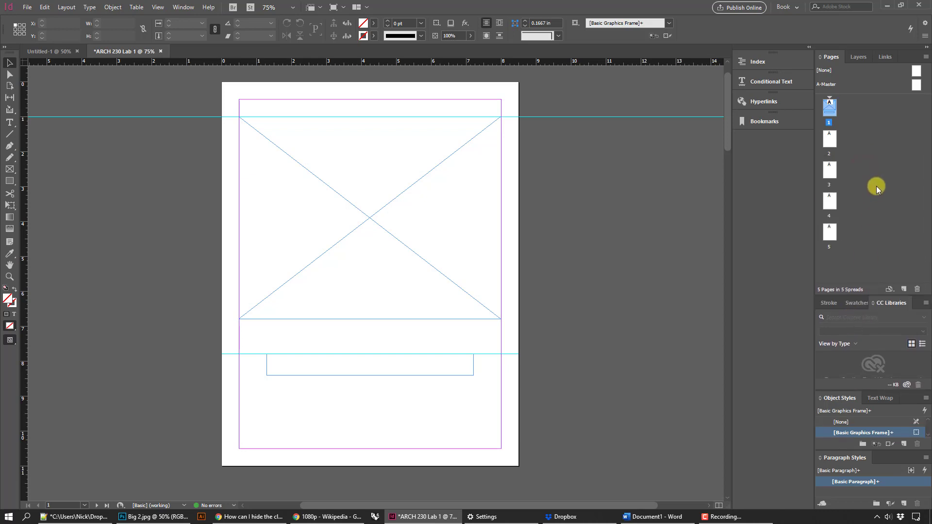
pyautogui.moveTo(834, 137); pyautogui.dragTo(838, 240)
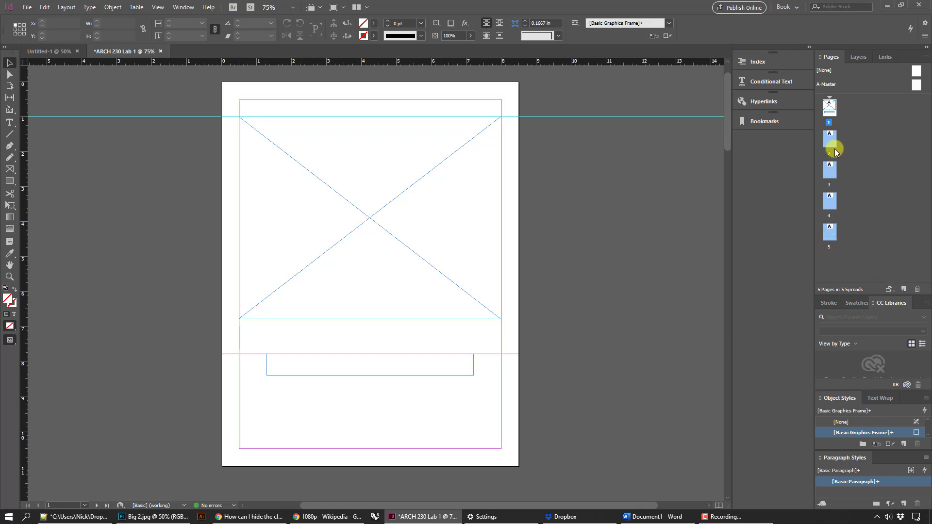
pyautogui.click(872, 137)
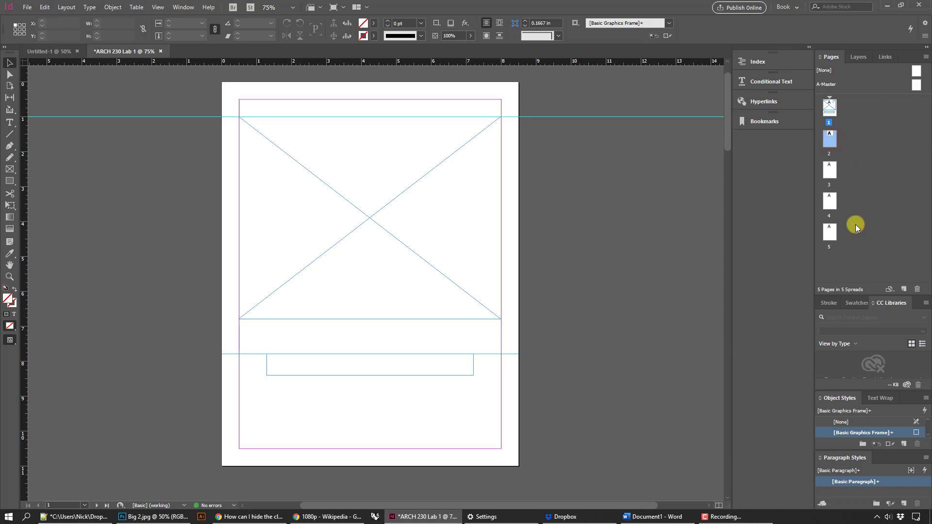
pyautogui.keyDown('shift'); pyautogui.click(831, 237); pyautogui.keyUp('shift')
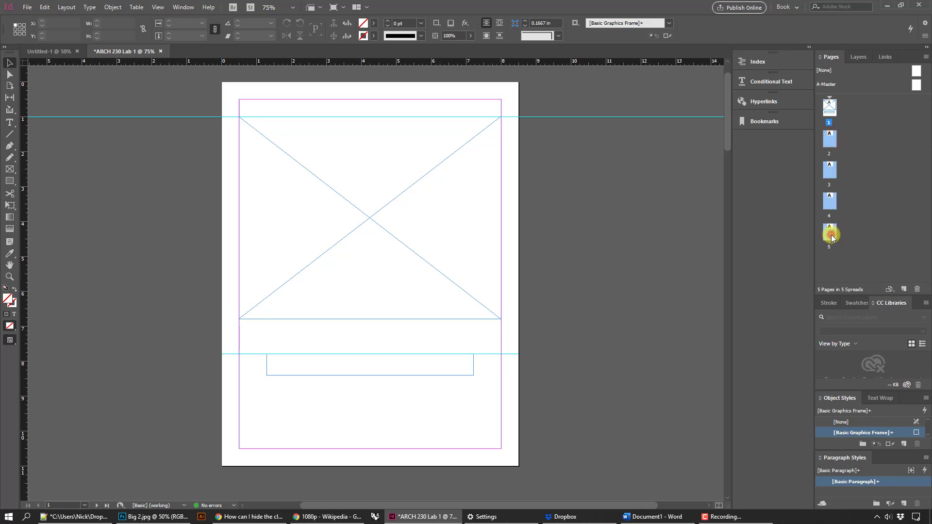
pyautogui.click(830, 138)
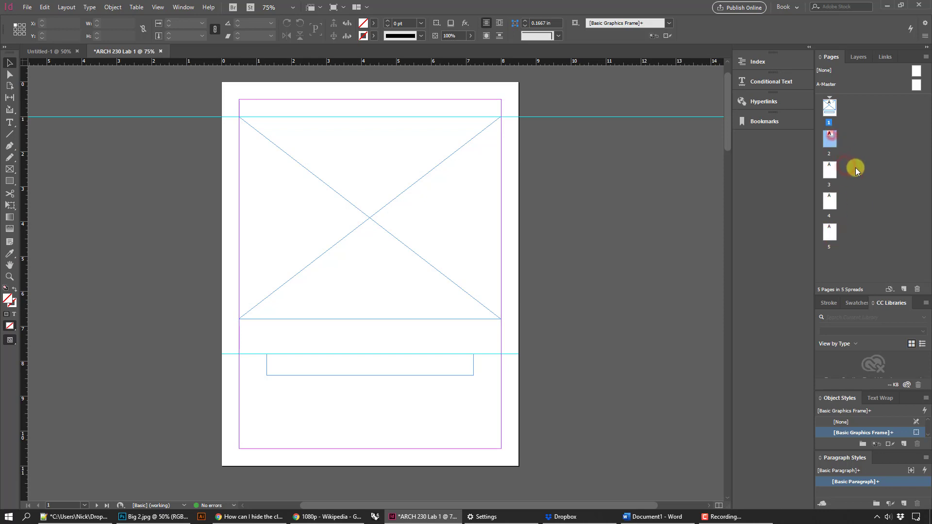
pyautogui.keyDown('shift'); pyautogui.click(836, 236); pyautogui.keyUp('shift')
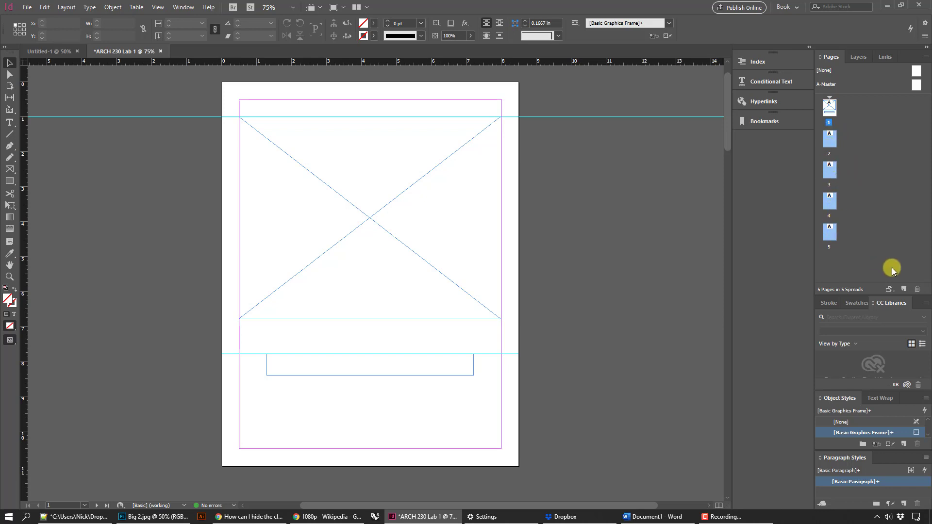
pyautogui.click(917, 289)
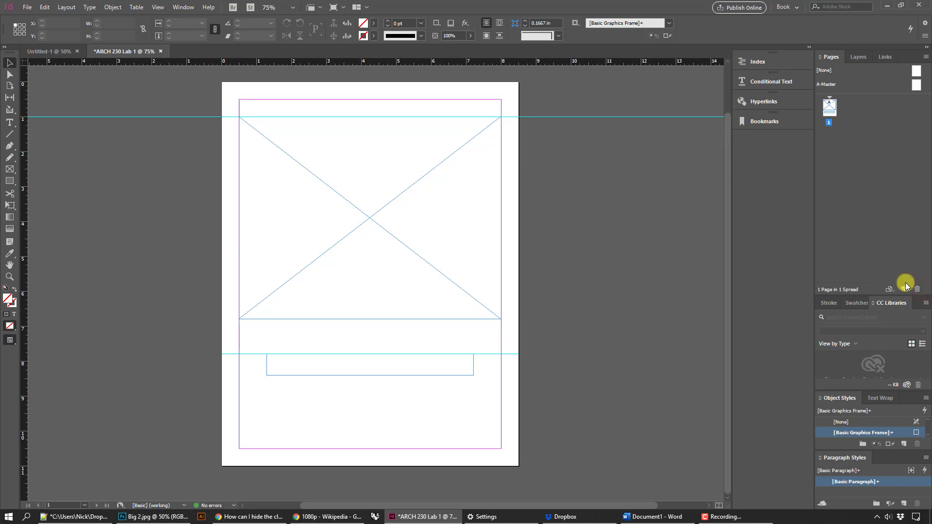
# - Duplicate the page 1 spread with its image and text frames to make page 2
pyautogui.rightClick(834, 104)
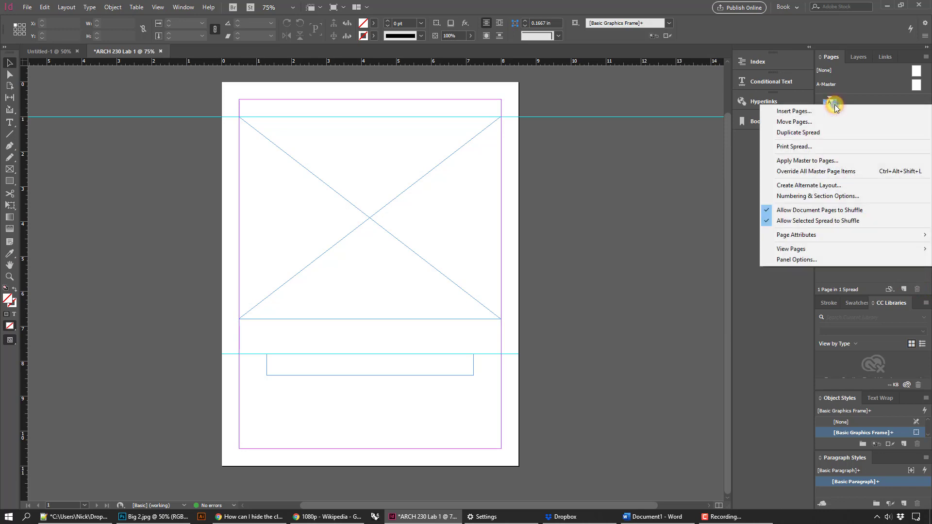
pyautogui.click(828, 133)
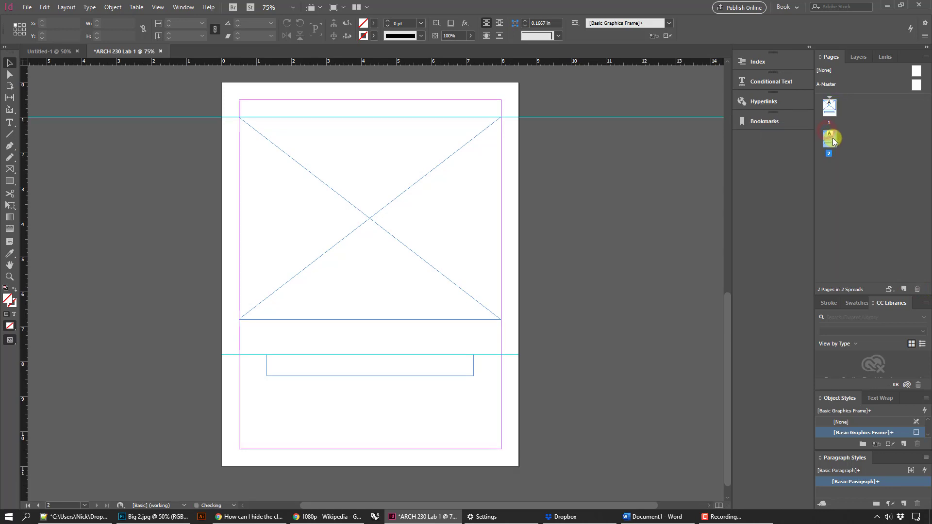
pyautogui.click(856, 159)
# - Duplicate the spreads of pages 1 and 2 together
pyautogui.click(830, 140)
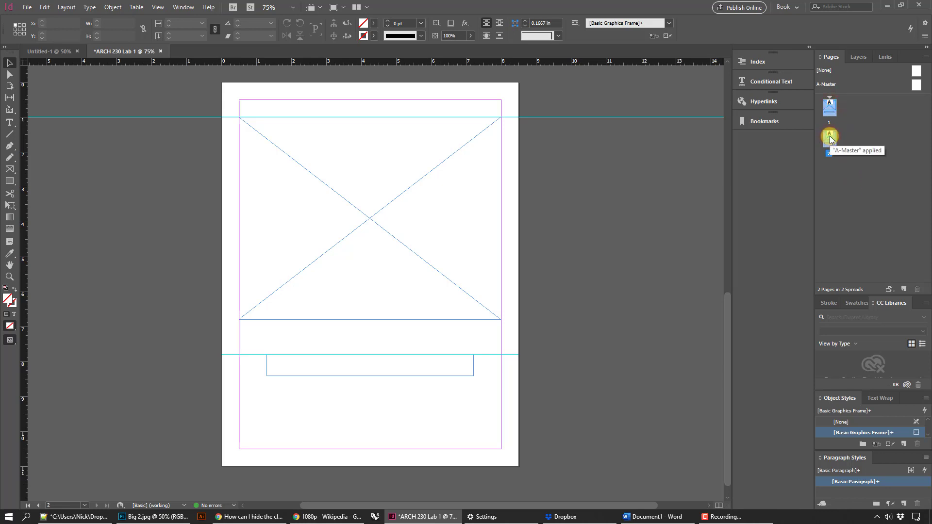
pyautogui.keyDown('shift'); pyautogui.click(830, 107); pyautogui.keyUp('shift')
pyautogui.rightClick(831, 140)
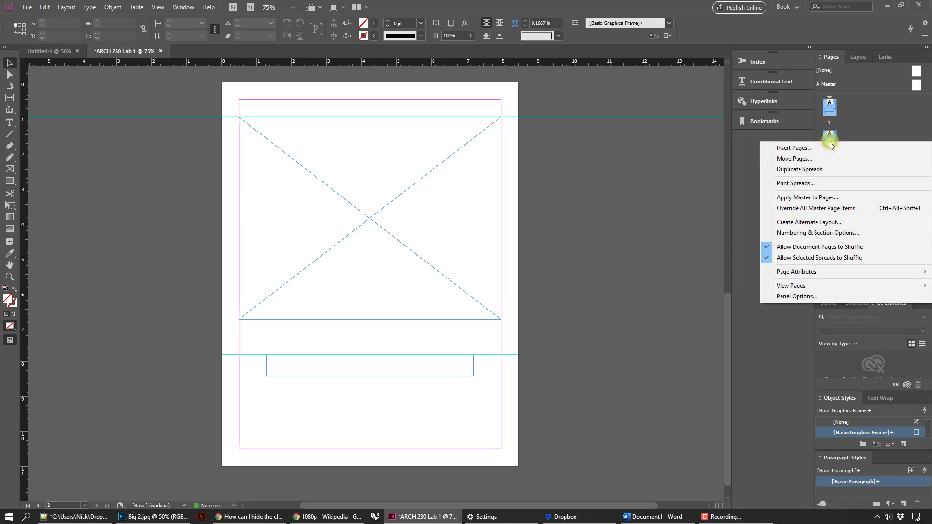
pyautogui.click(825, 168)
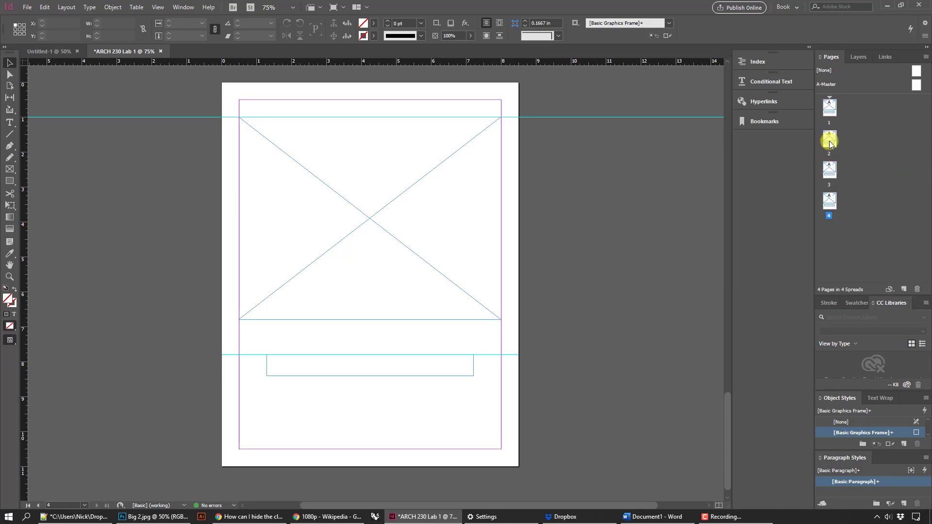
# - Duplicate the page 4 spread, then undo the last two spread duplications
pyautogui.rightClick(828, 207)
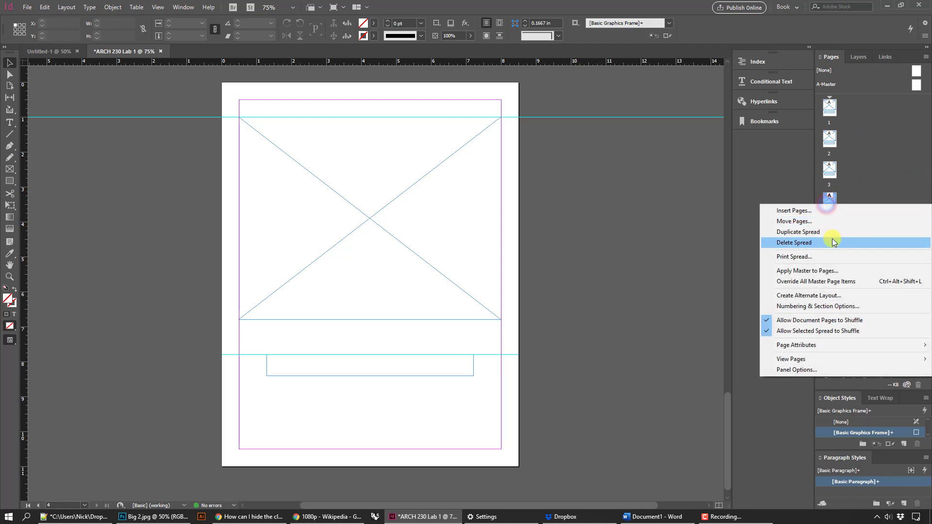
pyautogui.click(801, 232)
pyautogui.click(902, 247)
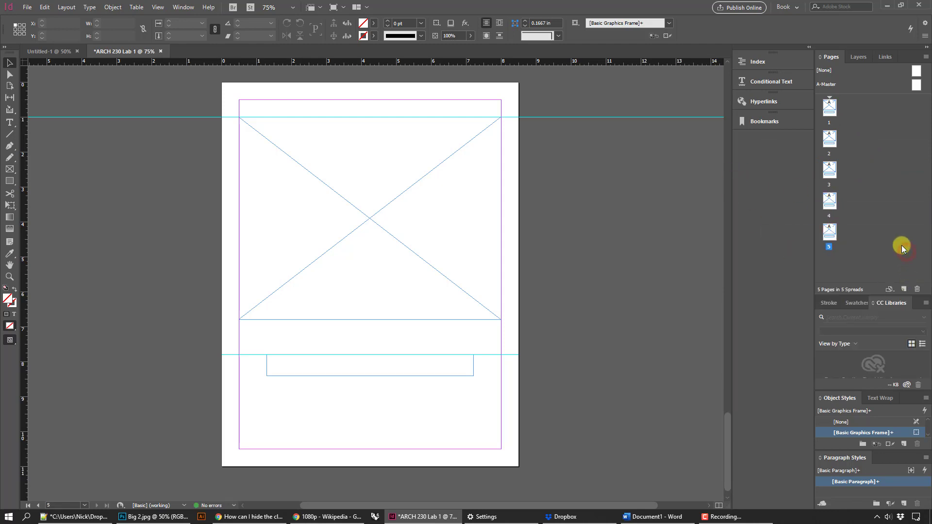
pyautogui.hotkey('ctrl', 'z')
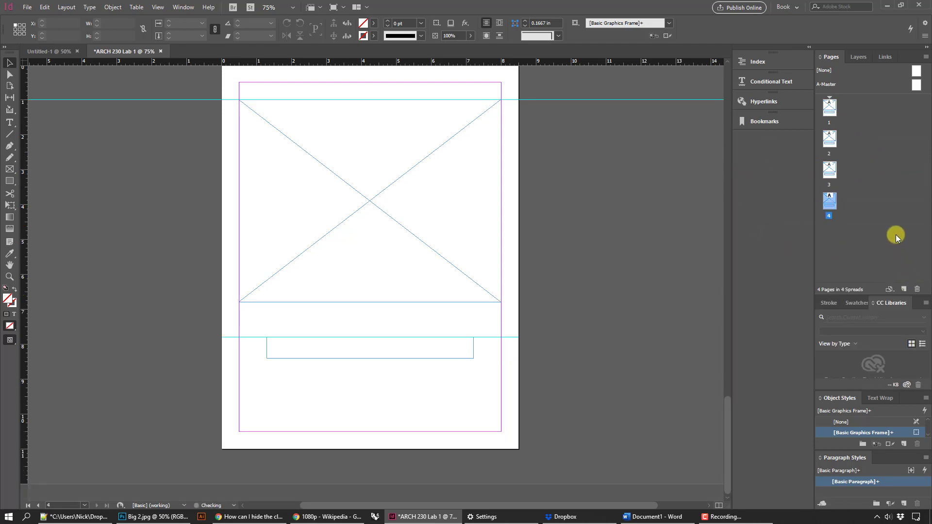
pyautogui.hotkey('ctrl', 'z')
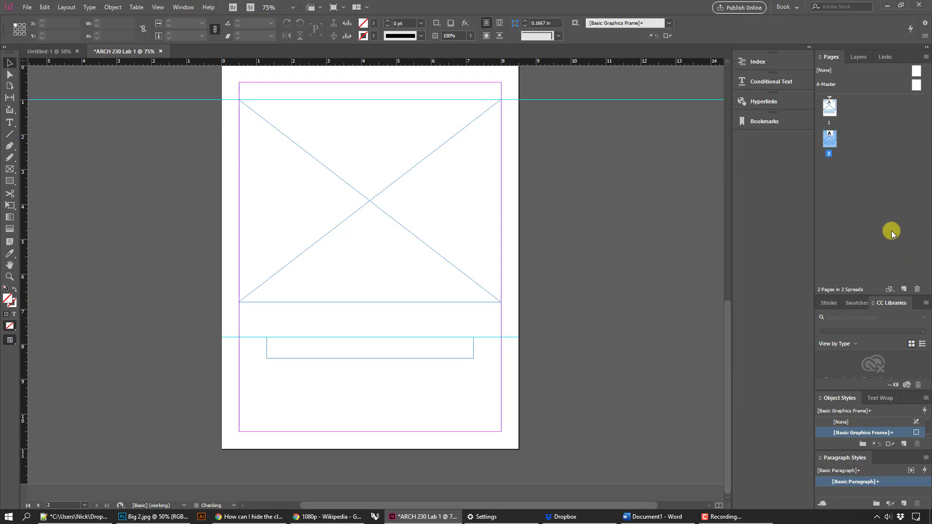
# - Duplicate the page 2 spread, then duplicate the spreads of pages 1 through 3 together
pyautogui.rightClick(837, 146)
pyautogui.click(840, 170)
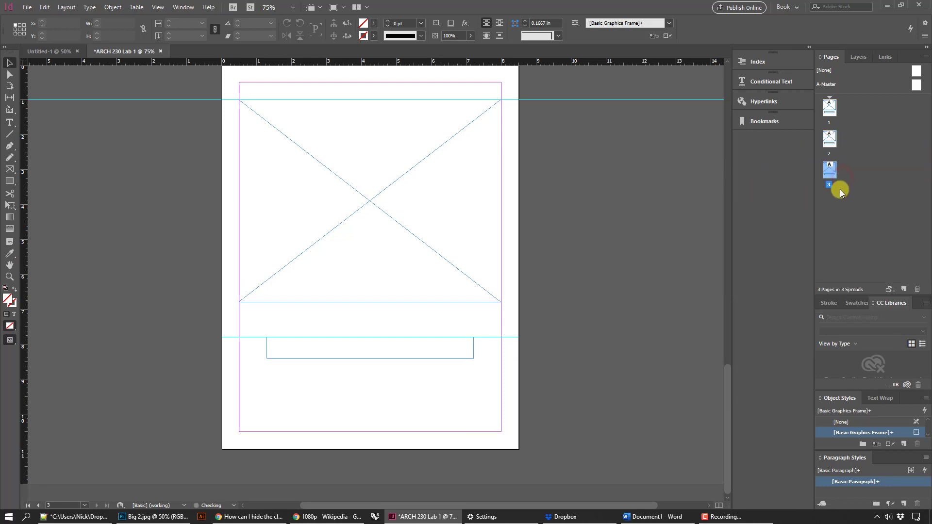
pyautogui.rightClick(830, 107)
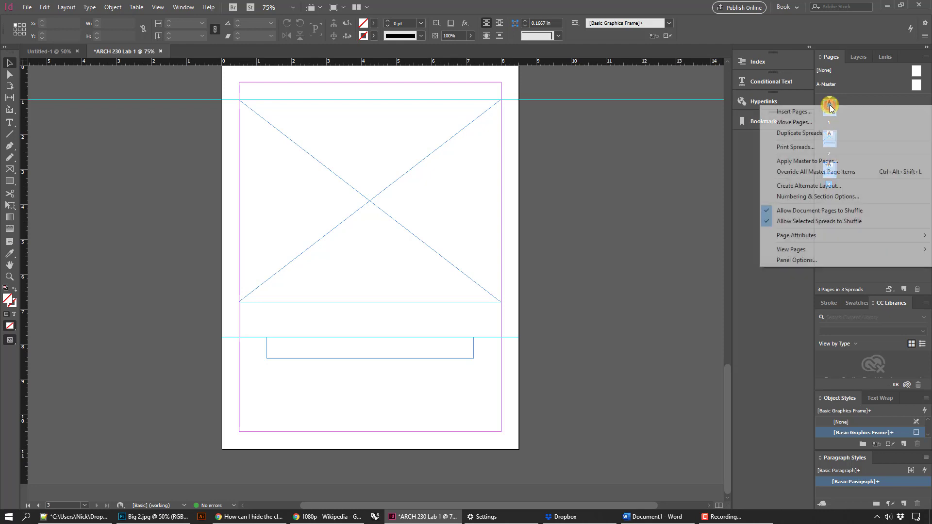
pyautogui.click(815, 133)
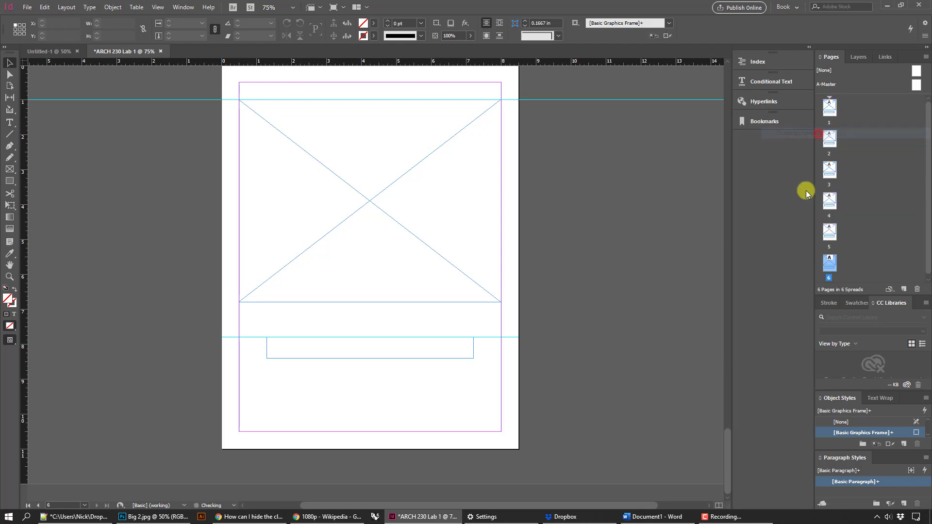
# - Delete page 6 so the document has five pages
pyautogui.rightClick(831, 262)
pyautogui.click(881, 243)
pyautogui.click(826, 263)
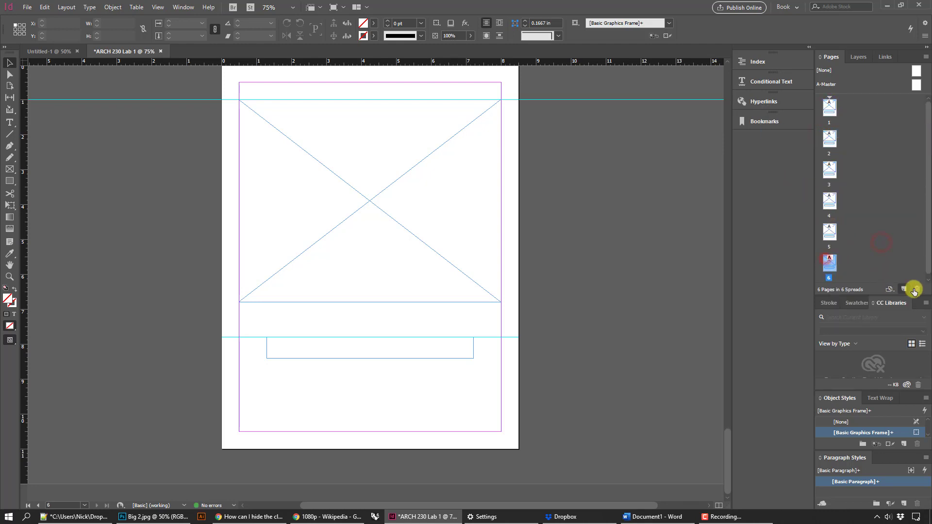
pyautogui.click(917, 289)
pyautogui.click(517, 273)
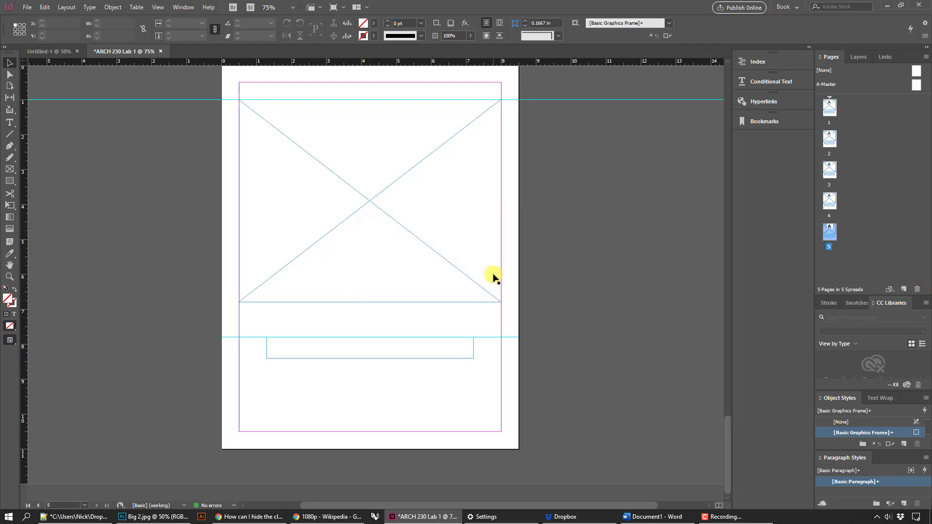
# - Switch to Photoshop and look over the open images Big 2.jpg and 1.jpg in turn
pyautogui.click(609, 266)
pyautogui.click(167, 518)
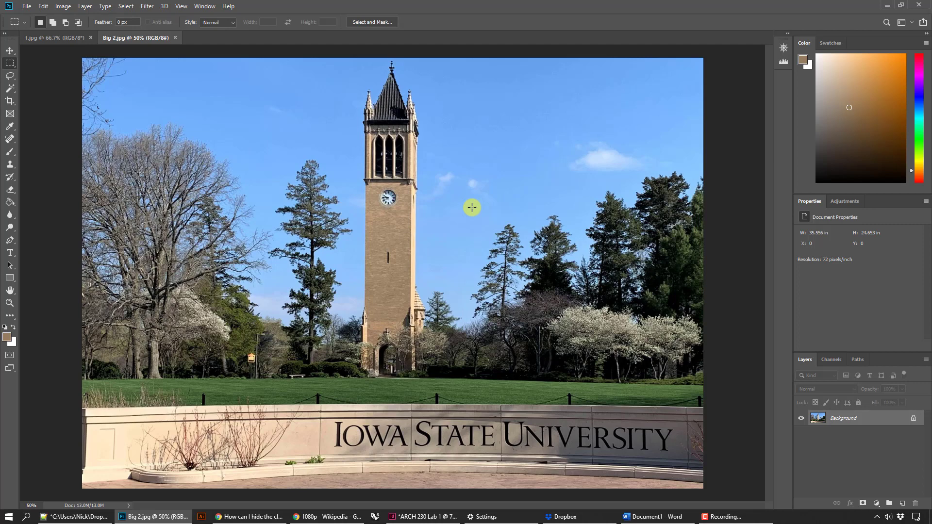
pyautogui.click(56, 38)
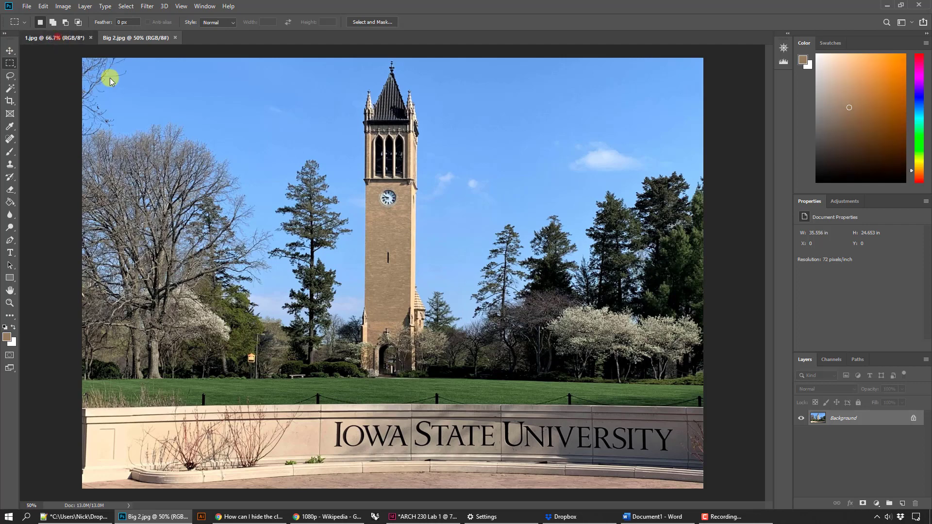
pyautogui.click(117, 40)
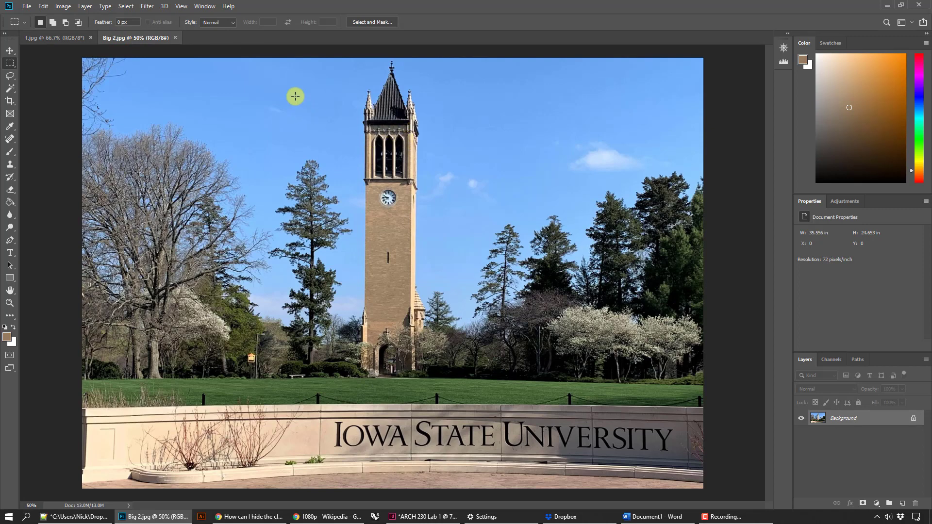
pyautogui.click(48, 41)
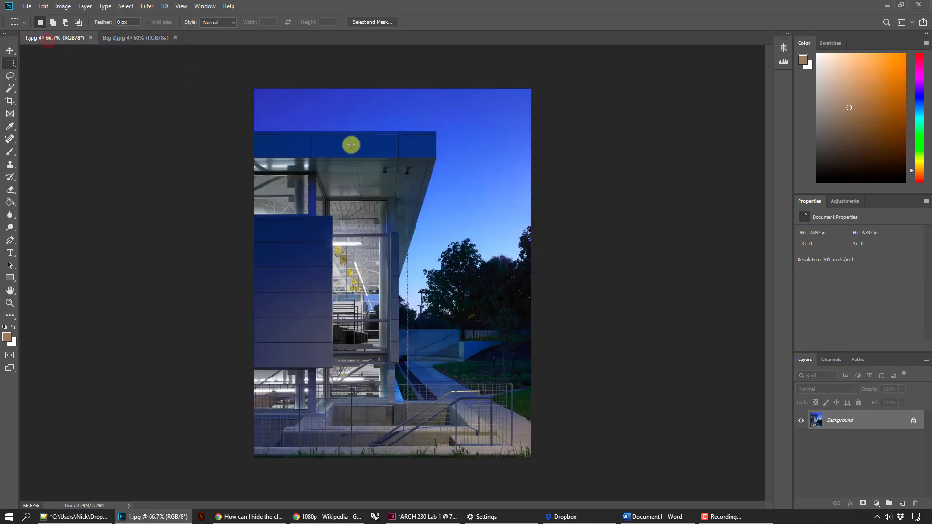
# - View both 1.jpg and Big 2.jpg at 100% magnification to compare their sizes on screen
pyautogui.click(9, 303)
pyautogui.click(351, 290)
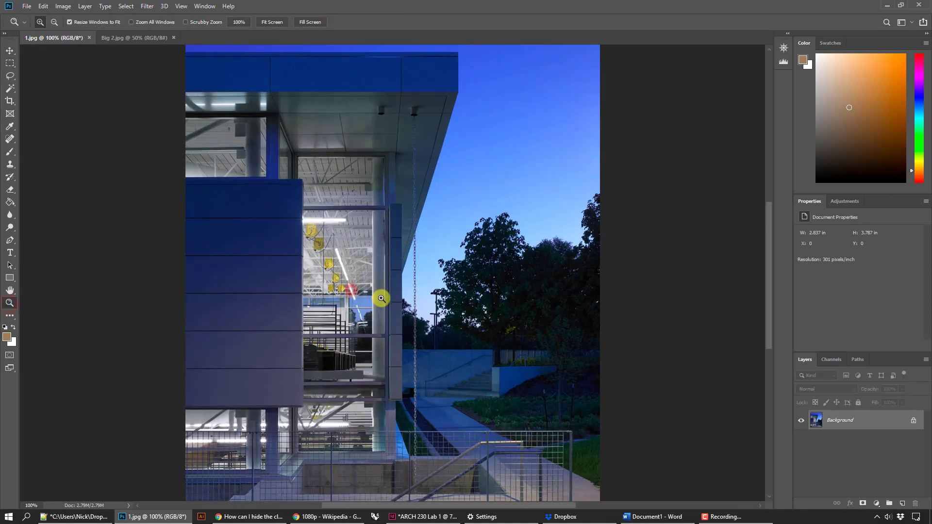
pyautogui.click(139, 38)
pyautogui.click(433, 245)
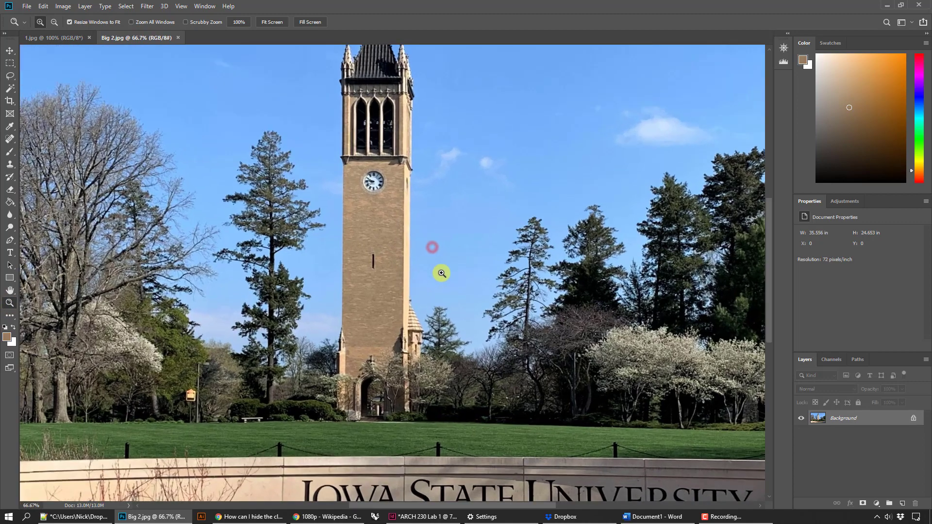
pyautogui.click(441, 272)
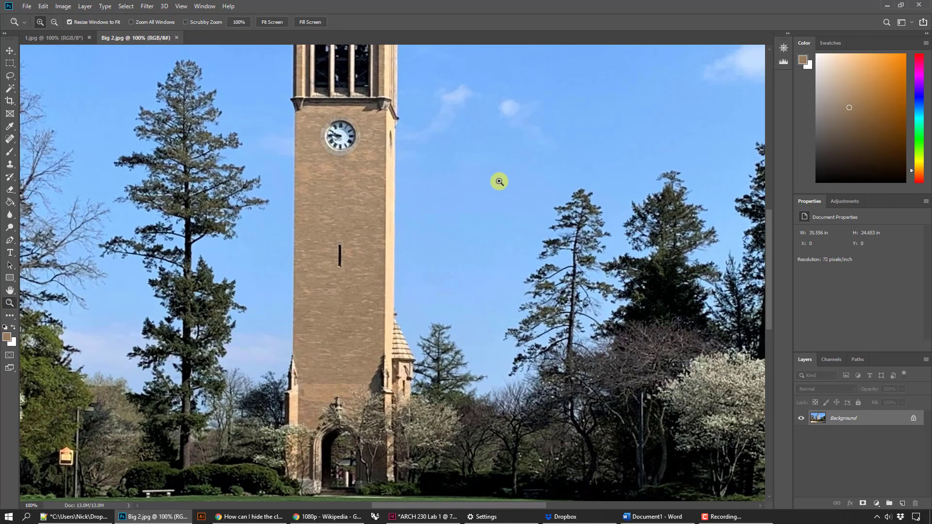
pyautogui.click(54, 39)
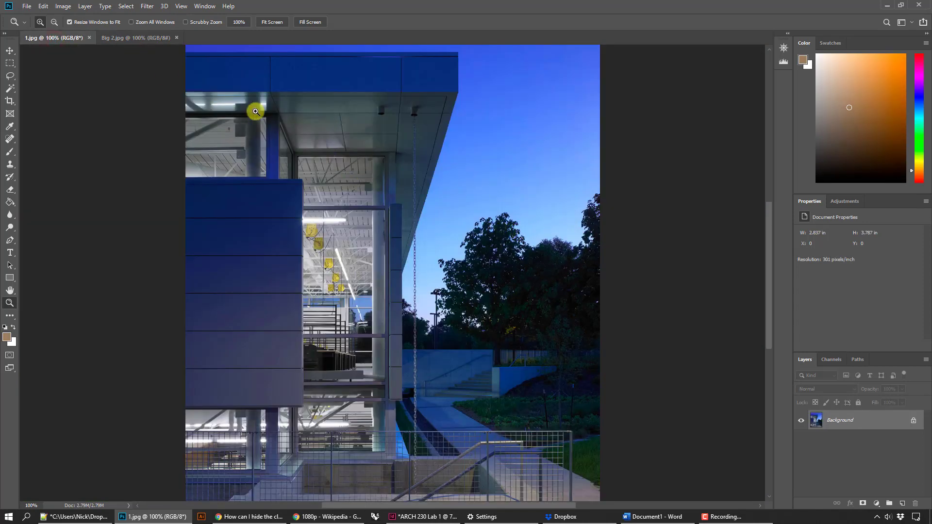
# - Check the pixel dimensions and resolution of 1.jpg in the Image Size dialog, leaving them unchanged
pyautogui.click(63, 7)
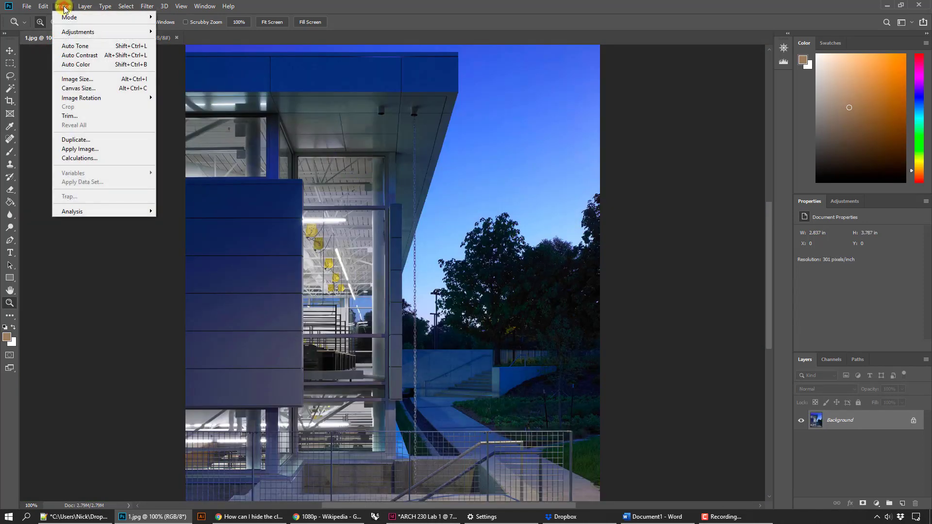
pyautogui.click(80, 79)
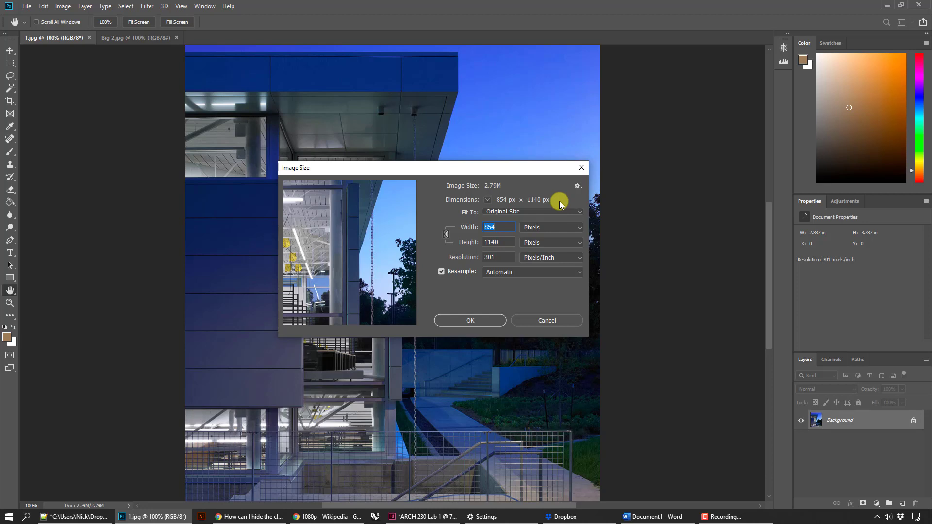
pyautogui.click(578, 170)
# - Magnify the chain in 1.jpg to 3200%, sample a light-blue sky pixel beside it, and inspect its color values
pyautogui.press('z')
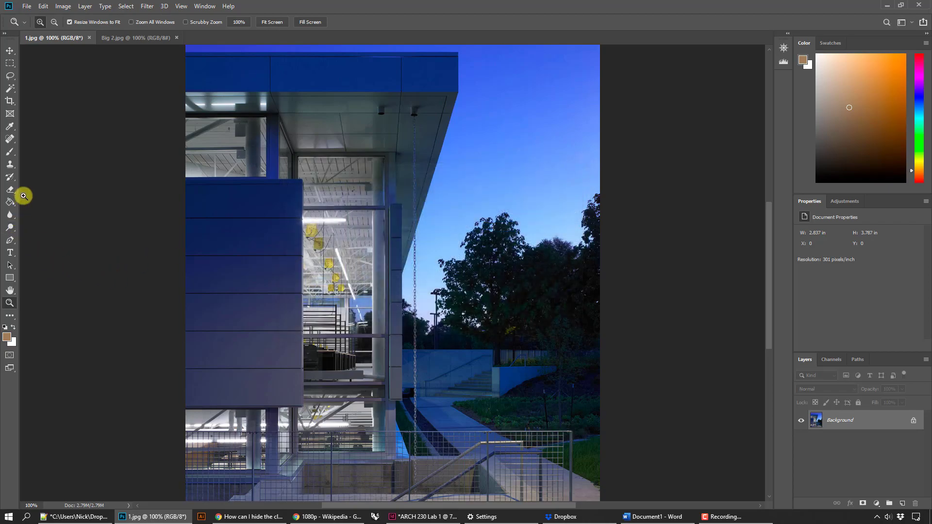
pyautogui.click(396, 262)
pyautogui.moveTo(441, 276); pyautogui.dragTo(450, 274)
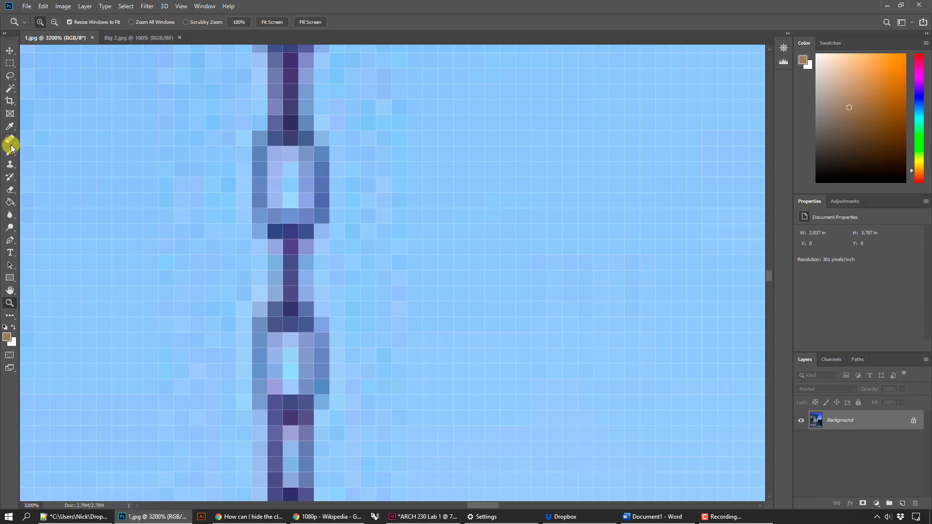
pyautogui.click(10, 126)
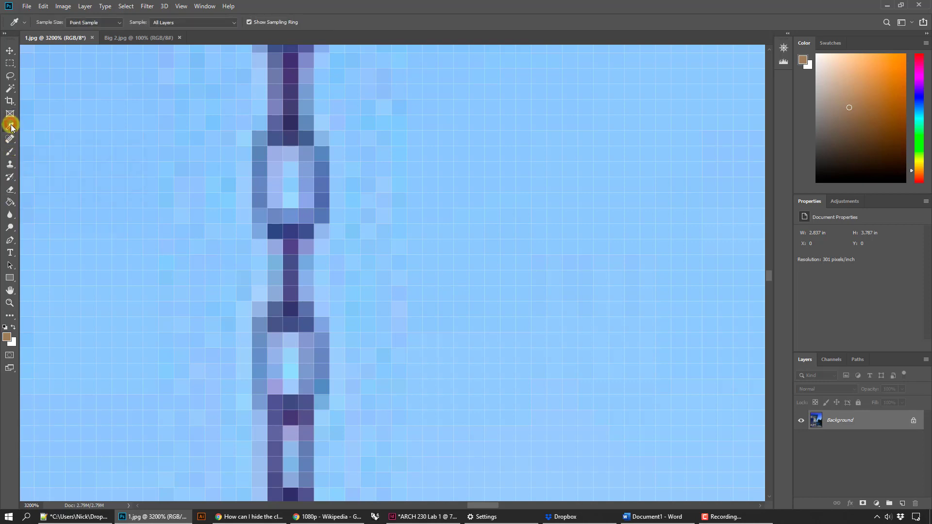
pyautogui.click(414, 248)
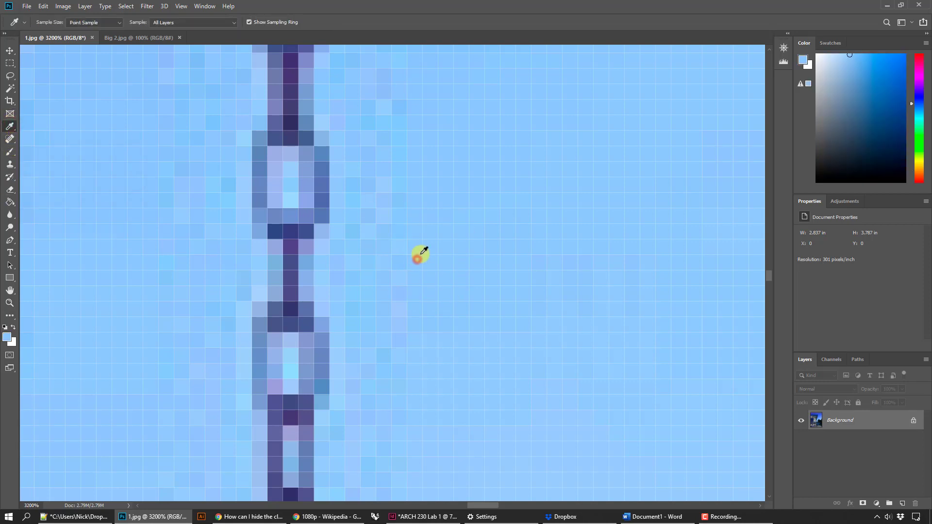
pyautogui.click(803, 63)
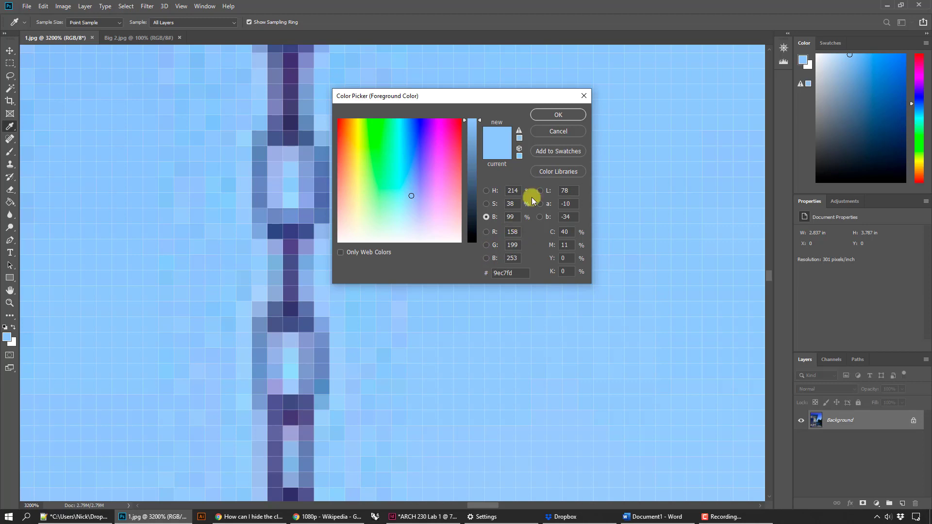
pyautogui.click(584, 96)
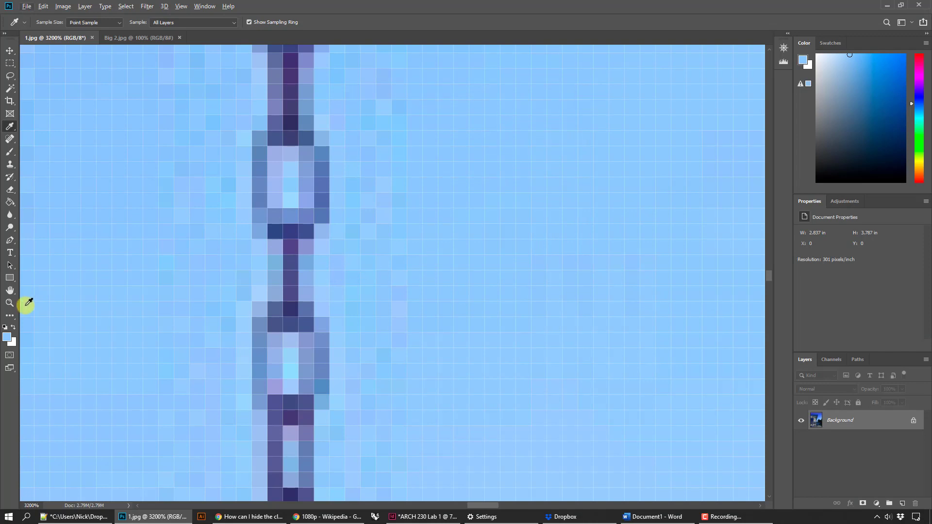
# - Examine the hanging chain in 1.jpg at several magnifications to see when individual pixels show, returning to 100%
pyautogui.click(9, 303)
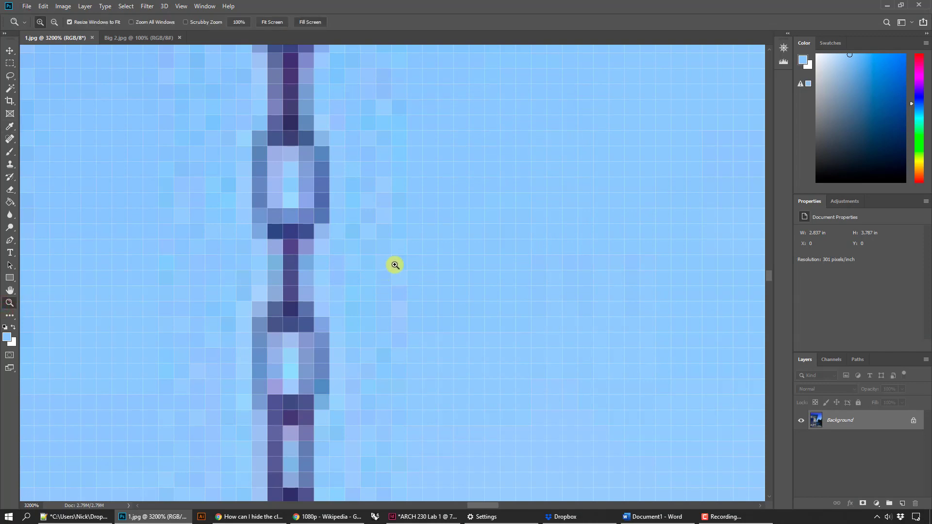
pyautogui.press('alt')
pyautogui.keyDown('alt'); pyautogui.click(425, 268); pyautogui.keyUp('alt')
pyautogui.keyDown('alt'); pyautogui.click(424, 267); pyautogui.keyUp('alt')
pyautogui.keyDown('alt'); pyautogui.click(422, 266); pyautogui.keyUp('alt')
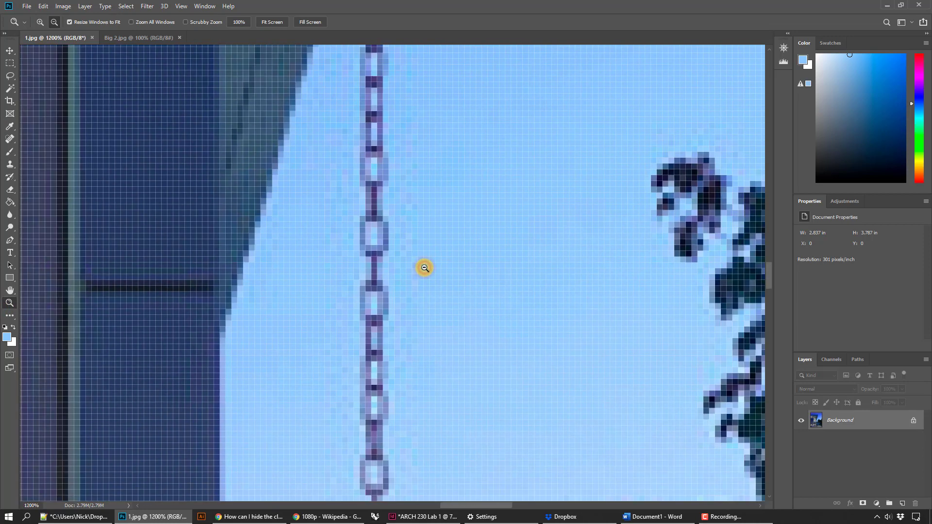
pyautogui.keyDown('alt'); pyautogui.click(423, 267); pyautogui.keyUp('alt')
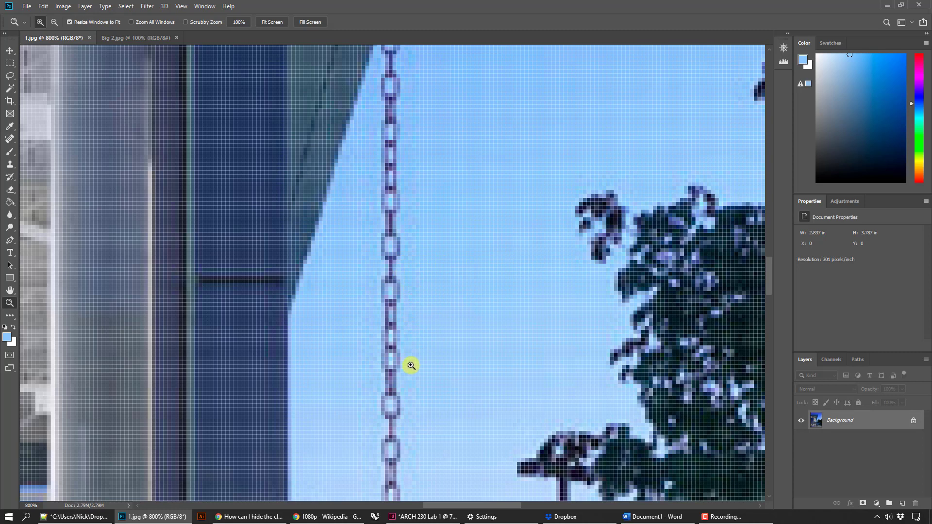
pyautogui.click(397, 336)
pyautogui.click(405, 327)
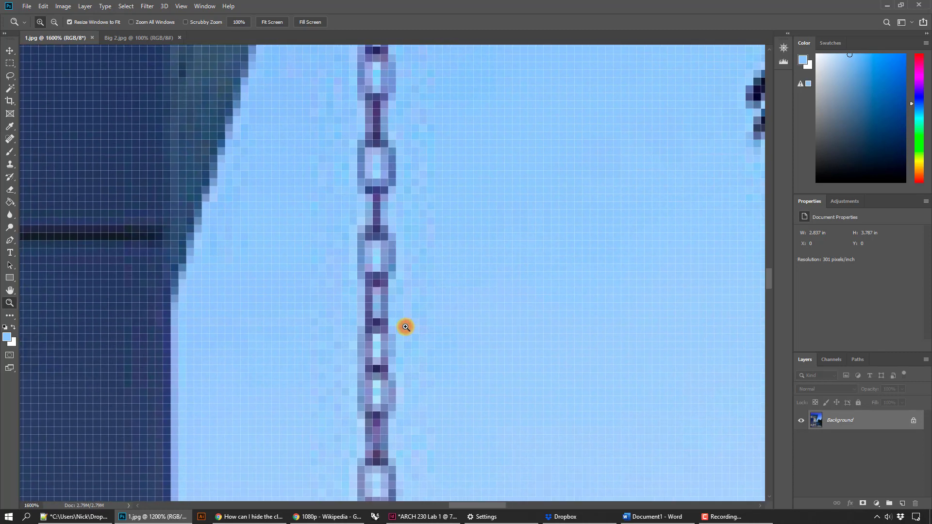
pyautogui.keyDown('alt'); pyautogui.click(447, 331); pyautogui.keyUp('alt')
pyautogui.keyDown('alt'); pyautogui.click(447, 331); pyautogui.keyUp('alt')
pyautogui.keyDown('alt'); pyautogui.click(447, 331); pyautogui.keyUp('alt')
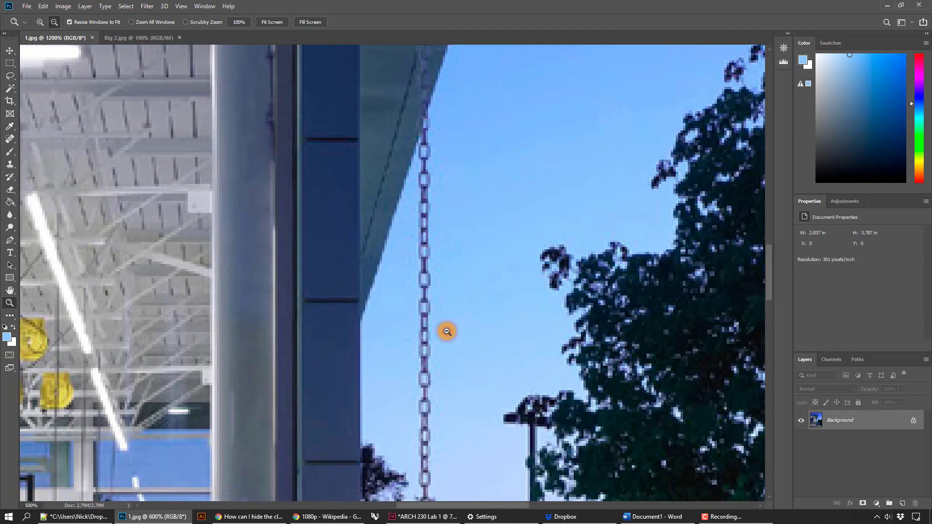
pyautogui.keyDown('alt'); pyautogui.click(447, 330); pyautogui.keyUp('alt')
pyautogui.keyDown('alt'); pyautogui.click(447, 329); pyautogui.keyUp('alt')
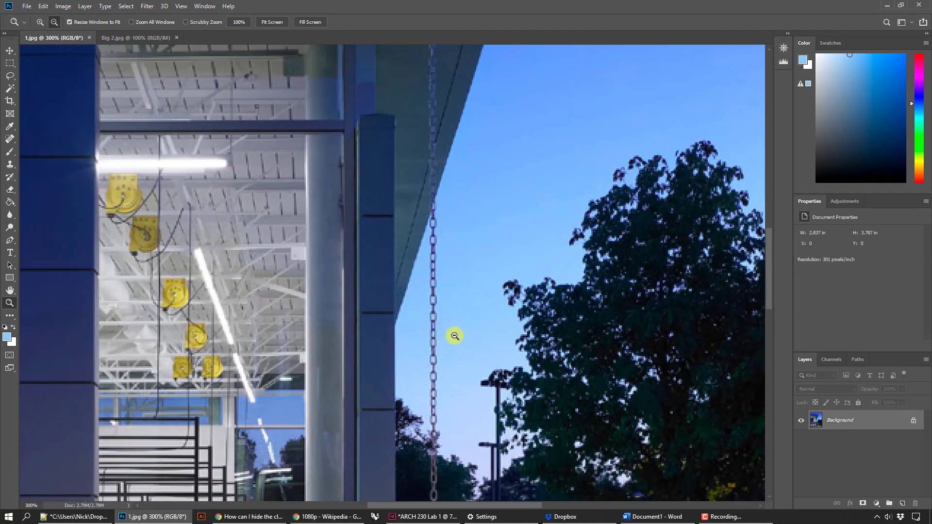
pyautogui.keyDown('alt'); pyautogui.click(453, 333); pyautogui.keyUp('alt')
pyautogui.keyDown('alt'); pyautogui.click(475, 333); pyautogui.keyUp('alt')
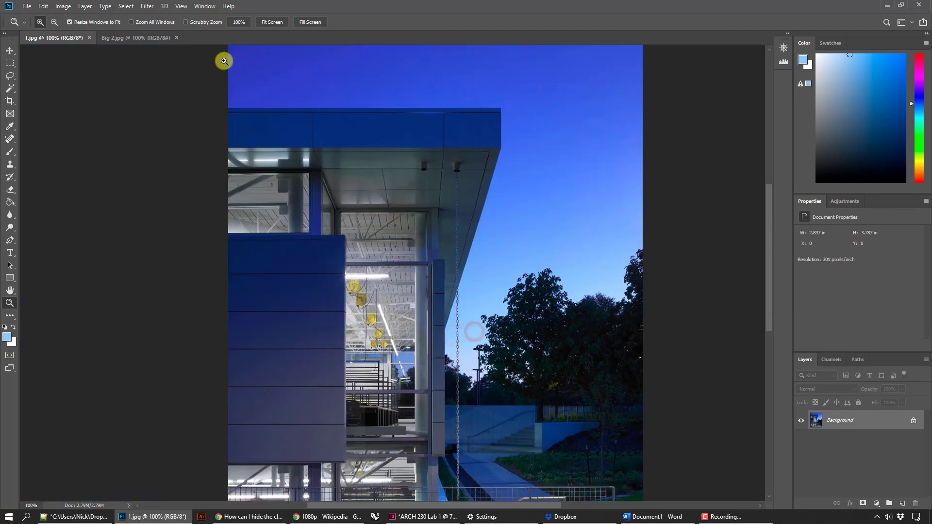
# - Examine the pixels around the evergreen tree's branches in Big 2.jpg at up to 700%, returning to 66.7%
pyautogui.click(148, 37)
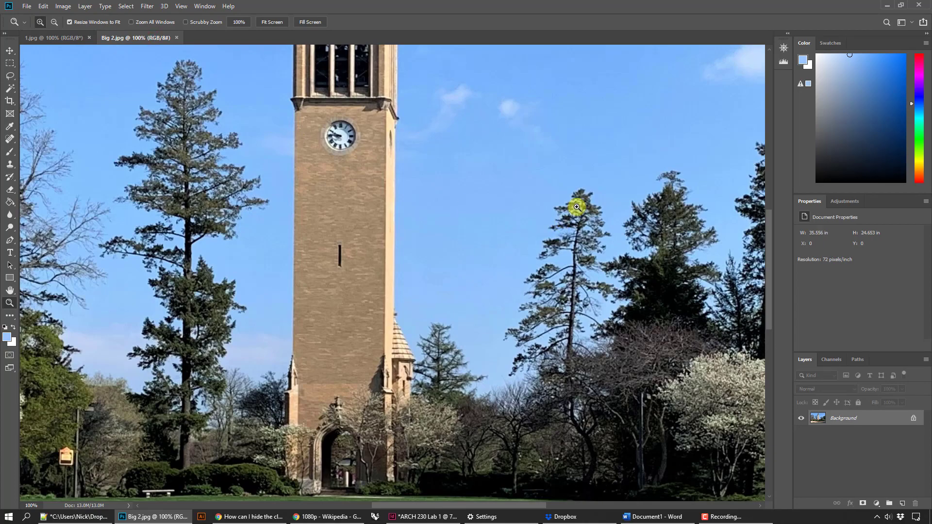
pyautogui.click(556, 223)
pyautogui.click(555, 221)
pyautogui.click(556, 217)
pyautogui.click(557, 213)
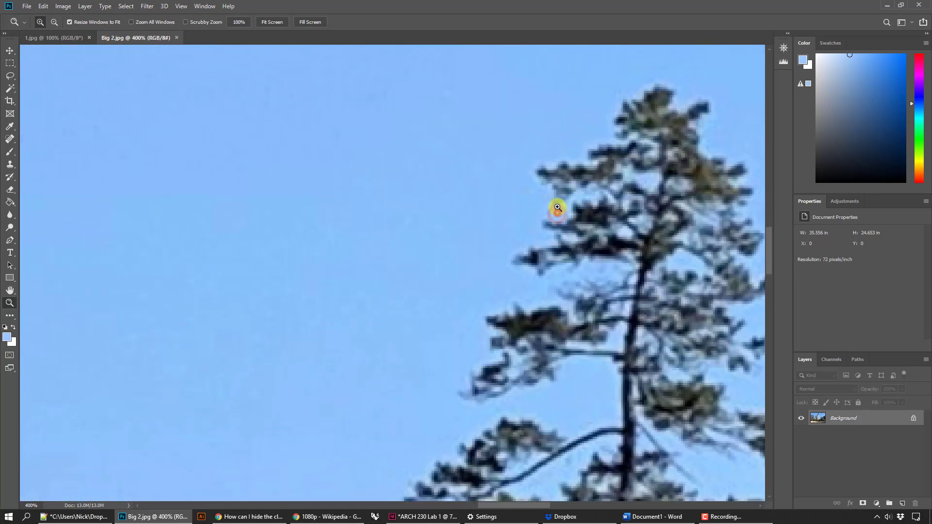
pyautogui.click(557, 210)
pyautogui.click(535, 222)
pyautogui.keyDown('alt'); pyautogui.click(533, 224); pyautogui.keyUp('alt')
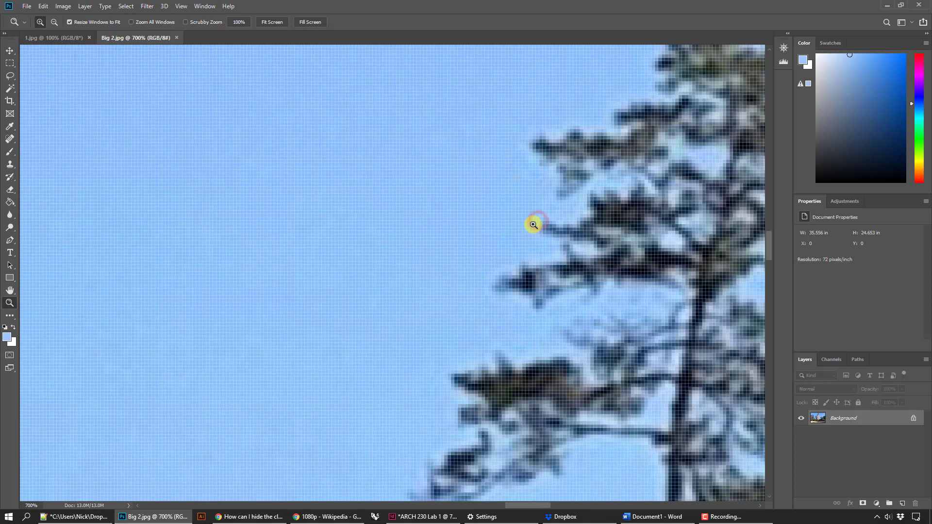
pyautogui.keyDown('alt'); pyautogui.click(533, 224); pyautogui.keyUp('alt')
pyautogui.keyDown('alt'); pyautogui.click(533, 225); pyautogui.keyUp('alt')
pyautogui.keyDown('alt'); pyautogui.click(533, 224); pyautogui.keyUp('alt')
pyautogui.keyDown('alt'); pyautogui.click(534, 224); pyautogui.keyUp('alt')
pyautogui.keyDown('alt'); pyautogui.click(533, 224); pyautogui.keyUp('alt')
pyautogui.keyDown('alt'); pyautogui.click(533, 224); pyautogui.keyUp('alt')
pyautogui.keyDown('alt'); pyautogui.click(533, 224); pyautogui.keyUp('alt')
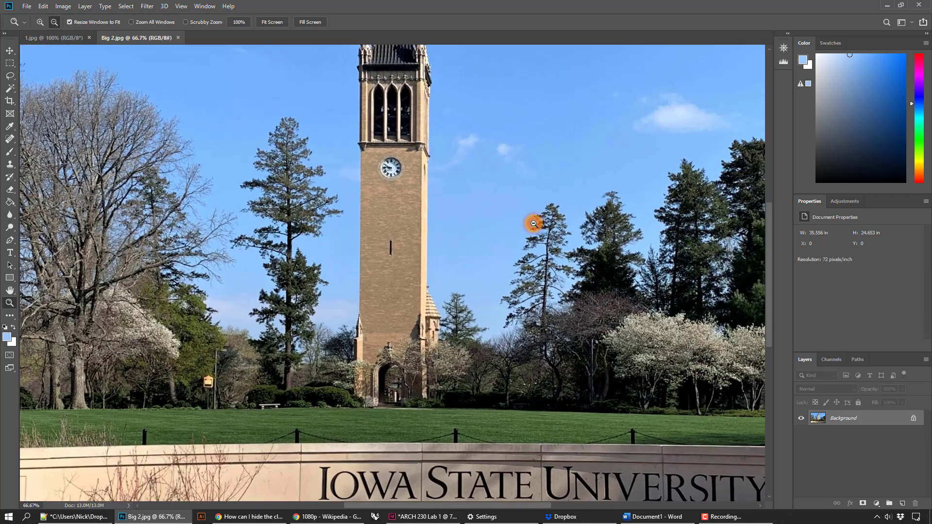
# - Examine the bell tower's roof and spires in Big 2.jpg at up to 400%, returning to the tower at 66.7%
pyautogui.click(456, 131)
pyautogui.click(437, 201)
pyautogui.click(436, 202)
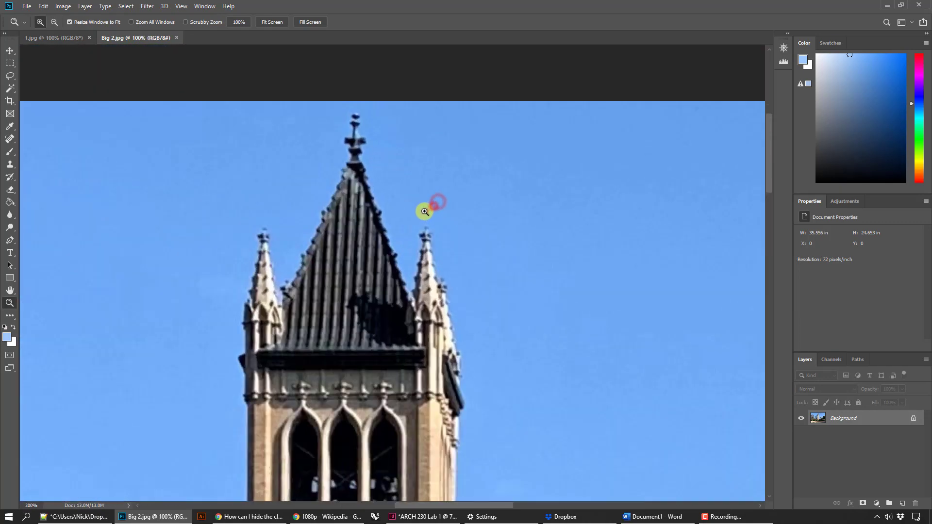
pyautogui.click(422, 210)
pyautogui.click(408, 219)
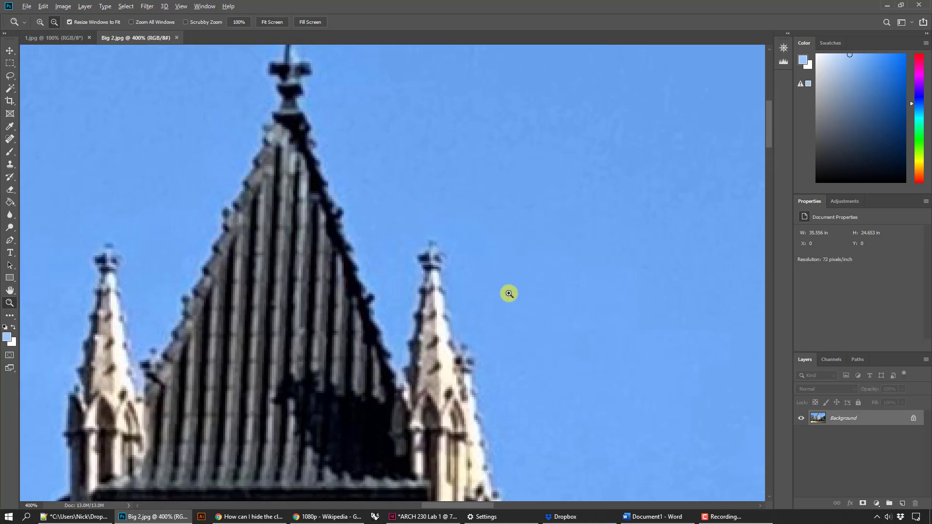
pyautogui.keyDown('alt'); pyautogui.click(509, 293); pyautogui.keyUp('alt')
pyautogui.keyDown('alt'); pyautogui.click(509, 294); pyautogui.keyUp('alt')
pyautogui.click(510, 294)
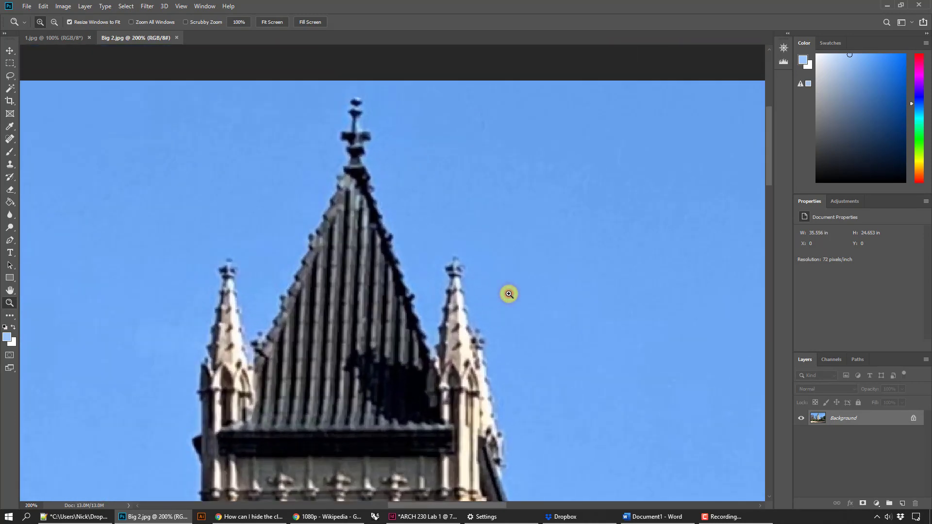
pyautogui.click(480, 338)
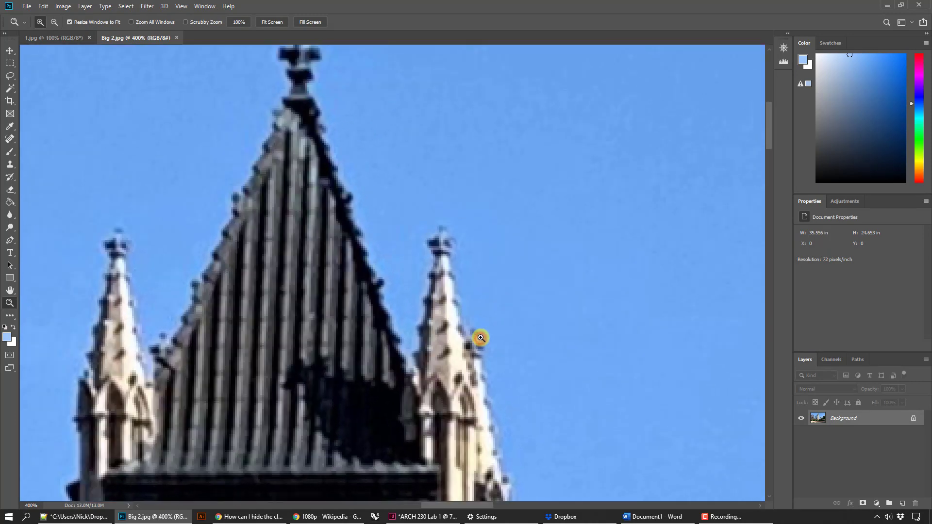
pyautogui.click(481, 338)
pyautogui.click(481, 339)
pyautogui.click(480, 338)
pyautogui.moveTo(481, 338); pyautogui.dragTo(480, 337)
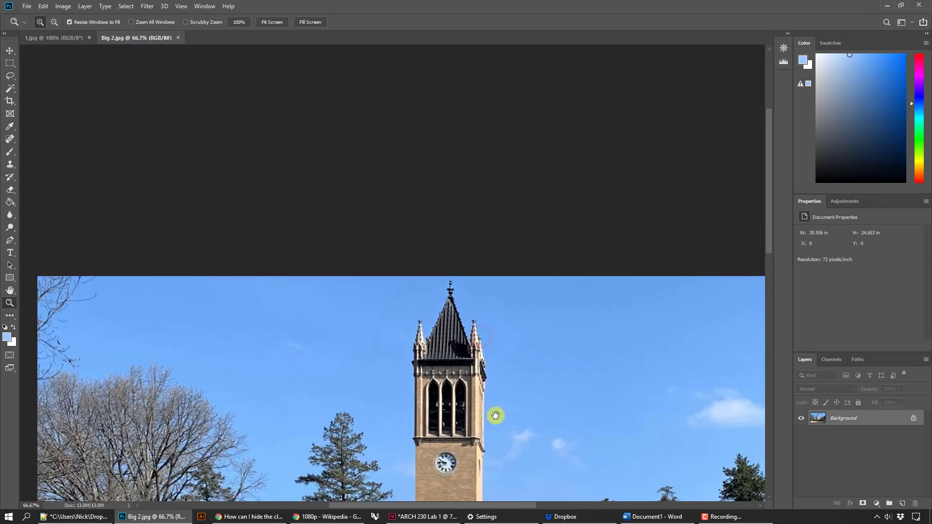
pyautogui.moveTo(497, 414); pyautogui.dragTo(433, 180)
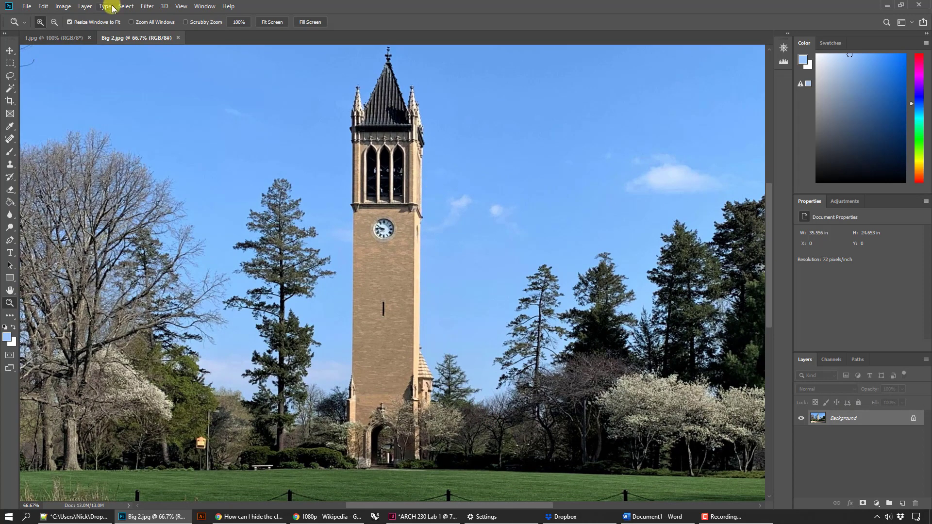
# - Return to 1.jpg and examine the hanging chain at 400% magnification
pyautogui.click(69, 37)
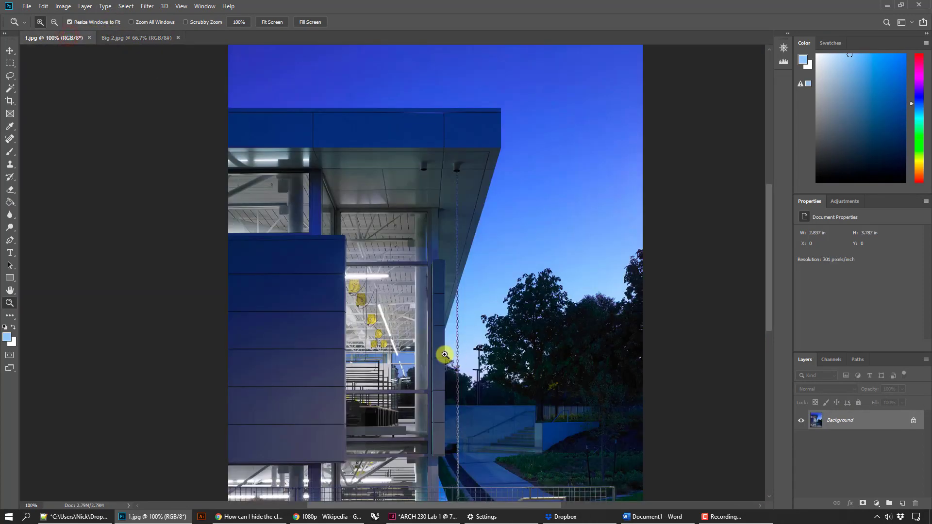
pyautogui.moveTo(454, 336); pyautogui.dragTo(452, 337)
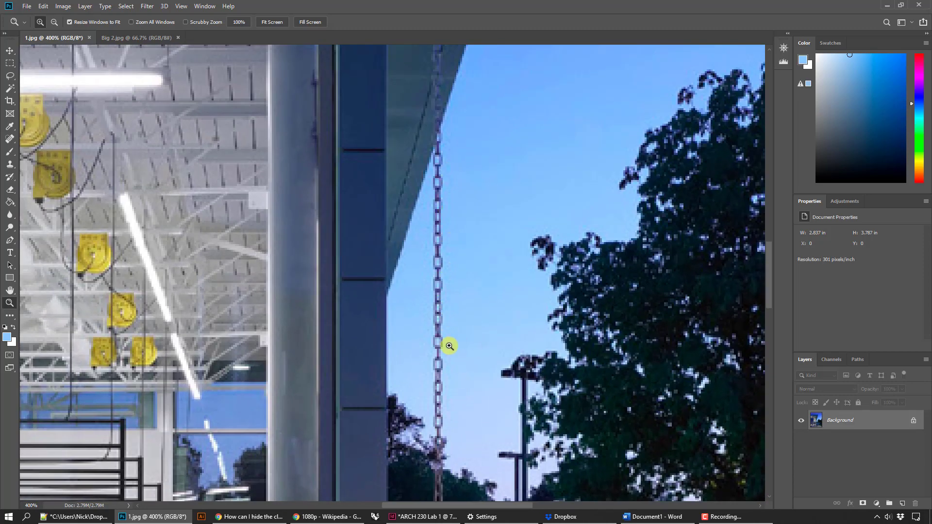
# - View 1.jpg at 100% magnification, look at the empty picture frame on page 5 in InDesign, and return to Photoshop
pyautogui.moveTo(481, 326); pyautogui.dragTo(481, 326)
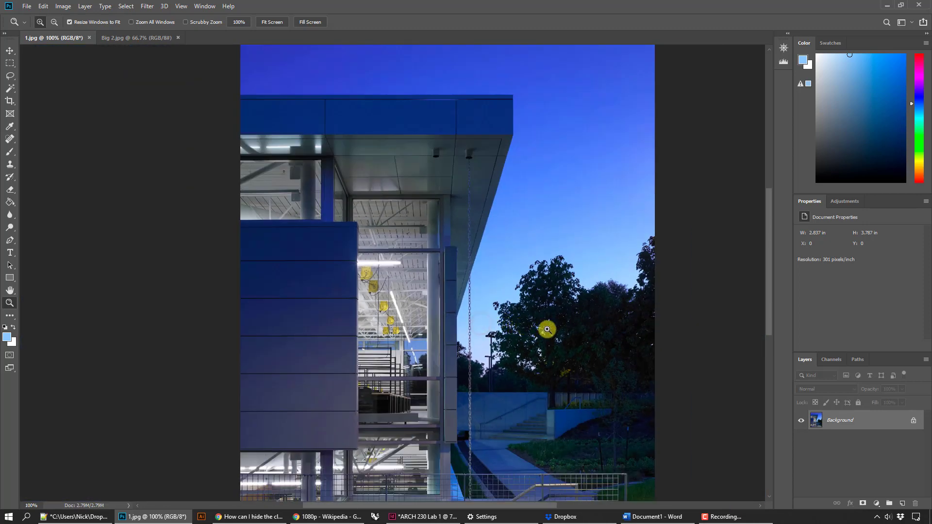
pyautogui.moveTo(543, 322); pyautogui.dragTo(495, 268)
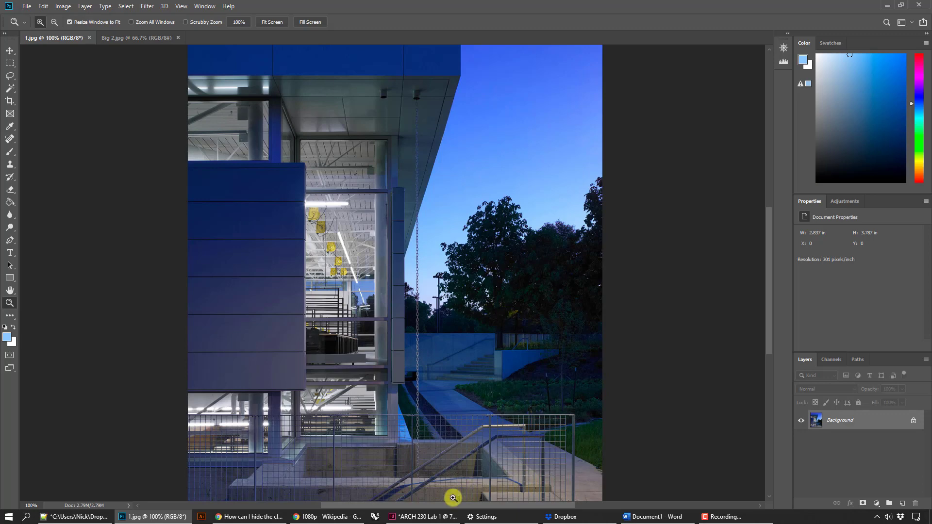
pyautogui.click(440, 515)
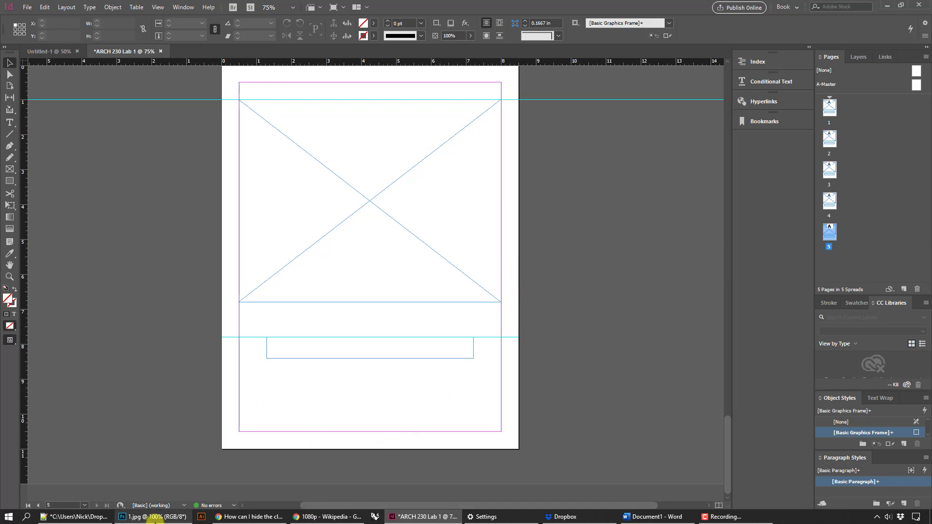
pyautogui.click(167, 521)
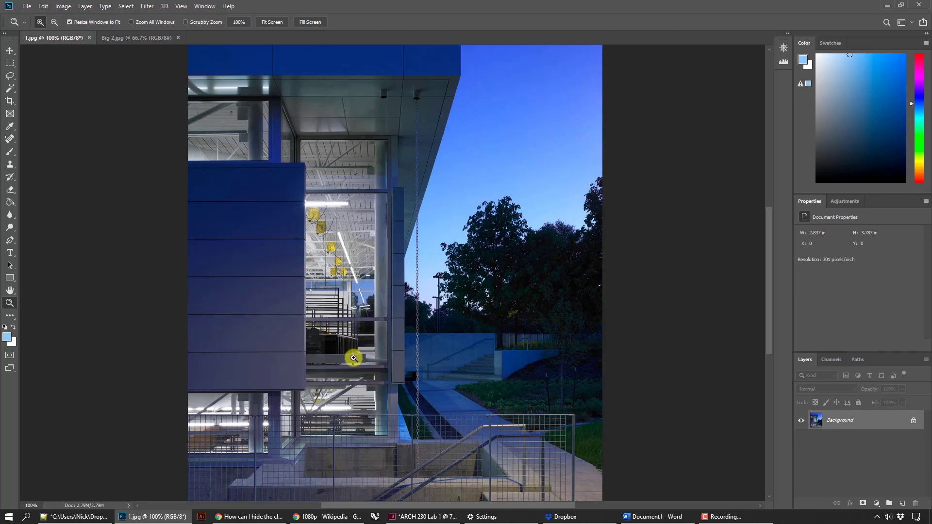
# - Open the Image Size settings of 1.jpg, compare them with the page frame in InDesign, and return to Photoshop
pyautogui.click(63, 6)
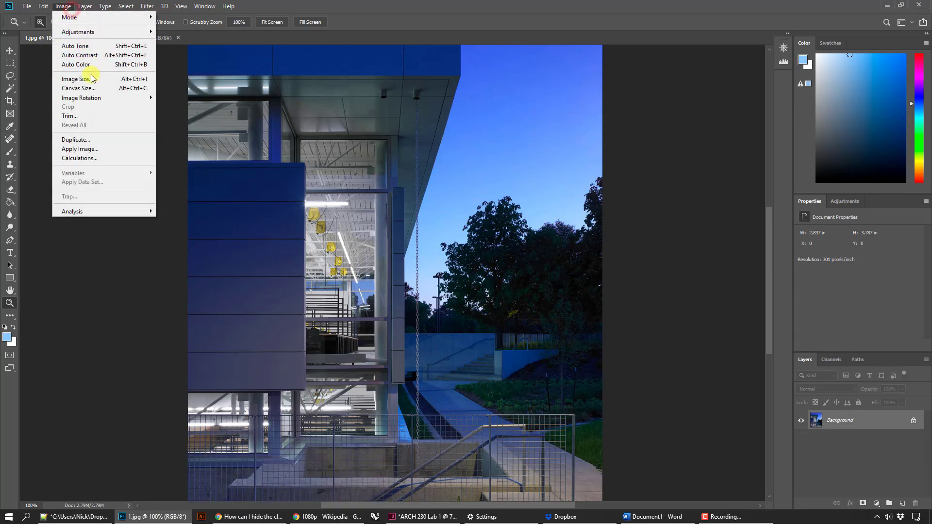
pyautogui.click(73, 78)
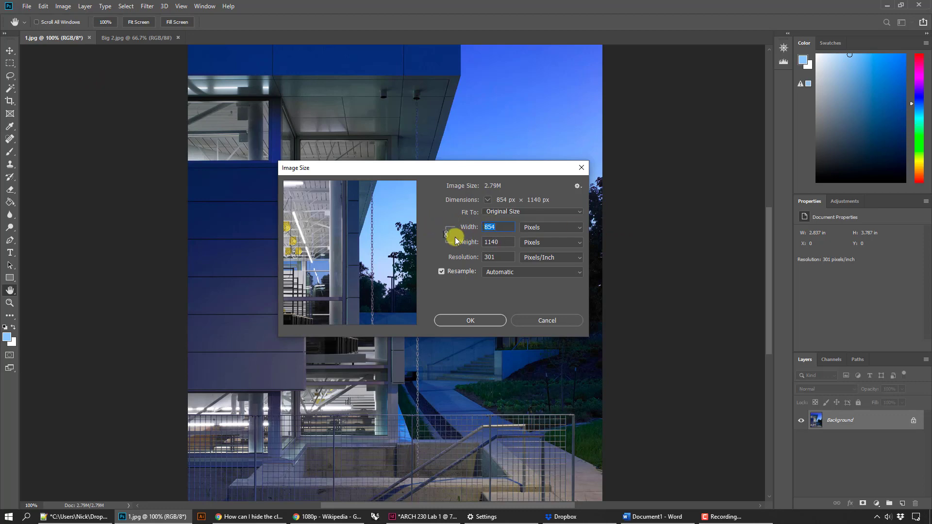
pyautogui.click(422, 517)
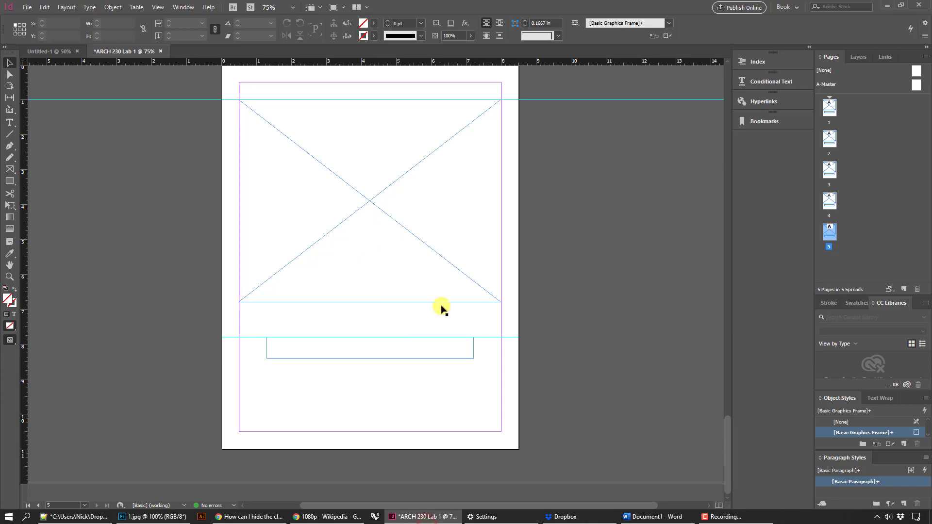
pyautogui.click(165, 517)
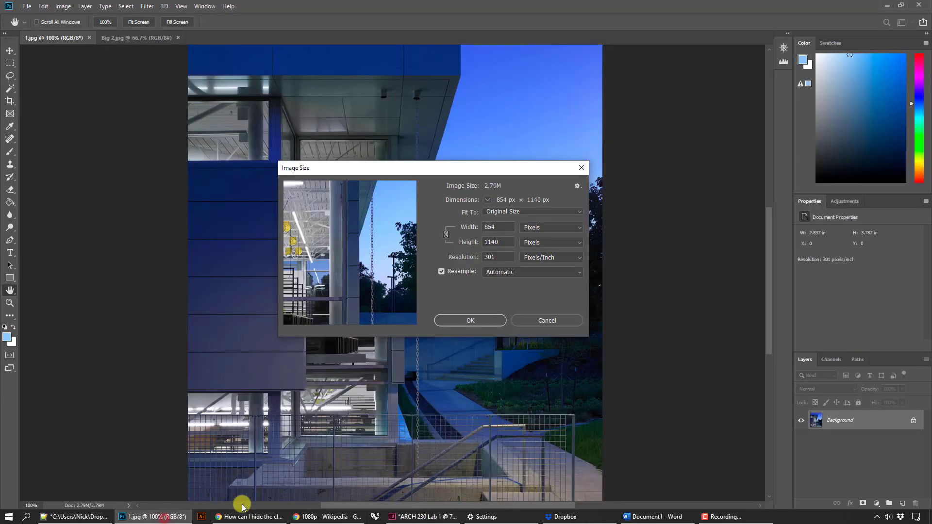
# - Try a resolution of 200 pixels/inch for 1.jpg, review the available resampling methods, and cancel the resize
pyautogui.click(500, 257)
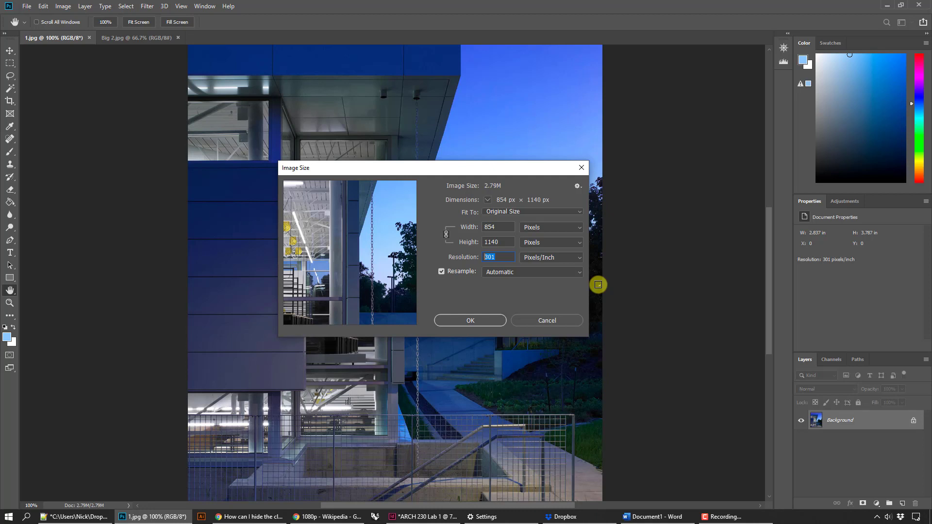
pyautogui.write('200')
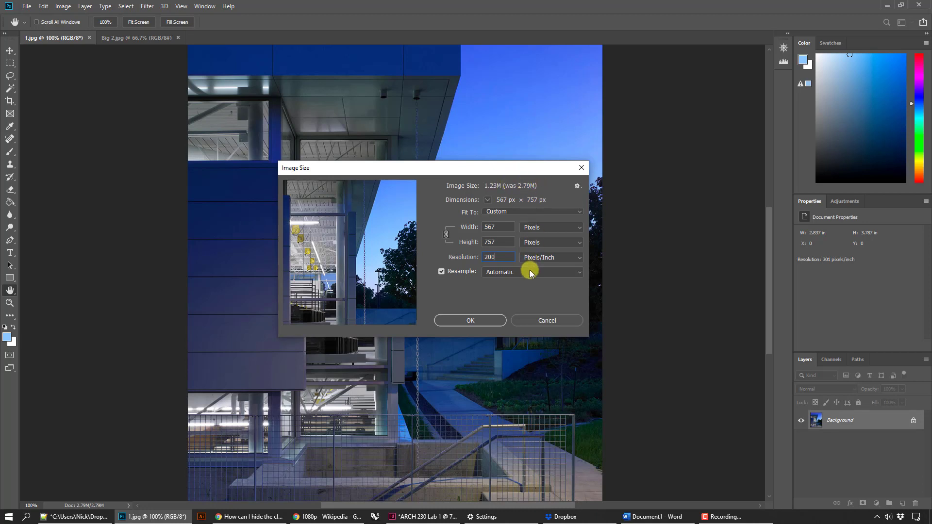
pyautogui.moveTo(396, 293)
pyautogui.click(517, 274)
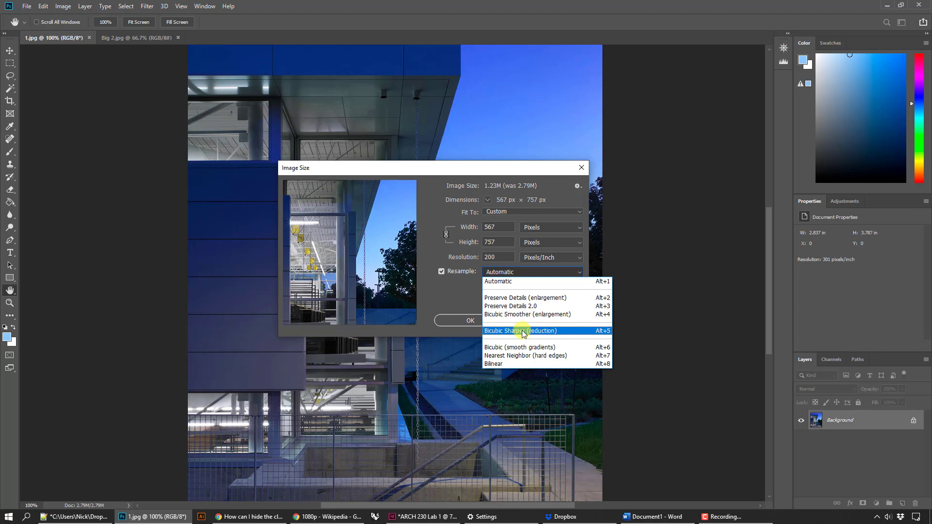
pyautogui.click(444, 292)
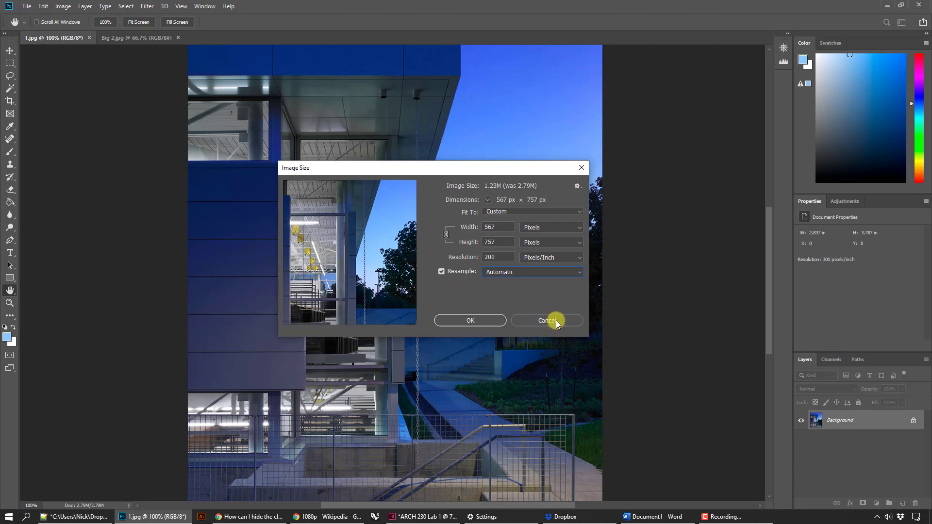
pyautogui.click(557, 322)
# - Resample 1.jpg down to a height of 200 pixels with automatic resampling
pyautogui.press('z')
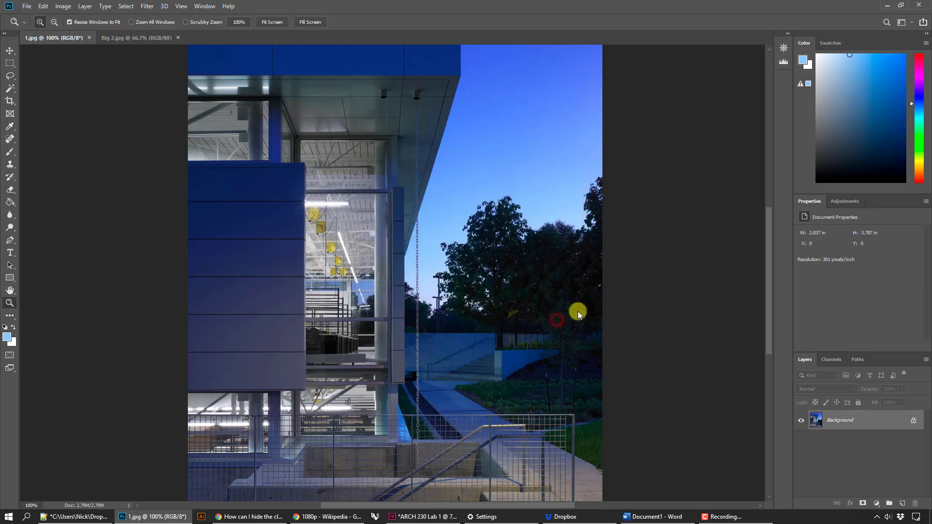
pyautogui.click(64, 7)
pyautogui.click(81, 78)
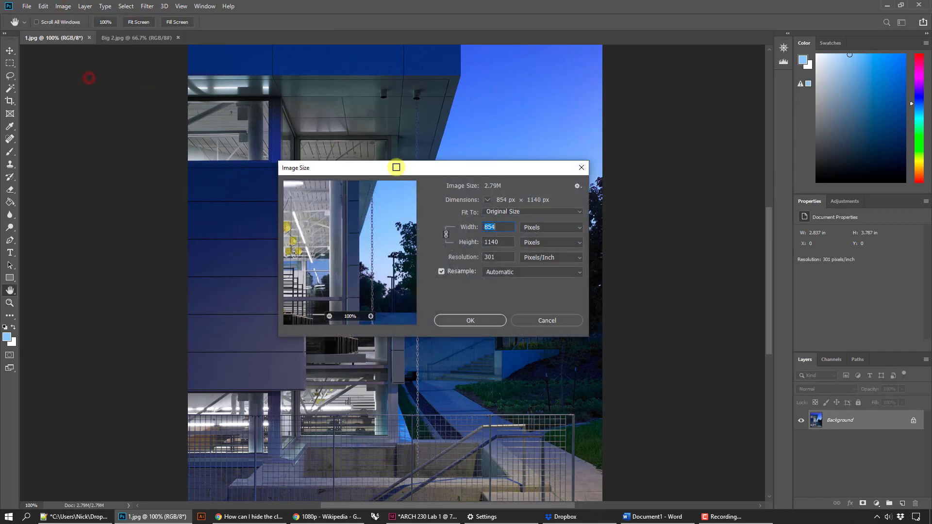
pyautogui.click(498, 256)
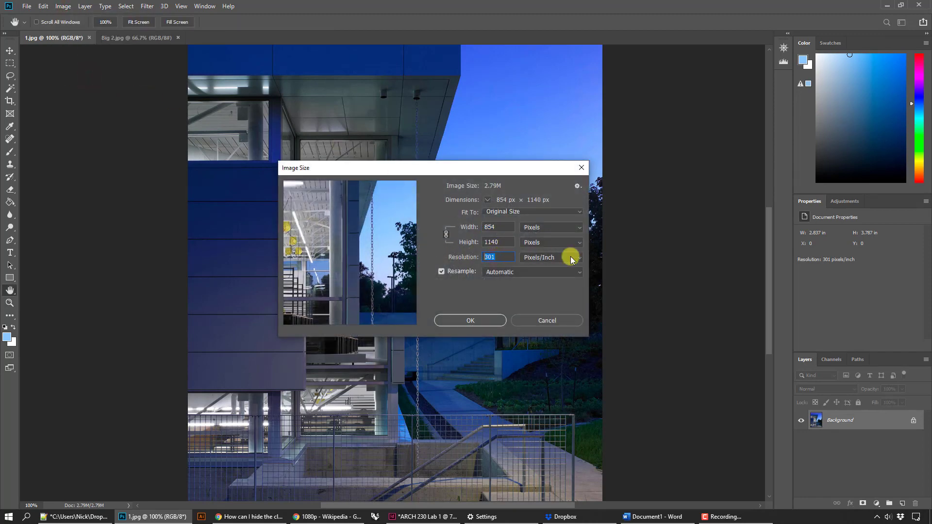
pyautogui.click(504, 242)
pyautogui.write('200')
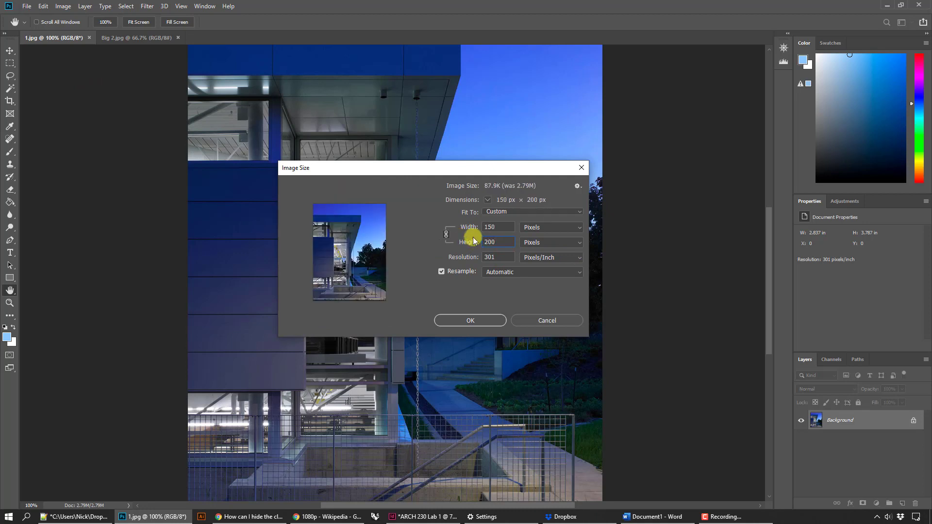
pyautogui.click(495, 321)
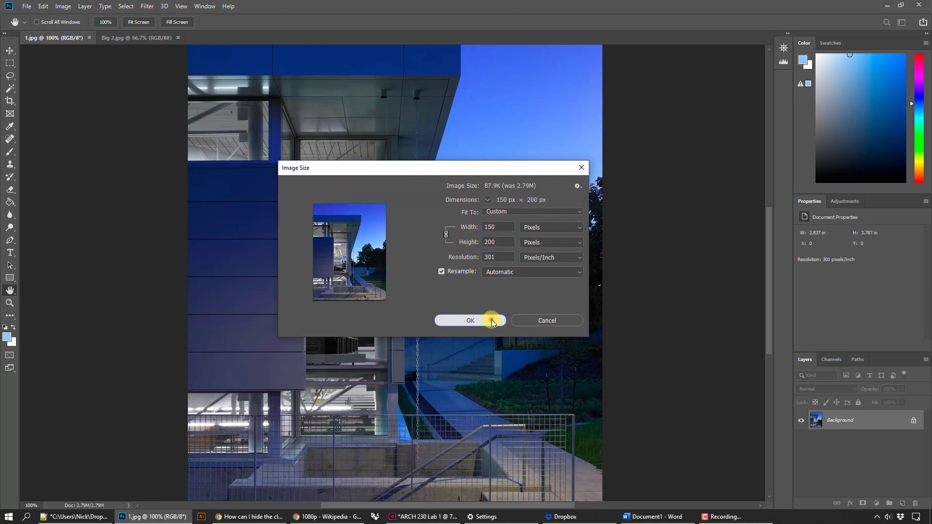
# - Examine the pixels around the tree and building in the reduced 1.jpg at up to 800% magnification, and undo the size reduction
pyautogui.press('z')
pyautogui.moveTo(408, 280); pyautogui.dragTo(451, 301)
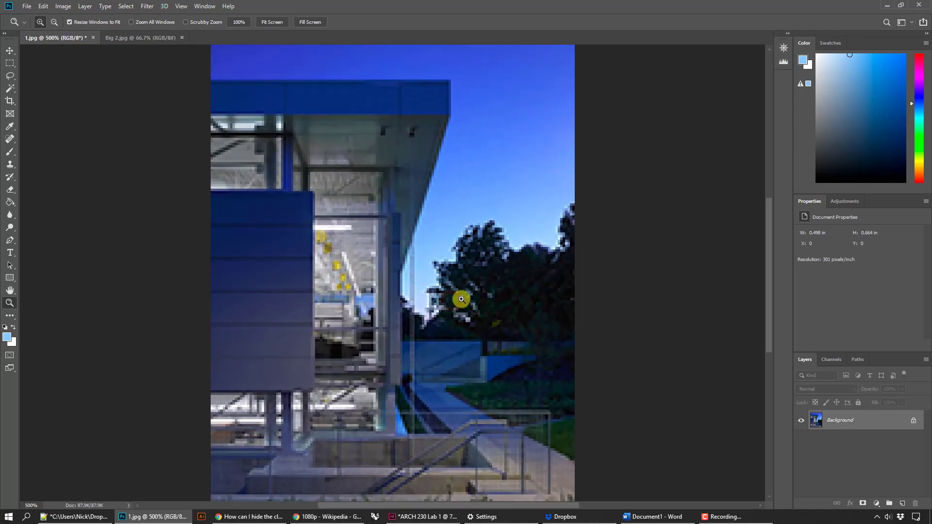
pyautogui.click(467, 275)
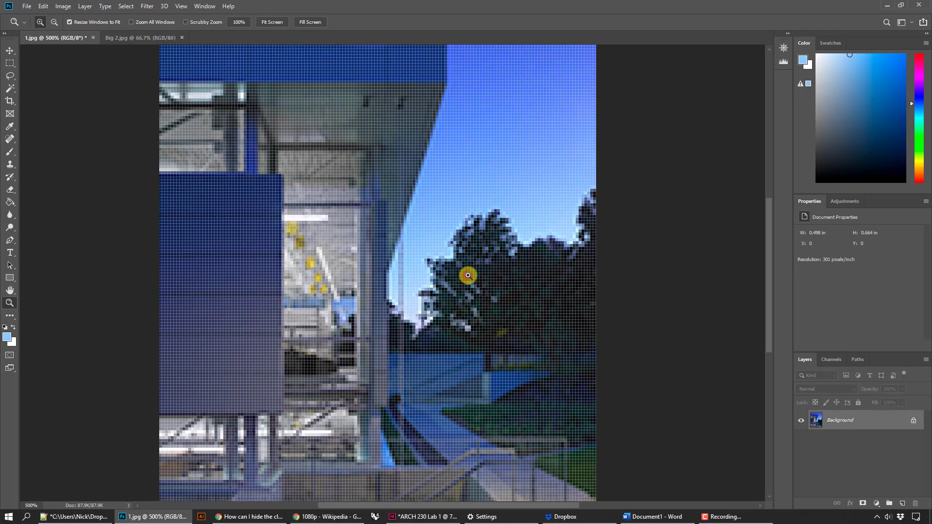
pyautogui.click(468, 275)
pyautogui.moveTo(468, 275); pyautogui.dragTo(470, 280)
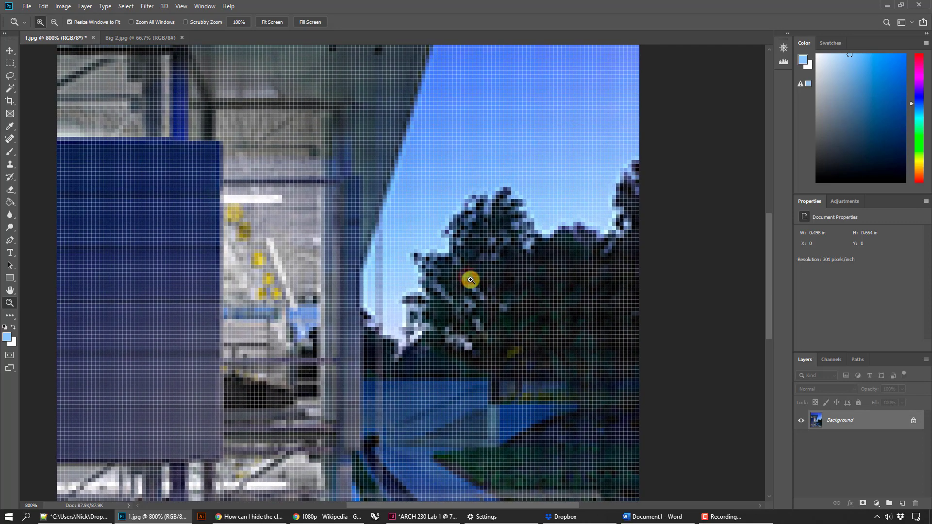
pyautogui.keyDown('alt'); pyautogui.click(471, 279); pyautogui.keyUp('alt')
pyautogui.keyDown('alt'); pyautogui.click(470, 279); pyautogui.keyUp('alt')
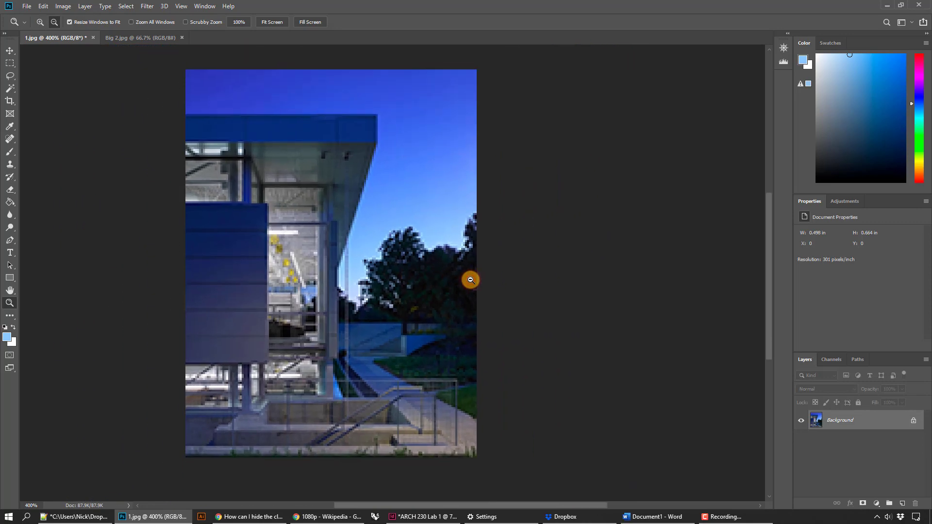
pyautogui.keyDown('alt'); pyautogui.click(420, 281); pyautogui.keyUp('alt')
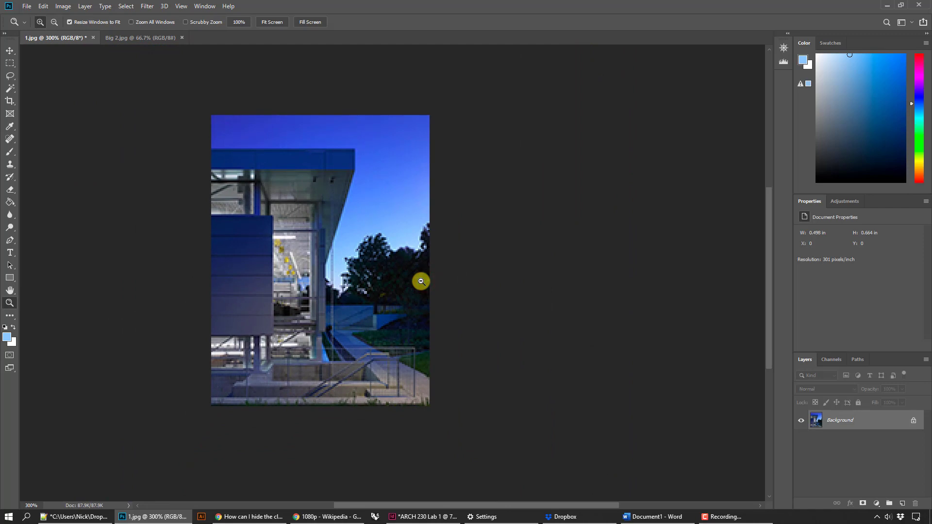
pyautogui.click(392, 282)
pyautogui.click(350, 289)
pyautogui.keyDown('alt'); pyautogui.click(420, 310); pyautogui.keyUp('alt')
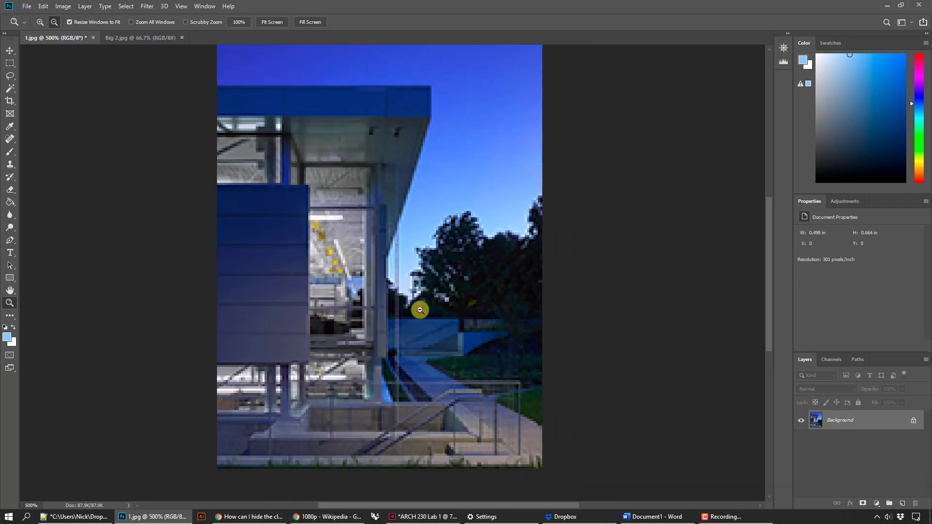
pyautogui.keyDown('alt'); pyautogui.click(419, 309); pyautogui.keyUp('alt')
pyautogui.keyDown('alt'); pyautogui.click(397, 301); pyautogui.keyUp('alt')
pyautogui.keyDown('alt'); pyautogui.click(396, 301); pyautogui.keyUp('alt')
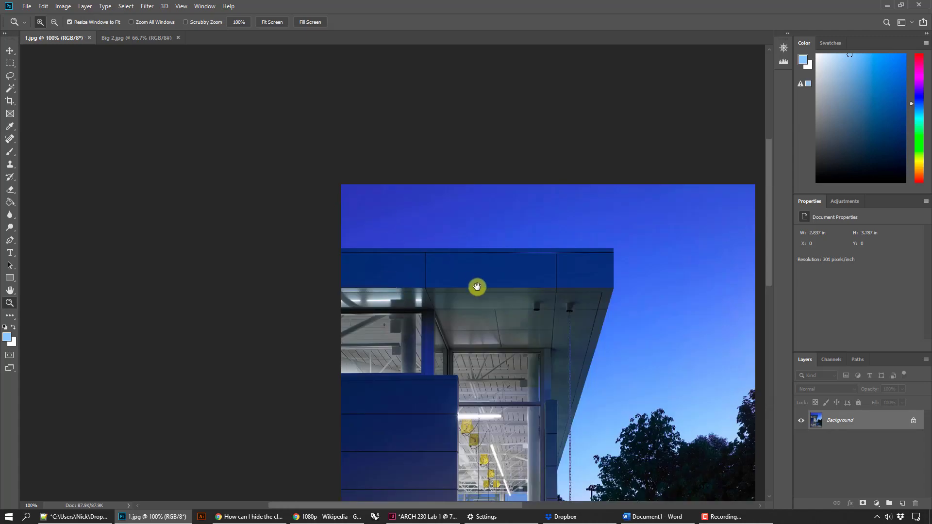
# - Resample 1.jpg up to a height of 3000 pixels with automatic resampling
pyautogui.click(477, 289)
pyautogui.click(65, 8)
pyautogui.click(85, 78)
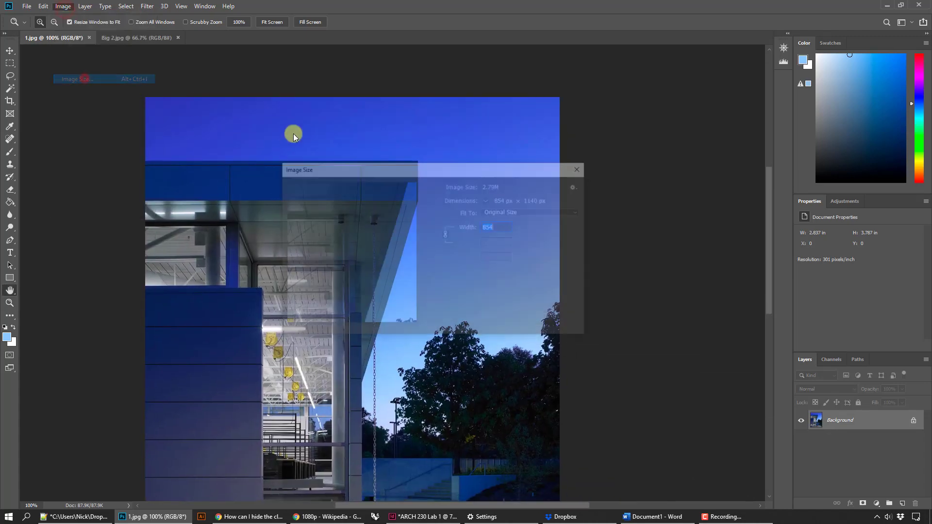
pyautogui.write('2')
pyautogui.press('Tab')
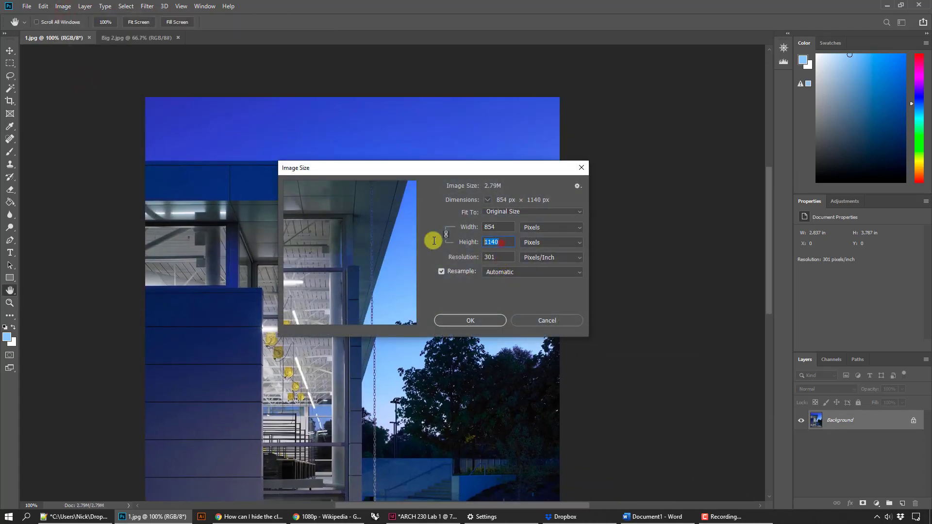
pyautogui.write('3000')
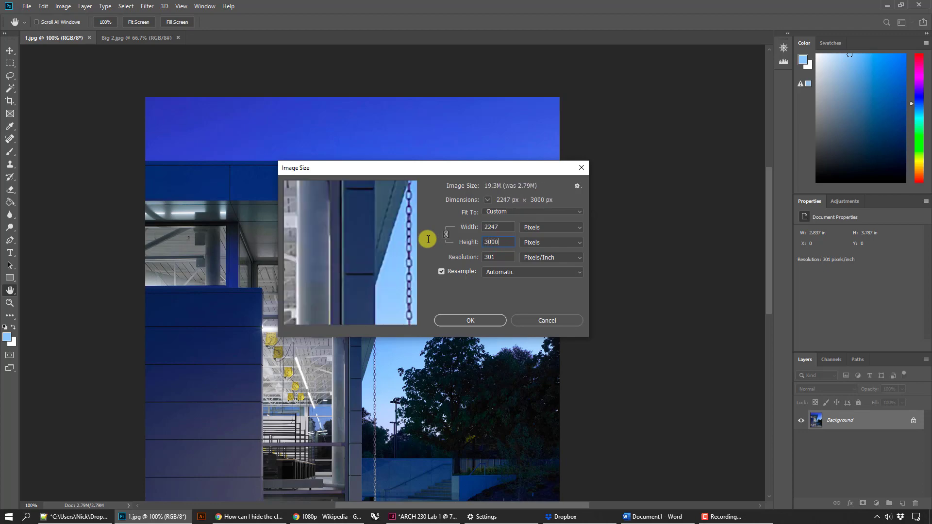
pyautogui.click(469, 320)
# - View the whole enlarged 1.jpg at 25% magnification
pyautogui.press('z')
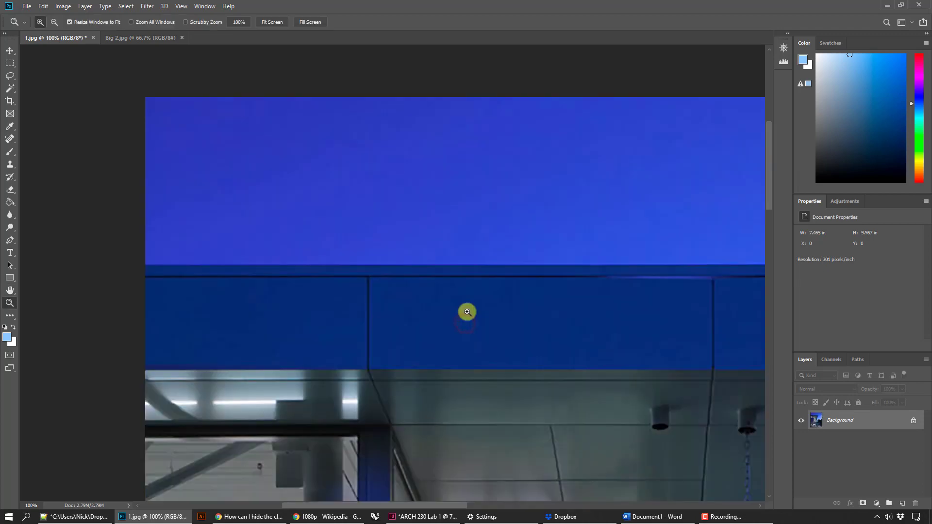
pyautogui.keyDown('alt'); pyautogui.click(467, 309); pyautogui.keyUp('alt')
pyautogui.keyDown('alt'); pyautogui.click(471, 320); pyautogui.keyUp('alt')
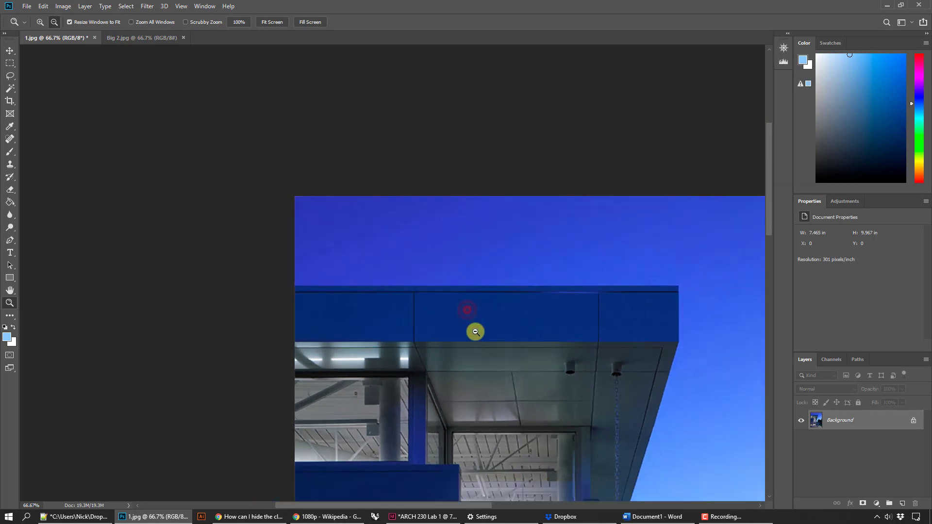
pyautogui.keyDown('alt'); pyautogui.click(479, 340); pyautogui.keyUp('alt')
pyautogui.keyDown('alt'); pyautogui.click(482, 347); pyautogui.keyUp('alt')
pyautogui.keyDown('alt'); pyautogui.click(473, 348); pyautogui.keyUp('alt')
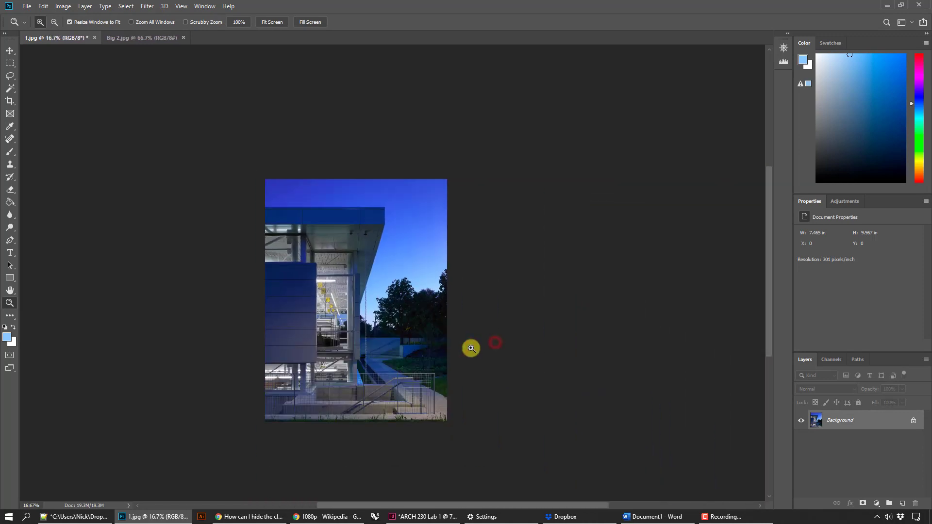
pyautogui.click(418, 334)
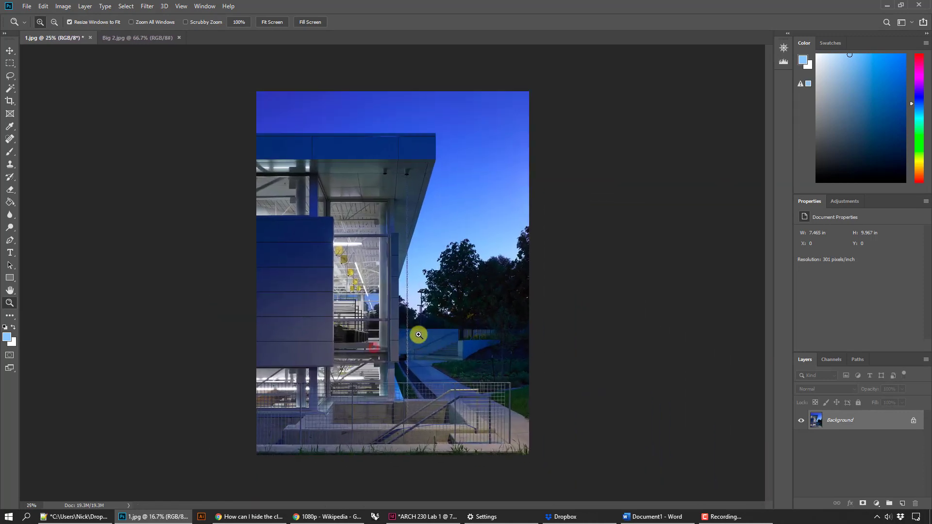
# - Examine the hanging chain and lamp post in the enlarged 1.jpg at up to 600% magnification to judge the resampled detail
pyautogui.click(434, 316)
pyautogui.click(472, 305)
pyautogui.click(473, 303)
pyautogui.click(387, 302)
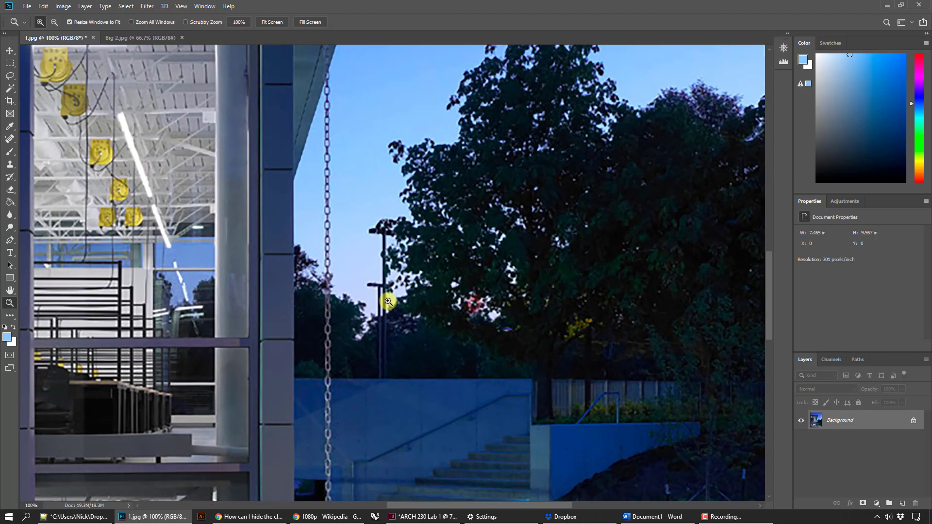
pyautogui.click(388, 298)
pyautogui.click(370, 295)
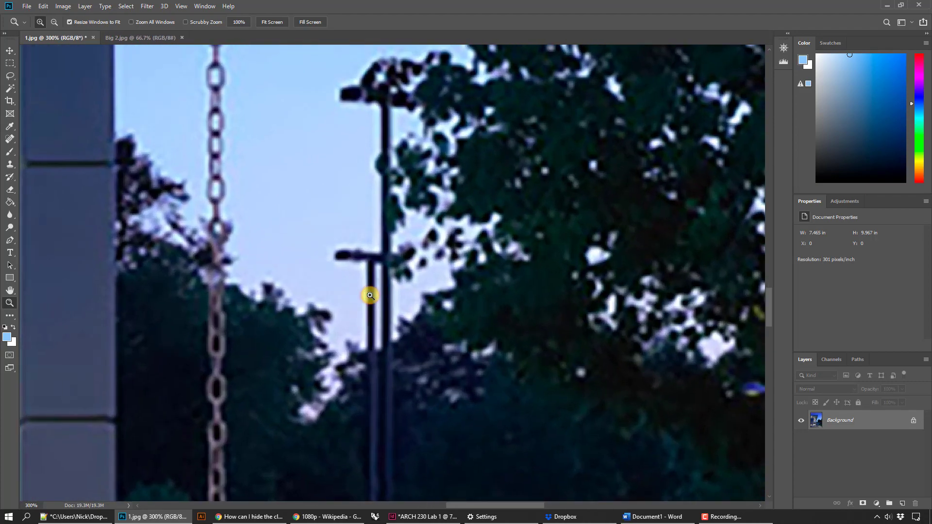
pyautogui.click(370, 296)
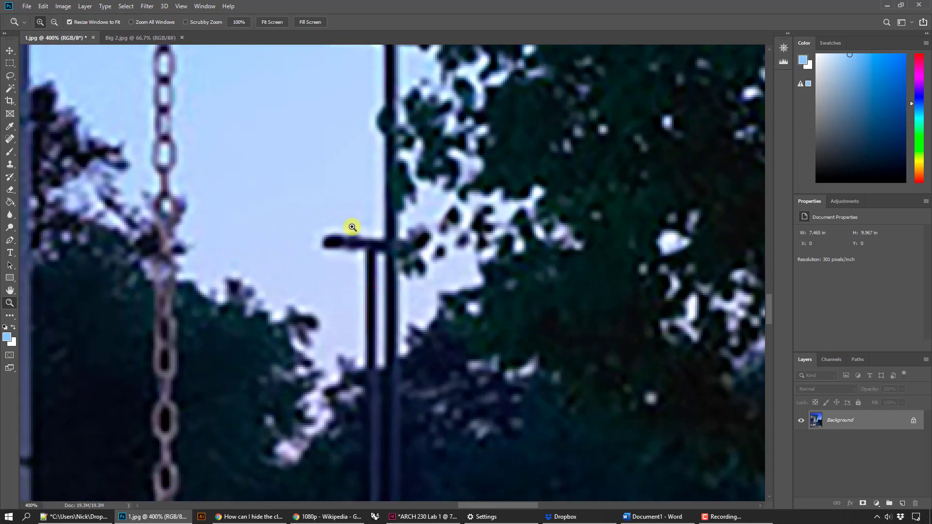
pyautogui.click(226, 204)
pyautogui.click(165, 185)
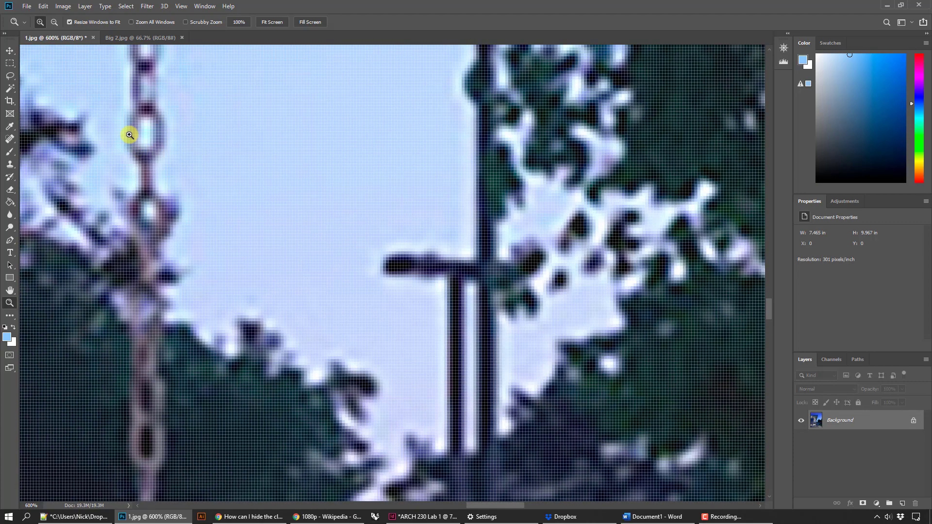
# - View the whole enlarged 1.jpg at 33.3% magnification and undo its enlargement
pyautogui.keyDown('alt'); pyautogui.click(372, 273); pyautogui.keyUp('alt')
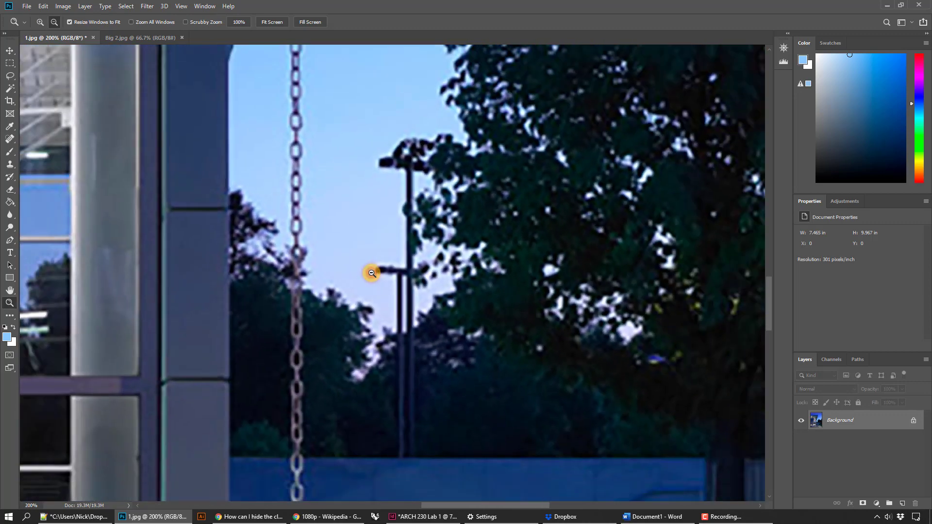
pyautogui.moveTo(371, 273); pyautogui.dragTo(371, 274)
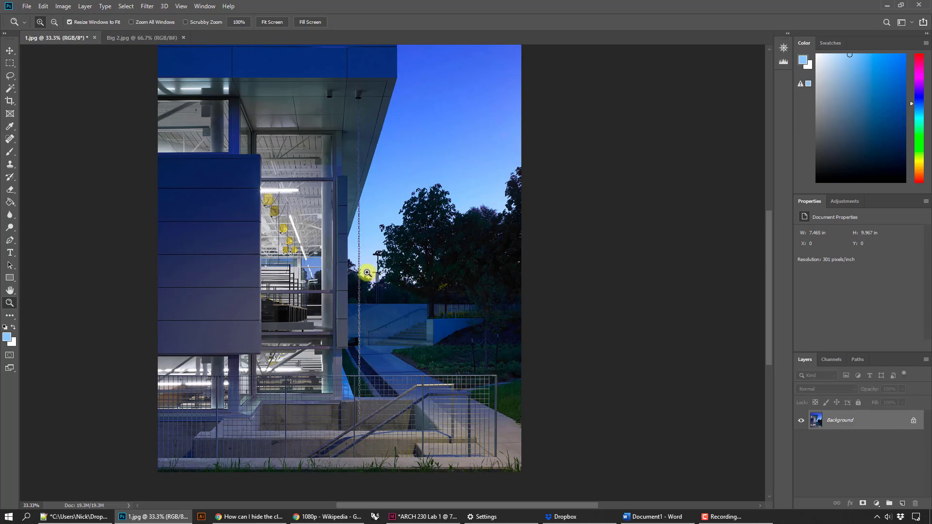
pyautogui.hotkey('ctrl', 'z')
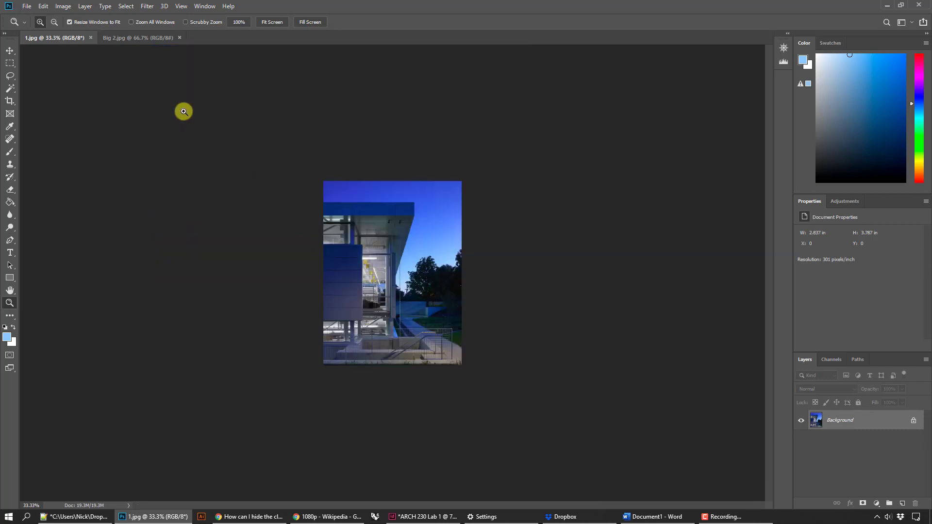
# - Resample 1.jpg down to a height of 200 pixels with automatic resampling
pyautogui.click(63, 6)
pyautogui.click(96, 79)
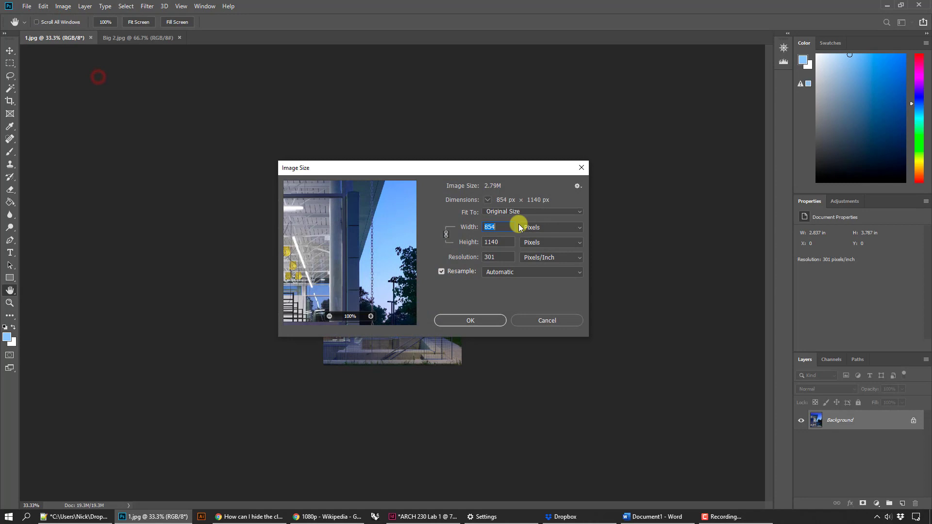
pyautogui.doubleClick(501, 242)
pyautogui.write('200')
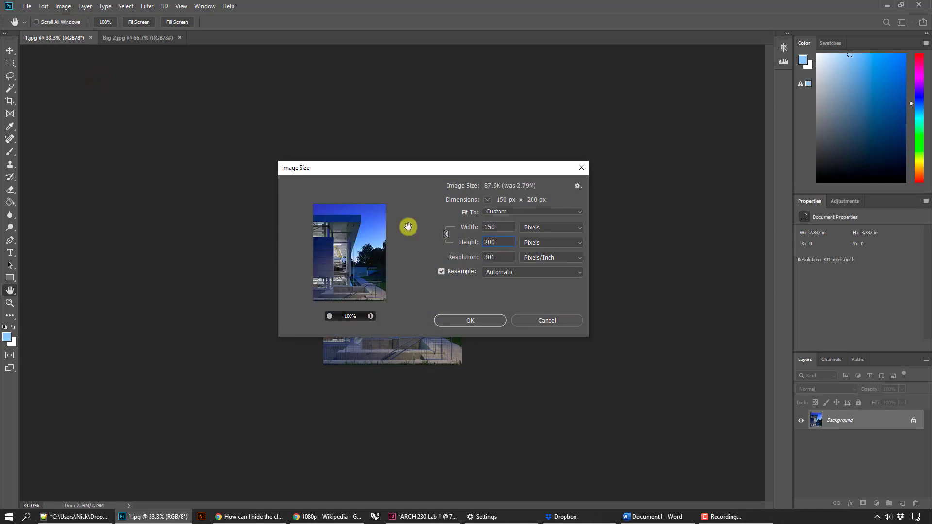
pyautogui.click(483, 319)
# - Resample the reduced 1.jpg up to a height of 2000 pixels with automatic resampling
pyautogui.click(63, 7)
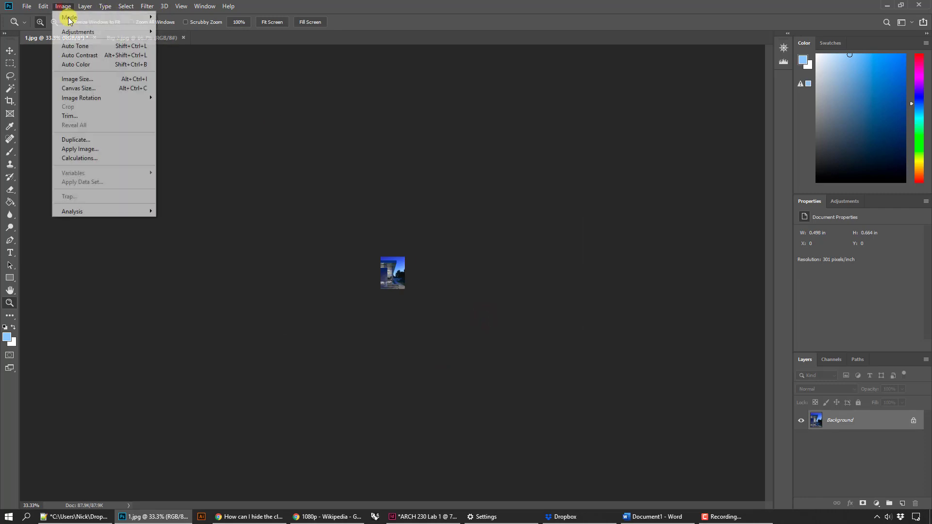
pyautogui.click(104, 78)
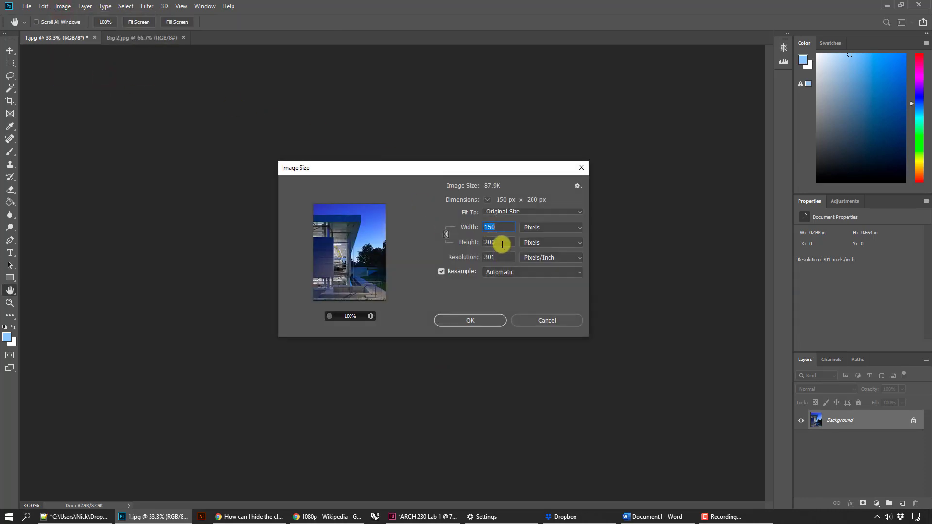
pyautogui.click(501, 242)
pyautogui.write('2000')
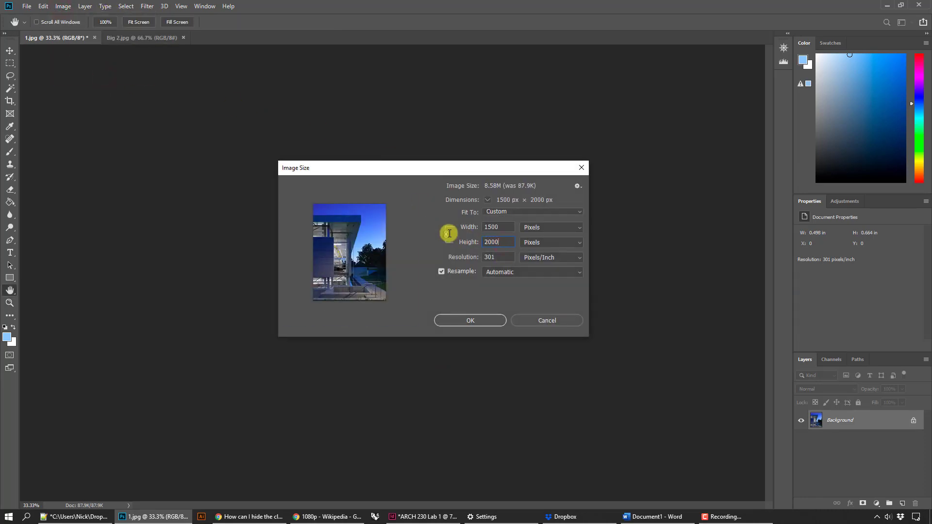
pyautogui.click(473, 319)
# - Examine the building edge and tree in the re-enlarged 1.jpg at 100% magnification, and view the whole picture at 33.3%
pyautogui.press('z')
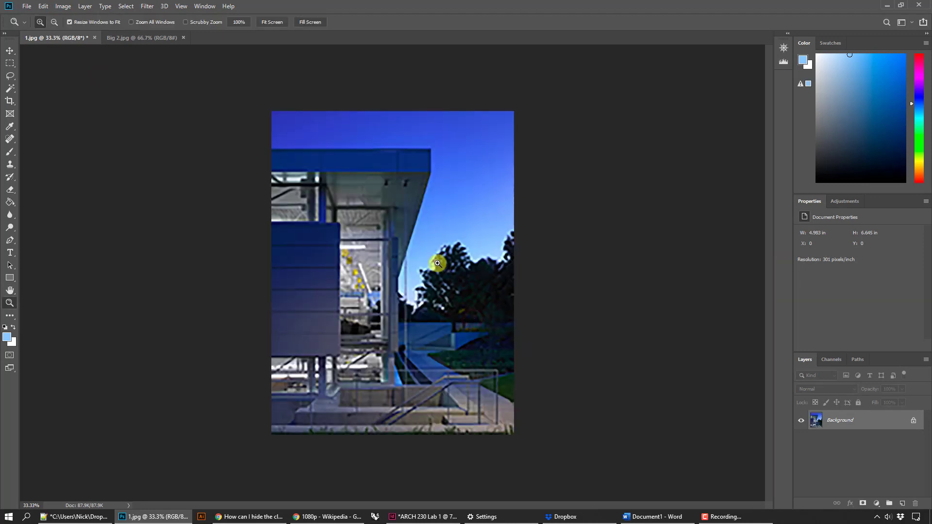
pyautogui.click(418, 266)
pyautogui.click(419, 266)
pyautogui.click(419, 266)
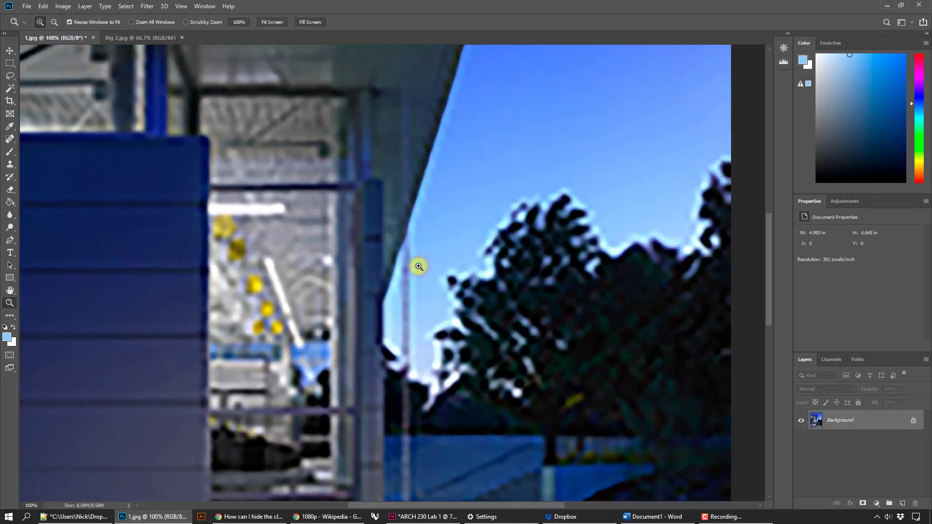
pyautogui.keyDown('alt'); pyautogui.click(461, 270); pyautogui.keyUp('alt')
pyautogui.keyDown('alt'); pyautogui.click(461, 270); pyautogui.keyUp('alt')
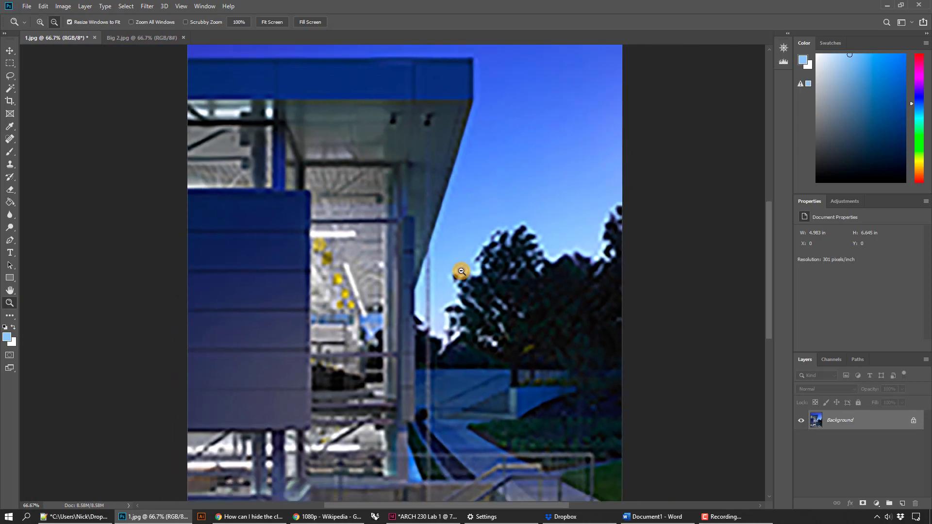
pyautogui.keyDown('alt'); pyautogui.click(489, 280); pyautogui.keyUp('alt')
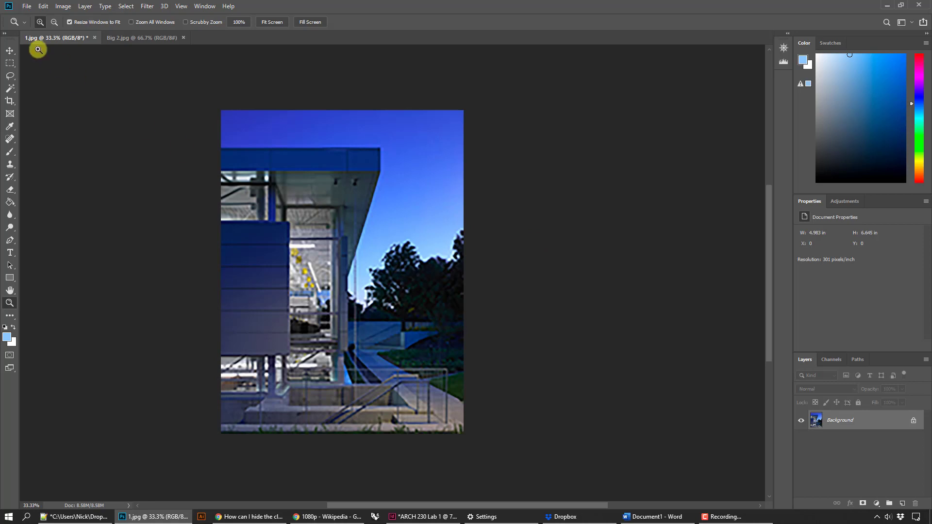
# - Revert 1.jpg to its last saved version and view it at 100% magnification
pyautogui.click(26, 5)
pyautogui.click(48, 121)
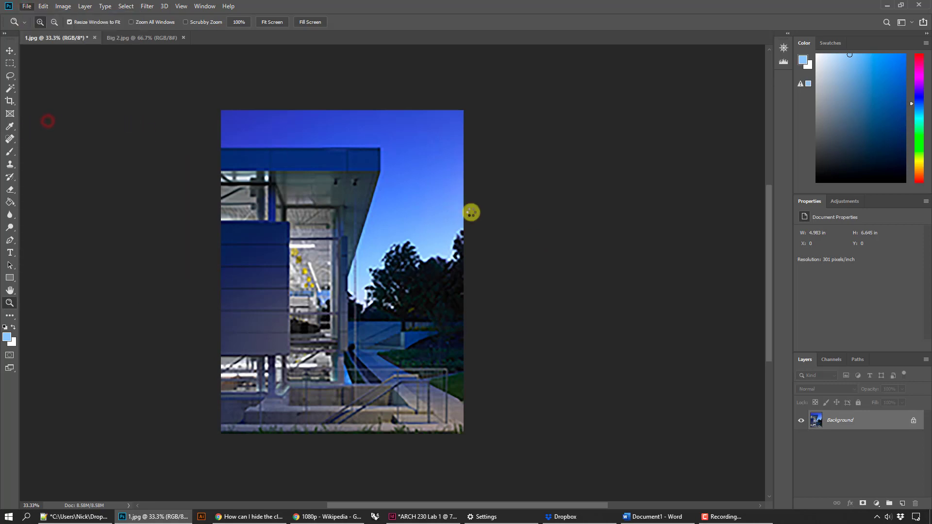
pyautogui.click(384, 276)
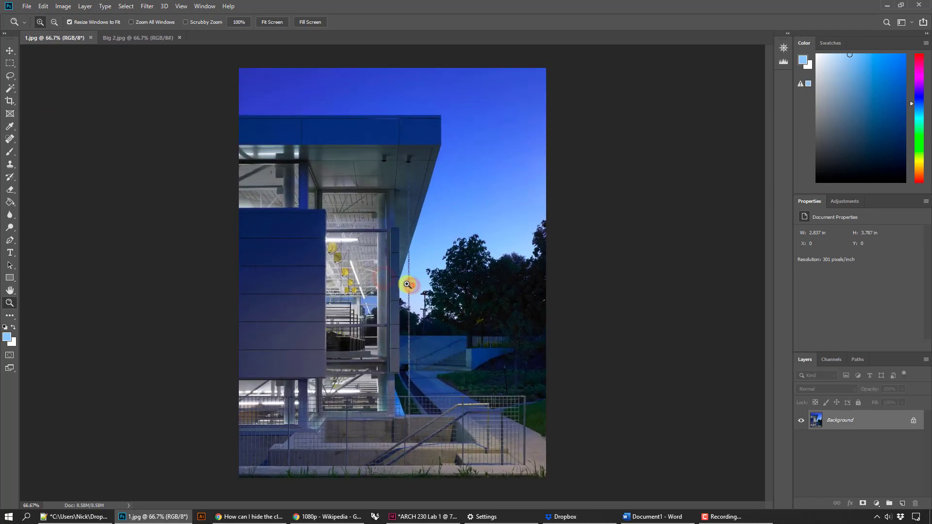
pyautogui.click(407, 284)
# - Open the Image Size settings for 1.jpg and move the dialog aside to uncover more of the building
pyautogui.click(63, 6)
pyautogui.click(84, 76)
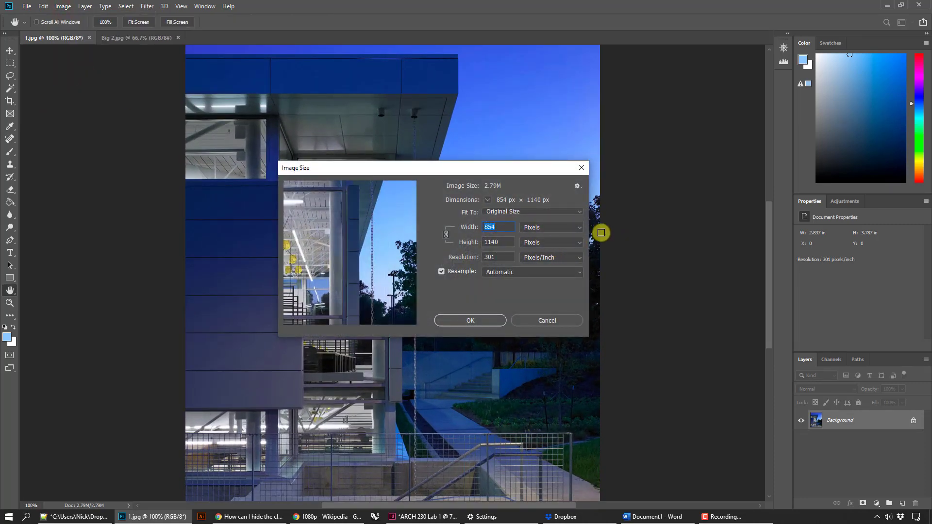
pyautogui.moveTo(540, 166); pyautogui.dragTo(664, 179)
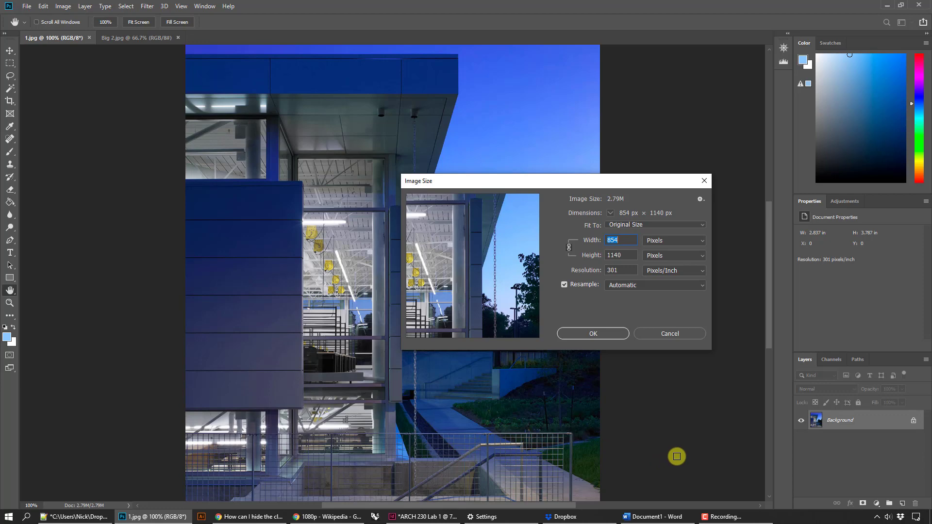
# - Check the Full HD screen dimensions in the Word note and the Wikipedia 1080p article, and return to 1.jpg in Photoshop
pyautogui.click(655, 517)
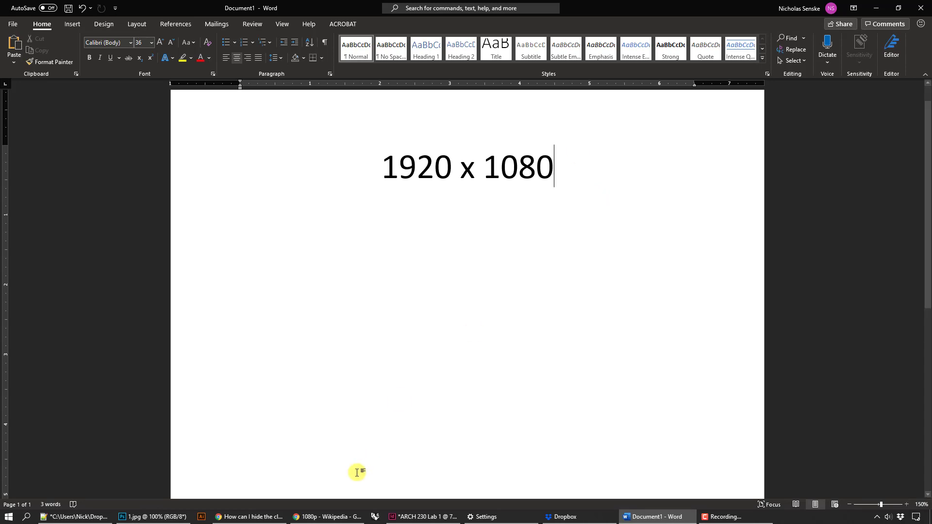
pyautogui.click(337, 516)
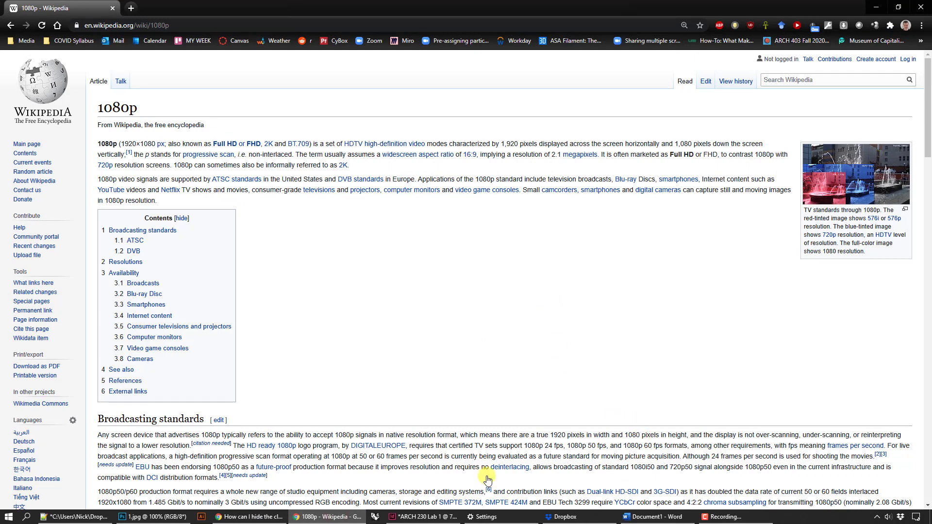
pyautogui.click(439, 513)
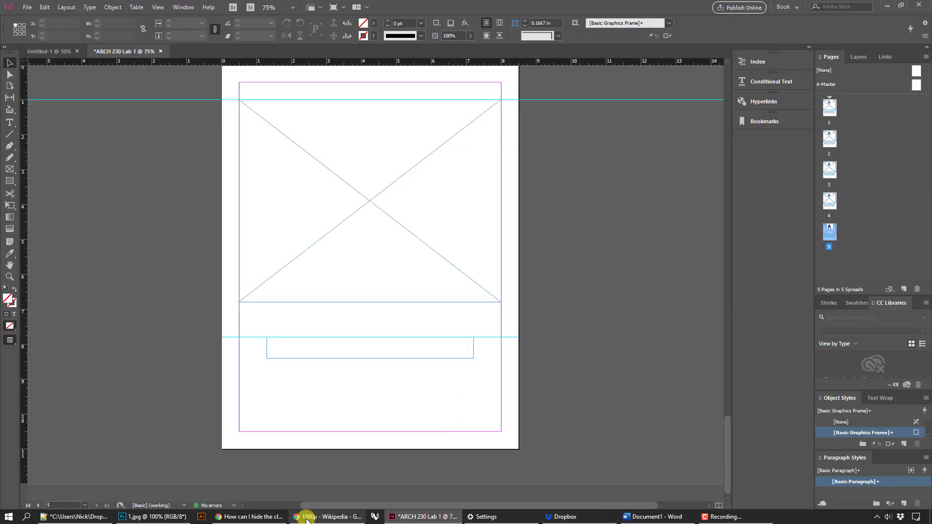
pyautogui.click(181, 515)
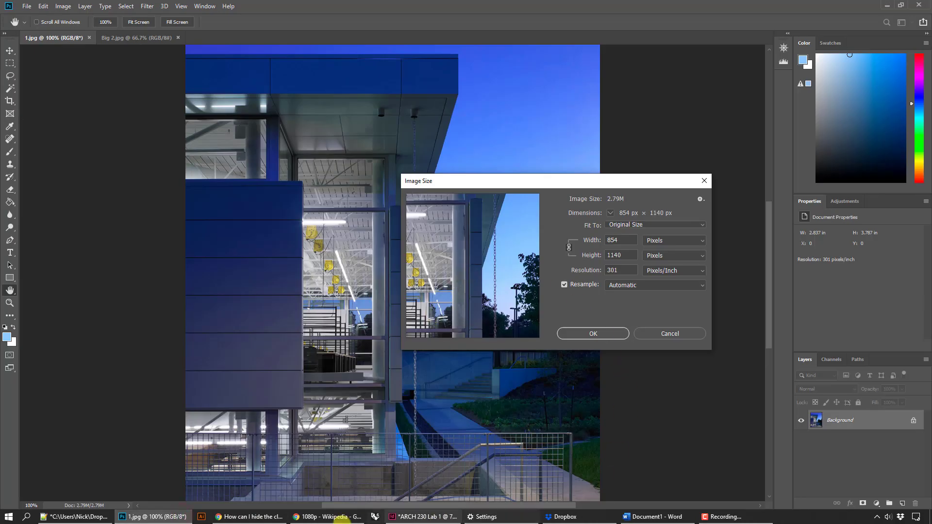
pyautogui.moveTo(334, 520)
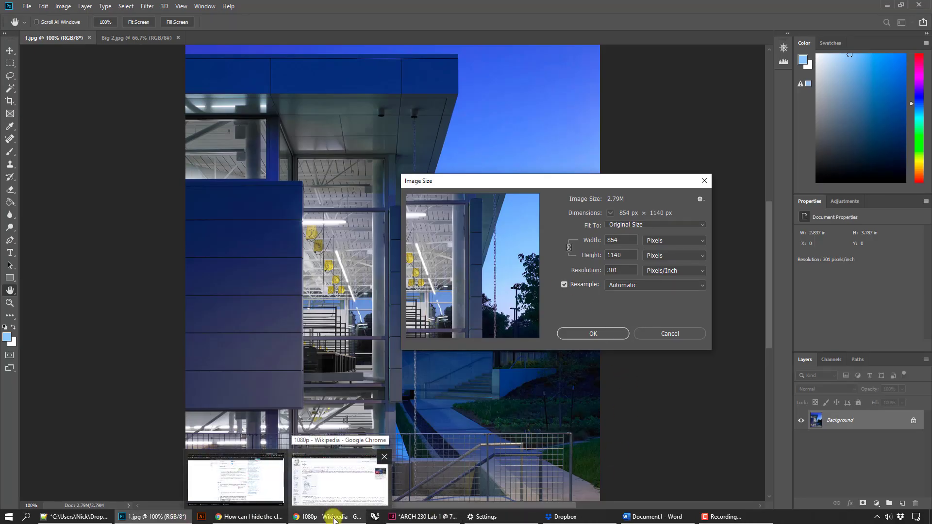
pyautogui.click(656, 517)
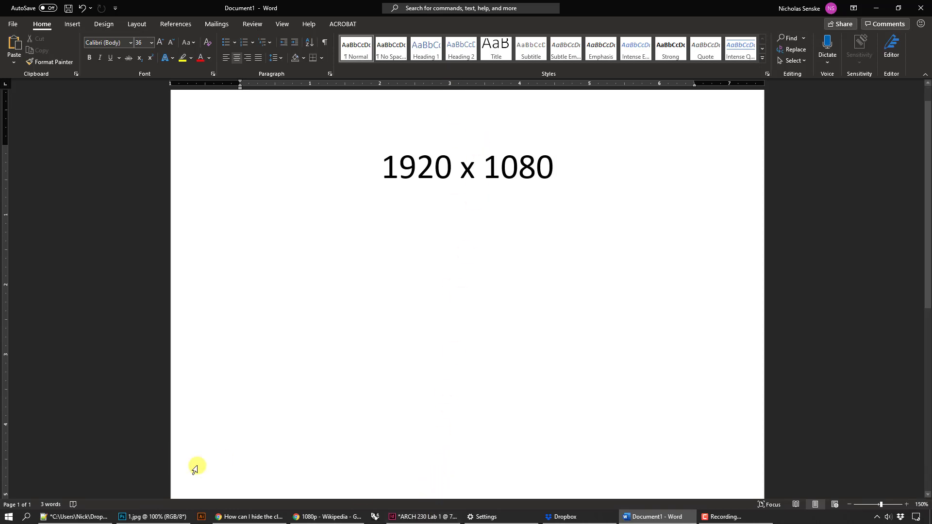
pyautogui.moveTo(165, 521)
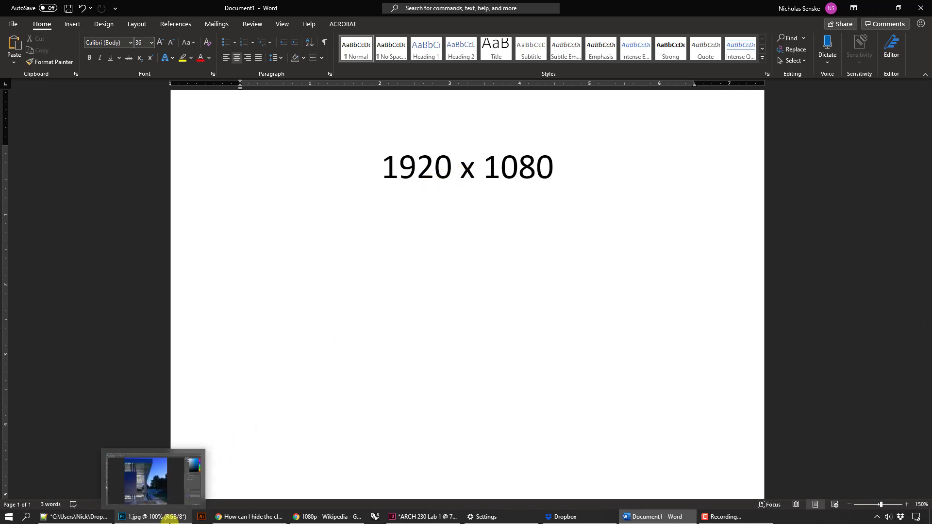
pyautogui.click(170, 518)
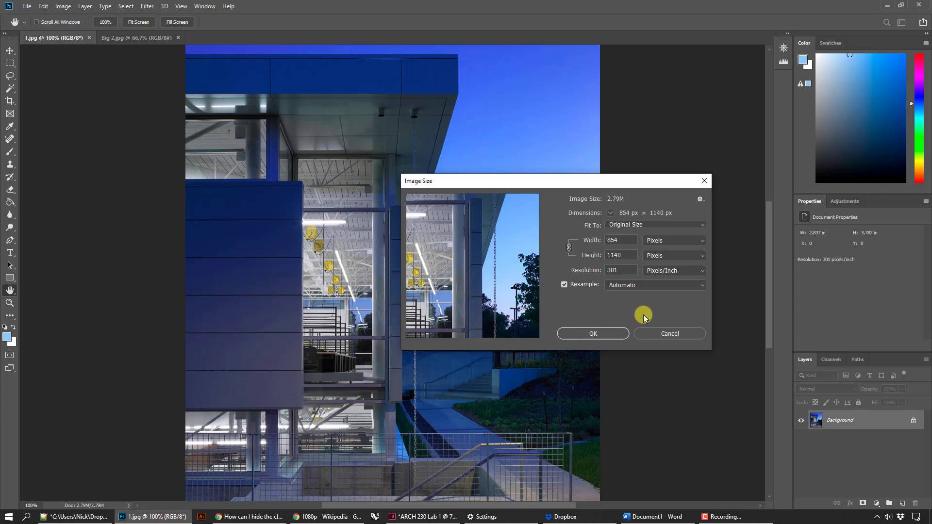
# - Set the resolution of 1.jpg to 100 pixels/inch and its height to 1920 pixels
pyautogui.doubleClick(625, 271)
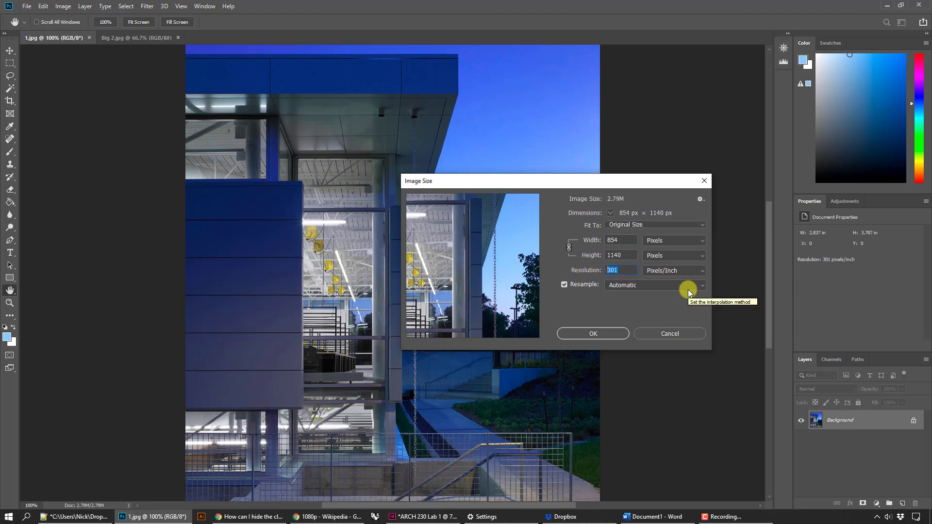
pyautogui.write('100')
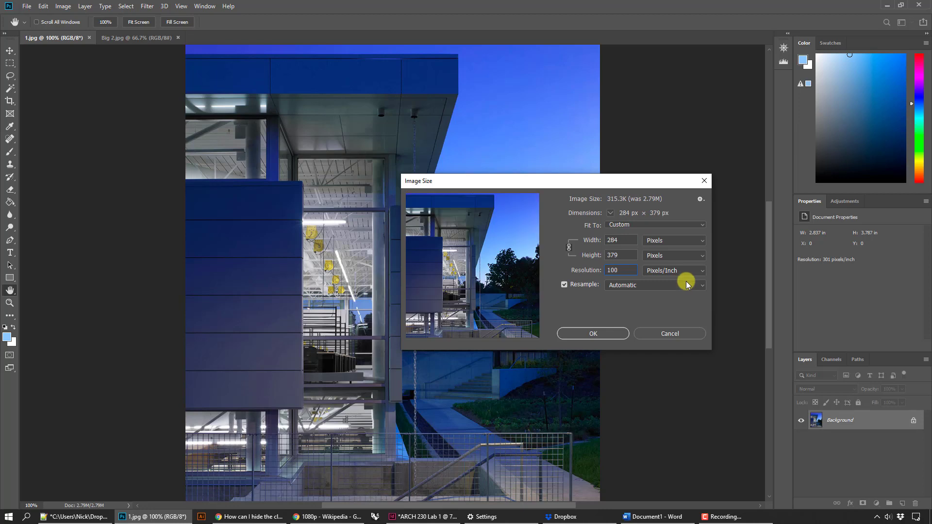
pyautogui.doubleClick(621, 256)
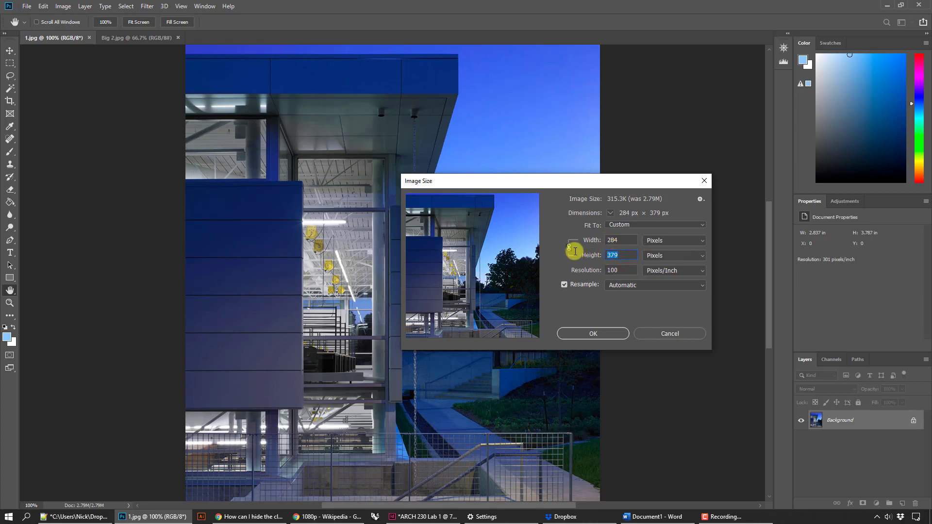
pyautogui.write('1920')
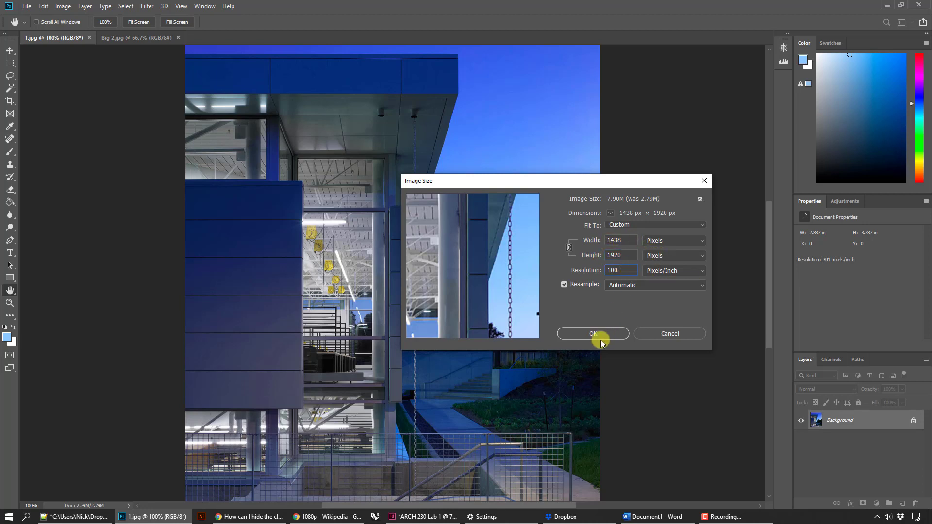
# - Choose Preserve Details (enlargement) as the resampling method and apply the new size to 1.jpg
pyautogui.click(626, 290)
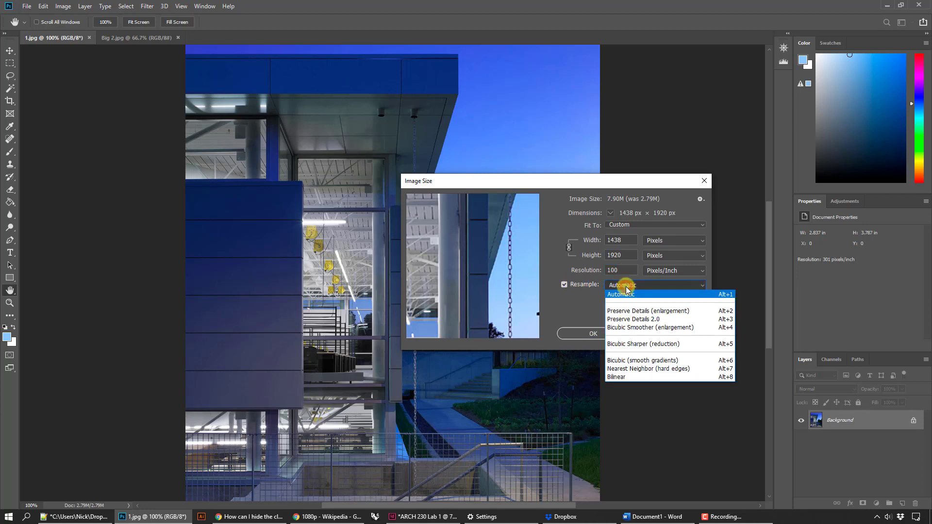
pyautogui.click(633, 313)
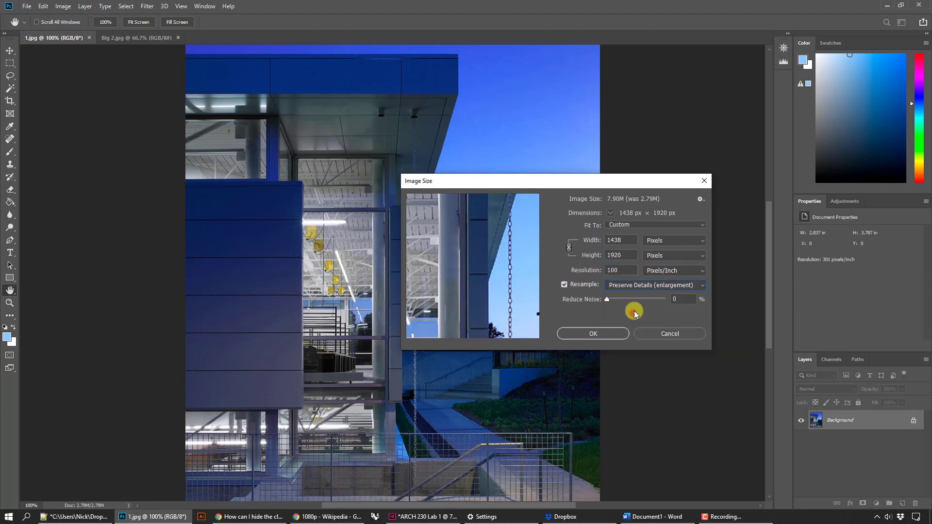
pyautogui.click(622, 286)
pyautogui.click(623, 288)
pyautogui.click(610, 334)
# - View the whole resized 1.jpg at 33.3% magnification
pyautogui.press('z')
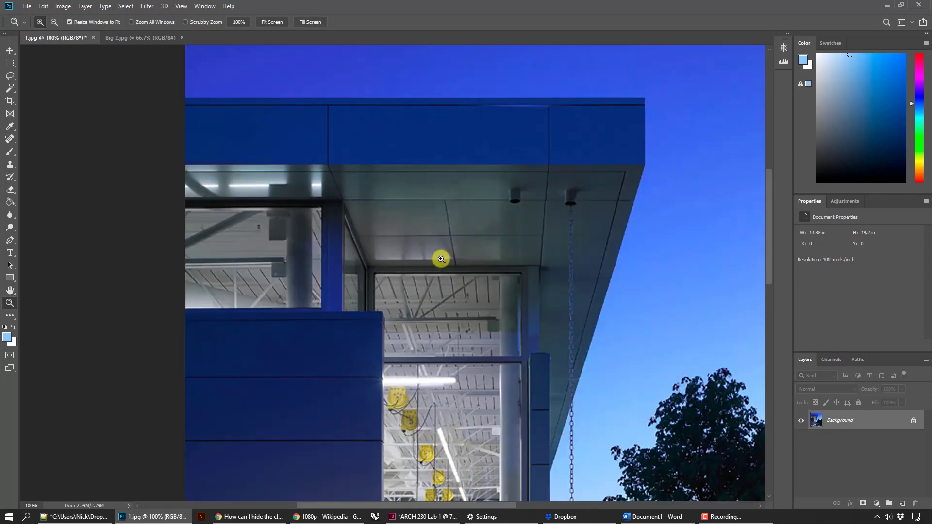
pyautogui.press('alt')
pyautogui.keyDown('alt'); pyautogui.click(455, 253); pyautogui.keyUp('alt')
pyautogui.keyDown('alt'); pyautogui.click(479, 277); pyautogui.keyUp('alt')
pyautogui.keyDown('alt'); pyautogui.click(478, 277); pyautogui.keyUp('alt')
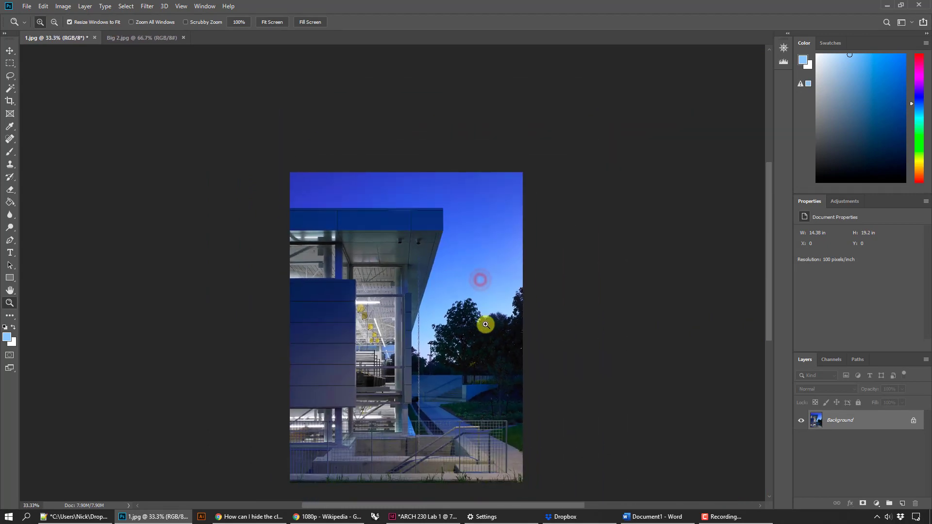
pyautogui.moveTo(464, 305); pyautogui.dragTo(467, 290)
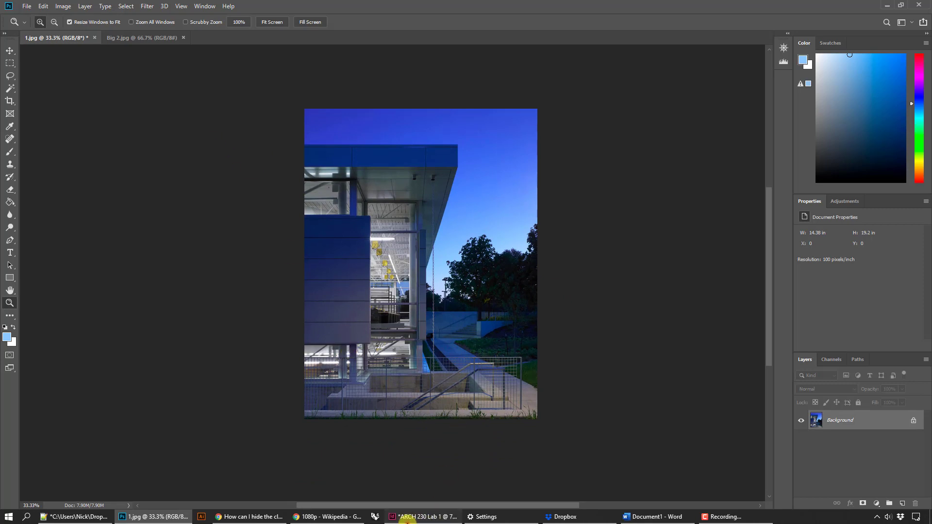
# - Switch to the ARCH 230 Lab 1 document in InDesign and select the large image frame on page 5
pyautogui.click(407, 519)
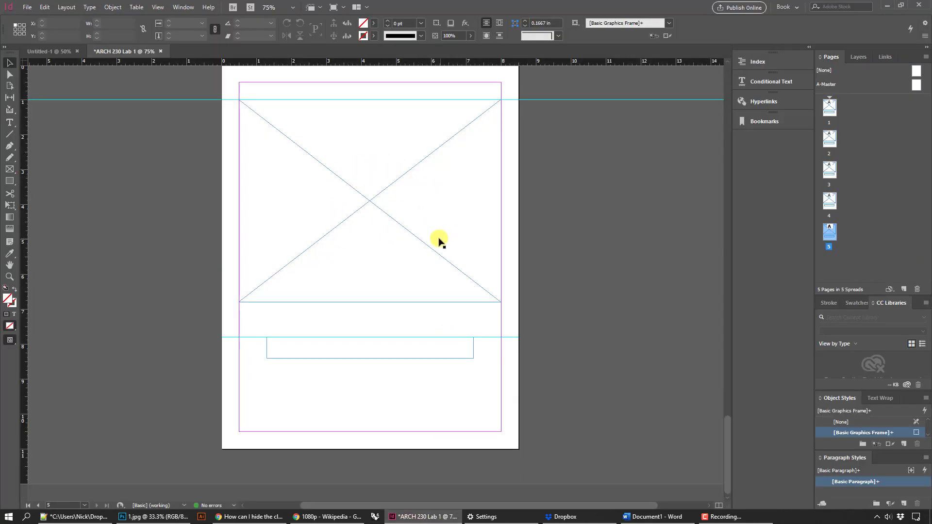
pyautogui.click(420, 248)
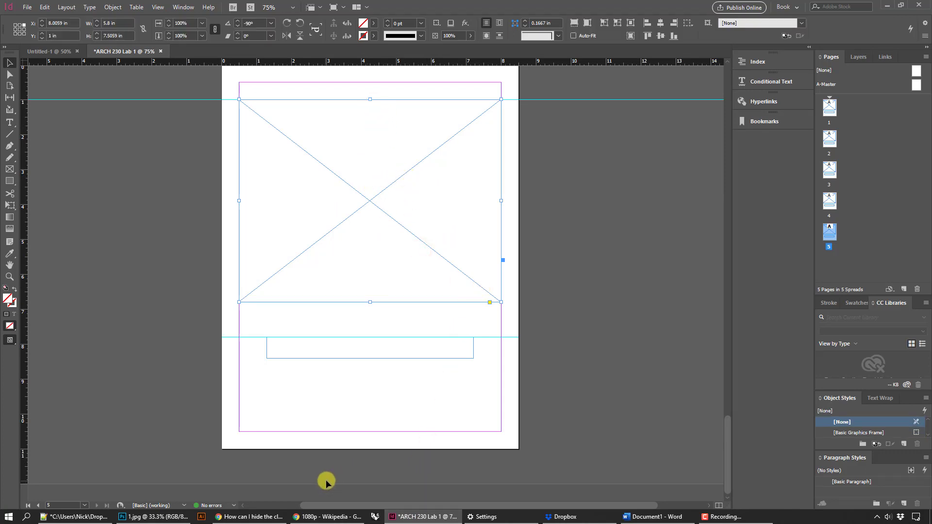
# - Switch to 1.jpg in Photoshop, try cropping it with the 8.5 x 11 in 300 ppi preset, and cancel the crop
pyautogui.click(641, 290)
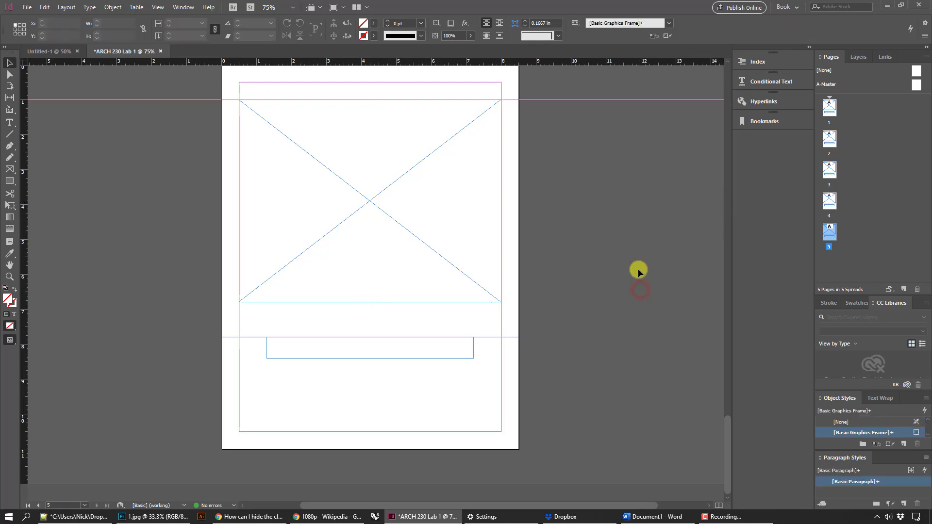
pyautogui.click(180, 517)
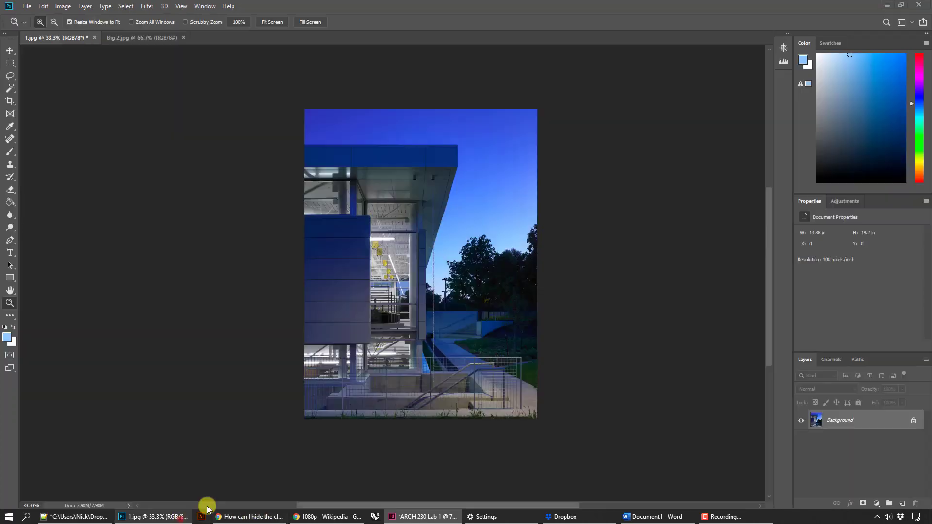
pyautogui.click(9, 102)
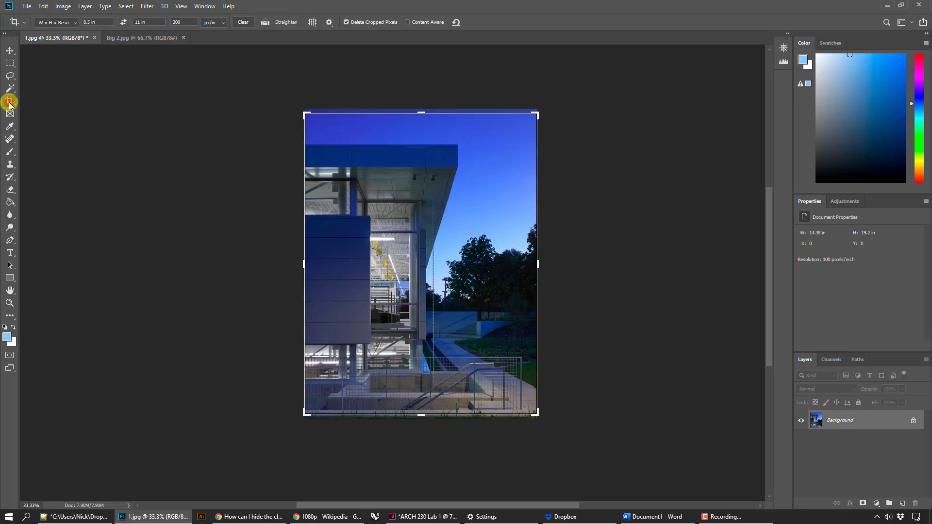
pyautogui.click(65, 22)
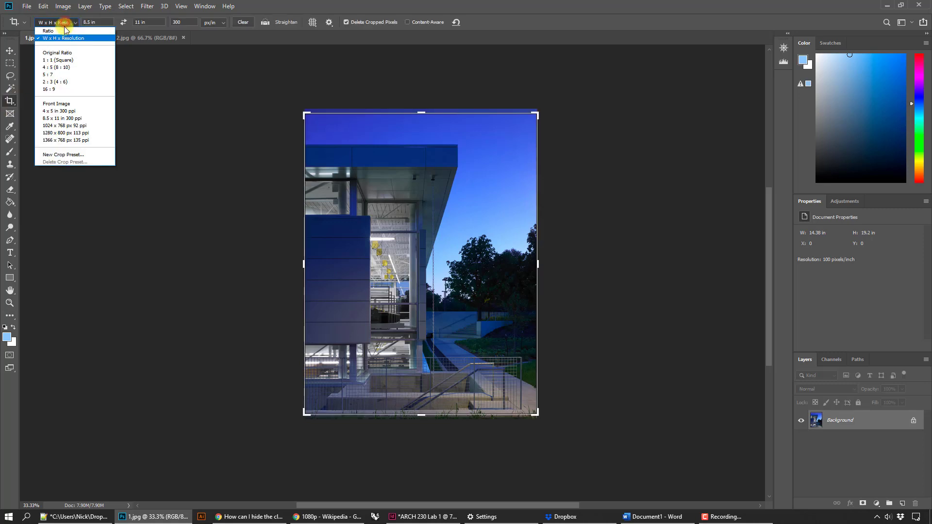
pyautogui.click(69, 119)
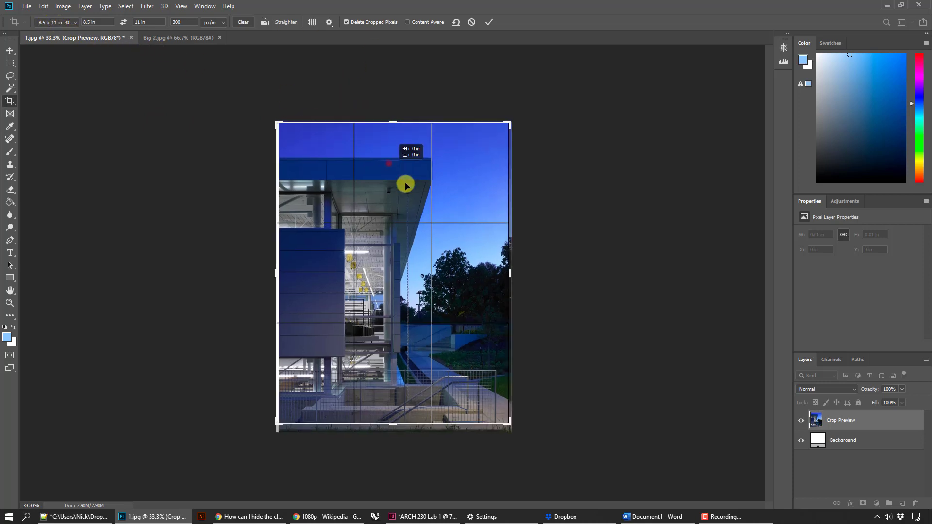
pyautogui.moveTo(406, 183); pyautogui.dragTo(429, 183)
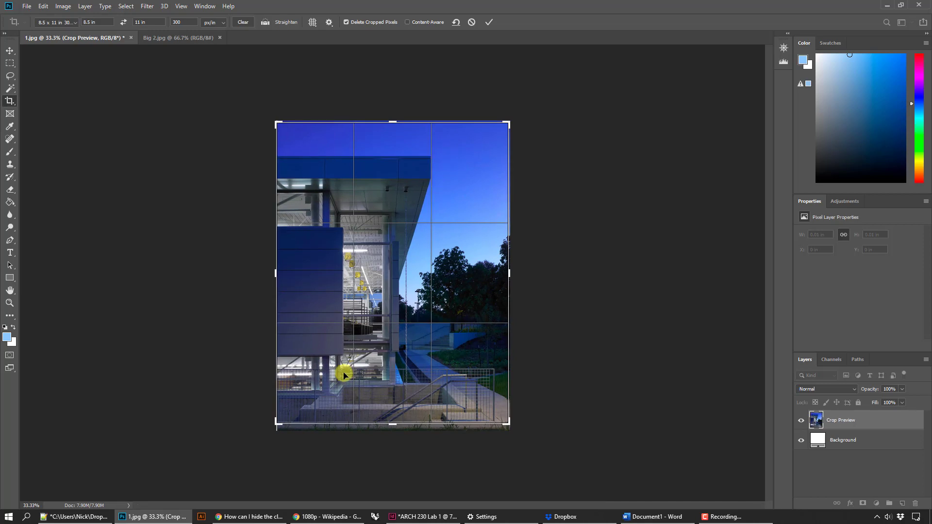
pyautogui.click(73, 6)
pyautogui.click(241, 100)
pyautogui.click(470, 23)
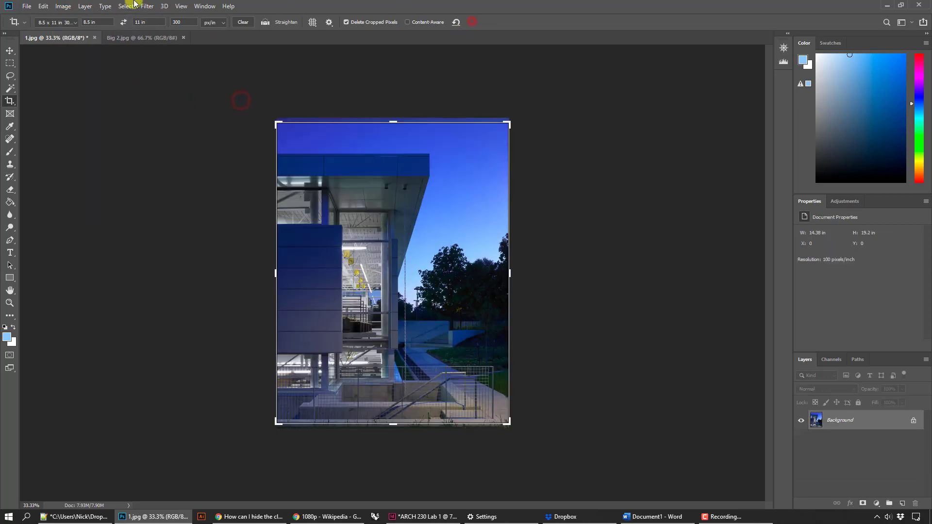
# - Compare the pixel dimensions of 1.jpg in Image Size with the size noted in the Word document, leaving the image size unchanged
pyautogui.click(61, 6)
pyautogui.click(77, 79)
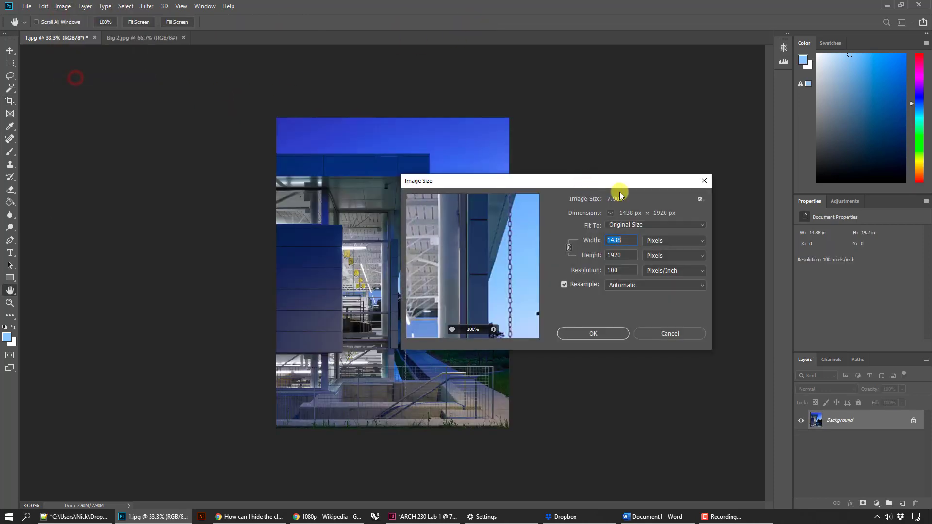
pyautogui.click(631, 243)
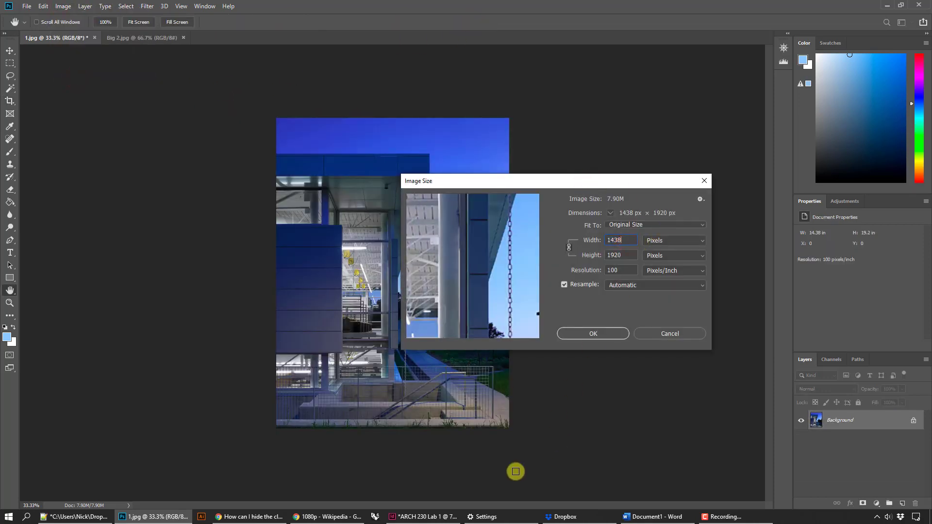
pyautogui.click(653, 516)
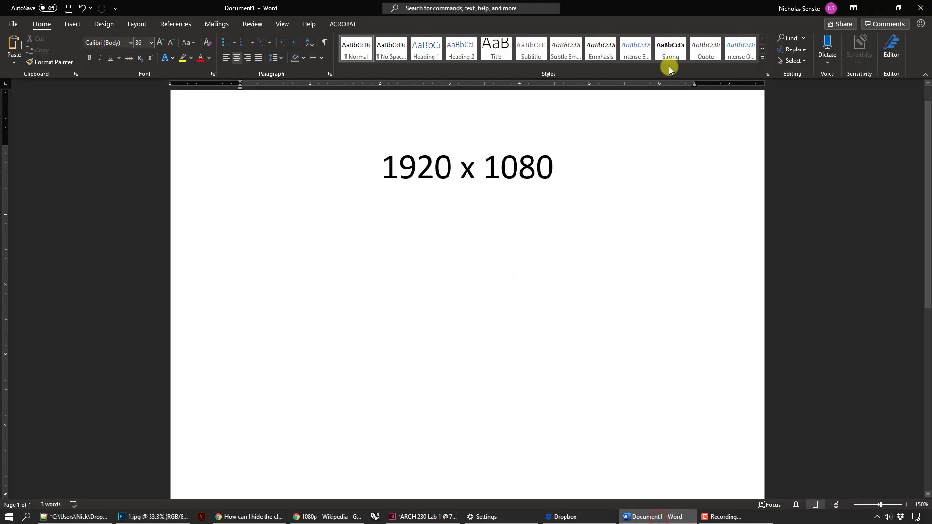
pyautogui.click(876, 8)
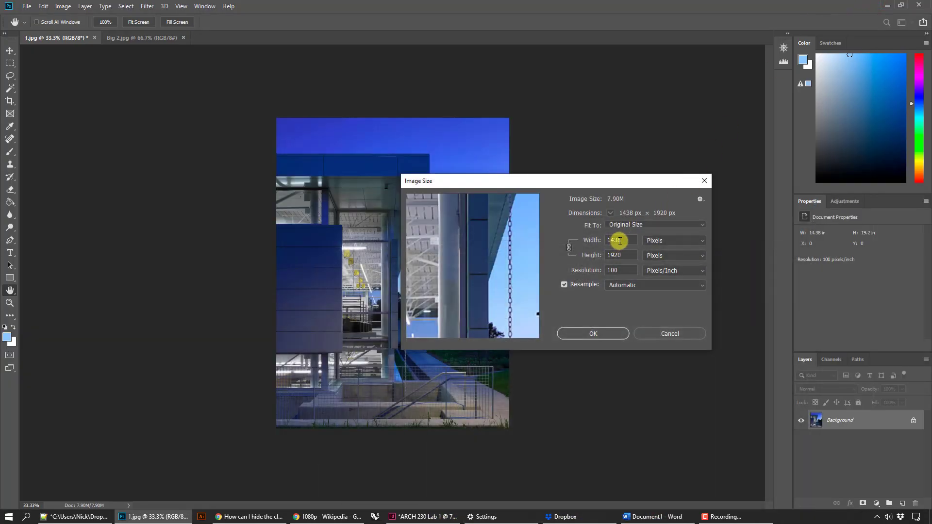
pyautogui.click(627, 240)
pyautogui.click(706, 179)
# - Switch back to ARCH 230 Lab 1 in InDesign, undo any accidental frame move on page 5, and duplicate the page 1 spread
pyautogui.click(418, 516)
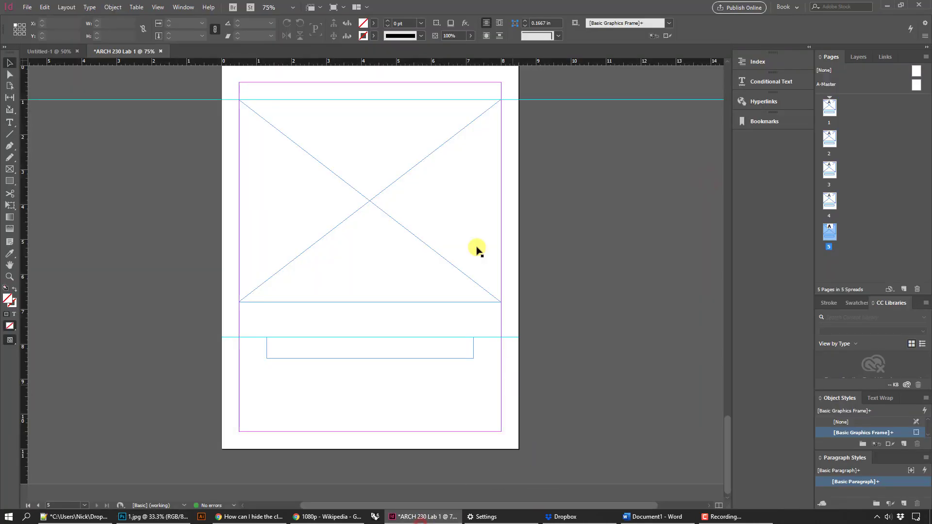
pyautogui.click(392, 185)
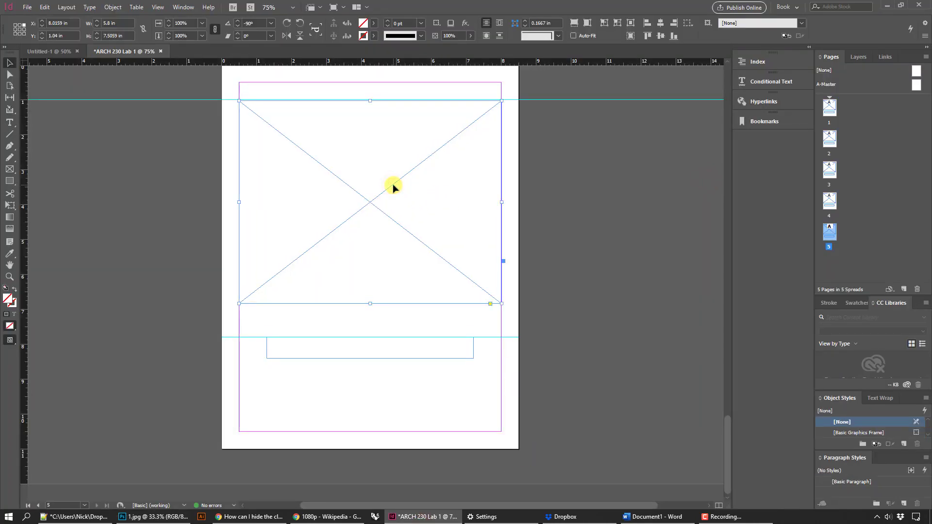
pyautogui.hotkey('ctrl', 'z')
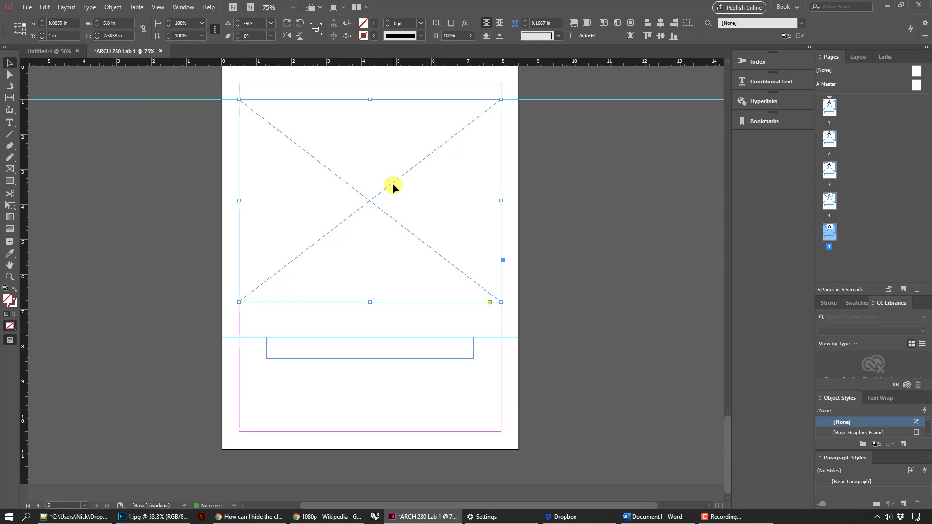
pyautogui.rightClick(828, 113)
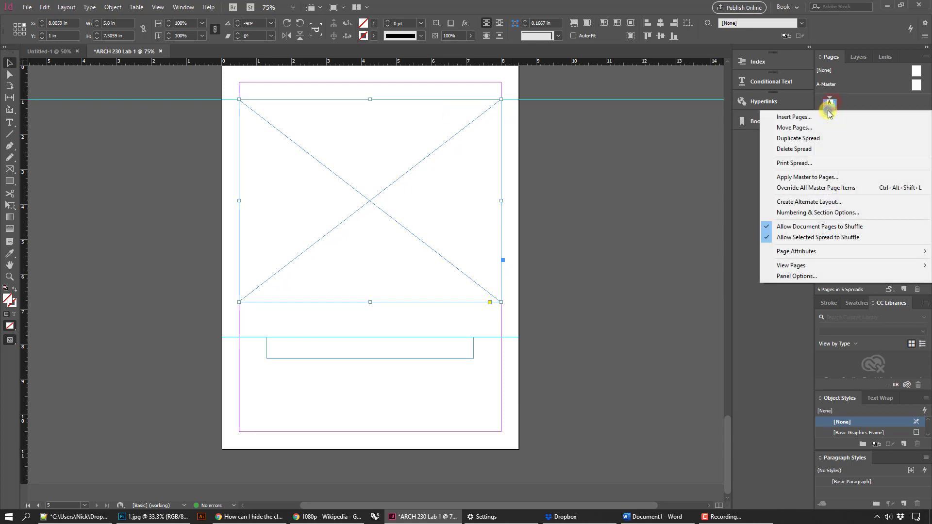
pyautogui.click(822, 139)
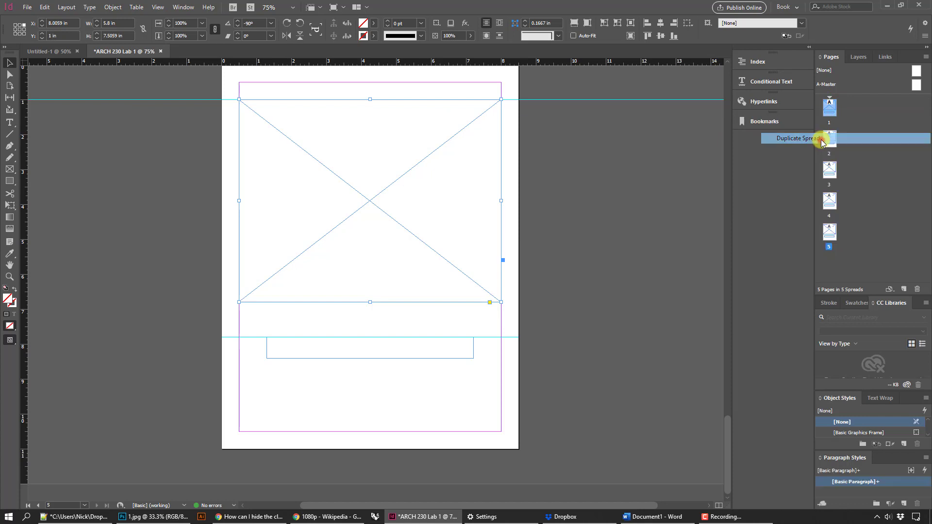
# - Rotate page 6's image frame 90 degrees to portrait orientation and align its top edge with the top margin
pyautogui.click(420, 174)
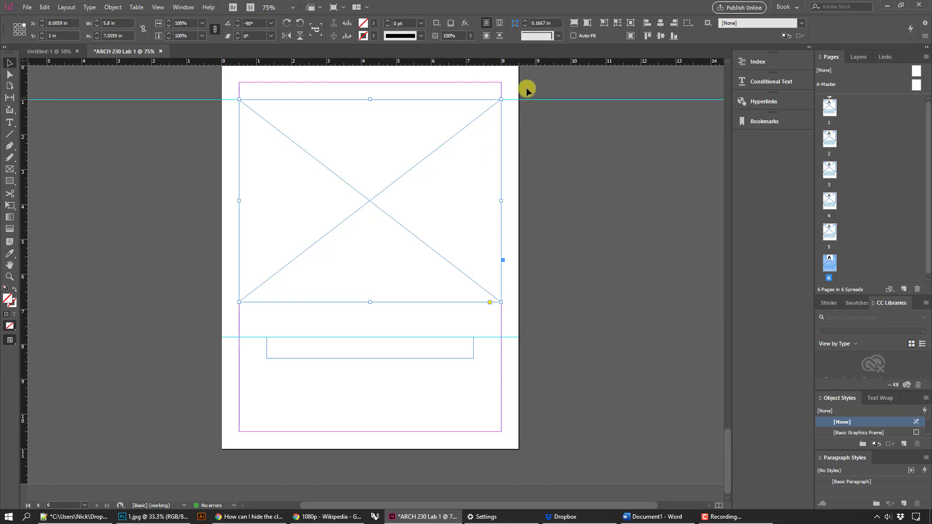
pyautogui.moveTo(503, 94); pyautogui.dragTo(457, 296)
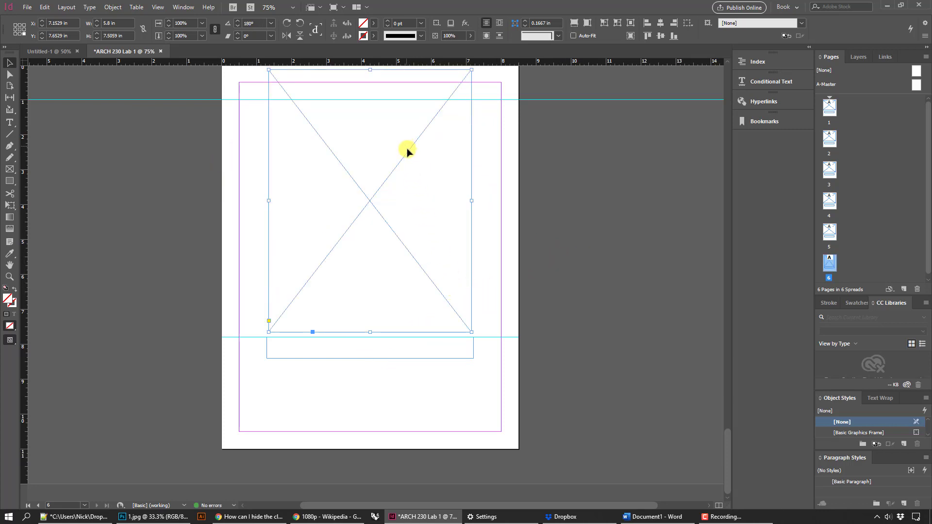
pyautogui.moveTo(408, 152); pyautogui.dragTo(410, 194)
pyautogui.hotkey('ctrl', 'z')
pyautogui.moveTo(416, 140); pyautogui.dragTo(416, 152)
pyautogui.click(581, 237)
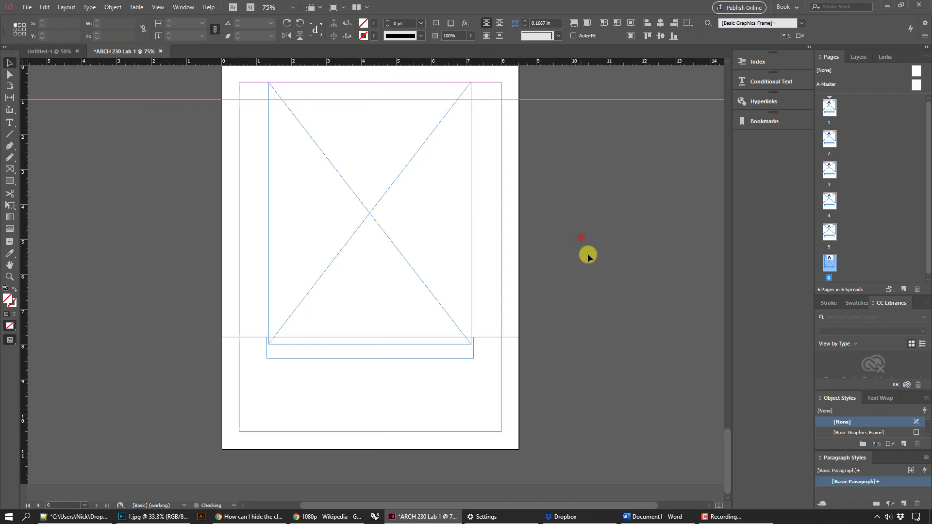
# - Set page 6's lower horizontal guide to 9.0059 in and move the text frame down so its top edge aligns with the guide
pyautogui.click(453, 358)
pyautogui.moveTo(459, 358); pyautogui.dragTo(449, 402)
pyautogui.click(485, 341)
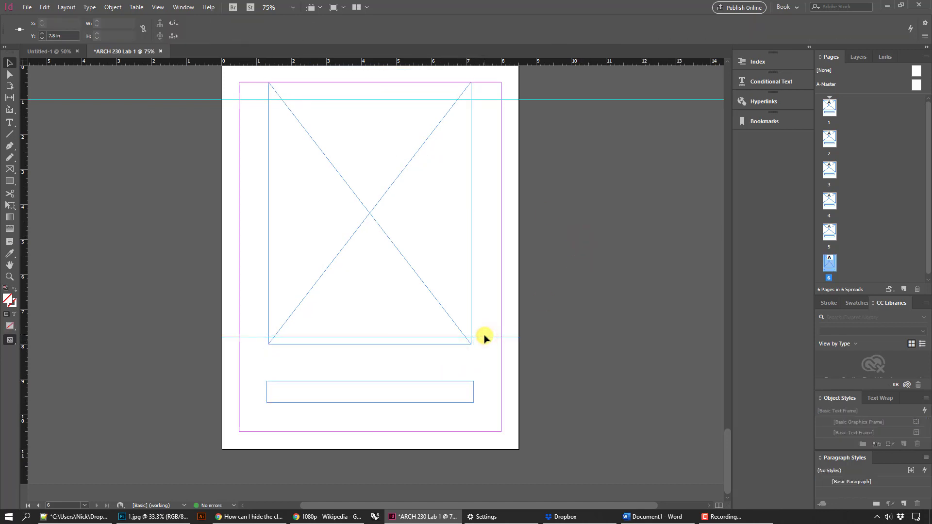
pyautogui.moveTo(481, 338); pyautogui.dragTo(481, 346)
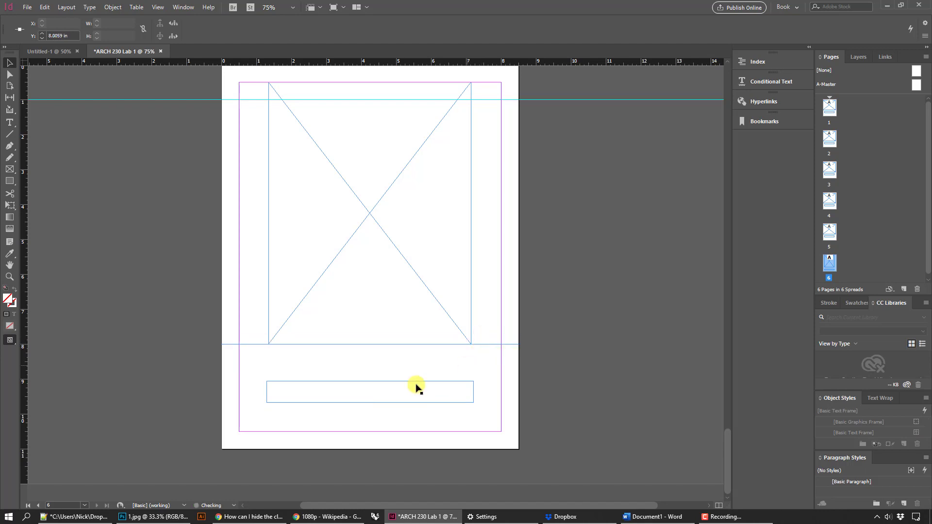
pyautogui.click(487, 346)
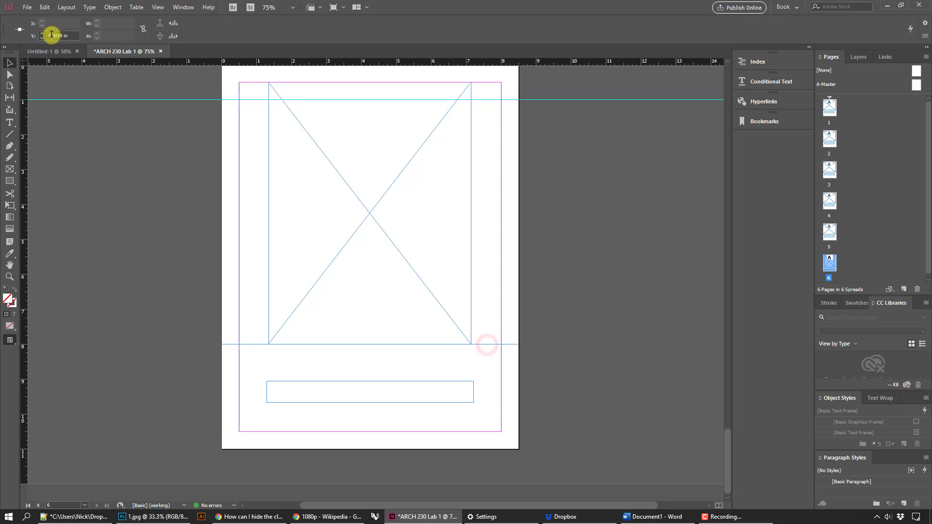
pyautogui.click(51, 36)
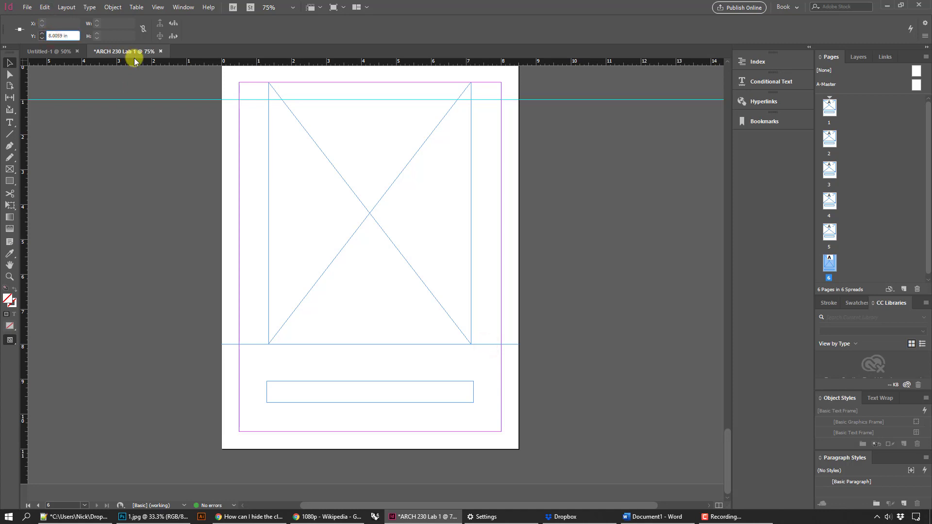
pyautogui.press('Return')
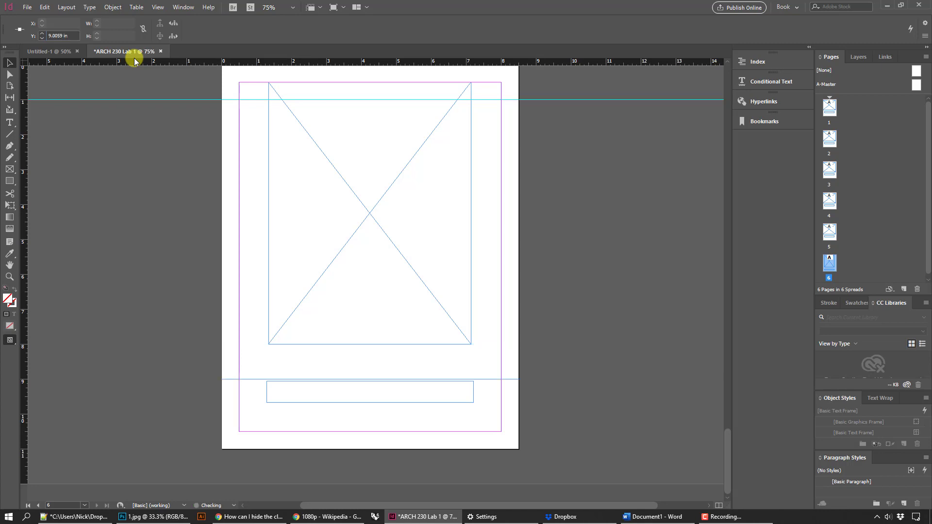
pyautogui.moveTo(362, 403); pyautogui.dragTo(365, 402)
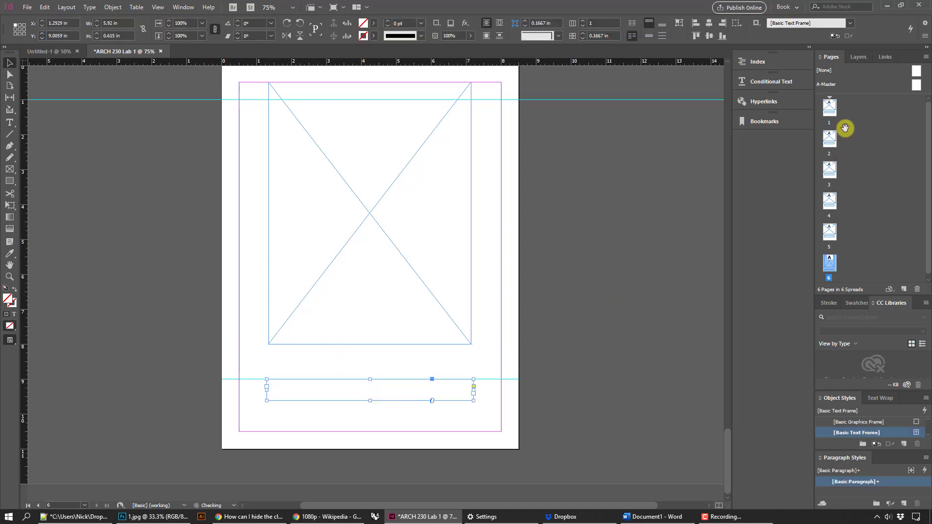
# - Move the portrait layout page from position 6 to directly after page 1 and compare pages 1 and 2
pyautogui.doubleClick(831, 107)
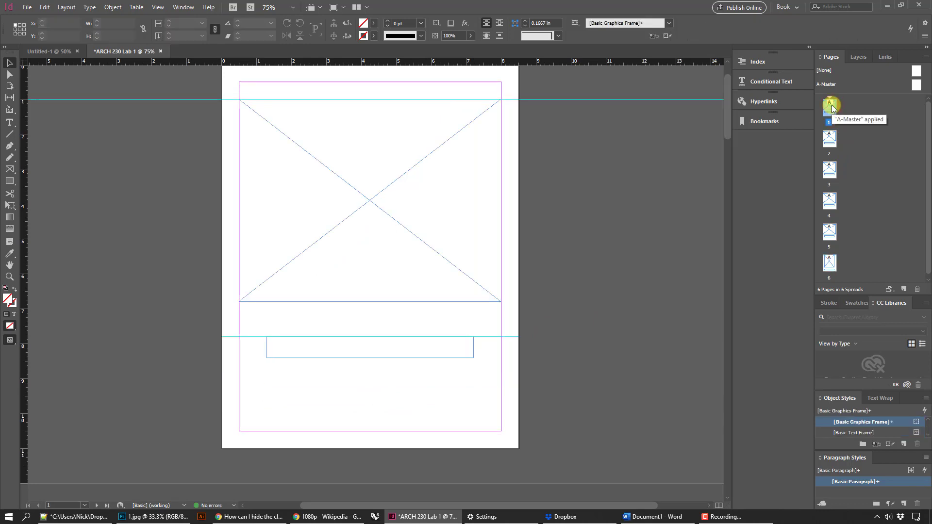
pyautogui.moveTo(832, 108)
pyautogui.mouseDown()
pyautogui.moveTo(825, 271)
pyautogui.moveTo(828, 144)
pyautogui.moveTo(839, 118)
pyautogui.mouseUp()
pyautogui.click(829, 110)
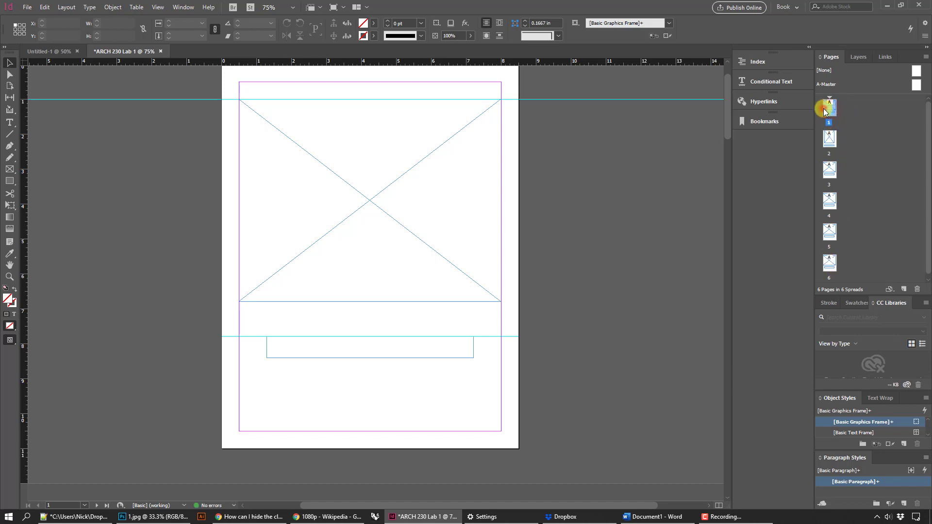
pyautogui.doubleClick(828, 141)
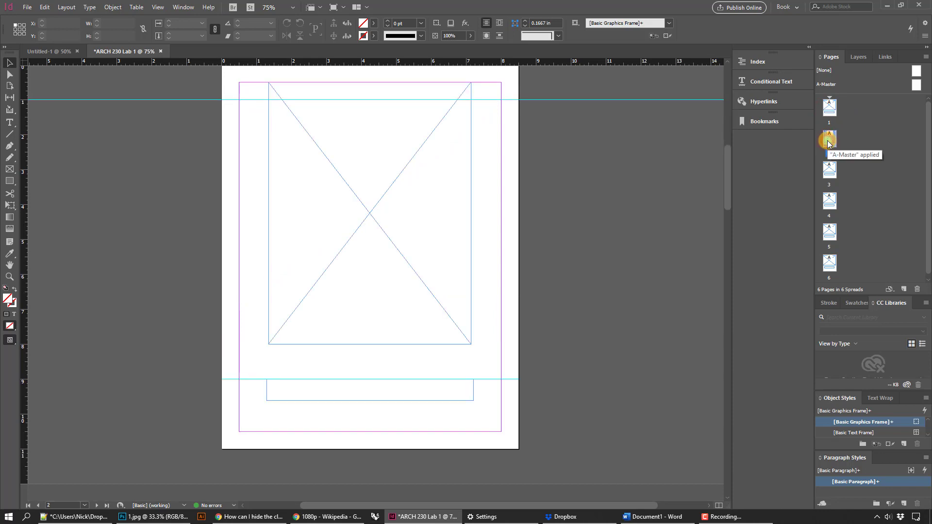
pyautogui.doubleClick(829, 106)
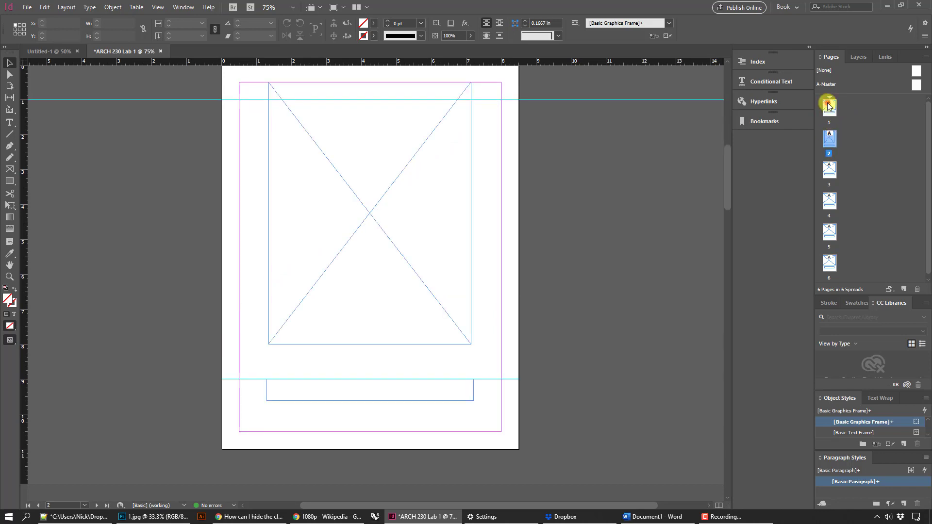
pyautogui.doubleClick(825, 138)
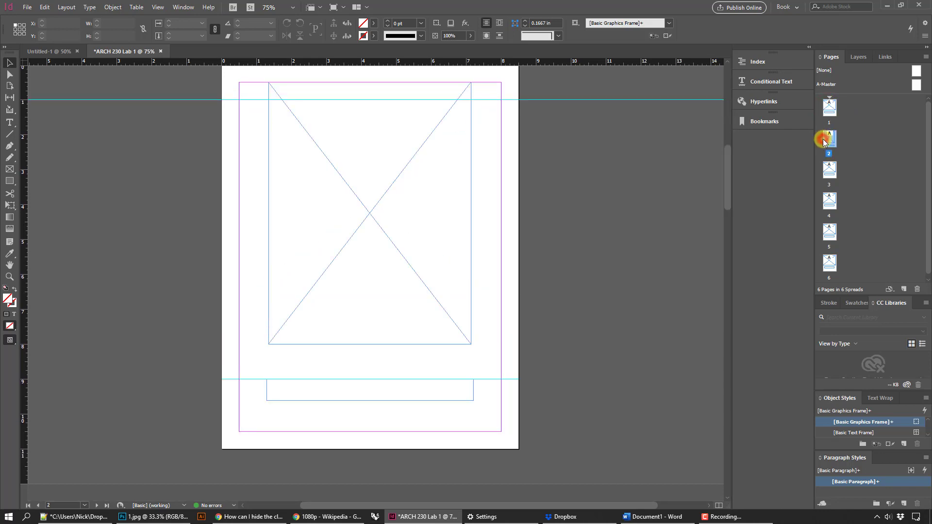
pyautogui.doubleClick(830, 106)
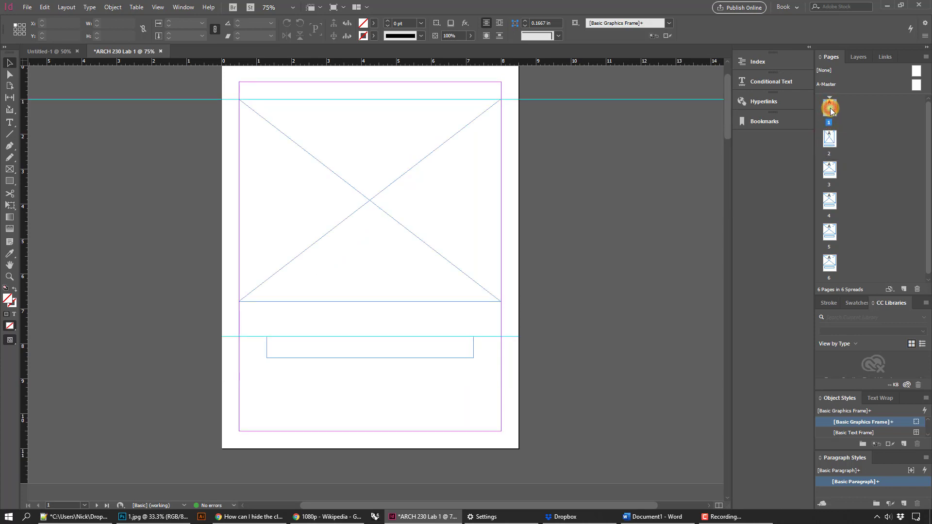
# - Compare the frame layouts of page 1 and page 2, finishing on page 2
pyautogui.doubleClick(829, 138)
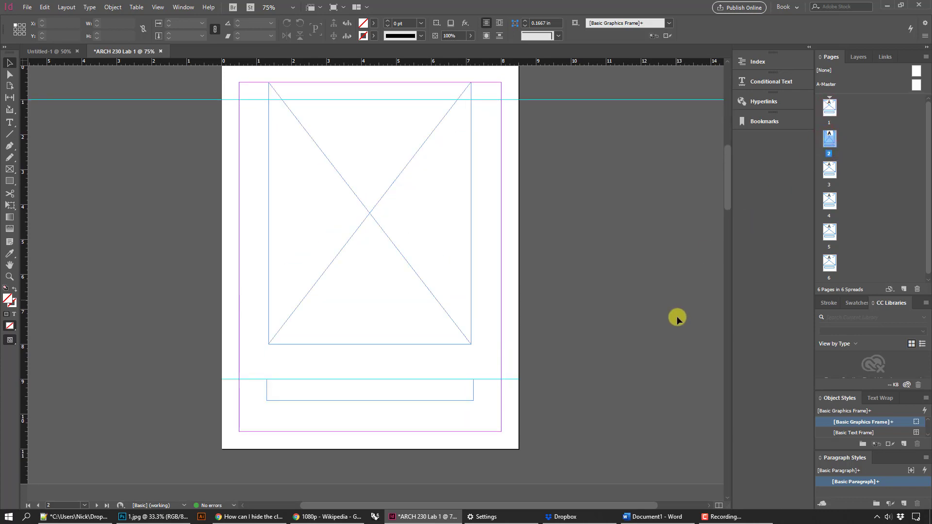
pyautogui.doubleClick(830, 103)
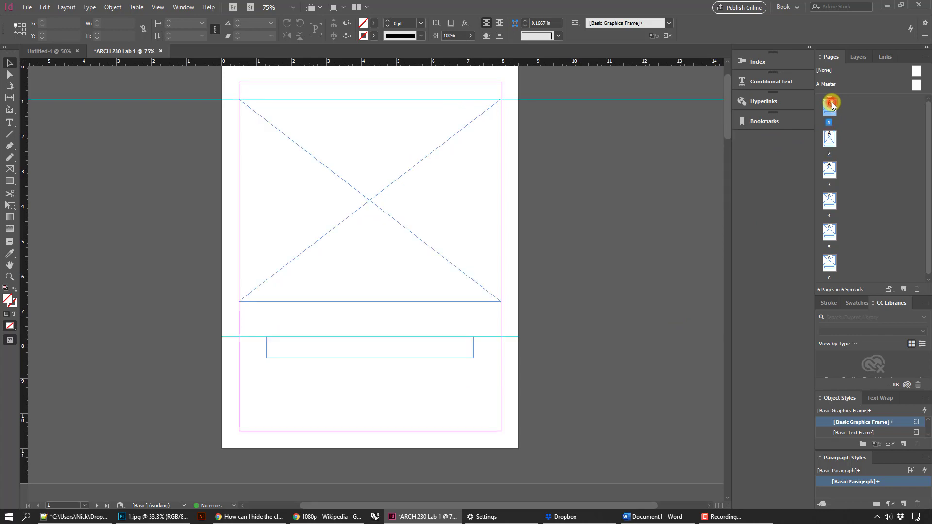
pyautogui.doubleClick(829, 139)
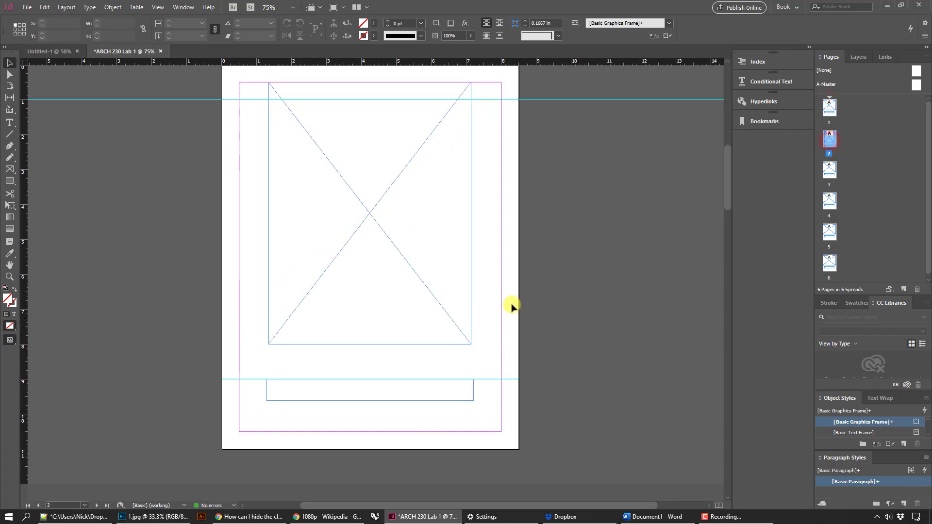
pyautogui.click(471, 268)
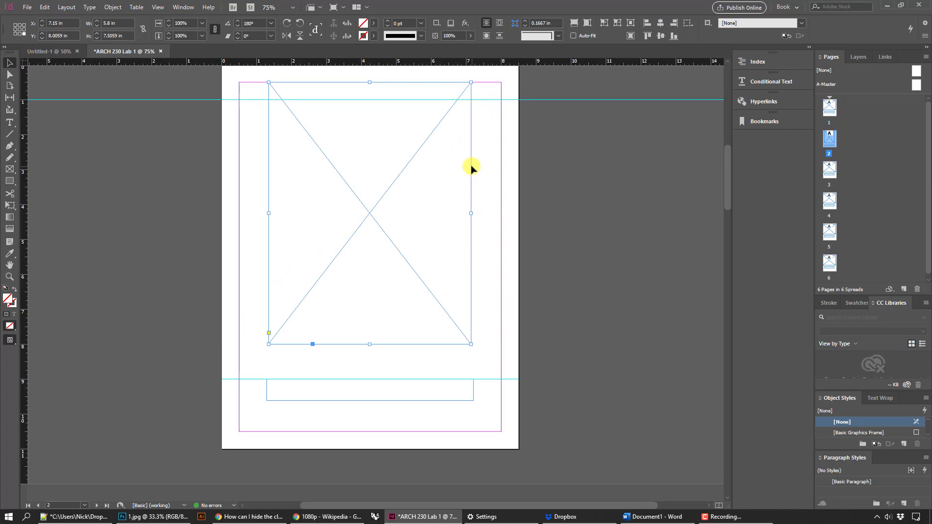
pyautogui.moveTo(471, 166); pyautogui.dragTo(441, 167)
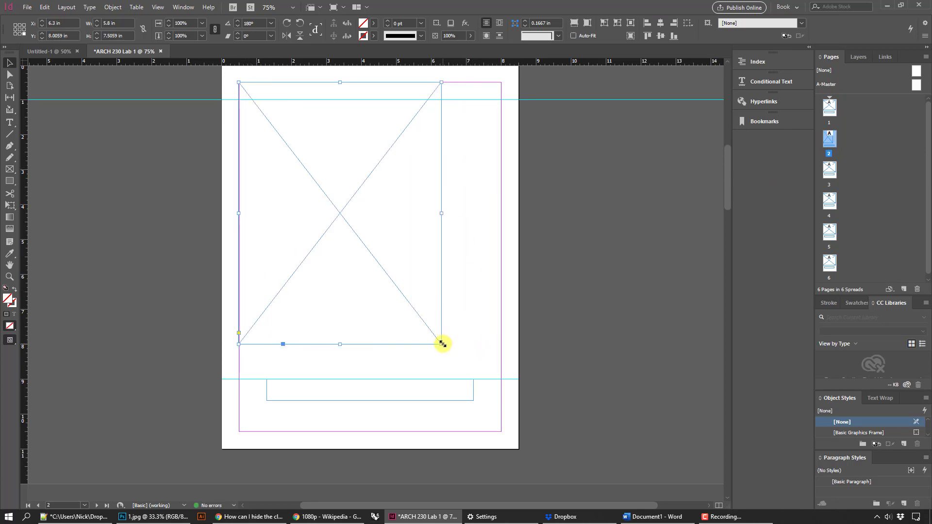
pyautogui.moveTo(443, 344); pyautogui.dragTo(501, 421)
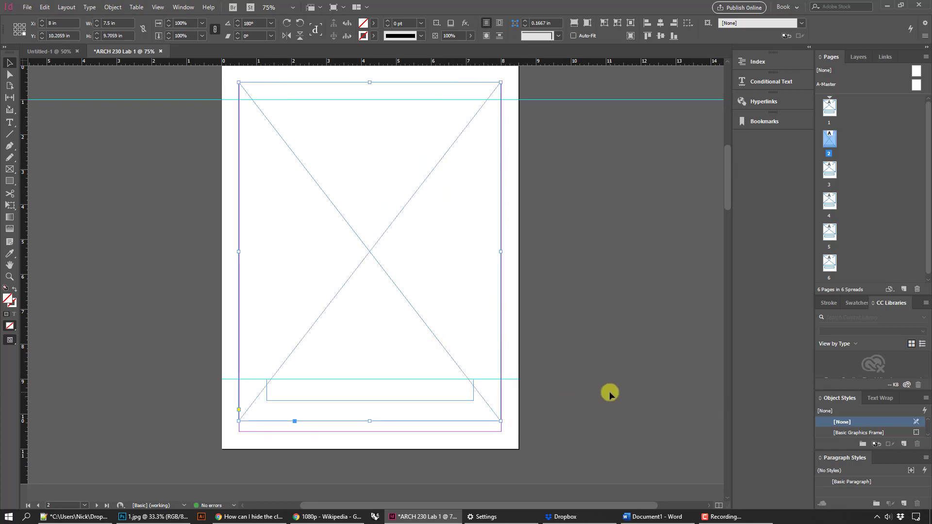
pyautogui.hotkey('ctrl', 'z')
pyautogui.hotkey('ctrl', 'z')
pyautogui.click(674, 268)
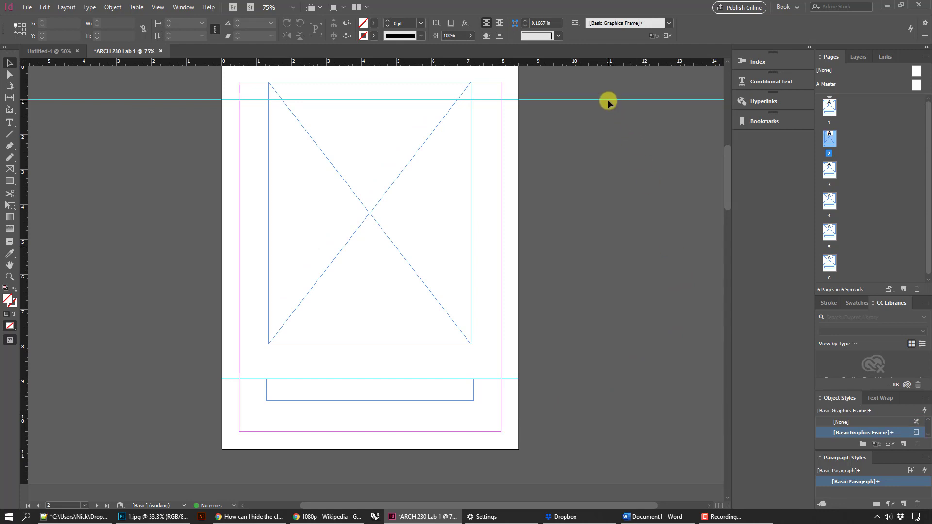
# - Move page 2's upper horizontal guide up to the top margin at 0.5 in, and check it against page 1
pyautogui.moveTo(608, 100); pyautogui.dragTo(613, 83)
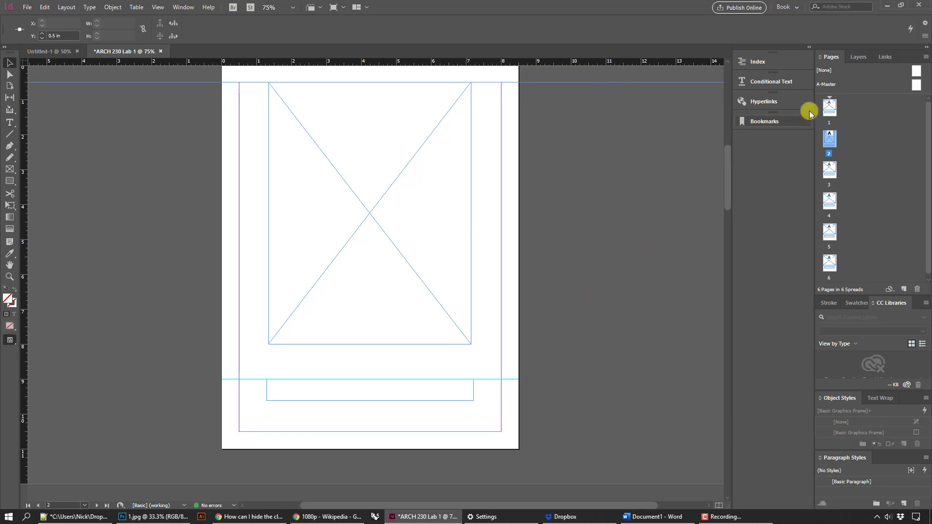
pyautogui.doubleClick(829, 102)
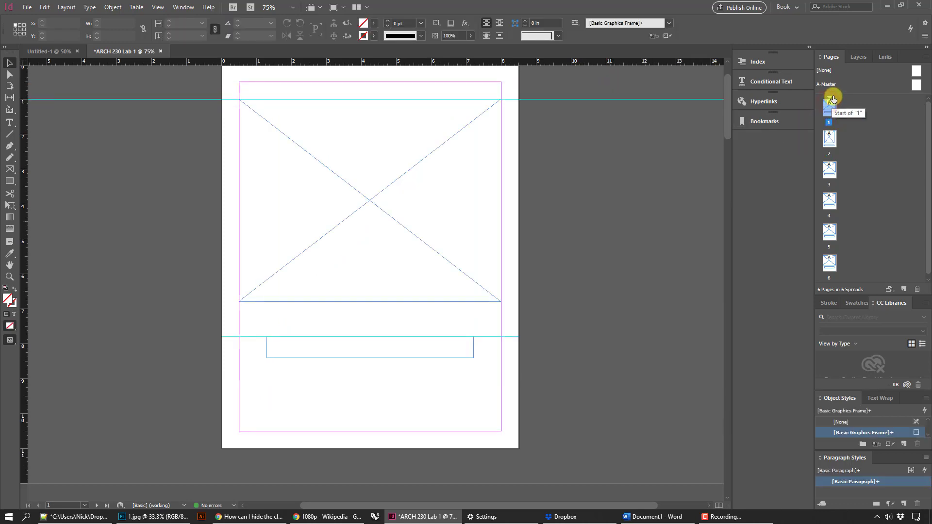
pyautogui.moveTo(833, 99); pyautogui.dragTo(832, 115)
pyautogui.doubleClick(830, 139)
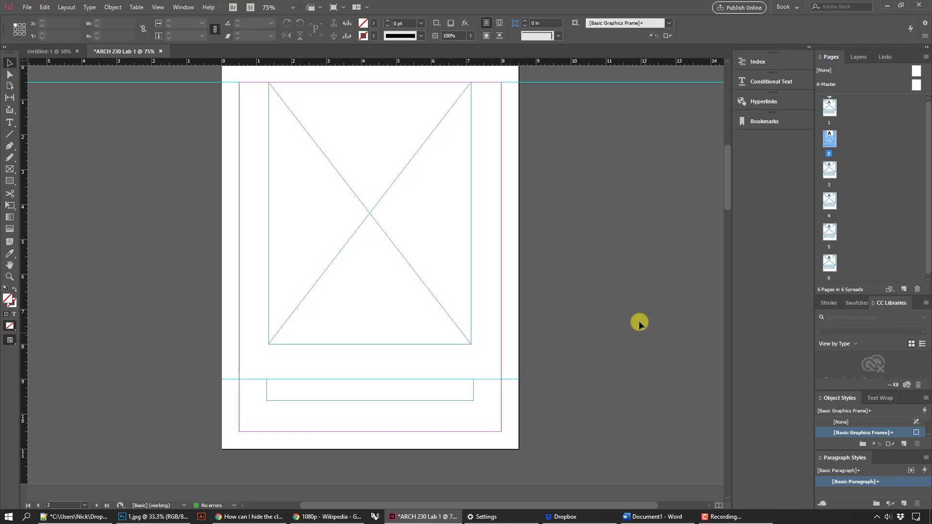
# - Switch to Photoshop and crop 1.jpg with the 8.5 x 11 in 300 ppi preset
pyautogui.click(167, 517)
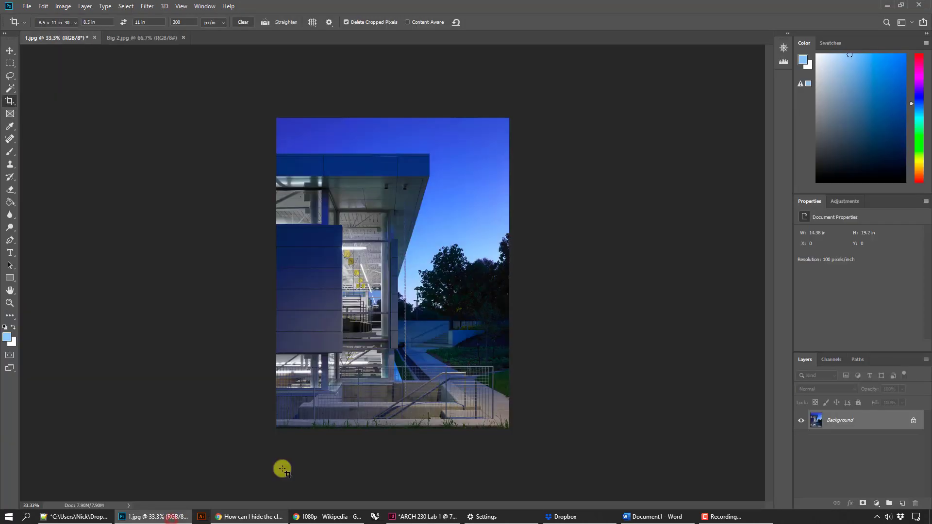
pyautogui.click(10, 100)
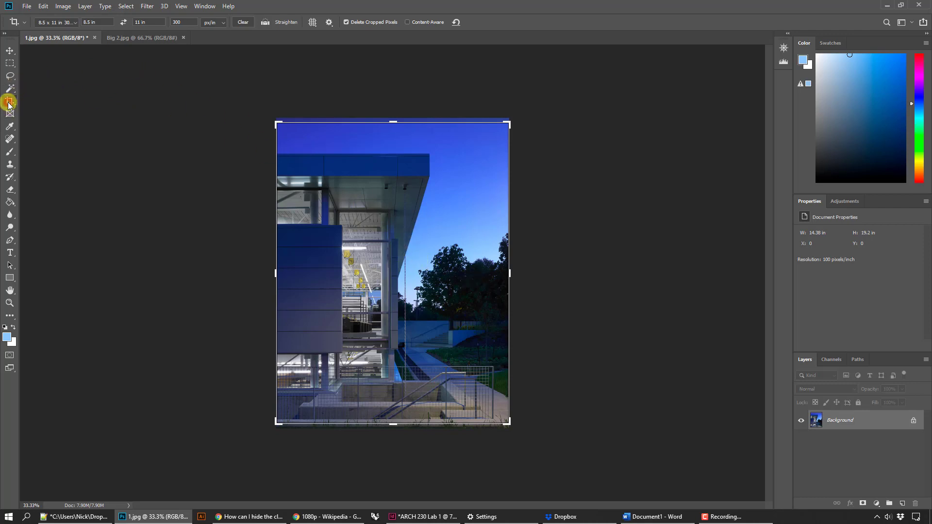
pyautogui.click(74, 23)
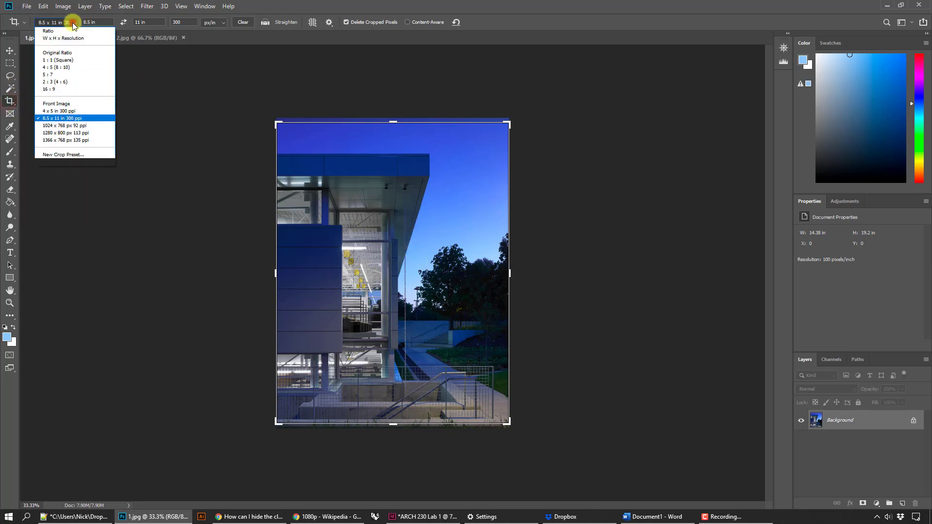
pyautogui.click(65, 120)
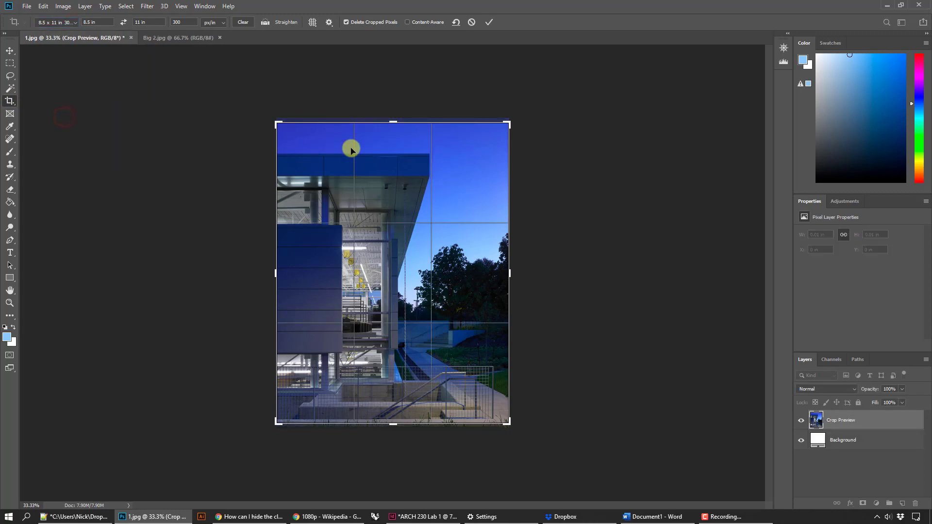
pyautogui.click(489, 22)
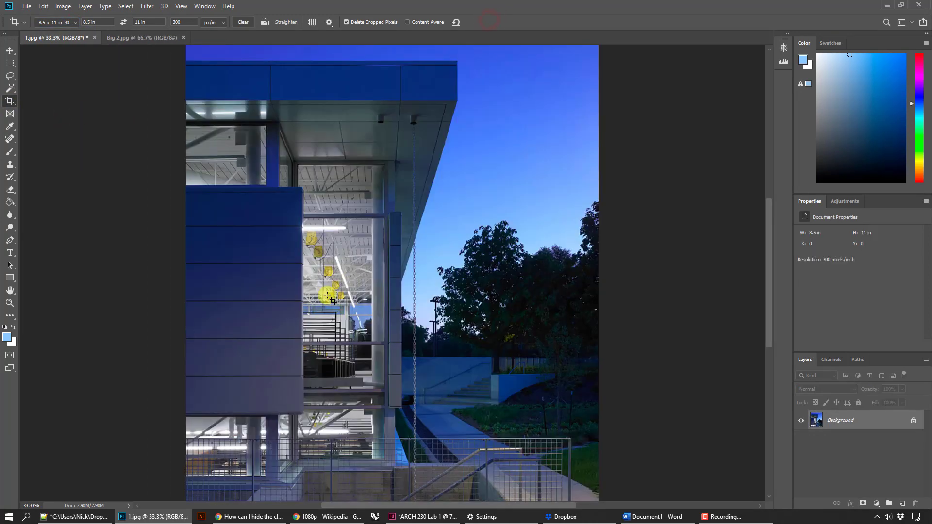
pyautogui.click(447, 288)
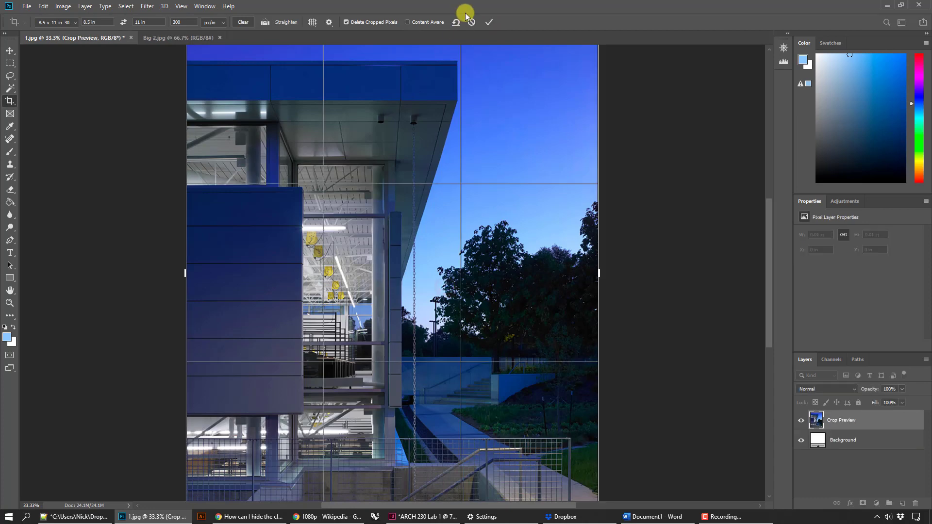
# - Save the cropped photo as a JPEG named 1-cropped in the Miro demo images folder
pyautogui.click(9, 304)
pyautogui.keyDown('alt'); pyautogui.click(154, 257); pyautogui.keyUp('alt')
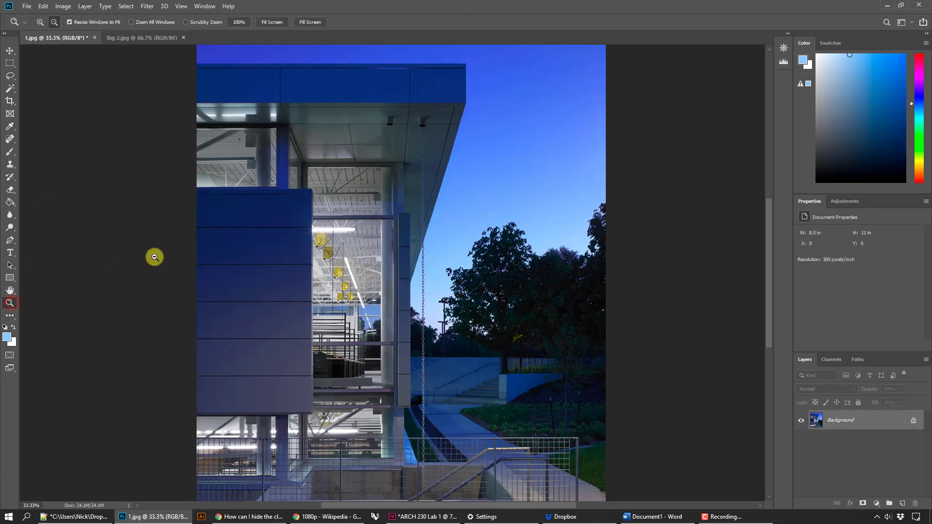
pyautogui.keyDown('alt'); pyautogui.click(461, 246); pyautogui.keyUp('alt')
pyautogui.moveTo(494, 244); pyautogui.dragTo(454, 234)
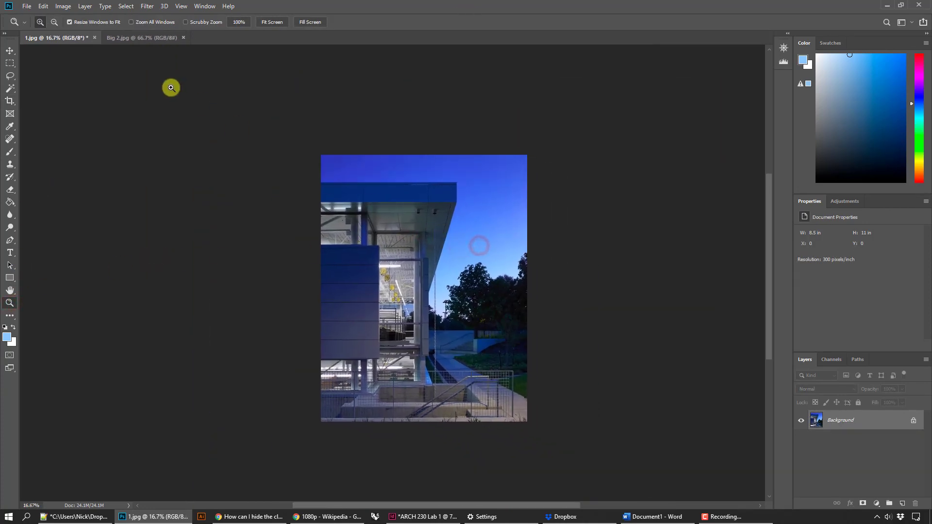
pyautogui.click(26, 6)
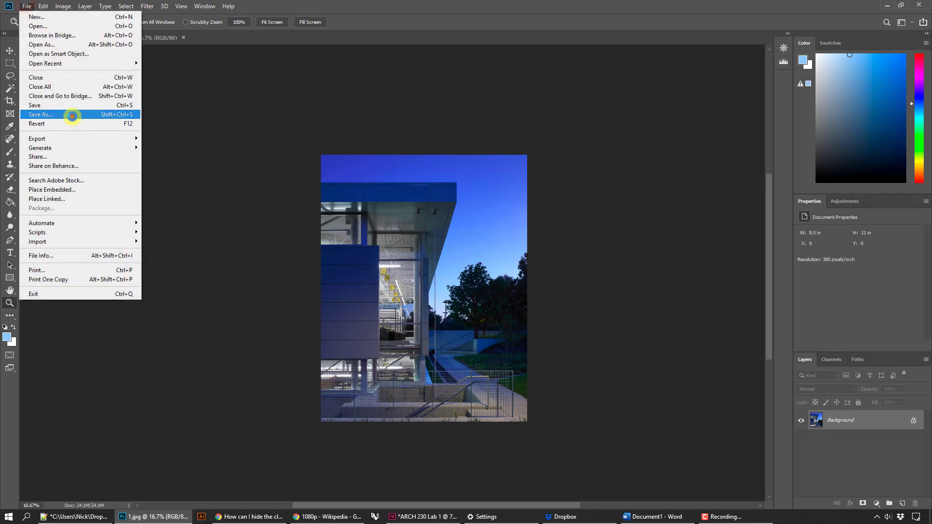
pyautogui.click(68, 115)
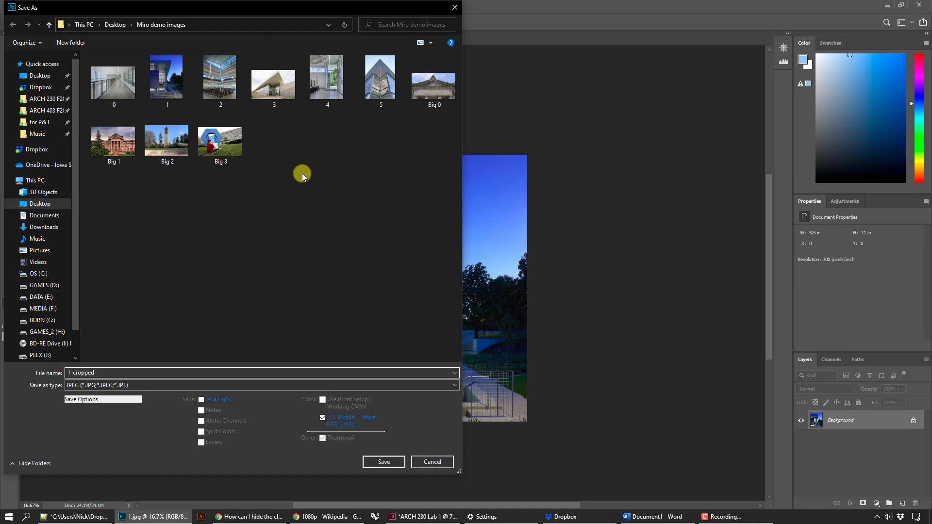
pyautogui.click(394, 463)
pyautogui.click(517, 130)
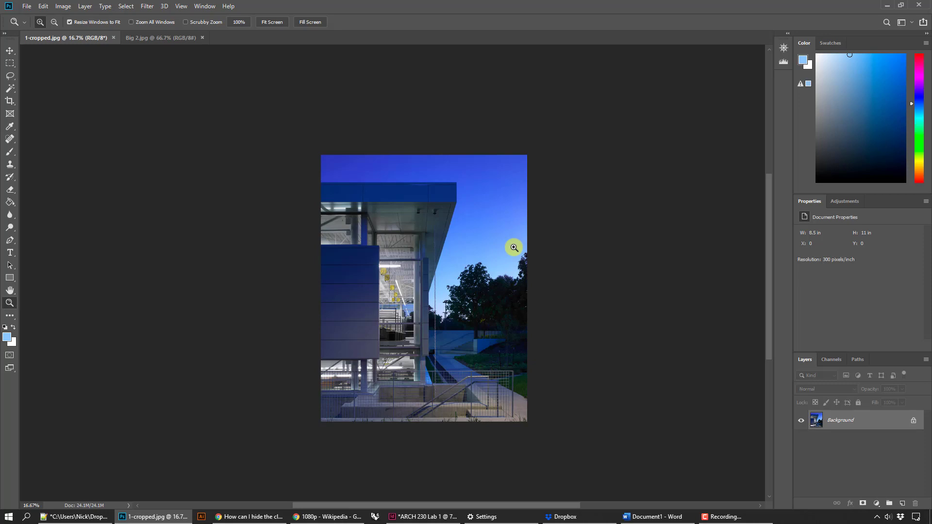
# - Switch to InDesign and place the 1-cropped image into the large picture frame on page 2
pyautogui.click(454, 514)
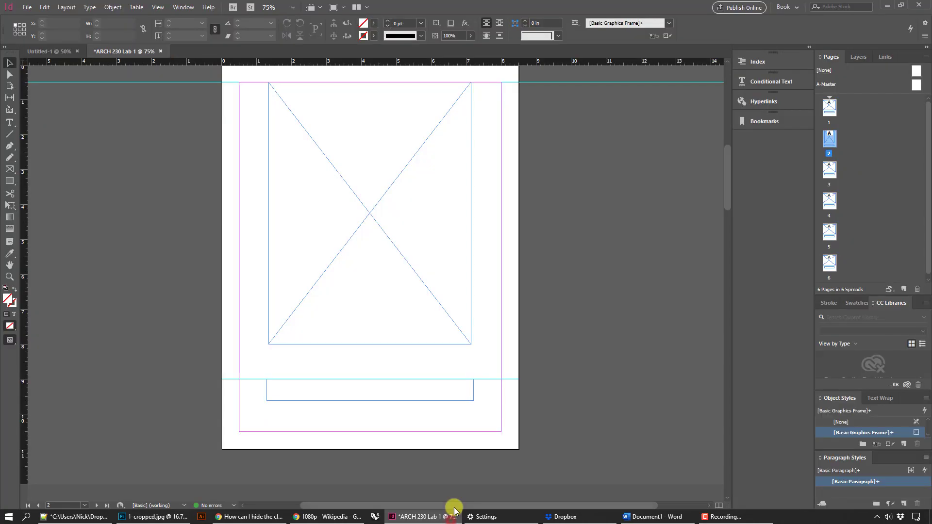
pyautogui.scroll(3, 335, 195)
pyautogui.scroll(-2, 349, 272)
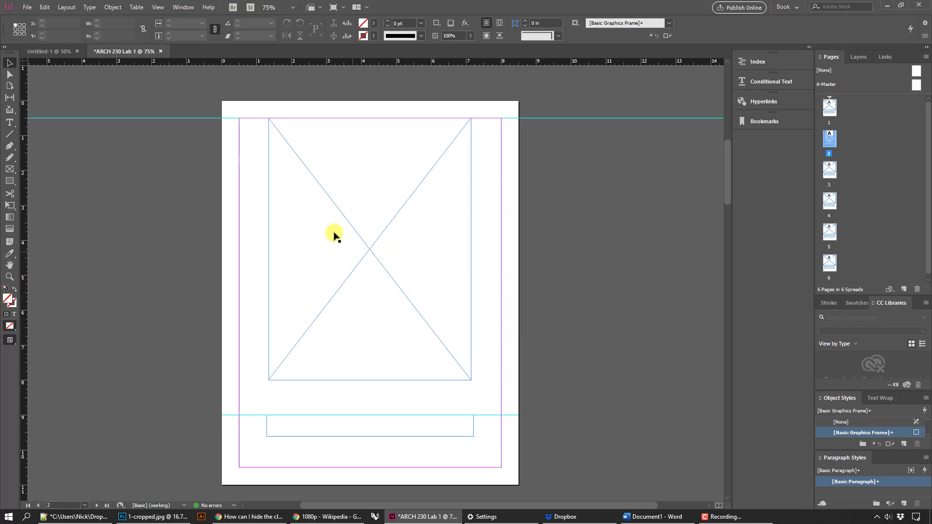
pyautogui.click(337, 202)
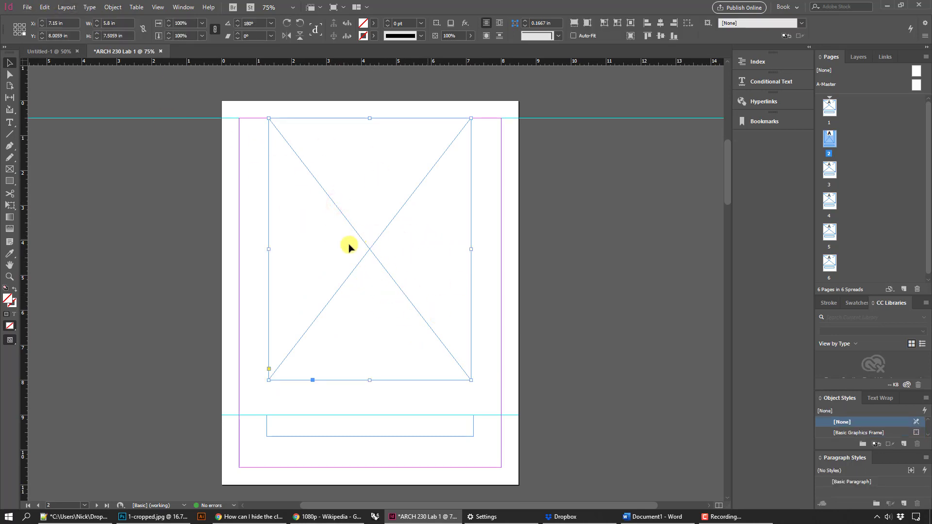
pyautogui.click(27, 7)
pyautogui.click(53, 144)
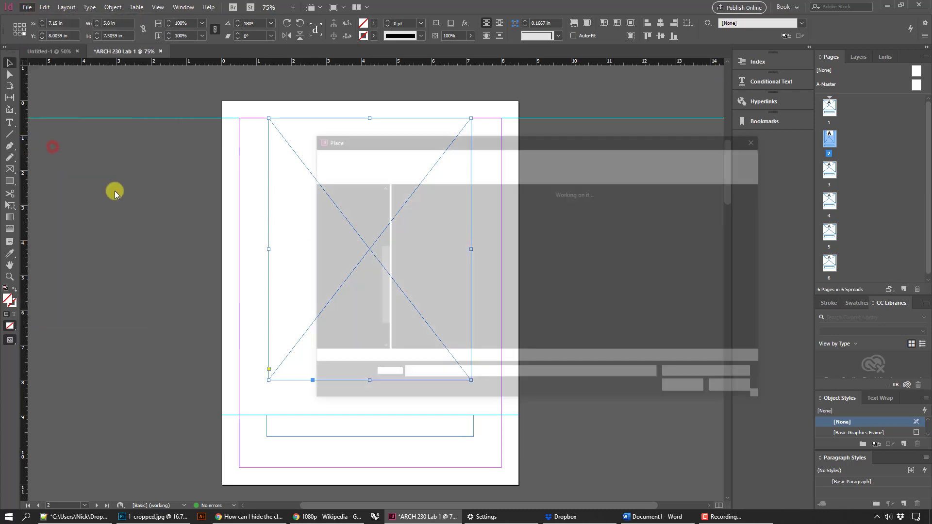
pyautogui.doubleClick(465, 218)
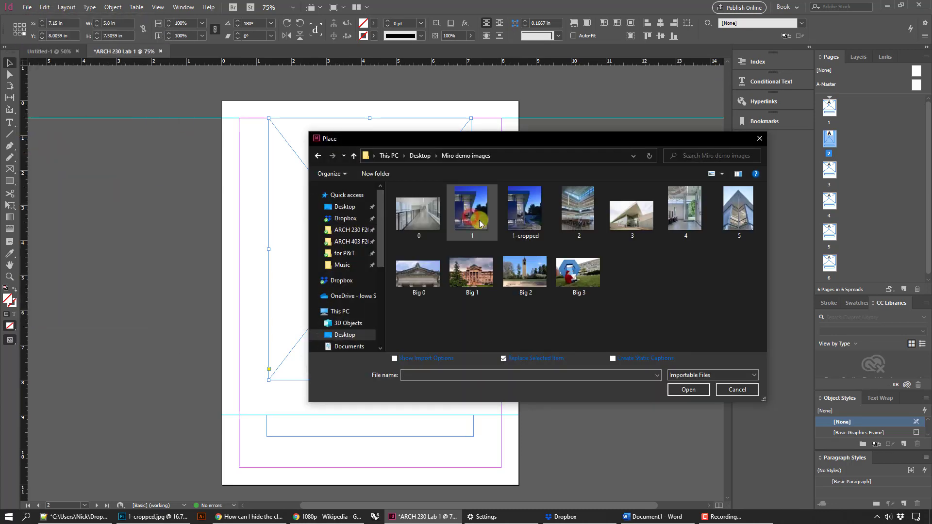
pyautogui.click(527, 218)
pyautogui.click(689, 389)
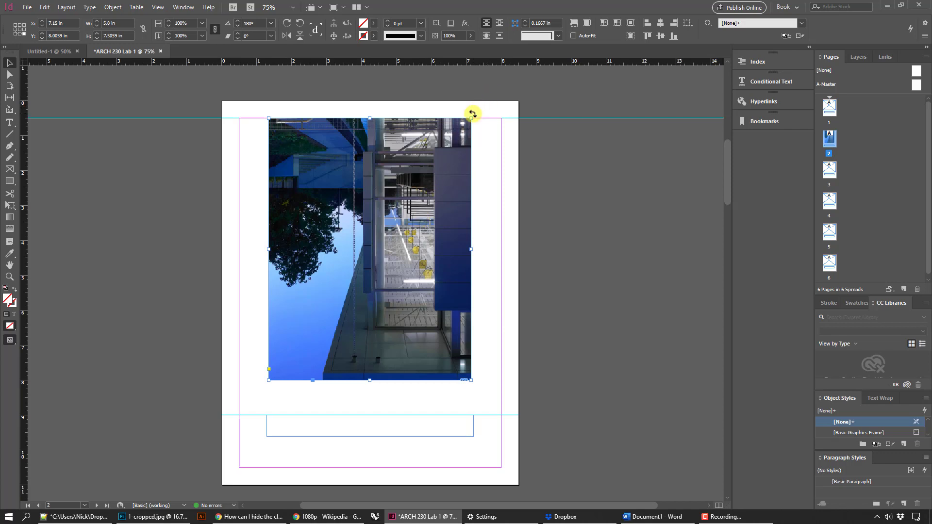
# - Rotate the picture frame on page 2 by 180° so its rotation angle is 0°
pyautogui.moveTo(472, 113); pyautogui.dragTo(319, 366)
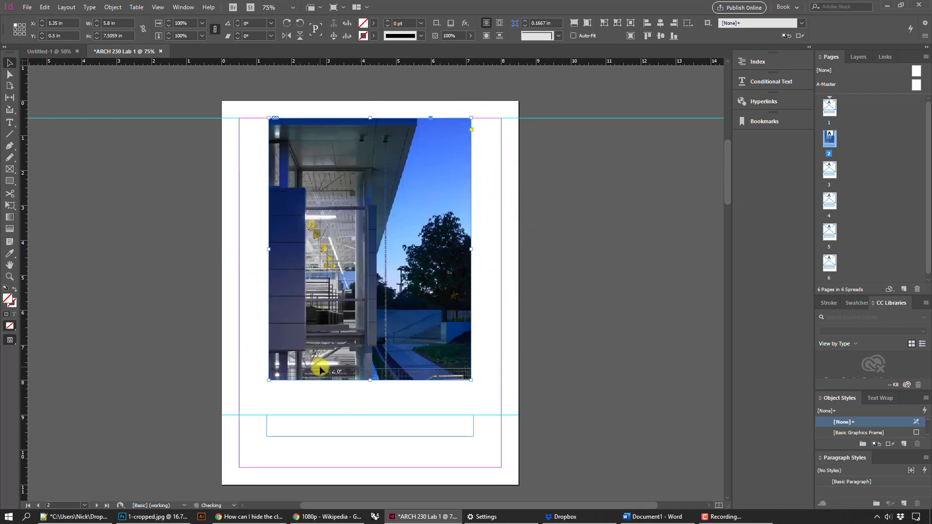
pyautogui.click(602, 286)
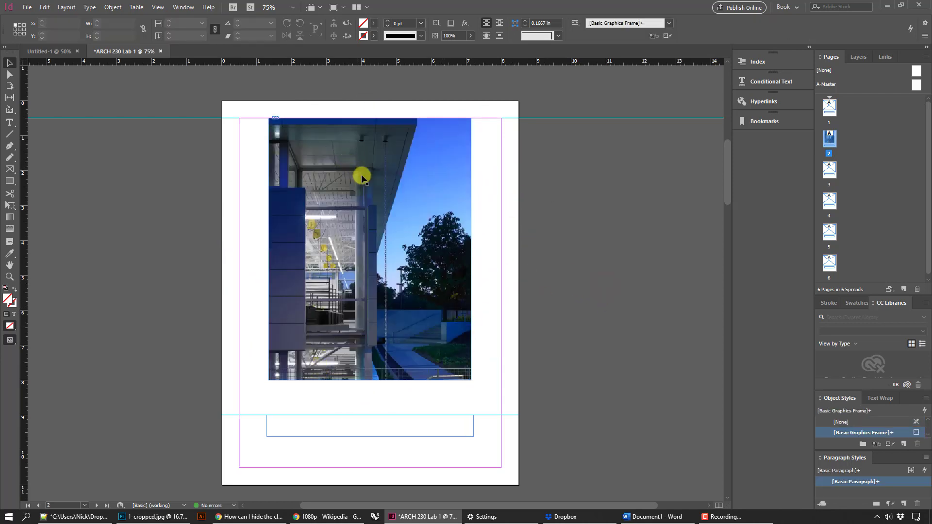
pyautogui.click(412, 204)
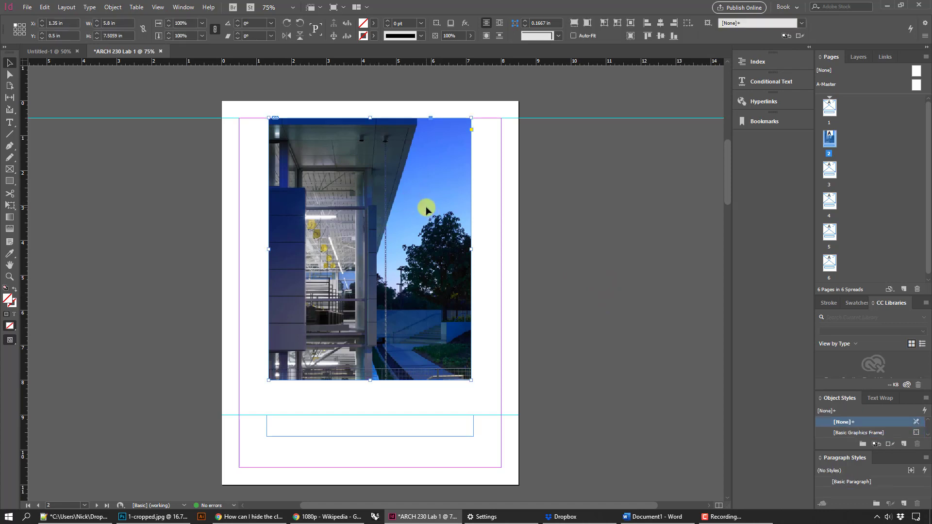
pyautogui.click(426, 206)
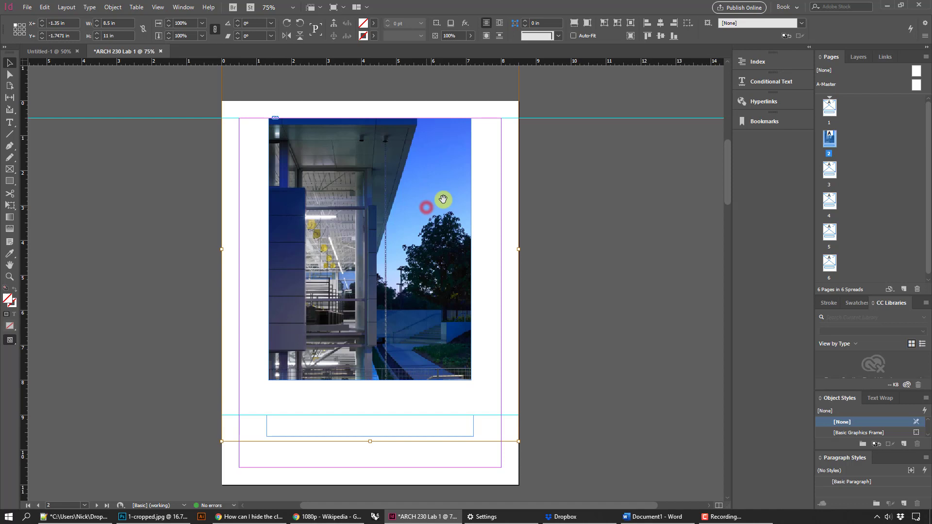
pyautogui.click(639, 194)
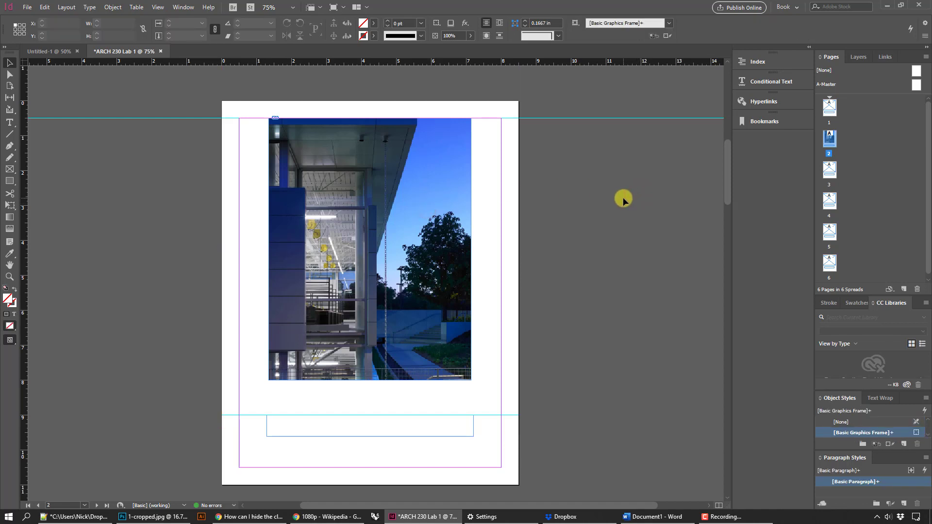
pyautogui.click(346, 152)
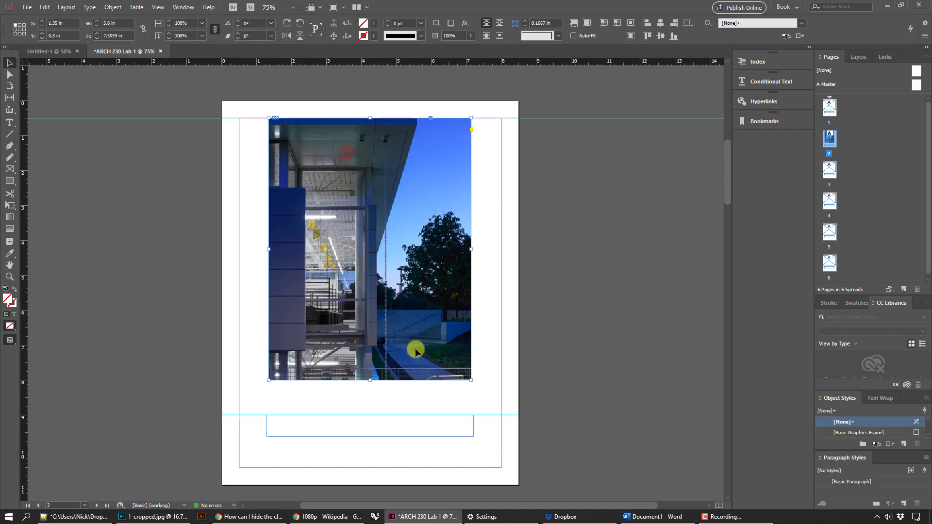
pyautogui.click(581, 302)
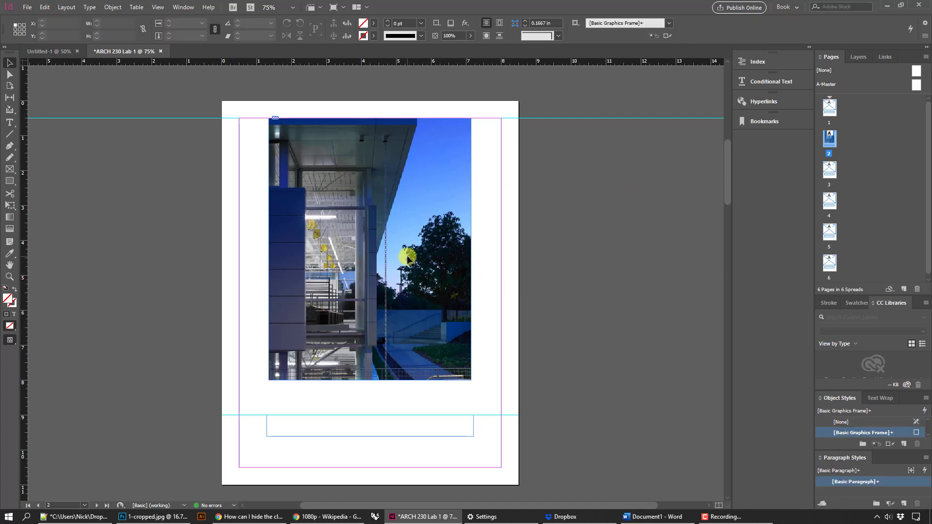
# - Switch to Photoshop, paint a pink squiggle down the middle of 1-cropped.jpg with the Brush tool, and save the file
pyautogui.click(27, 7)
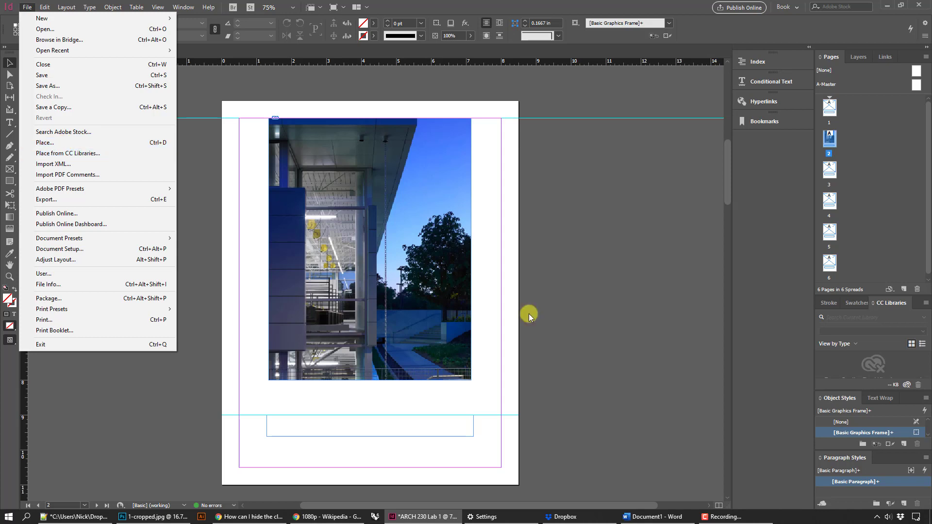
pyautogui.click(564, 319)
pyautogui.click(161, 519)
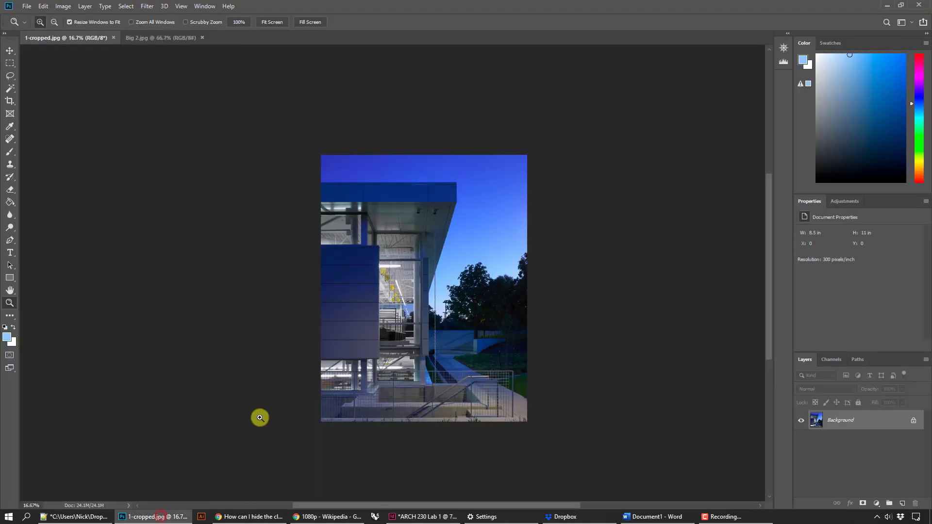
pyautogui.click(8, 153)
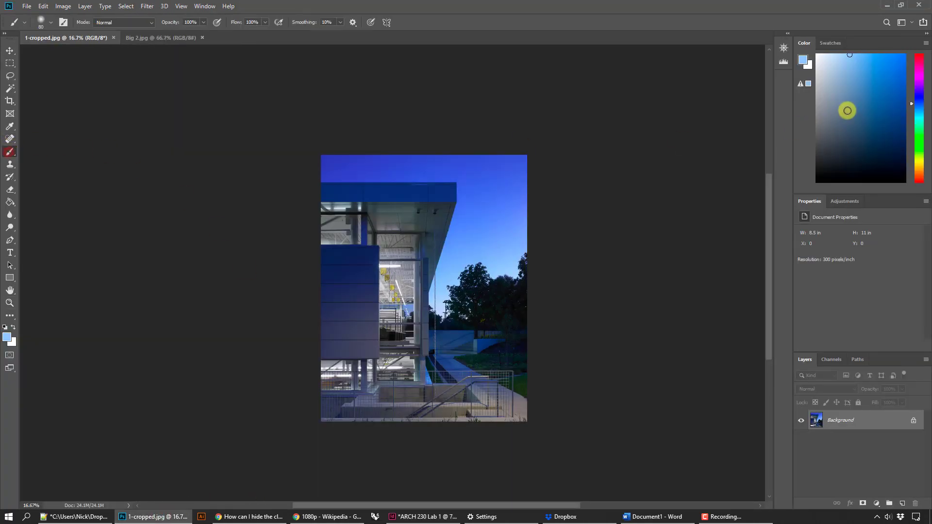
pyautogui.click(915, 55)
pyautogui.moveTo(457, 221)
pyautogui.mouseDown()
pyautogui.moveTo(441, 359)
pyautogui.moveTo(396, 402)
pyautogui.mouseUp()
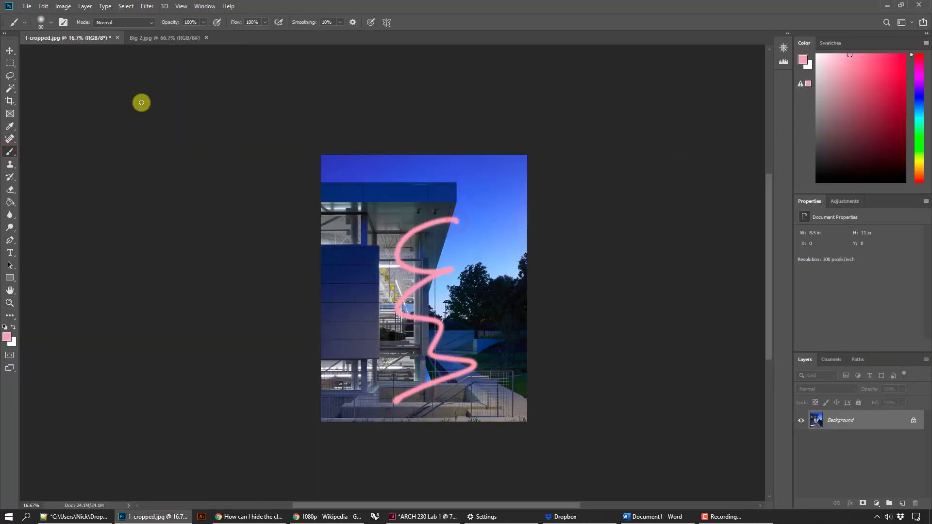
pyautogui.click(27, 5)
pyautogui.click(60, 104)
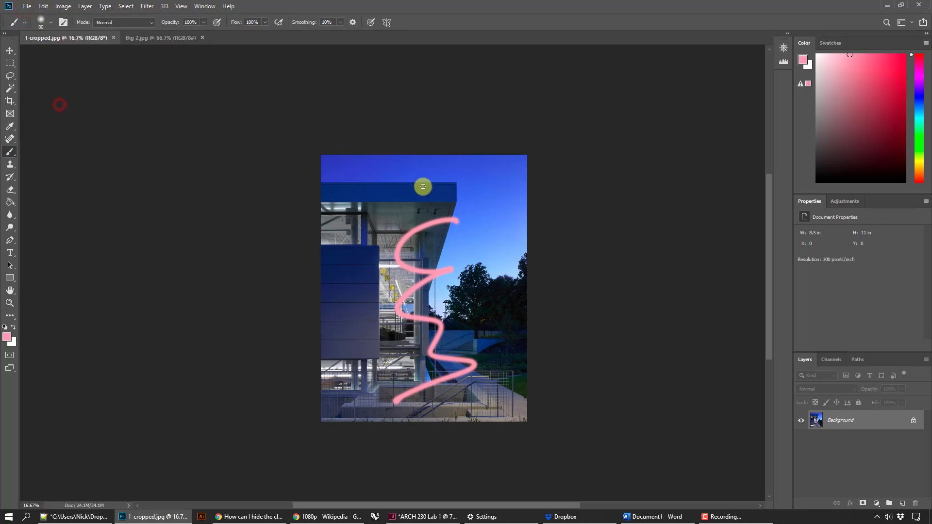
# - Switch to InDesign and update the modified 1-cropped.jpg link in the picture frame on page 2
pyautogui.click(439, 517)
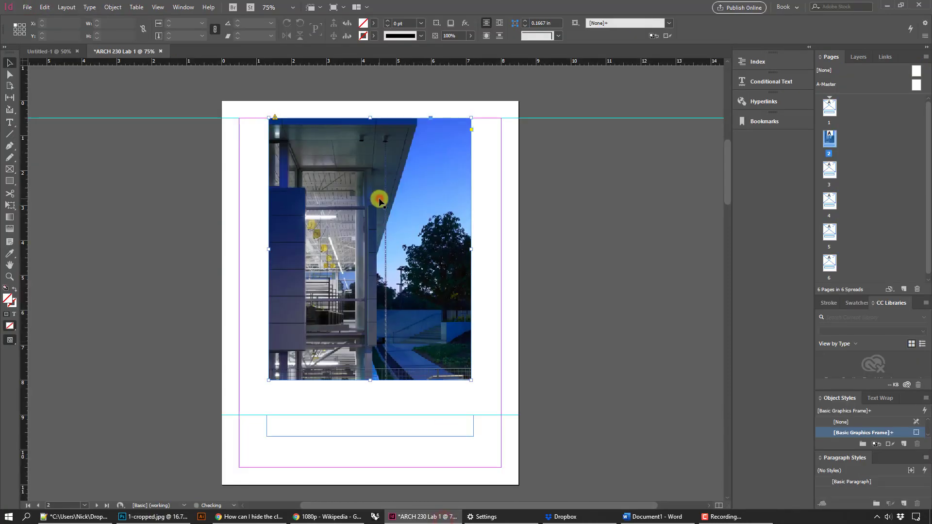
pyautogui.click(298, 134)
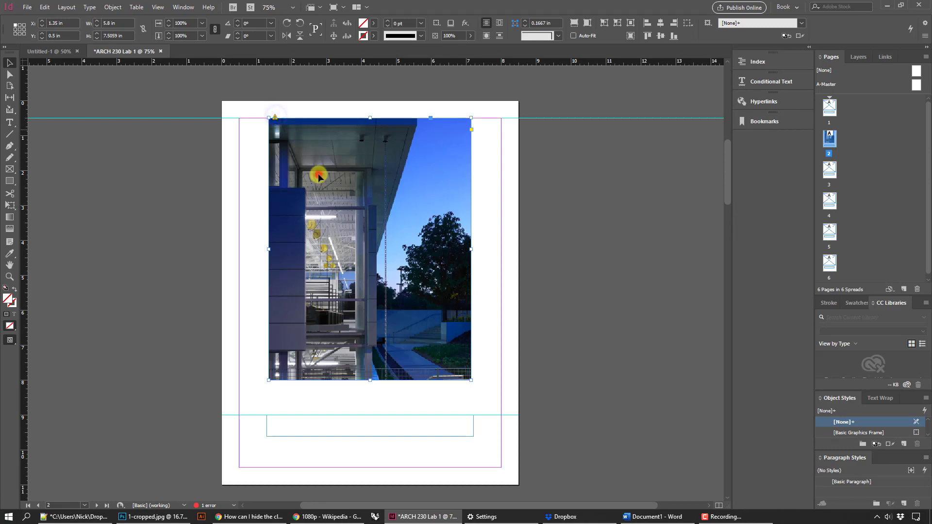
pyautogui.press('v')
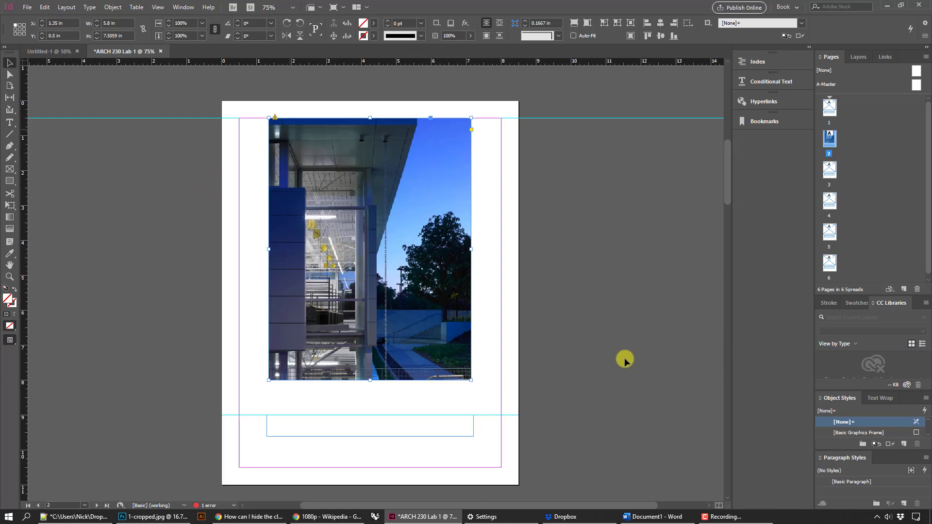
pyautogui.click(432, 242)
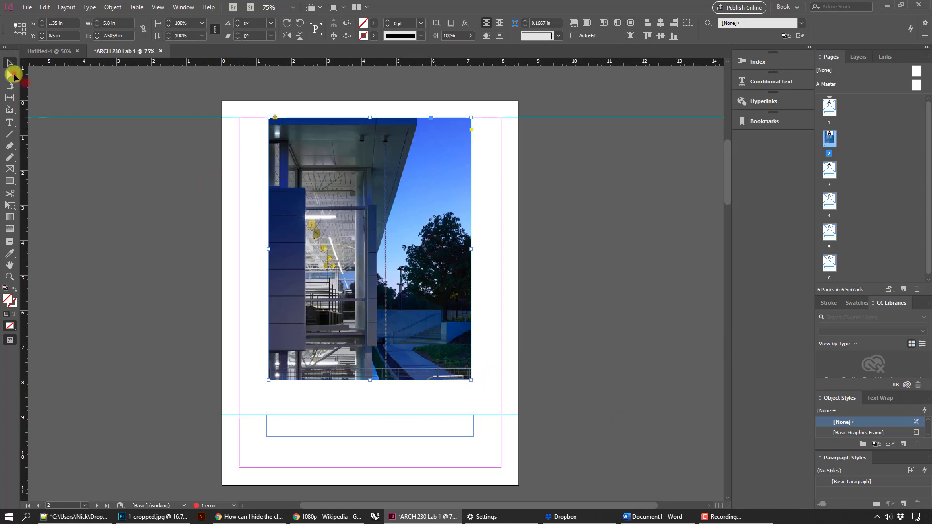
pyautogui.click(11, 75)
pyautogui.click(311, 195)
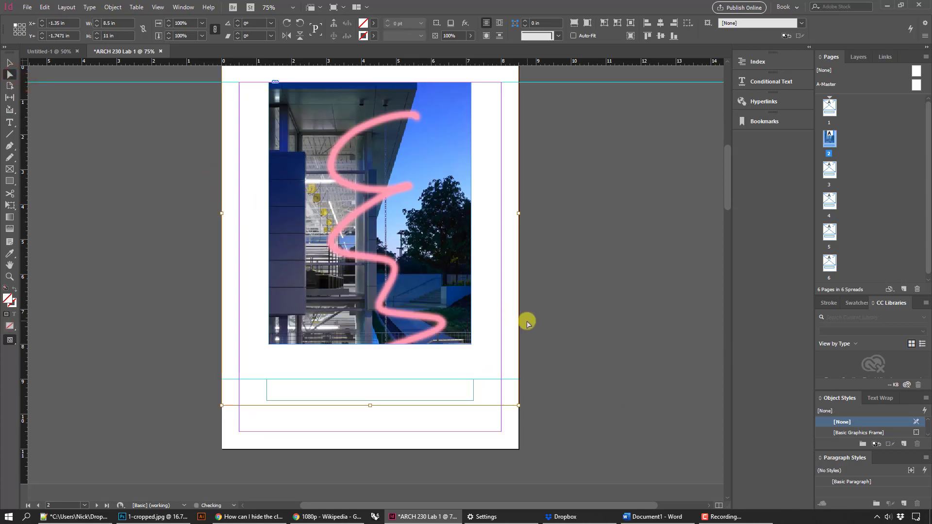
pyautogui.scroll(4, 528, 322)
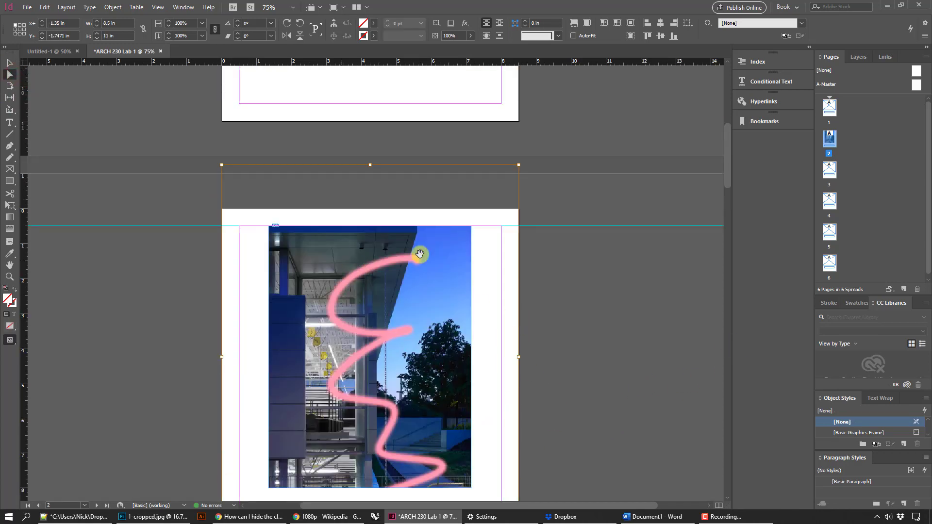
pyautogui.scroll(-2, 416, 254)
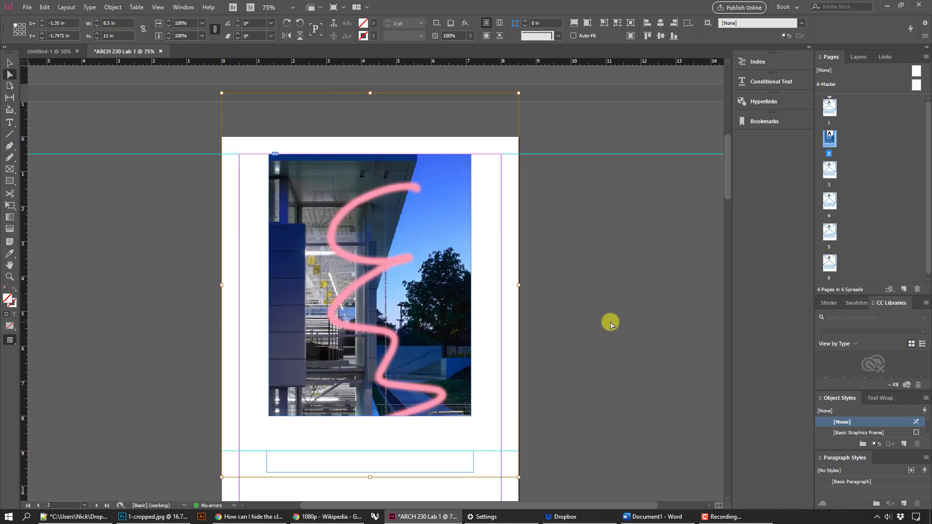
pyautogui.scroll(-2, 612, 324)
pyautogui.click(610, 324)
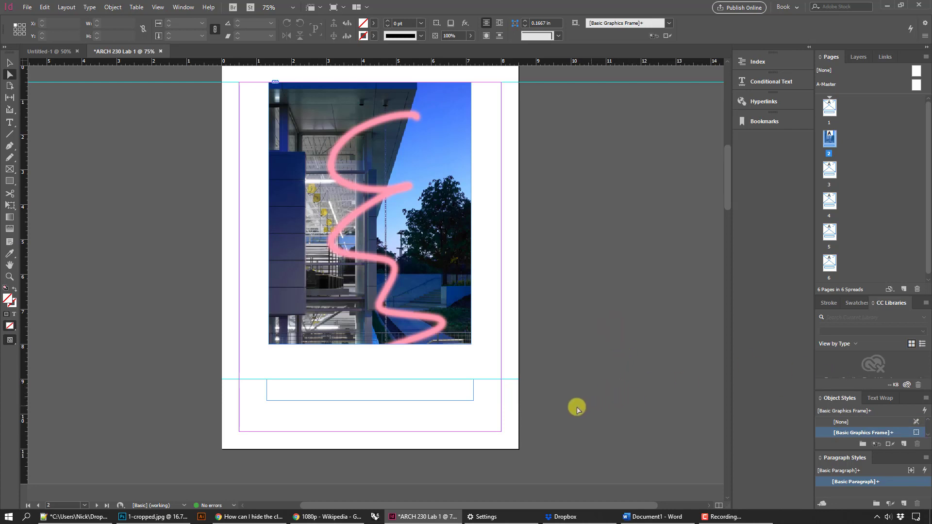
# - Switch to Photoshop, undo the pink brush stroke on 1-cropped.jpg, and save the file
pyautogui.click(165, 517)
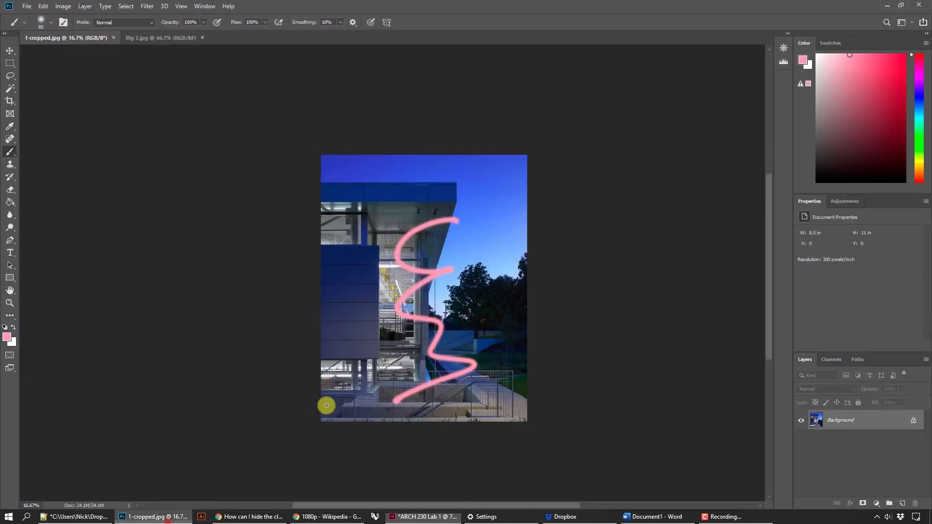
pyautogui.click(42, 6)
pyautogui.click(46, 17)
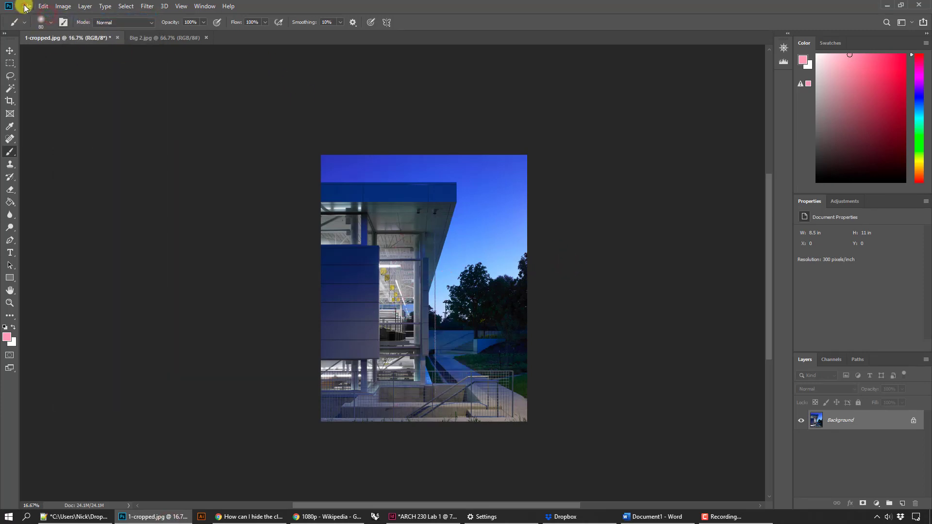
pyautogui.click(27, 6)
pyautogui.click(52, 105)
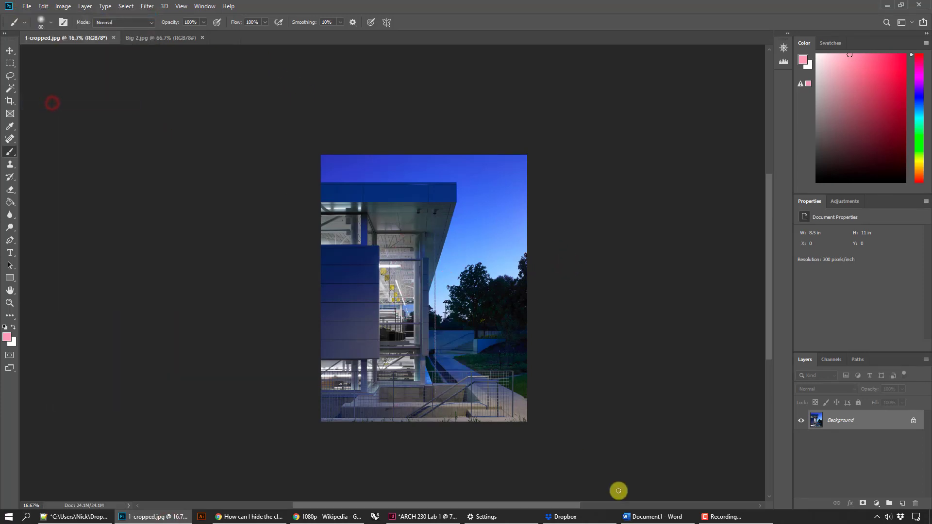
# - Return to InDesign and update the page 2 image link again from the newly saved 1-cropped.jpg
pyautogui.click(423, 517)
pyautogui.click(365, 205)
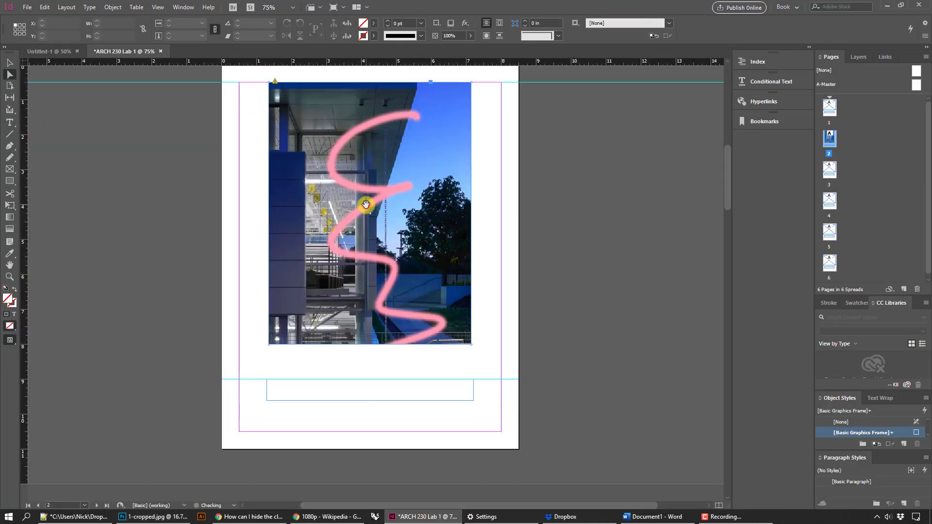
pyautogui.rightClick(305, 113)
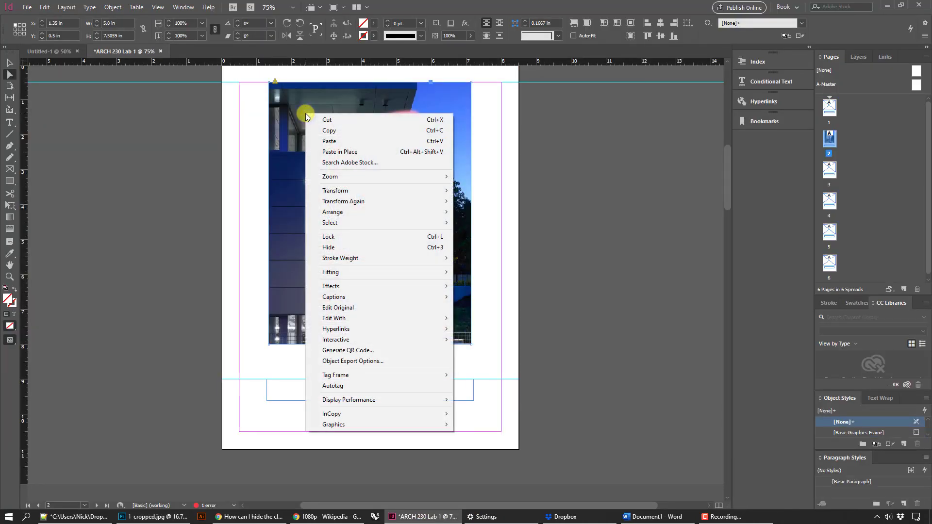
pyautogui.click(275, 82)
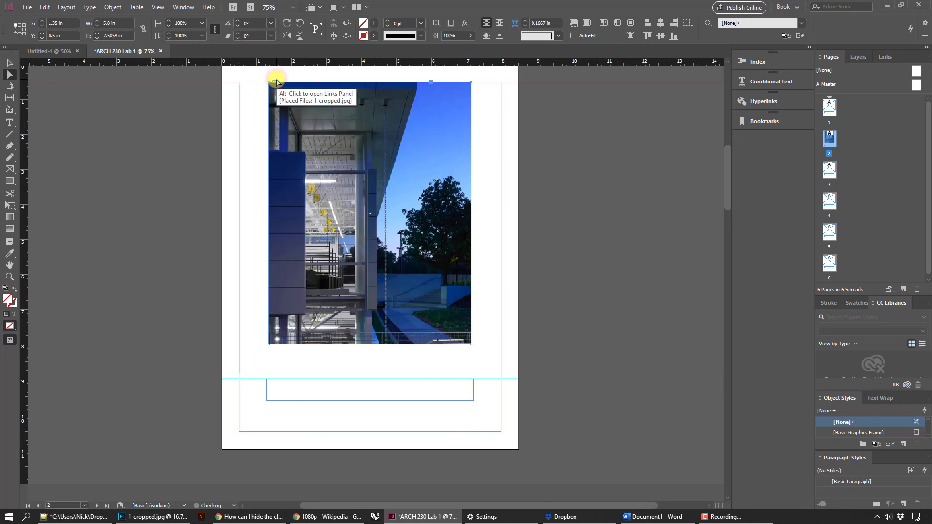
pyautogui.click(578, 214)
# - Try fitting the image to its page 2 picture frame with Fill Frame Proportionally
pyautogui.scroll(3, 604, 284)
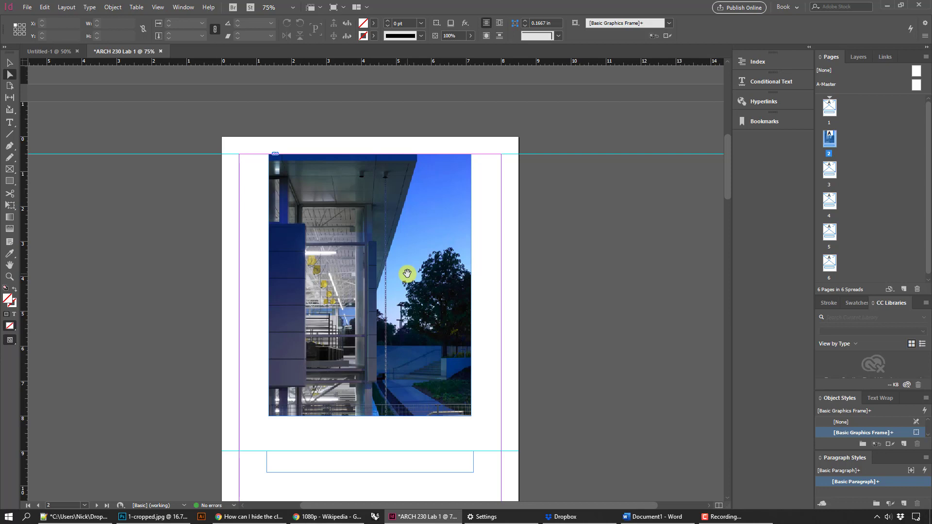
pyautogui.scroll(-1, 437, 271)
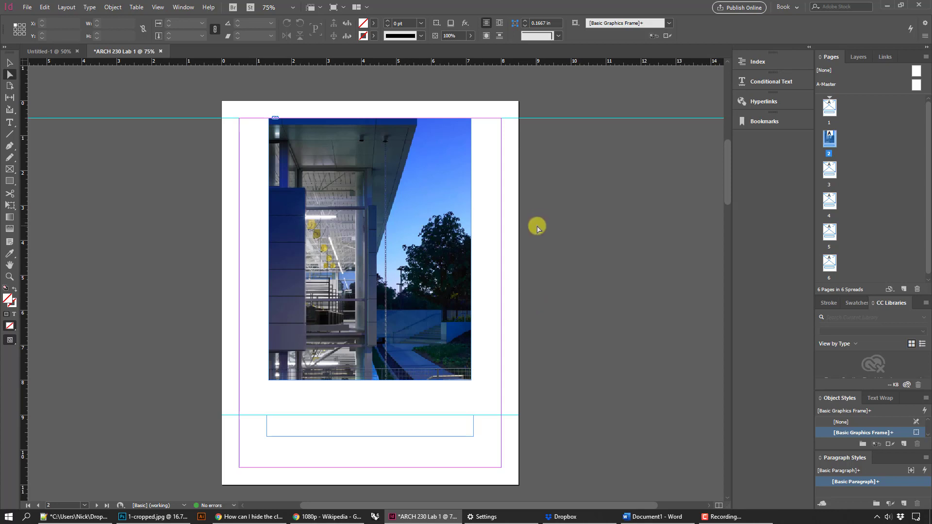
pyautogui.click(406, 229)
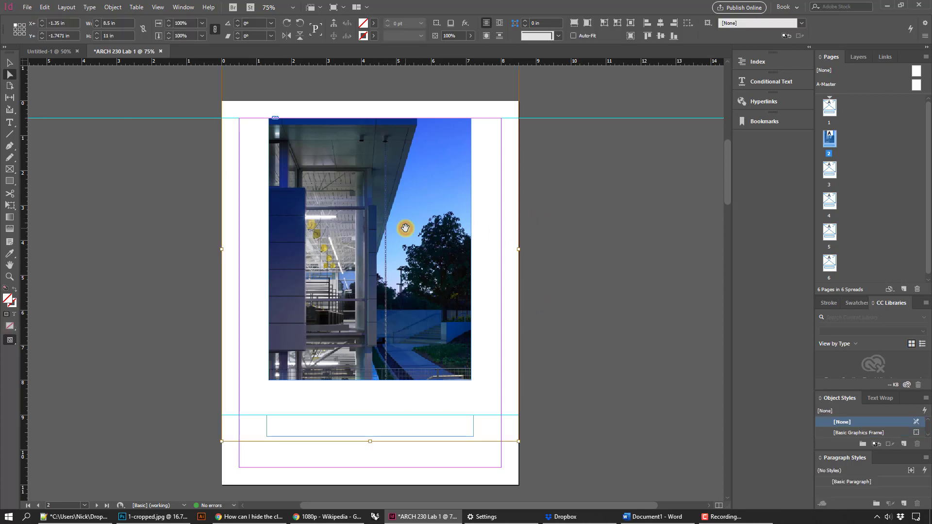
pyautogui.rightClick(379, 226)
pyautogui.moveTo(424, 354)
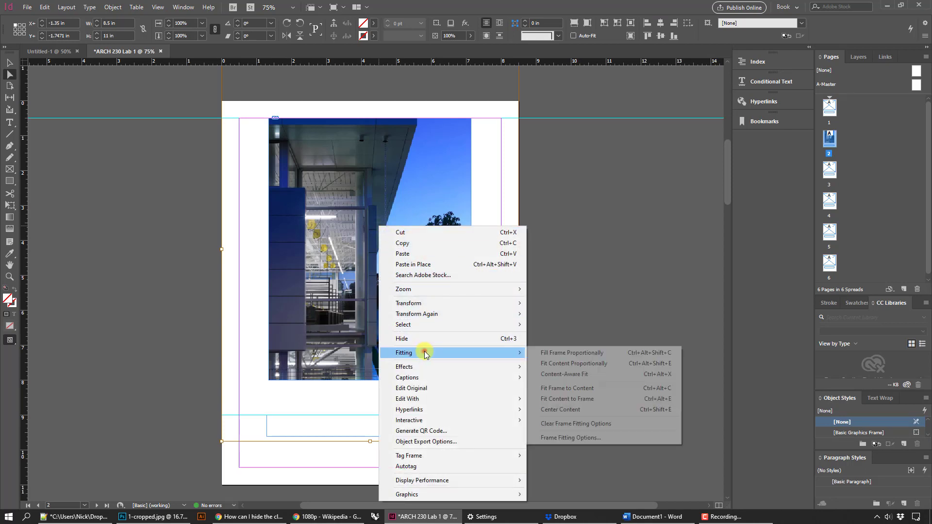
pyautogui.click(552, 354)
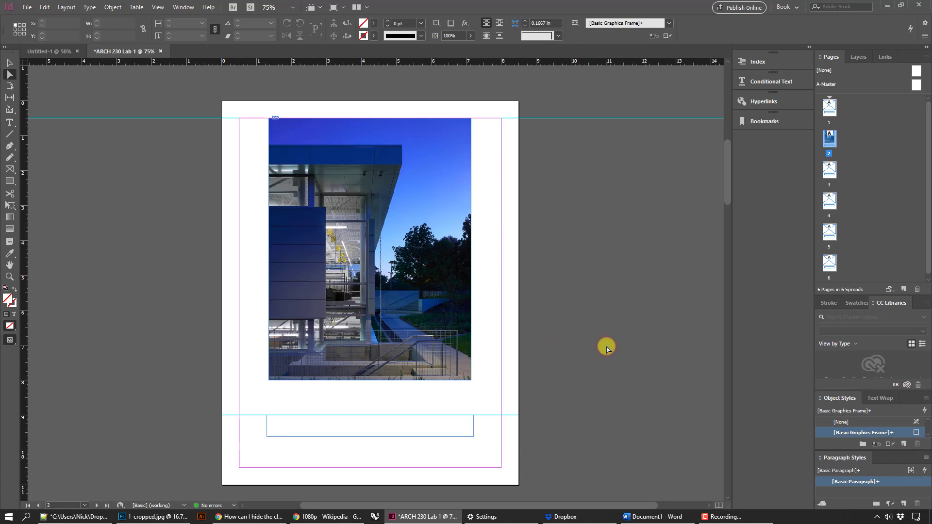
pyautogui.click(414, 281)
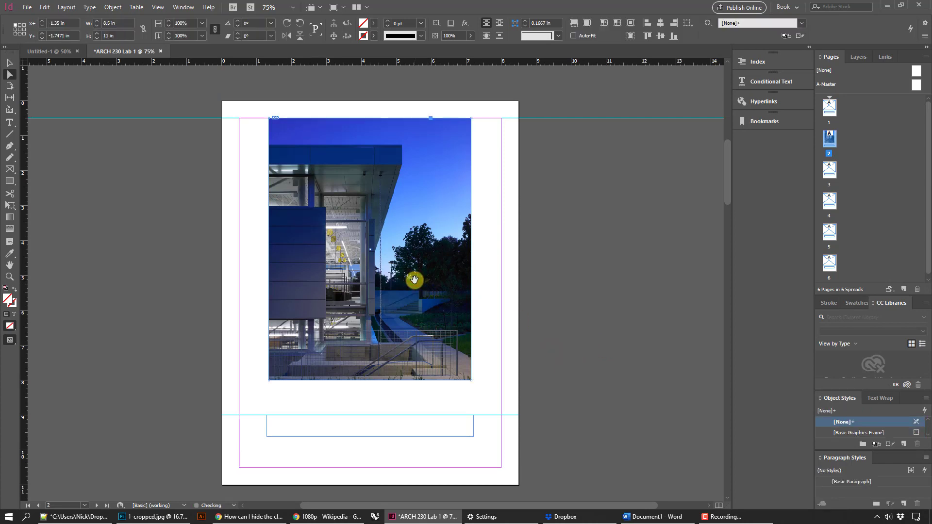
pyautogui.click(645, 287)
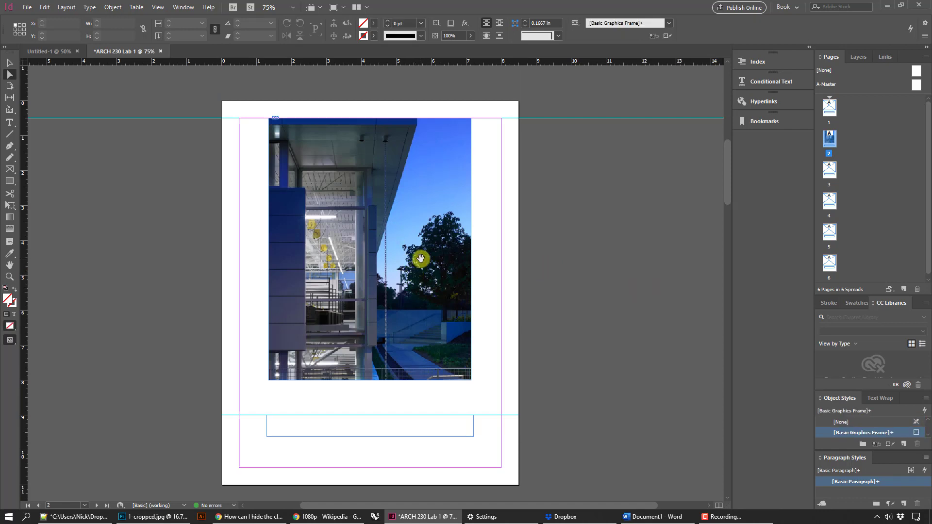
# - Try moving the image inside its page 2 frame with the Direct Selection tool, then undo the move
pyautogui.click(414, 246)
pyautogui.moveTo(402, 252); pyautogui.dragTo(439, 242)
pyautogui.click(572, 240)
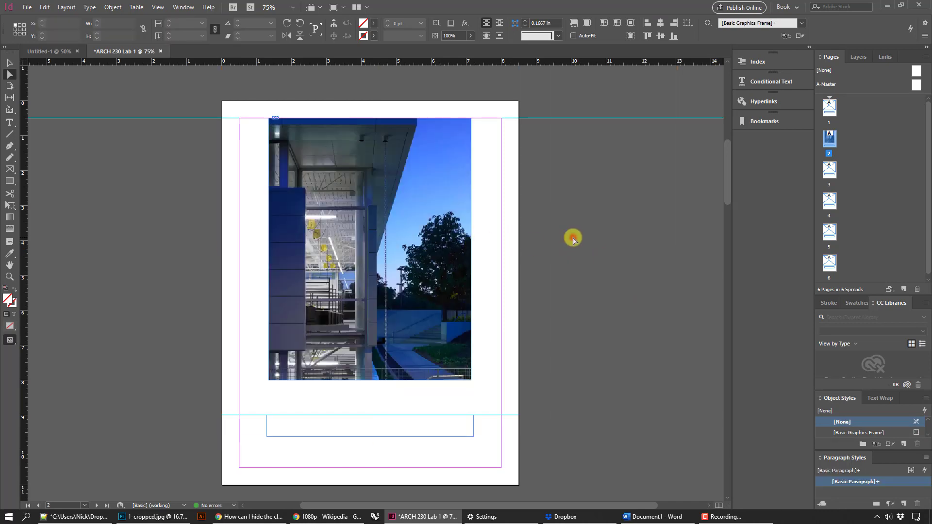
pyautogui.click(389, 238)
pyautogui.click(133, 223)
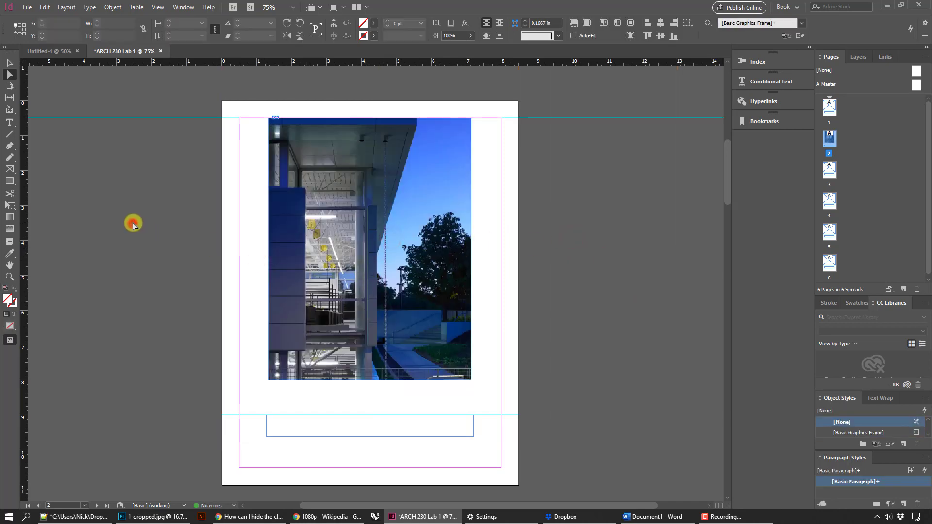
pyautogui.click(316, 241)
pyautogui.moveTo(317, 243); pyautogui.dragTo(151, 241)
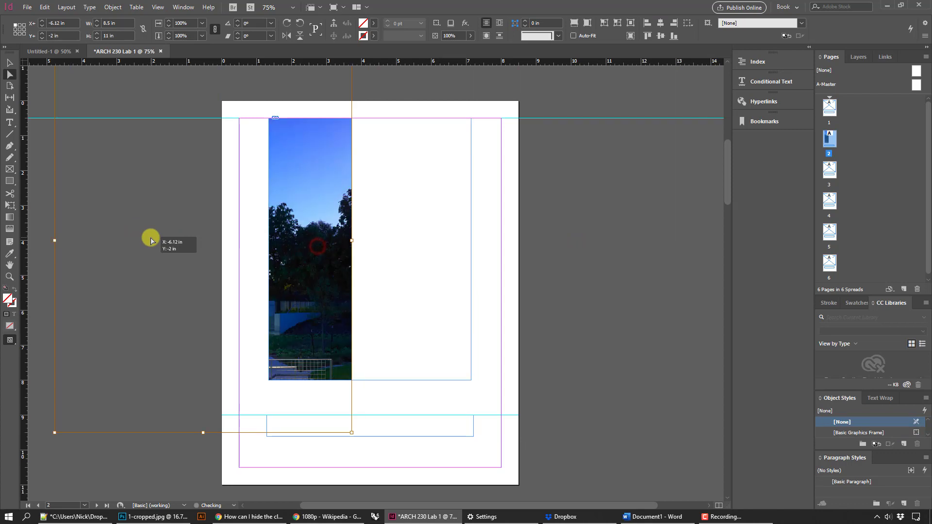
pyautogui.hotkey('ctrl', 'z')
# - Try moving the whole picture frame on page 2 with the Selection tool, then undo the moves
pyautogui.click(10, 62)
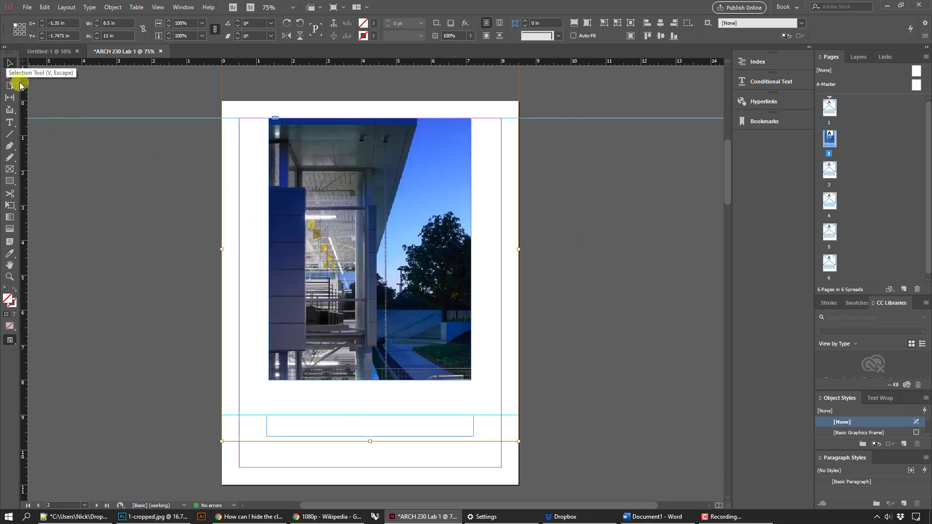
pyautogui.click(145, 234)
pyautogui.moveTo(348, 220); pyautogui.dragTo(220, 236)
pyautogui.hotkey('ctrl', 'z')
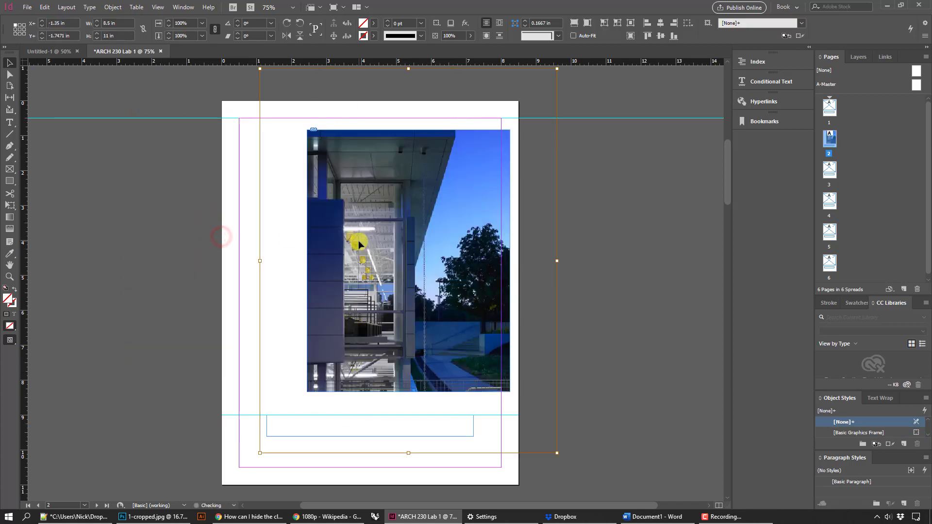
pyautogui.hotkey('ctrl', 'z')
pyautogui.hotkey('ctrl', 'z')
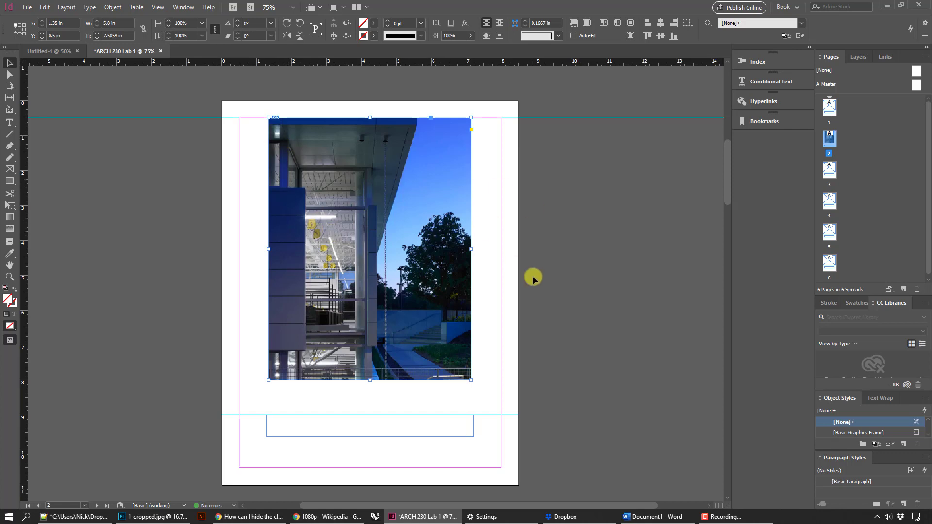
# - Select the image inside the page 2 frame and reposition it to about X -2.54 in, Y -2.7 in
pyautogui.click(401, 221)
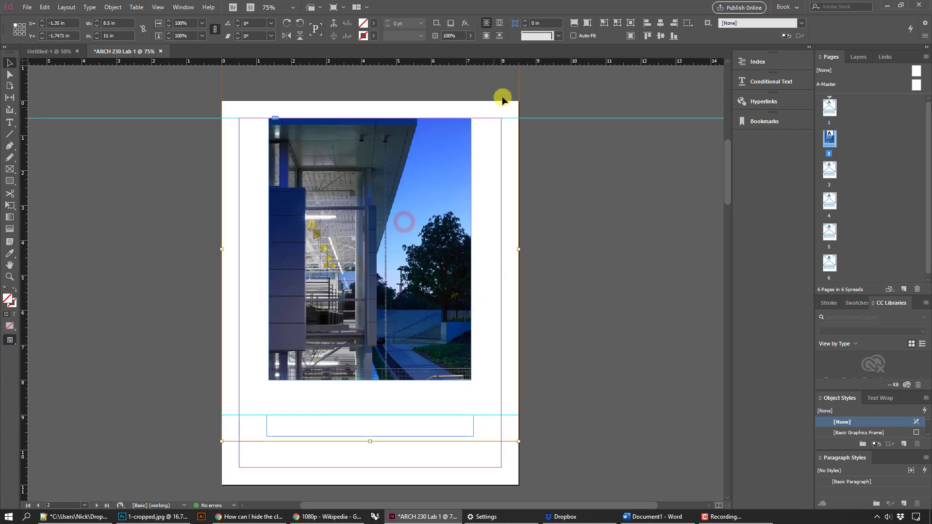
pyautogui.moveTo(416, 208); pyautogui.dragTo(341, 151)
pyautogui.moveTo(419, 250); pyautogui.dragTo(324, 183)
pyautogui.click(445, 289)
pyautogui.hotkey('ctrl', 'z')
pyautogui.hotkey('ctrl', 'z')
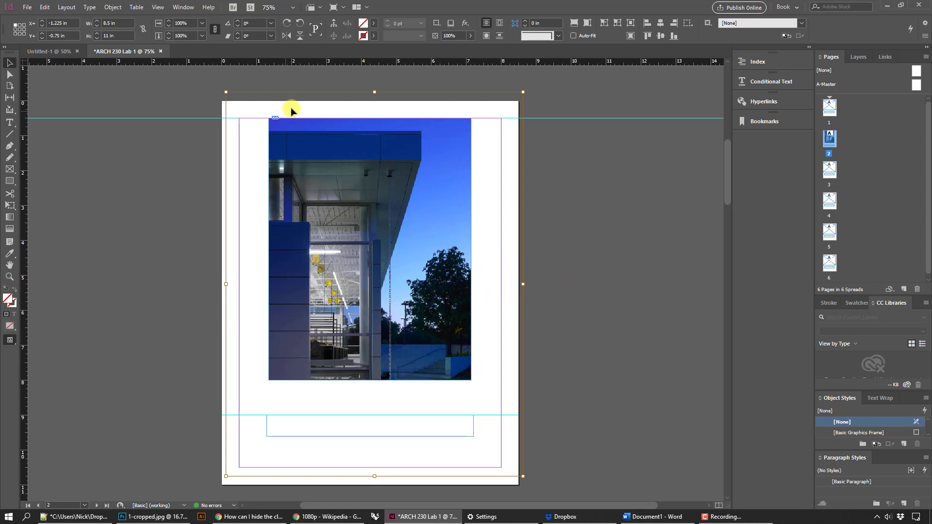
pyautogui.moveTo(394, 274); pyautogui.dragTo(362, 235)
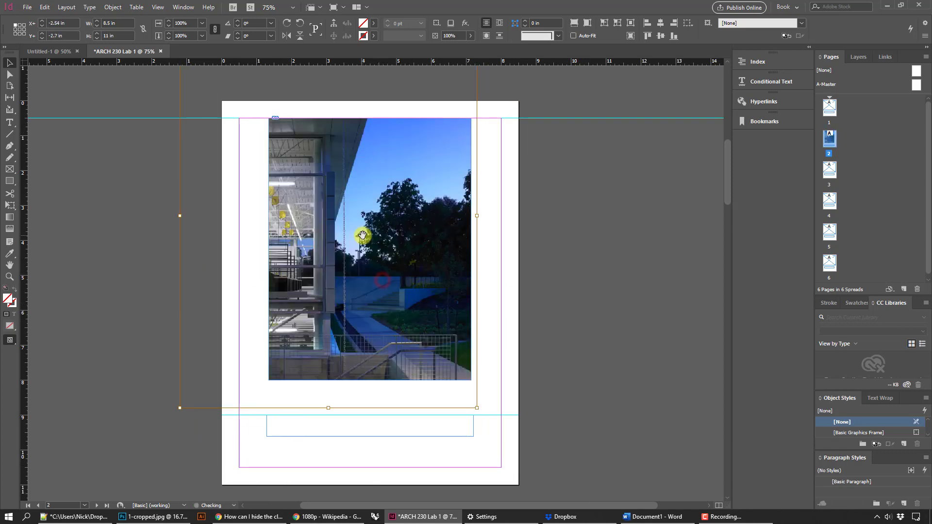
# - Undo the last repositioning of the image inside the page 2 frame and clear the selection
pyautogui.hotkey('ctrl', 'z')
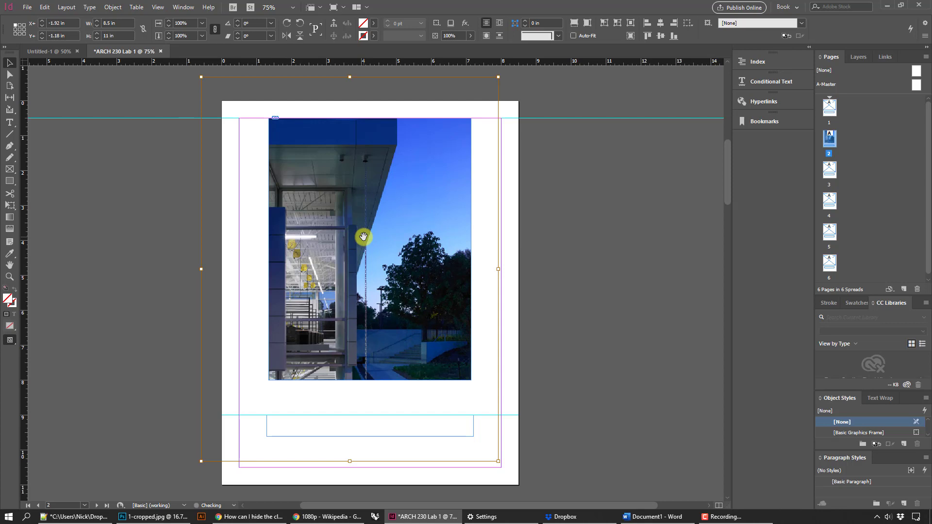
pyautogui.click(618, 241)
pyautogui.click(436, 238)
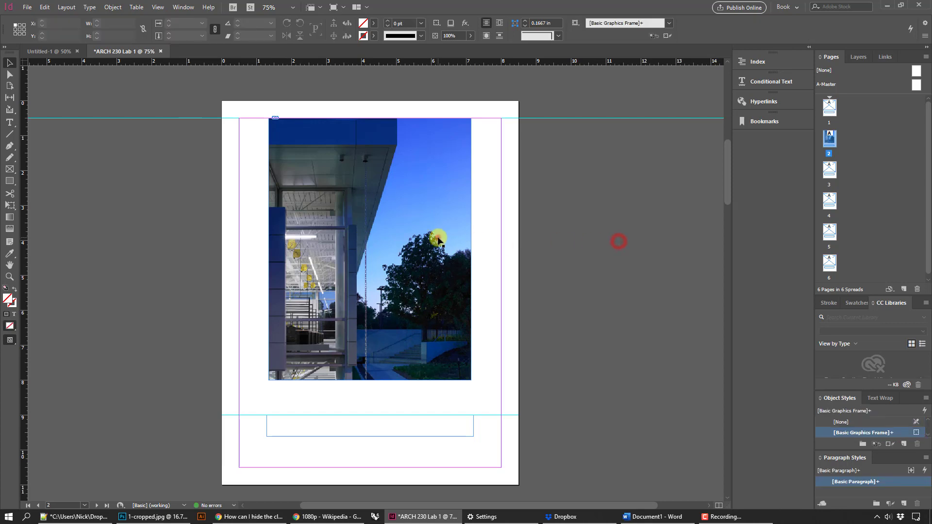
pyautogui.click(391, 195)
pyautogui.click(635, 203)
# - Try moving the image inside its page 2 frame to about X -3.48 in, Y -2.49 in
pyautogui.click(427, 198)
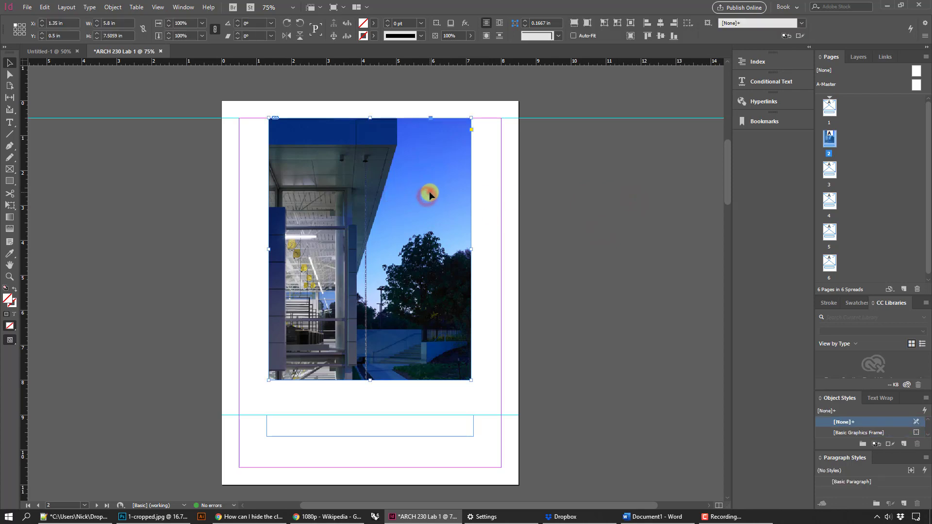
pyautogui.keyDown('ctrl'); pyautogui.click(430, 194); pyautogui.keyUp('ctrl')
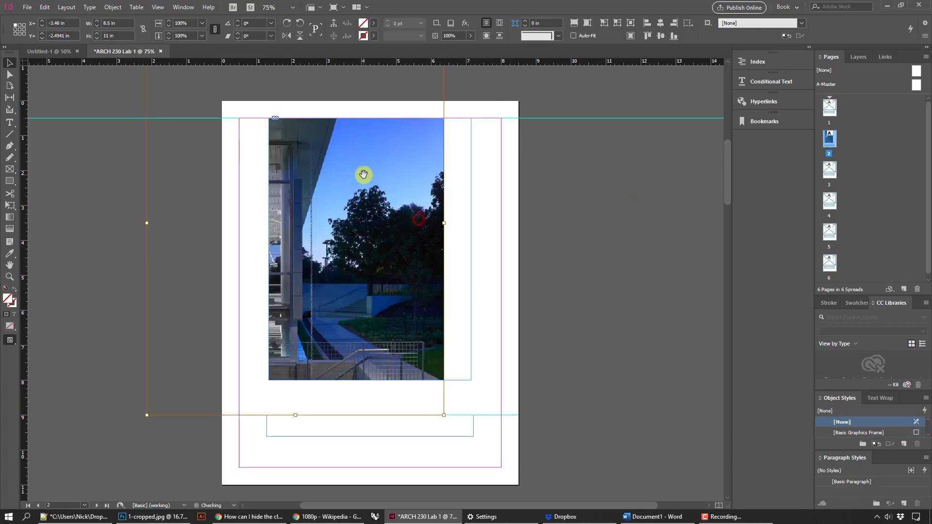
pyautogui.click(558, 207)
# - Try cropping the page 2 picture frame to about 4.08 in wide and 5.34 in high, then undo both resizes
pyautogui.click(443, 235)
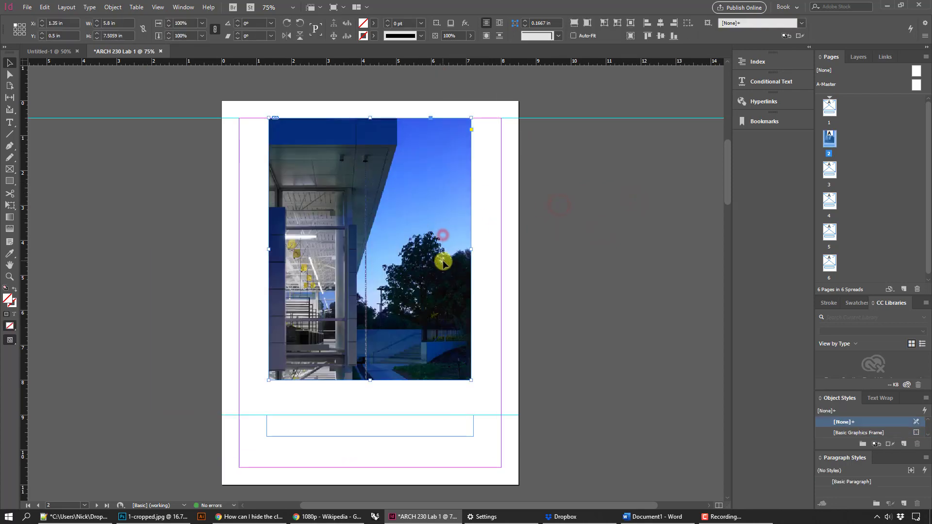
pyautogui.moveTo(443, 261); pyautogui.dragTo(411, 248)
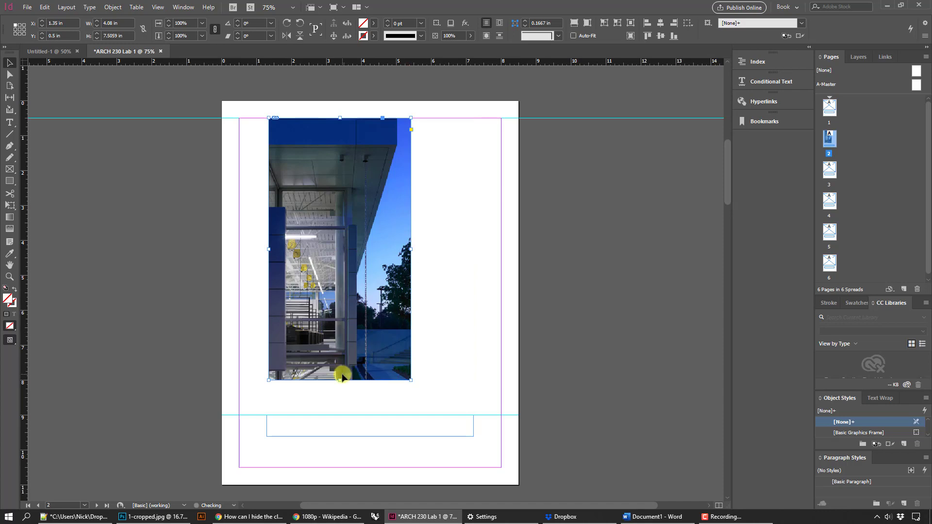
pyautogui.moveTo(340, 378); pyautogui.dragTo(338, 304)
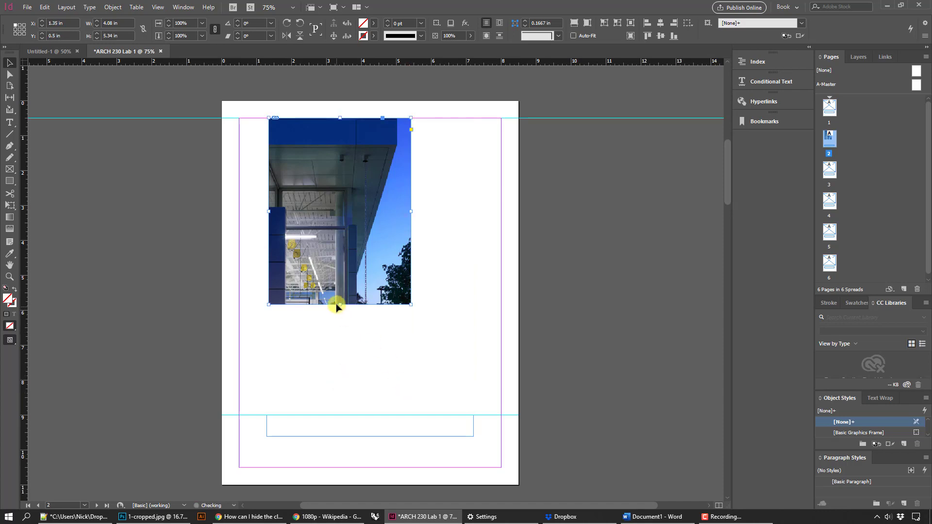
pyautogui.hotkey('ctrl', 'z')
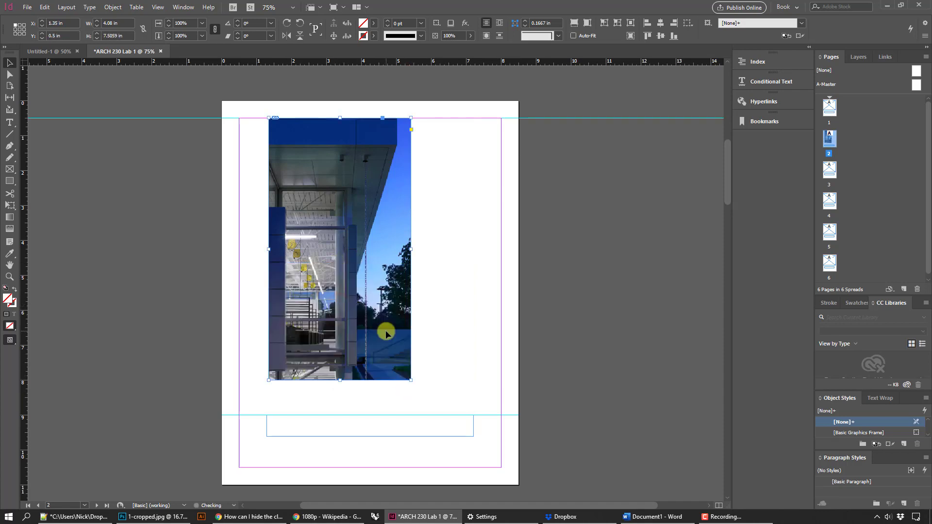
pyautogui.hotkey('ctrl', 'z')
pyautogui.click(553, 296)
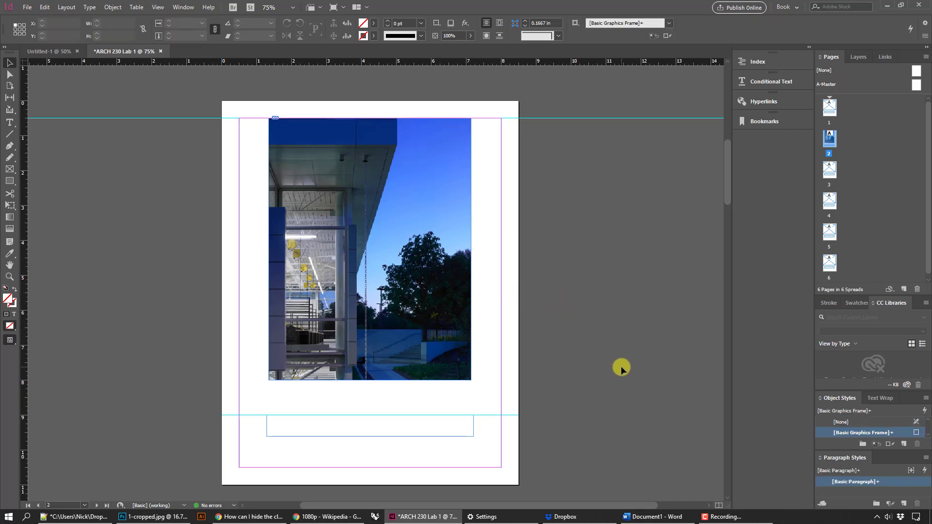
# - Try scaling the image inside the page 2 frame proportionally to about 72%, then back to nearly 100%, and undo the scaling
pyautogui.click(423, 281)
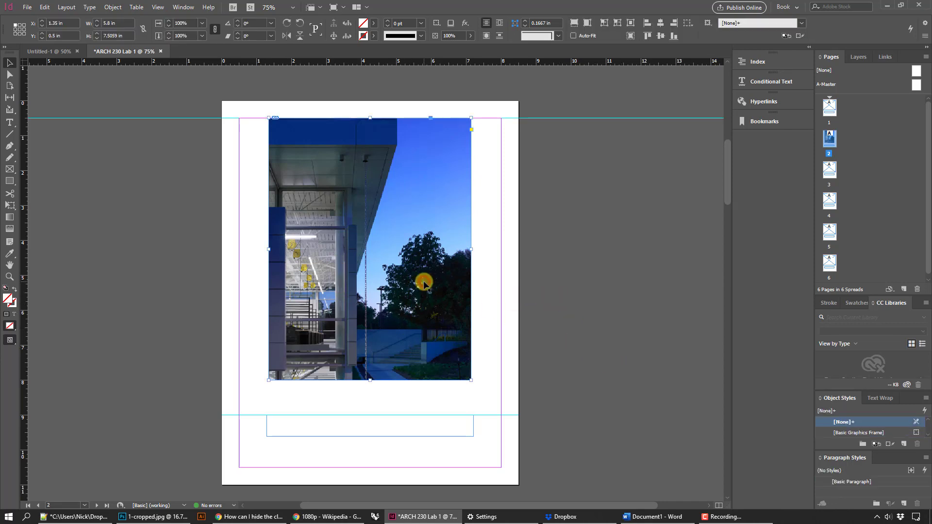
pyautogui.keyDown('ctrl'); pyautogui.click(421, 269); pyautogui.keyUp('ctrl')
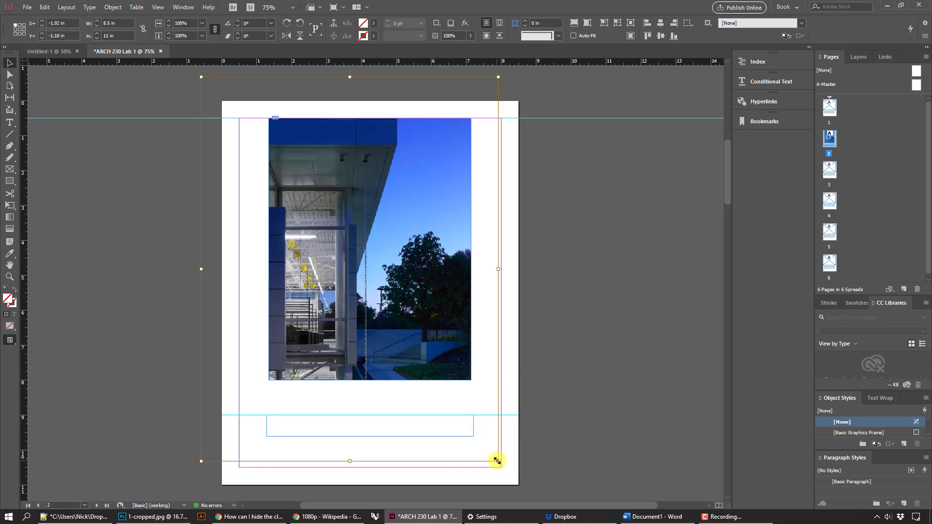
pyautogui.moveTo(497, 461); pyautogui.dragTo(355, 350)
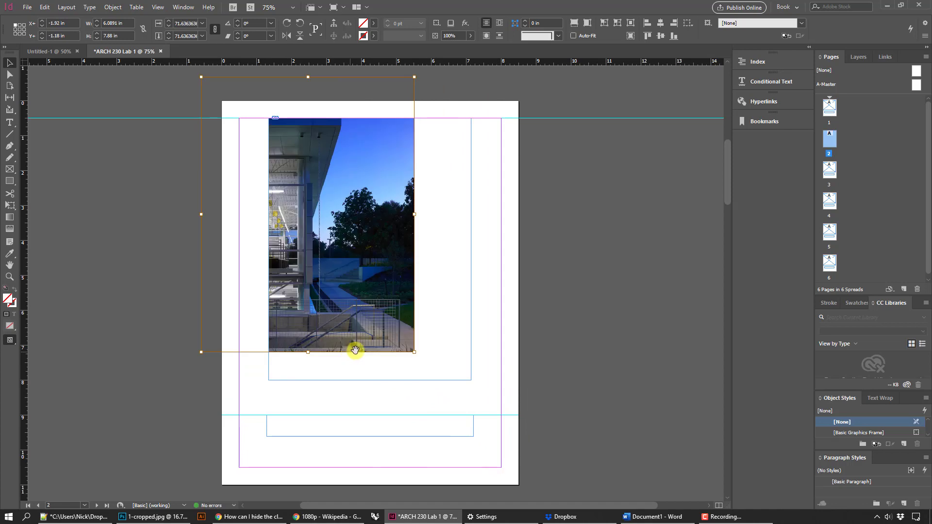
pyautogui.moveTo(414, 351); pyautogui.dragTo(499, 461)
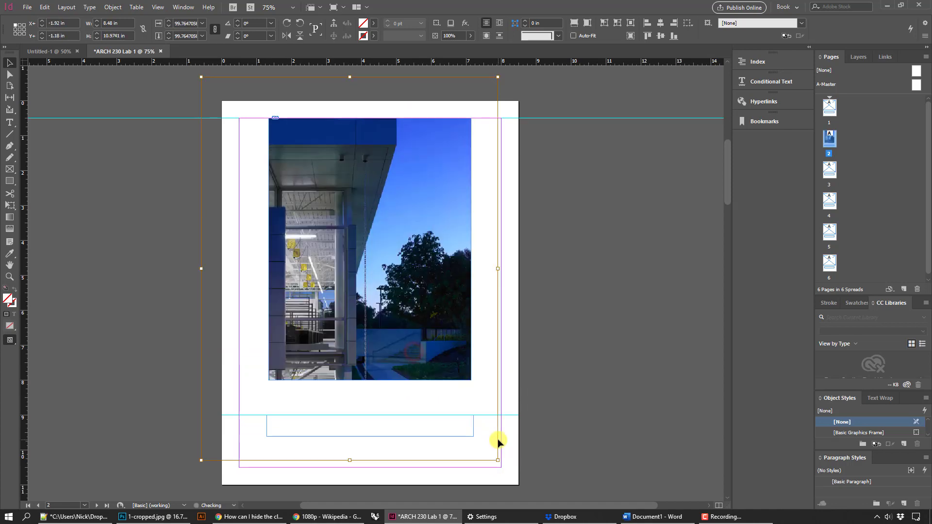
pyautogui.hotkey('ctrl', 'z')
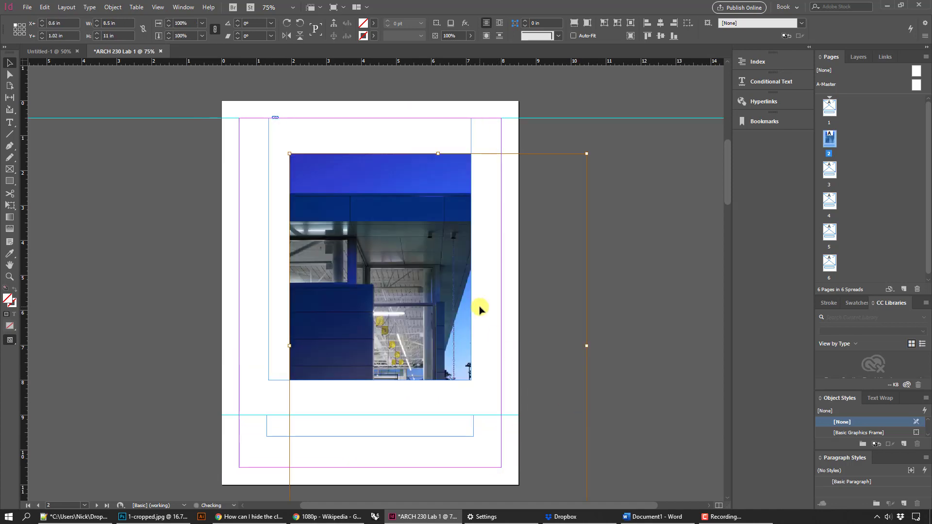
pyautogui.hotkey('ctrl', 'z')
# - Fit the image to its page 2 picture frame with Fill Frame Proportionally and deselect it
pyautogui.rightClick(350, 237)
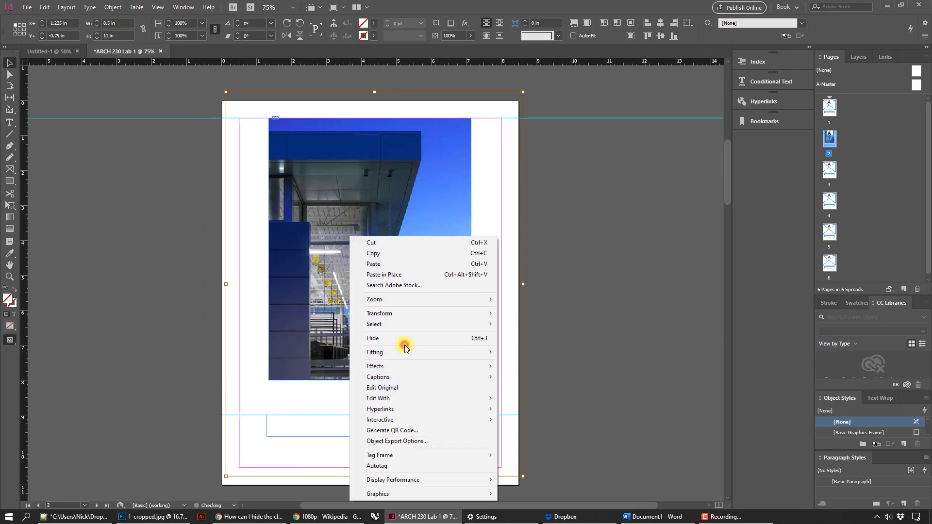
pyautogui.click(405, 352)
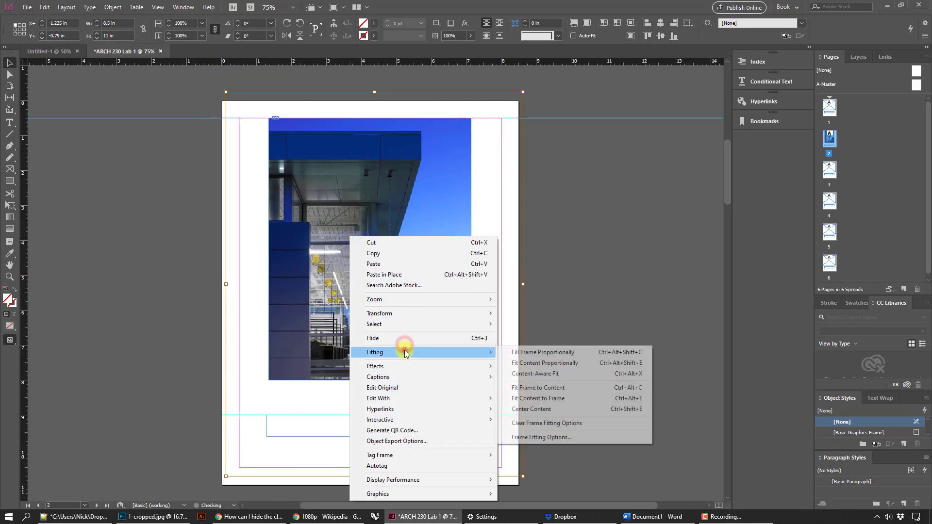
pyautogui.click(540, 353)
pyautogui.click(665, 285)
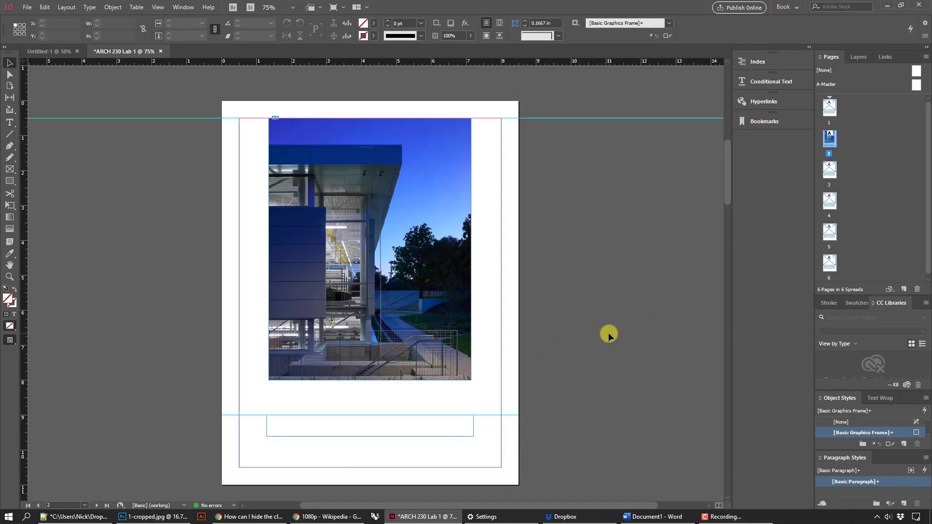
pyautogui.click(459, 176)
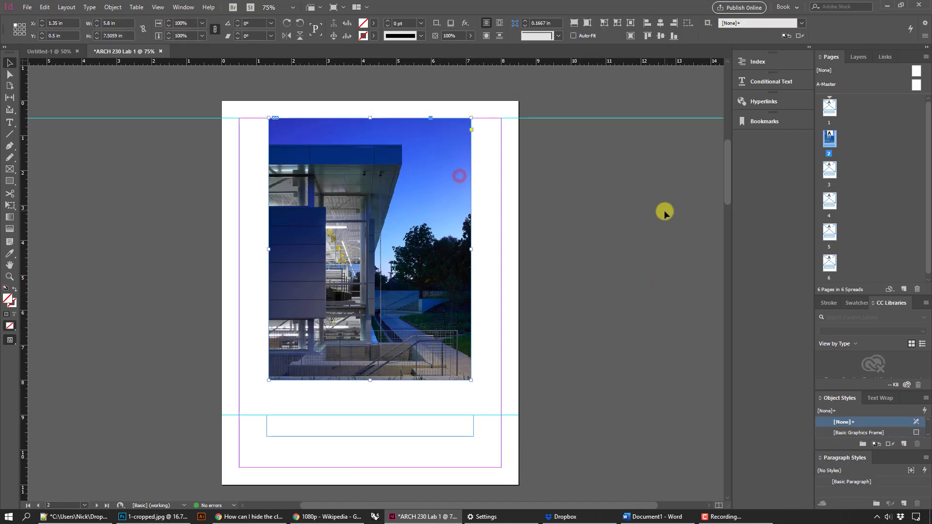
pyautogui.click(557, 228)
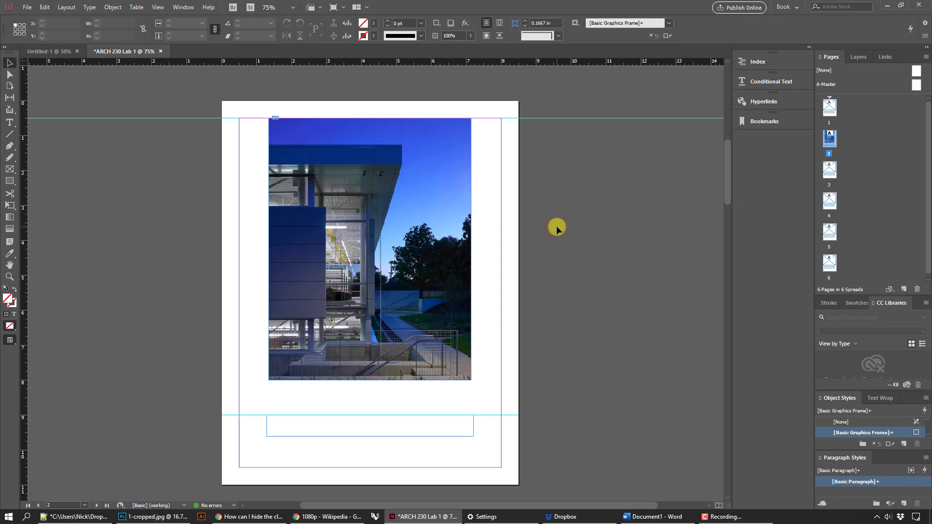
pyautogui.click(420, 430)
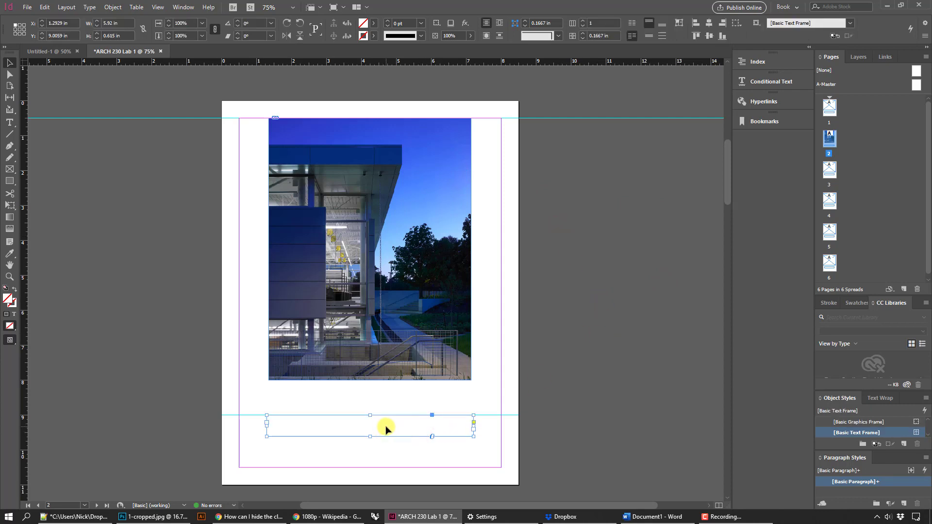
pyautogui.click(596, 295)
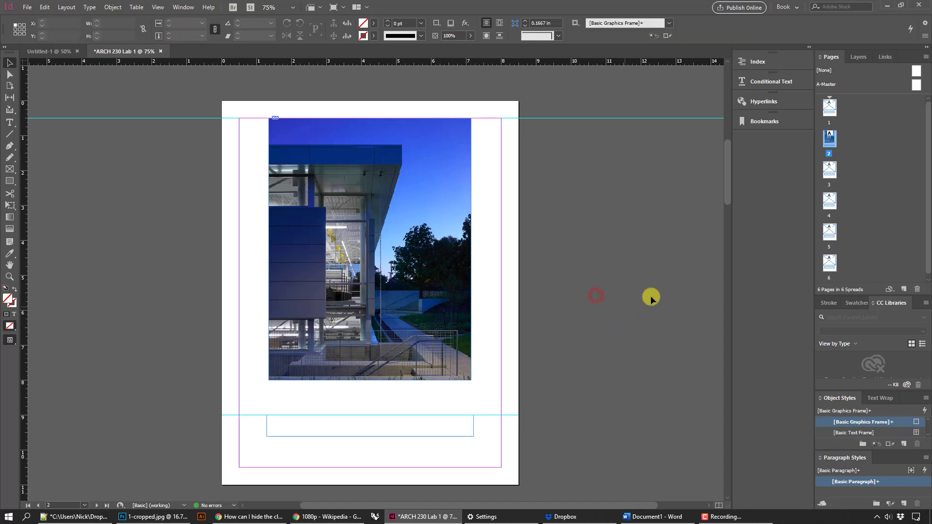
# - Duplicate the page 2 spread and move the copy directly after page 2
pyautogui.rightClick(831, 144)
pyautogui.click(826, 170)
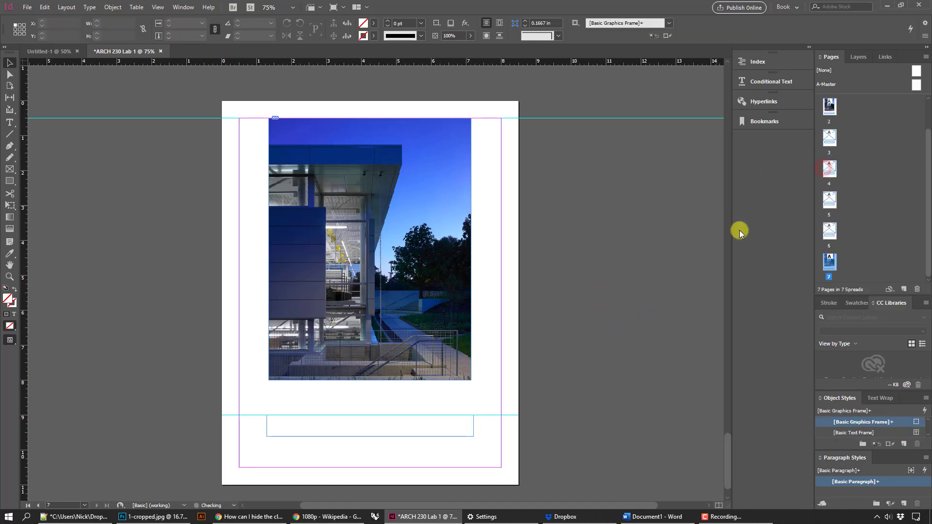
pyautogui.moveTo(829, 261); pyautogui.dragTo(830, 146)
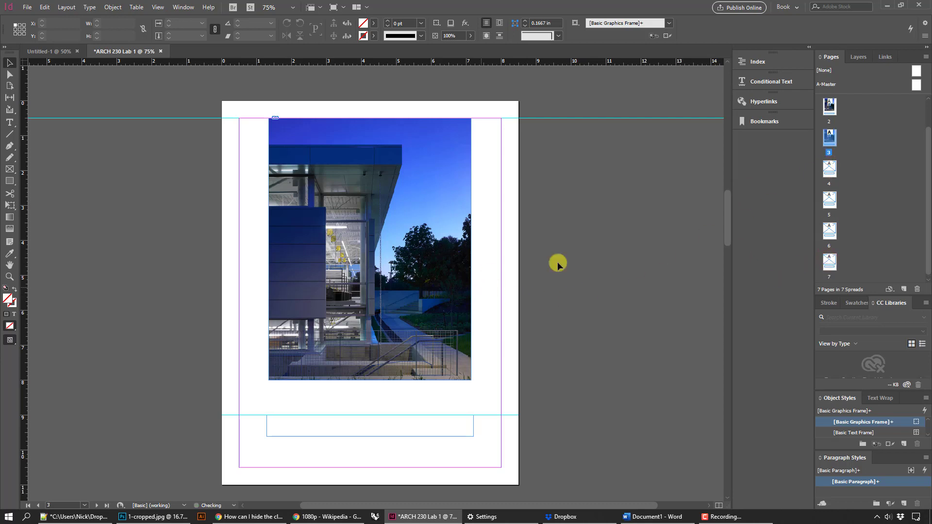
# - Delete the image from inside the page 3 picture frame, keeping the empty frame, and go back to page 2
pyautogui.click(417, 197)
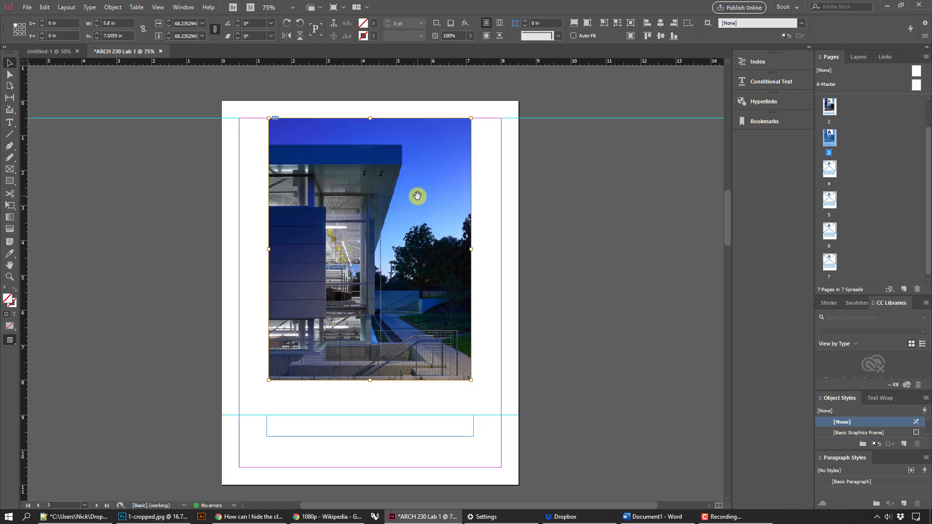
pyautogui.click(417, 196)
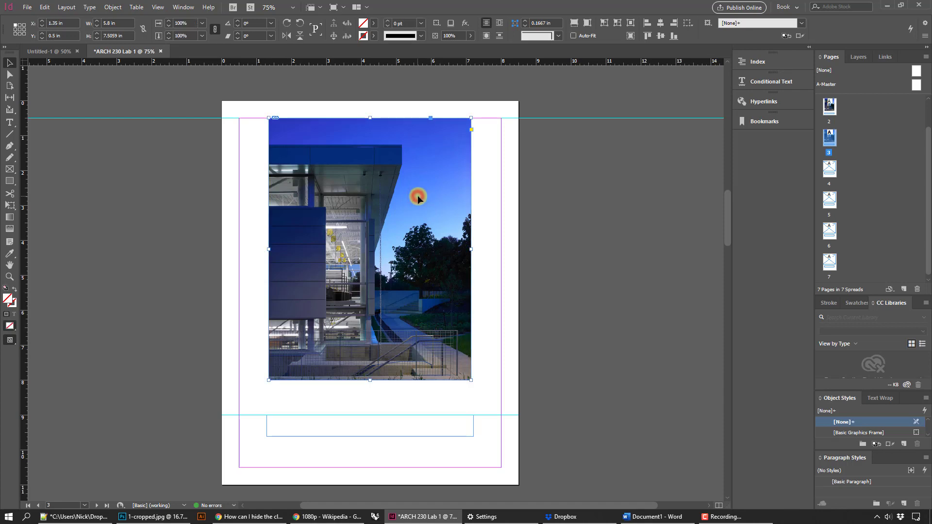
pyautogui.click(622, 190)
pyautogui.doubleClick(402, 201)
pyautogui.press('Delete')
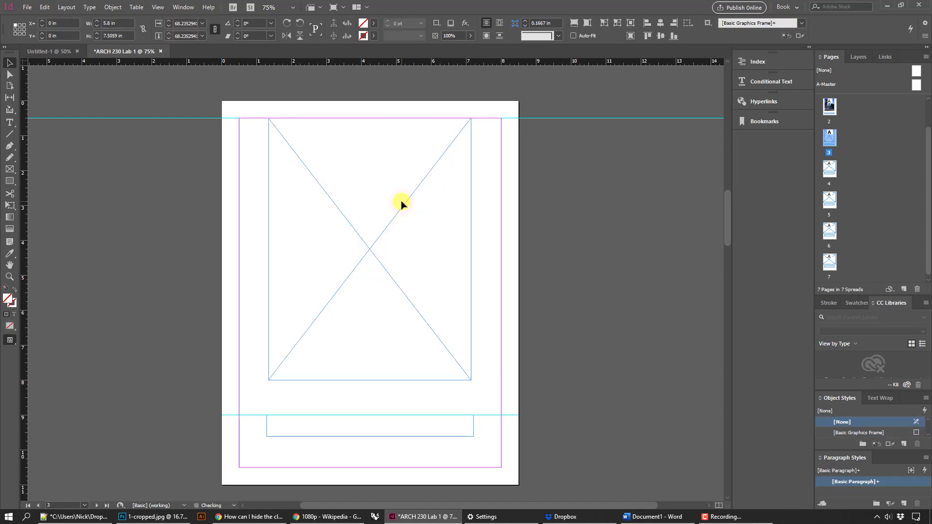
pyautogui.click(403, 202)
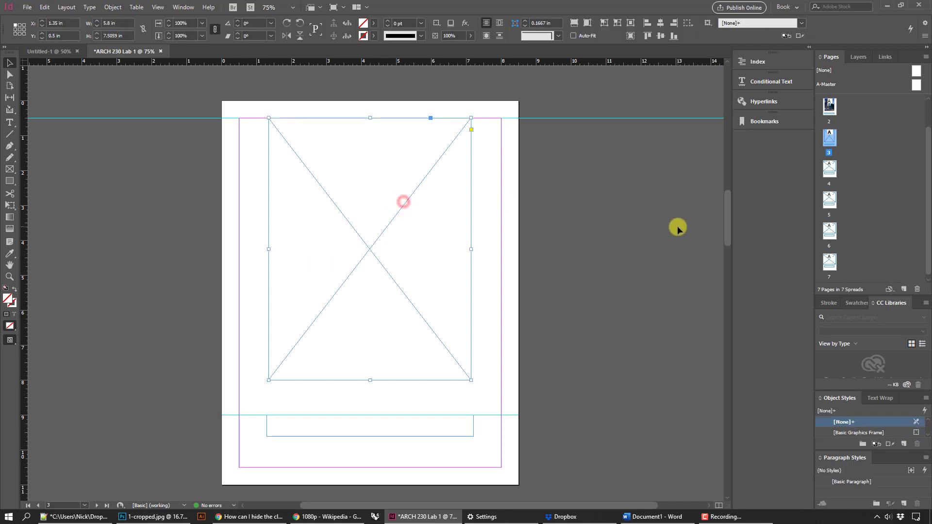
pyautogui.click(677, 227)
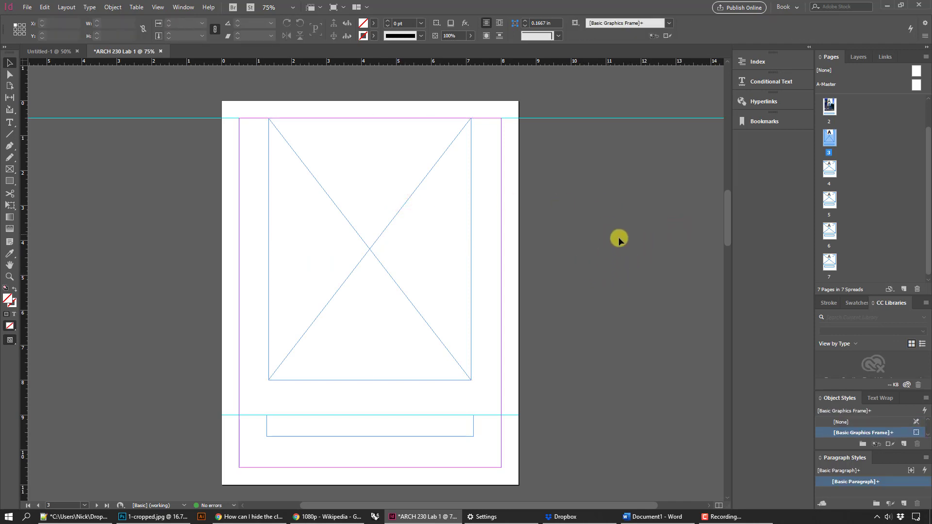
pyautogui.scroll(2, 849, 170)
pyautogui.doubleClick(829, 139)
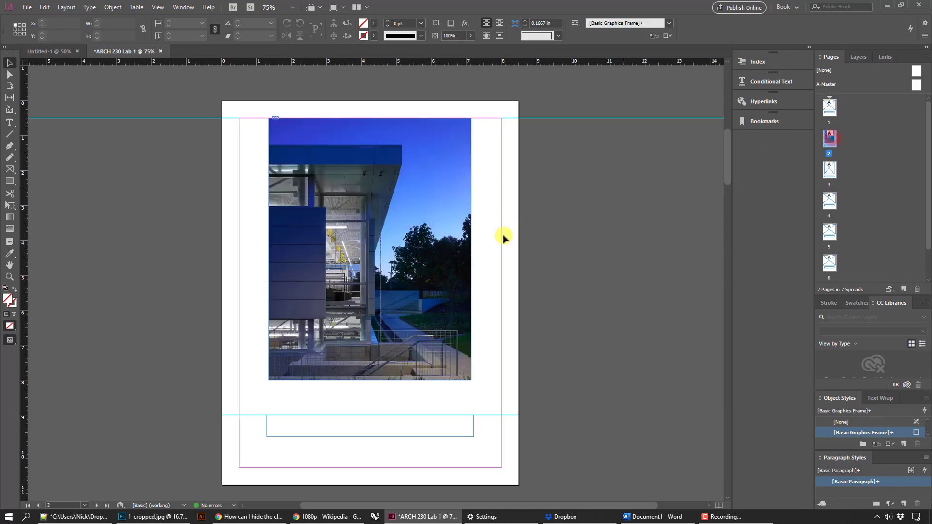
# - Switch to Photoshop, bring up Big 2.jpg and open its Image Size settings
pyautogui.click(162, 518)
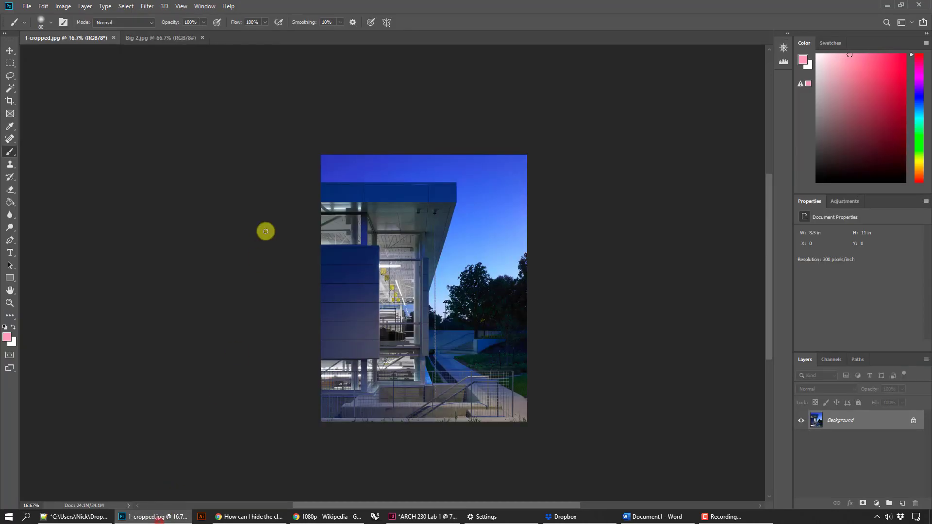
pyautogui.click(168, 40)
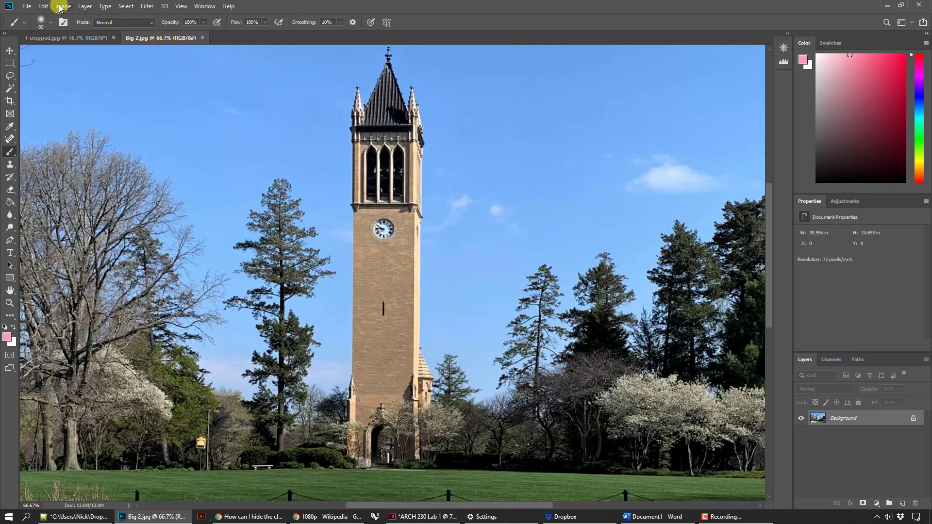
pyautogui.click(61, 7)
pyautogui.click(81, 78)
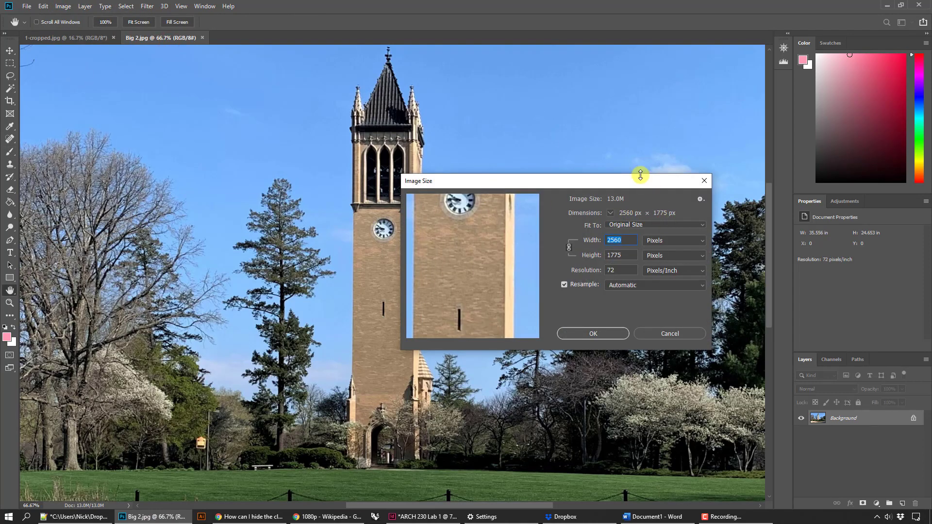
pyautogui.moveTo(623, 182); pyautogui.dragTo(519, 169)
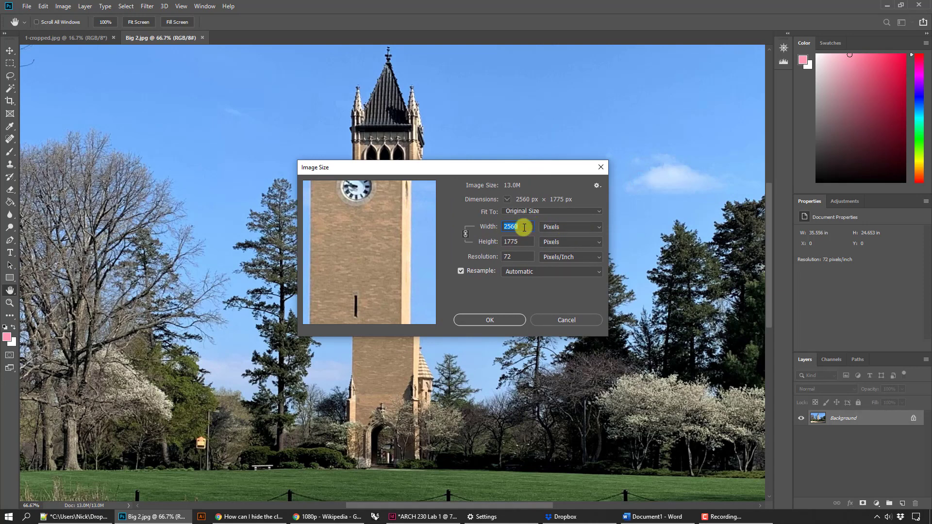
# - Set the image width to 1920 pixels, followed by the height to 1080 pixels, keeping the aspect ratio constrained
pyautogui.write('1920')
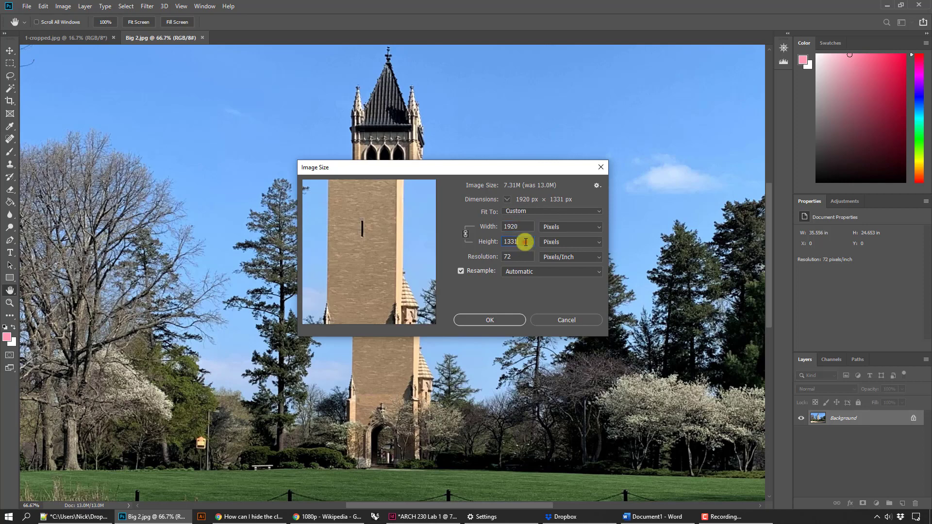
pyautogui.moveTo(525, 241)
pyautogui.mouseDown()
pyautogui.moveTo(506, 241)
pyautogui.moveTo(522, 239)
pyautogui.mouseUp()
pyautogui.write('1080')
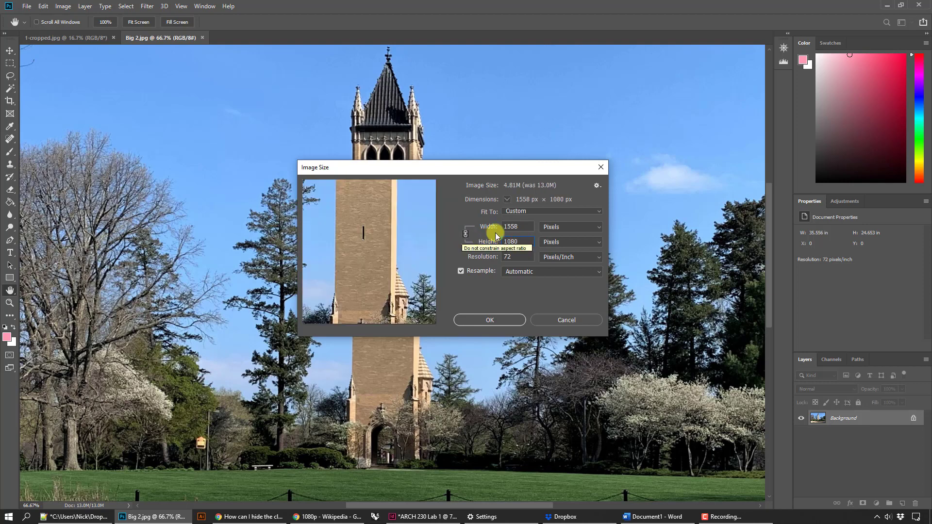
pyautogui.doubleClick(518, 226)
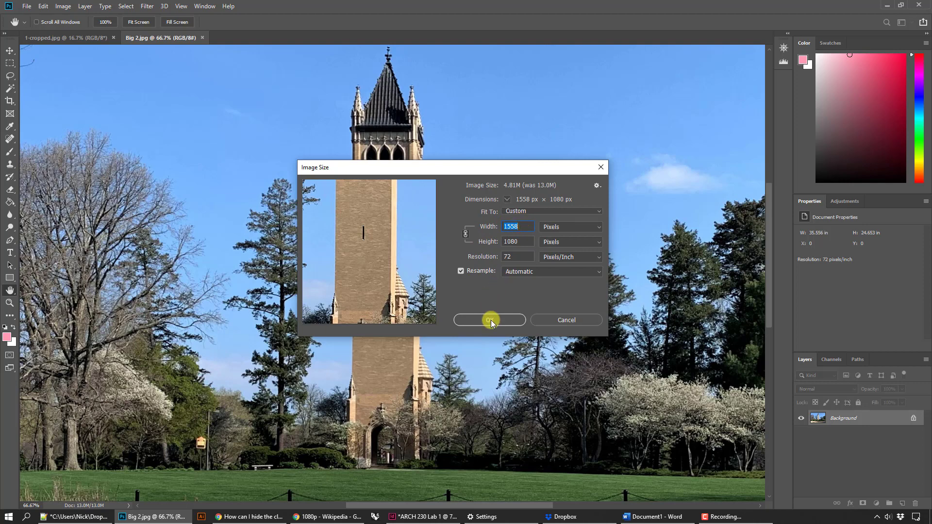
# - Set the image resolution to 100 pixels/inch and the width to 1920 pixels
pyautogui.doubleClick(509, 256)
pyautogui.write('100')
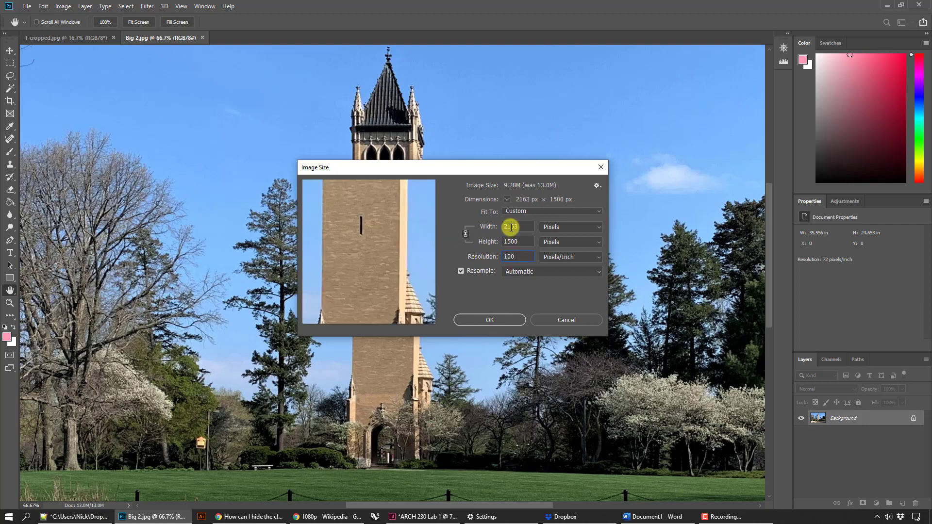
pyautogui.doubleClick(516, 226)
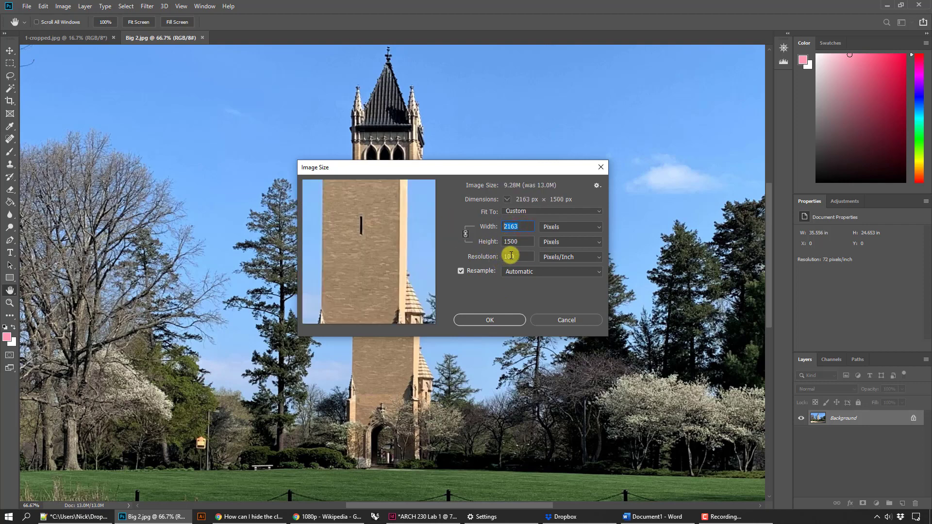
pyautogui.write('1920')
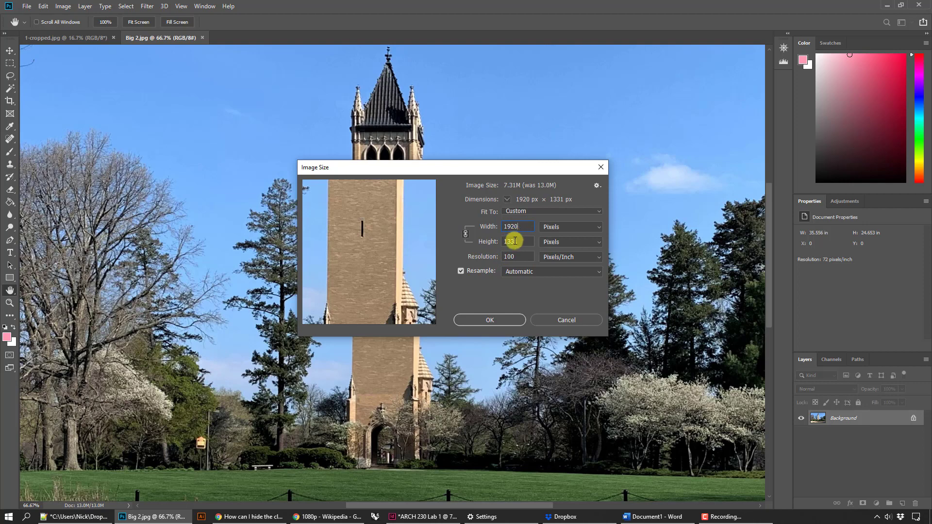
# - Set the image height to 1080 pixels, check the target dimensions in the Word document, and apply the resize in Photoshop
pyautogui.click(514, 241)
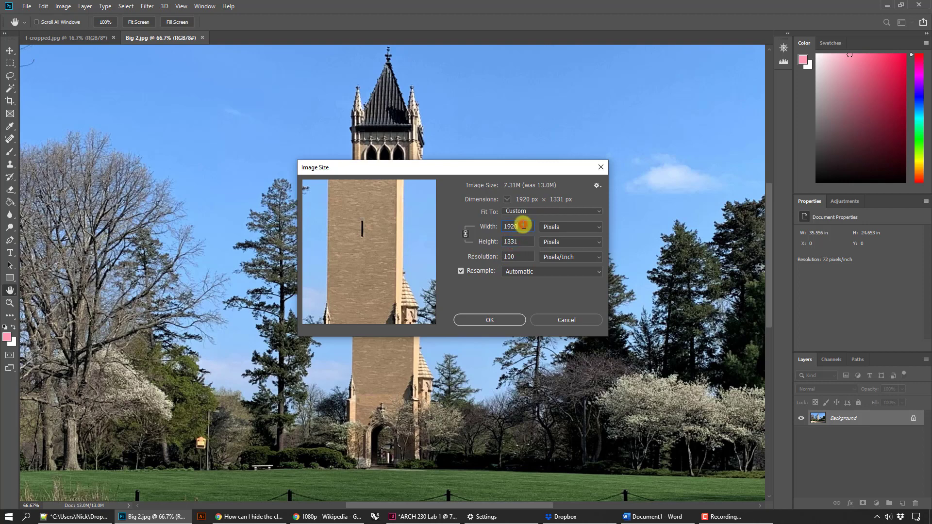
pyautogui.click(522, 242)
pyautogui.doubleClick(519, 242)
pyautogui.write('1080')
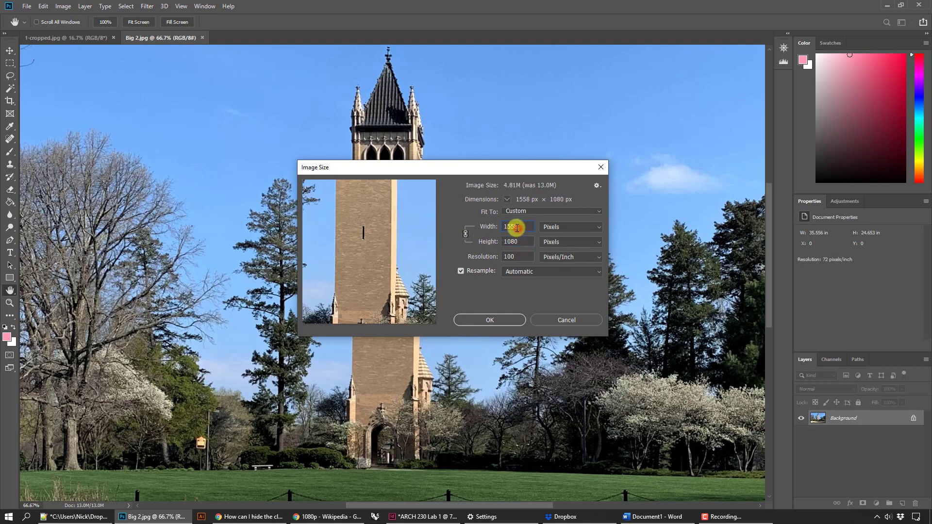
pyautogui.click(510, 226)
pyautogui.click(653, 516)
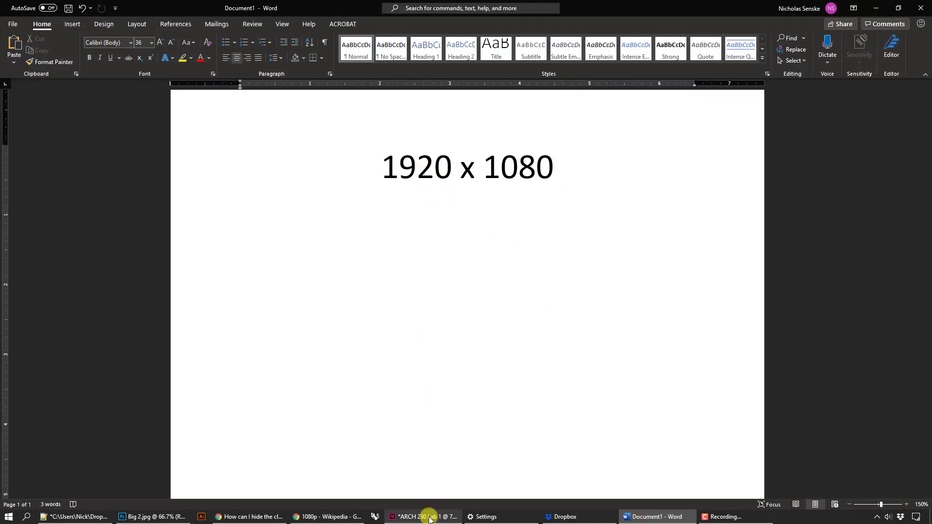
pyautogui.click(177, 517)
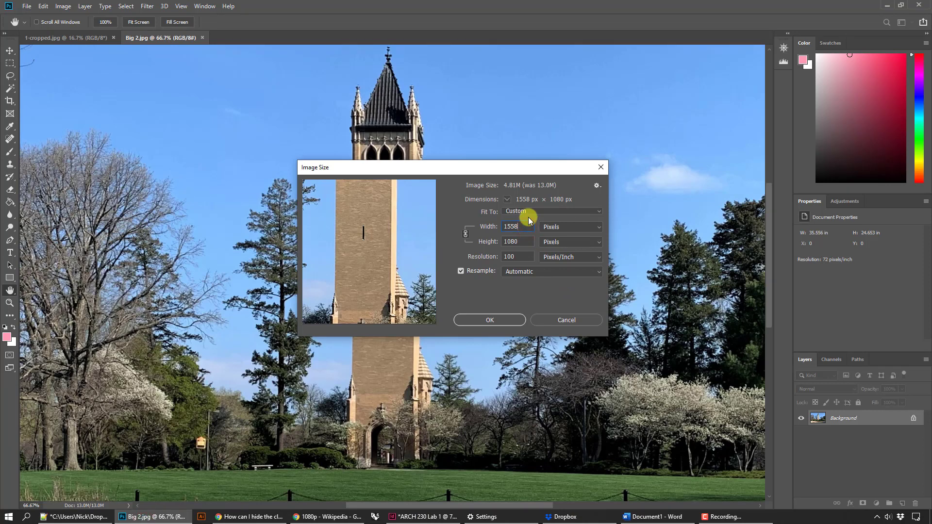
pyautogui.click(494, 322)
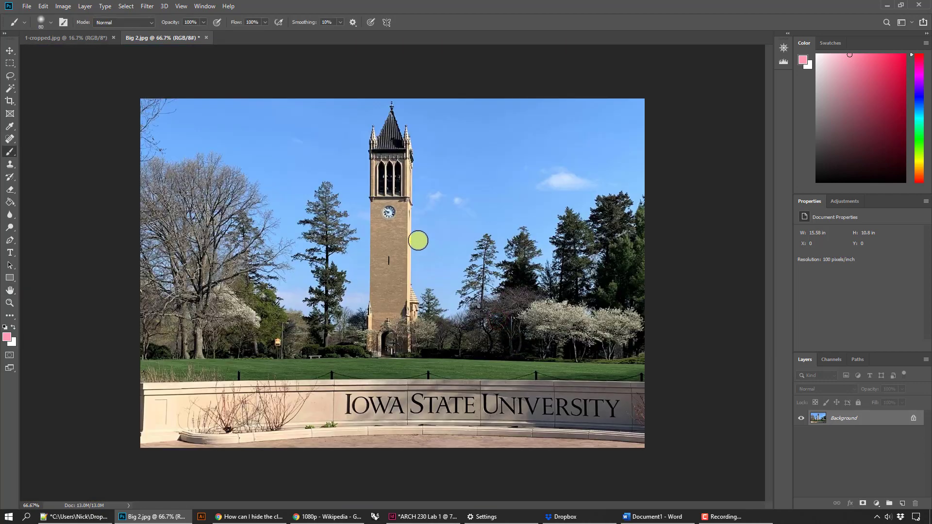
# - Save the resized image as a JPEG copy named Big 2-cropped in the Miro demo images folder
pyautogui.click(27, 6)
pyautogui.click(68, 120)
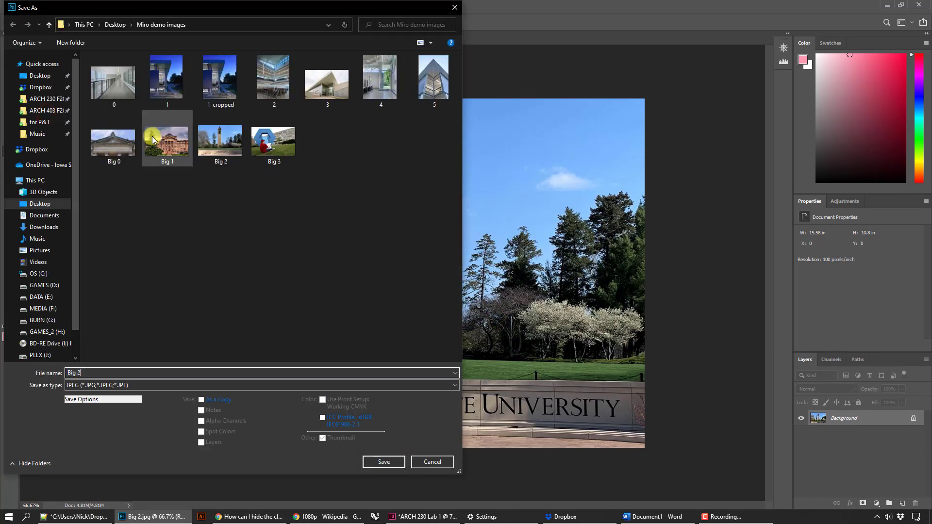
pyautogui.write('-cropped')
pyautogui.press('Return')
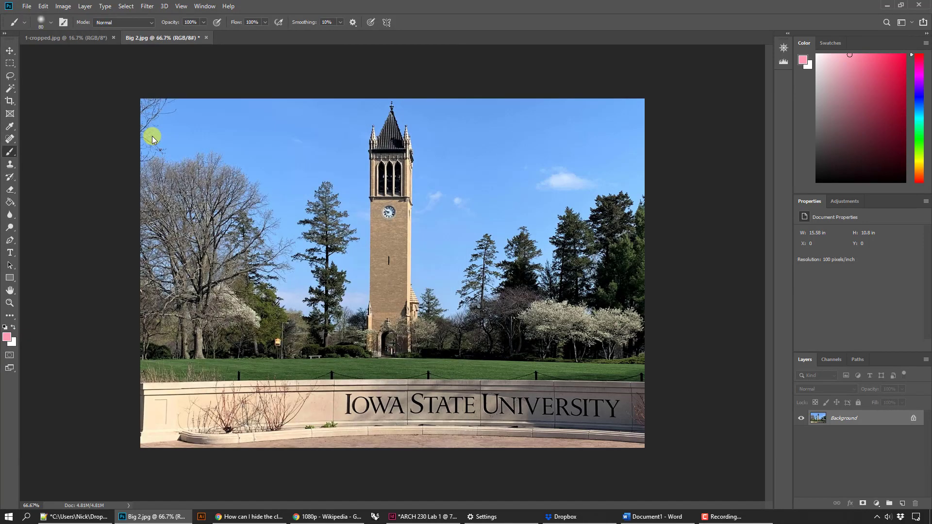
pyautogui.click(520, 131)
pyautogui.press('b')
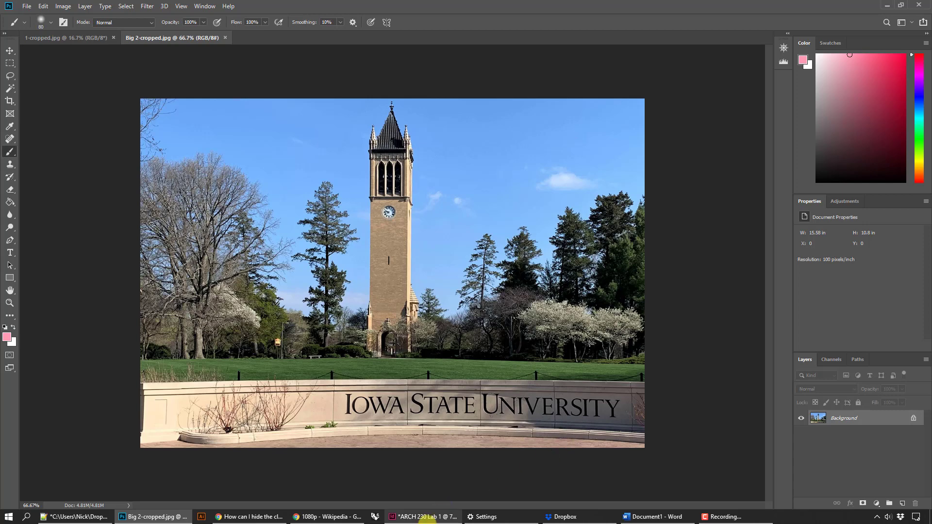
# - Switch to InDesign and place the Big 2-cropped image into the large picture frame on page 1
pyautogui.click(418, 517)
pyautogui.doubleClick(830, 109)
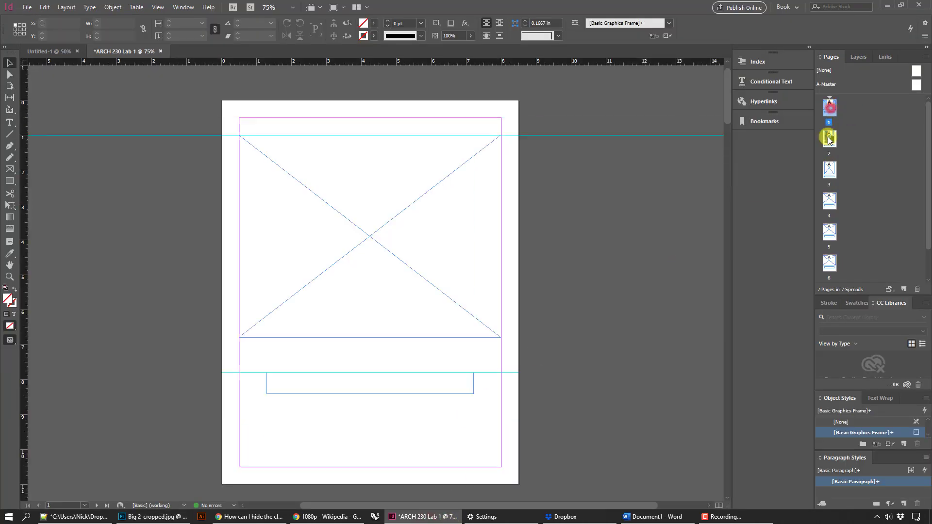
pyautogui.click(406, 215)
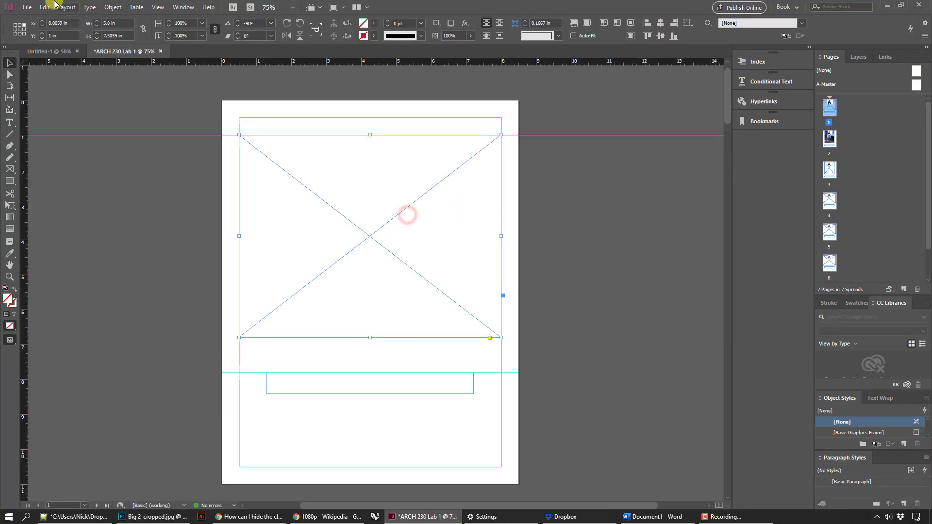
pyautogui.click(27, 7)
pyautogui.click(45, 148)
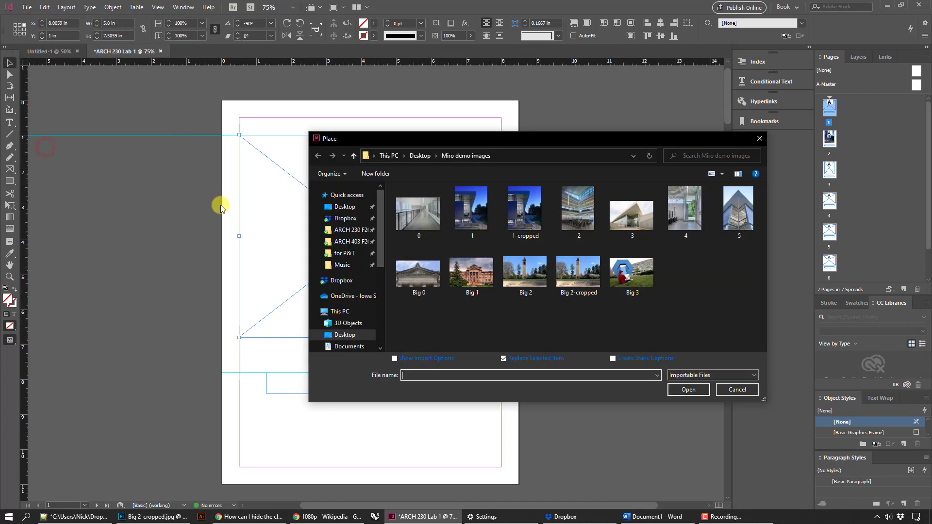
pyautogui.doubleClick(580, 275)
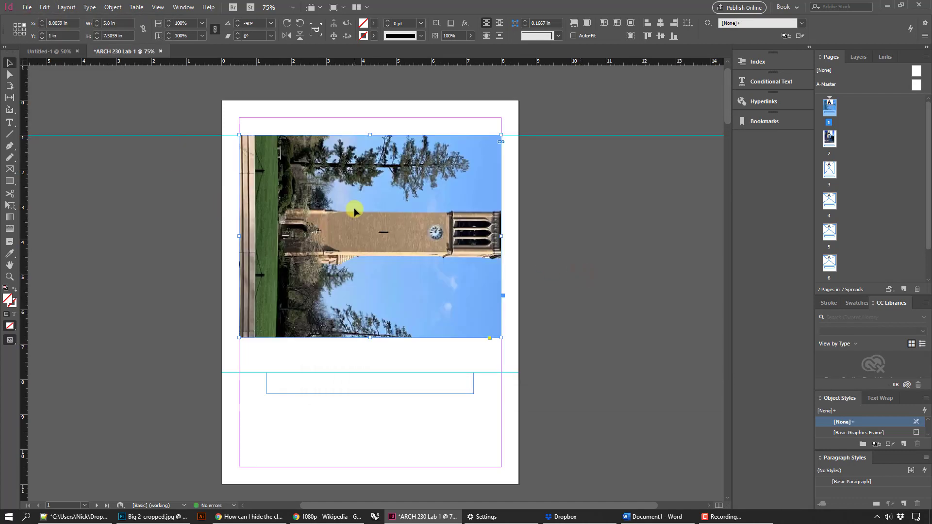
# - Select the image content inside the page 1 picture frame and set its rotation angle to 0°
pyautogui.click(354, 208)
pyautogui.click(393, 201)
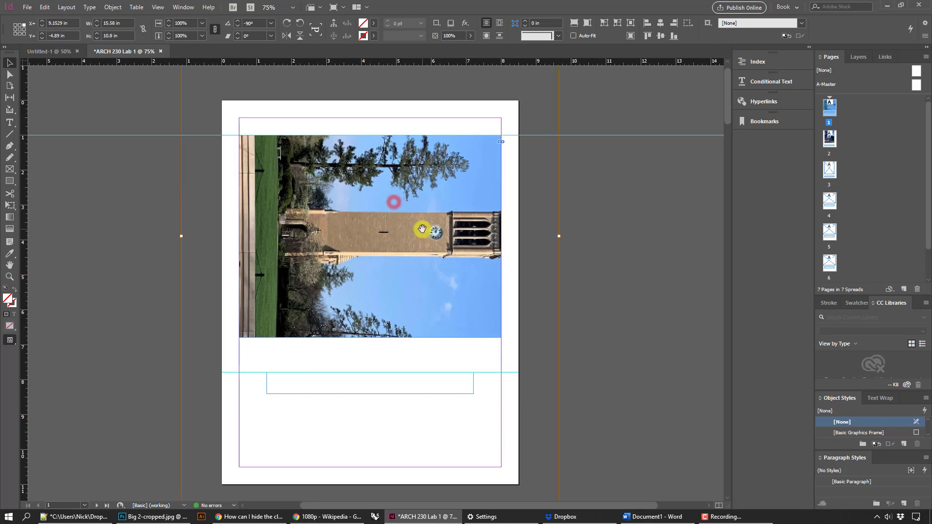
pyautogui.scroll(1, 529, 253)
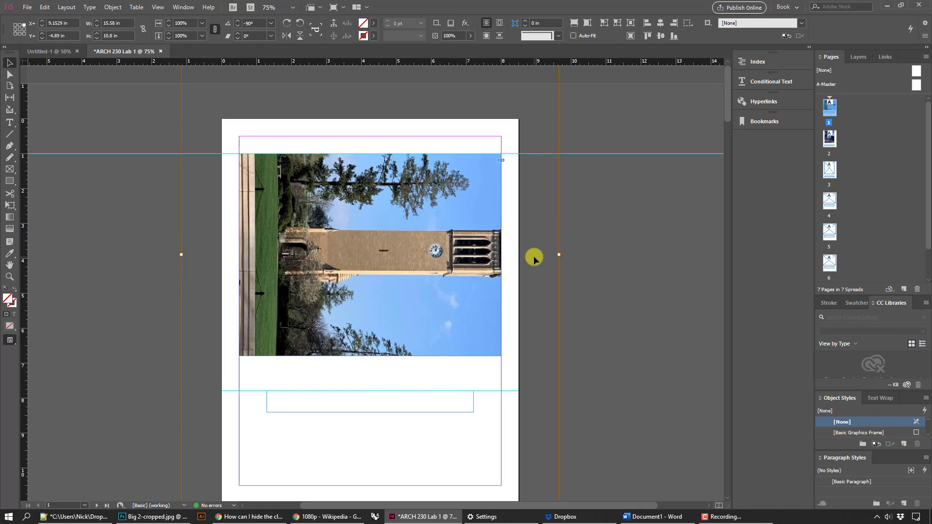
pyautogui.scroll(-5, 581, 207)
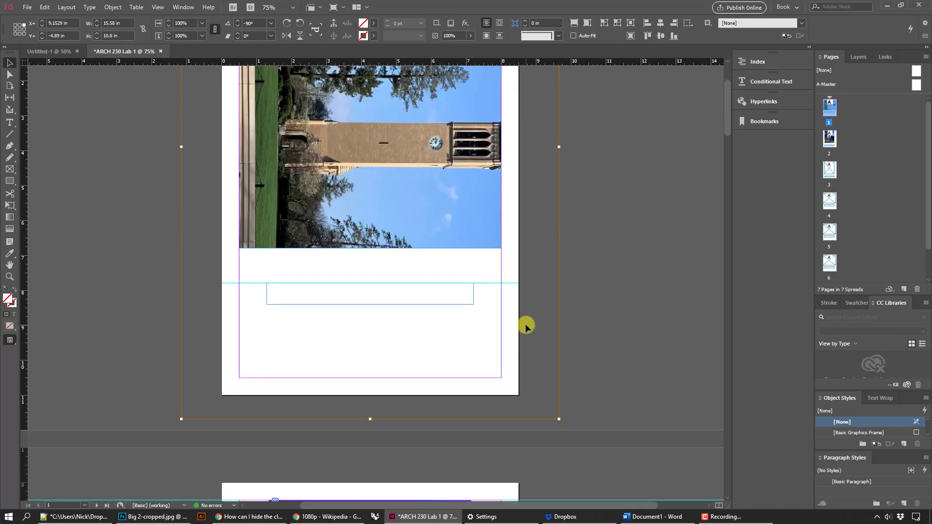
pyautogui.scroll(4, 456, 194)
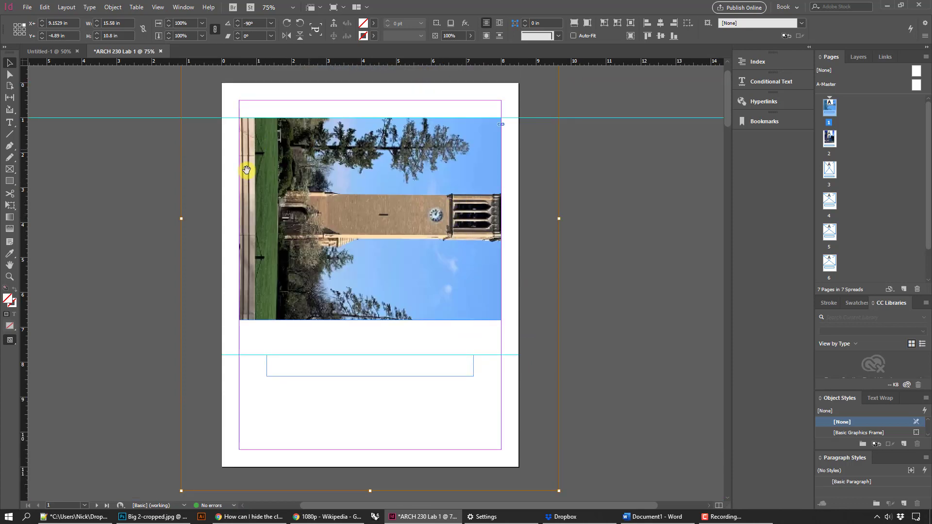
pyautogui.click(138, 232)
pyautogui.click(393, 179)
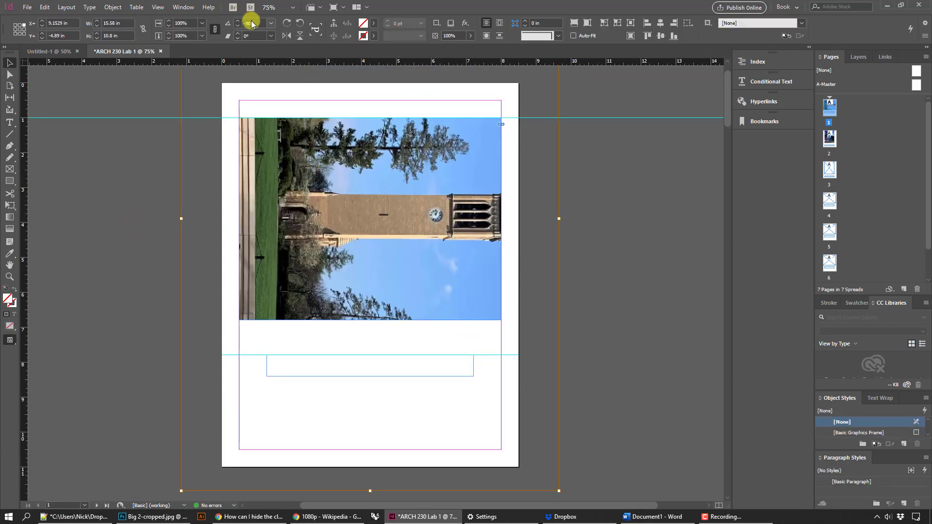
pyautogui.click(270, 24)
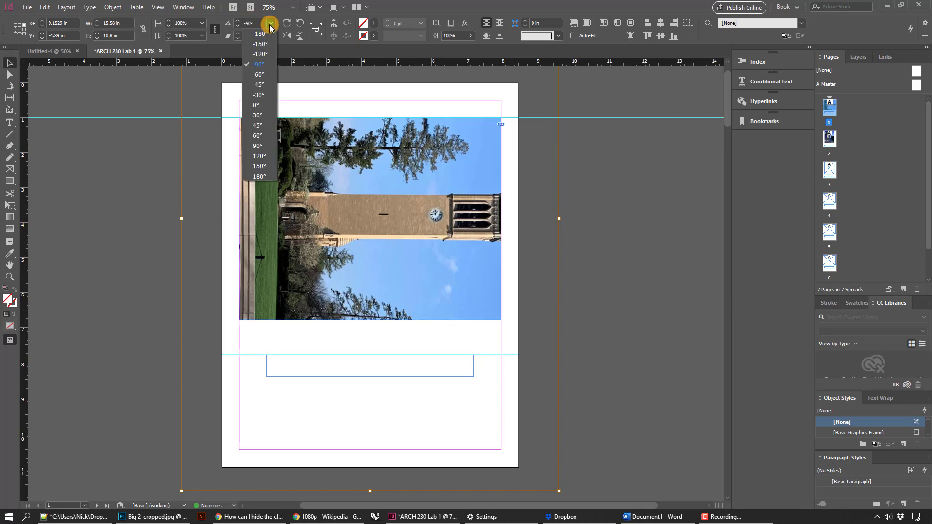
pyautogui.click(258, 105)
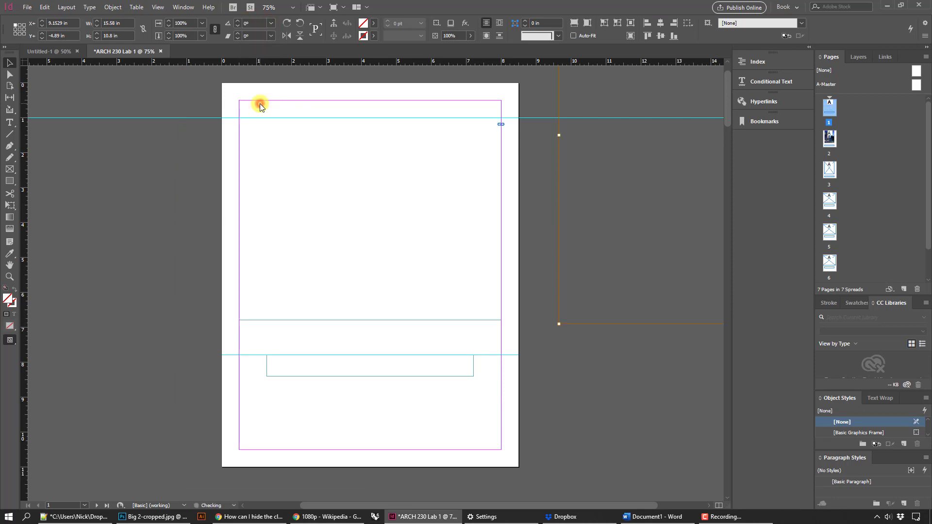
pyautogui.click(270, 24)
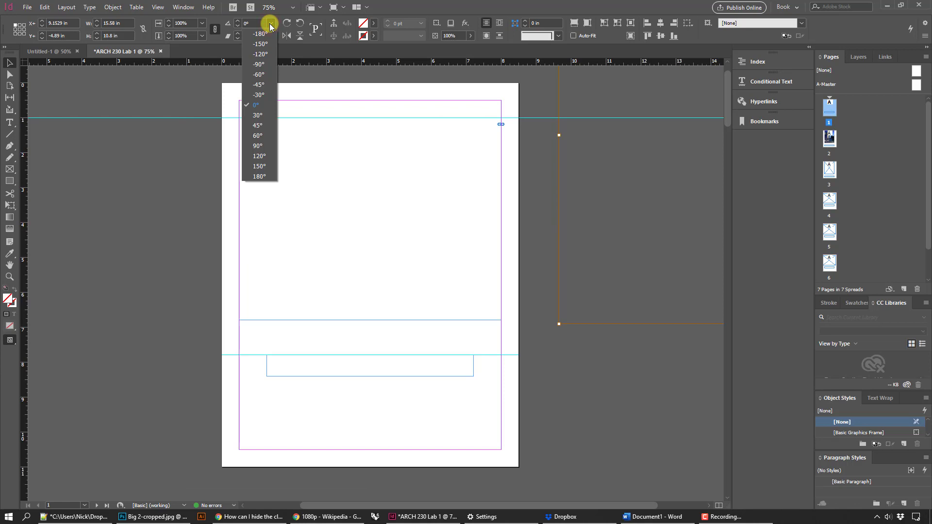
pyautogui.click(416, 185)
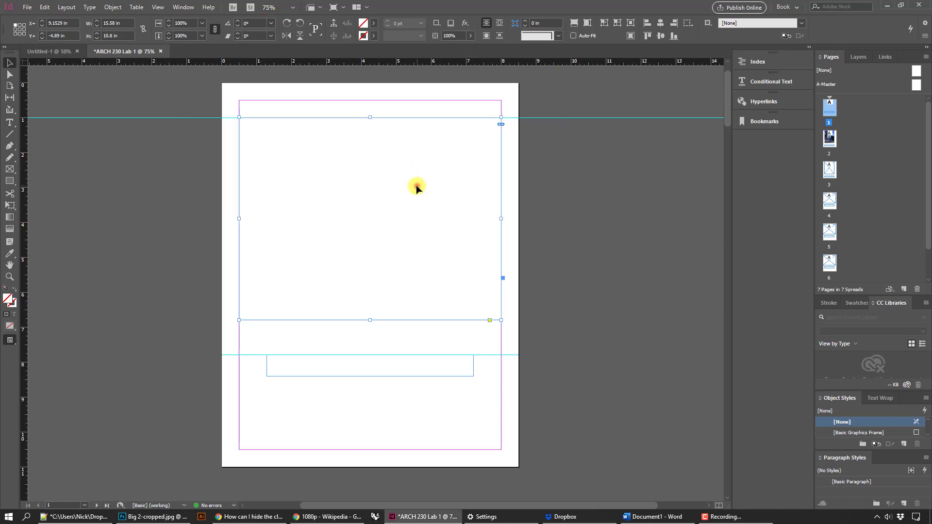
# - Fit the image to the page 1 picture frame with Fill Frame Proportionally and deselect it
pyautogui.click(382, 183)
pyautogui.rightClick(381, 182)
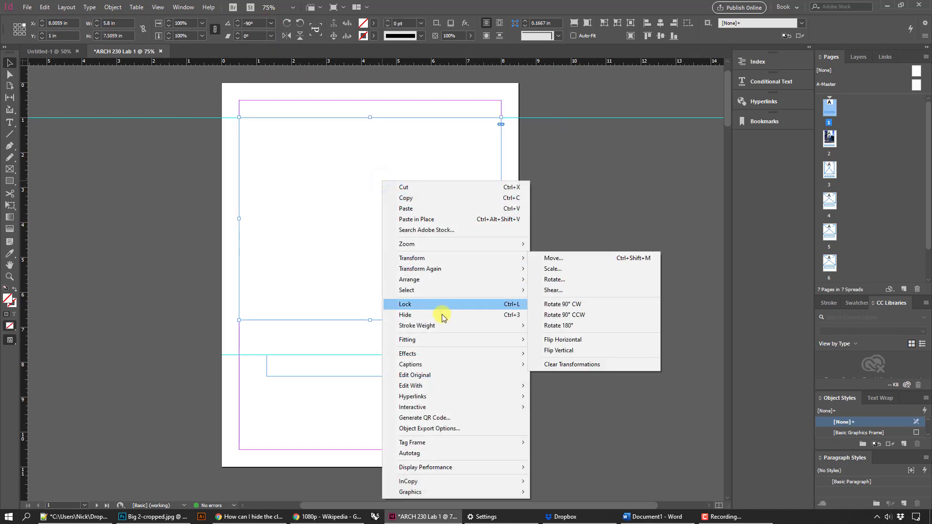
pyautogui.moveTo(437, 340)
pyautogui.click(545, 342)
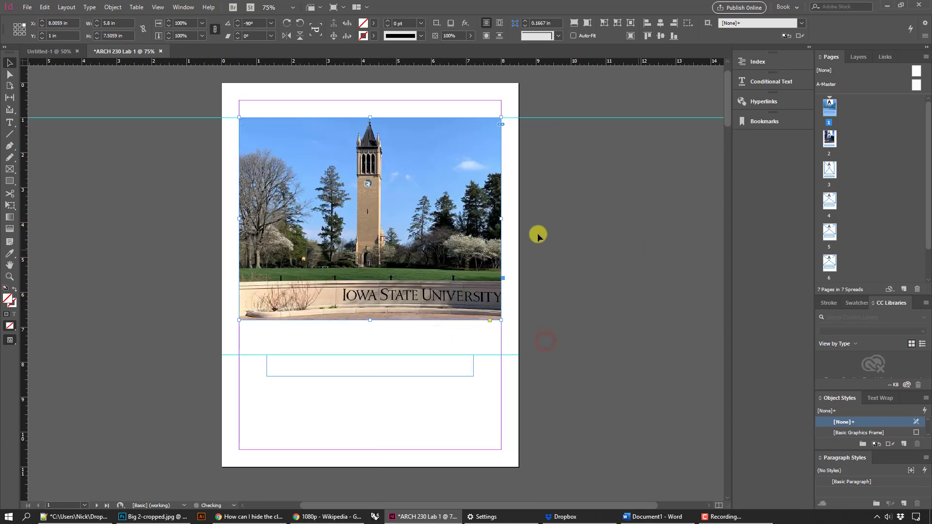
pyautogui.click(639, 248)
# - Select the image content inside the page 1 frame and nudge it left within the frame to an X offset of -1 in
pyautogui.click(418, 192)
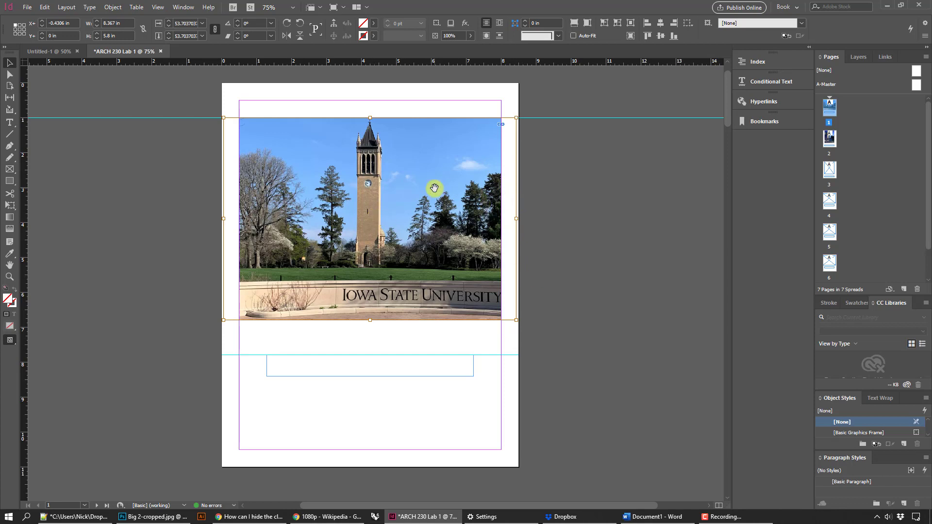
pyautogui.click(401, 184)
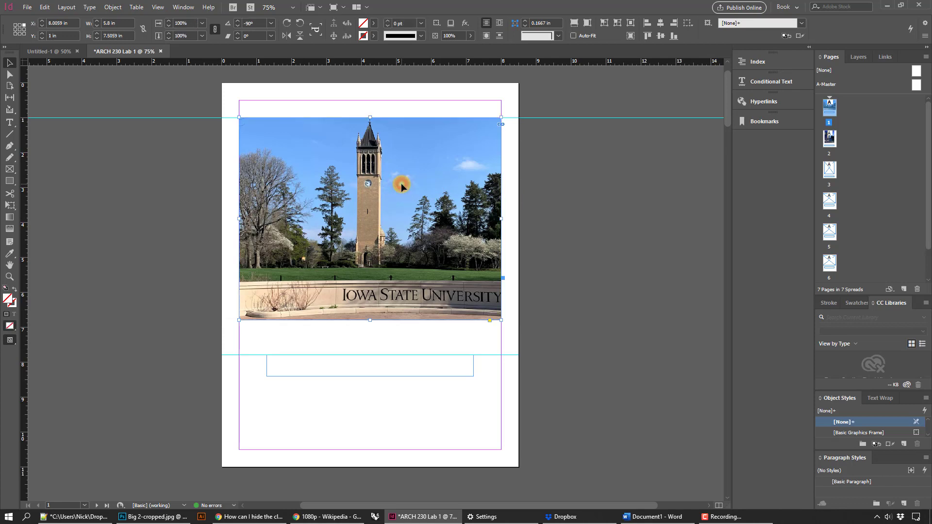
pyautogui.click(375, 187)
pyautogui.press('Left')
pyautogui.press('Left')
pyautogui.press('Left')
pyautogui.press('Left')
pyautogui.press('Left')
pyautogui.press('Left')
pyautogui.press('Left')
pyautogui.press('Left')
pyautogui.press('Left')
pyautogui.press('Left')
pyautogui.press('Left')
pyautogui.press('Left')
pyautogui.press('Left')
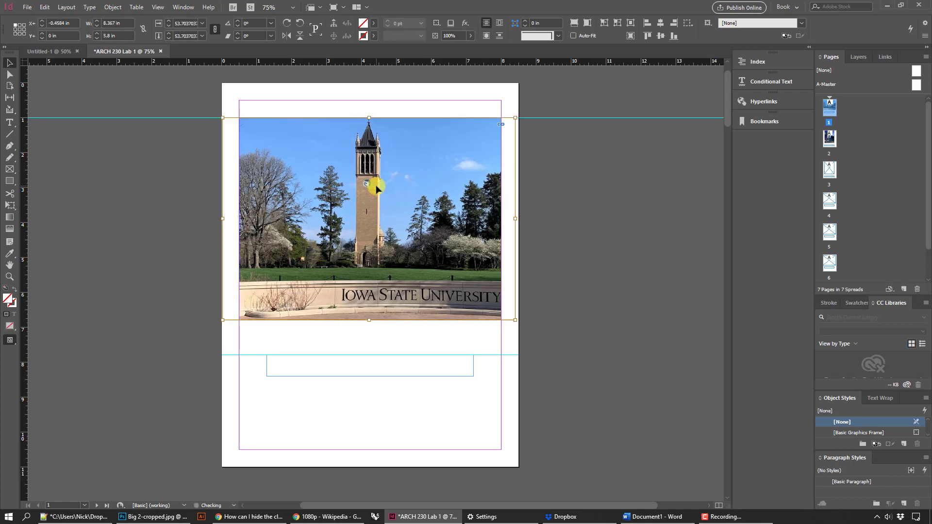
pyautogui.press('Left')
pyautogui.press('Left')
pyautogui.press('Left')
pyautogui.press('Left')
pyautogui.press('Left')
pyautogui.press('Left')
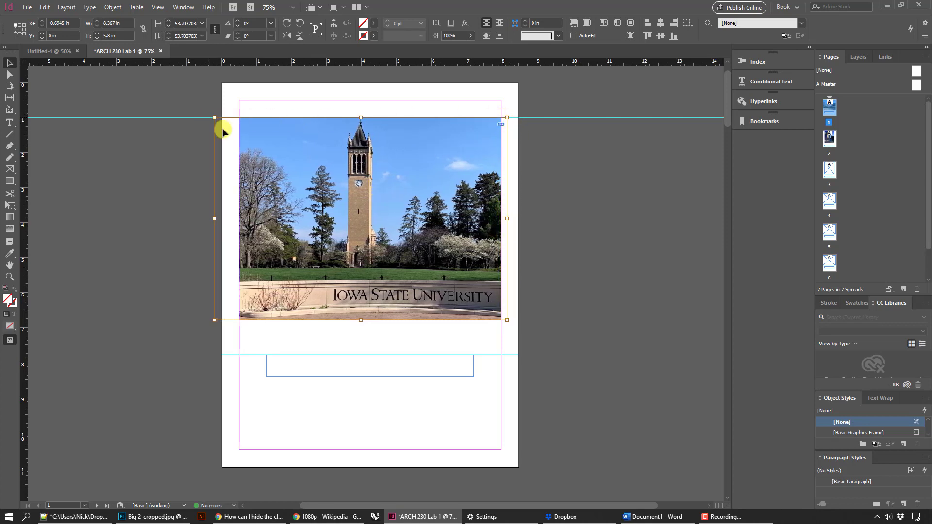
pyautogui.press('Left')
pyautogui.press('Left')
pyautogui.press('Left')
pyautogui.press('Left')
pyautogui.press('Left')
pyautogui.press('Left')
pyautogui.press('Left')
pyautogui.press('Left')
pyautogui.press('Left')
pyautogui.press('Left')
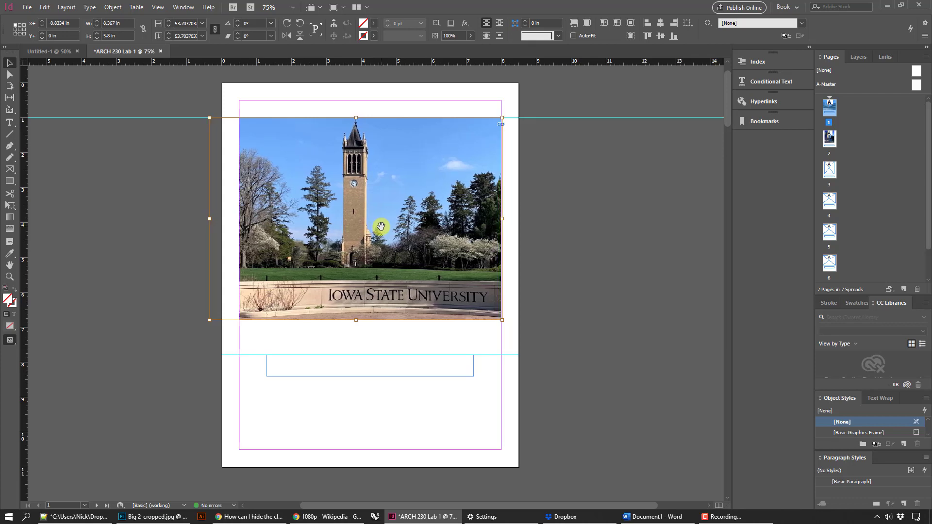
pyautogui.press('Left')
pyautogui.press('Left')
pyautogui.press('Left')
pyautogui.press('Left')
pyautogui.press('Left')
pyautogui.press('Left')
pyautogui.press('Left')
pyautogui.press('Left')
pyautogui.press('Left')
pyautogui.press('Left')
pyautogui.press('Left')
pyautogui.press('Left')
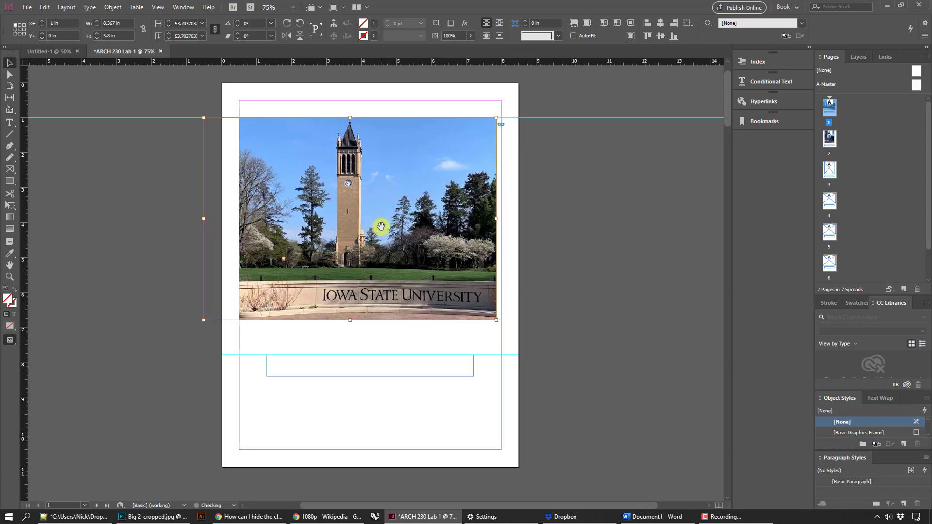
# - Select the image content inside the page 1 picture frame and nudge it right to an X offset of -0.8333 in
pyautogui.click(547, 239)
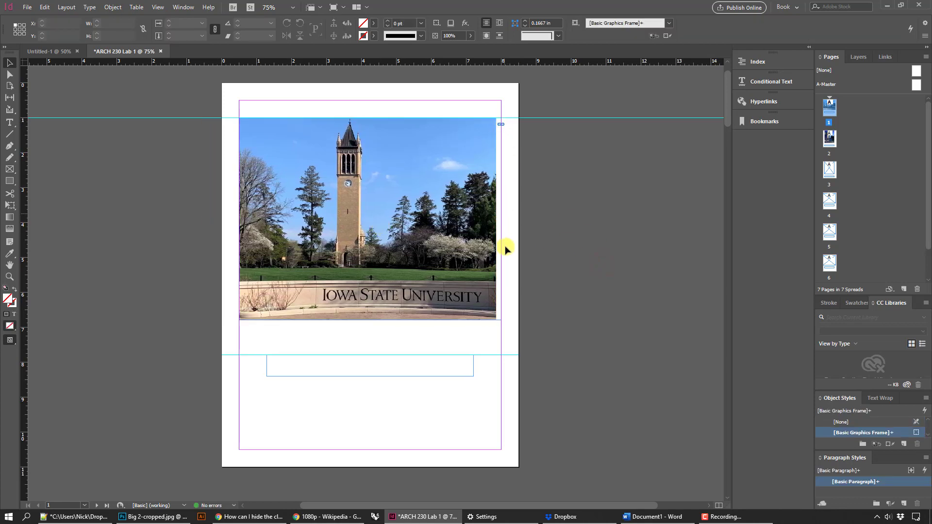
pyautogui.doubleClick(432, 253)
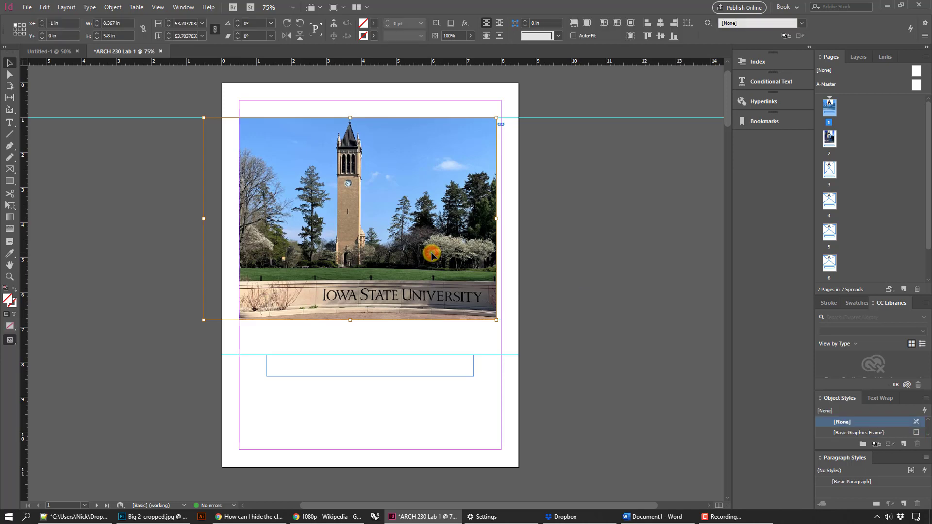
pyautogui.press('Right')
pyautogui.press('Right')
pyautogui.press('Right')
pyautogui.press('Right')
pyautogui.press('Right')
pyautogui.press('Right')
pyautogui.press('Right')
pyautogui.press('Right')
pyautogui.press('Right')
pyautogui.press('Right')
pyautogui.press('Right')
pyautogui.press('Right')
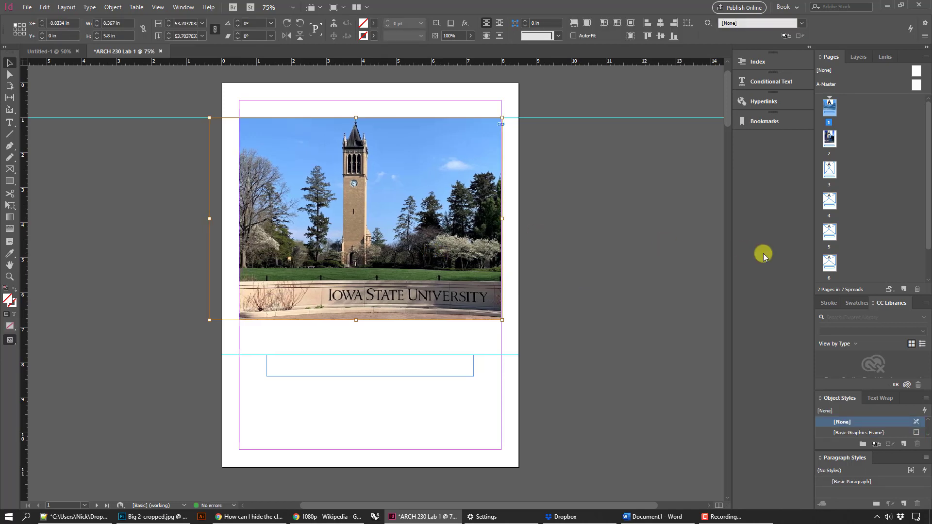
# - Delete the image content from the large page 1 picture frame, keeping the frame itself
pyautogui.click(625, 242)
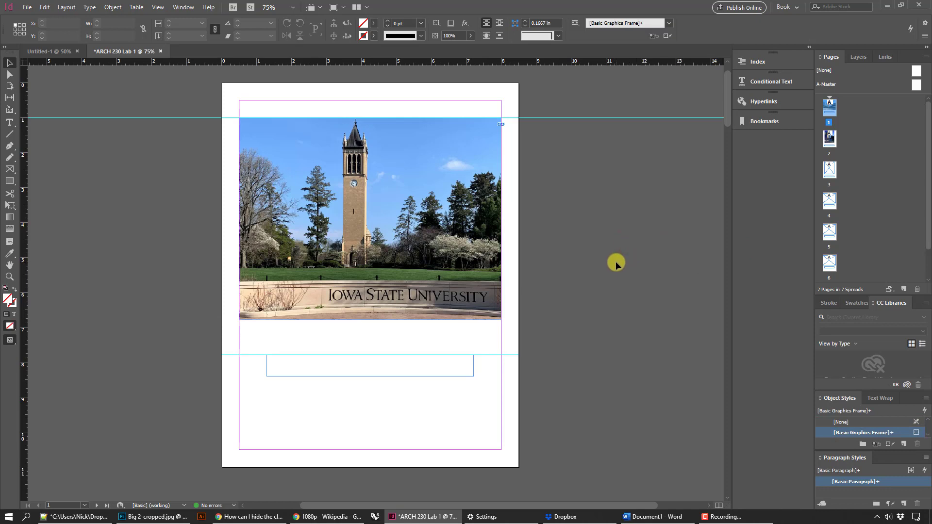
pyautogui.click(409, 163)
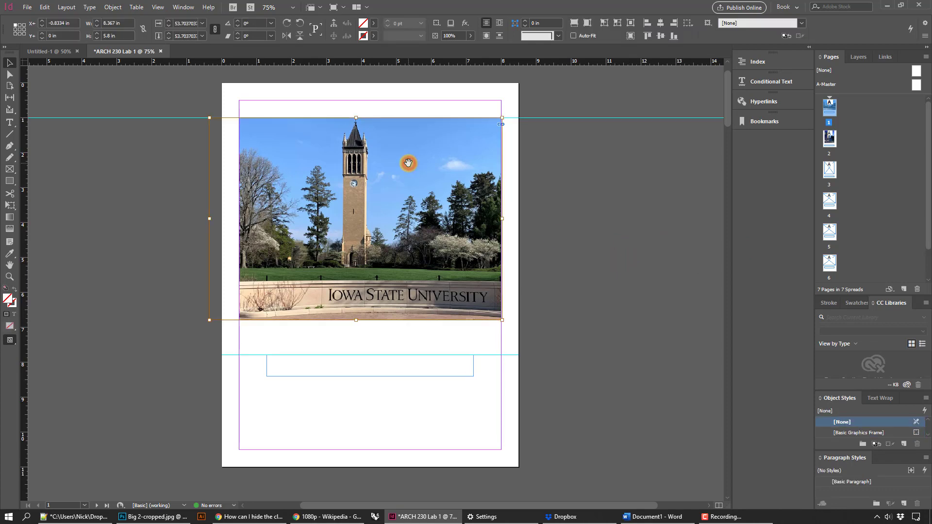
pyautogui.press('Delete')
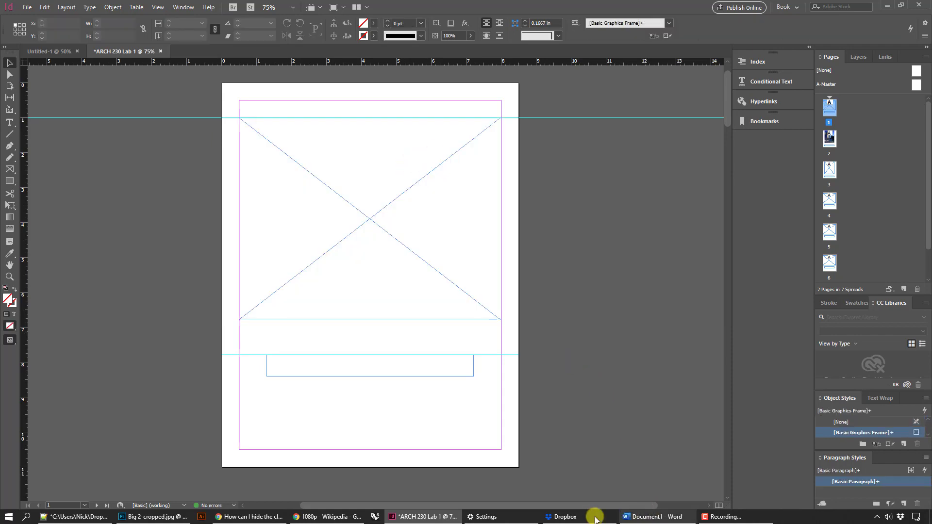
# - Switch to Photoshop and open the recent file Big 2.jpg
pyautogui.click(180, 516)
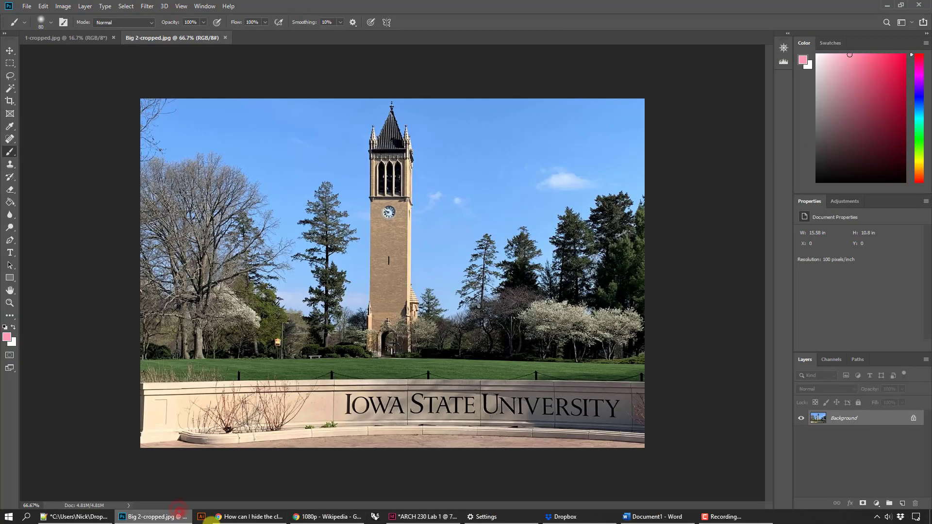
pyautogui.click(28, 6)
pyautogui.click(51, 64)
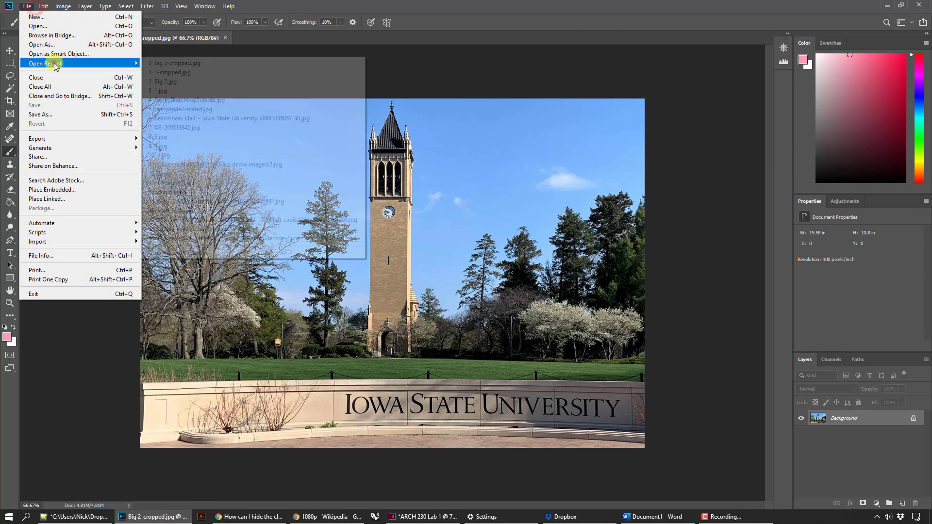
pyautogui.click(196, 81)
# - Resize the Big 2 image to 1920 pixels wide with proportions linked, at a resolution of 100 pixels/inch
pyautogui.click(63, 6)
pyautogui.click(77, 78)
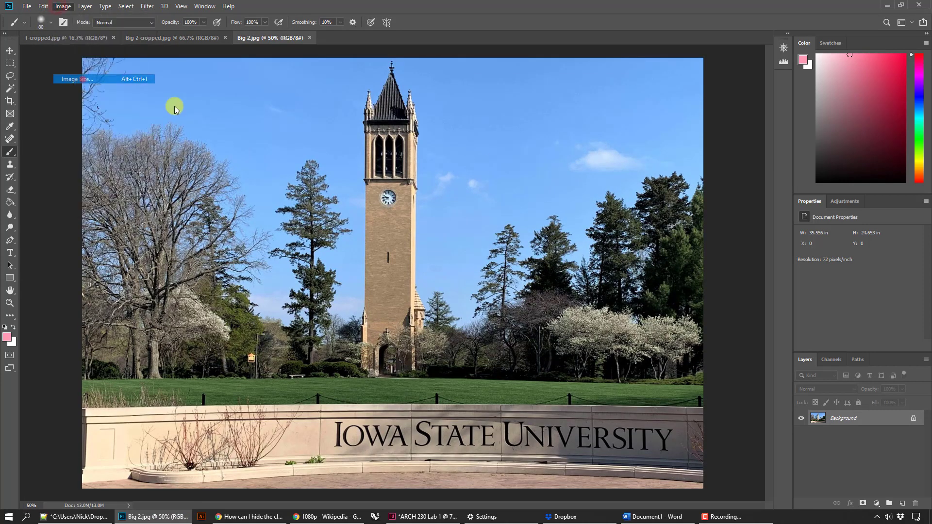
pyautogui.doubleClick(522, 254)
pyautogui.write('100')
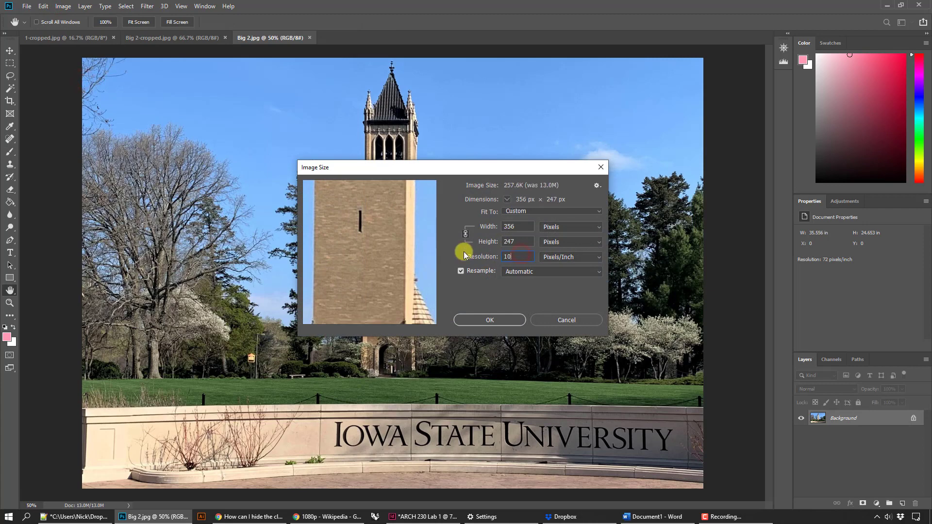
pyautogui.doubleClick(523, 225)
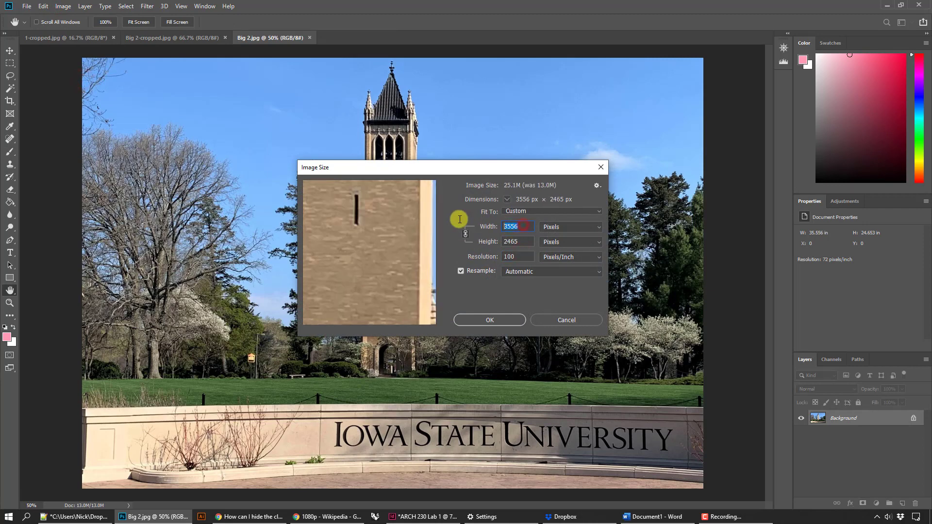
pyautogui.write('19')
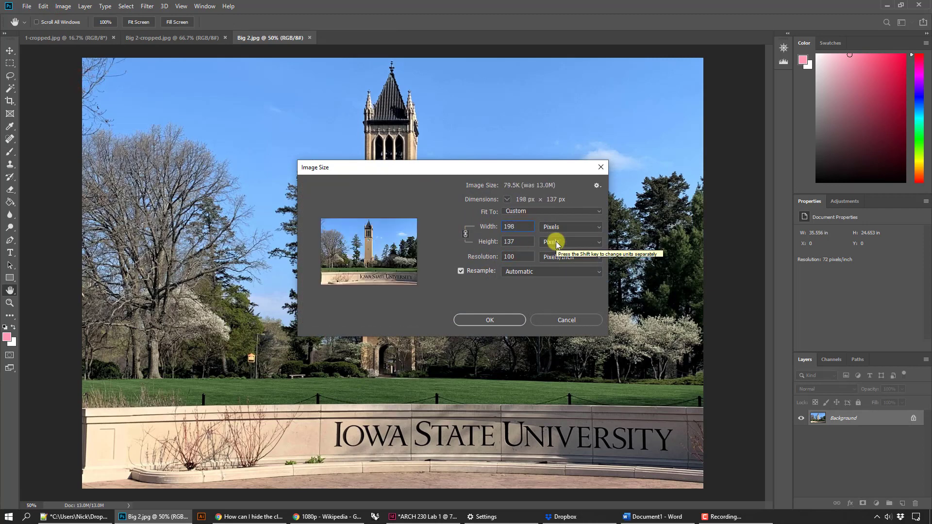
pyautogui.write('20')
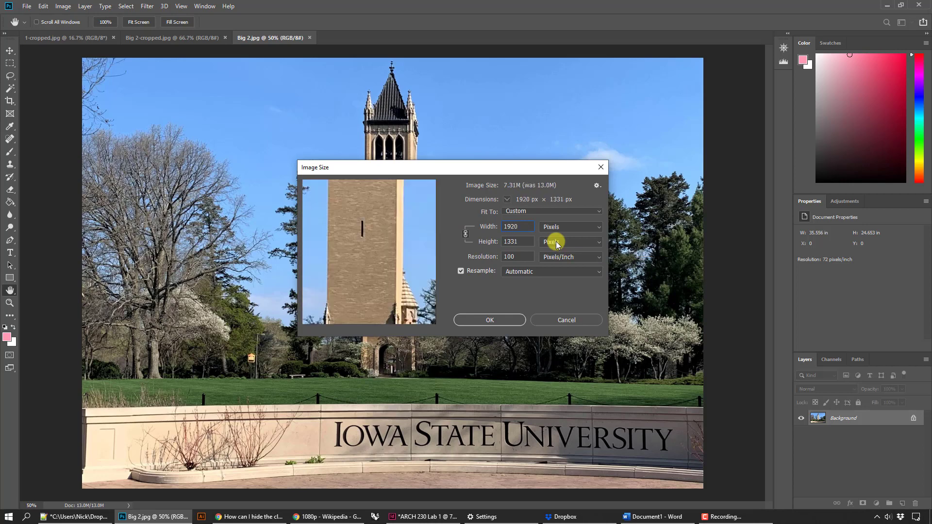
pyautogui.click(525, 243)
pyautogui.click(504, 319)
# - Save the resized image as a JPEG copy named Big 2-cropped alt with Maximum quality 12 and Baseline ("Standard") format
pyautogui.click(27, 6)
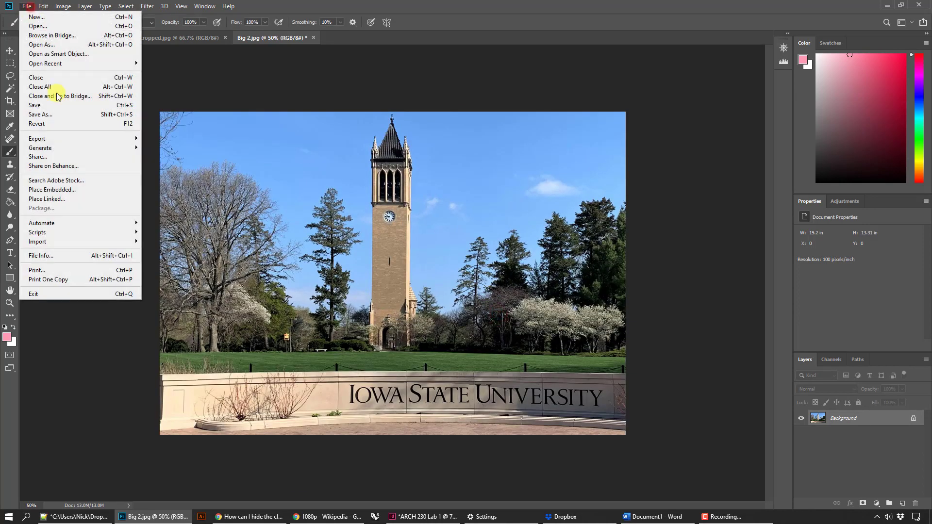
pyautogui.click(57, 114)
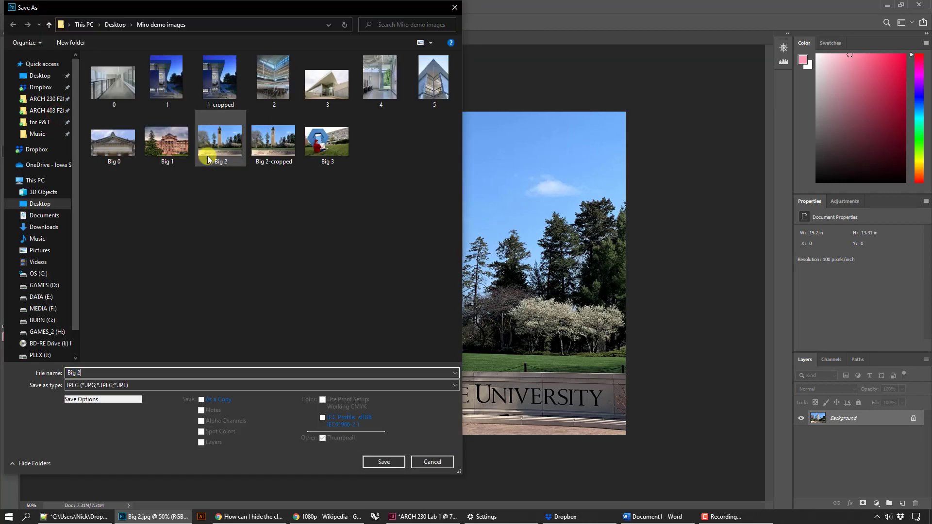
pyautogui.write('-c')
pyautogui.write('ped v2')
pyautogui.press('Return')
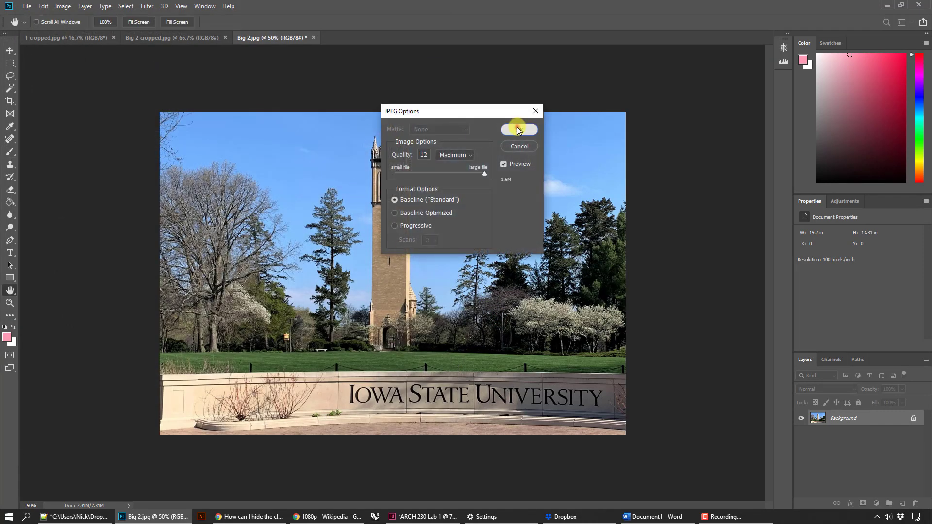
pyautogui.click(519, 129)
# - Switch to InDesign and place the Big 2-cropped alt image into the large picture frame on page 1
pyautogui.click(420, 516)
pyautogui.click(345, 190)
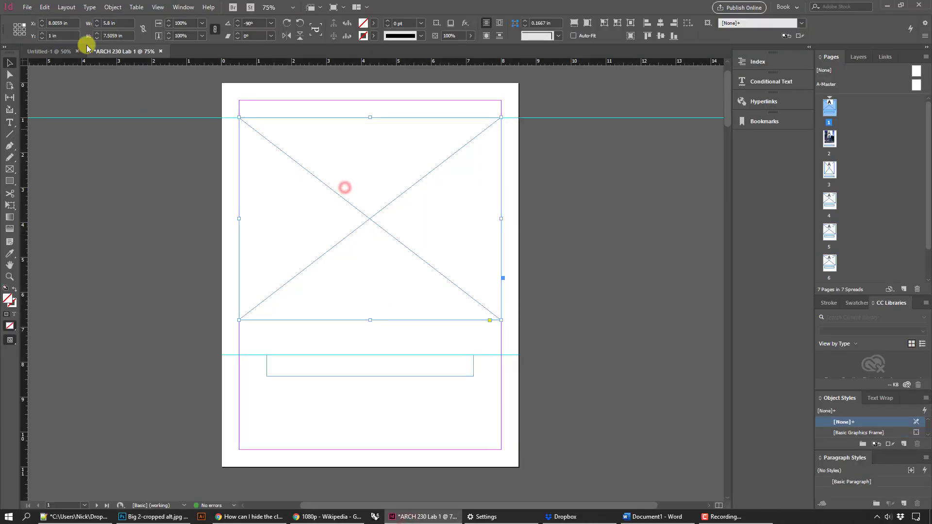
pyautogui.click(26, 7)
pyautogui.click(71, 153)
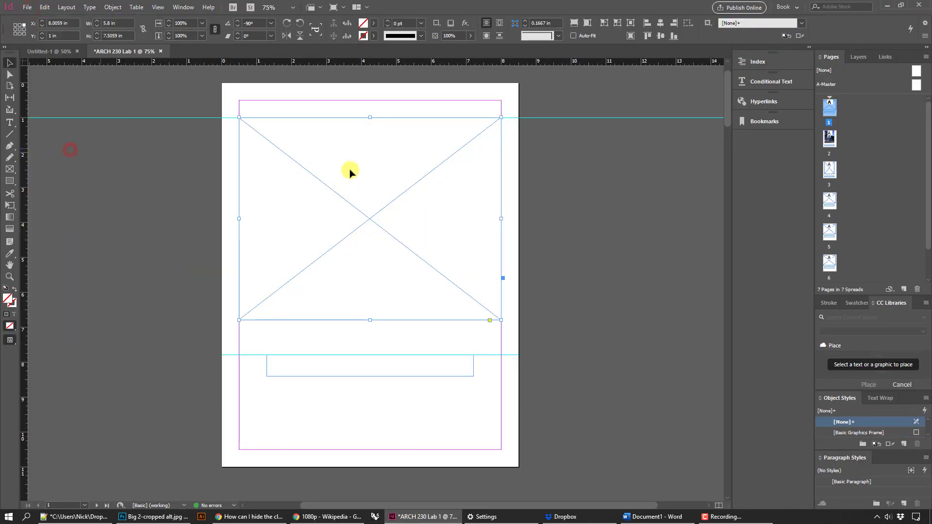
pyautogui.click(27, 7)
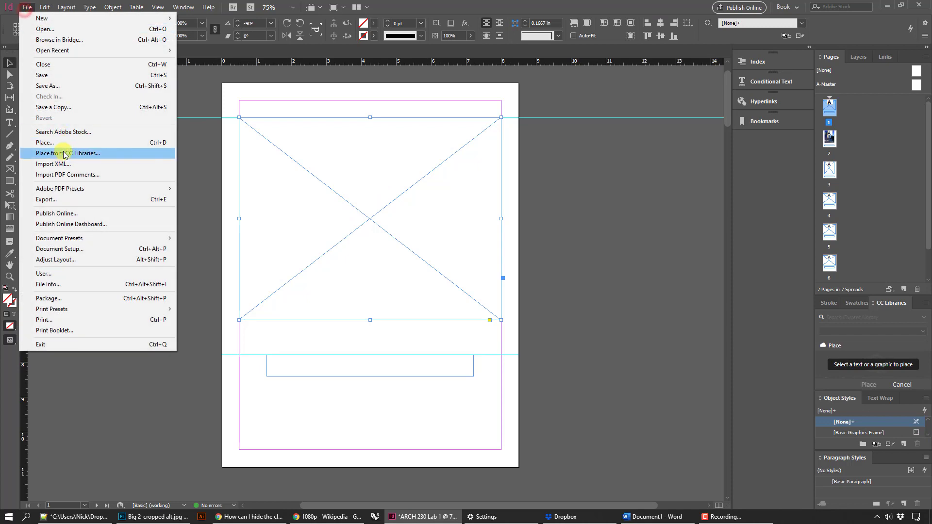
pyautogui.click(65, 143)
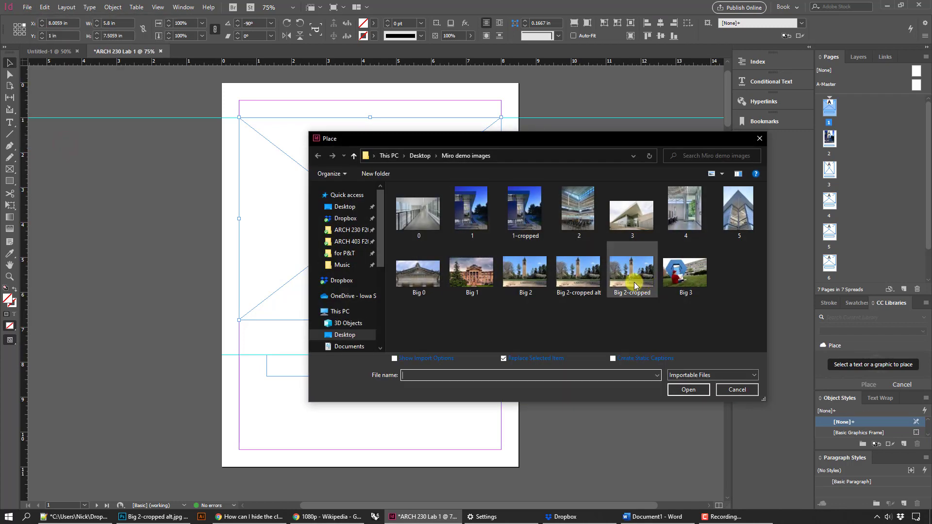
pyautogui.doubleClick(581, 280)
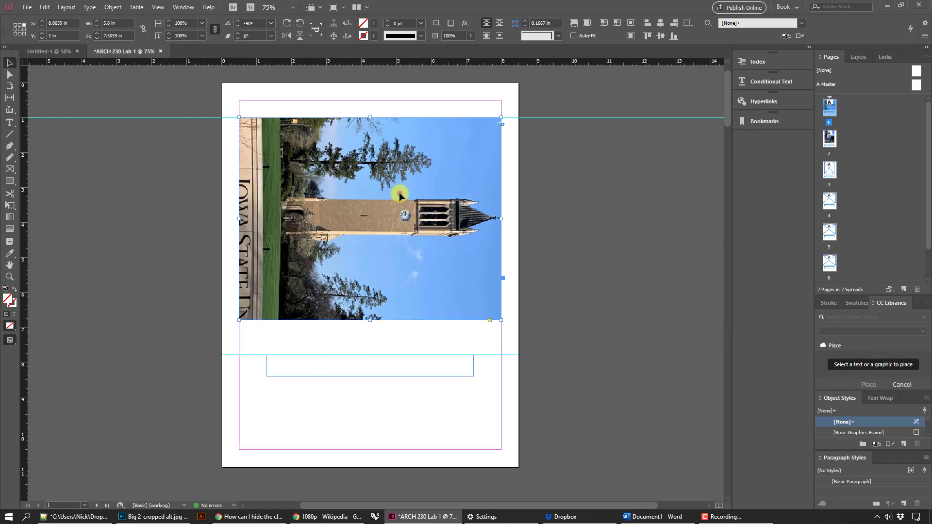
# - Select the placed image's content inside the page 1 frame and set its rotation angle to 0°
pyautogui.doubleClick(399, 195)
pyautogui.click(270, 23)
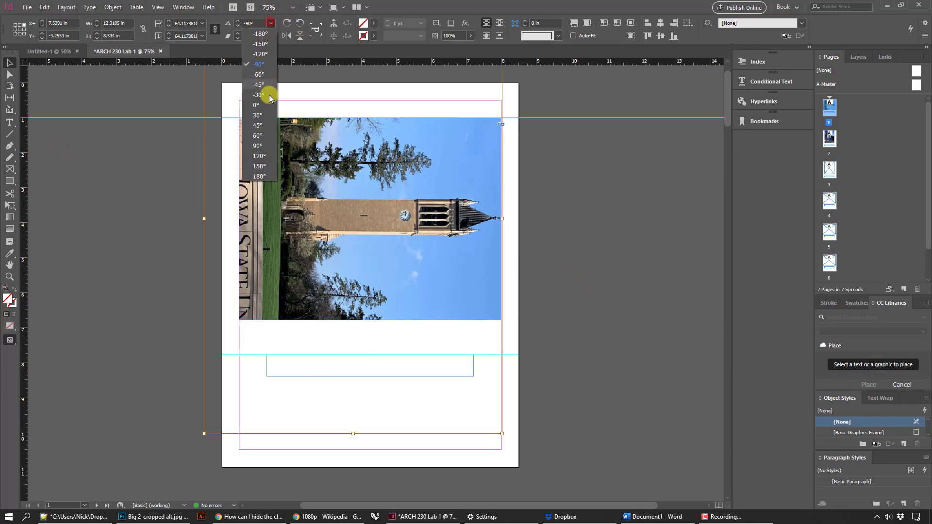
pyautogui.click(268, 102)
# - Fit the Big 2-cropped alt image to its frame with Fill Frame Proportionally, then deselect and reselect its content
pyautogui.rightClick(350, 166)
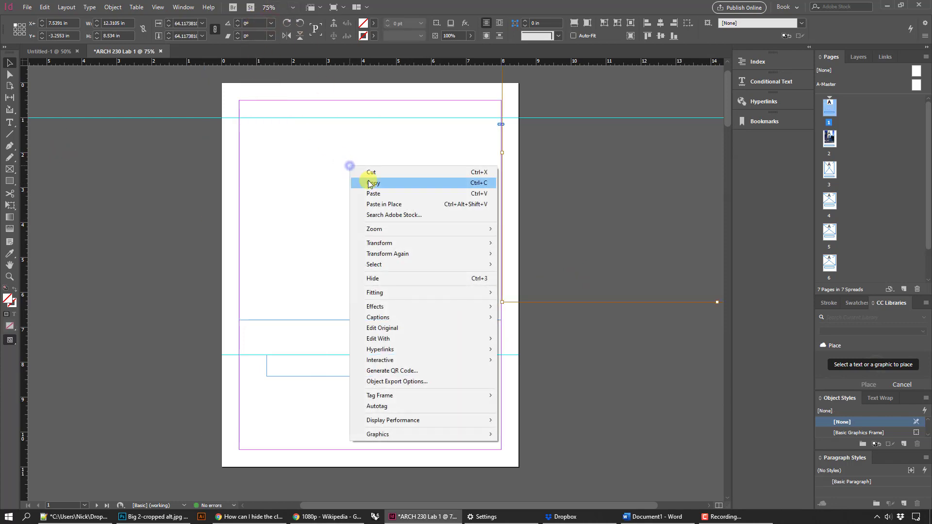
pyautogui.click(444, 295)
pyautogui.click(523, 293)
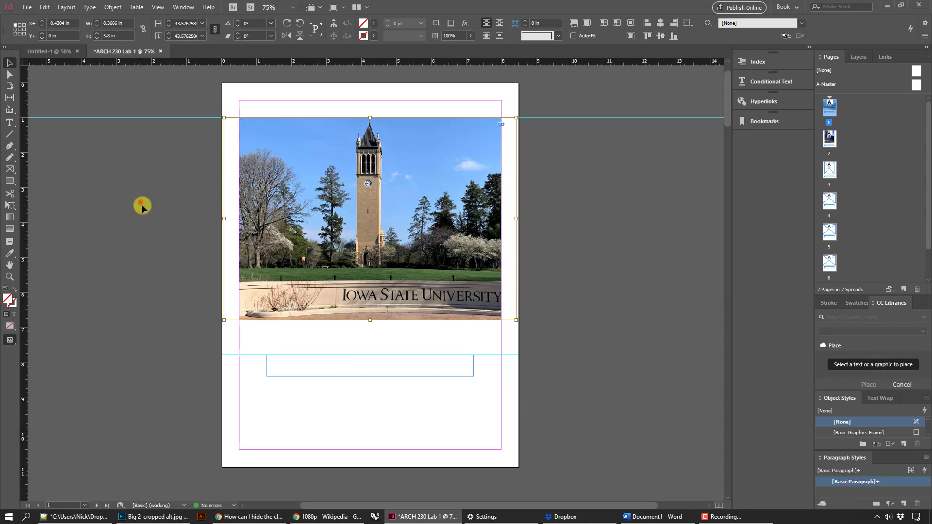
pyautogui.click(140, 202)
pyautogui.click(305, 200)
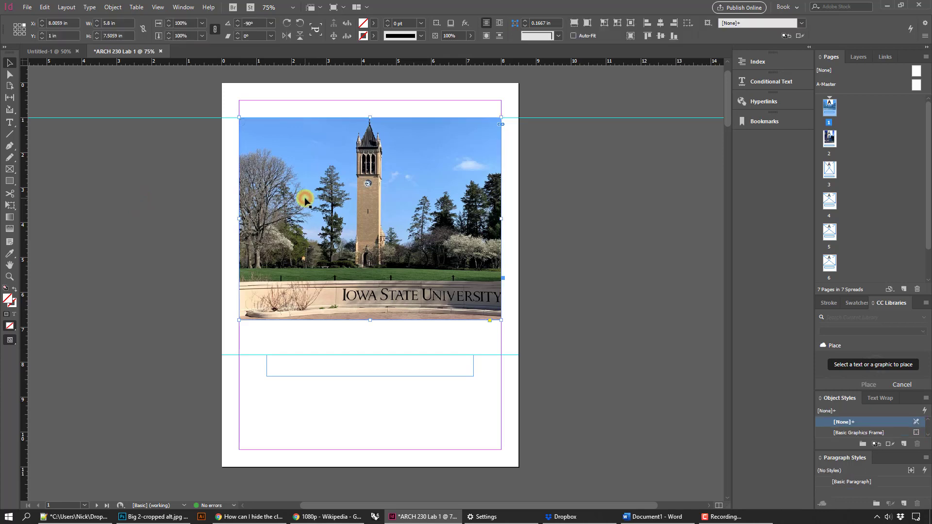
pyautogui.click(288, 188)
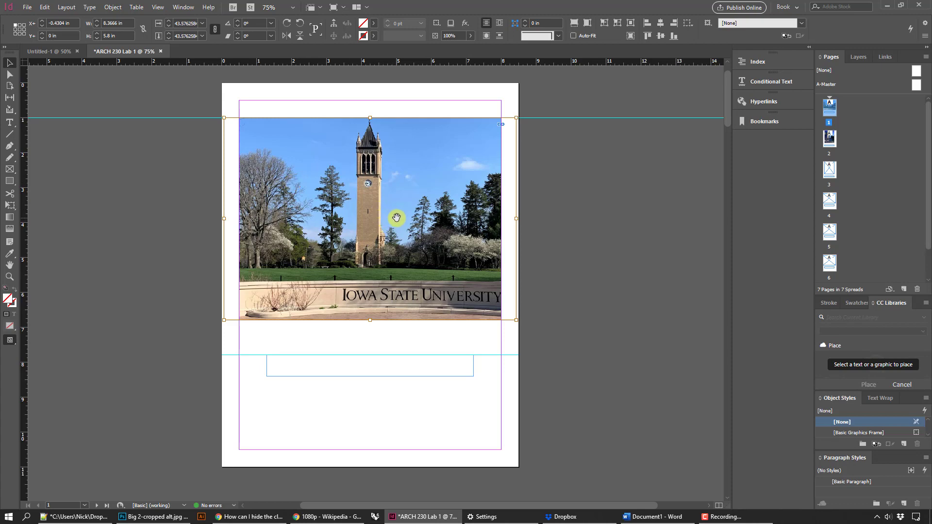
# - Try Fit Content Proportionally on the page 1 image, then switch its fitting back to Fill Frame Proportionally
pyautogui.rightClick(428, 190)
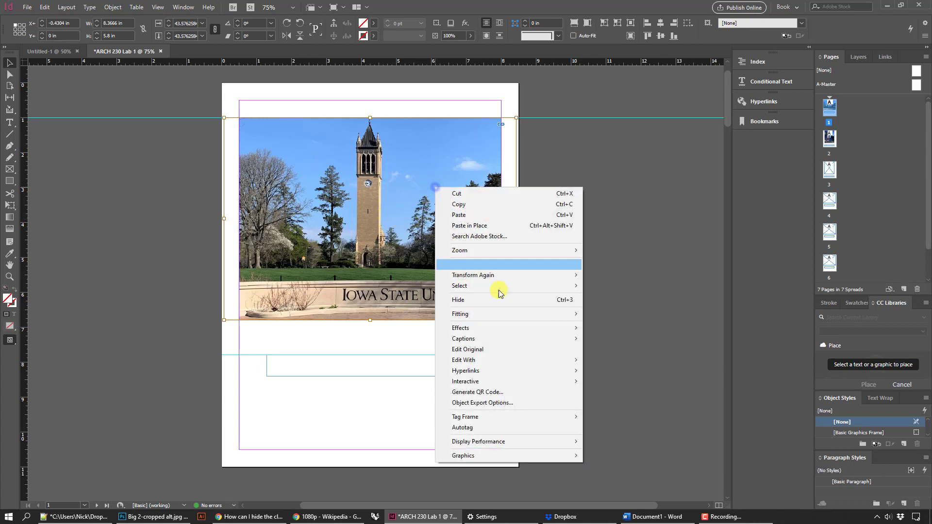
pyautogui.click(497, 315)
pyautogui.click(602, 323)
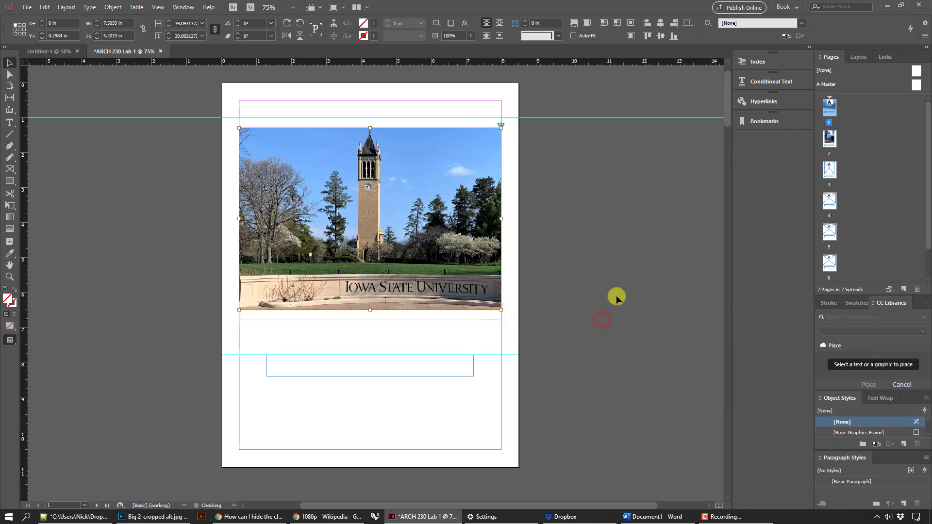
pyautogui.rightClick(389, 169)
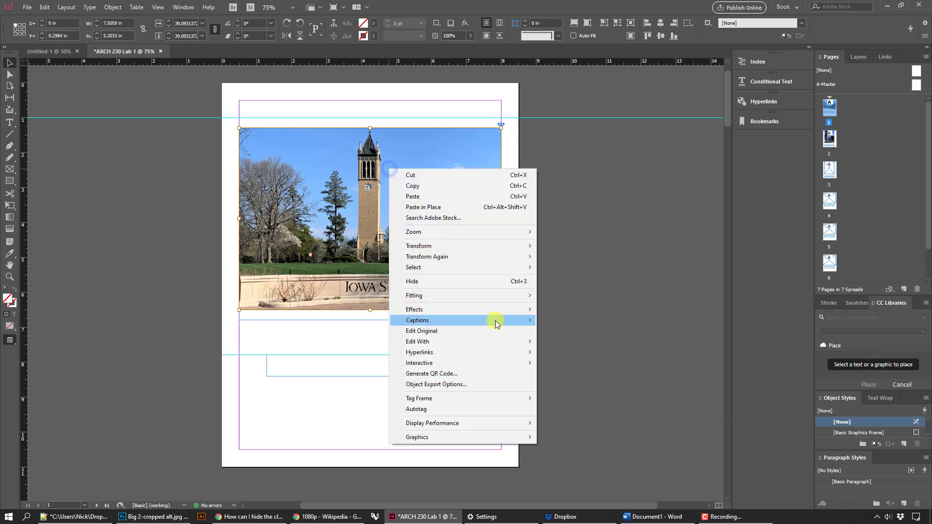
pyautogui.click(505, 294)
pyautogui.click(567, 295)
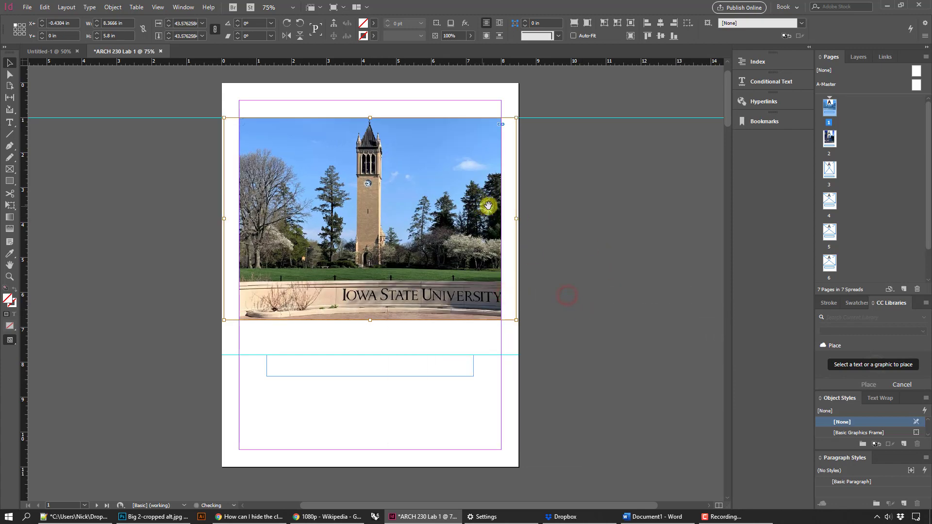
# - Apply Fit Content Proportionally to the page 1 image, then select its frame to compare the frame edges with the image
pyautogui.rightClick(392, 210)
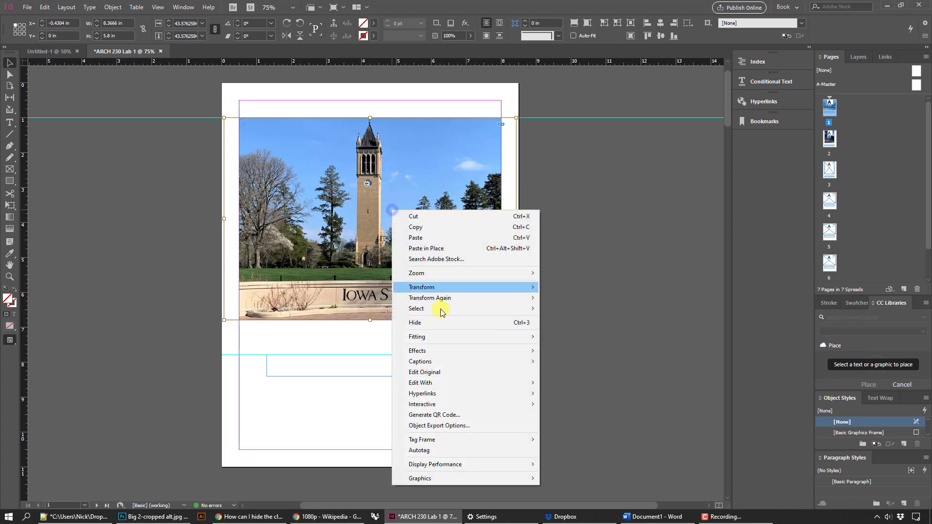
pyautogui.click(437, 342)
pyautogui.click(563, 352)
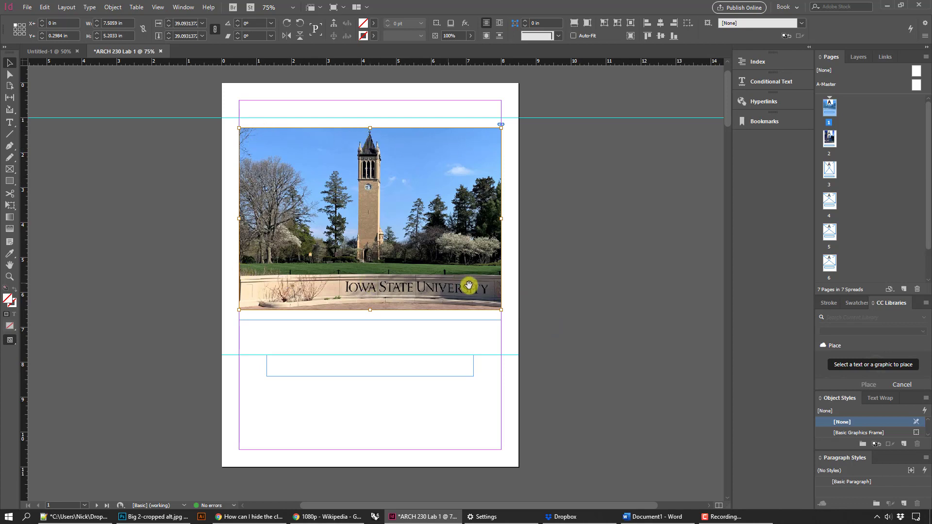
pyautogui.click(588, 191)
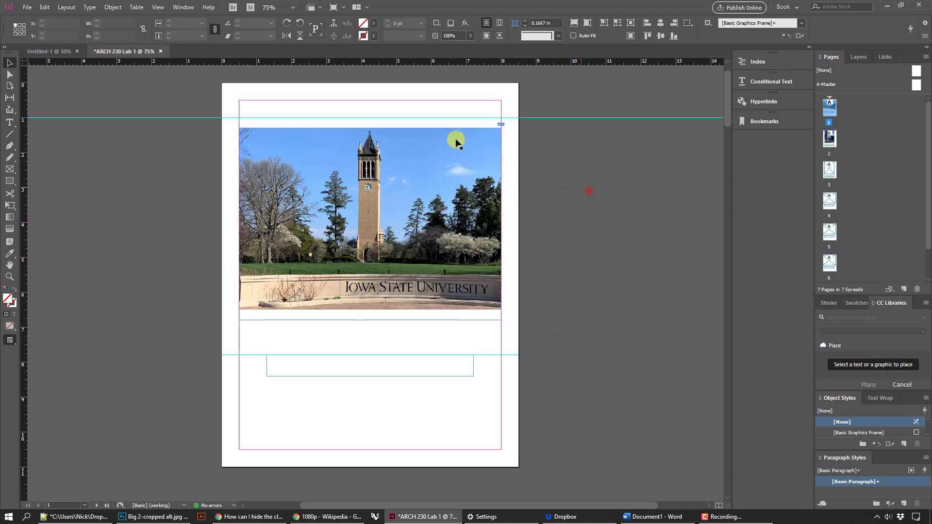
pyautogui.click(440, 126)
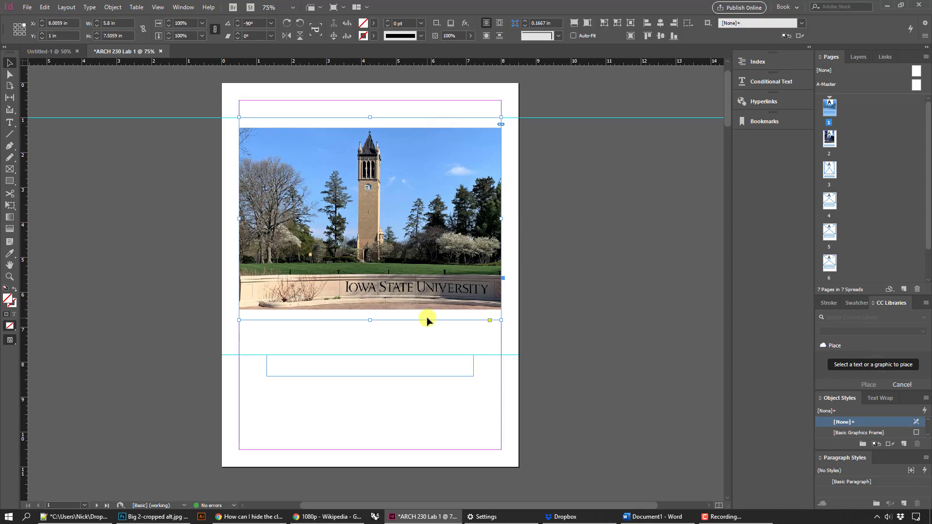
pyautogui.click(580, 282)
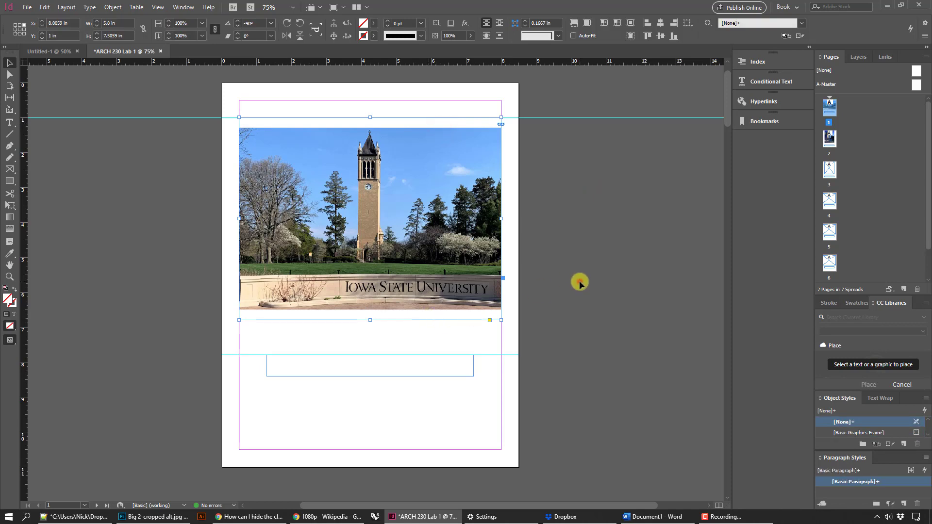
# - Duplicate the page 1 spread and move the copy directly after page 1 so it becomes page 2
pyautogui.rightClick(830, 141)
pyautogui.click(828, 125)
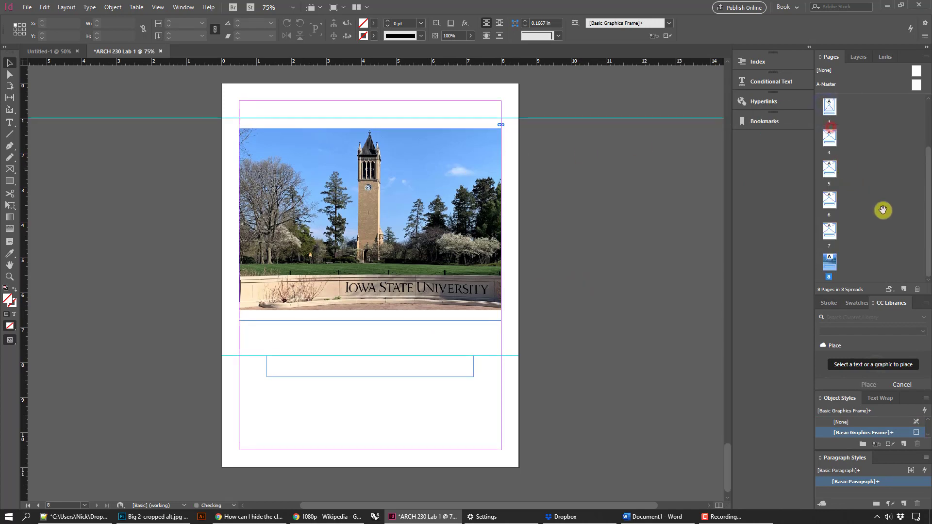
pyautogui.moveTo(824, 262); pyautogui.dragTo(830, 123)
pyautogui.scroll(3, 536, 235)
pyautogui.scroll(-2, 485, 252)
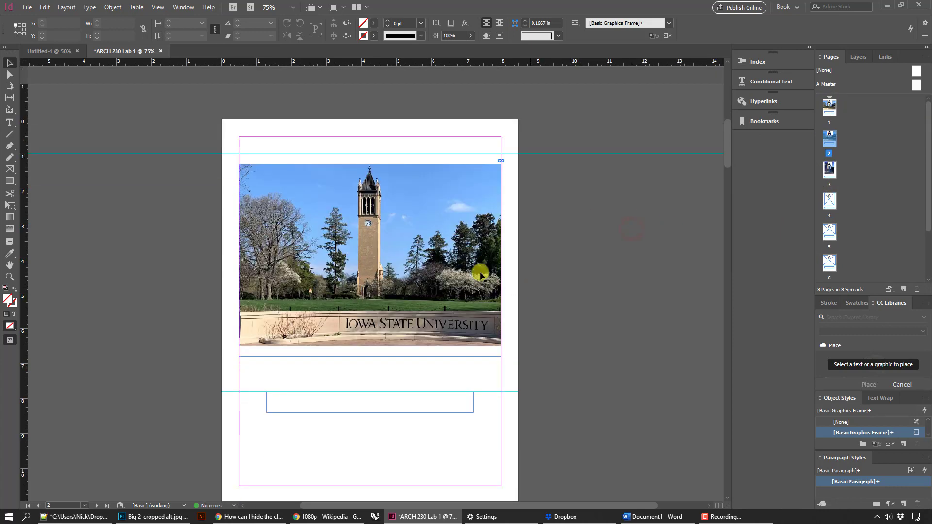
# - Apply Fill Frame Proportionally to the page 2 tower image and deselect it
pyautogui.rightClick(432, 236)
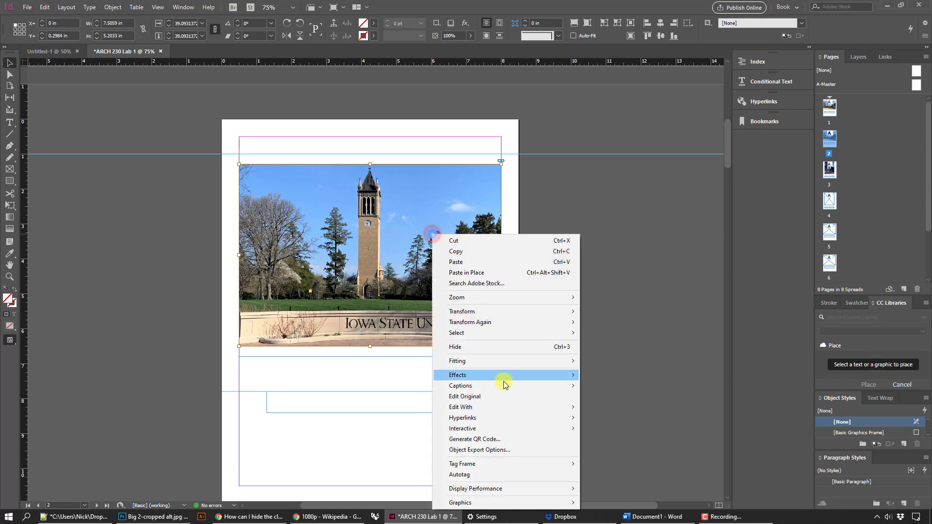
pyautogui.click(515, 360)
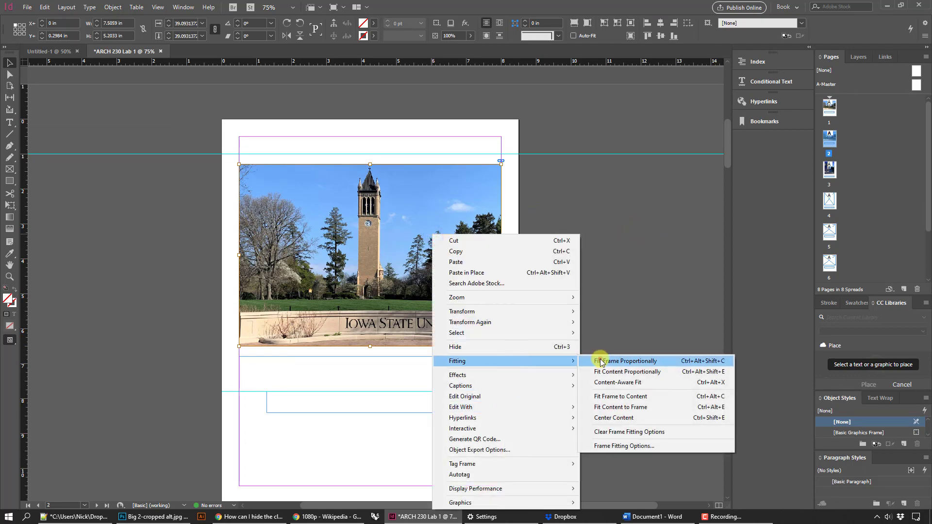
pyautogui.click(601, 362)
pyautogui.click(625, 355)
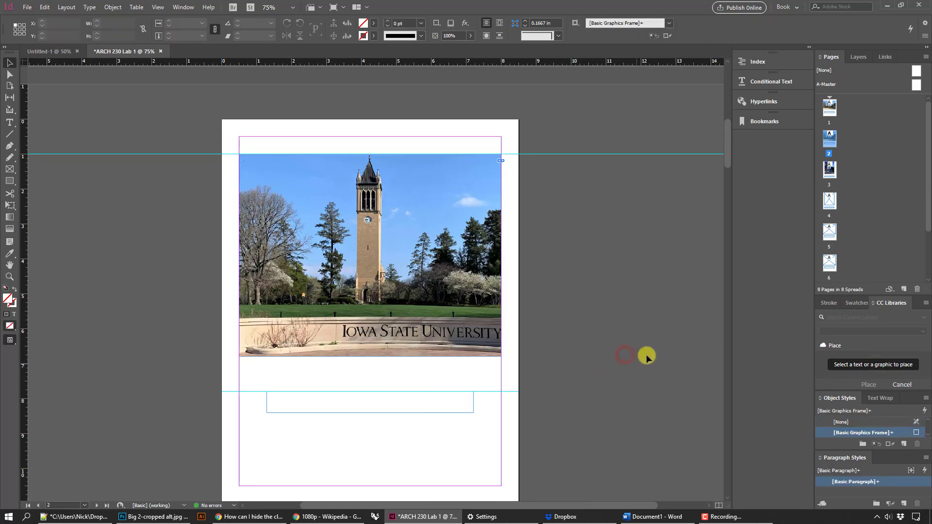
# - Compare how the image fills its frame on pages 1 and 2, then select the page 1 frame
pyautogui.scroll(3, 672, 344)
pyautogui.scroll(-3, 670, 345)
pyautogui.scroll(-2, 640, 350)
pyautogui.scroll(2, 595, 308)
pyautogui.scroll(3, 534, 315)
pyautogui.scroll(-4, 597, 355)
pyautogui.click(409, 197)
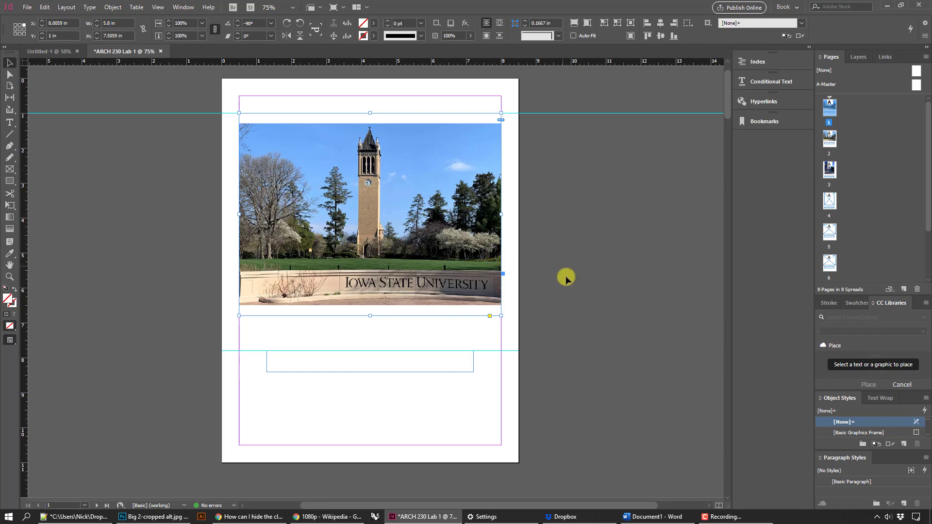
# - Nudge the page 2 image content left inside its frame to an X position of about -0.62 in
pyautogui.scroll(-5, 566, 277)
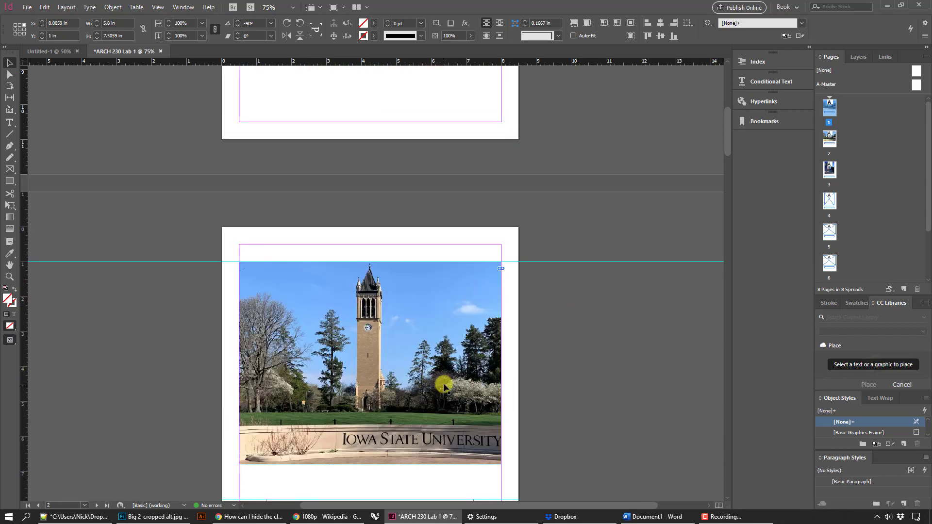
pyautogui.click(436, 374)
pyautogui.press('Left')
pyautogui.press('Left')
pyautogui.press('Left')
pyautogui.press('Left')
pyautogui.press('Left')
pyautogui.press('Left')
pyautogui.press('Left')
pyautogui.press('Left')
pyautogui.press('Left')
pyautogui.press('Left')
pyautogui.press('Left')
pyautogui.press('Left')
pyautogui.press('Left')
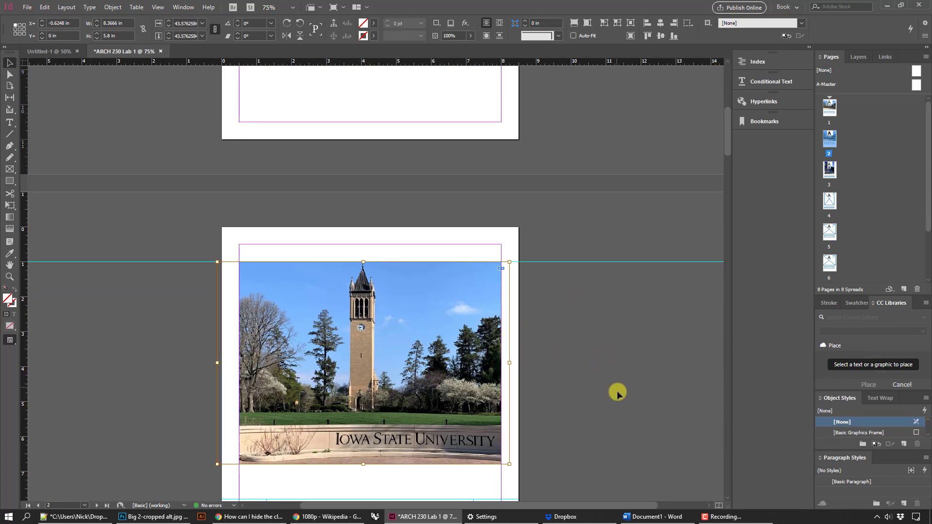
# - Compare the page 1 and page 2 image frames, selecting each to examine its edges against the picture
pyautogui.scroll(6, 617, 395)
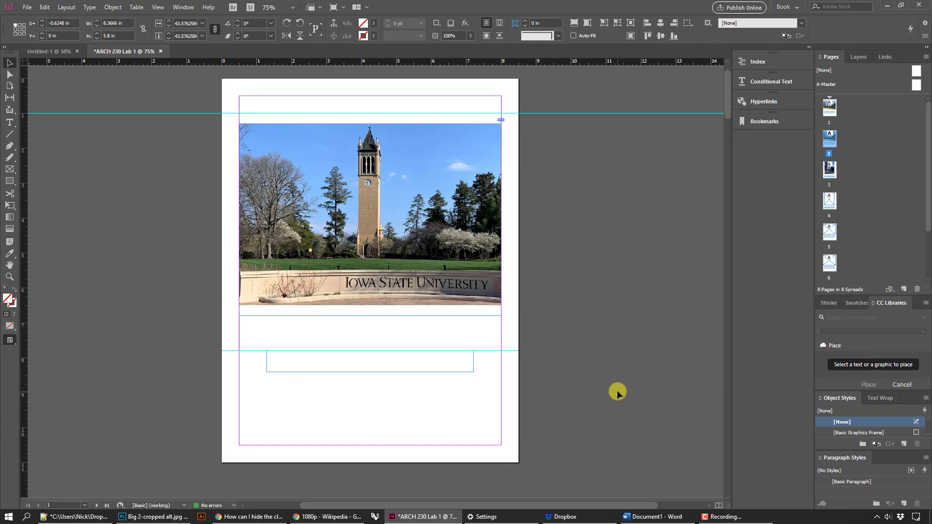
pyautogui.click(631, 266)
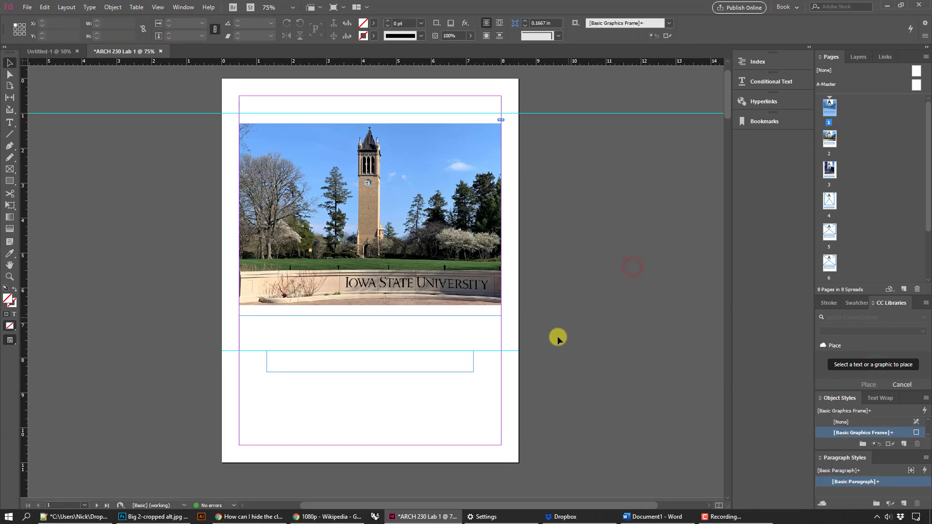
pyautogui.scroll(-5, 557, 339)
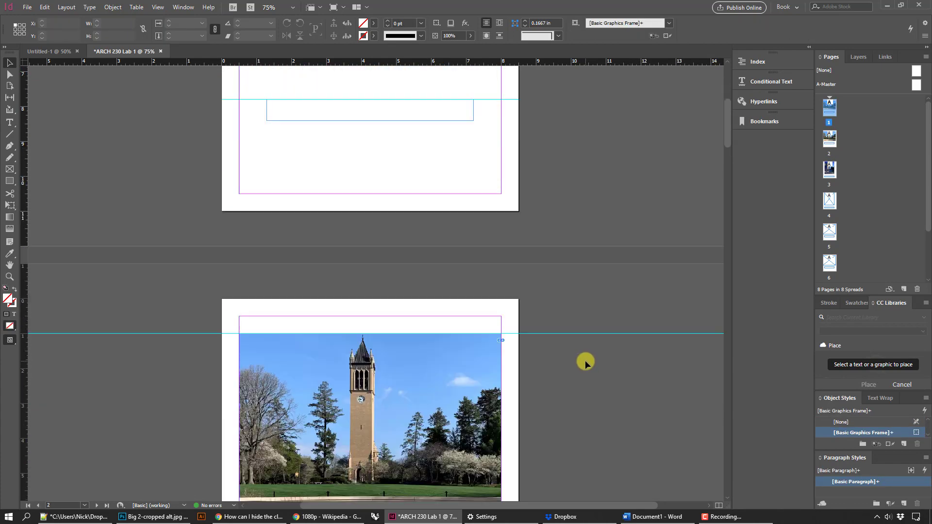
pyautogui.scroll(-5, 585, 363)
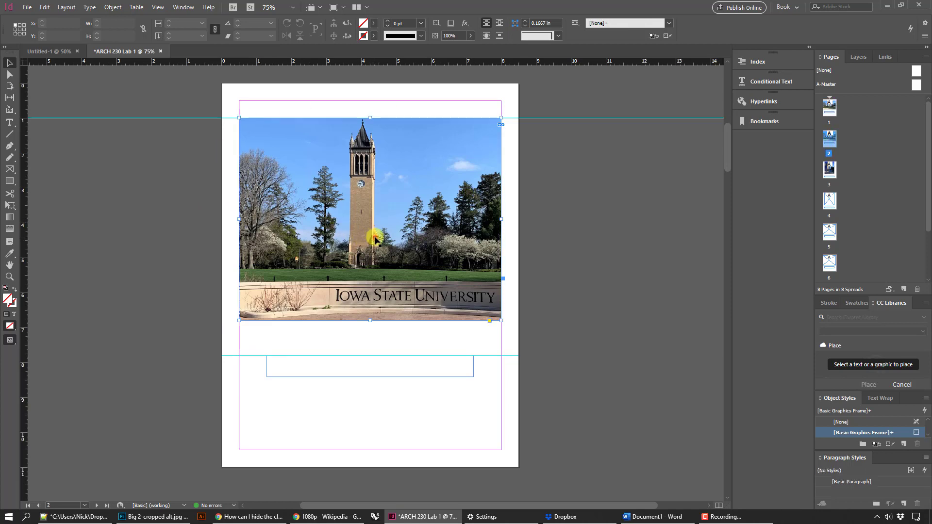
pyautogui.click(614, 218)
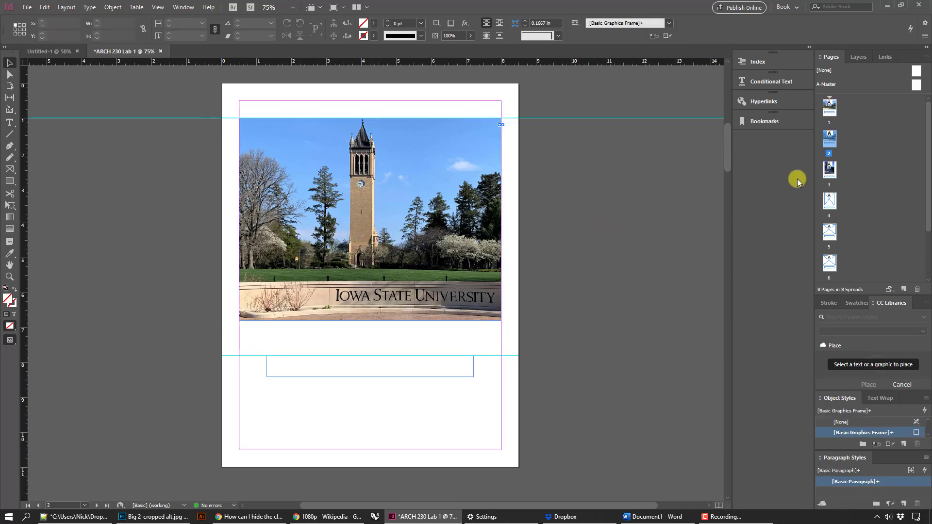
pyautogui.click(464, 199)
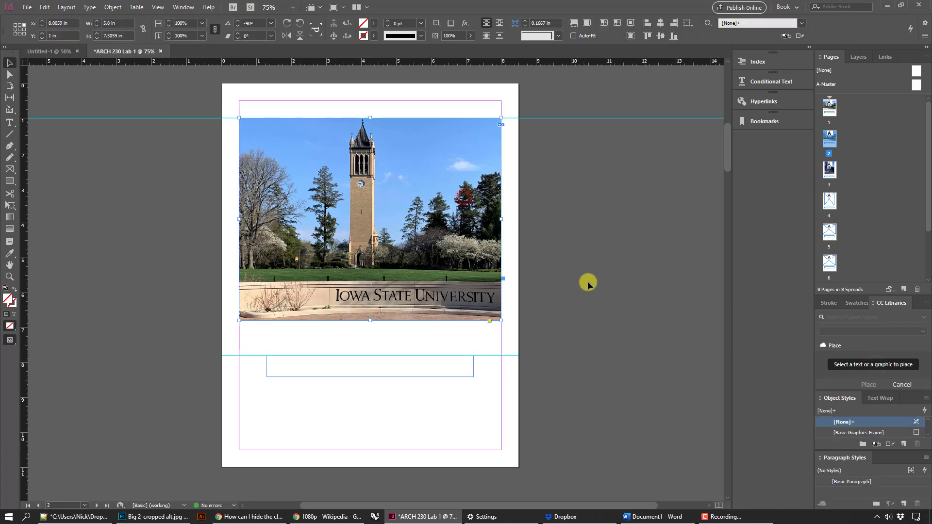
pyautogui.click(613, 290)
pyautogui.scroll(4, 621, 292)
pyautogui.scroll(3, 621, 293)
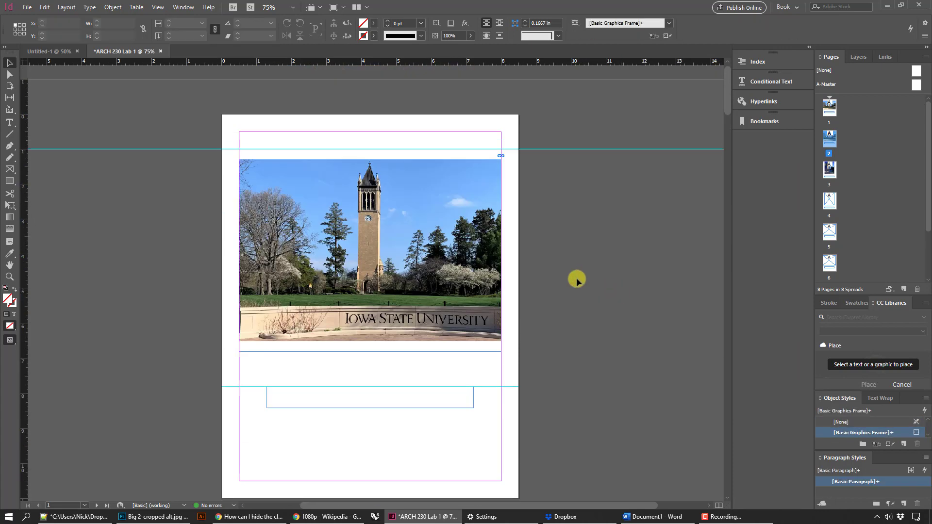
pyautogui.click(384, 225)
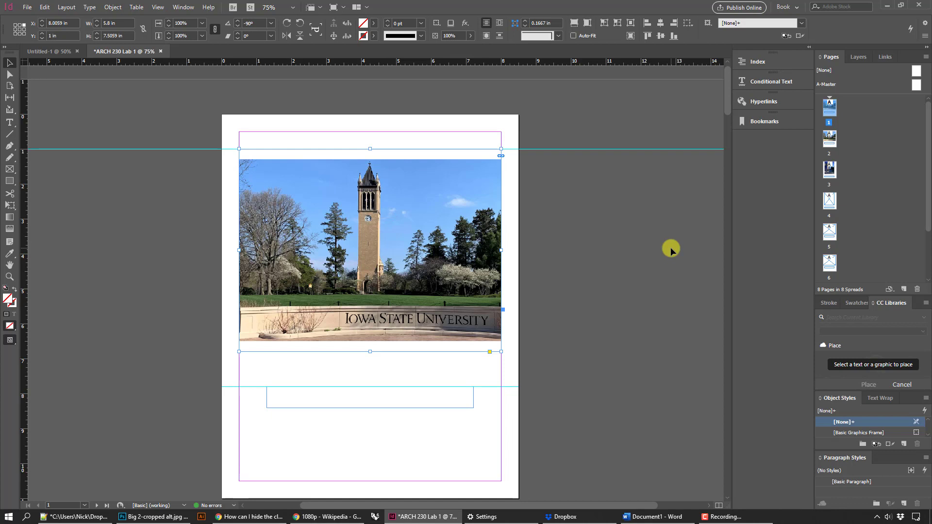
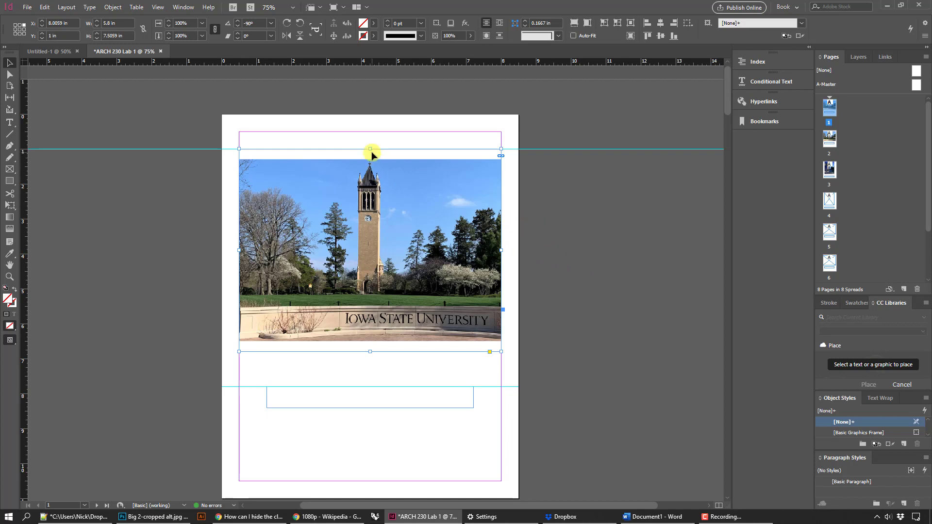
# - Enter the placeholder "TEXT" in the text frame below the page 1 image, then deselect the frame
pyautogui.click(630, 236)
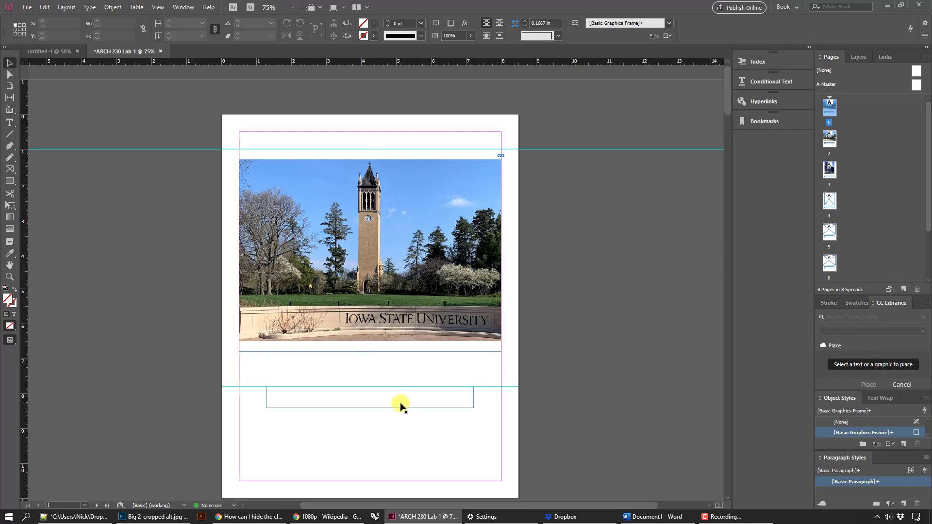
pyautogui.scroll(-3, 359, 302)
pyautogui.doubleClick(373, 289)
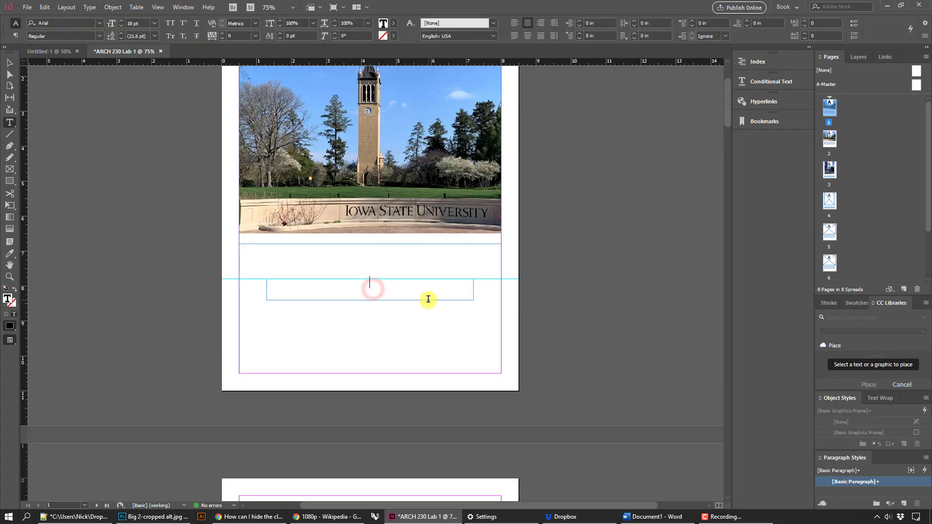
pyautogui.write('TEST')
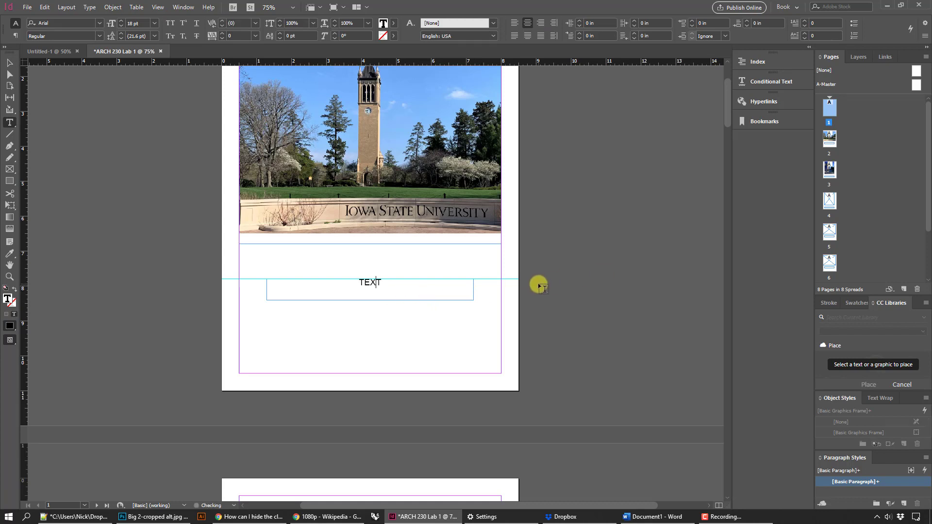
pyautogui.click(9, 63)
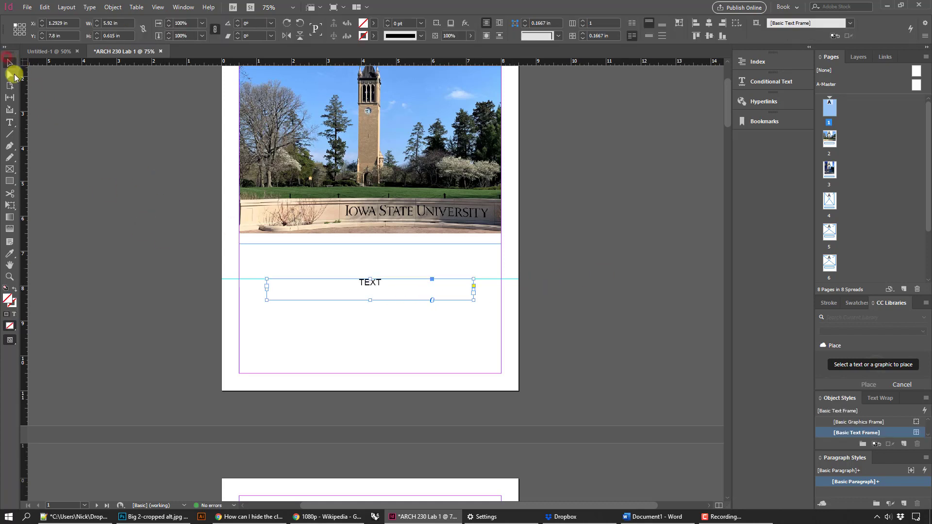
pyautogui.click(167, 214)
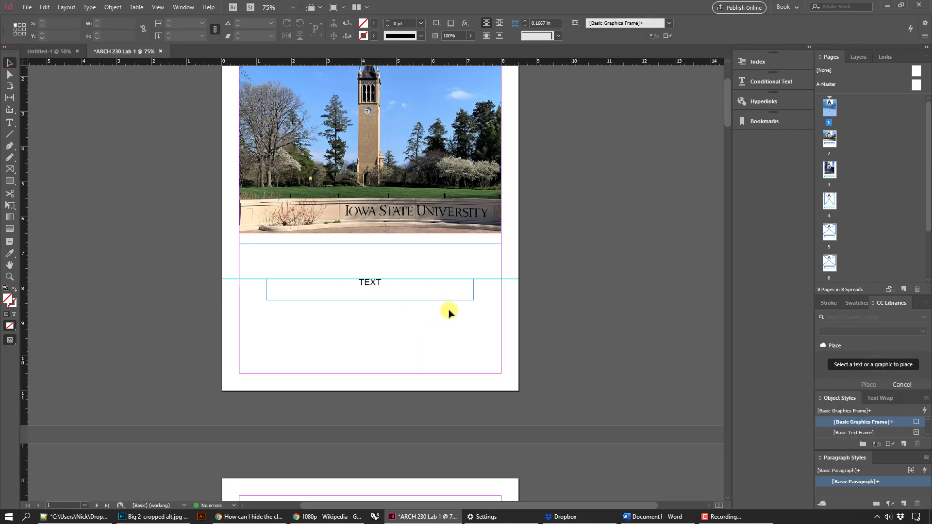
# - Review the Fitting options available for the page 1 and page 2 images without changing their fit
pyautogui.scroll(-5, 451, 350)
pyautogui.scroll(7, 454, 358)
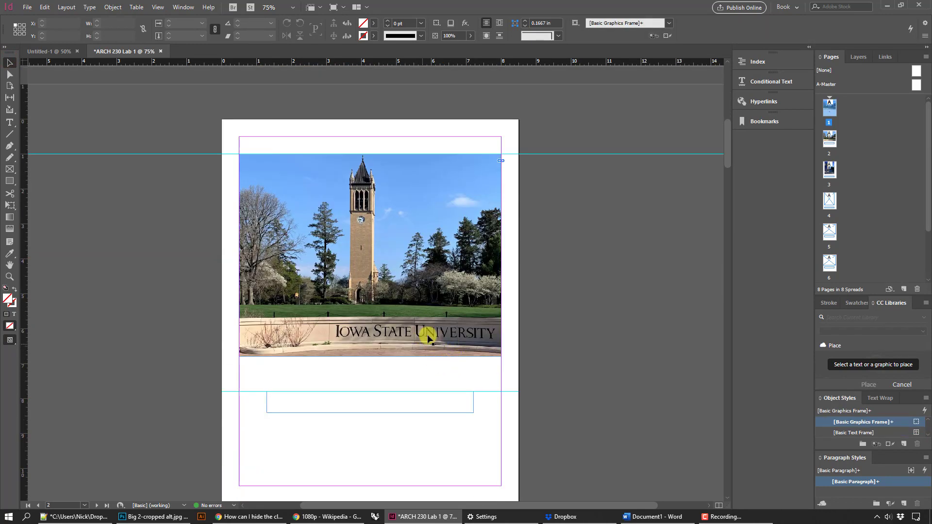
pyautogui.scroll(-5, 428, 333)
pyautogui.scroll(5, 412, 155)
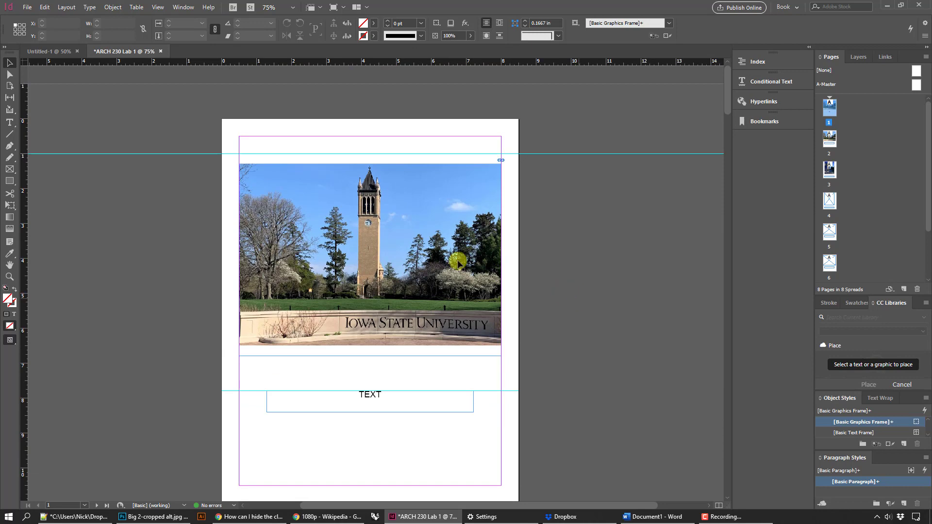
pyautogui.click(428, 248)
pyautogui.rightClick(430, 247)
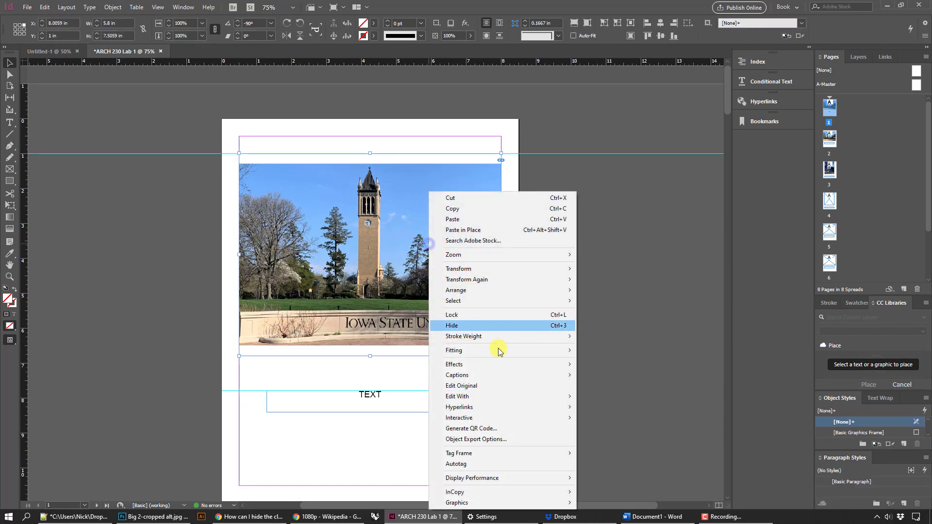
pyautogui.moveTo(504, 350)
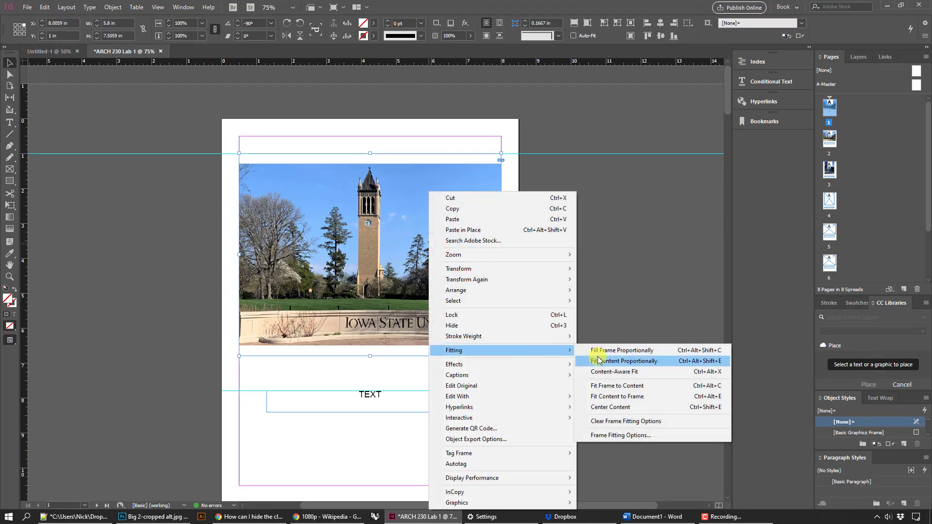
pyautogui.click(615, 275)
pyautogui.scroll(-8, 572, 318)
pyautogui.rightClick(436, 309)
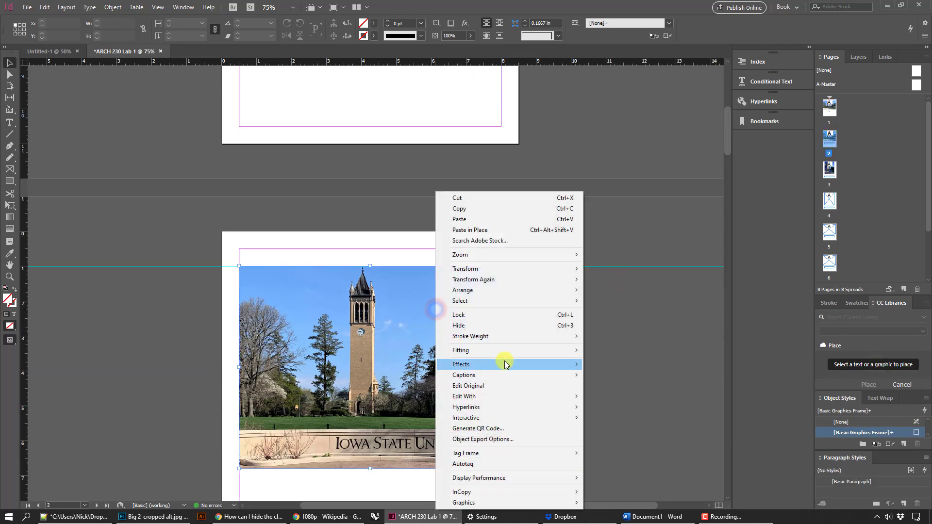
pyautogui.moveTo(509, 356)
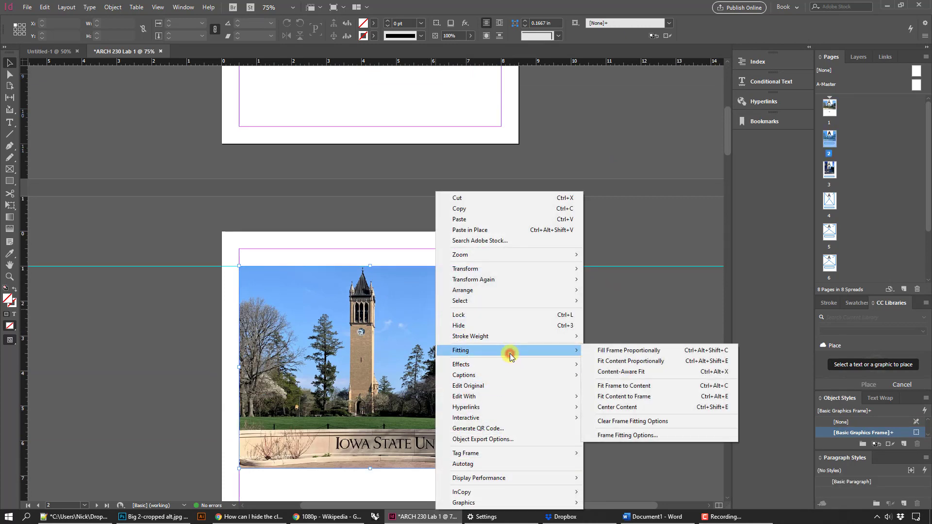
pyautogui.click(591, 351)
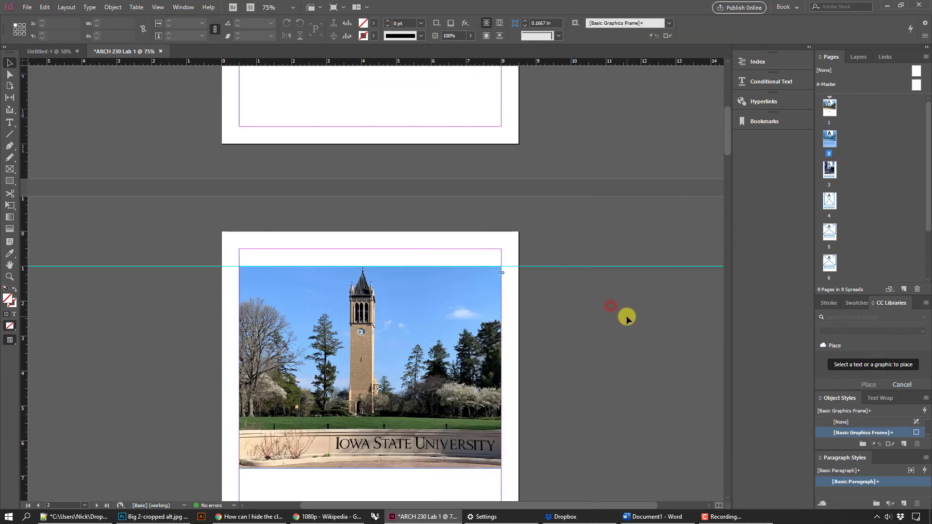
# - Examine the page 1 and page 2 layouts once more, checking each image's frame against the empty space around it
pyautogui.scroll(5, 626, 316)
pyautogui.scroll(4, 635, 338)
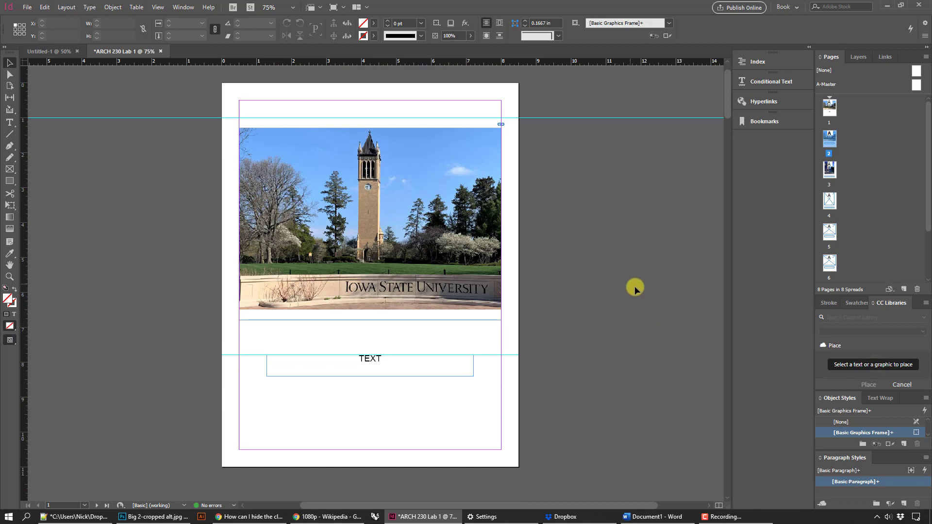
pyautogui.click(411, 220)
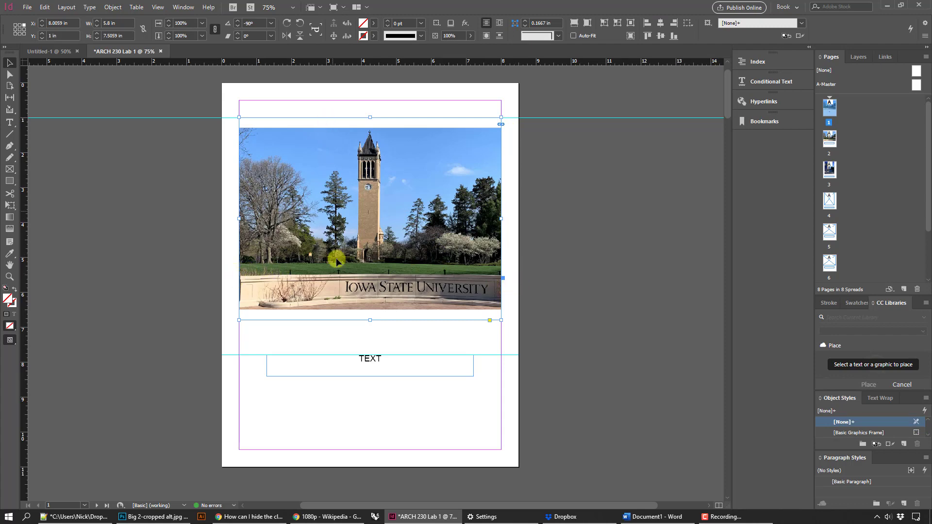
pyautogui.scroll(-5, 585, 276)
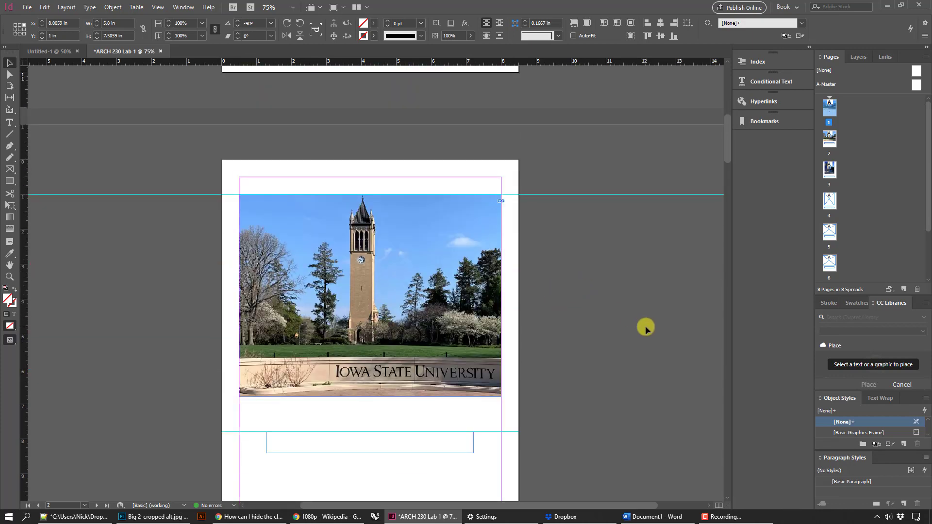
pyautogui.scroll(-6, 646, 329)
pyautogui.scroll(7, 643, 329)
pyautogui.scroll(-4, 643, 329)
pyautogui.click(431, 212)
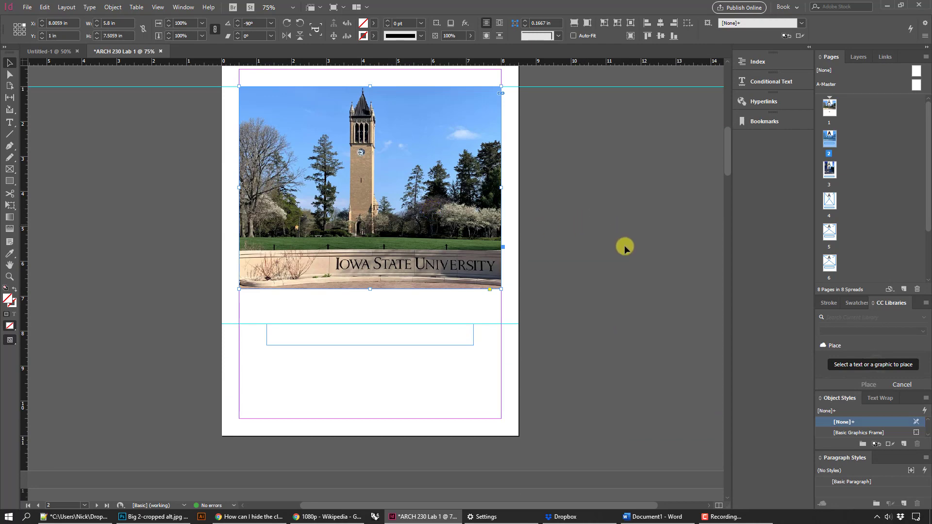
pyautogui.scroll(3, 625, 267)
pyautogui.click(627, 280)
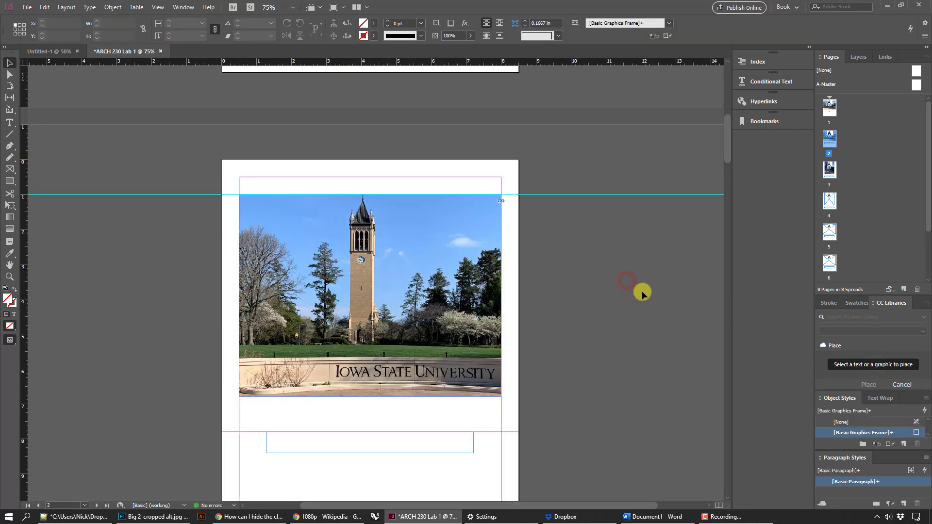
# - Switch to Photoshop and crop Big 2-cropped alt.jpg to 11 x 8.5 in at 300 px/in, shifting the picture to include the complete wall lettering
pyautogui.click(179, 519)
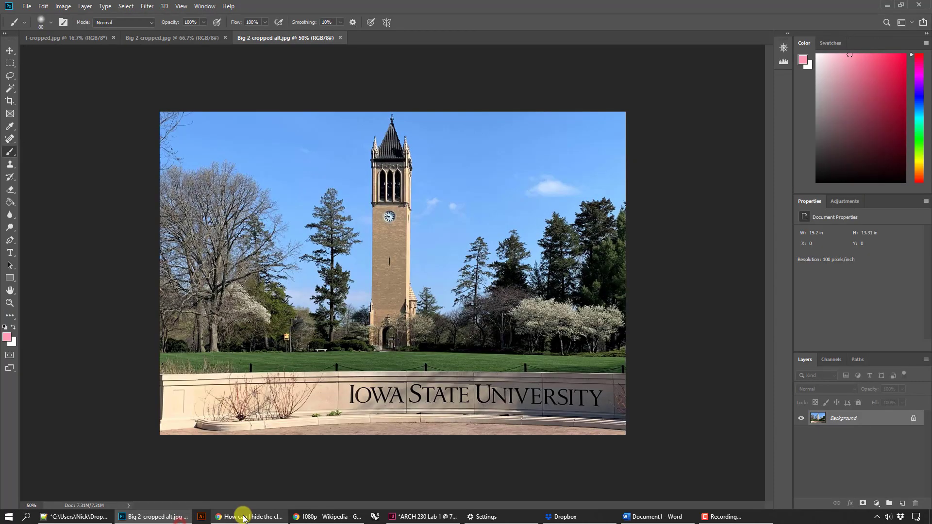
pyautogui.click(10, 101)
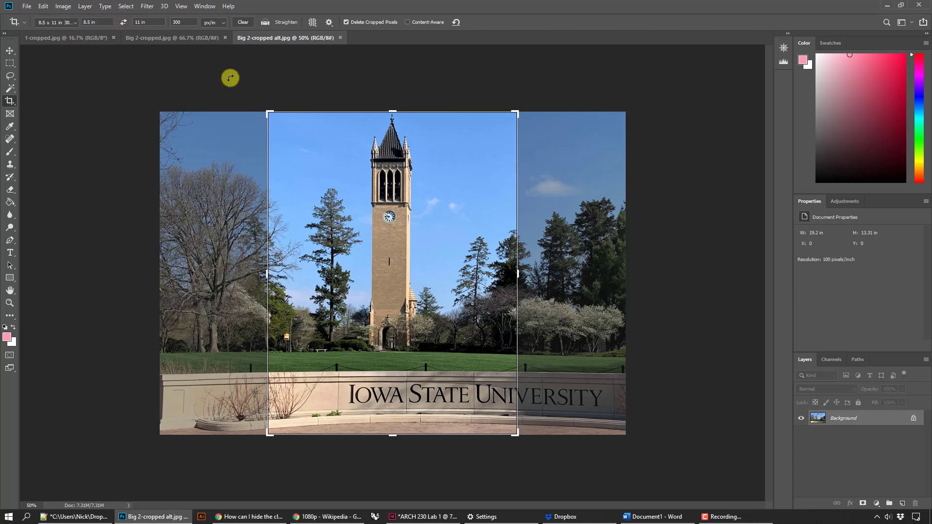
pyautogui.click(66, 23)
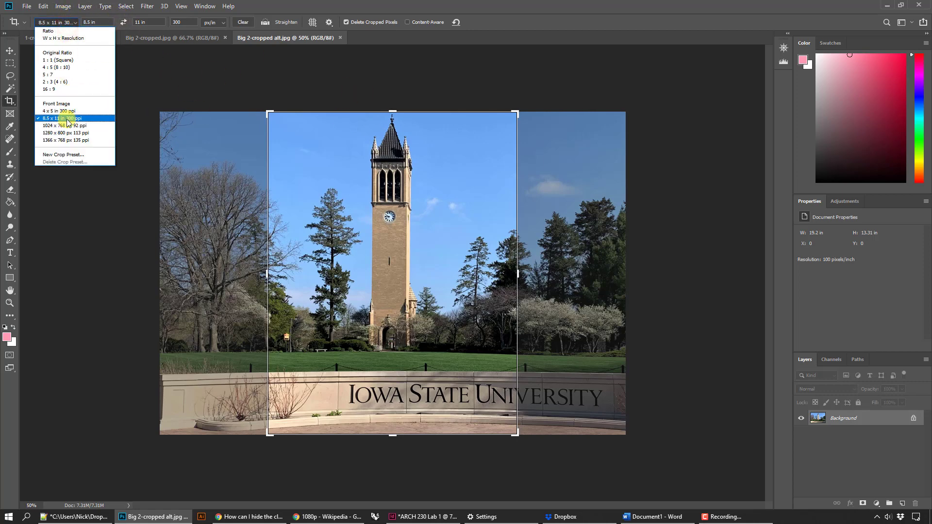
pyautogui.click(124, 23)
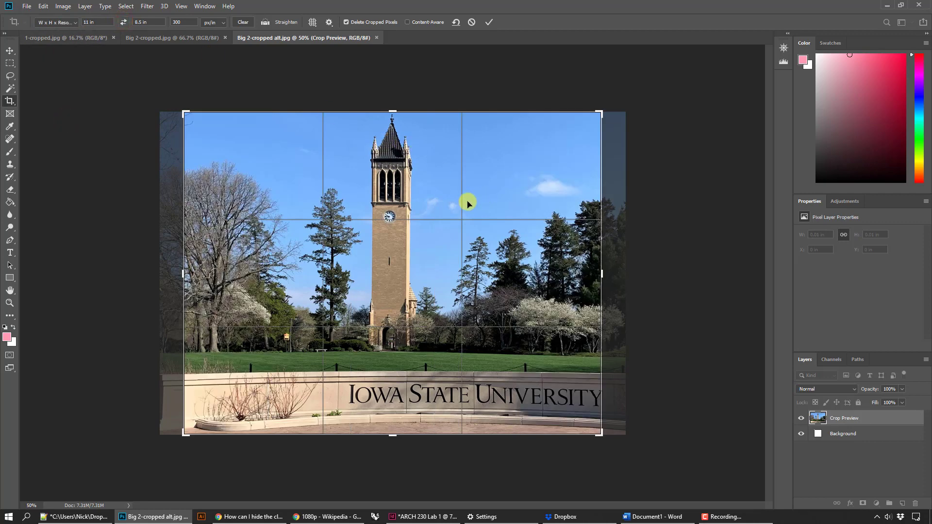
pyautogui.moveTo(468, 202); pyautogui.dragTo(434, 200)
pyautogui.click(490, 21)
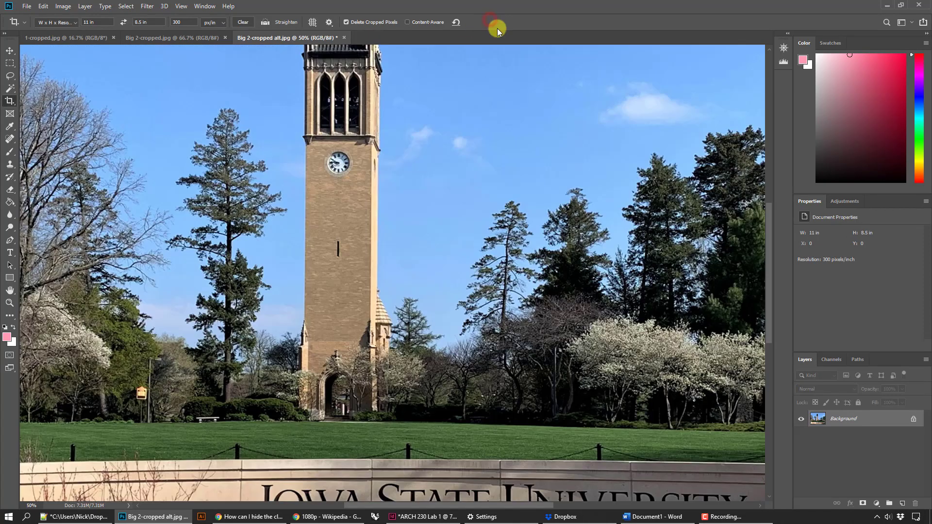
pyautogui.click(10, 302)
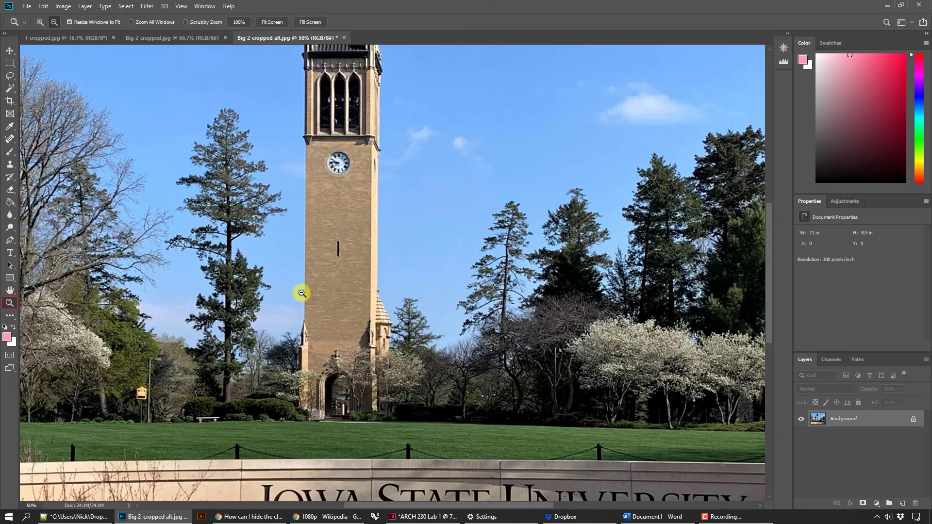
pyautogui.keyDown('alt'); pyautogui.click(301, 293); pyautogui.keyUp('alt')
pyautogui.keyDown('alt'); pyautogui.click(312, 299); pyautogui.keyUp('alt')
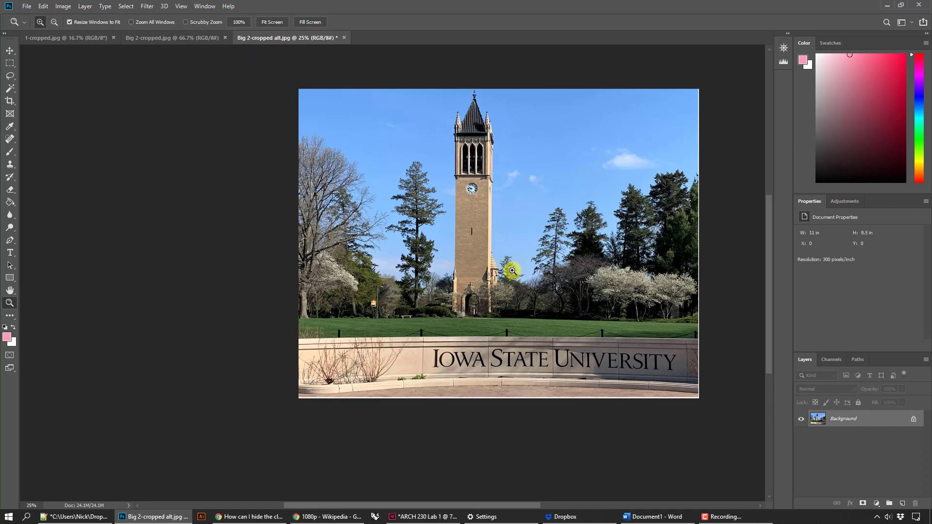
# - Switch to InDesign and compare the page 1 and page 2 layouts, examining how each picture fits within its frame
pyautogui.click(449, 518)
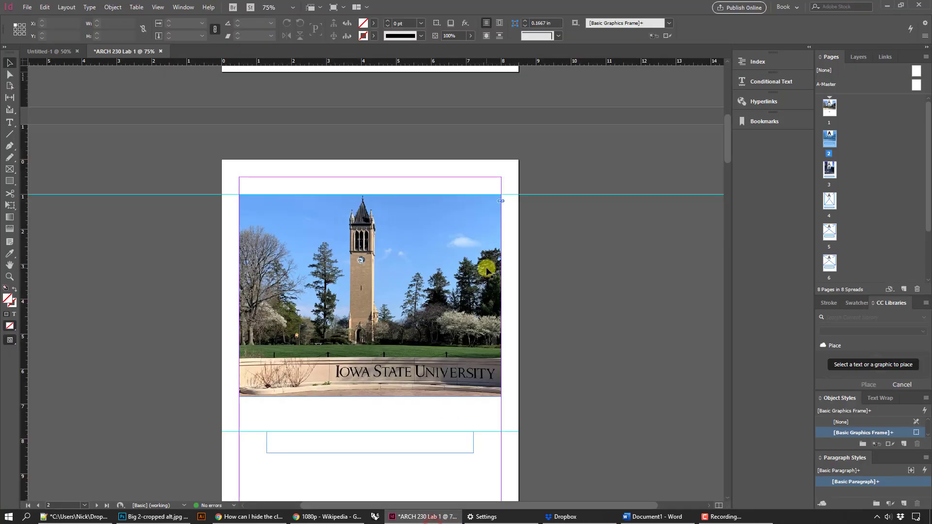
pyautogui.click(447, 315)
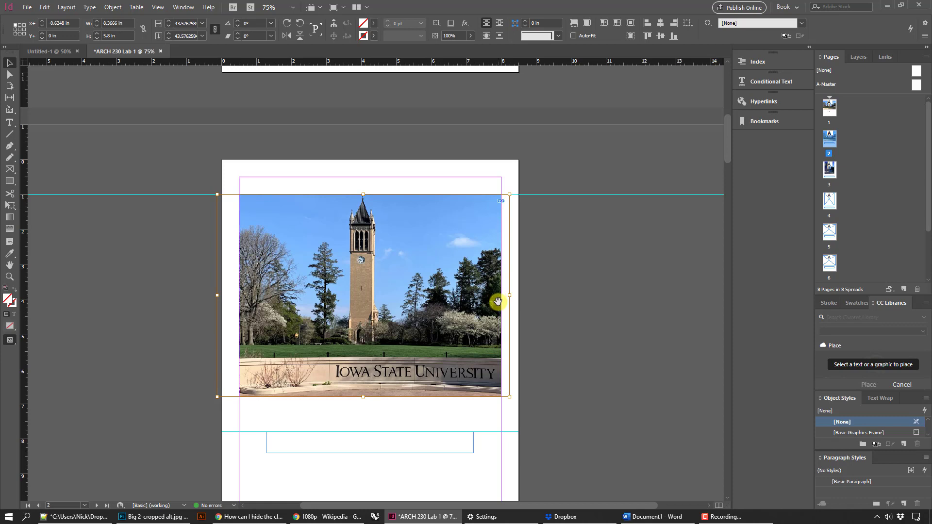
pyautogui.click(585, 298)
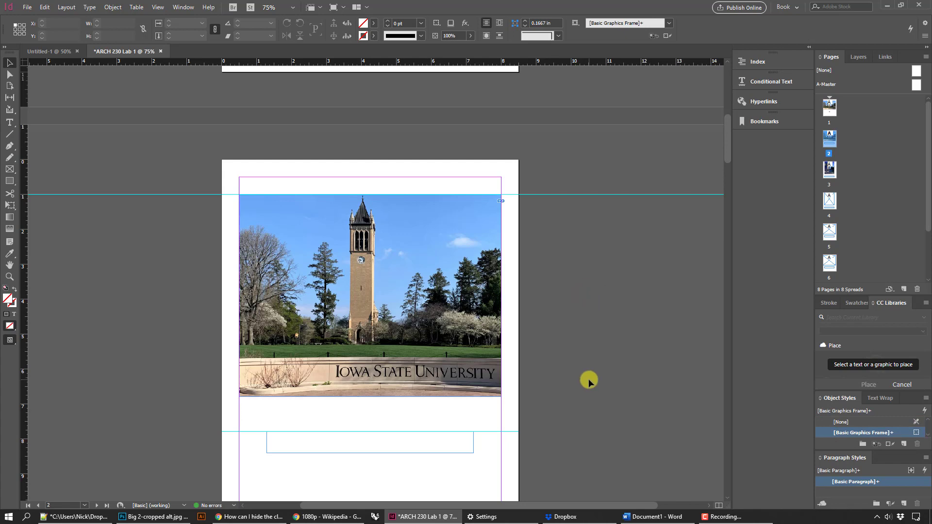
pyautogui.scroll(9, 595, 379)
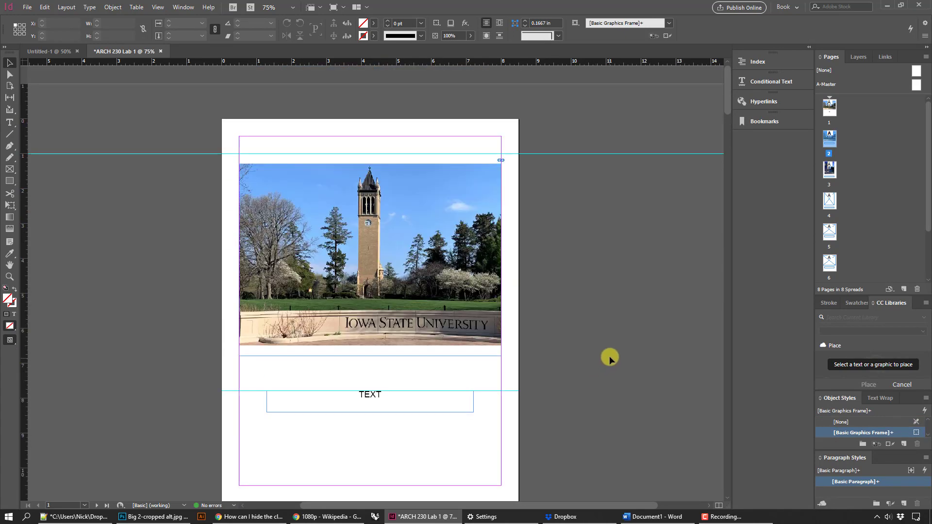
pyautogui.click(428, 228)
pyautogui.click(629, 241)
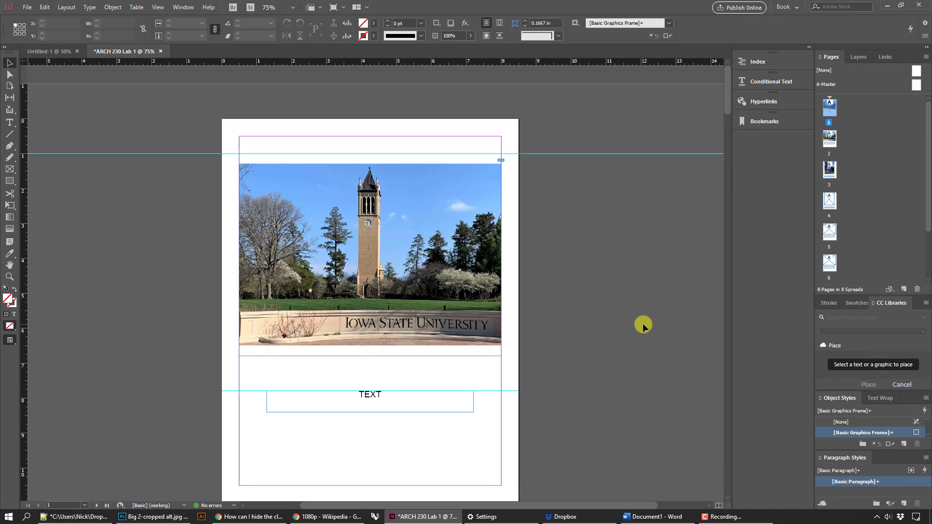
pyautogui.scroll(-9, 652, 337)
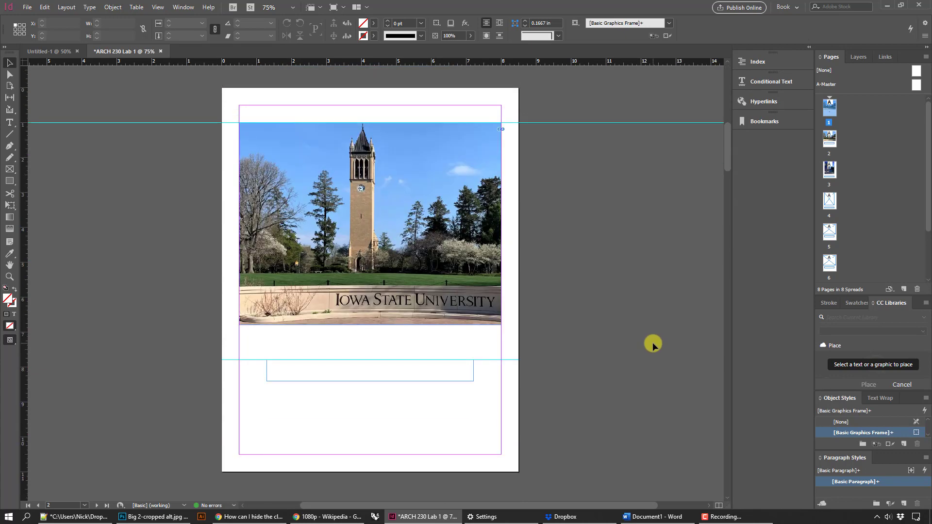
pyautogui.scroll(9, 653, 343)
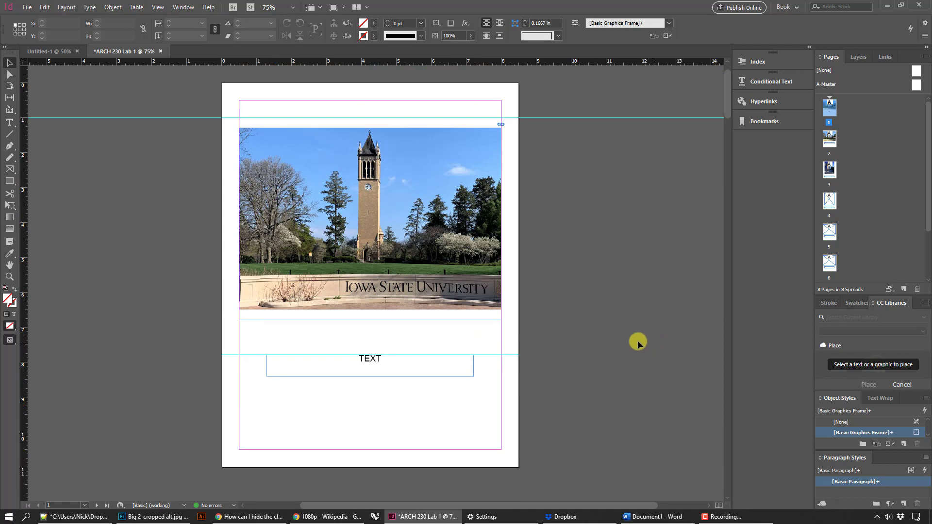
pyautogui.click(474, 316)
pyautogui.click(710, 223)
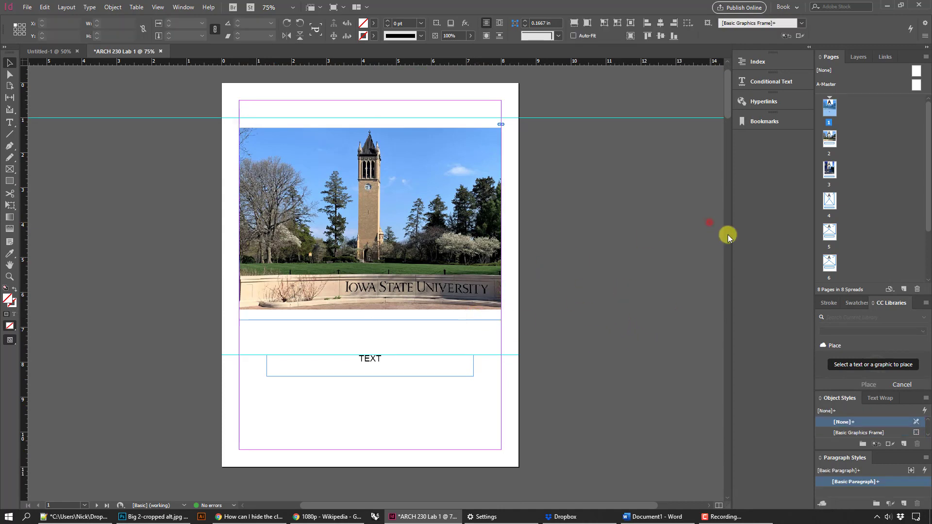
# - Delete page 2 with its tower image, and go through the remaining pages to the empty portrait frame on page 3
pyautogui.click(829, 139)
pyautogui.click(917, 289)
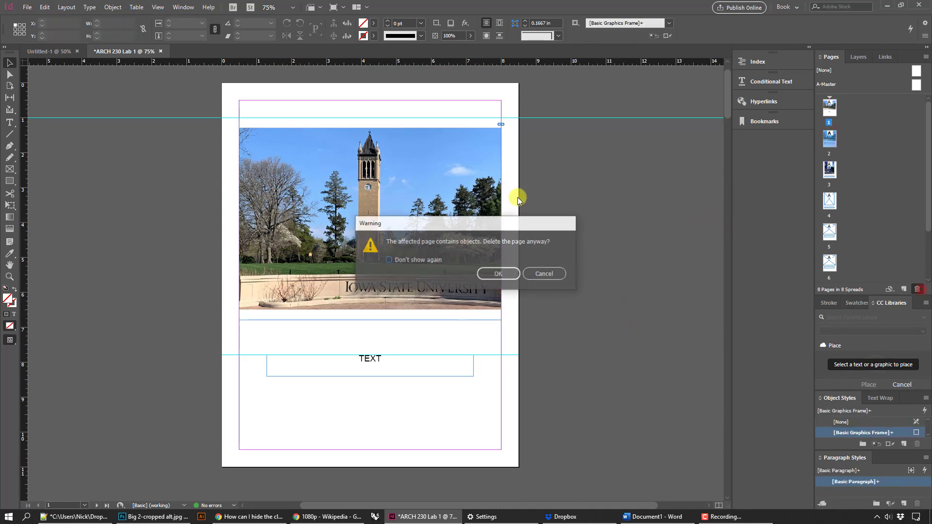
pyautogui.click(500, 273)
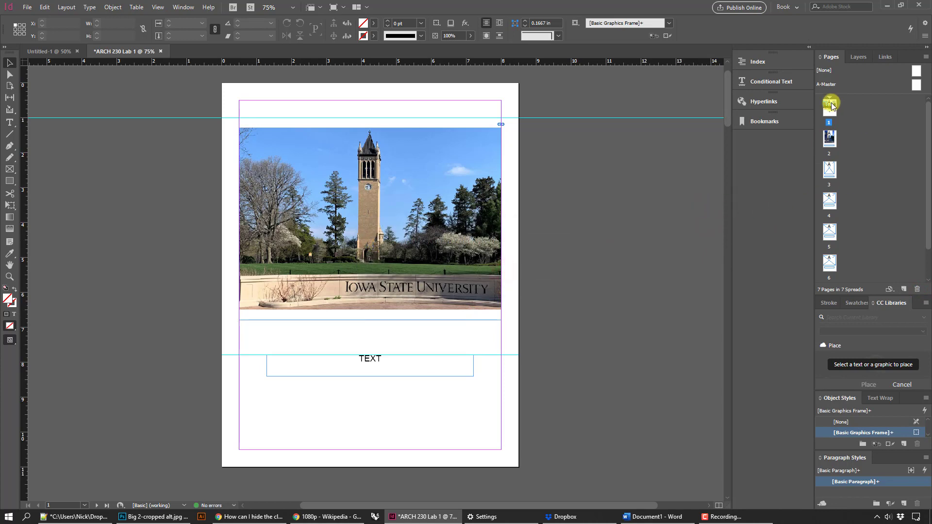
pyautogui.doubleClick(831, 104)
pyautogui.click(829, 140)
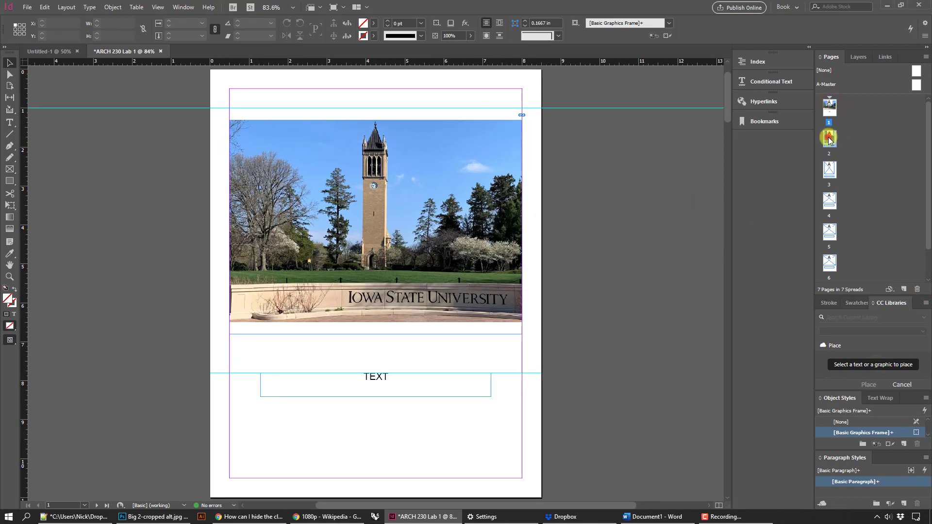
pyautogui.doubleClick(829, 139)
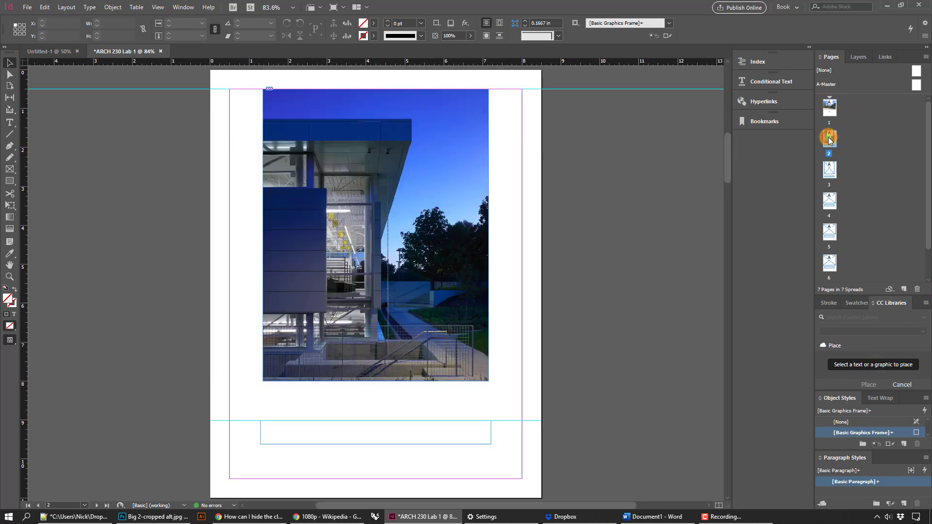
pyautogui.doubleClick(830, 171)
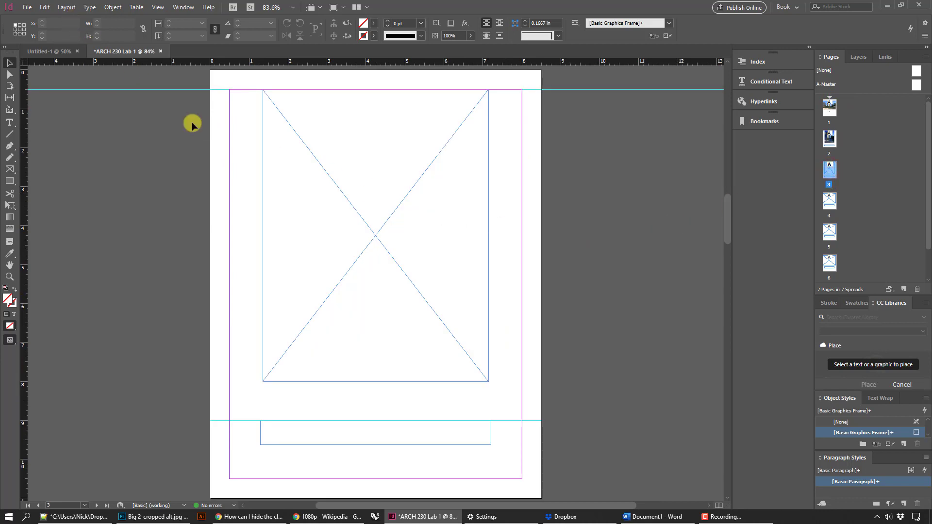
# - Switch to Photoshop and open image 5 from the Miro demo images folder
pyautogui.click(177, 519)
pyautogui.click(27, 6)
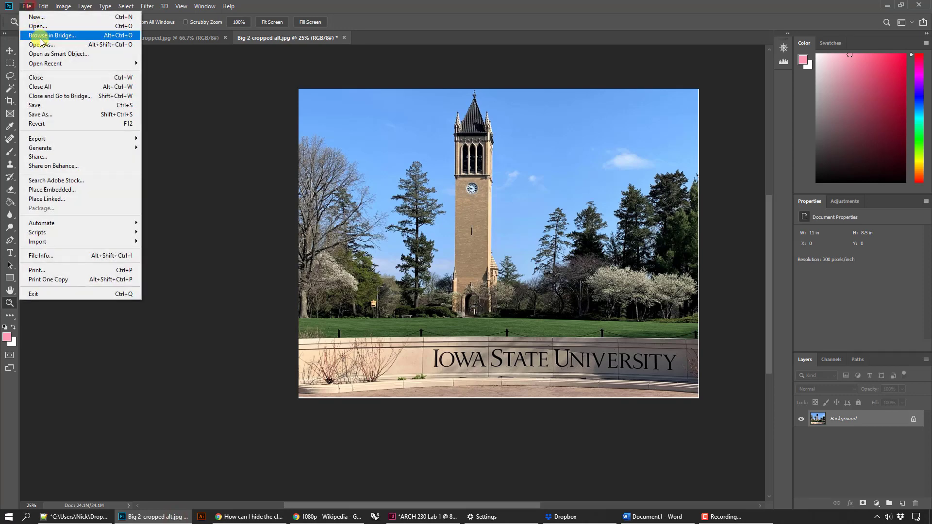
pyautogui.click(38, 25)
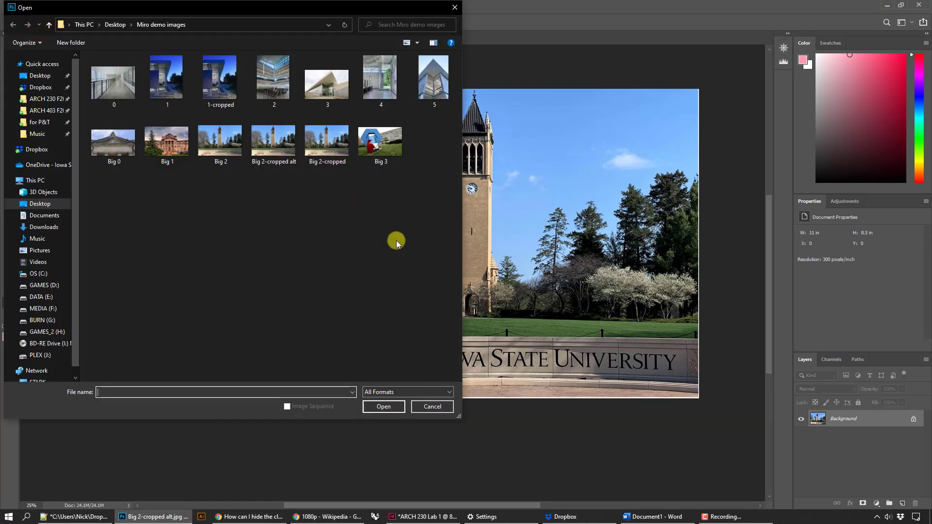
pyautogui.doubleClick(436, 79)
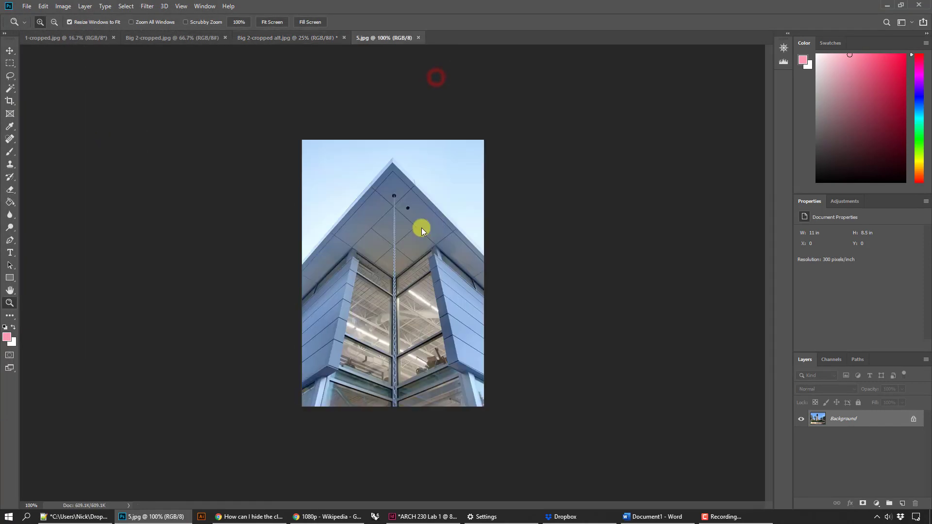
# - Set the height of 5.jpg to 1920 pixels in Image Size, with its proportions linked
pyautogui.click(63, 6)
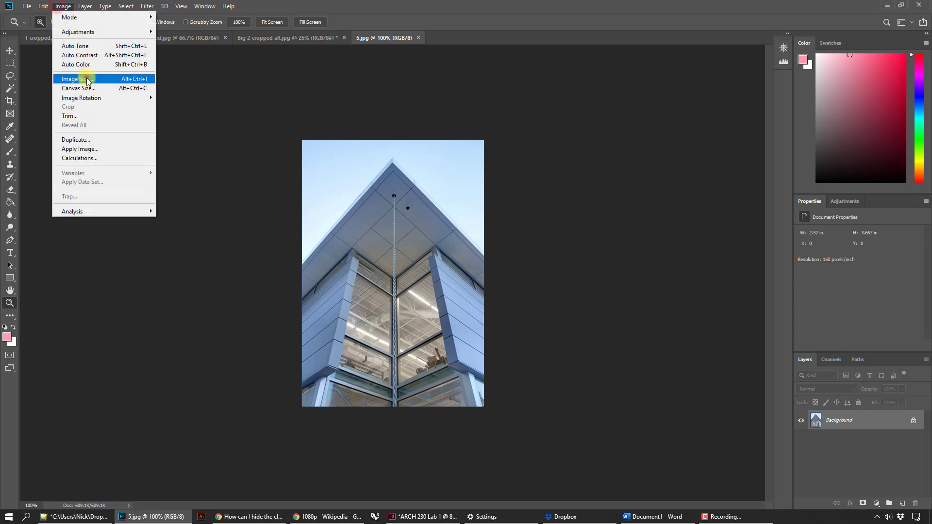
pyautogui.click(87, 79)
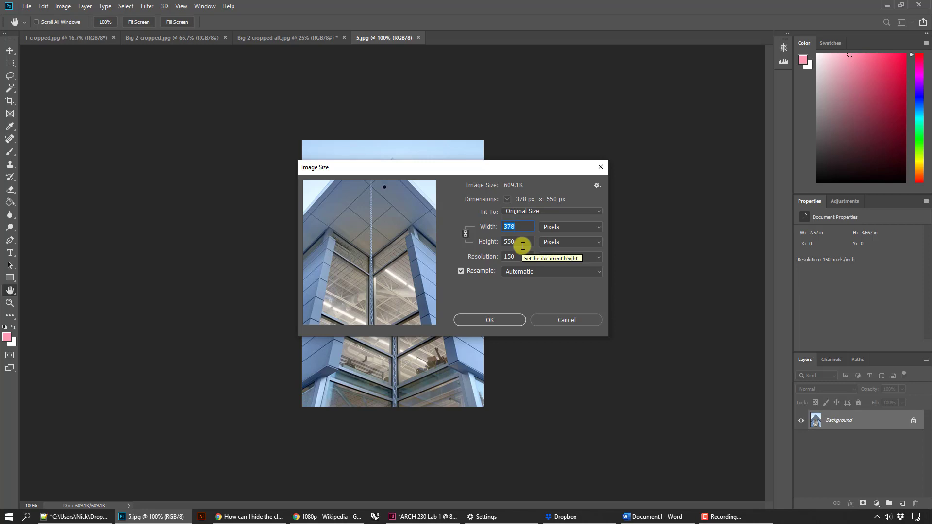
pyautogui.press('Tab')
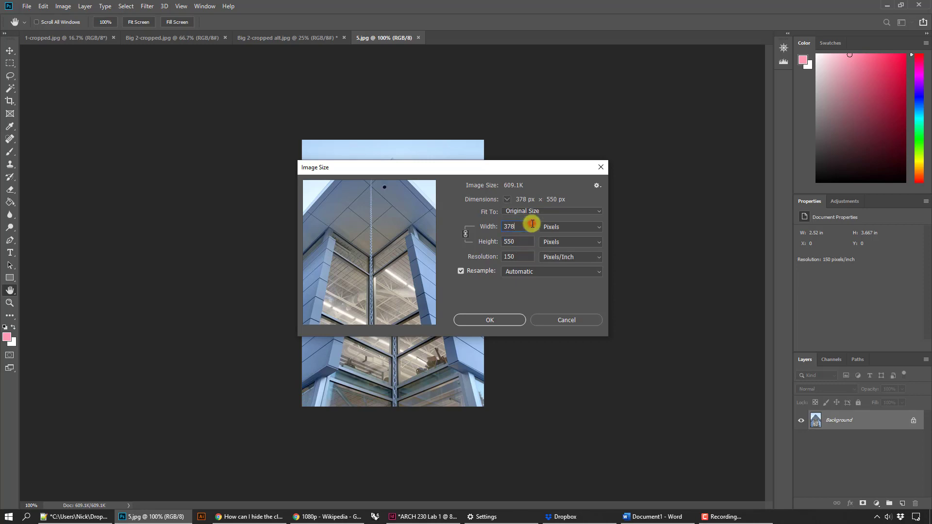
pyautogui.click(526, 255)
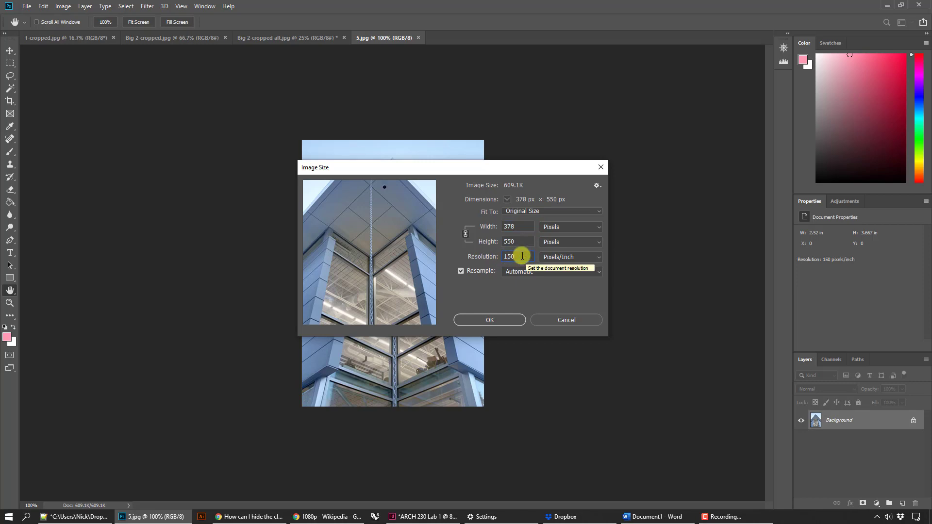
pyautogui.click(522, 244)
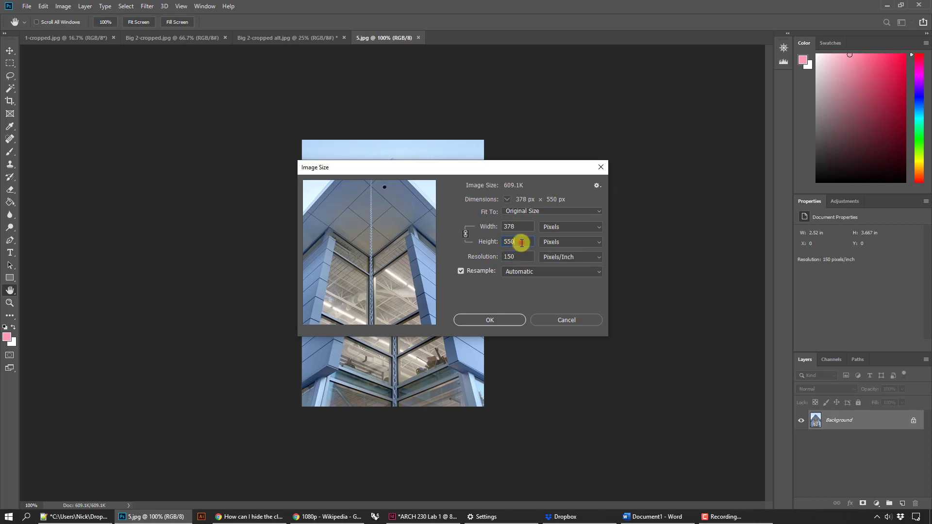
pyautogui.doubleClick(520, 243)
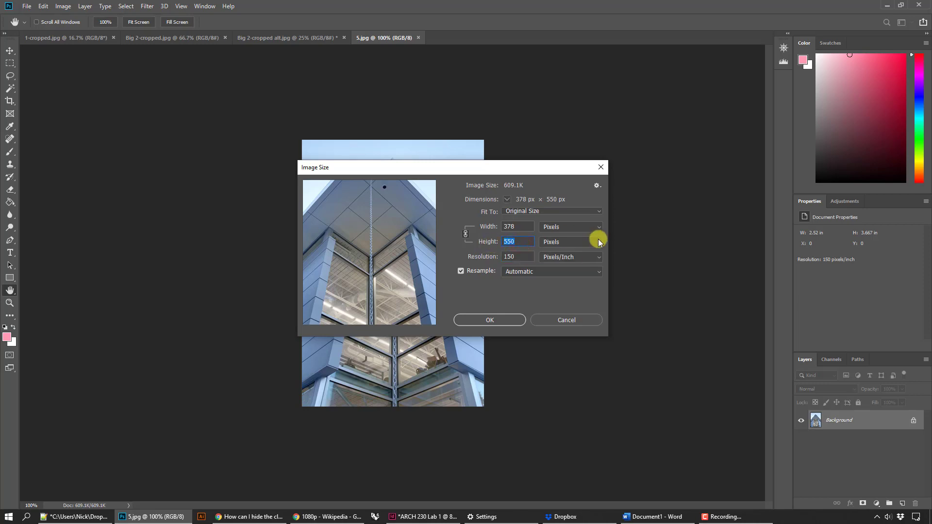
pyautogui.click(521, 259)
pyautogui.moveTo(523, 239); pyautogui.dragTo(448, 234)
pyautogui.write('19')
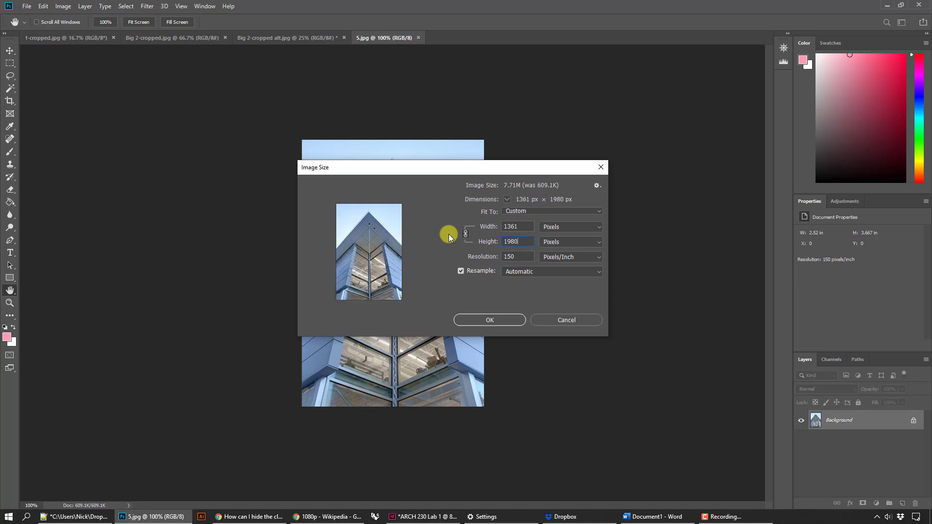
pyautogui.write('20')
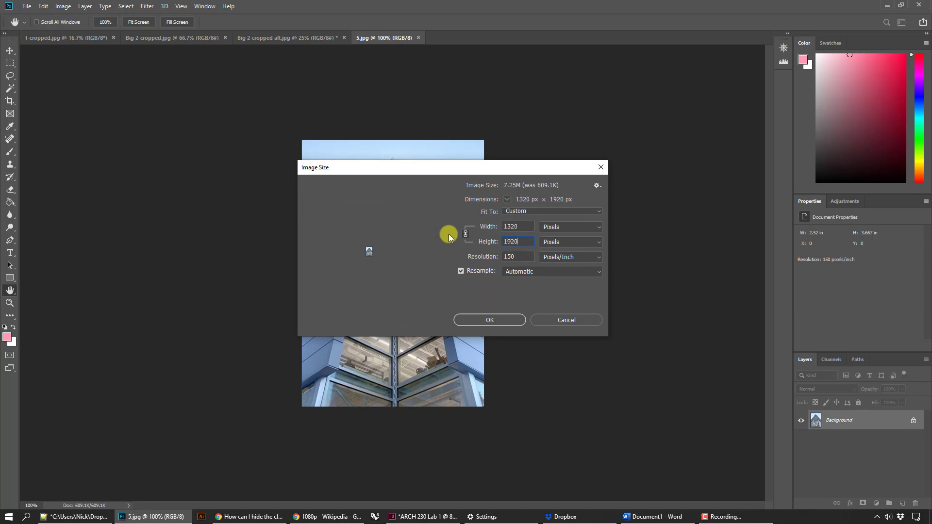
# - Try a linked width of 1080 pixels for 5.jpg, and set the height back to 1920 pixels
pyautogui.moveTo(521, 227); pyautogui.dragTo(465, 234)
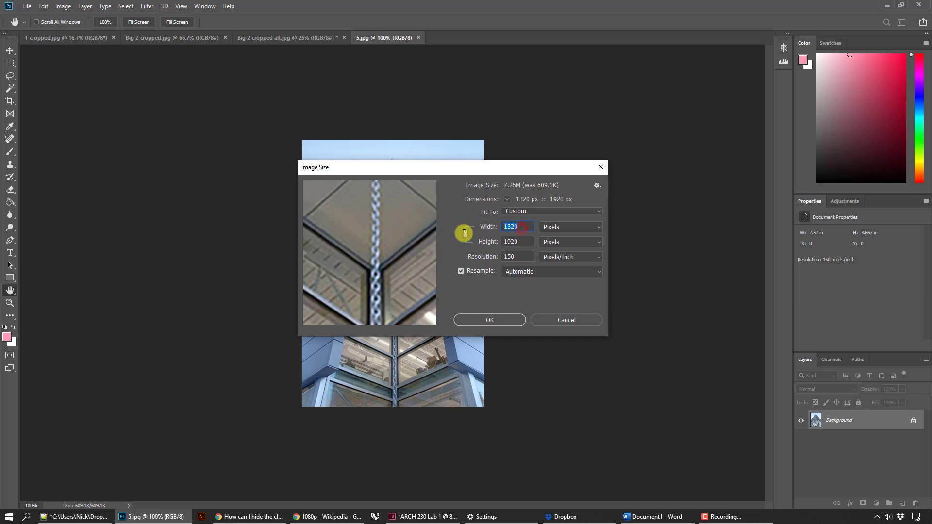
pyautogui.write('1080')
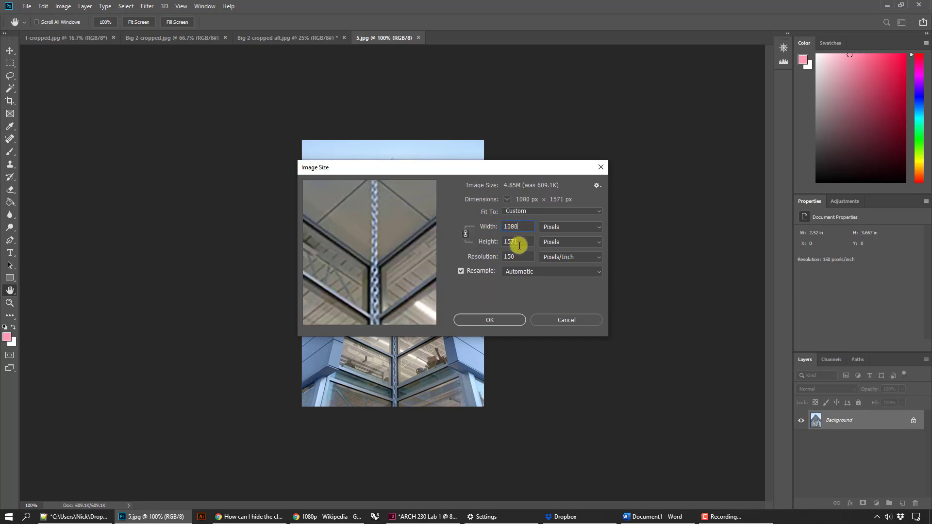
pyautogui.moveTo(520, 243); pyautogui.dragTo(505, 245)
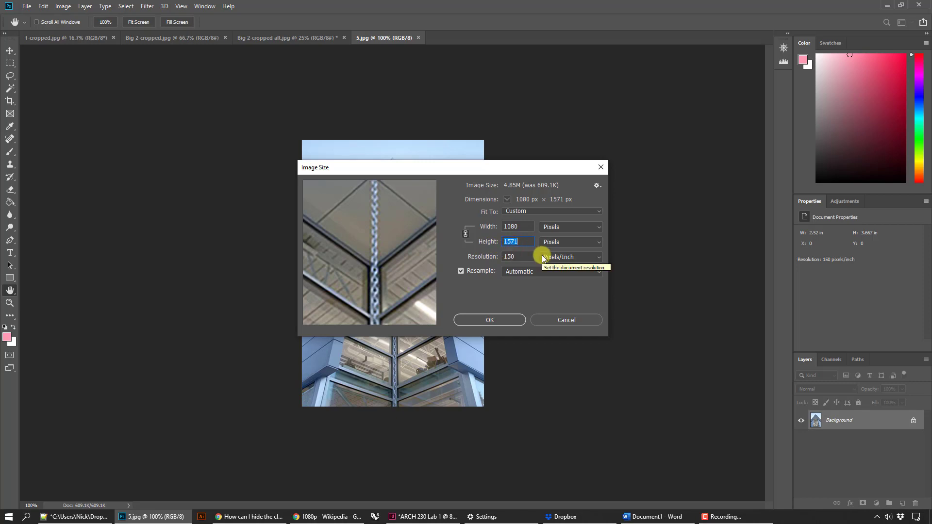
pyautogui.write('1920')
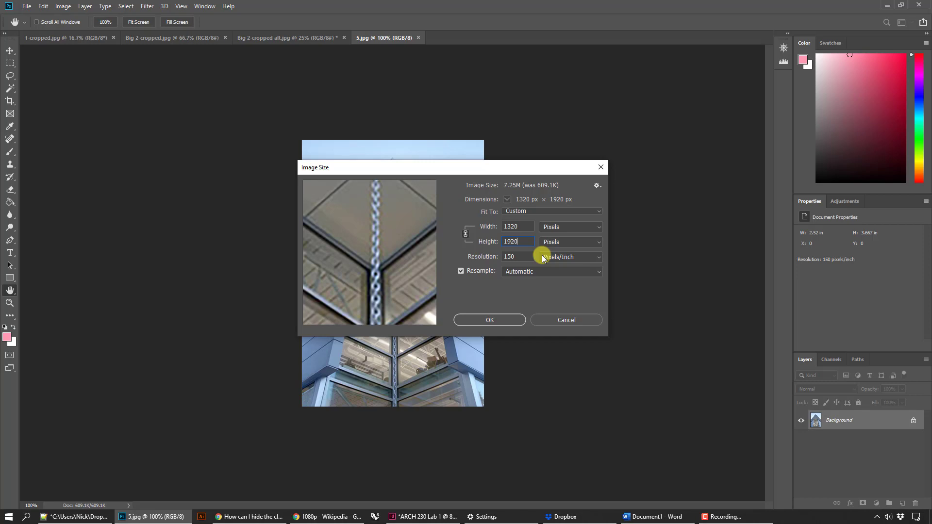
# - Set the linked width of 5.jpg to 1080 pixels and apply the new image size
pyautogui.doubleClick(516, 227)
pyautogui.write('1080')
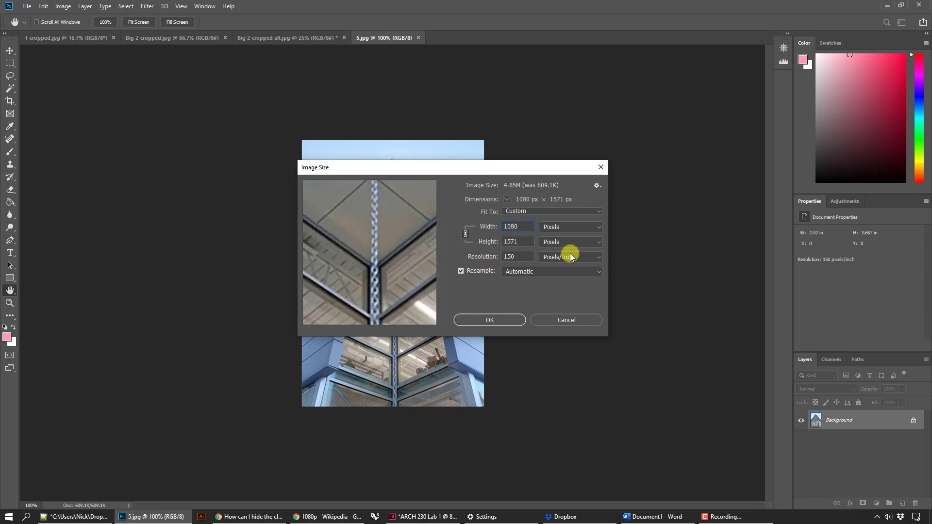
pyautogui.click(504, 241)
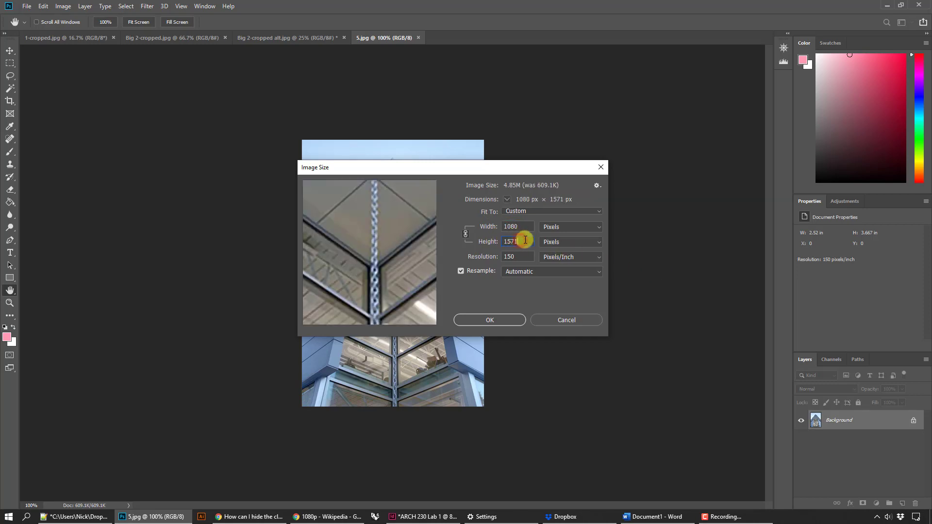
pyautogui.click(523, 241)
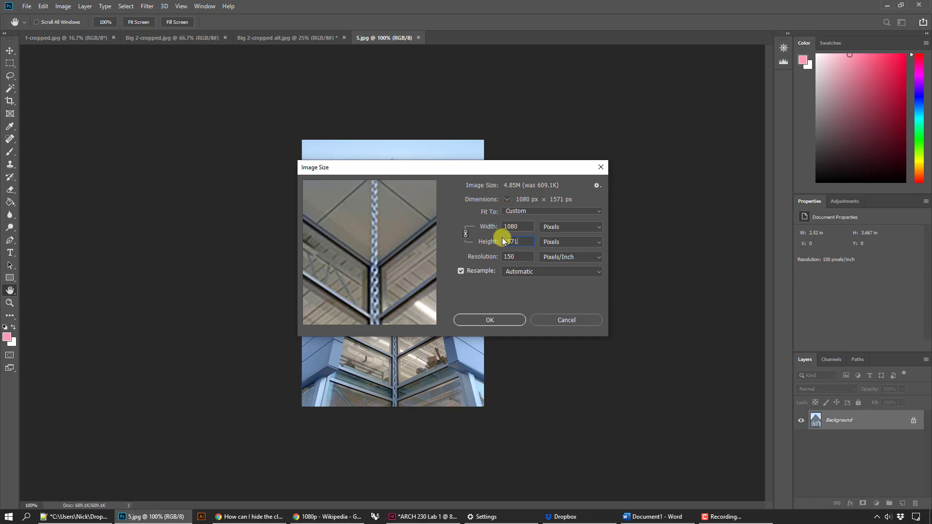
pyautogui.click(490, 320)
# - Inspect the resized image up close for sharpness and view it as a whole
pyautogui.press('z')
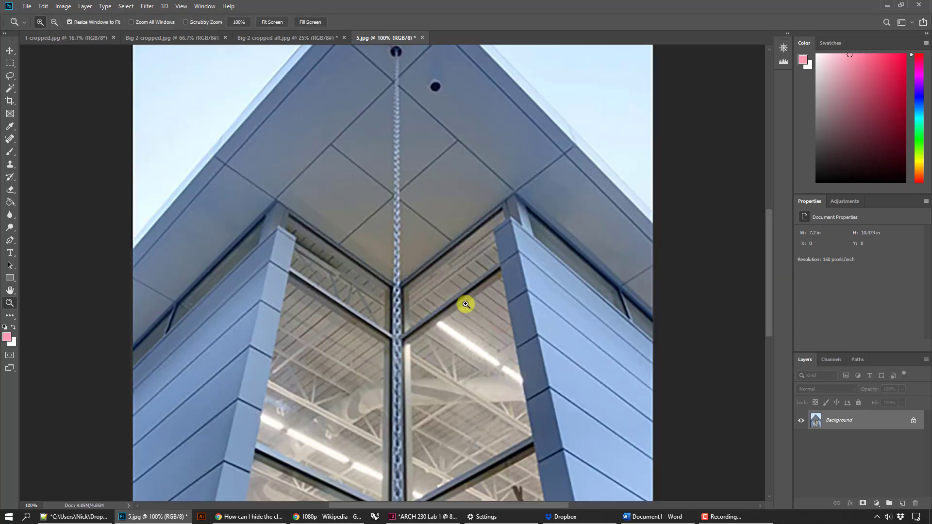
pyautogui.keyDown('alt'); pyautogui.click(474, 322); pyautogui.keyUp('alt')
pyautogui.keyDown('alt'); pyautogui.click(474, 321); pyautogui.keyUp('alt')
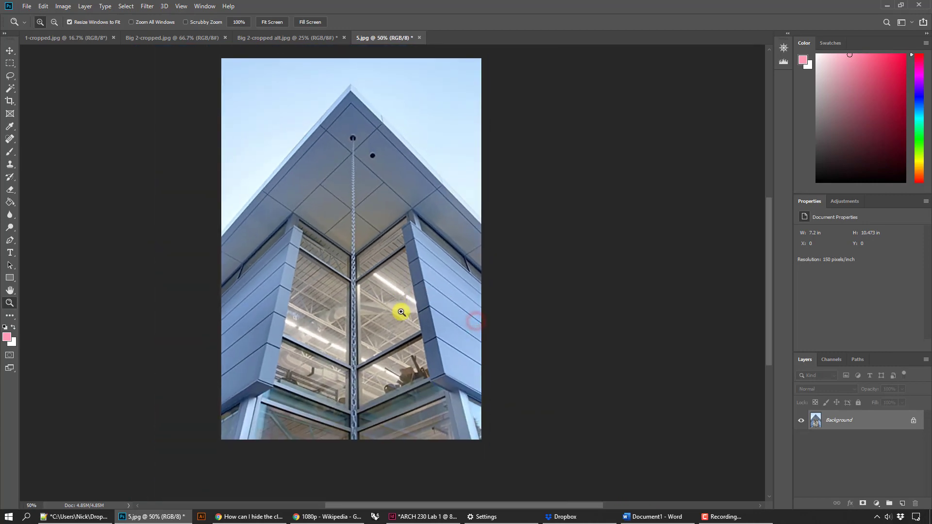
pyautogui.click(368, 195)
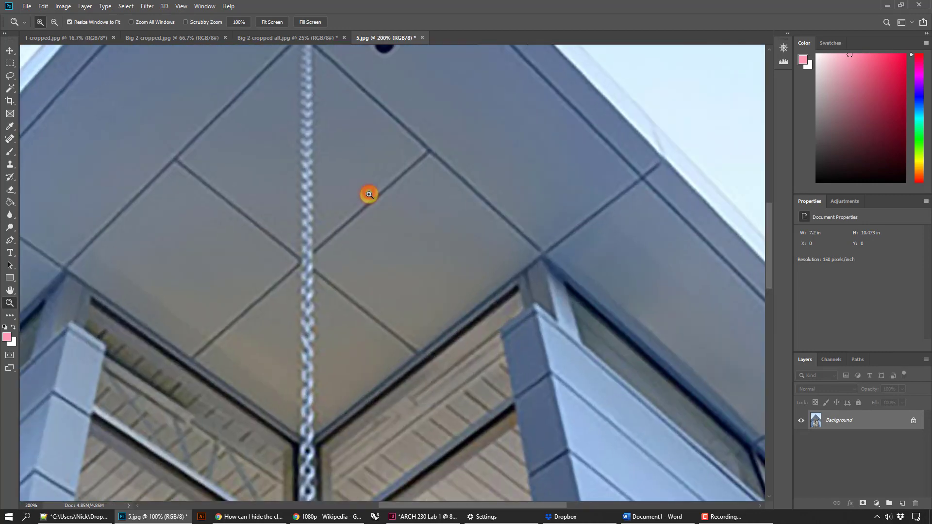
pyautogui.keyDown('alt'); pyautogui.click(397, 244); pyautogui.keyUp('alt')
pyautogui.keyDown('alt'); pyautogui.click(398, 247); pyautogui.keyUp('alt')
pyautogui.keyDown('alt'); pyautogui.click(399, 249); pyautogui.keyUp('alt')
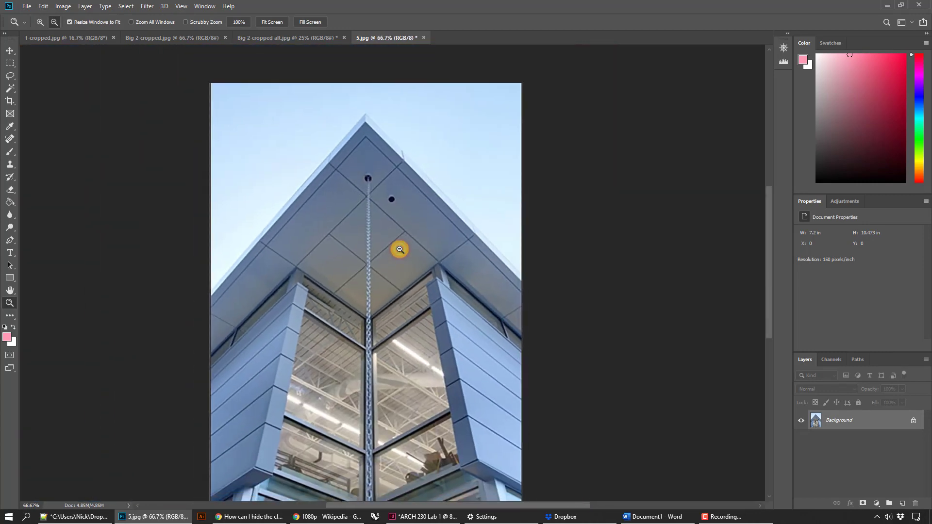
pyautogui.scroll(-1, 407, 258)
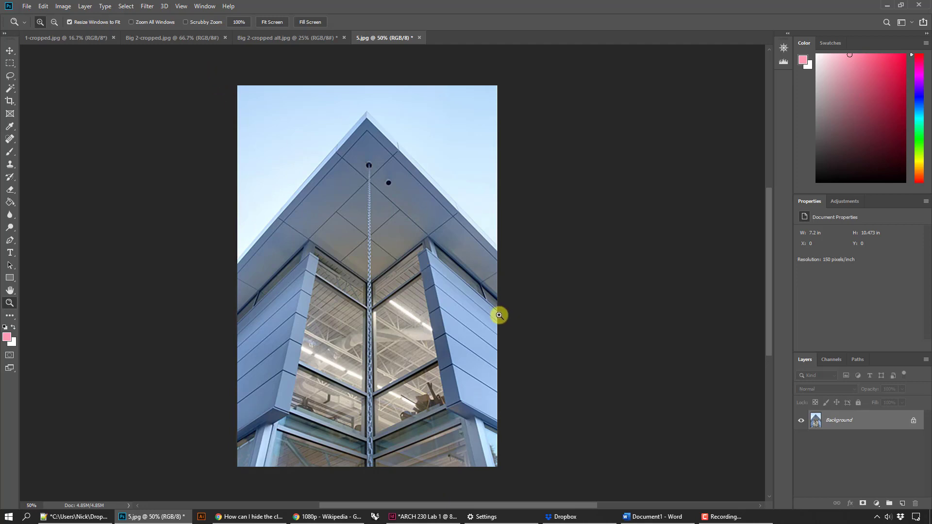
# - Switch to InDesign and review the images on pages 1 and 2 and the empty portrait frame on page 3
pyautogui.click(432, 517)
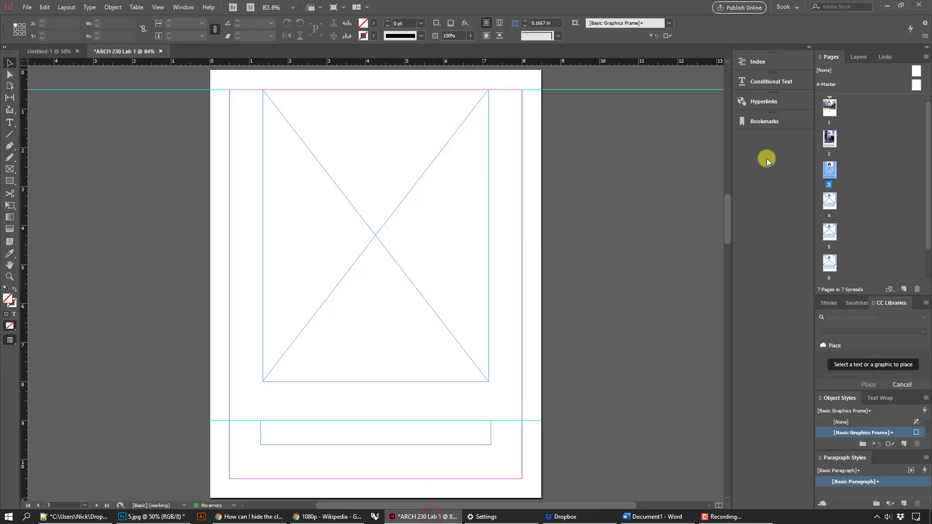
pyautogui.click(830, 106)
pyautogui.doubleClick(831, 109)
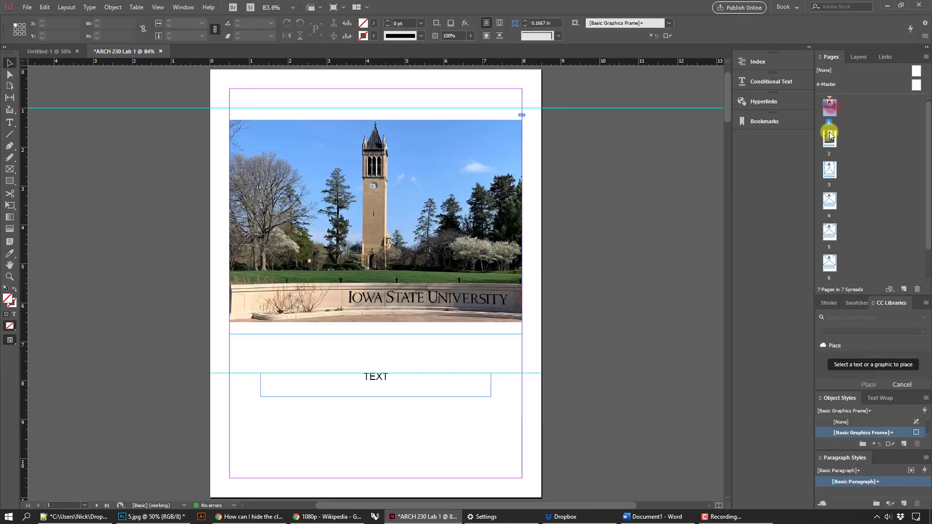
pyautogui.doubleClick(829, 138)
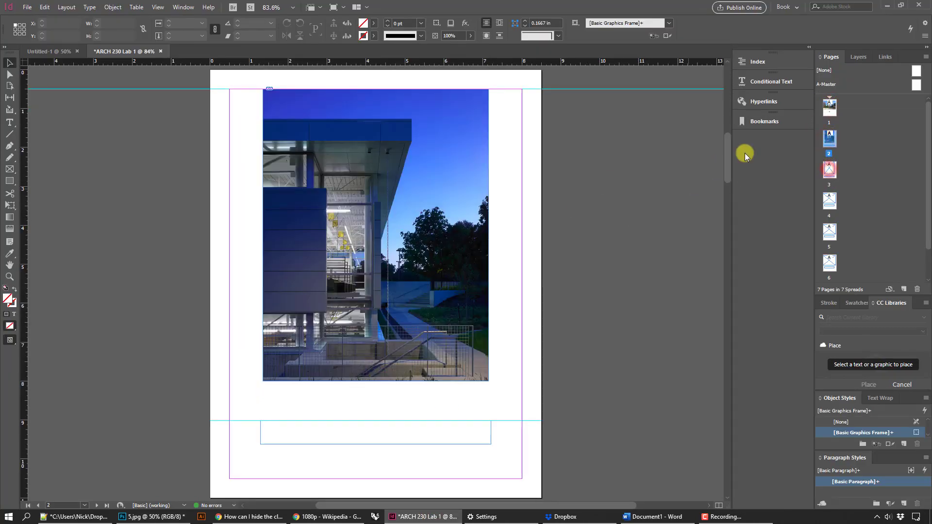
pyautogui.doubleClick(831, 170)
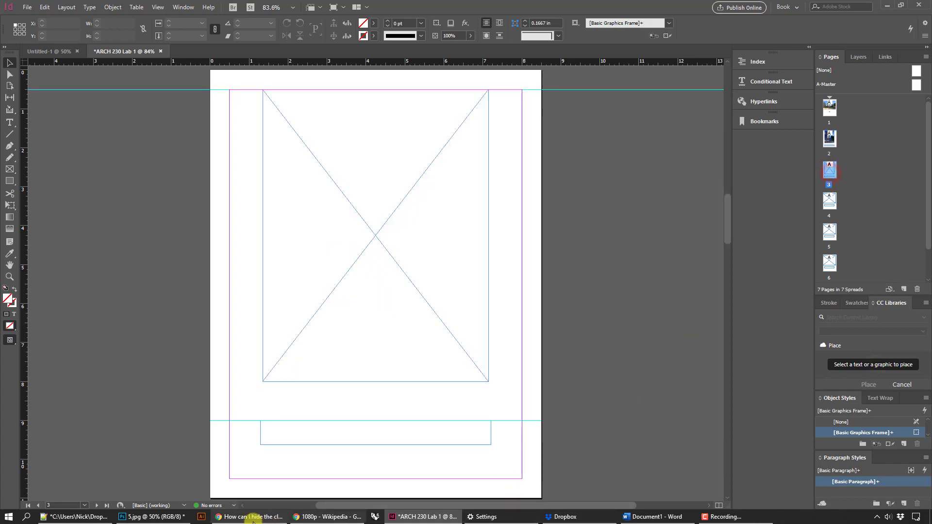
# - Switch back to Photoshop and save the resized image as the JPEG 5-cropped in the Miro demo images folder, at quality 10
pyautogui.click(152, 516)
pyautogui.click(27, 7)
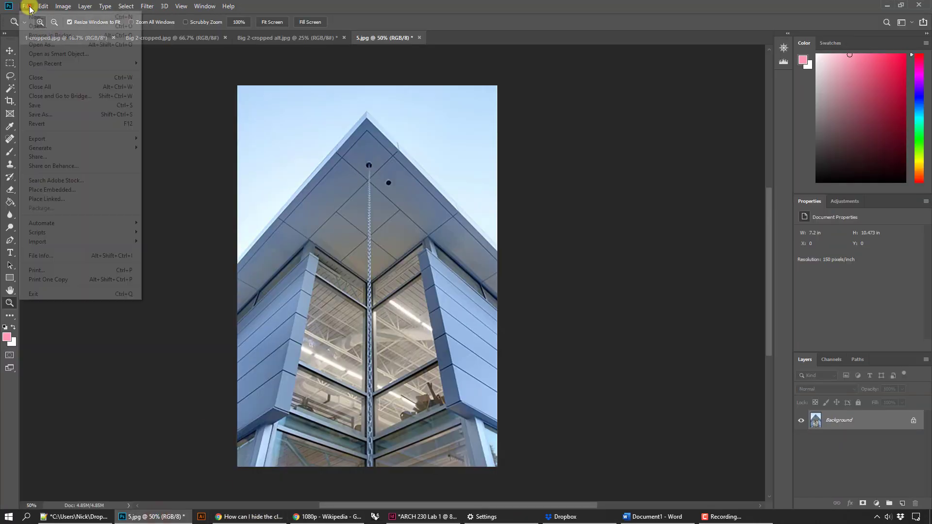
pyautogui.click(59, 114)
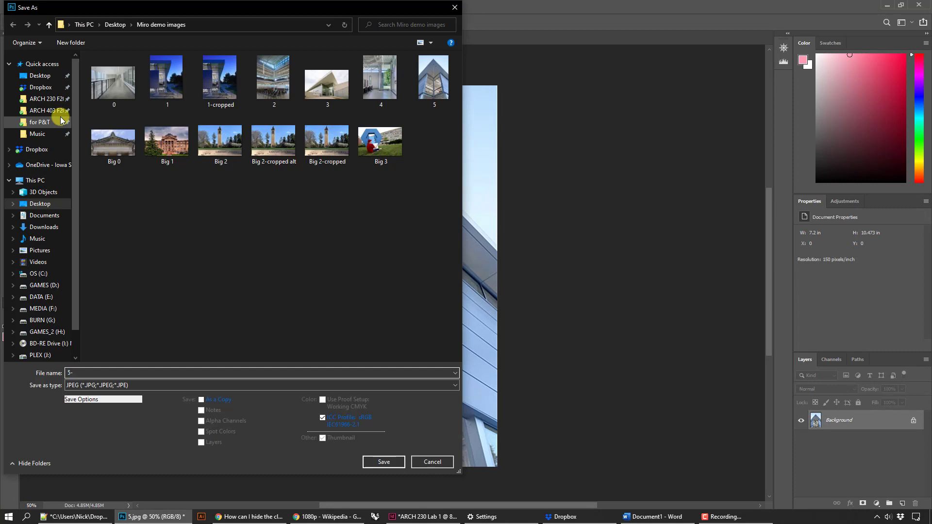
pyautogui.write('-cropped')
pyautogui.press('Return')
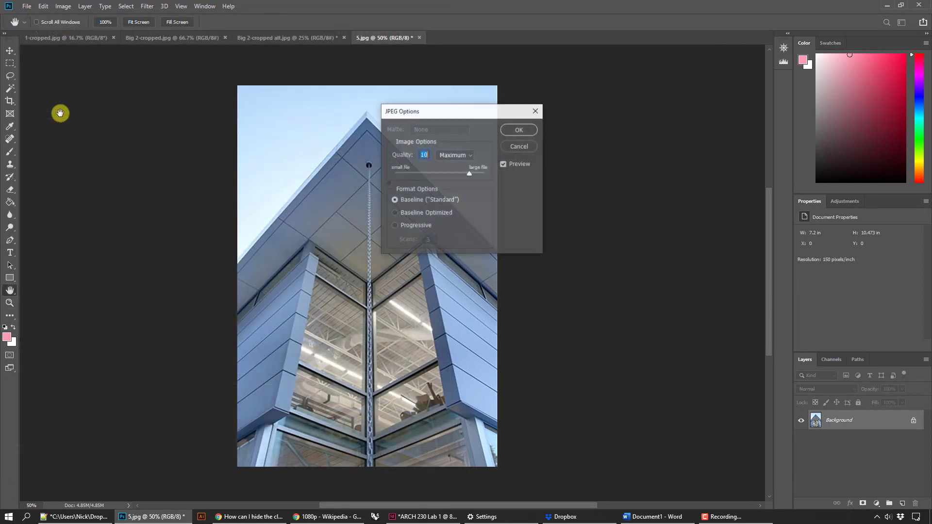
pyautogui.click(530, 128)
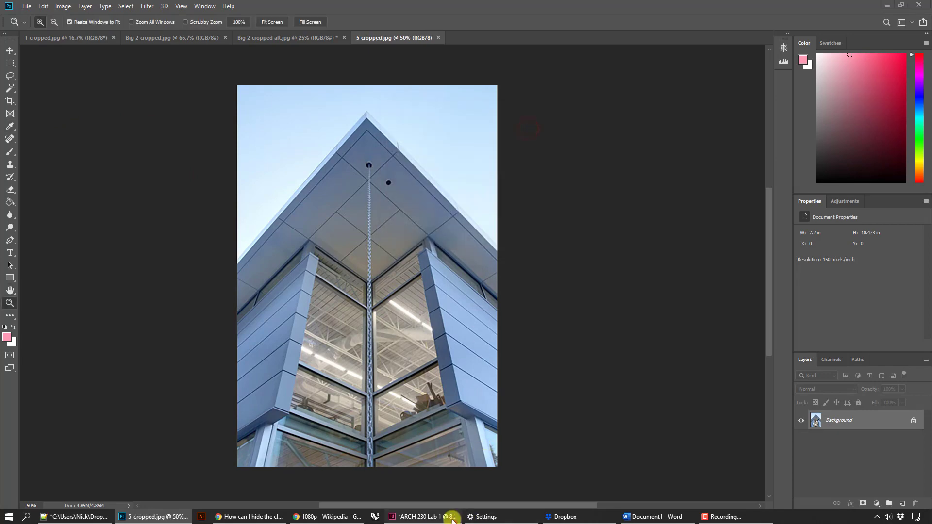
# - Switch to InDesign and place the 5-cropped image in the empty portrait frame on page 3
pyautogui.click(424, 517)
pyautogui.click(28, 7)
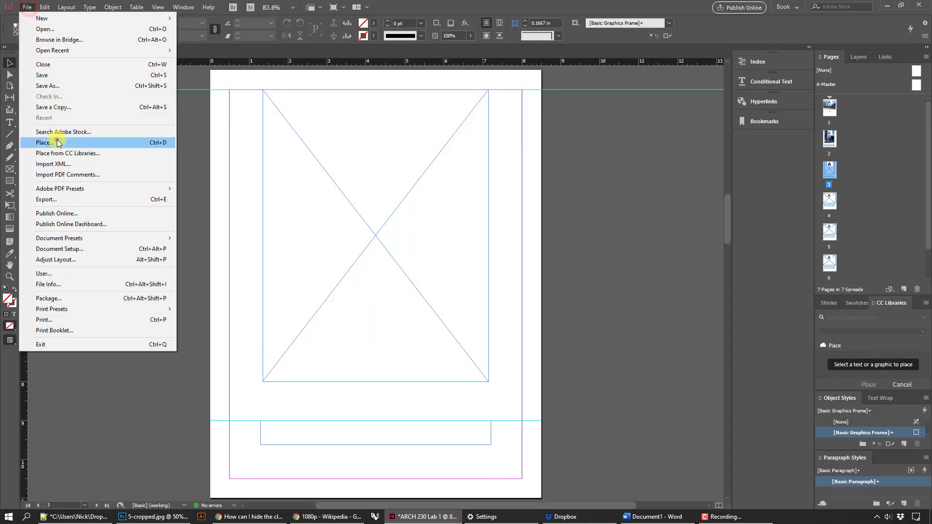
pyautogui.click(57, 140)
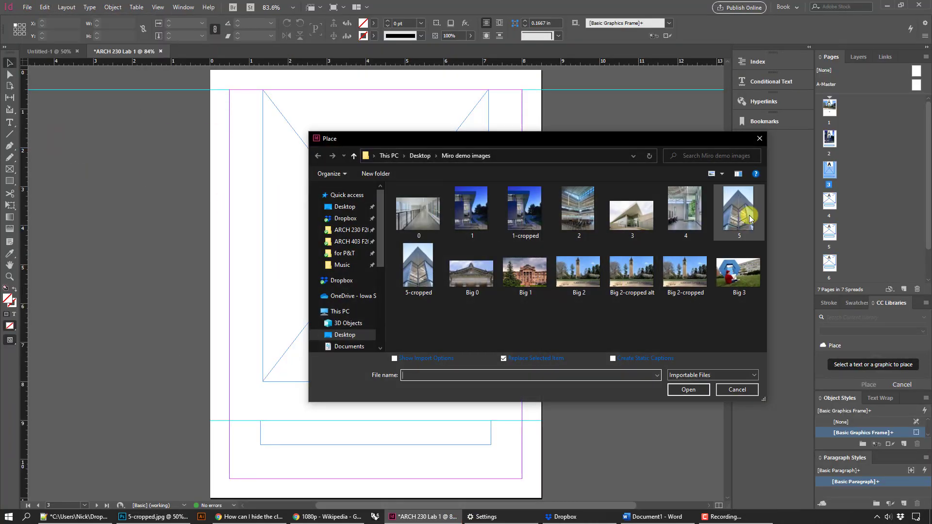
pyautogui.doubleClick(417, 277)
pyautogui.click(398, 209)
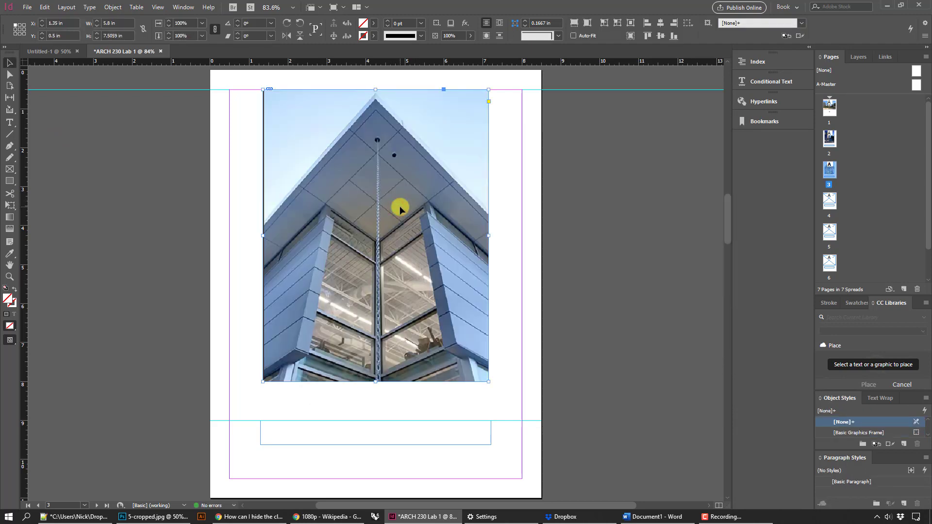
# - Fit the placed image proportionally inside its frame on page 3, and deselect it
pyautogui.rightClick(432, 195)
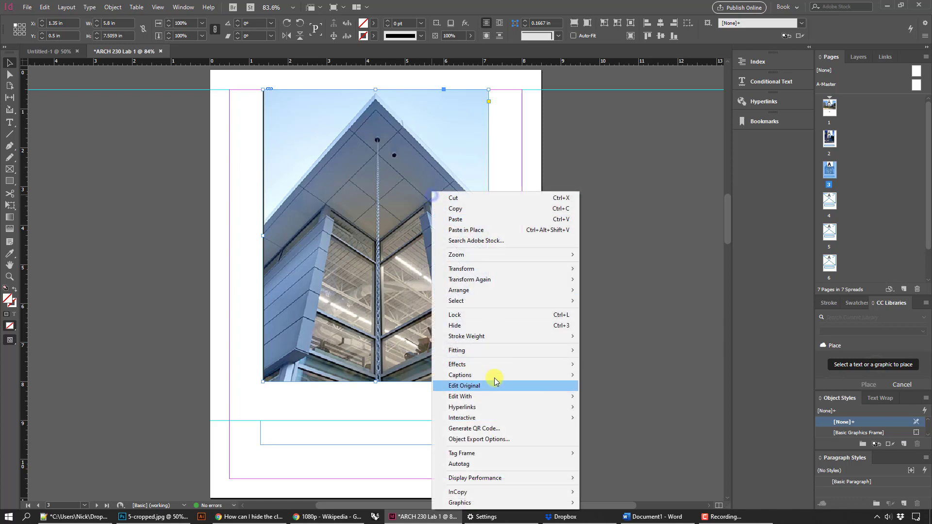
pyautogui.click(603, 359)
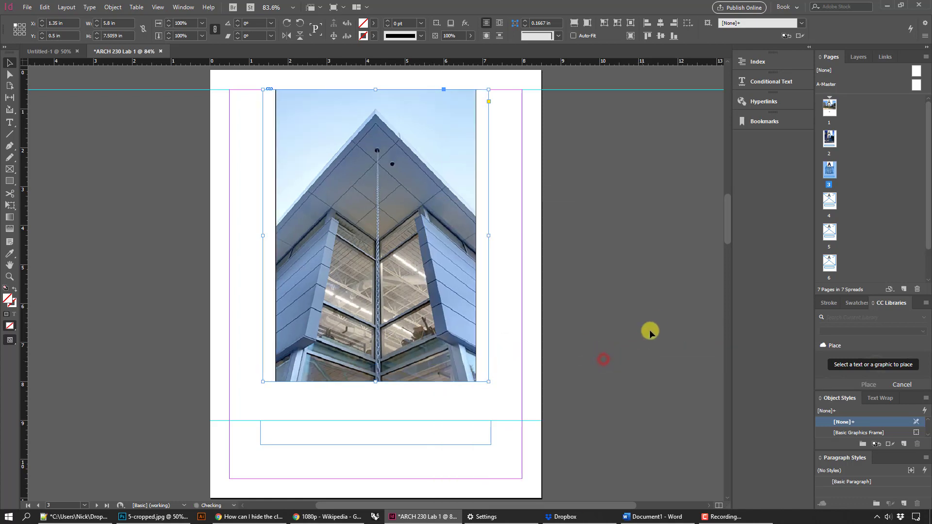
pyautogui.click(655, 319)
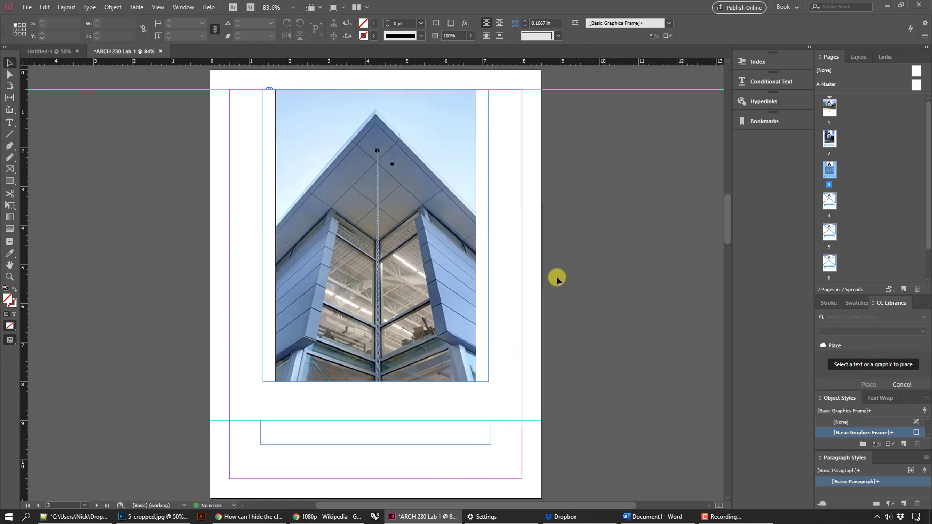
# - Examine the placed image on page 3 up close and compare its quality with the images on pages 1 and 2
pyautogui.click(9, 277)
pyautogui.click(384, 248)
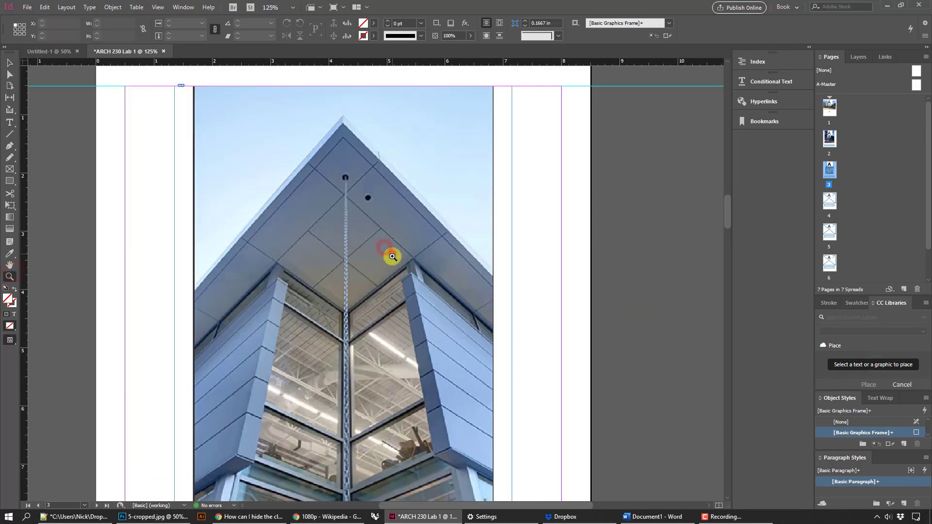
pyautogui.click(380, 274)
pyautogui.scroll(-3, 412, 239)
pyautogui.scroll(1, 625, 172)
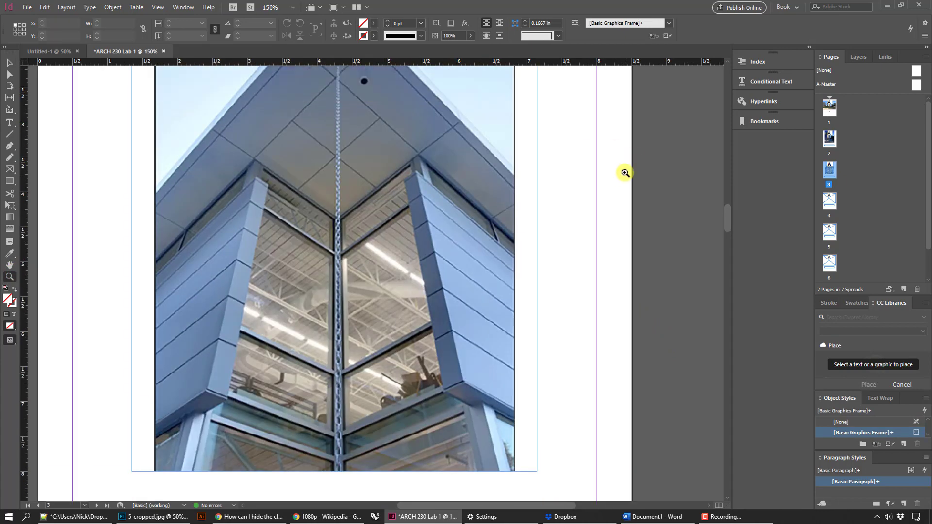
pyautogui.doubleClick(830, 138)
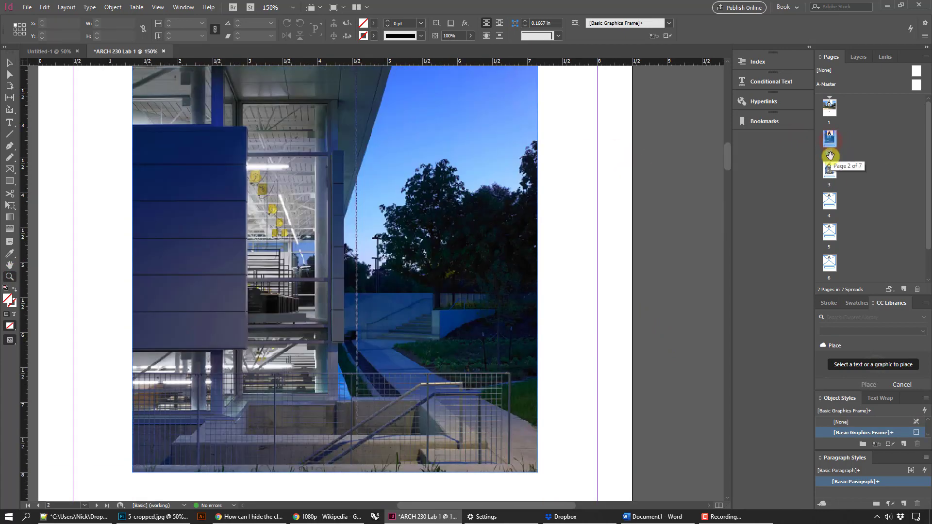
pyautogui.doubleClick(829, 104)
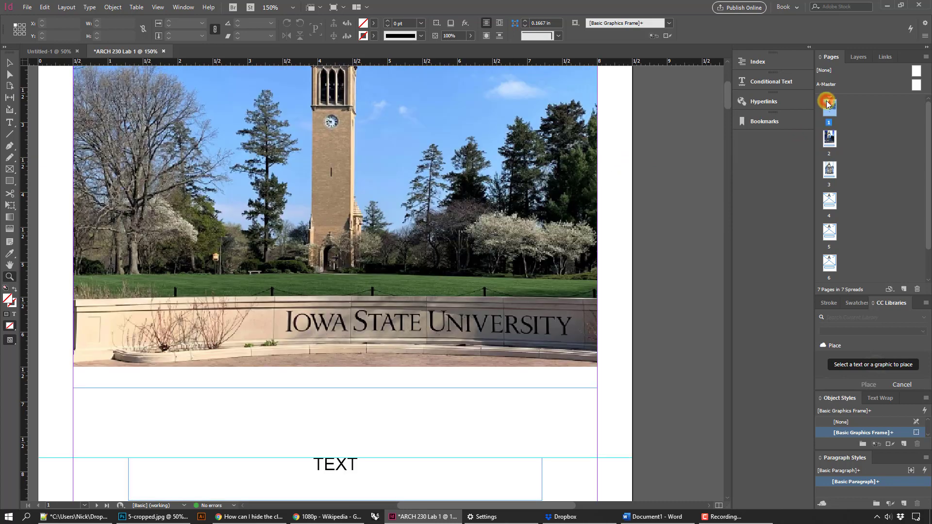
pyautogui.doubleClick(832, 139)
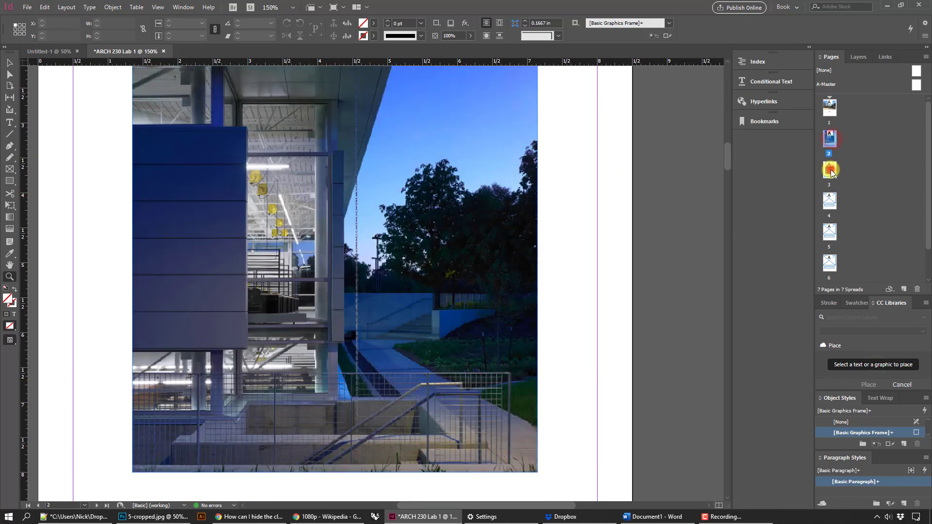
pyautogui.doubleClick(830, 171)
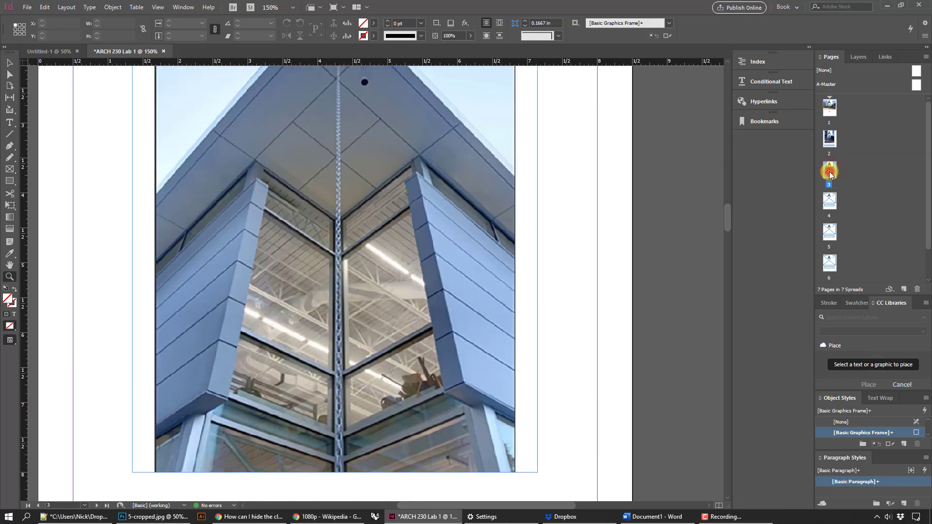
pyautogui.keyDown('alt'); pyautogui.click(473, 281); pyautogui.keyUp('alt')
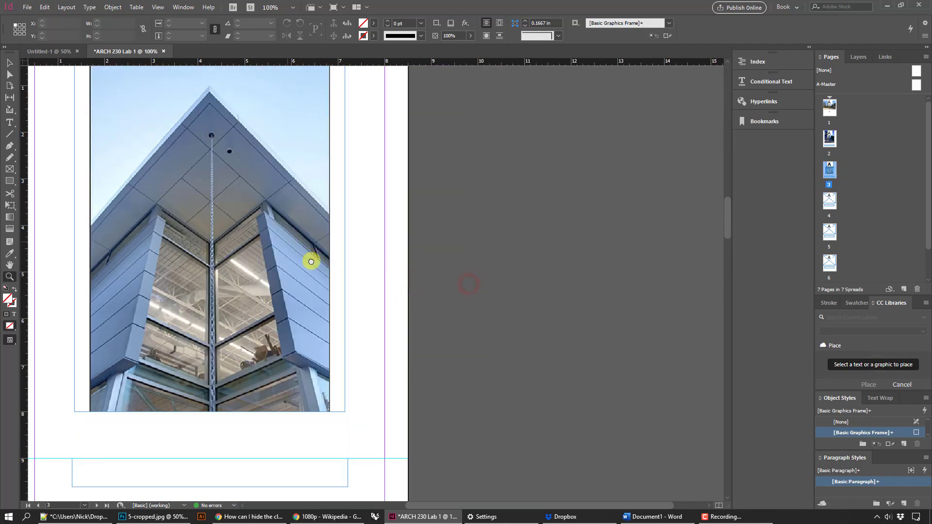
pyautogui.moveTo(311, 262); pyautogui.dragTo(412, 279)
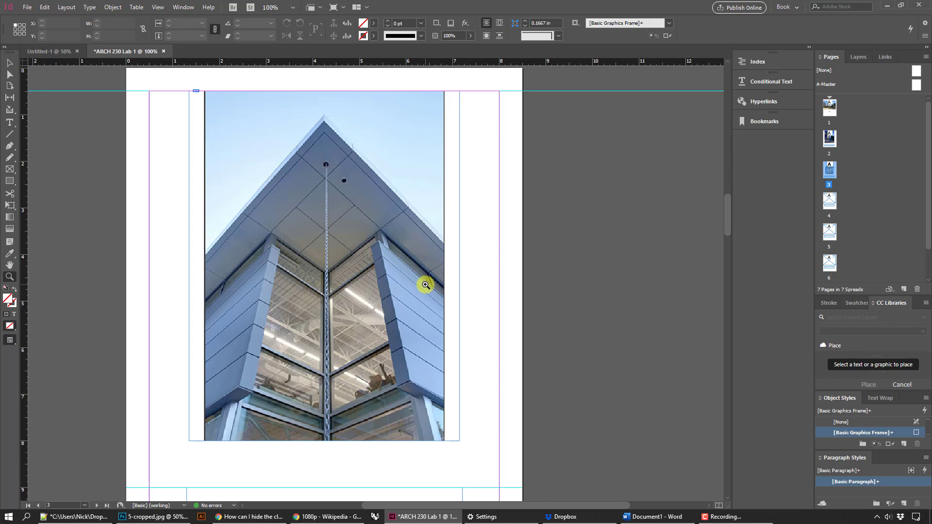
pyautogui.click(390, 272)
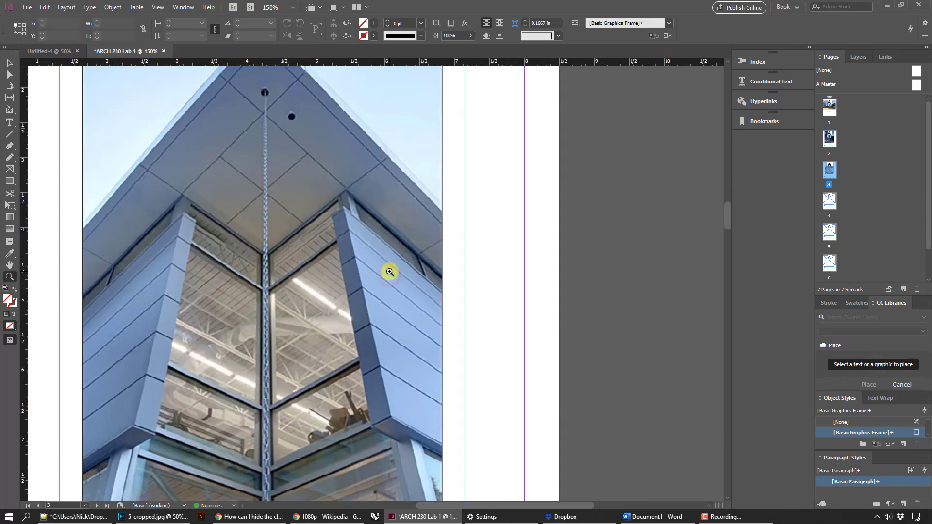
pyautogui.keyDown('alt'); pyautogui.click(390, 272); pyautogui.keyUp('alt')
pyautogui.keyDown('alt'); pyautogui.click(389, 272); pyautogui.keyUp('alt')
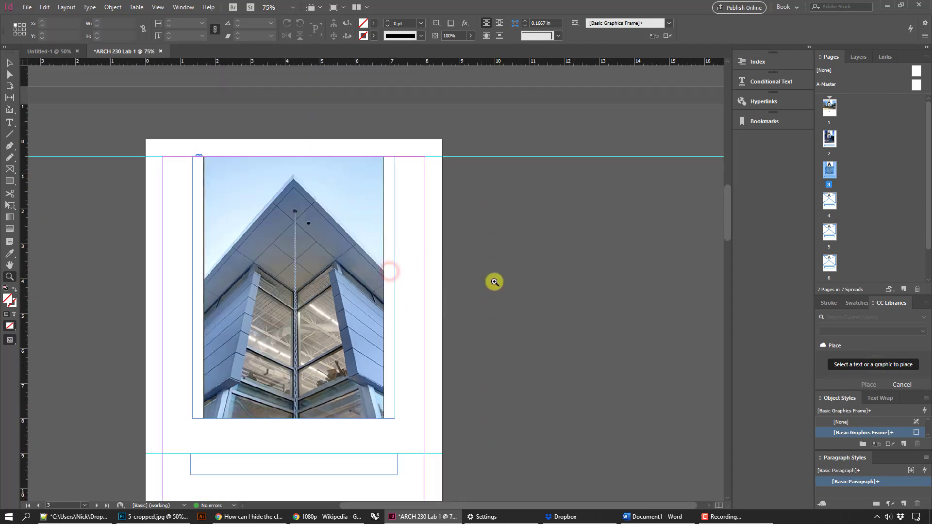
# - Enter the placeholder caption "TEXTG" in the text frame below the image on page 2
pyautogui.scroll(15, 494, 282)
pyautogui.scroll(-4, 500, 281)
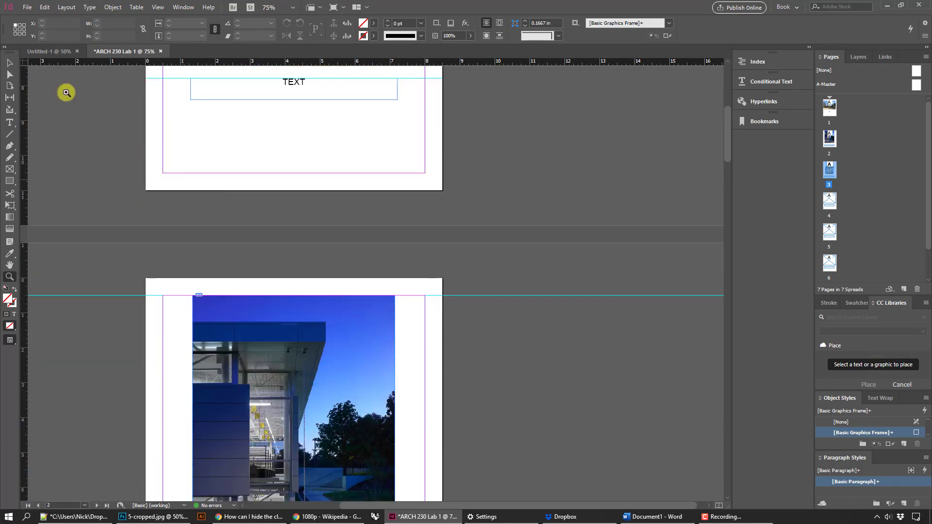
pyautogui.scroll(-5, 374, 260)
pyautogui.click(9, 63)
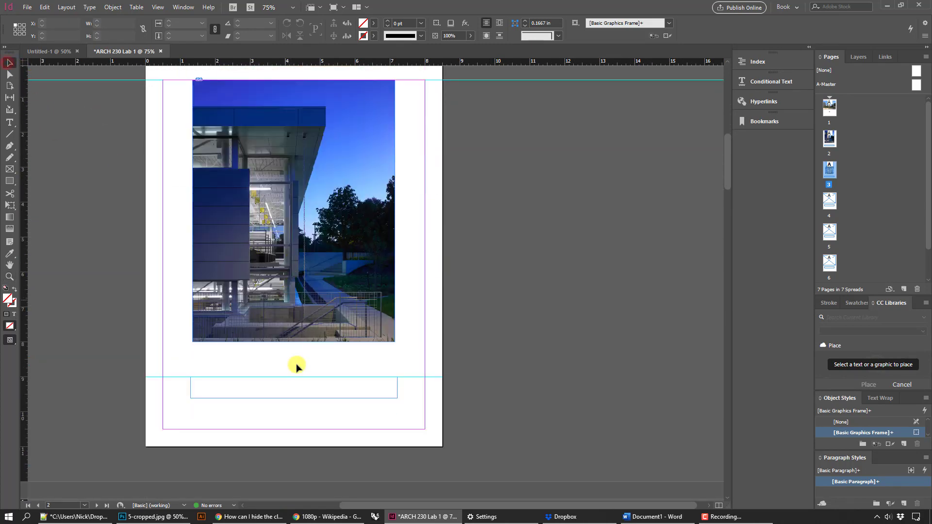
pyautogui.doubleClick(296, 390)
pyautogui.write('TEXTG')
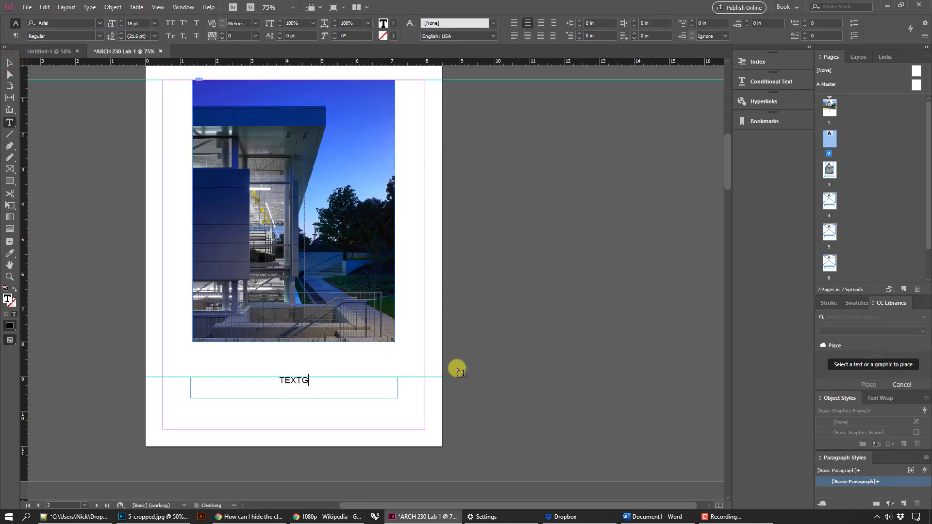
# - Enter a placeholder caption in the text frame below the image on page 3
pyautogui.scroll(-10, 343, 346)
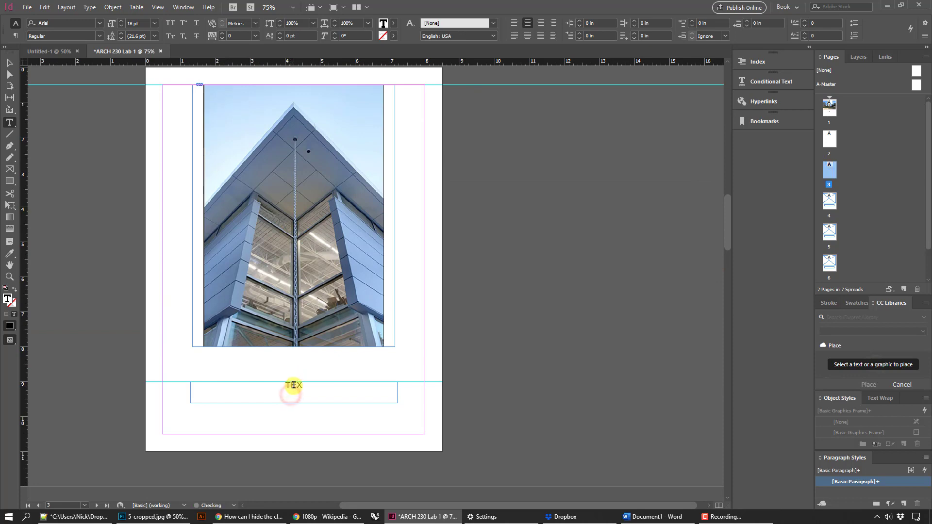
# - Compare the vertical placement of the photos, guides and captions across pages 1 to 3
pyautogui.scroll(-8, 457, 343)
pyautogui.click(9, 60)
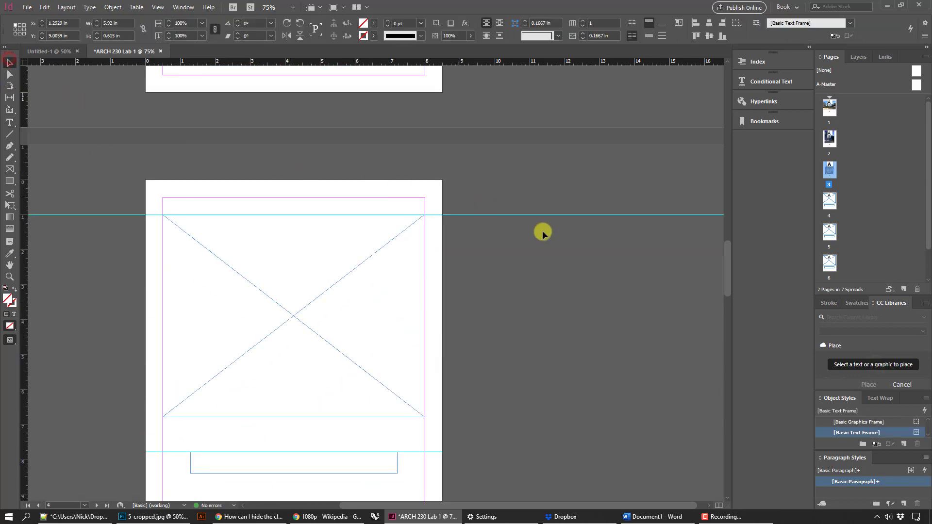
pyautogui.scroll(15, 533, 232)
pyautogui.scroll(9, 494, 260)
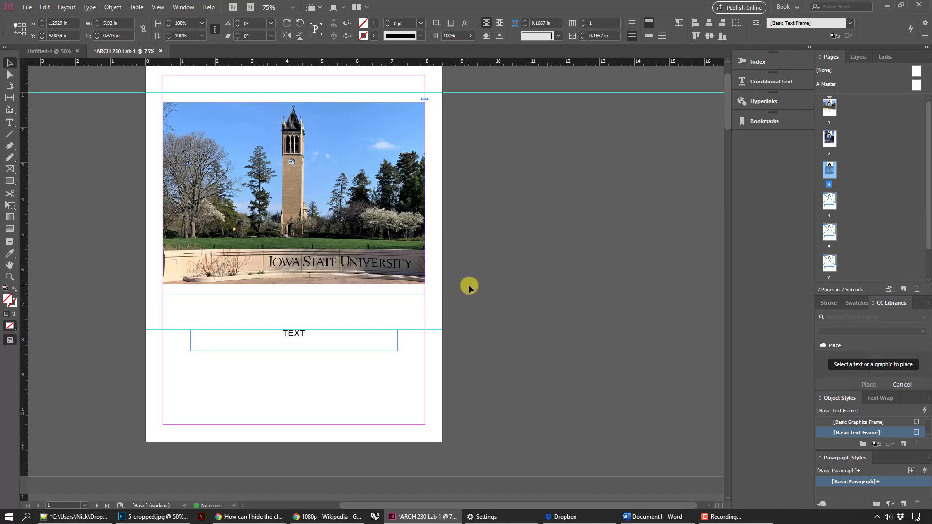
pyautogui.scroll(1, 471, 290)
pyautogui.scroll(-9, 485, 296)
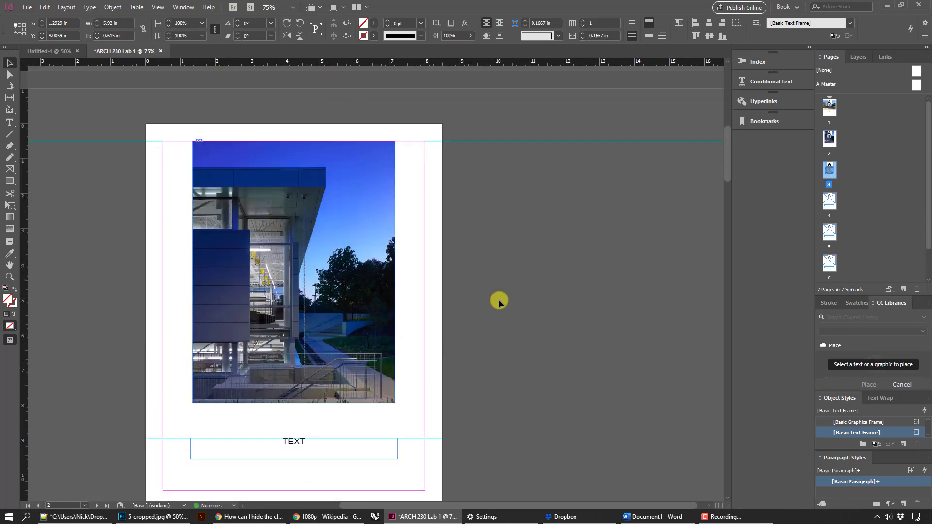
pyautogui.scroll(9, 500, 299)
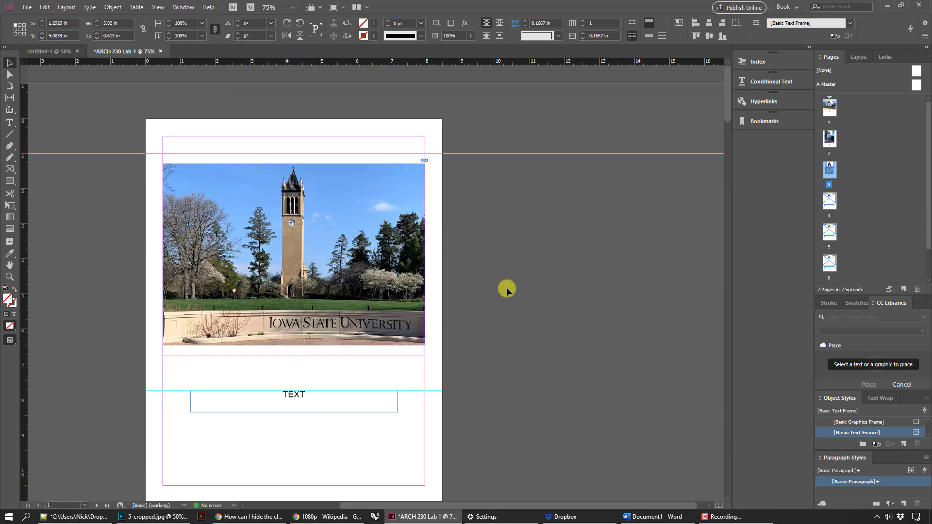
pyautogui.scroll(-9, 534, 263)
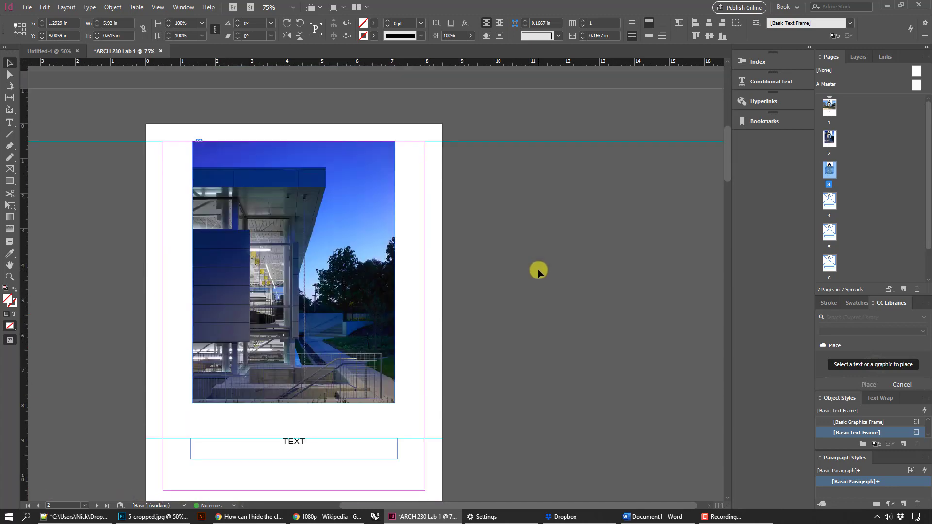
pyautogui.scroll(-7, 539, 269)
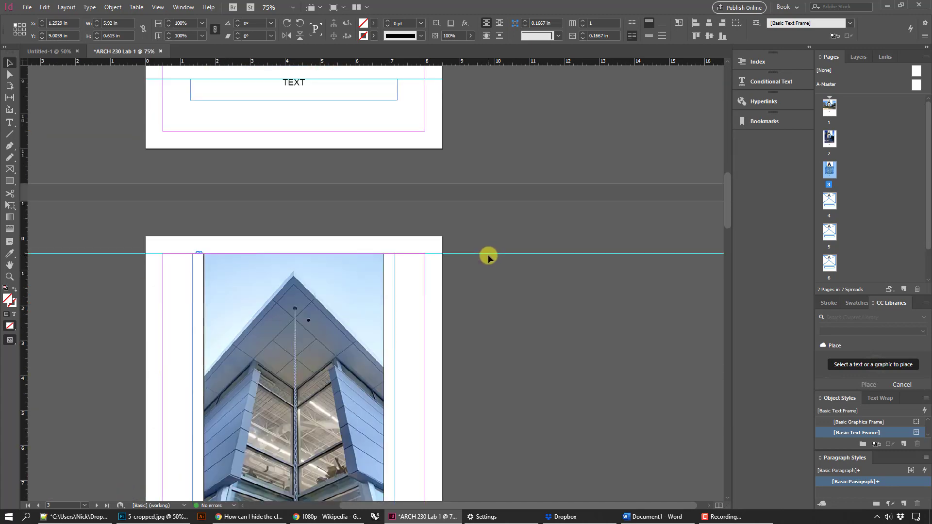
pyautogui.scroll(7, 505, 271)
# - Set the Y position of the upper horizontal guide on page 2 to 1 in
pyautogui.click(365, 218)
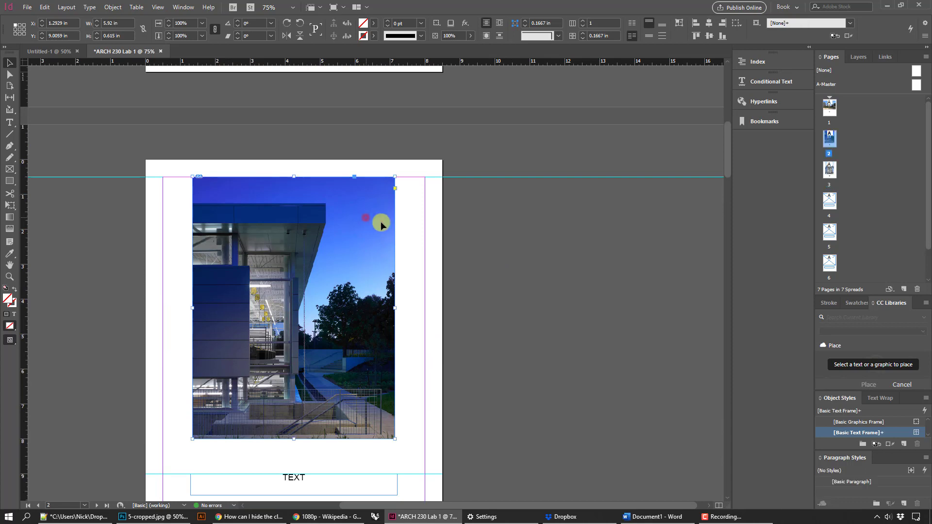
pyautogui.click(491, 205)
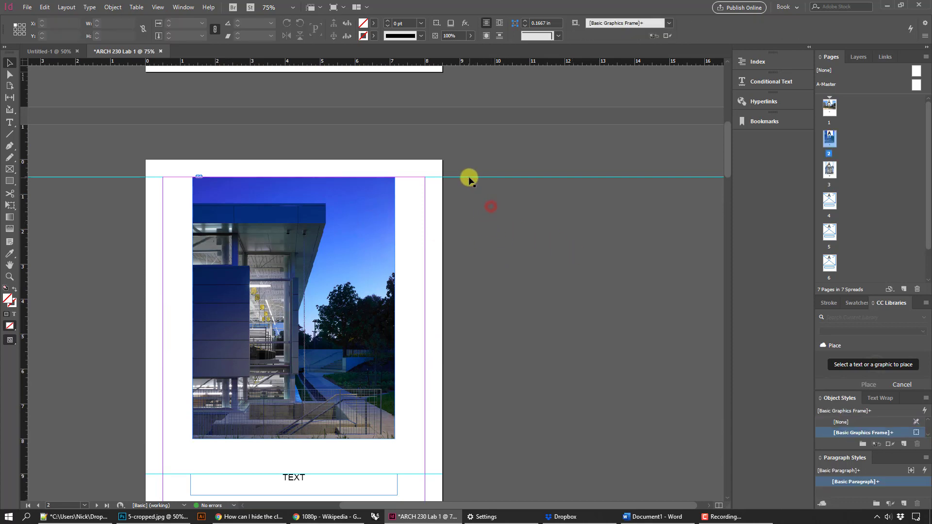
pyautogui.click(469, 177)
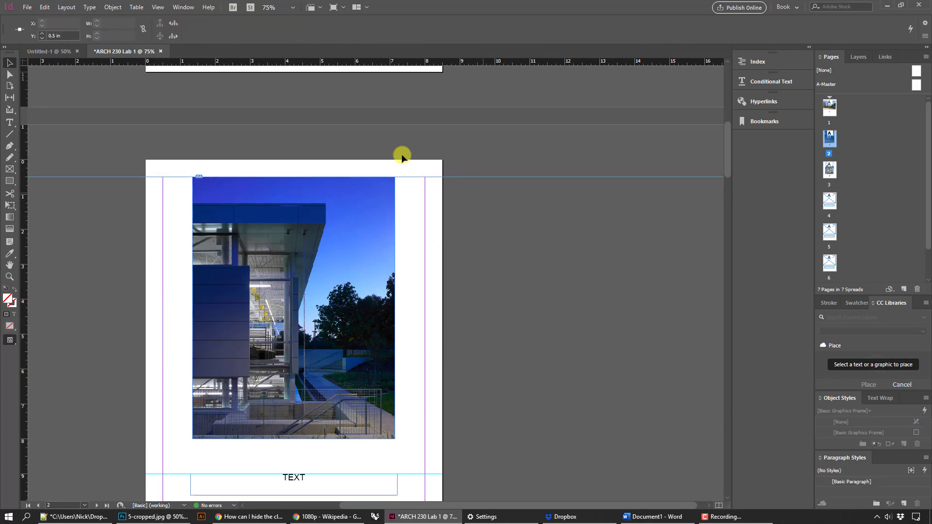
pyautogui.click(67, 36)
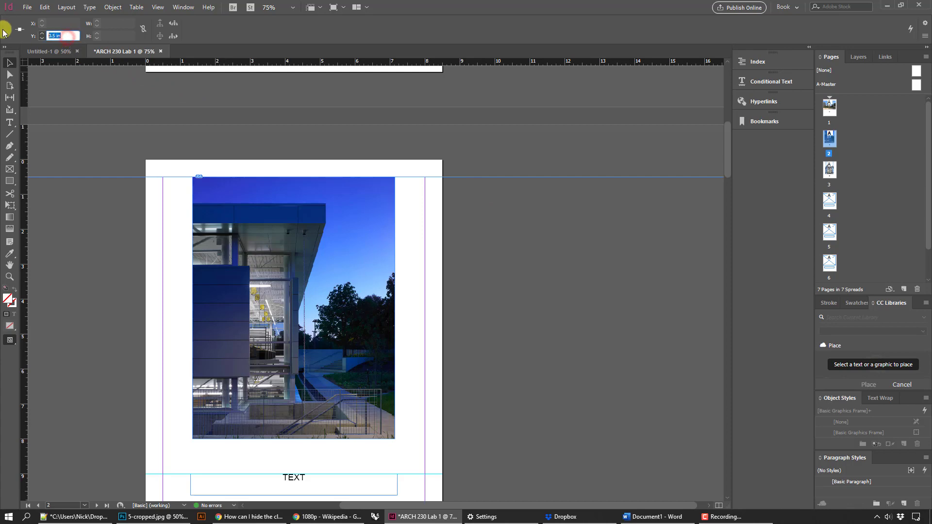
pyautogui.write('1')
pyautogui.press('Return')
pyautogui.click(506, 255)
# - Check the guide against page 1 and select both the photo and the caption frame on page 2
pyautogui.scroll(3, 551, 279)
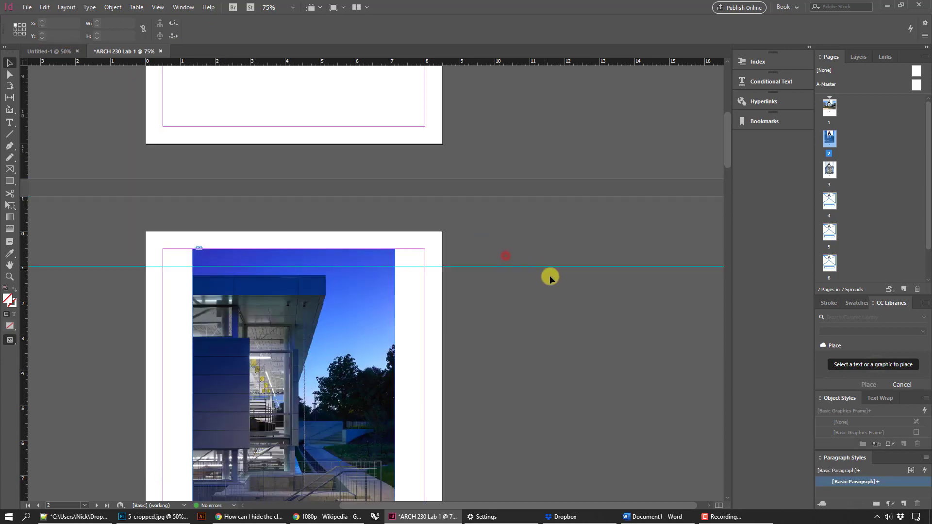
pyautogui.scroll(15, 558, 282)
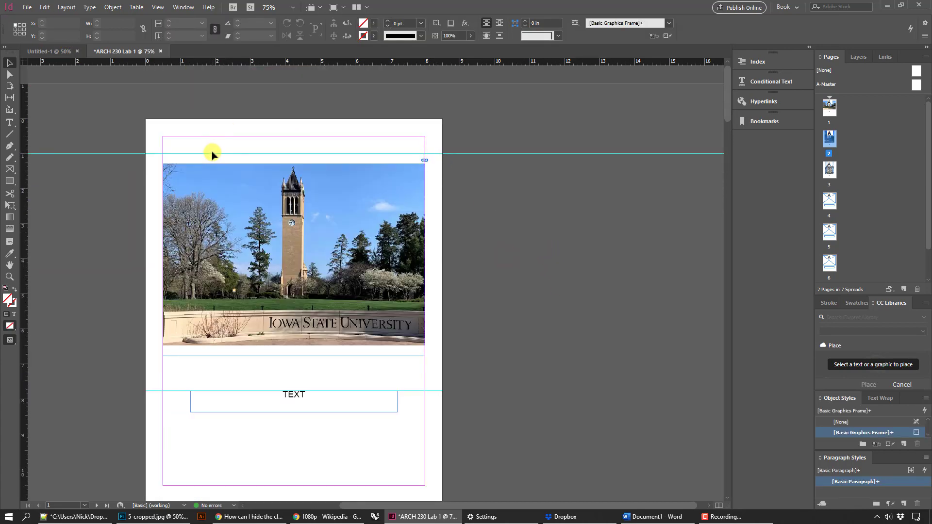
pyautogui.scroll(-18, 481, 270)
pyautogui.click(348, 292)
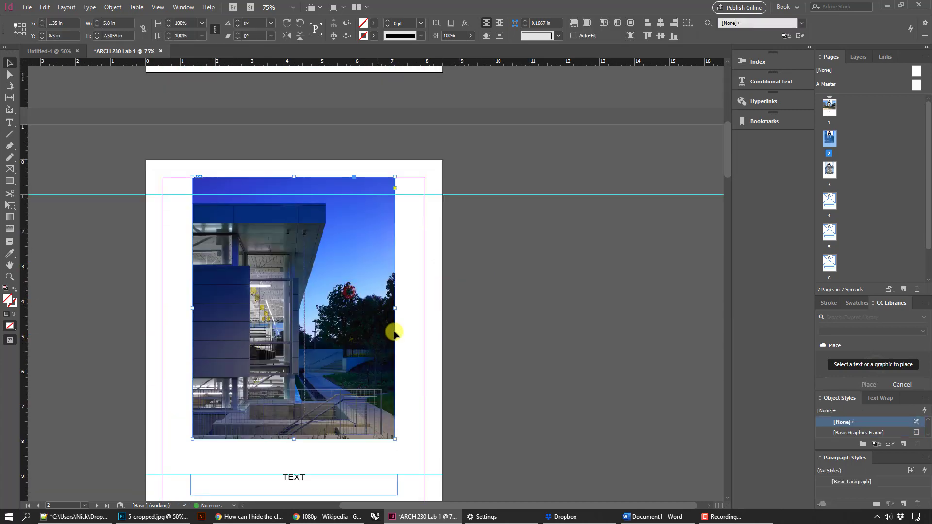
pyautogui.scroll(-6, 395, 333)
pyautogui.click(401, 304)
pyautogui.moveTo(406, 358); pyautogui.dragTo(371, 286)
pyautogui.scroll(7, 318, 260)
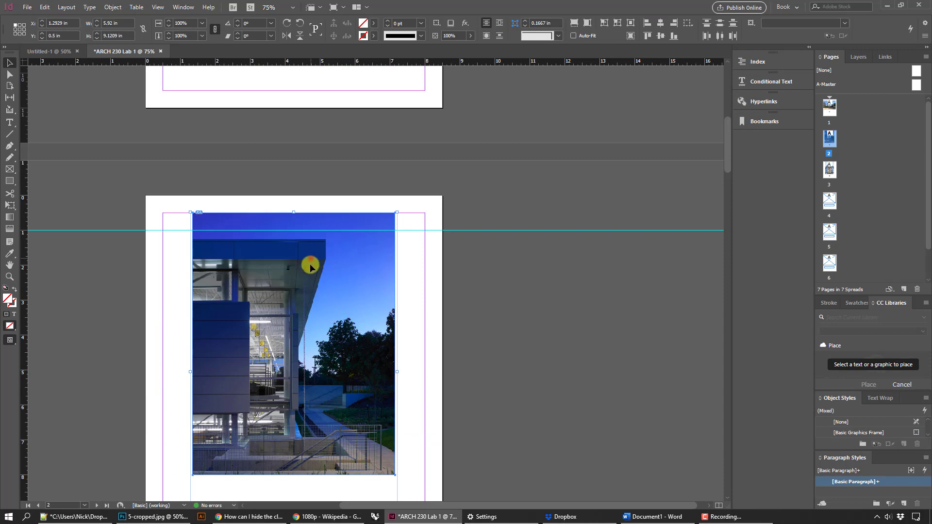
# - Try moving the selected photo and caption on page 2 down to the upper guide, and undo the moves
pyautogui.moveTo(310, 267); pyautogui.dragTo(311, 286)
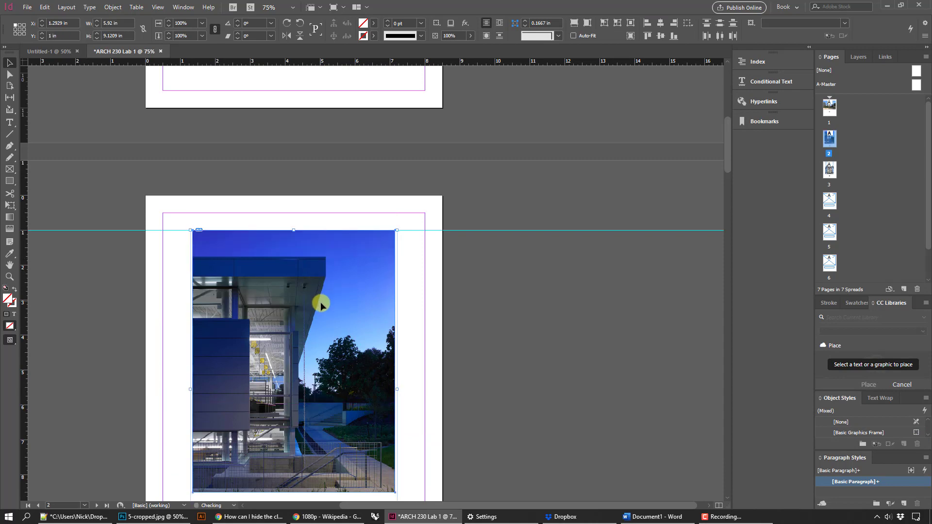
pyautogui.scroll(-7, 333, 335)
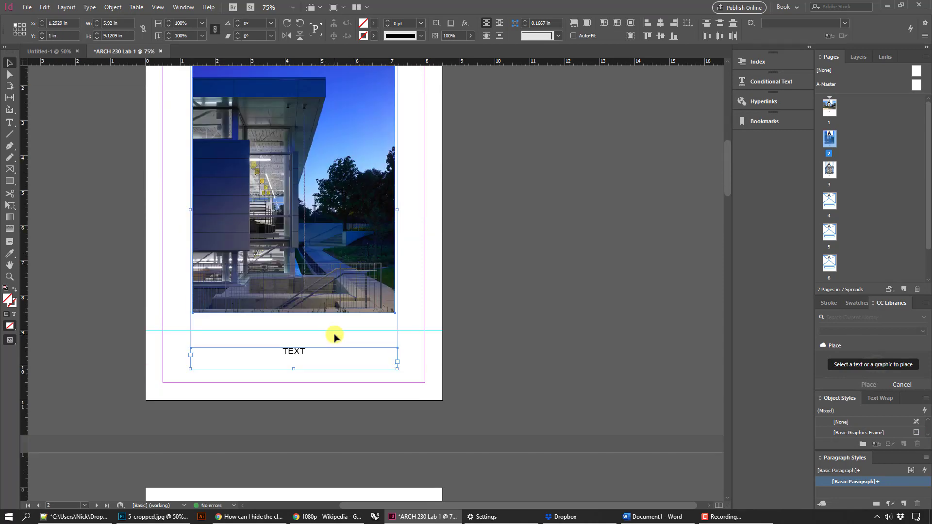
pyautogui.scroll(4, 334, 336)
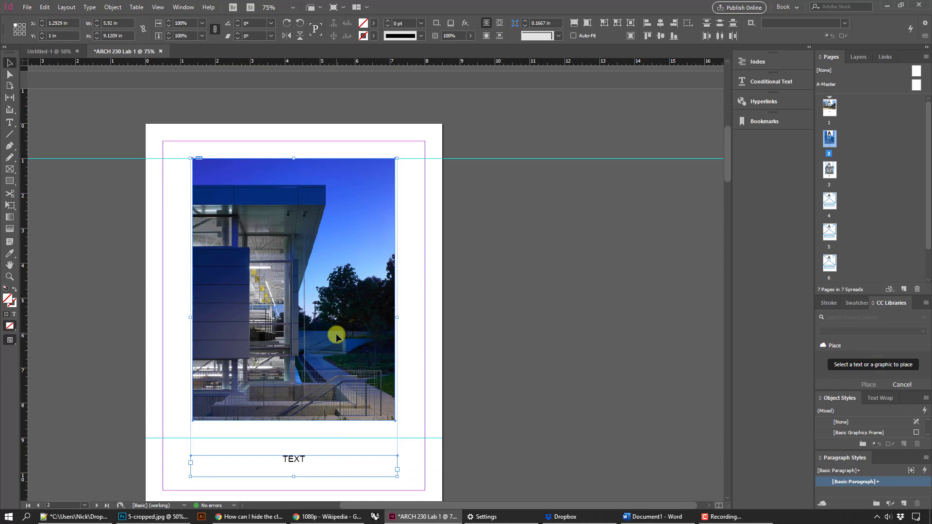
pyautogui.moveTo(291, 287); pyautogui.dragTo(396, 316)
pyautogui.hotkey('ctrl', 'z')
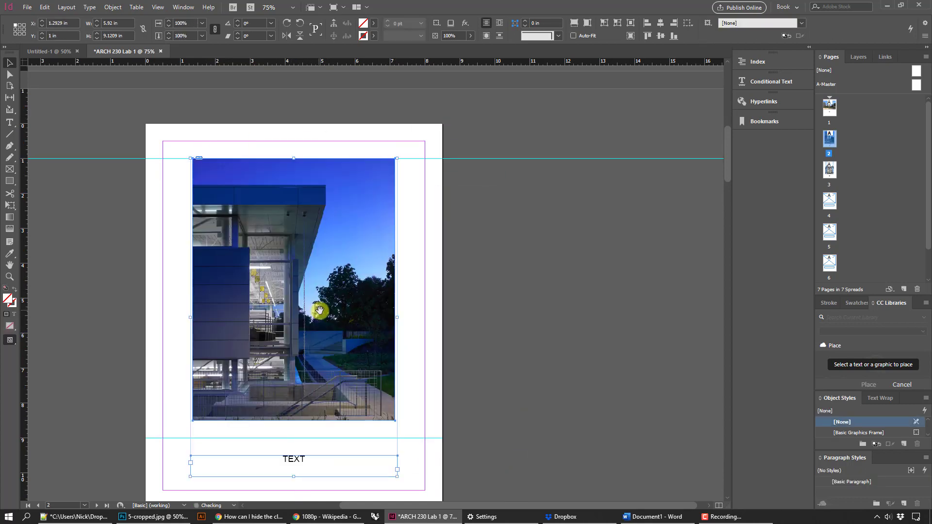
pyautogui.hotkey('ctrl', 'z')
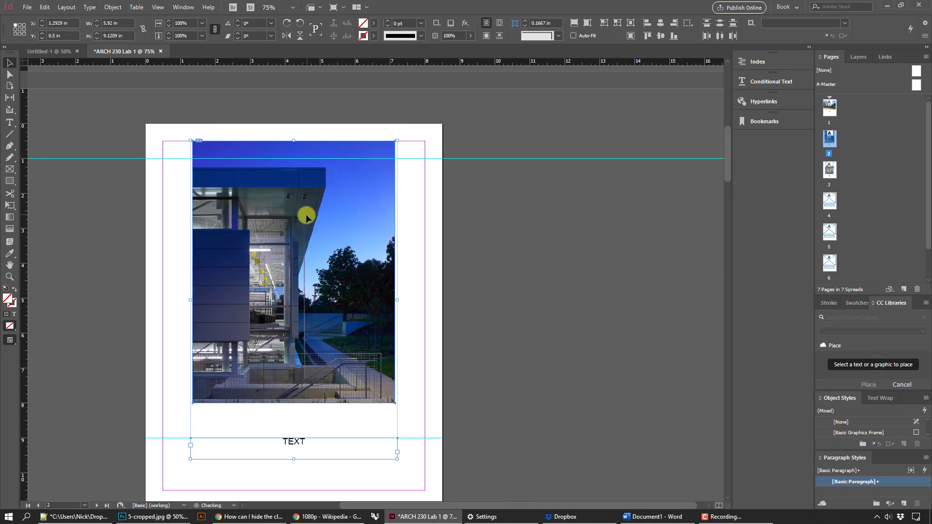
# - Move the photo and caption on page 2 down together so the photo's top edge meets the guide at Y 1 in
pyautogui.moveTo(302, 217)
pyautogui.mouseDown()
pyautogui.moveTo(318, 220)
pyautogui.moveTo(300, 236)
pyautogui.moveTo(289, 179)
pyautogui.moveTo(297, 200)
pyautogui.moveTo(429, 202)
pyautogui.moveTo(271, 218)
pyautogui.moveTo(309, 211)
pyautogui.moveTo(301, 235)
pyautogui.mouseUp()
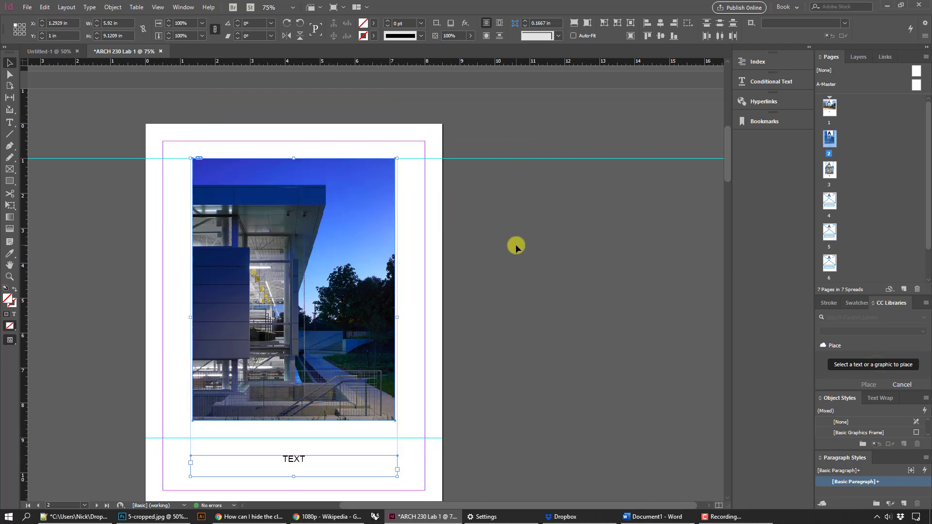
pyautogui.click(516, 247)
# - Set the Y position of the upper horizontal guide on page 3 to 1 in
pyautogui.scroll(-10, 531, 325)
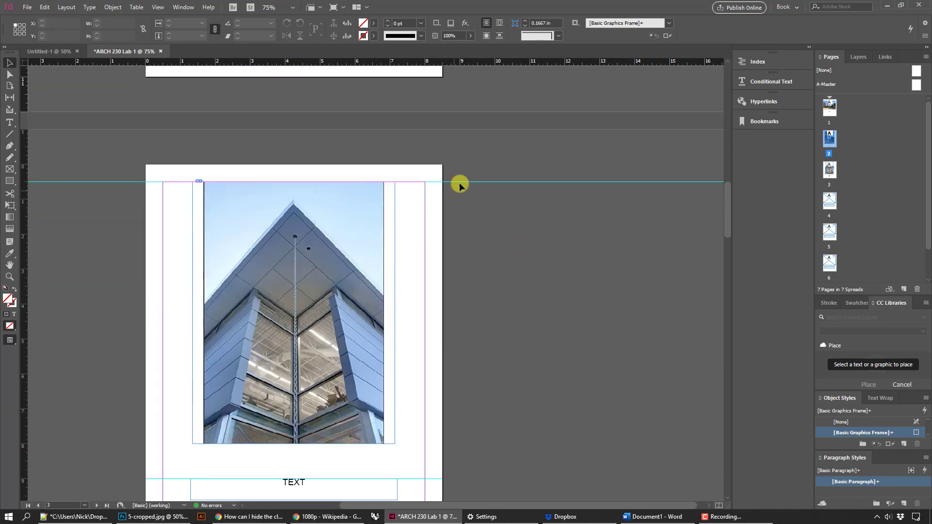
pyautogui.click(460, 183)
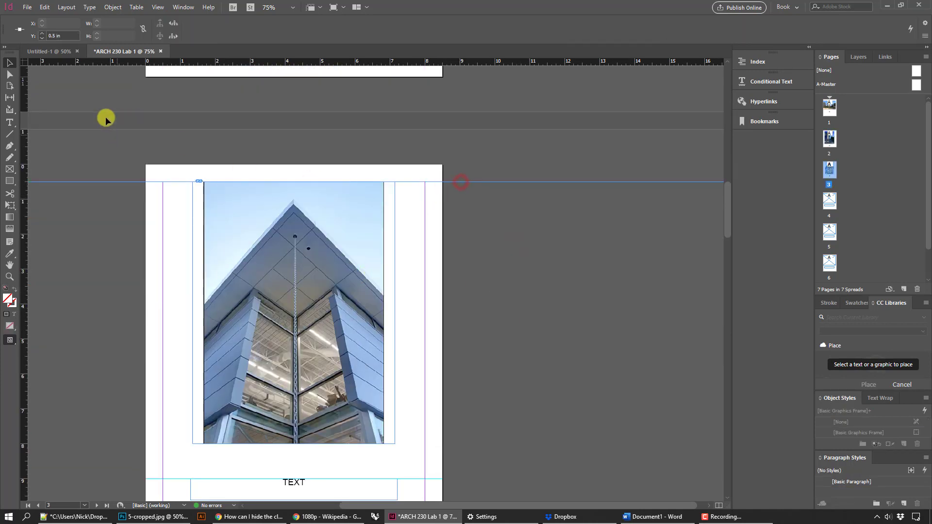
pyautogui.click(63, 35)
pyautogui.write('1')
pyautogui.press('Return')
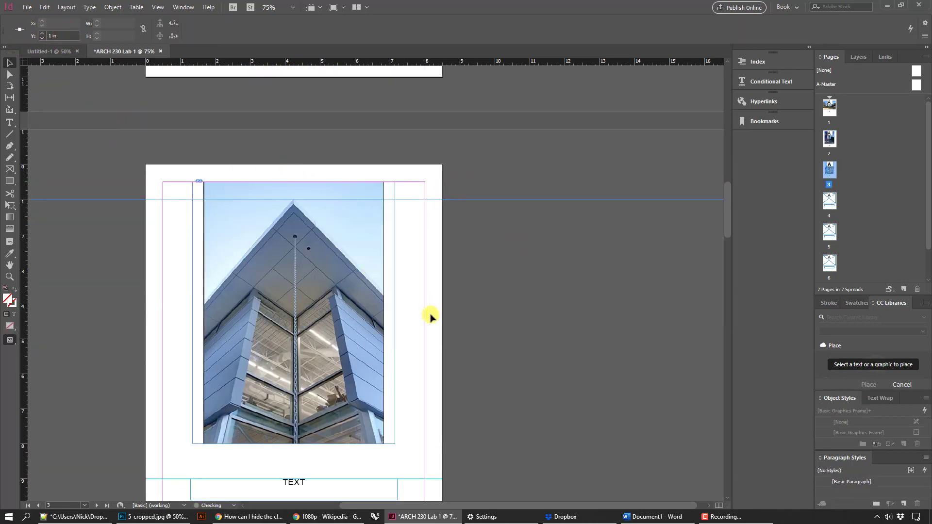
# - Select the photo and caption frame on page 3 and move them down together to the guide at Y 1 in
pyautogui.click(403, 362)
pyautogui.scroll(-3, 405, 388)
pyautogui.moveTo(407, 407); pyautogui.dragTo(293, 312)
pyautogui.scroll(3, 301, 286)
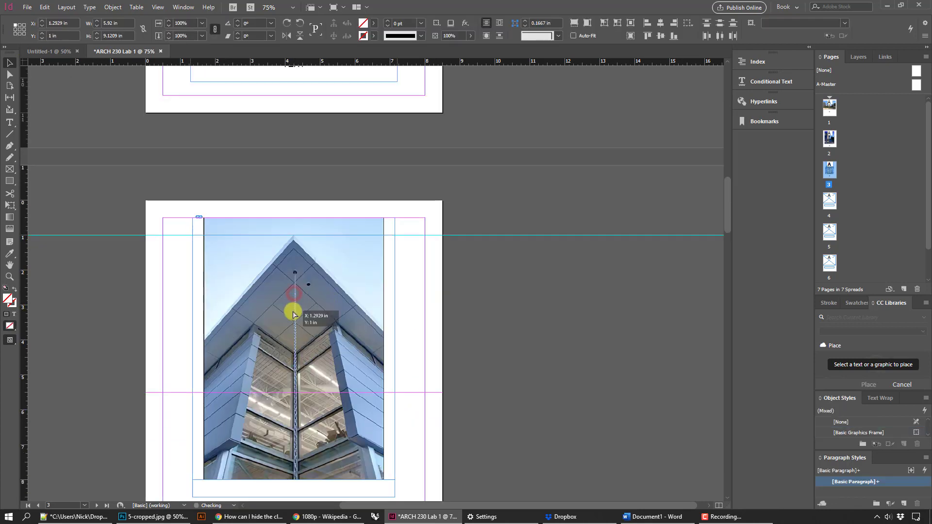
pyautogui.click(565, 337)
# - Delete the unused pages 4 to 6 along with the objects they contain
pyautogui.scroll(-6, 563, 318)
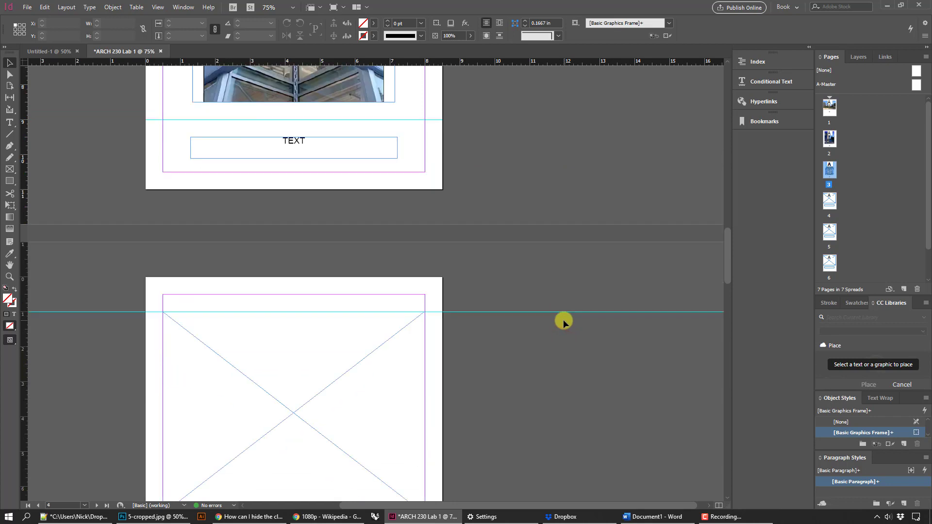
pyautogui.click(829, 200)
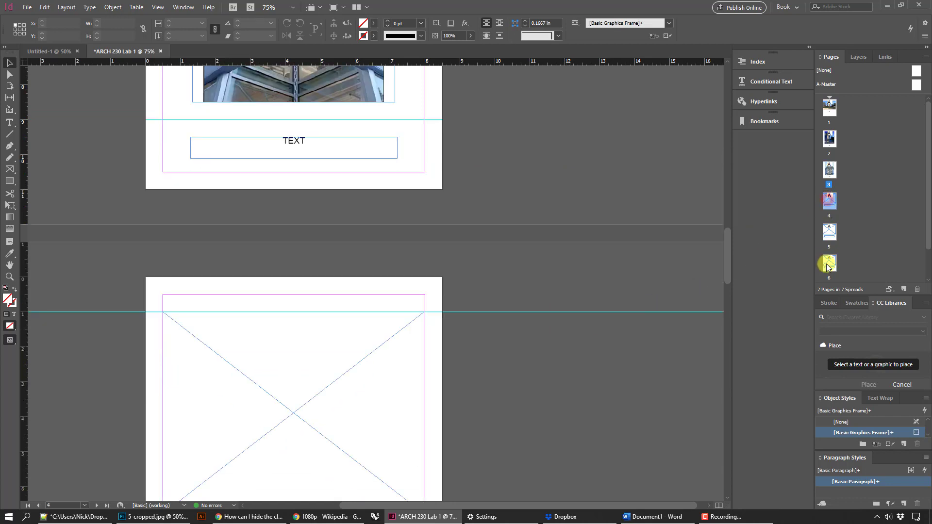
pyautogui.keyDown('shift'); pyautogui.click(829, 263); pyautogui.keyUp('shift')
pyautogui.click(912, 287)
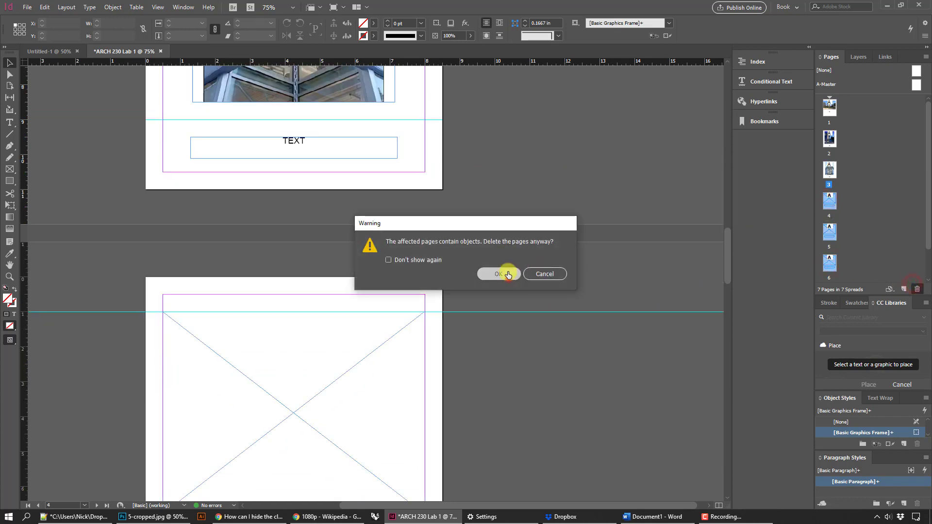
pyautogui.click(508, 276)
# - Review the remaining pages and save the document to the Desktop as ARCH 230 Lab 1 in InDesign CC 2019 format
pyautogui.scroll(9, 617, 325)
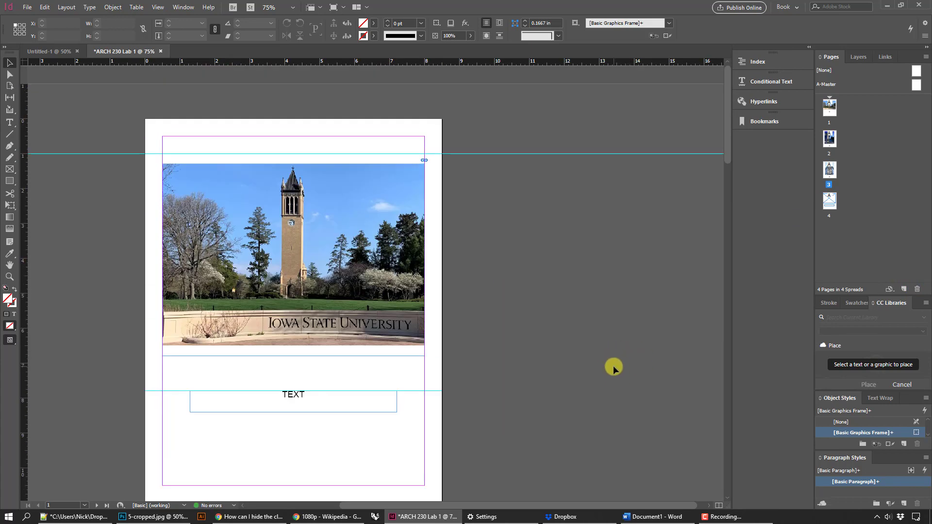
pyautogui.scroll(-9, 610, 364)
pyautogui.scroll(-9, 611, 371)
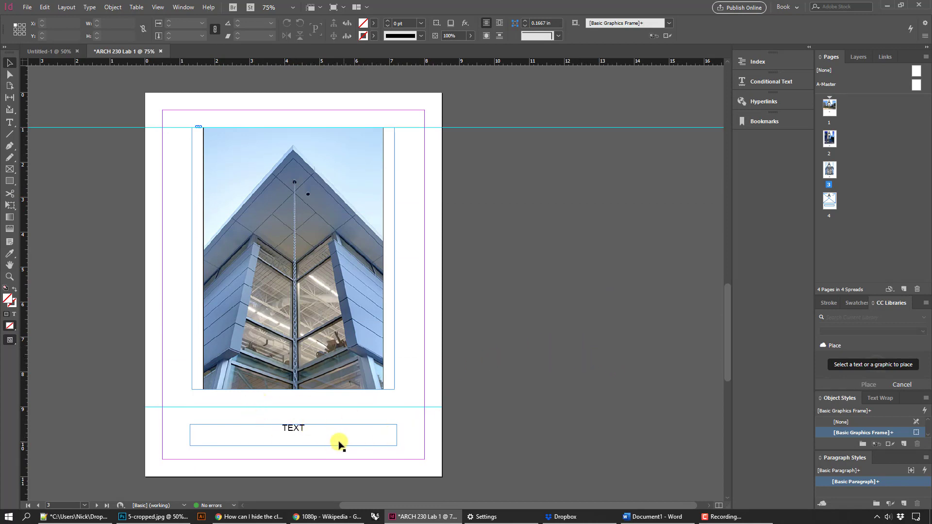
pyautogui.scroll(14, 558, 362)
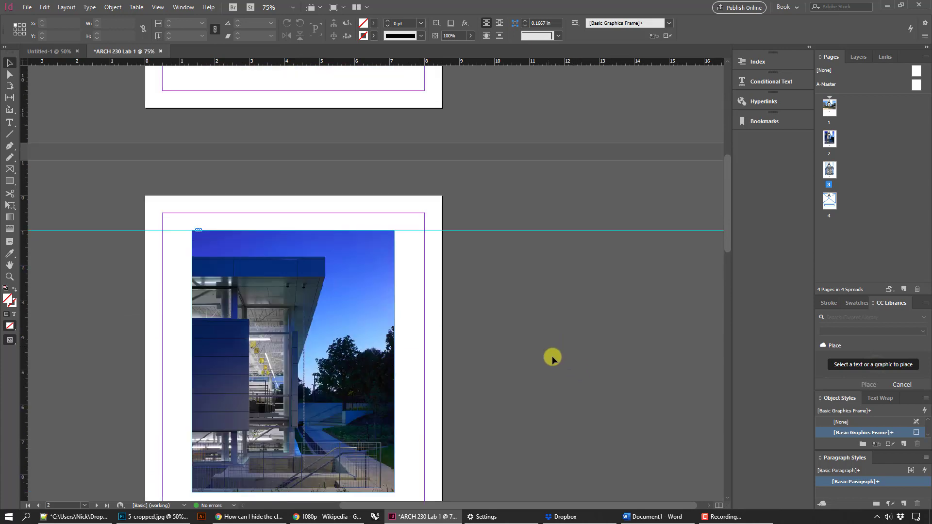
pyautogui.click(27, 7)
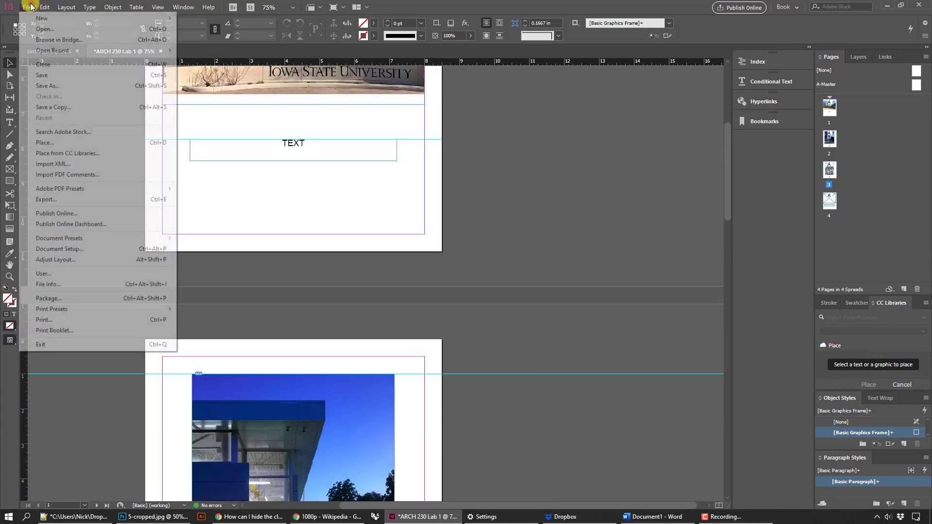
pyautogui.click(61, 78)
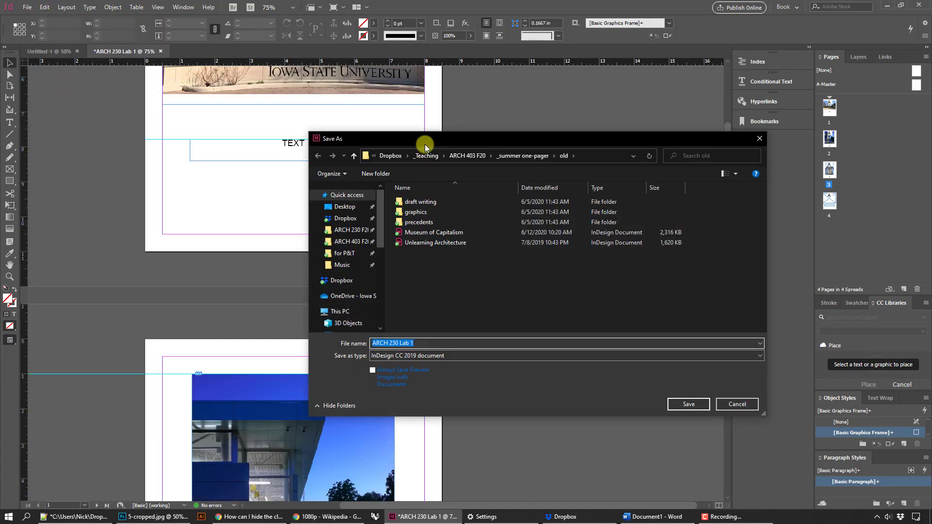
pyautogui.click(360, 206)
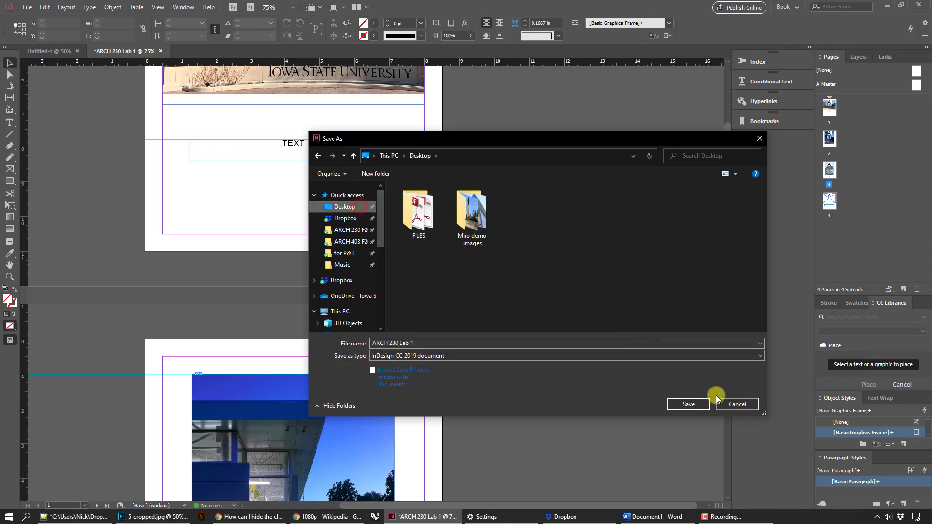
pyautogui.click(699, 404)
pyautogui.scroll(5, 603, 356)
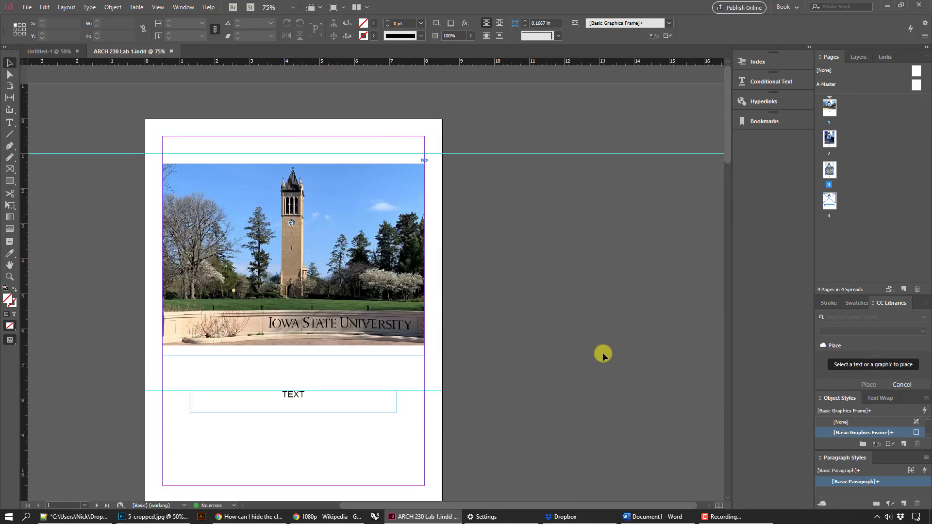
pyautogui.scroll(-10, 602, 358)
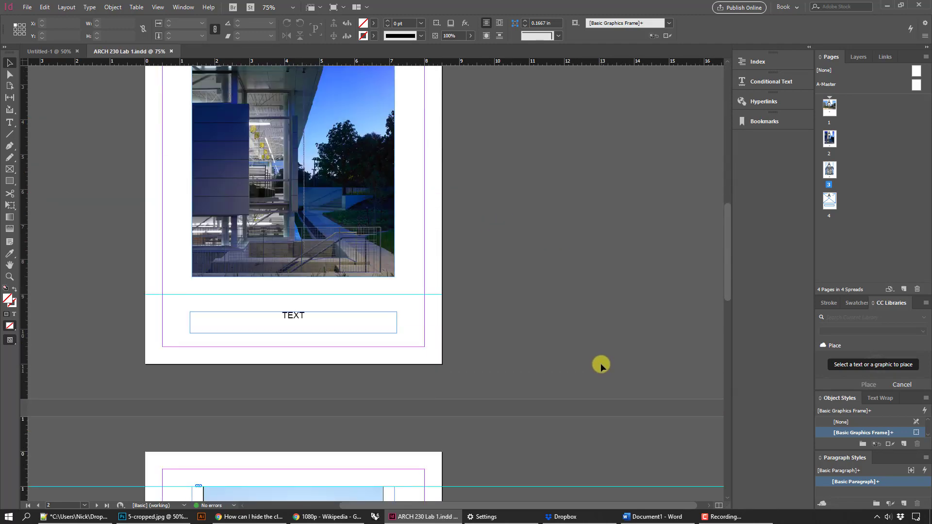
# - Save the document to the Desktop as a new version named ARCH 230 Lab 1-2 in InDesign CC 2019 format
pyautogui.click(27, 7)
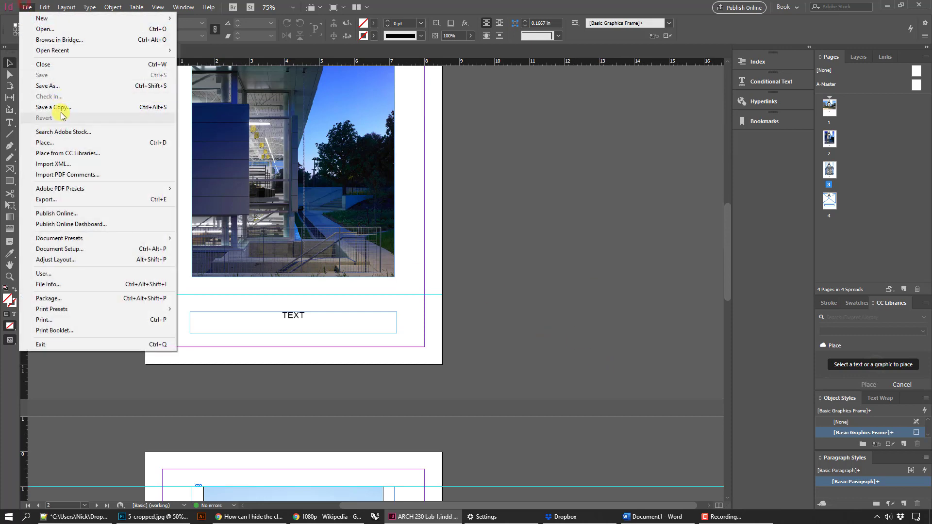
pyautogui.click(61, 90)
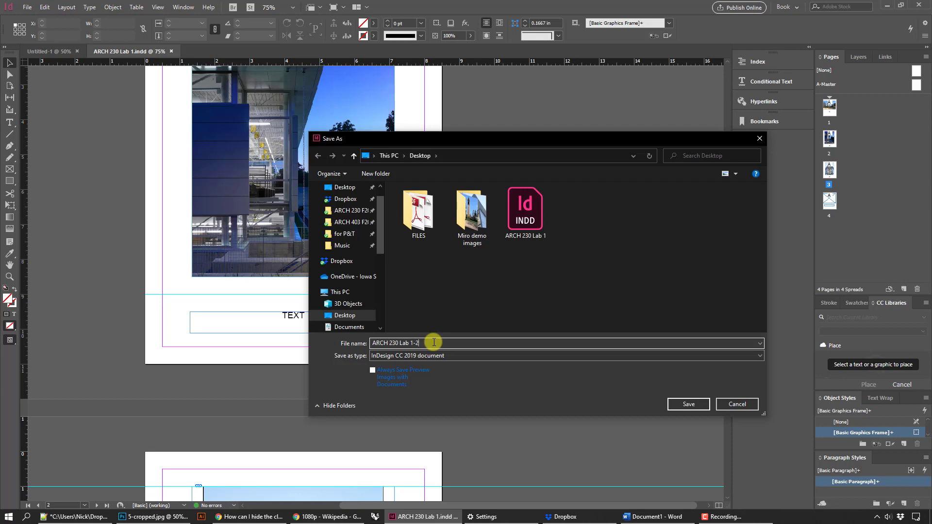
pyautogui.click(689, 404)
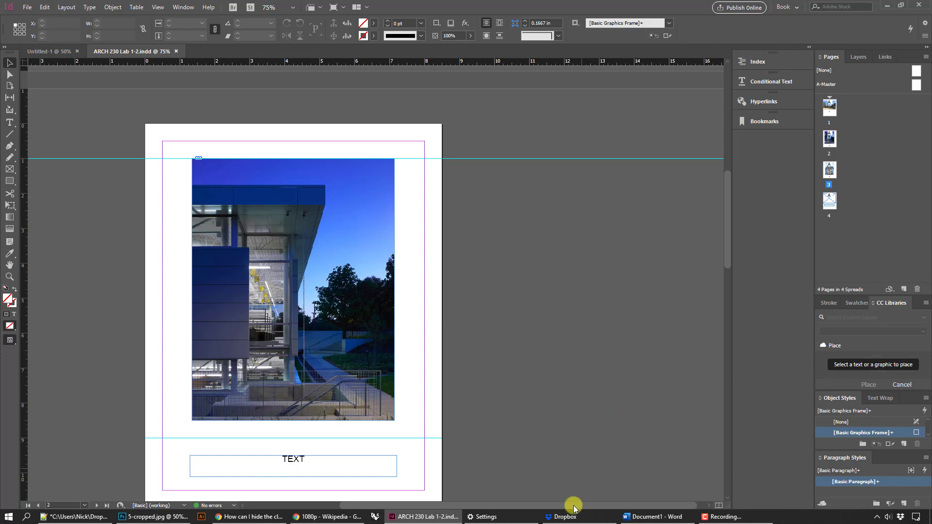
pyautogui.moveTo(579, 521)
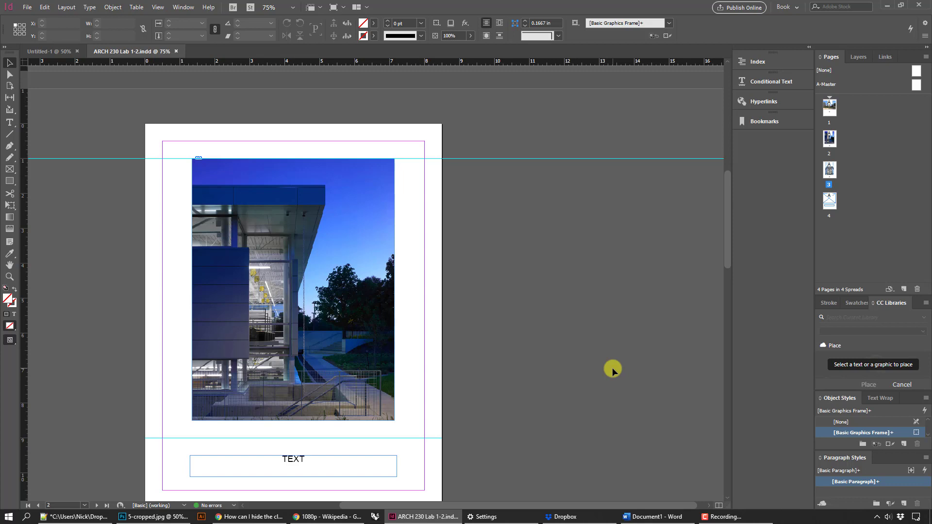
pyautogui.click(27, 7)
pyautogui.click(48, 86)
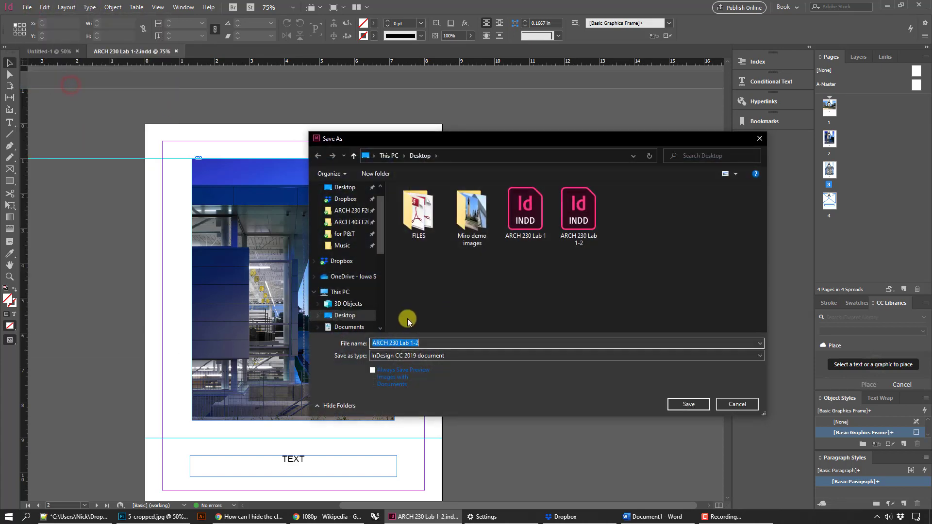
pyautogui.click(430, 344)
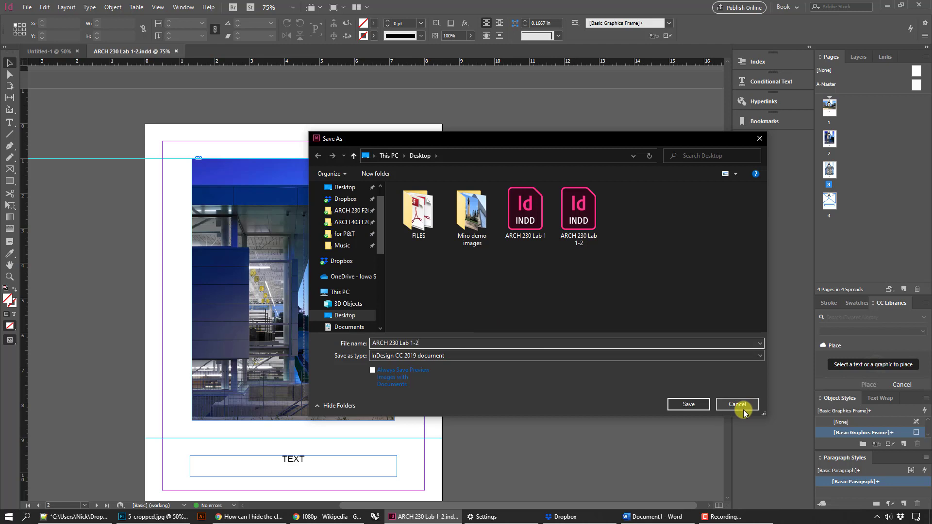
pyautogui.click(514, 222)
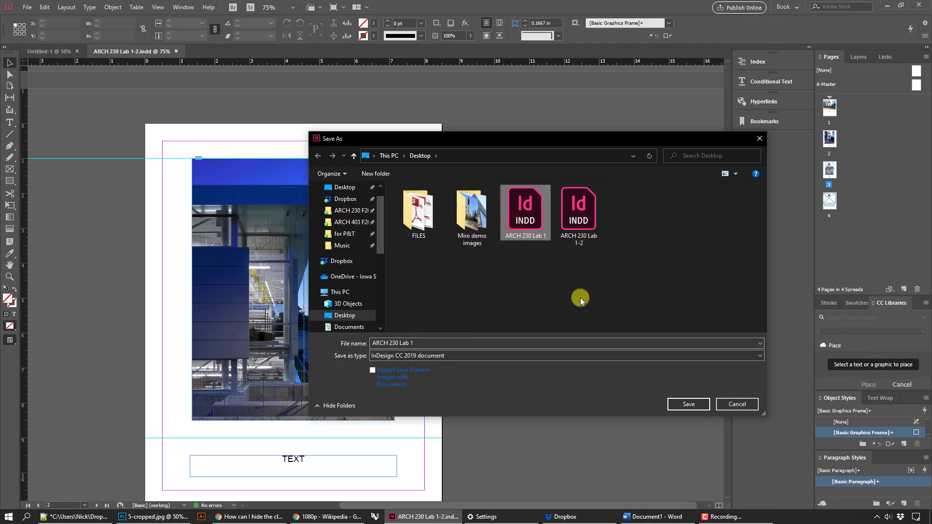
pyautogui.click(736, 405)
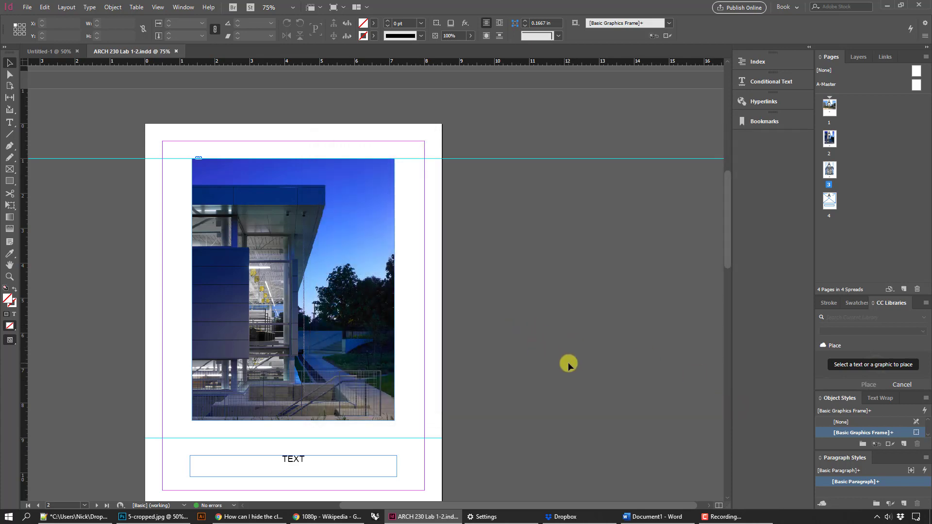
# - Export all pages to the Desktop as ARCH 230 Lab 1-2 in Adobe PDF (Print) format, keeping the modified High Quality Print settings
pyautogui.scroll(-1, 486, 311)
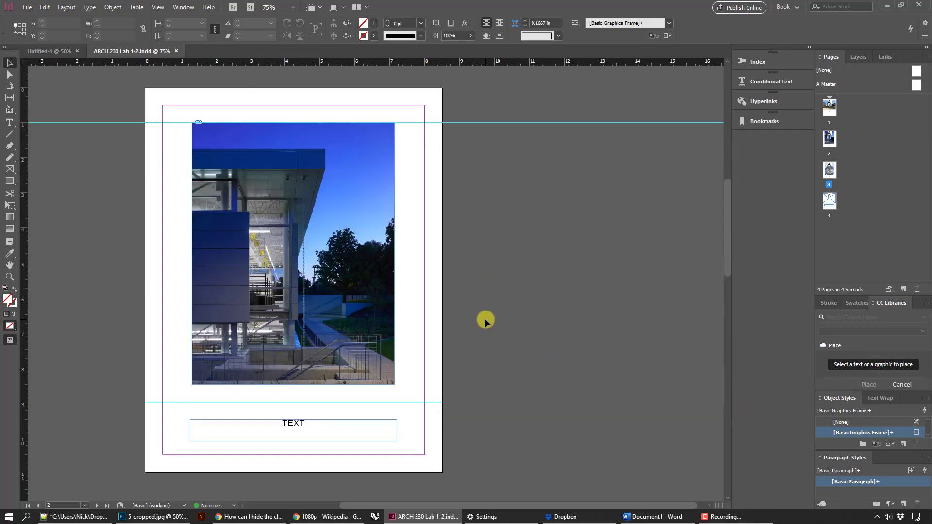
pyautogui.click(26, 8)
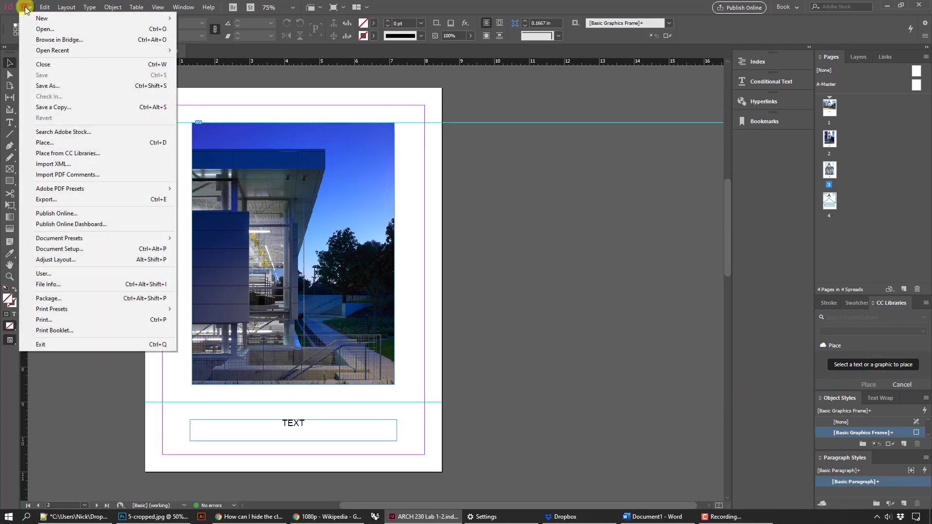
pyautogui.click(98, 200)
pyautogui.click(388, 356)
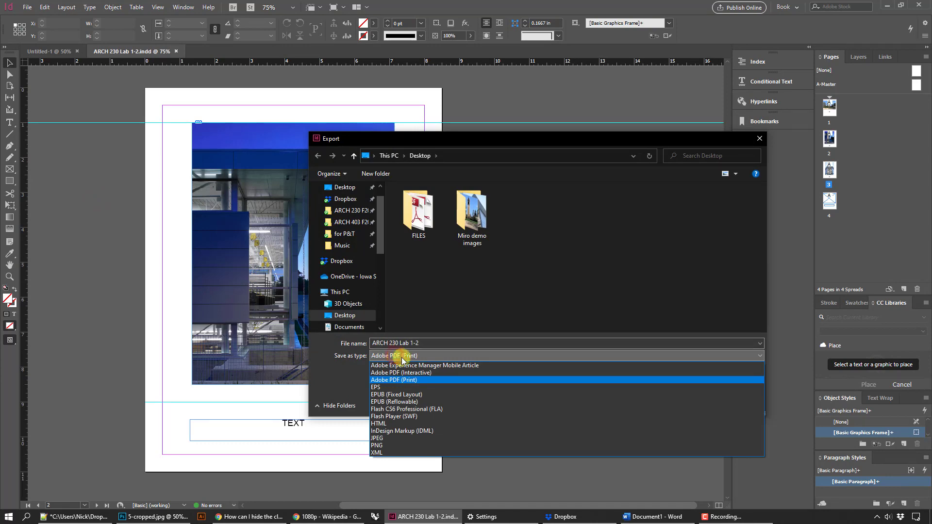
pyautogui.click(405, 380)
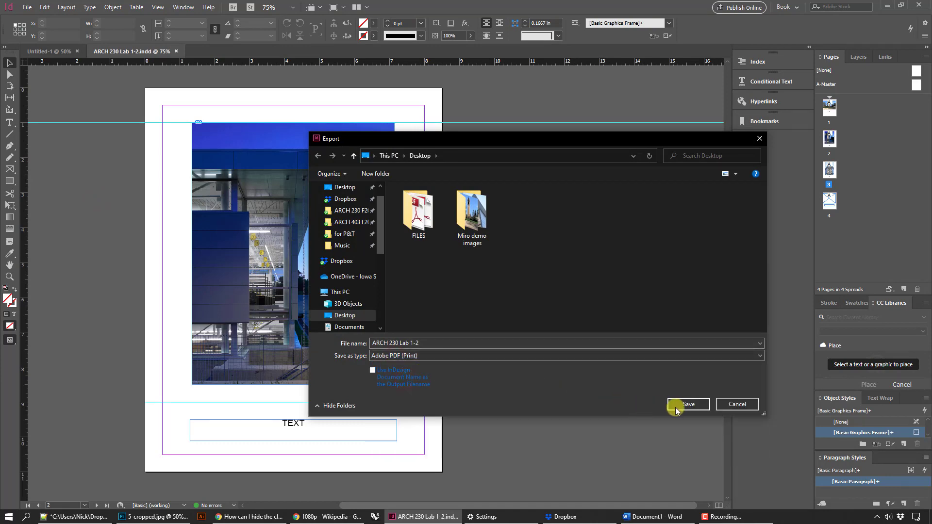
pyautogui.click(690, 404)
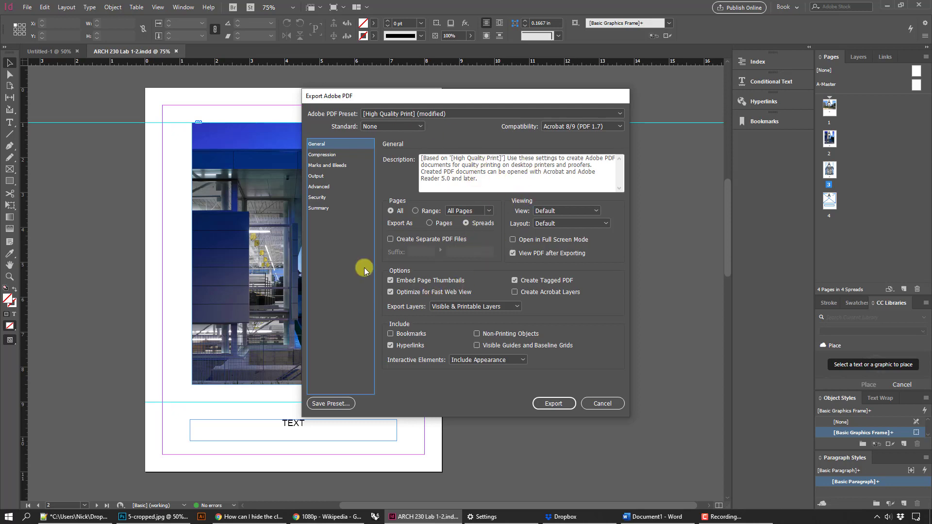
pyautogui.click(556, 403)
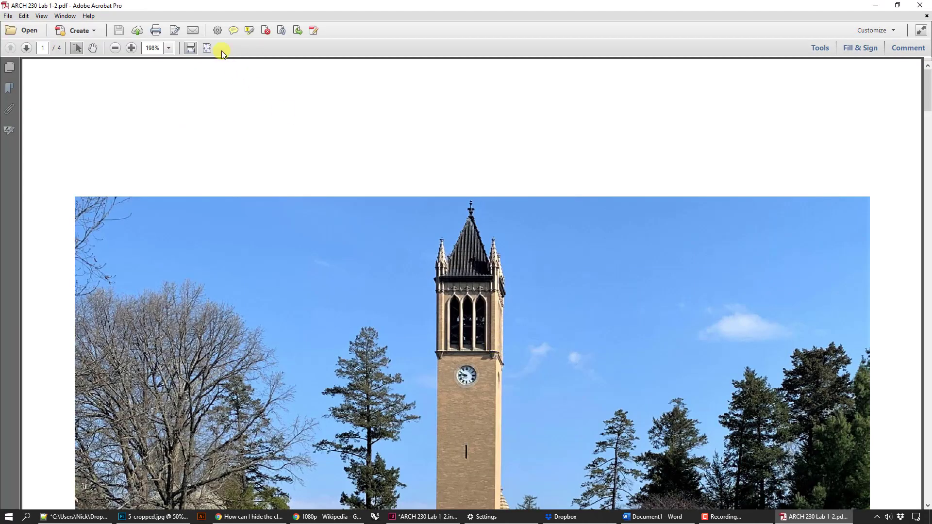
# - Fit whole pages in the PDF view and examine the photo and caption placement across all pages of the exported PDF
pyautogui.click(206, 49)
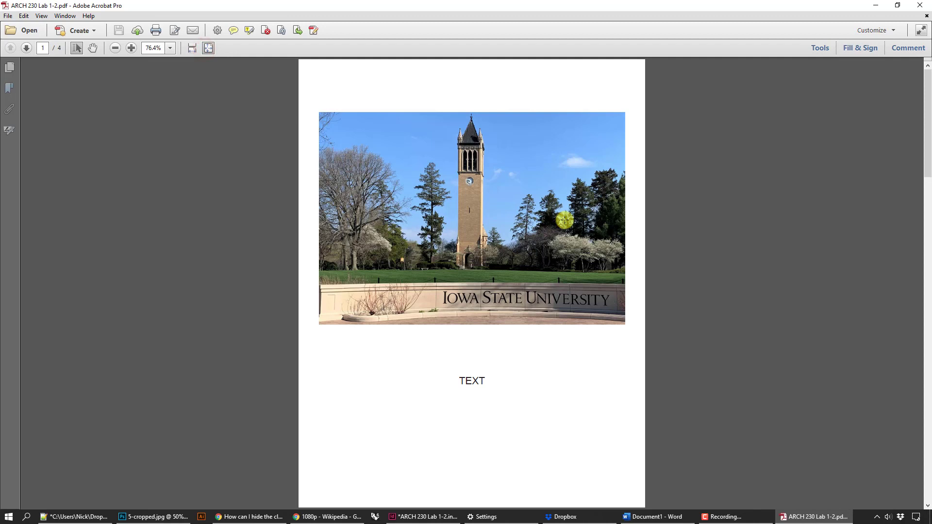
pyautogui.scroll(-2, 564, 220)
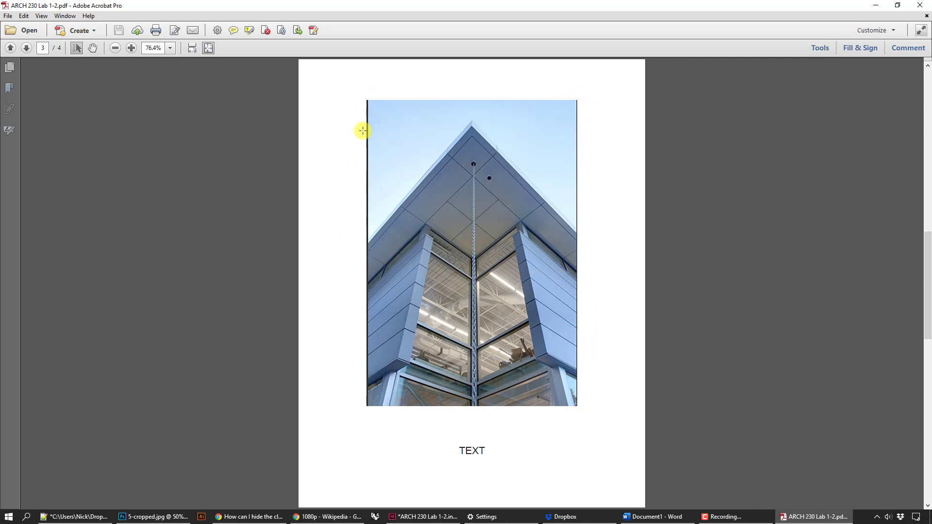
pyautogui.scroll(2, 568, 304)
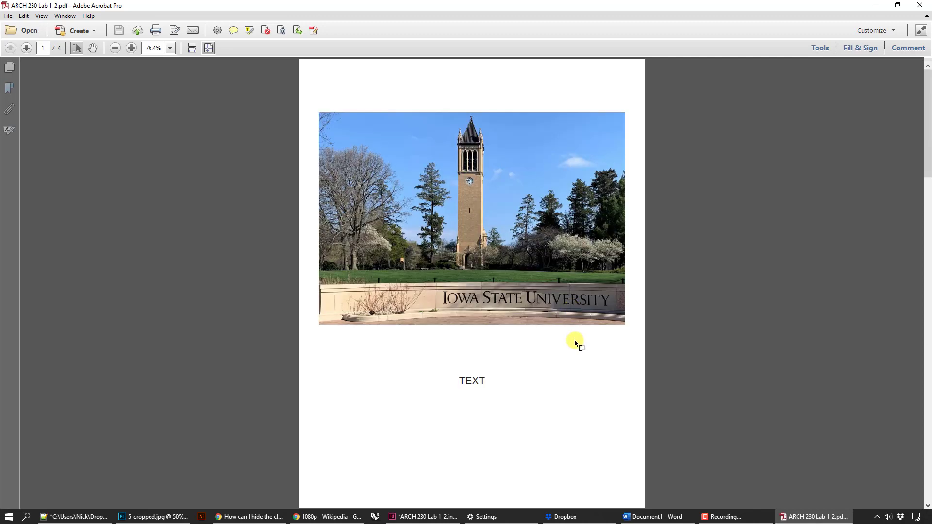
pyautogui.scroll(-1, 575, 342)
pyautogui.scroll(-1, 575, 344)
pyautogui.scroll(2, 575, 345)
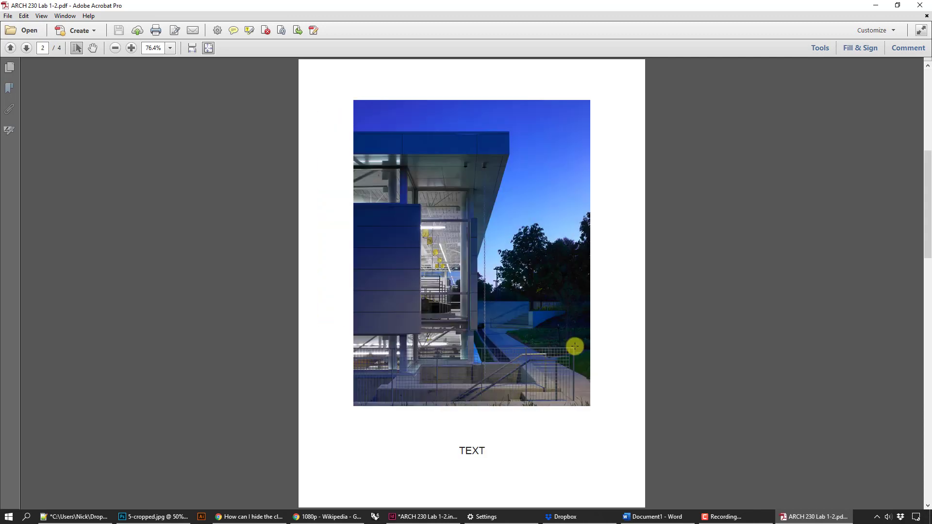
pyautogui.scroll(-3, 575, 348)
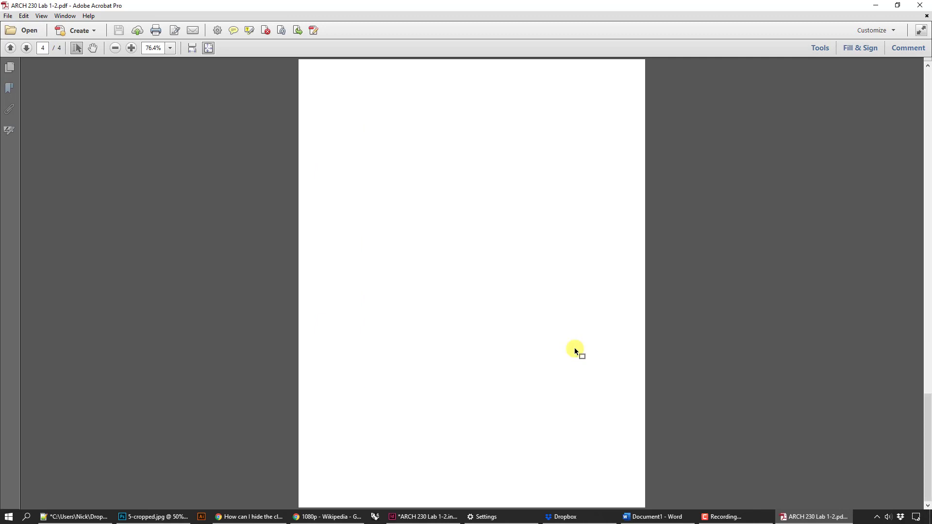
pyautogui.scroll(2, 575, 347)
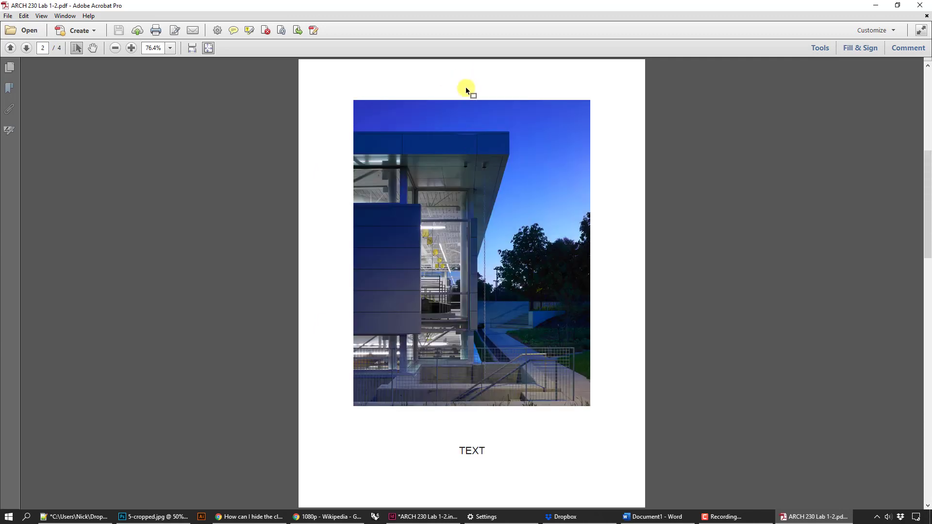
pyautogui.scroll(-2, 472, 91)
pyautogui.scroll(3, 475, 98)
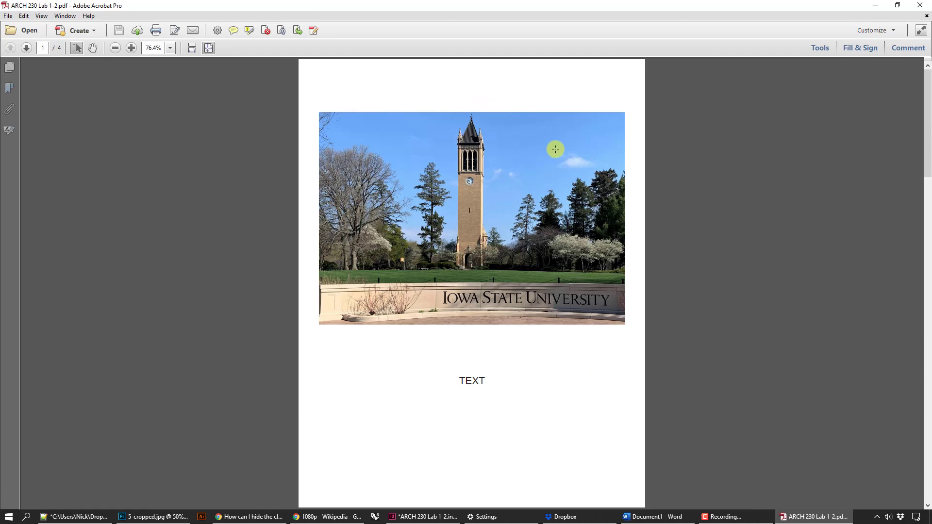
pyautogui.scroll(-2, 555, 149)
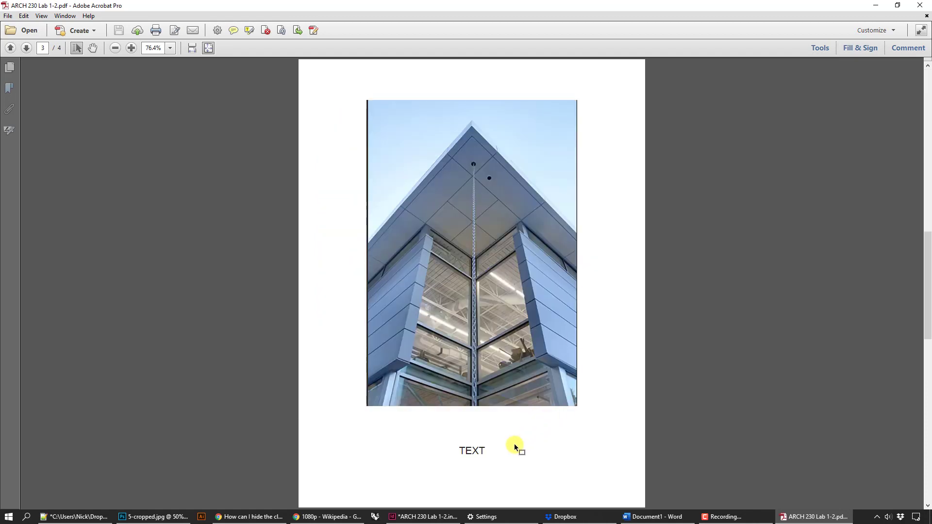
pyautogui.scroll(2, 524, 404)
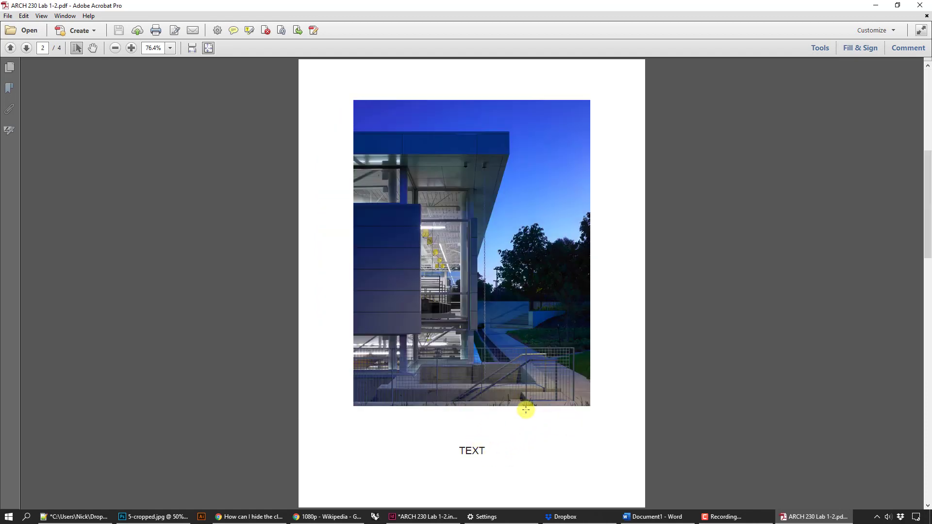
# - Switch back to InDesign and move the caption frame on page 2 up to the lower horizontal guide at Y about 9 in
pyautogui.click(427, 517)
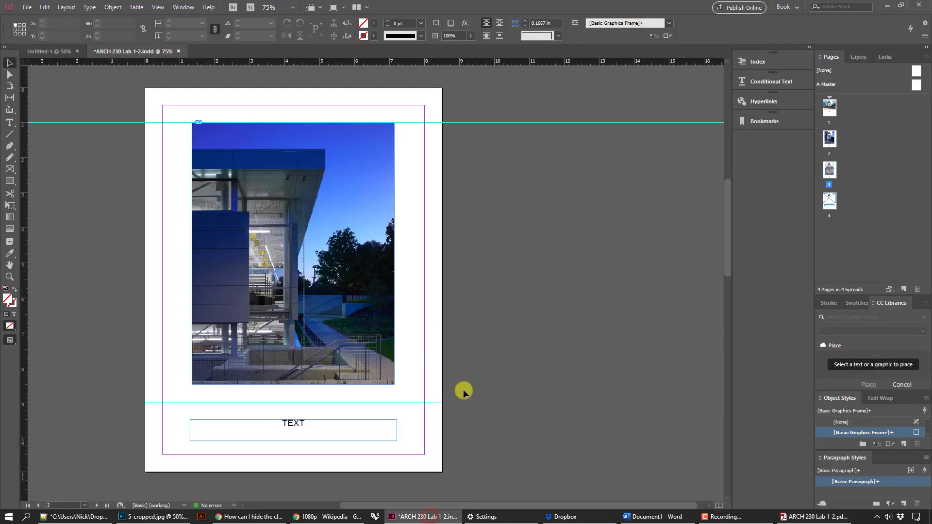
pyautogui.click(368, 432)
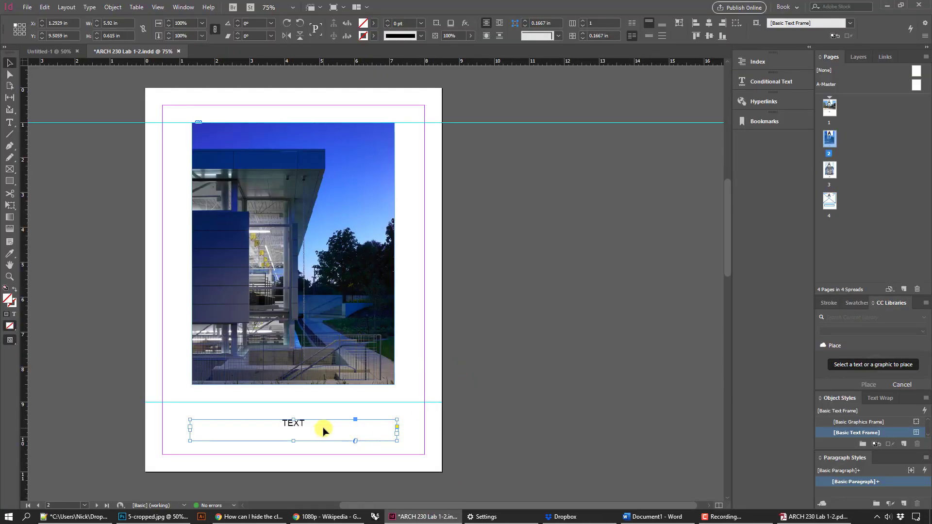
pyautogui.moveTo(323, 430); pyautogui.dragTo(322, 413)
# - Set the Y position of page 1's lower horizontal guide to 7.3 in and move the caption frame up to it
pyautogui.scroll(4, 388, 398)
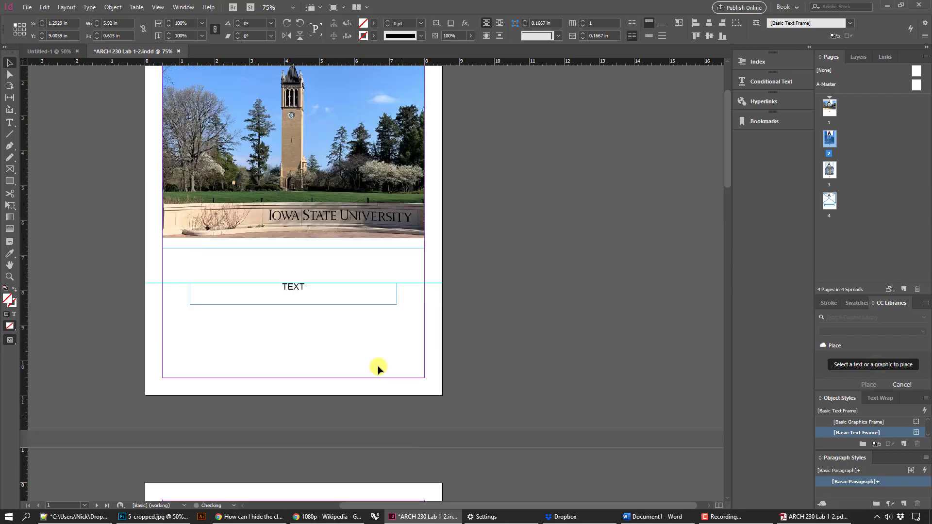
pyautogui.click(334, 297)
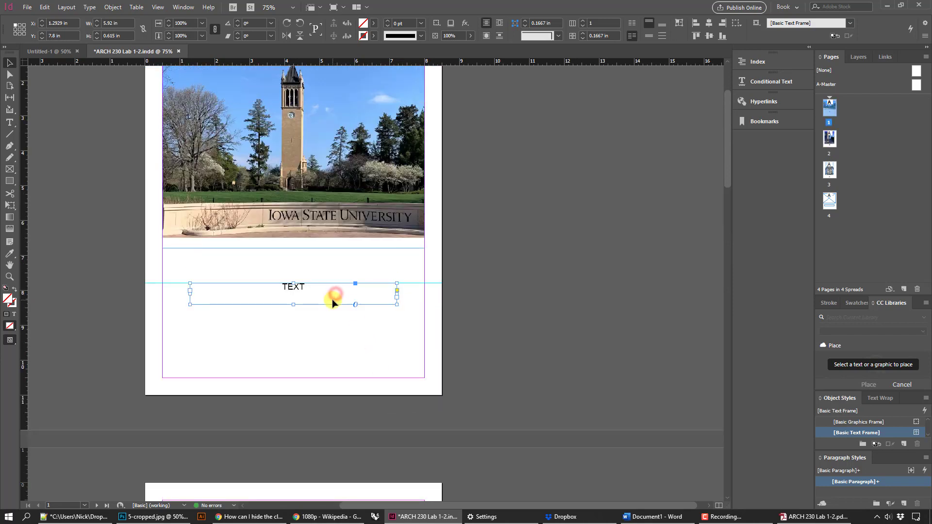
pyautogui.click(173, 285)
pyautogui.click(65, 35)
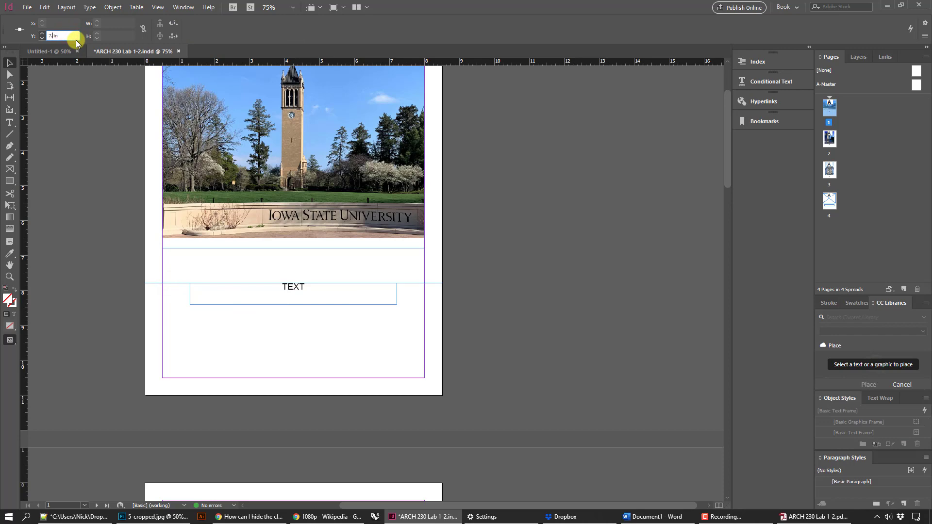
pyautogui.write('3')
pyautogui.press('Return')
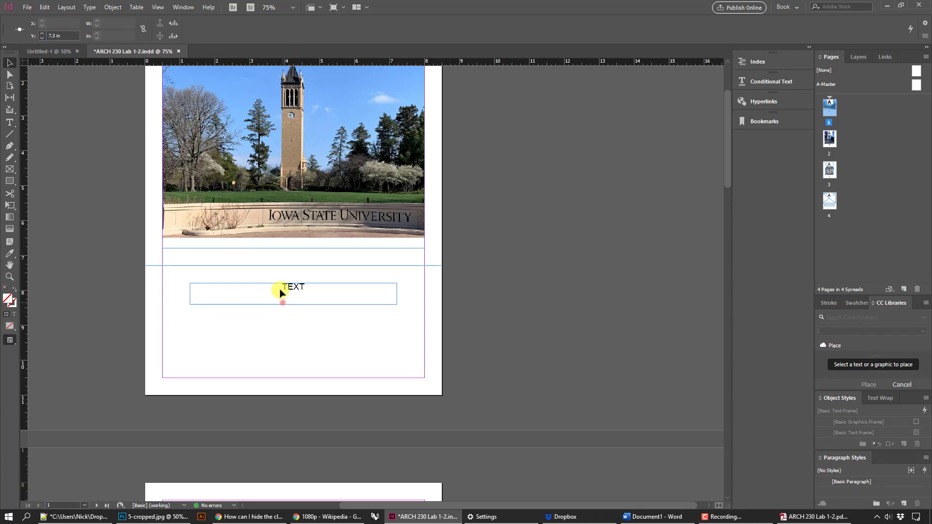
pyautogui.moveTo(280, 292); pyautogui.dragTo(280, 276)
# - Move the caption frame on page 3 up to the lower horizontal guide at Y about 9 in
pyautogui.scroll(3, 359, 306)
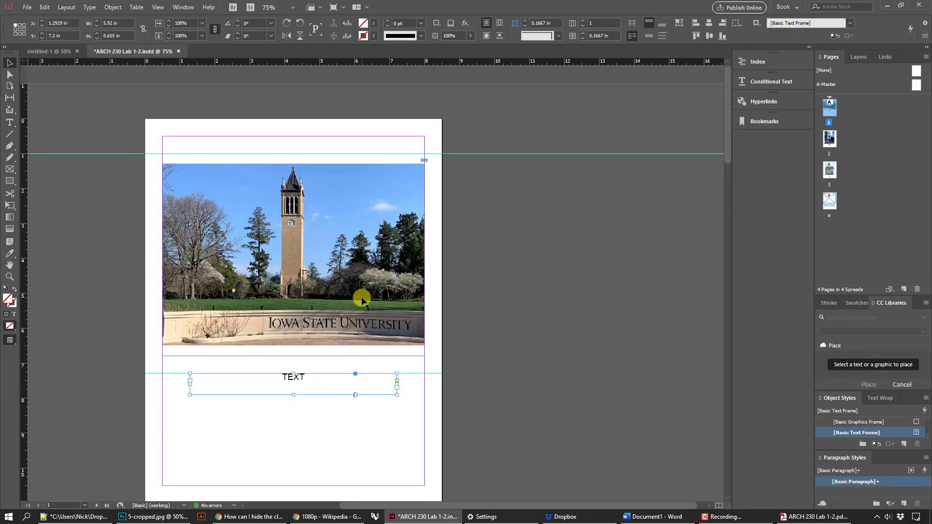
pyautogui.scroll(-20, 362, 301)
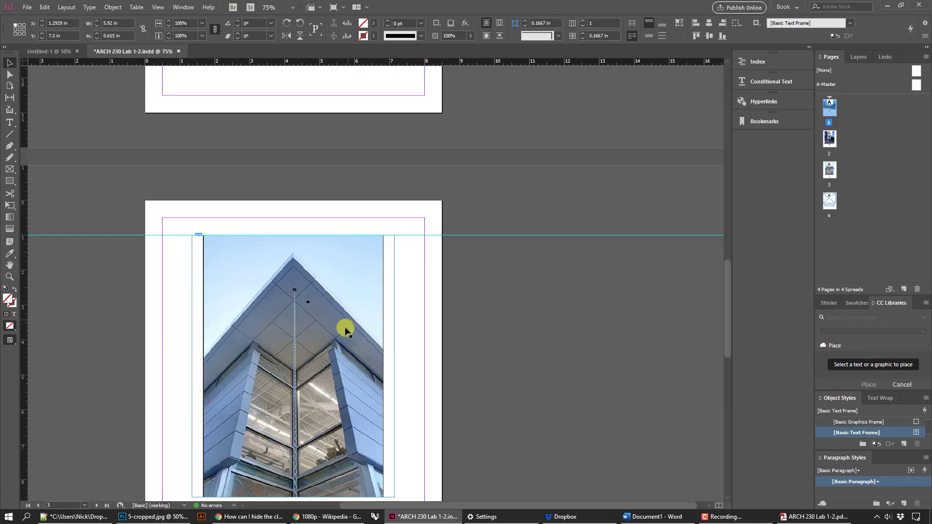
pyautogui.scroll(-8, 345, 331)
pyautogui.moveTo(301, 250); pyautogui.dragTo(287, 245)
# - Delete the unused page 4 along with the objects it contains
pyautogui.click(829, 200)
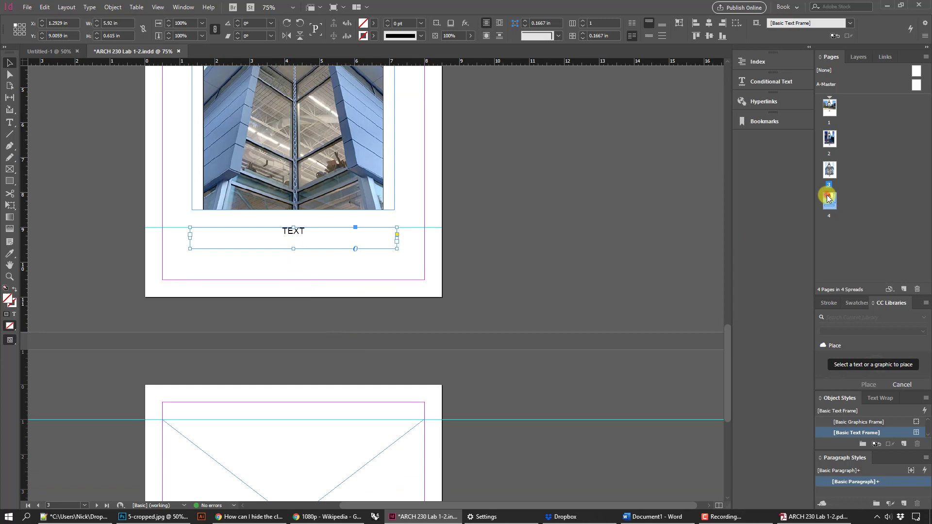
pyautogui.click(917, 288)
pyautogui.click(491, 272)
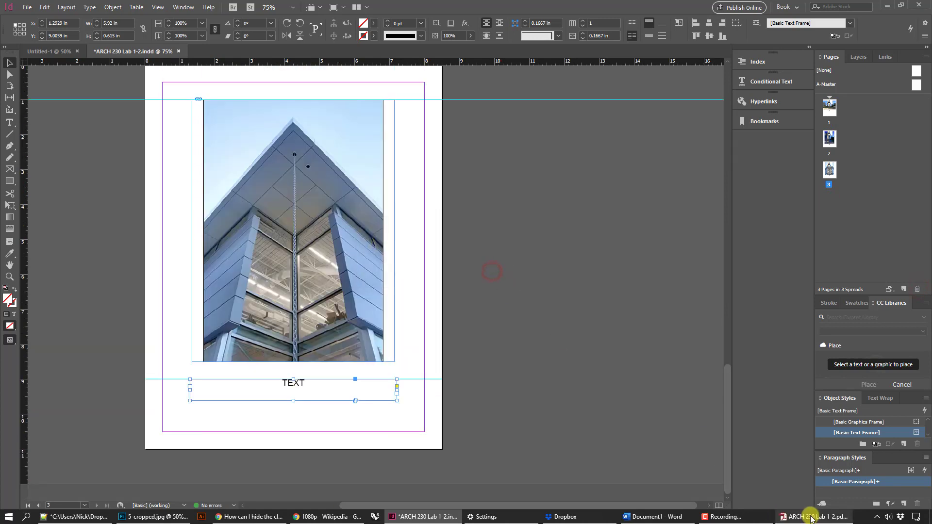
# - Switch to the exported PDF in Acrobat and zoom in on page 3 to inspect the photo
pyautogui.click(810, 518)
pyautogui.scroll(-2, 529, 397)
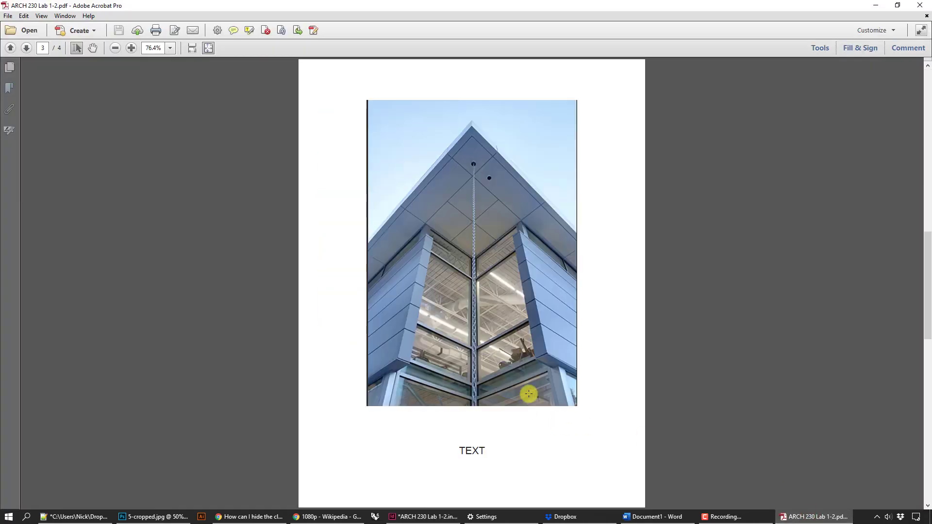
pyautogui.click(131, 48)
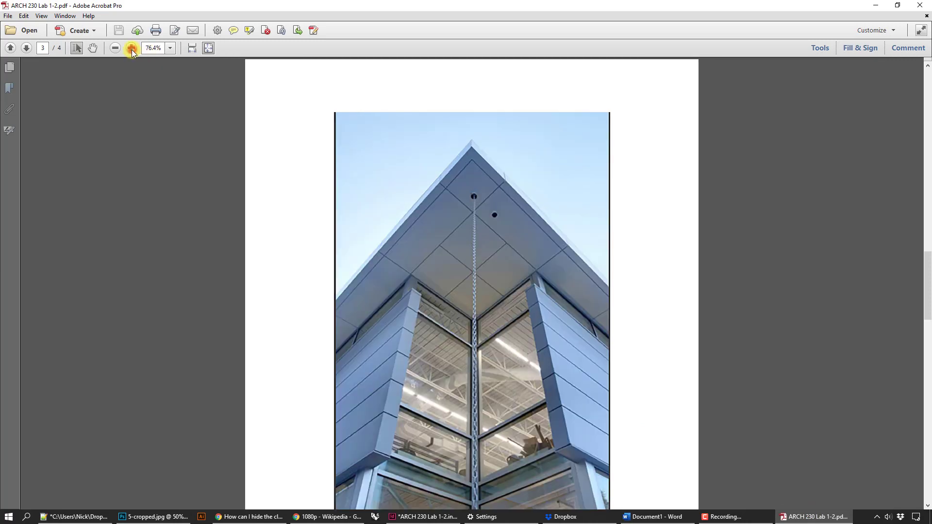
# - Inspect the page 3 photo of the exported PDF at 150% and review its pages from first to last
pyautogui.click(132, 48)
pyautogui.click(132, 48)
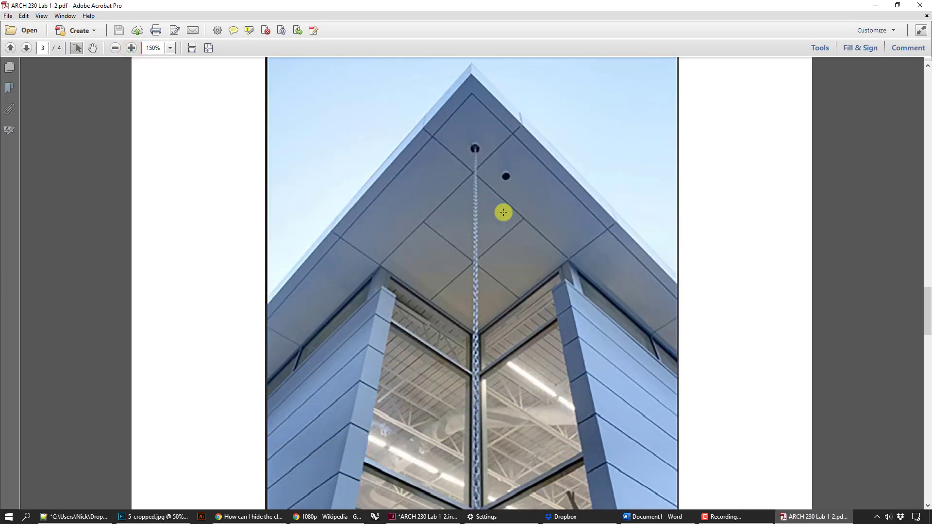
pyautogui.click(113, 48)
pyautogui.click(112, 48)
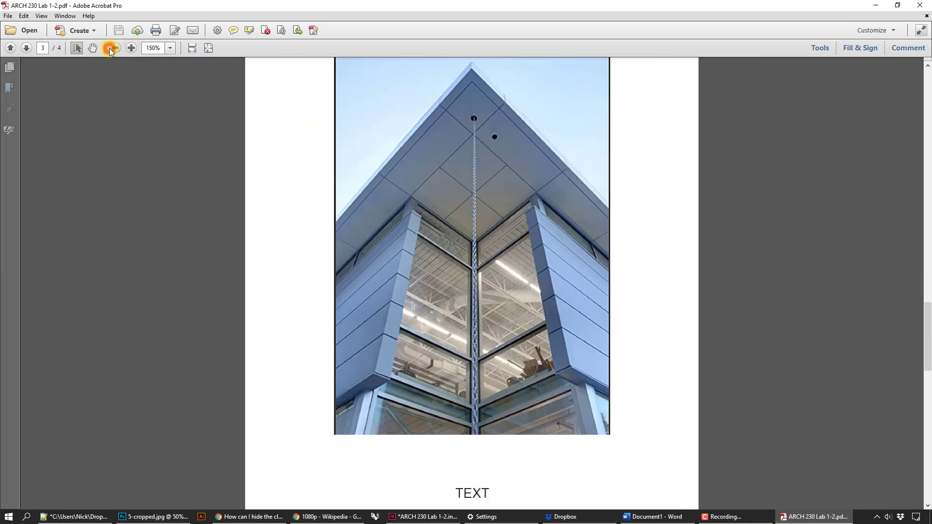
pyautogui.click(113, 48)
pyautogui.press('Home')
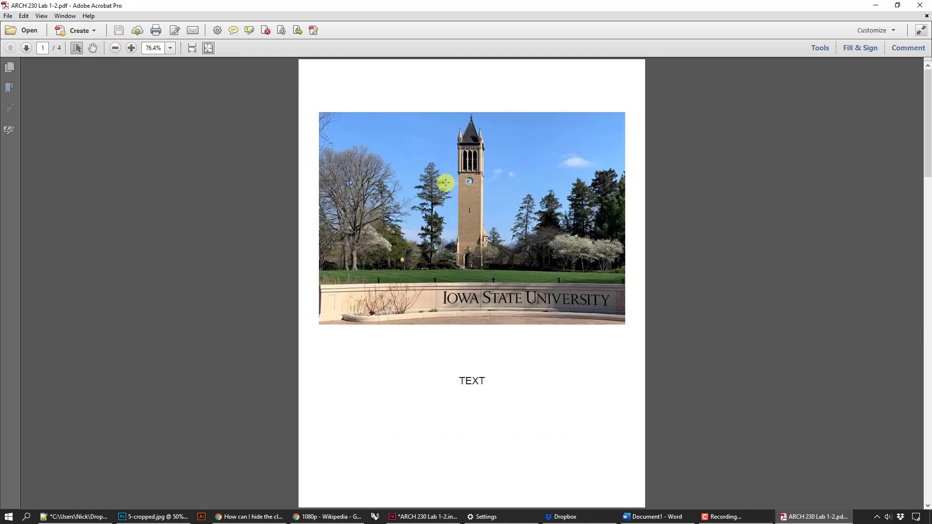
pyautogui.scroll(-3, 445, 182)
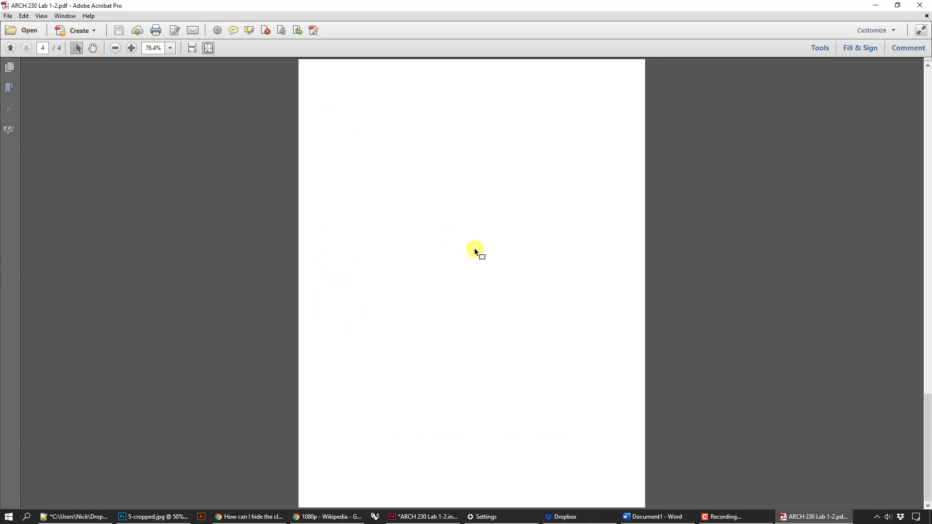
# - Switch to the InDesign document and review the photo and caption alignment across its three pages
pyautogui.click(460, 518)
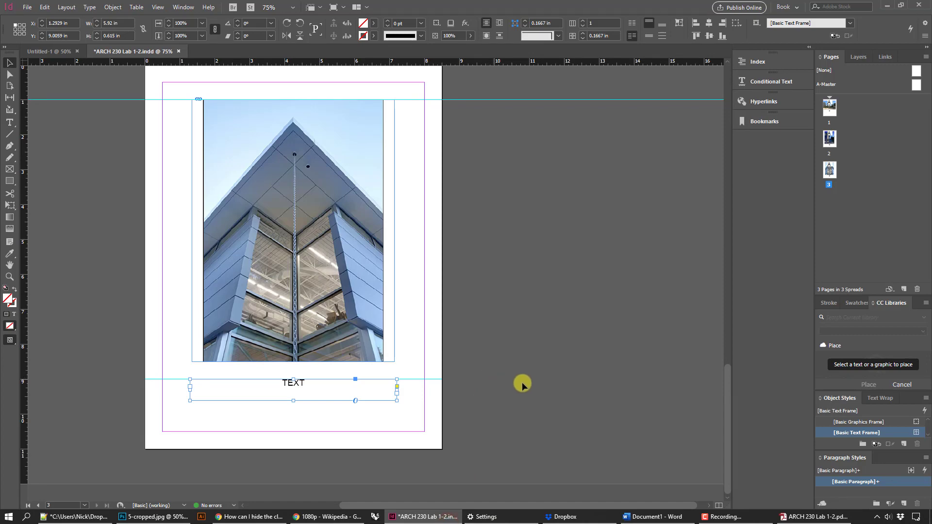
pyautogui.scroll(5, 539, 384)
pyautogui.scroll(5, 564, 384)
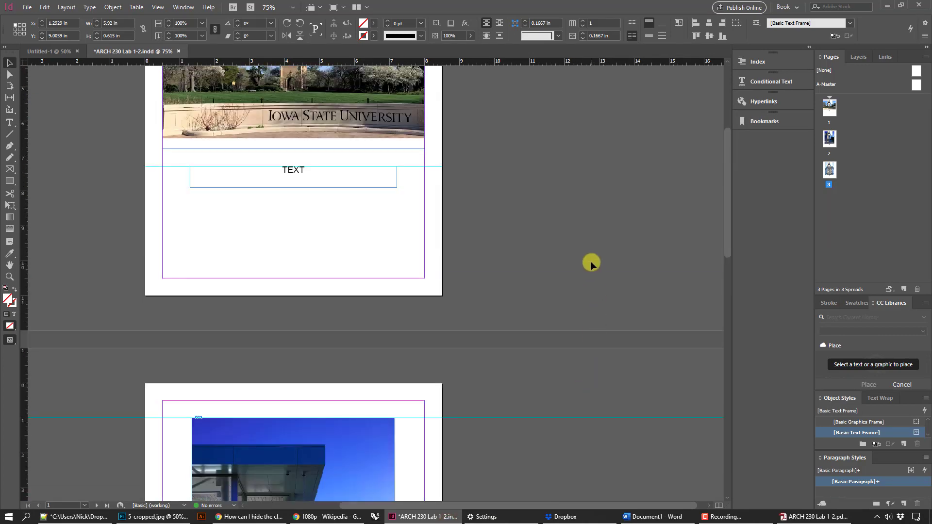
pyautogui.scroll(3, 590, 262)
pyautogui.scroll(-8, 568, 335)
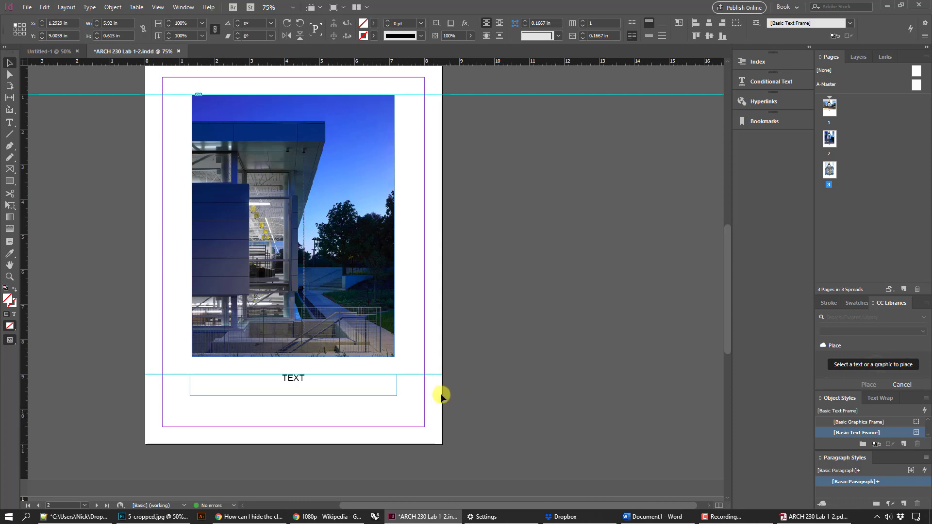
pyautogui.doubleClick(302, 383)
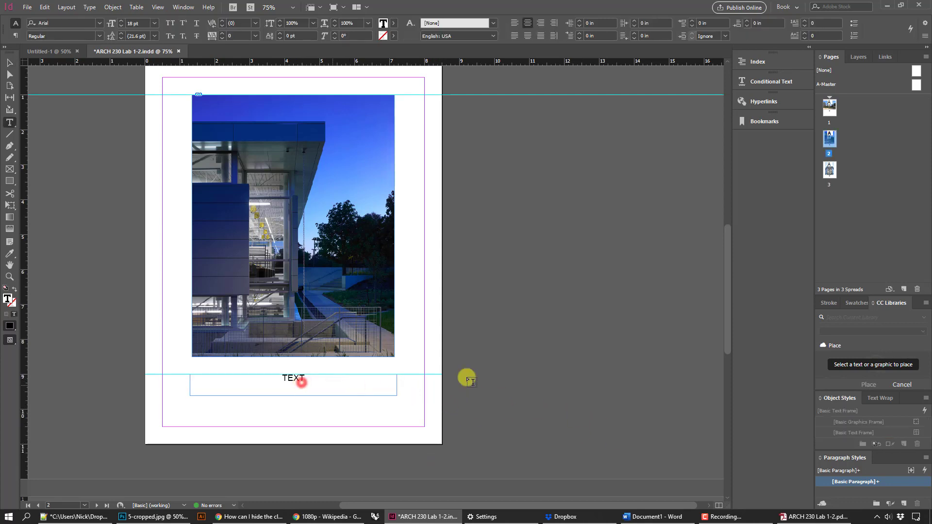
pyautogui.click(12, 61)
pyautogui.scroll(3, 511, 297)
pyautogui.scroll(10, 511, 297)
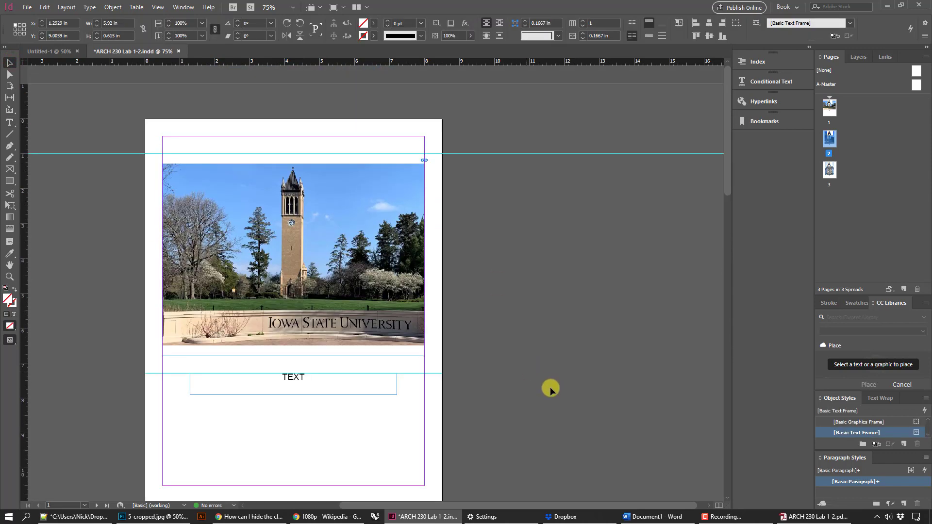
pyautogui.scroll(-10, 575, 323)
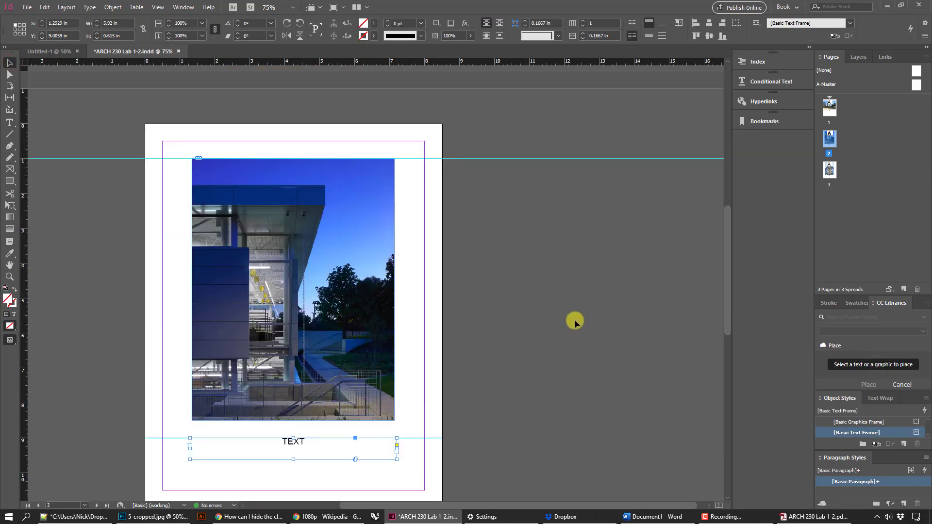
pyautogui.scroll(-5, 575, 323)
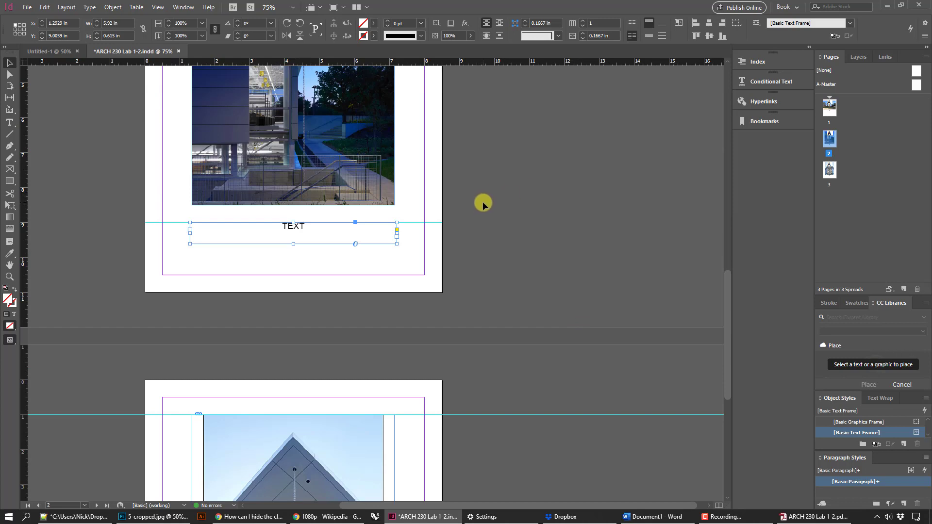
# - Save the document and package it on the Desktop as ARCH 230 Lab 1-2 Folder with the default package options
pyautogui.click(28, 7)
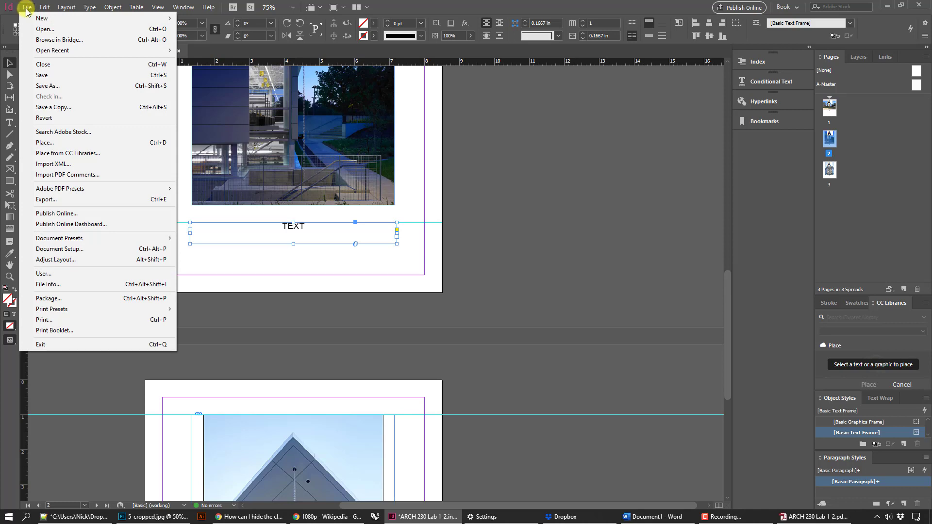
pyautogui.click(47, 300)
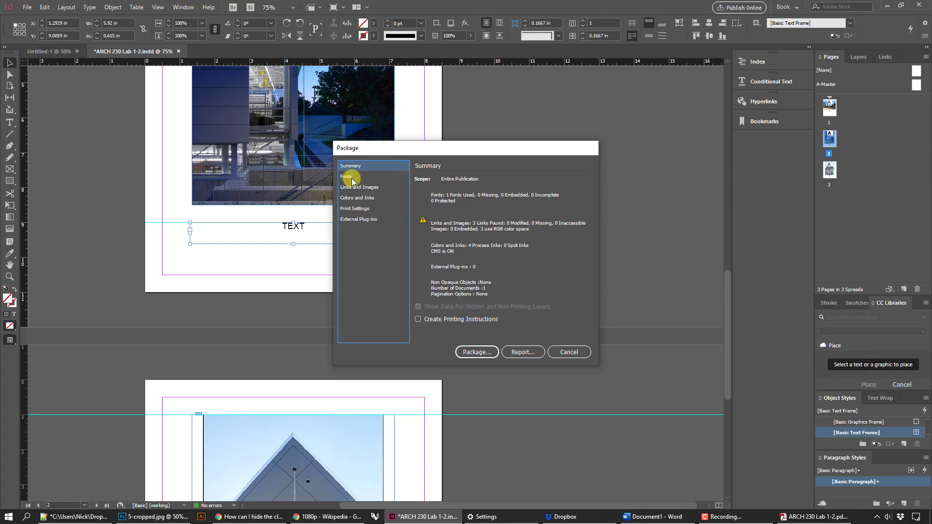
pyautogui.click(478, 353)
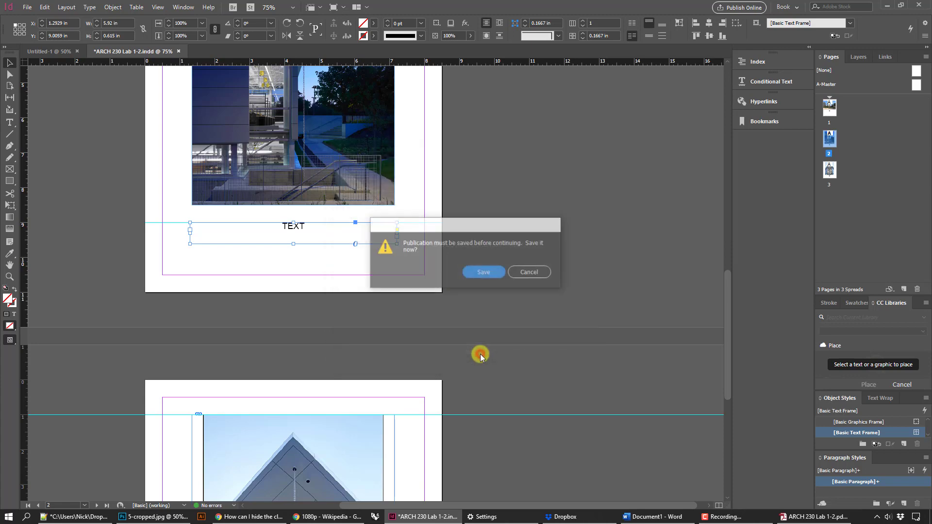
pyautogui.click(477, 271)
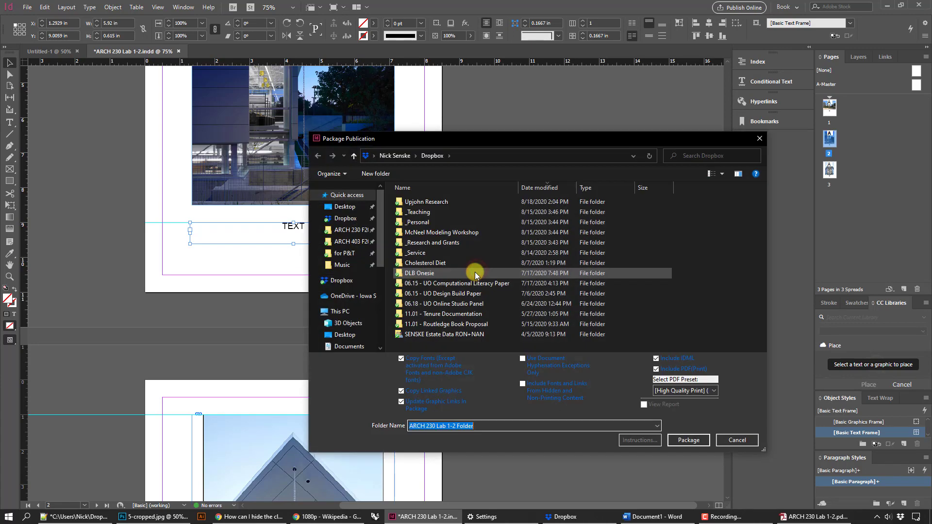
pyautogui.click(356, 207)
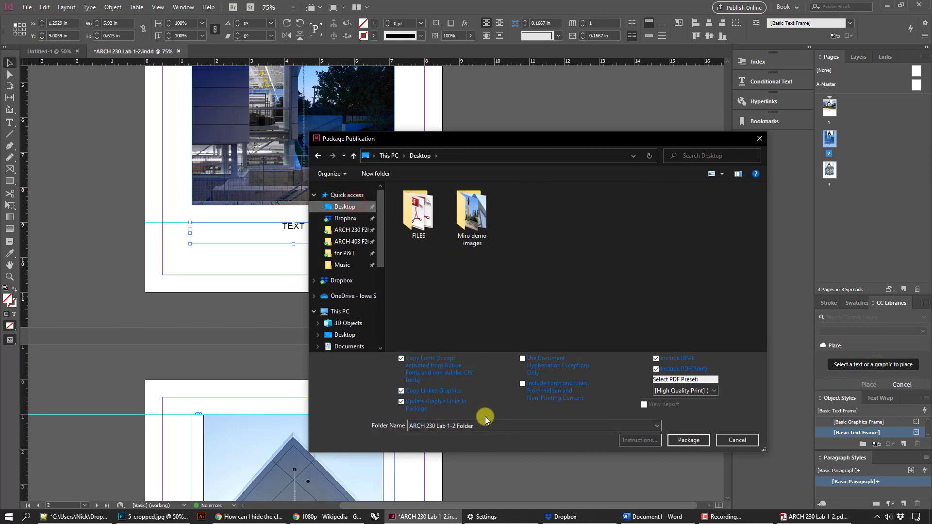
pyautogui.click(692, 442)
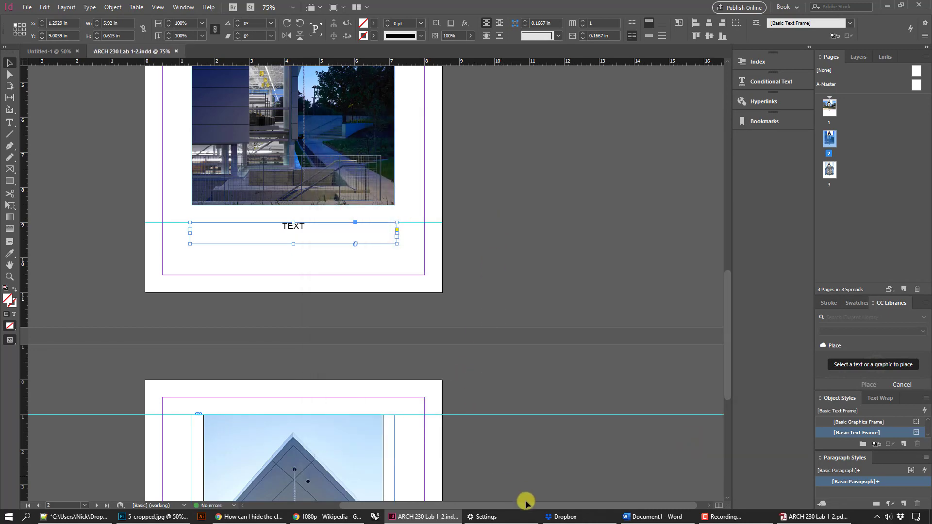
# - Switch to File Explorer, open ARCH 230 Lab 1-2 Folder on the Desktop and examine the packaged files and their full type names
pyautogui.click(585, 518)
pyautogui.click(36, 125)
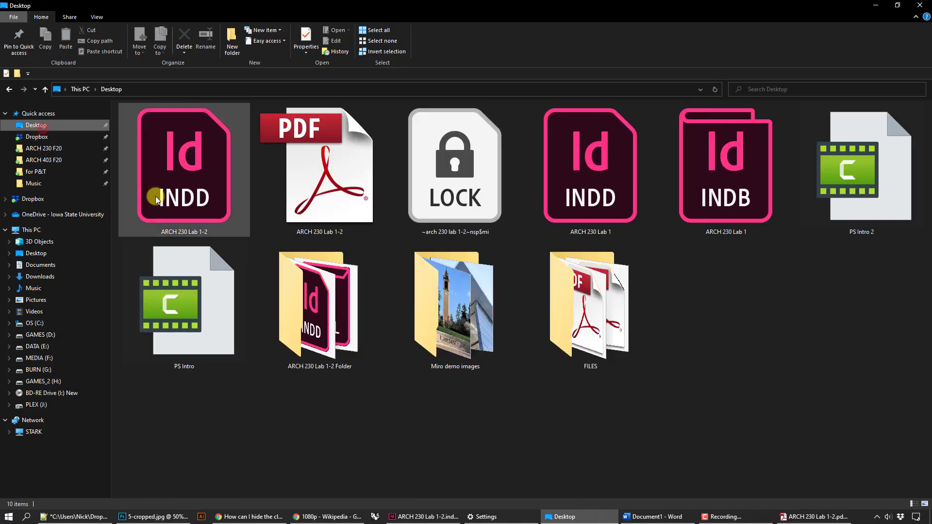
pyautogui.click(323, 321)
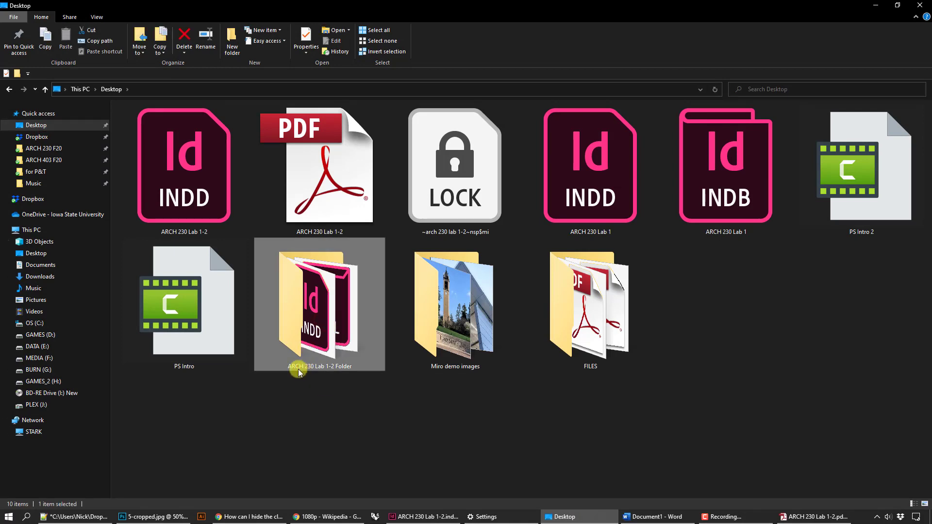
pyautogui.doubleClick(324, 296)
pyautogui.click(162, 162)
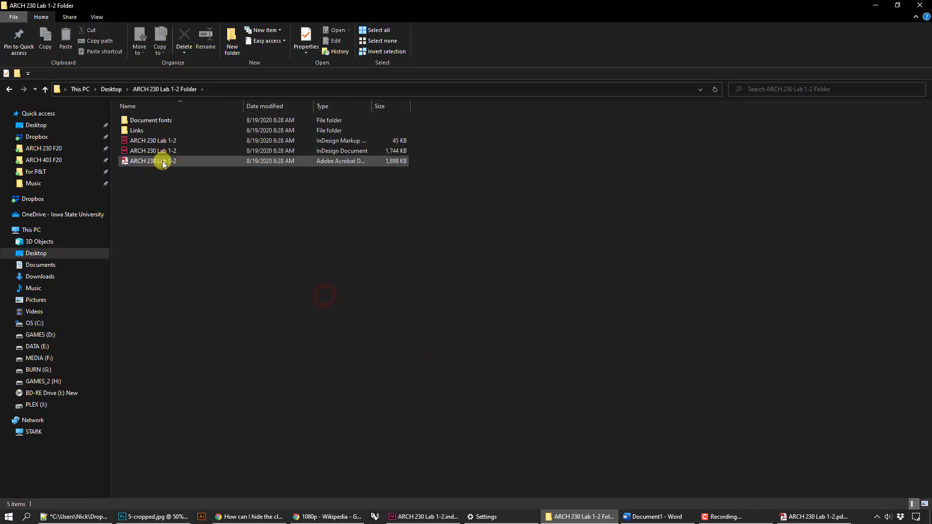
pyautogui.click(195, 155)
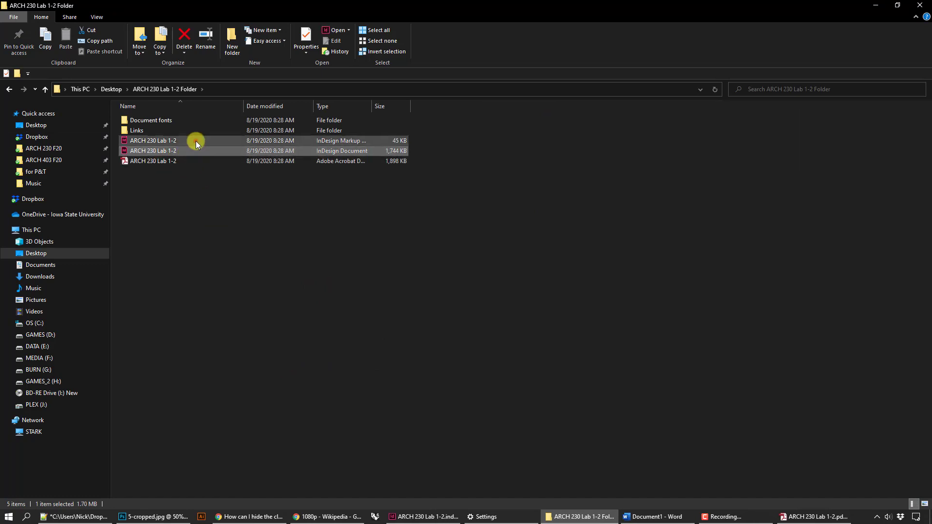
pyautogui.click(196, 141)
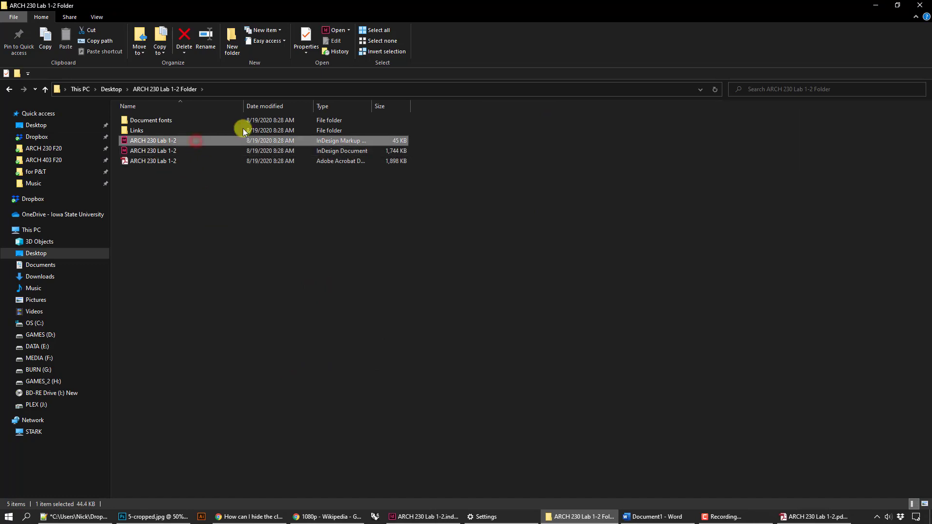
pyautogui.doubleClick(373, 106)
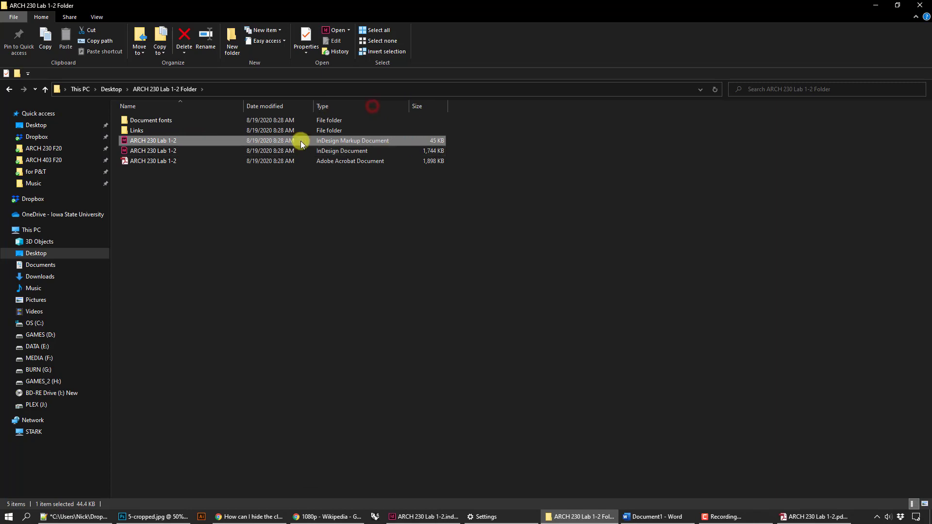
# - Examine the contents of the package's Document fonts and Links subfolders alongside the packaged InDesign document
pyautogui.doubleClick(158, 120)
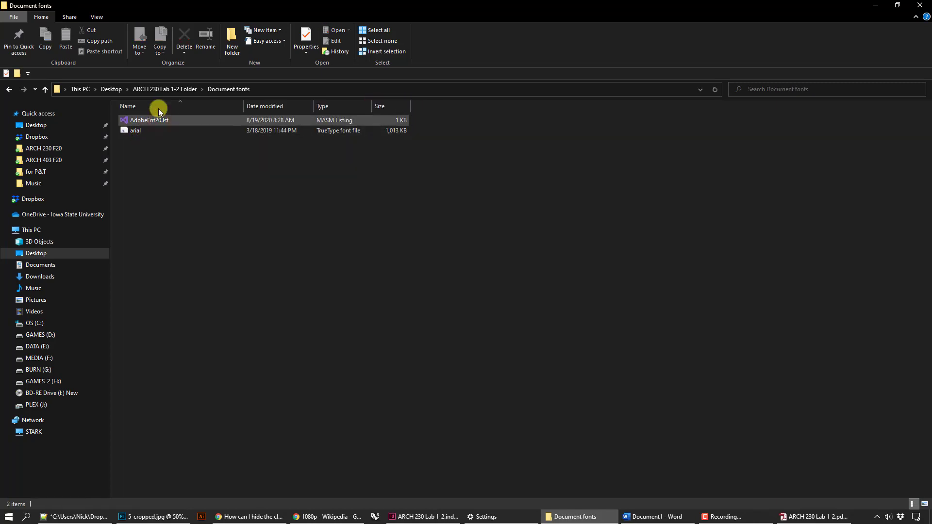
pyautogui.press('BackSpace')
pyautogui.doubleClick(154, 129)
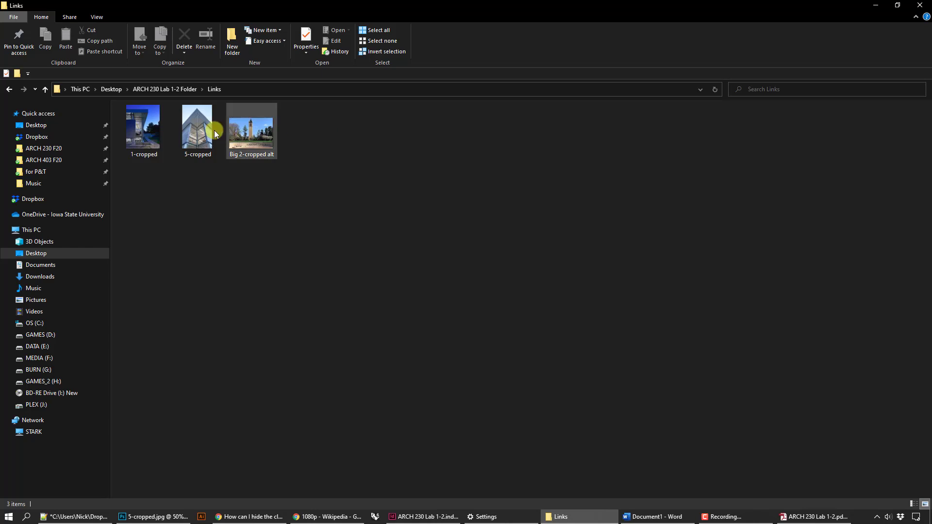
pyautogui.click(166, 91)
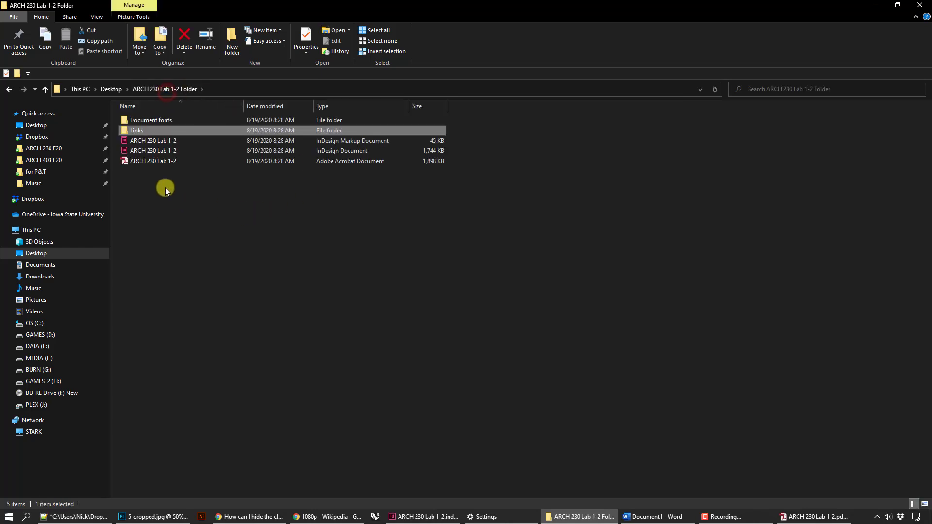
pyautogui.click(160, 151)
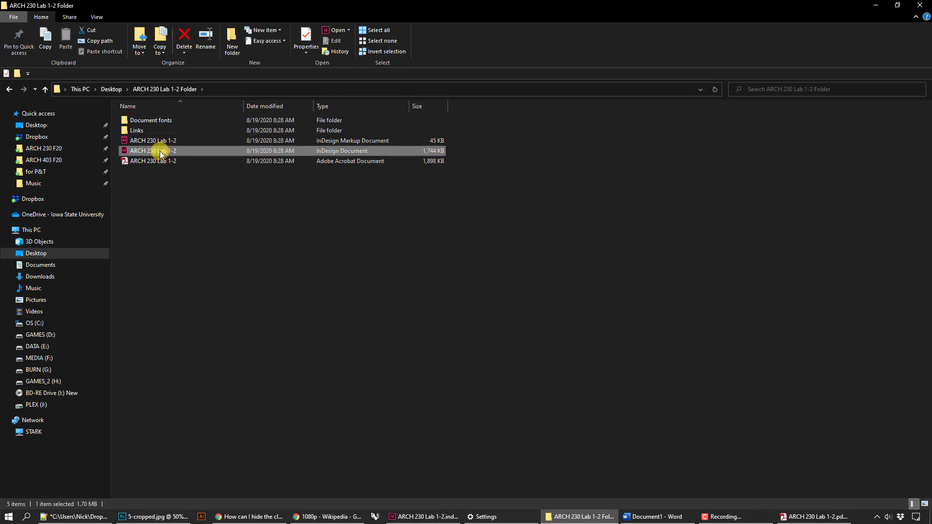
pyautogui.doubleClick(158, 121)
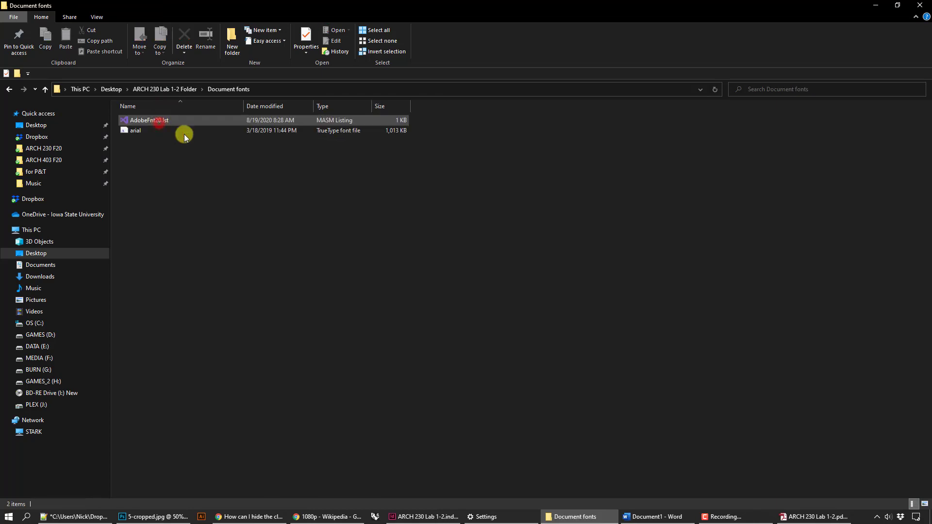
pyautogui.click(167, 91)
pyautogui.doubleClick(138, 130)
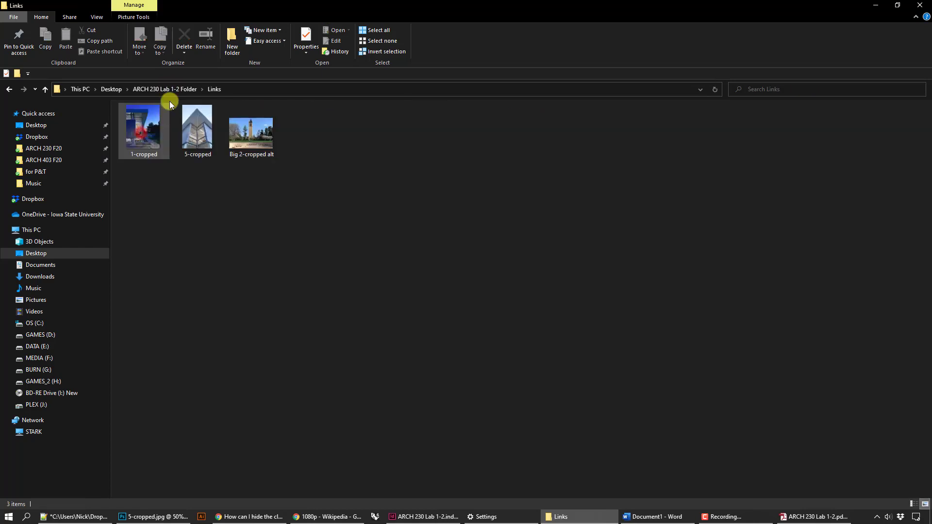
pyautogui.click(182, 90)
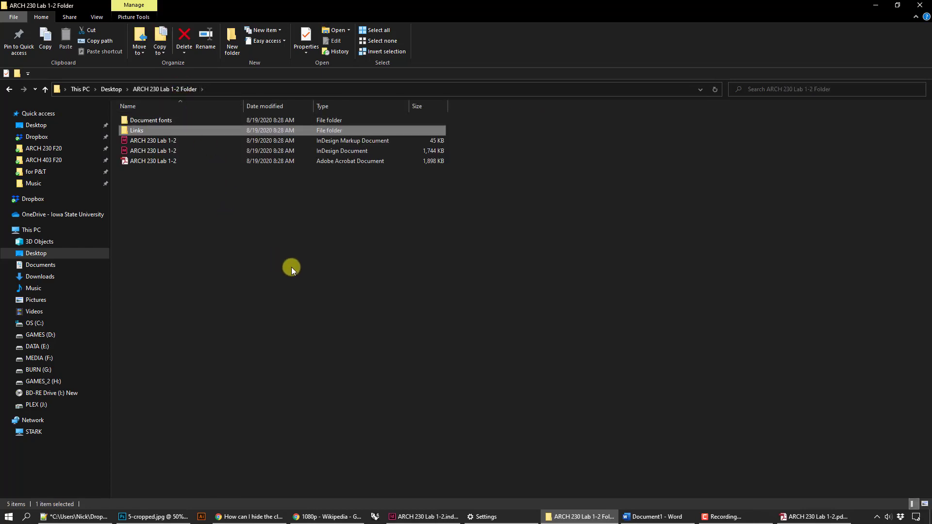
# - Look at the 7-Zip archive options for ARCH 230 Lab 1-2 Folder on the Desktop and reopen the folder
pyautogui.click(111, 89)
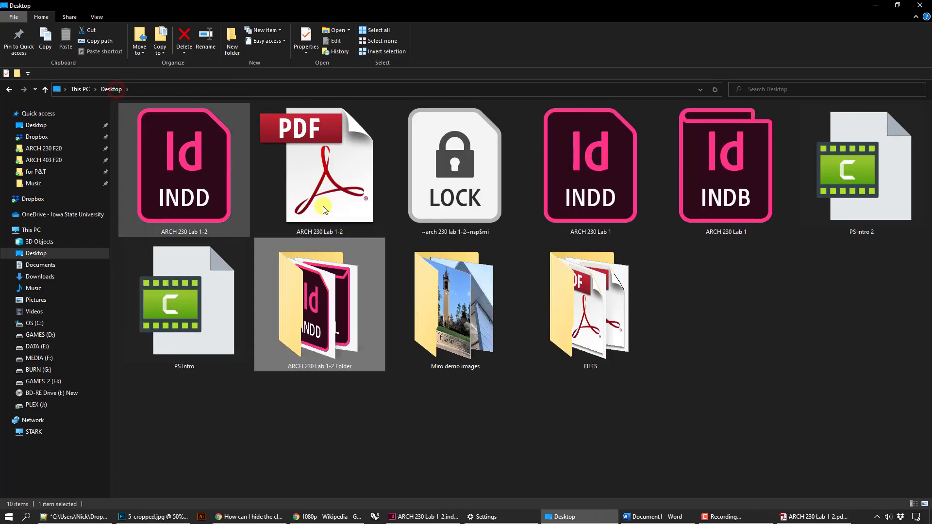
pyautogui.rightClick(318, 287)
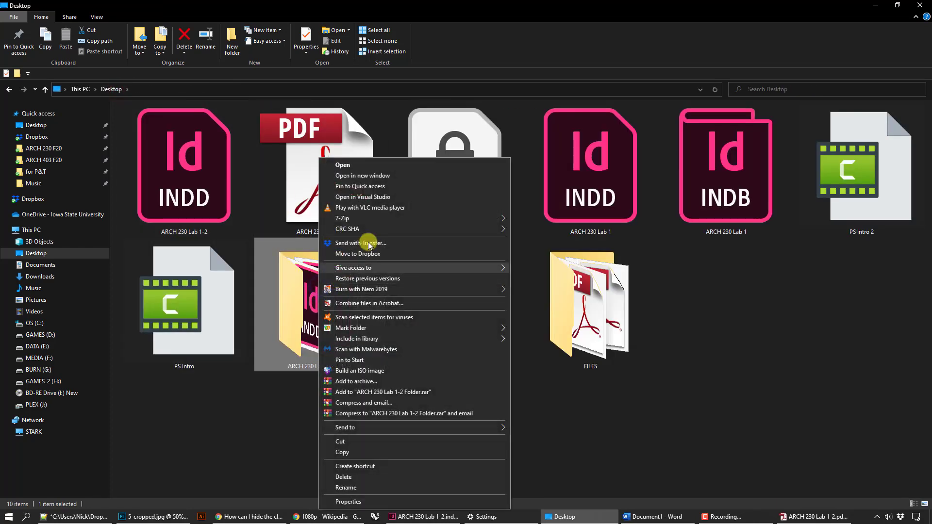
pyautogui.moveTo(355, 219)
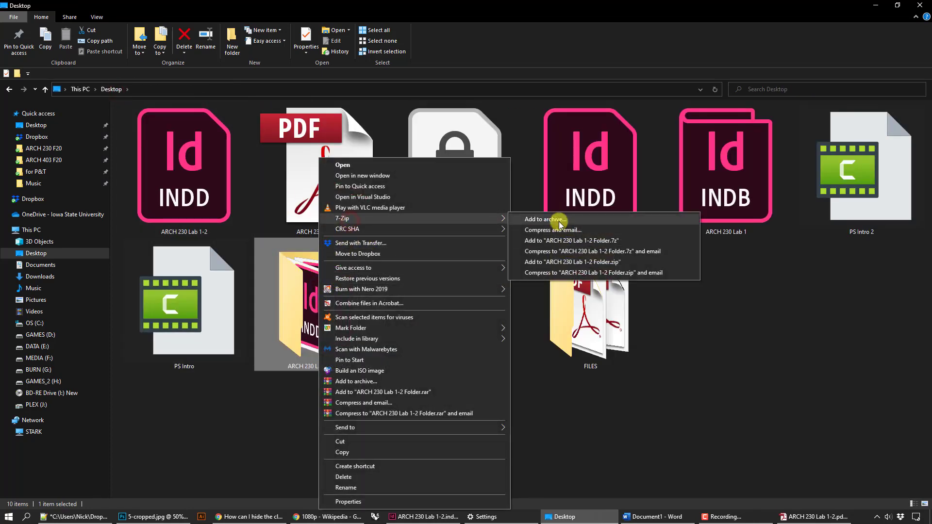
pyautogui.click(780, 374)
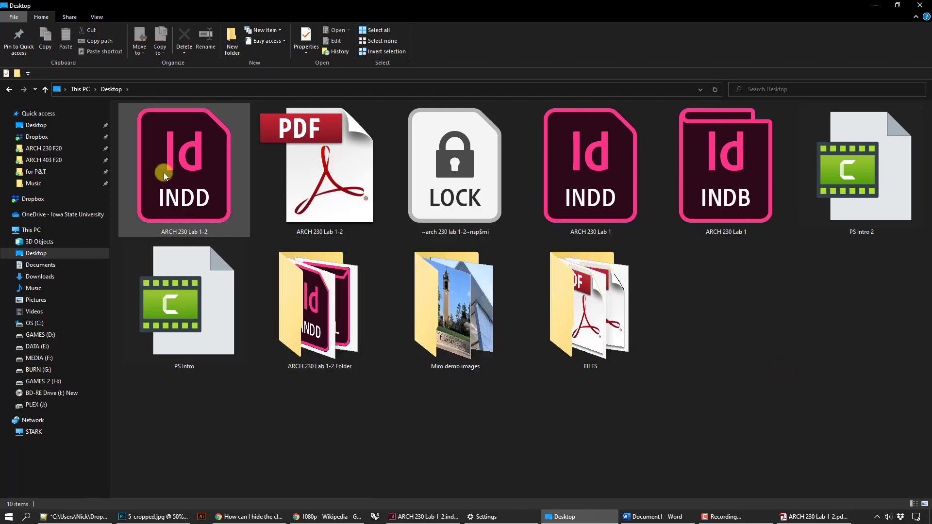
pyautogui.doubleClick(316, 298)
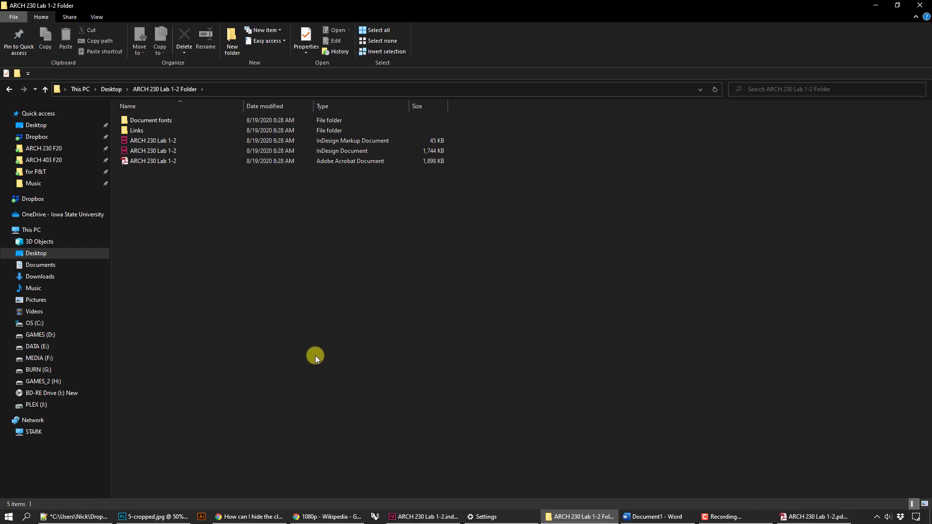
# - Switch to the ARCH 230 Lab 1-2 document in InDesign and select the bell tower photo's frame on page 1
pyautogui.click(410, 517)
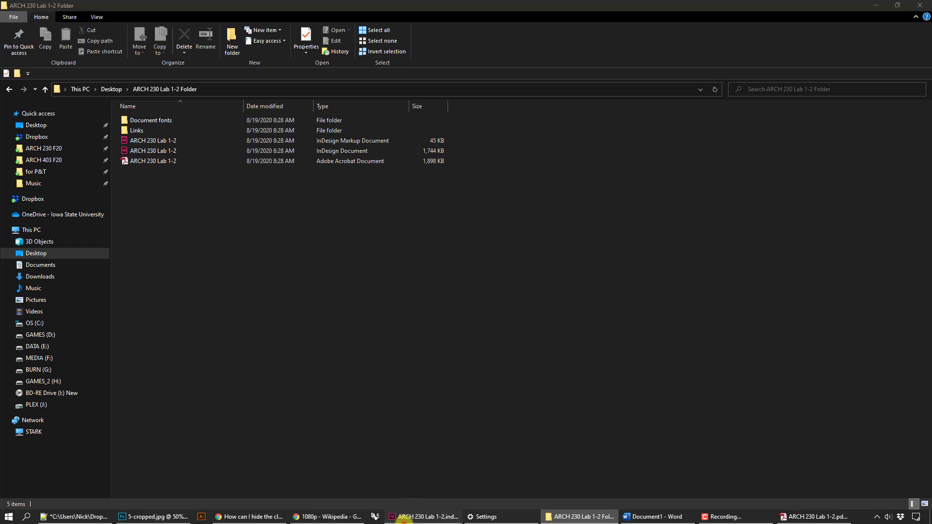
pyautogui.scroll(3, 464, 332)
pyautogui.scroll(8, 486, 354)
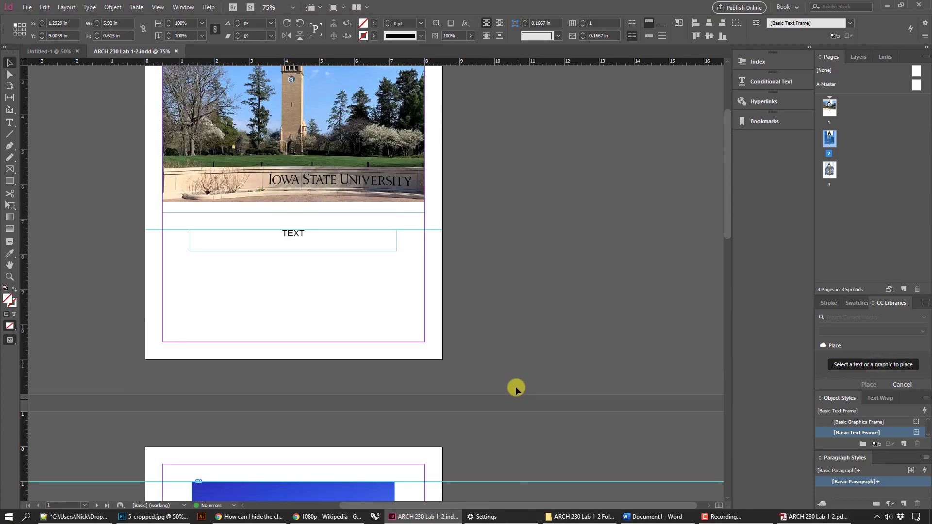
pyautogui.click(374, 148)
pyautogui.scroll(2, 552, 289)
pyautogui.scroll(1, 553, 288)
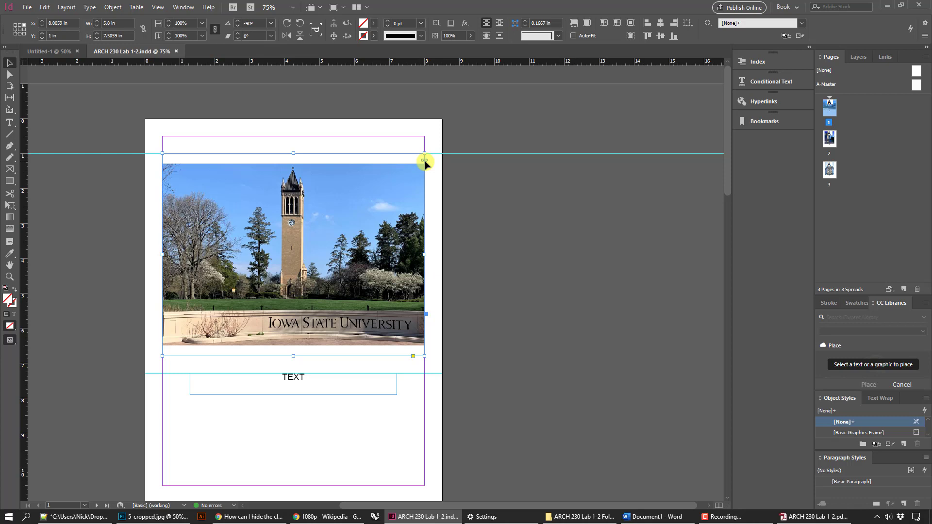
# - Try deleting the bell tower image from inside its page 1 frame, and undo the deletion
pyautogui.doubleClick(365, 197)
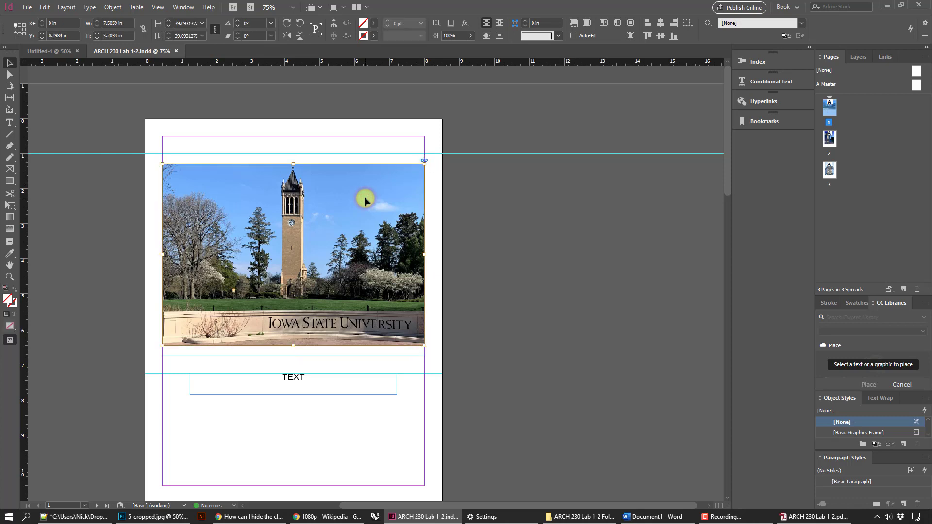
pyautogui.press('Delete')
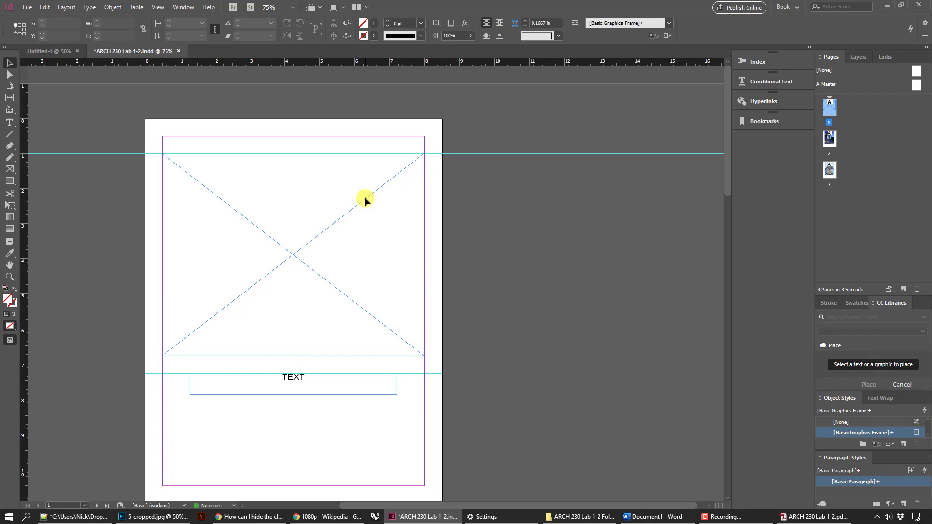
pyautogui.hotkey('ctrl', 'z')
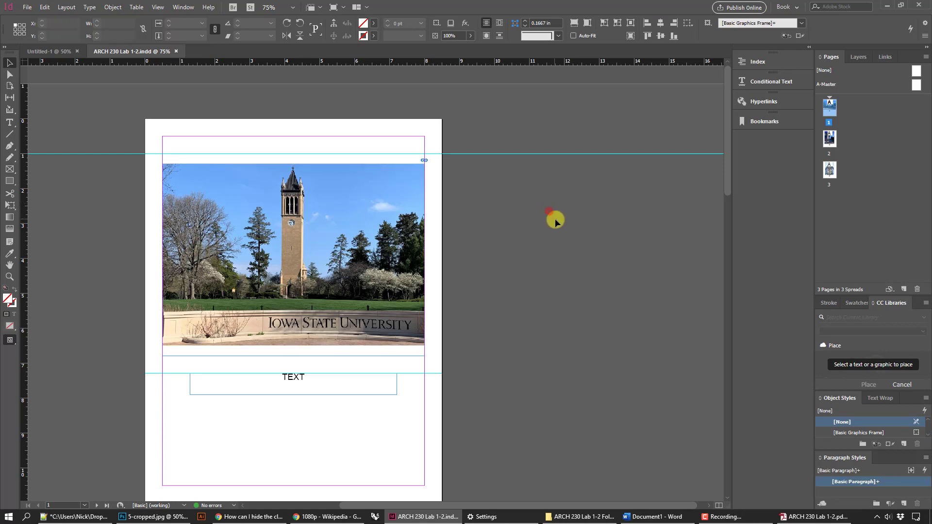
pyautogui.click(555, 220)
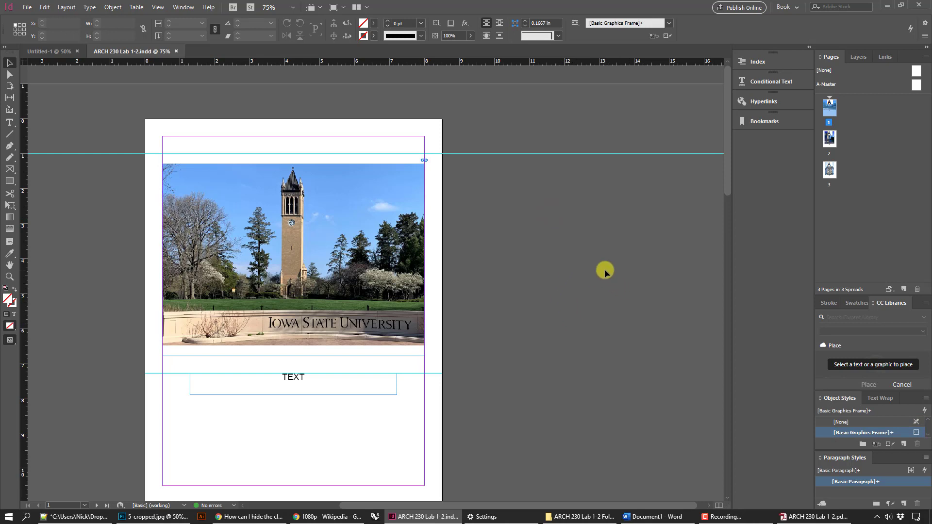
# - Show the Links panel for the page 1 photo, float it over the document and go to the Big 2-cropped alt.jpg link
pyautogui.click(321, 238)
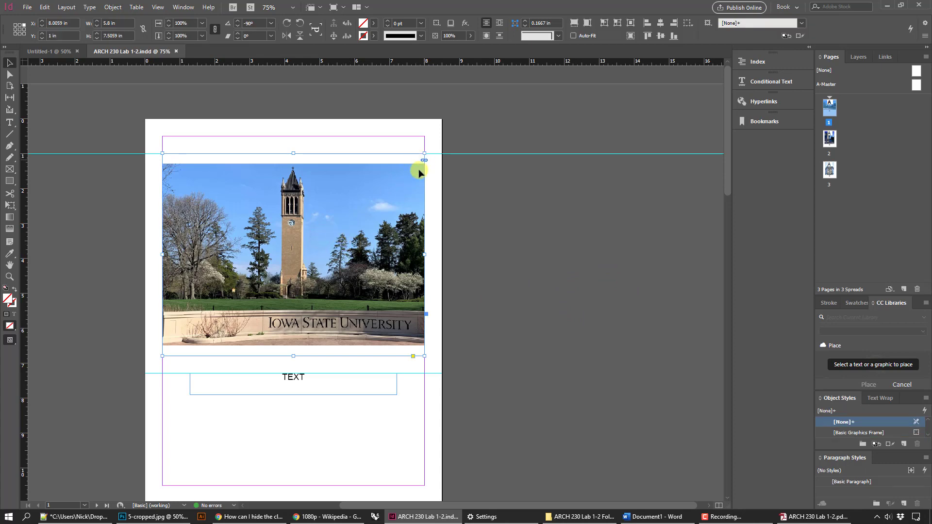
pyautogui.click(182, 6)
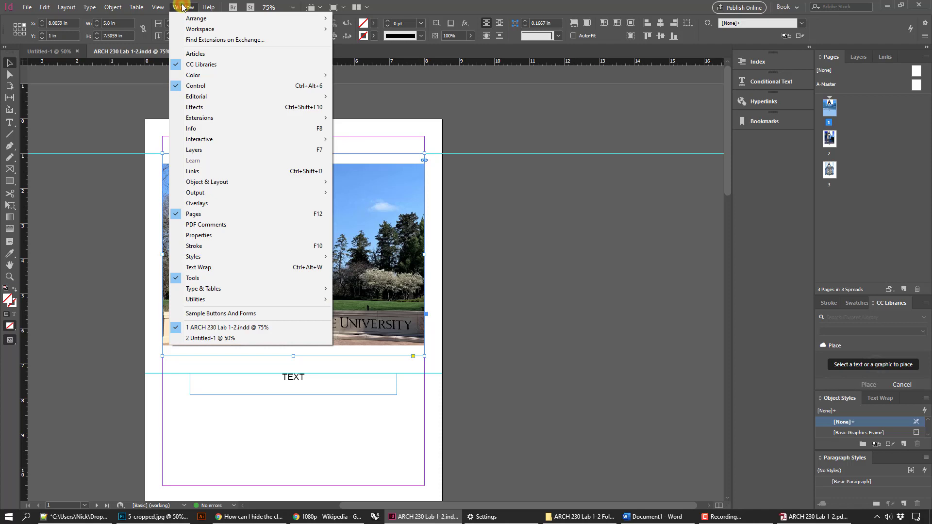
pyautogui.click(202, 174)
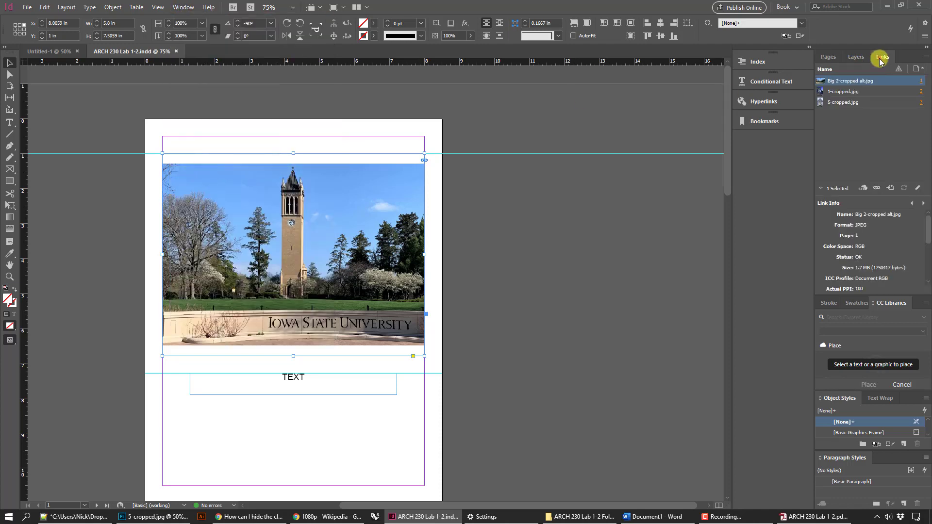
pyautogui.moveTo(881, 57); pyautogui.dragTo(491, 181)
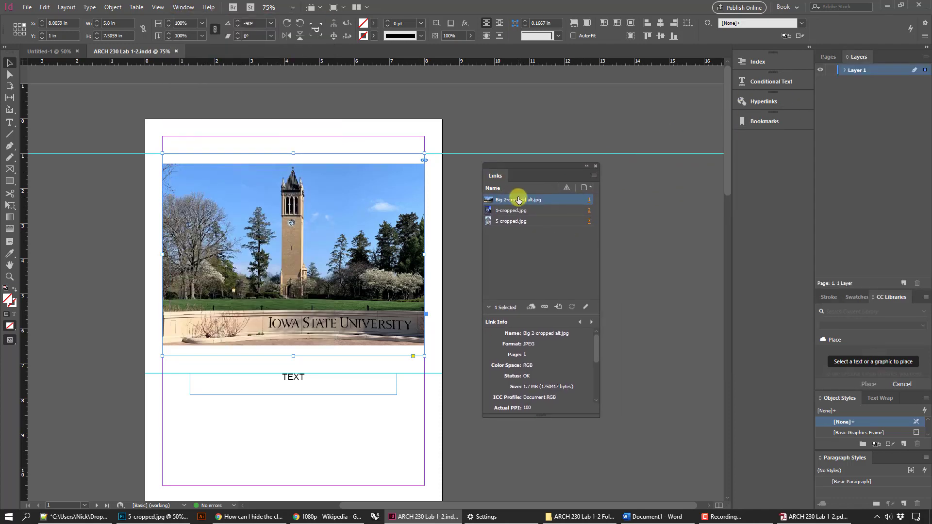
pyautogui.click(589, 200)
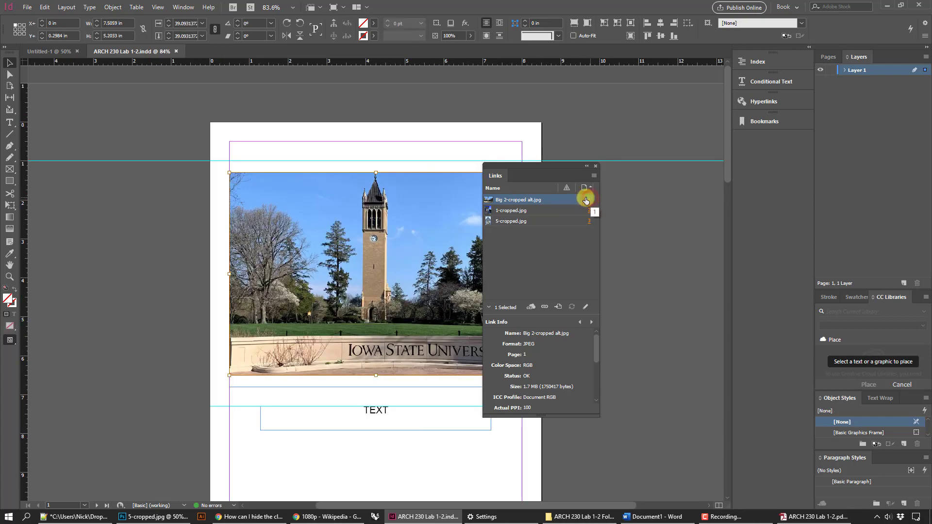
# - Try relinking Big 2-cropped alt.jpg to image 0 in the Miro demo images folder, and undo the relink
pyautogui.rightClick(558, 200)
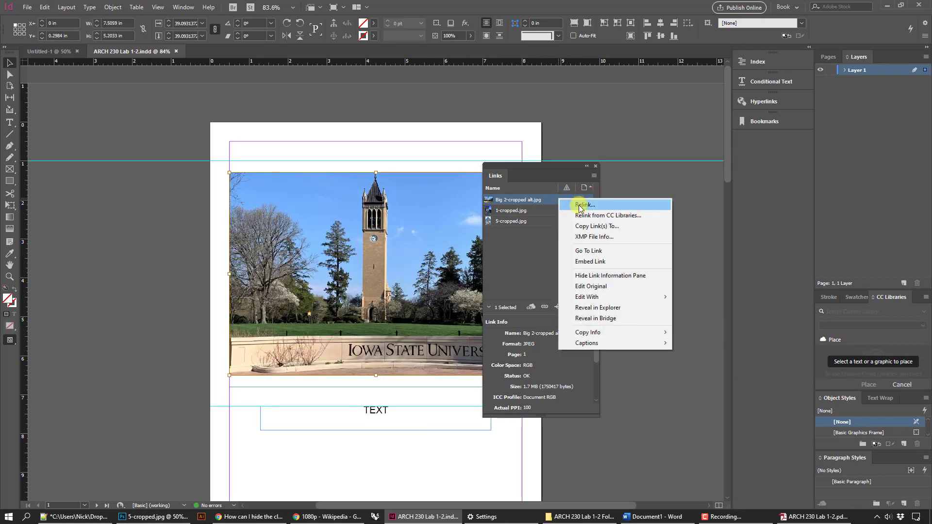
pyautogui.click(580, 205)
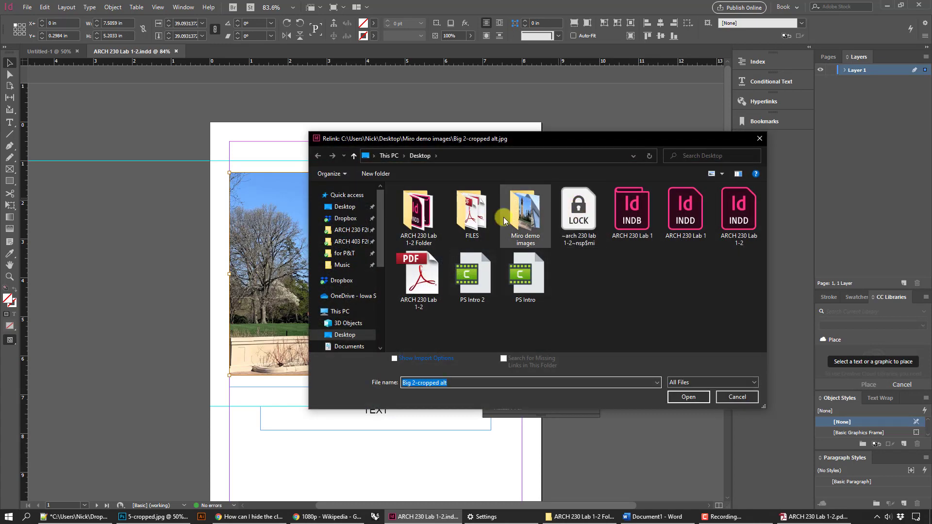
pyautogui.doubleClick(528, 216)
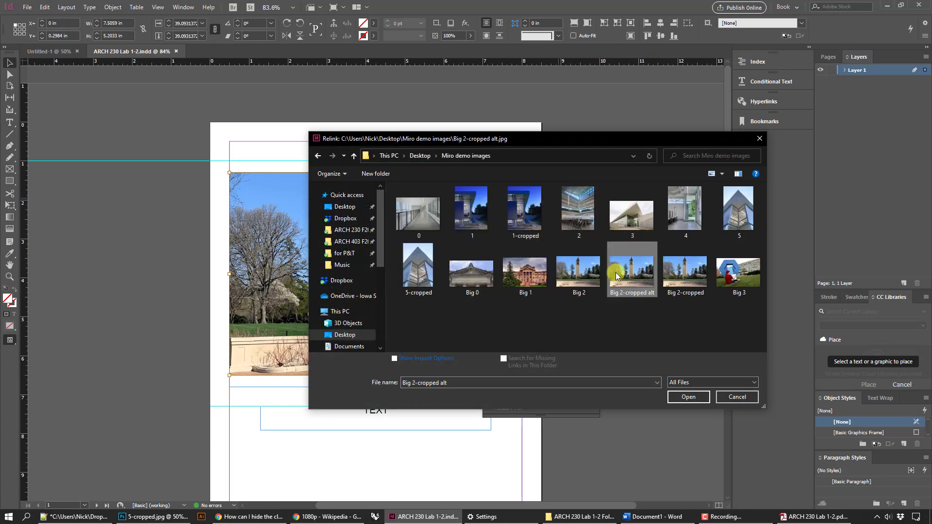
pyautogui.click(422, 223)
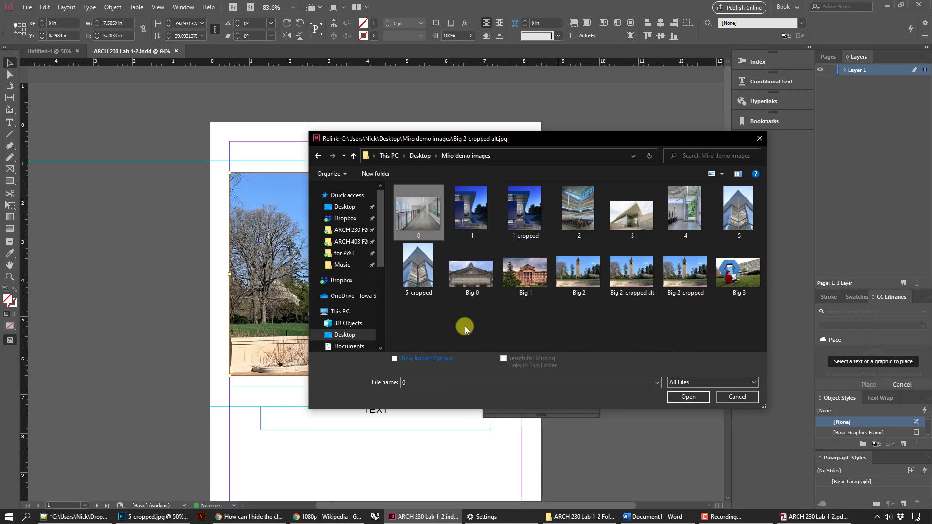
pyautogui.click(689, 397)
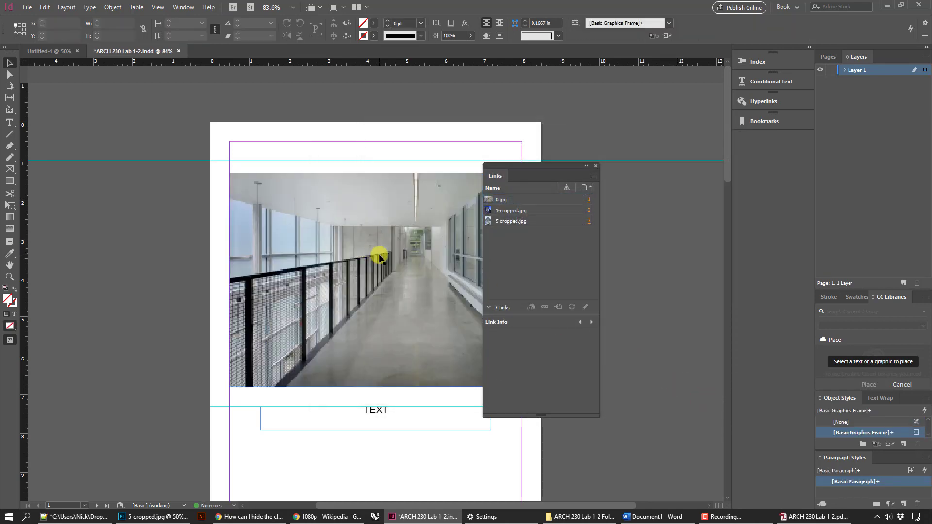
pyautogui.hotkey('ctrl', 'z')
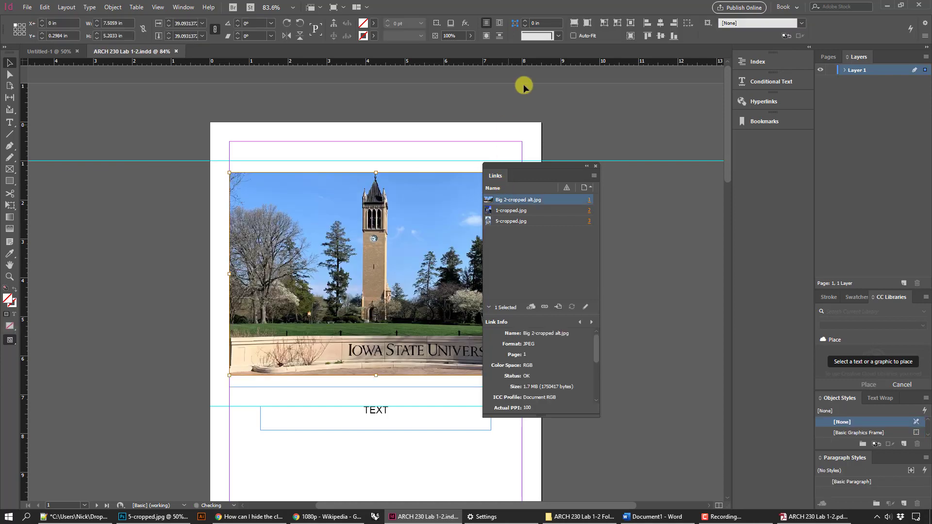
# - Move the floating Links panel clear of the page and check the bell tower frame's link badge against its link entry
pyautogui.moveTo(544, 166); pyautogui.dragTo(675, 199)
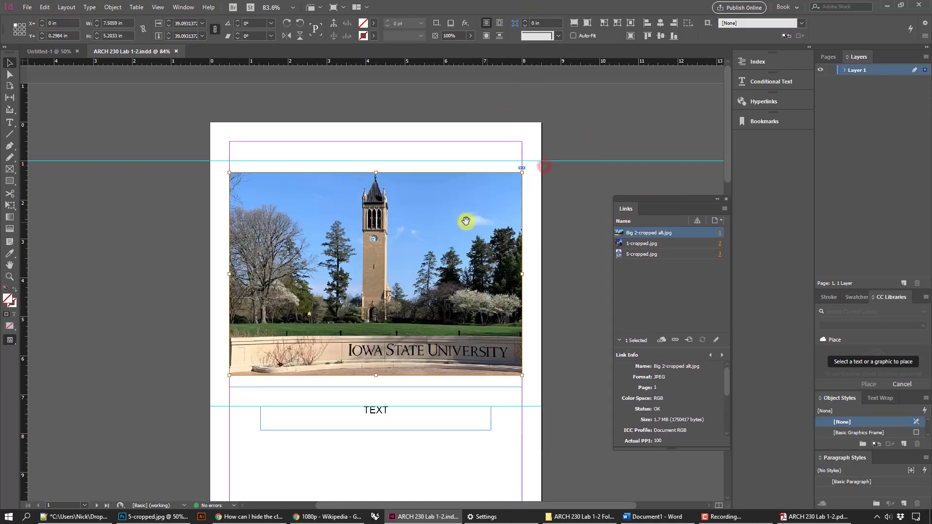
pyautogui.rightClick(464, 223)
pyautogui.click(452, 193)
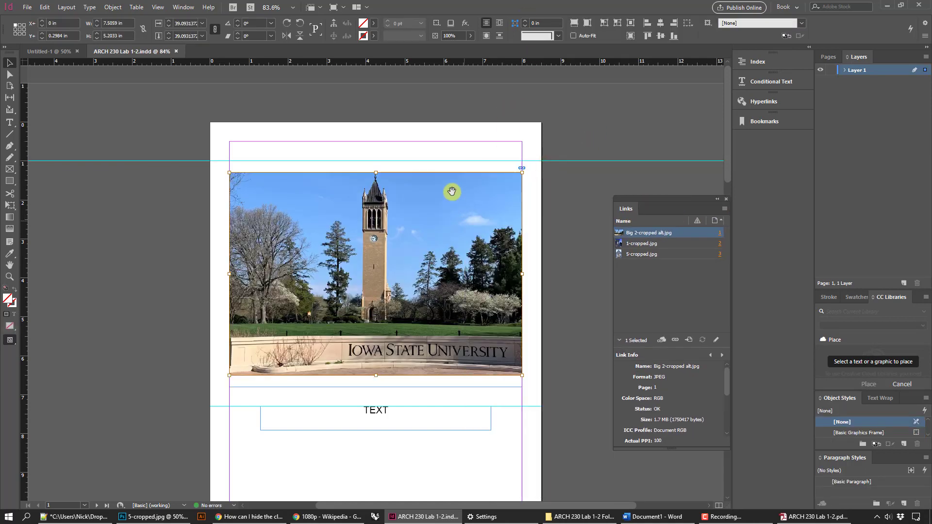
pyautogui.click(520, 168)
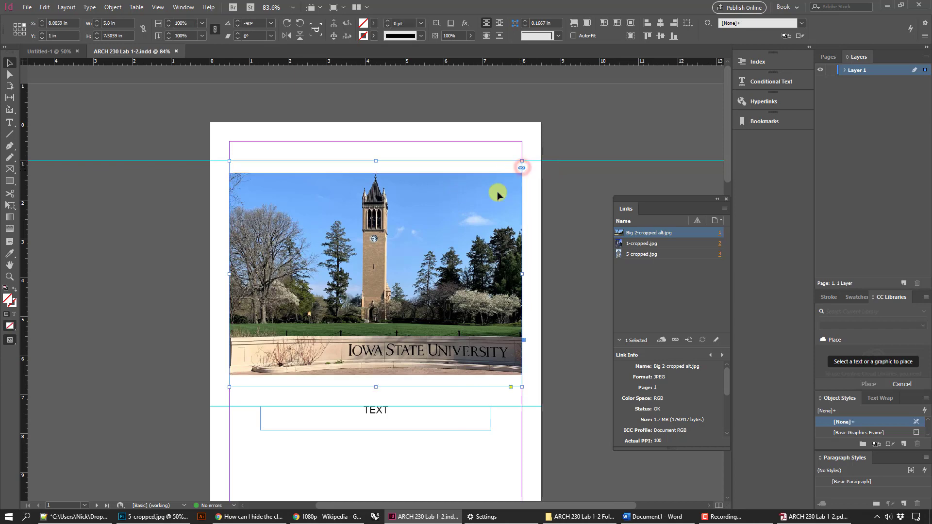
pyautogui.click(562, 223)
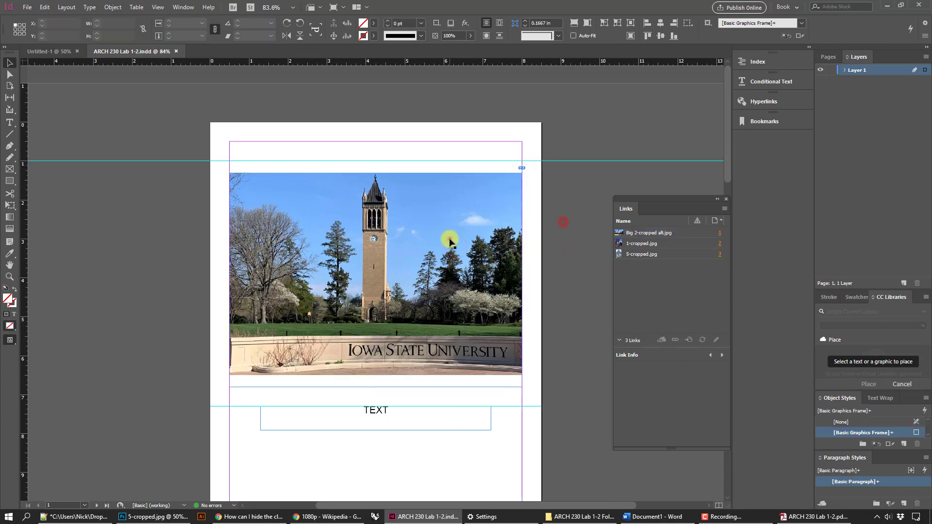
pyautogui.click(448, 238)
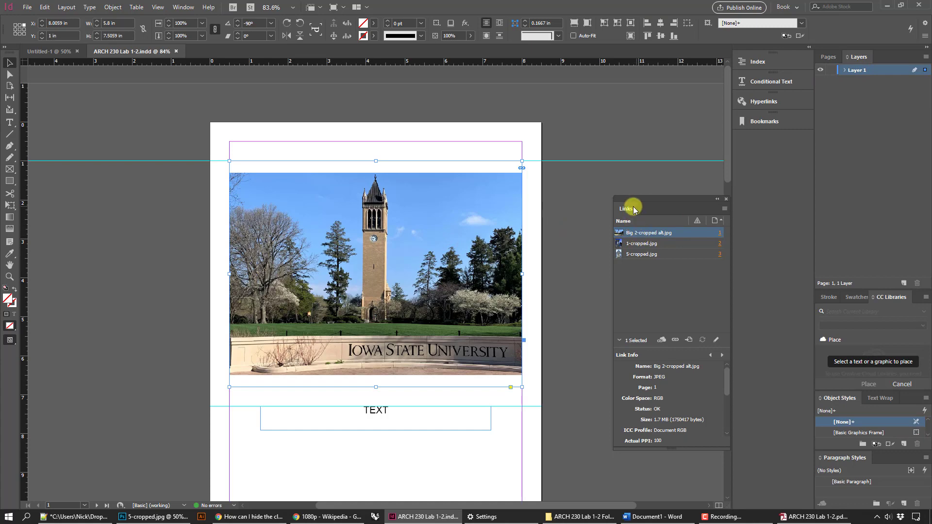
pyautogui.click(184, 8)
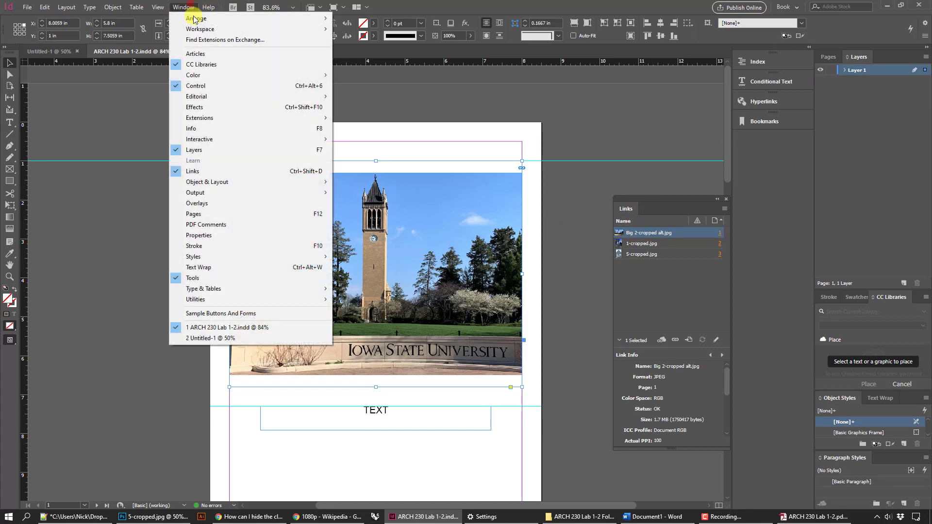
pyautogui.click(609, 182)
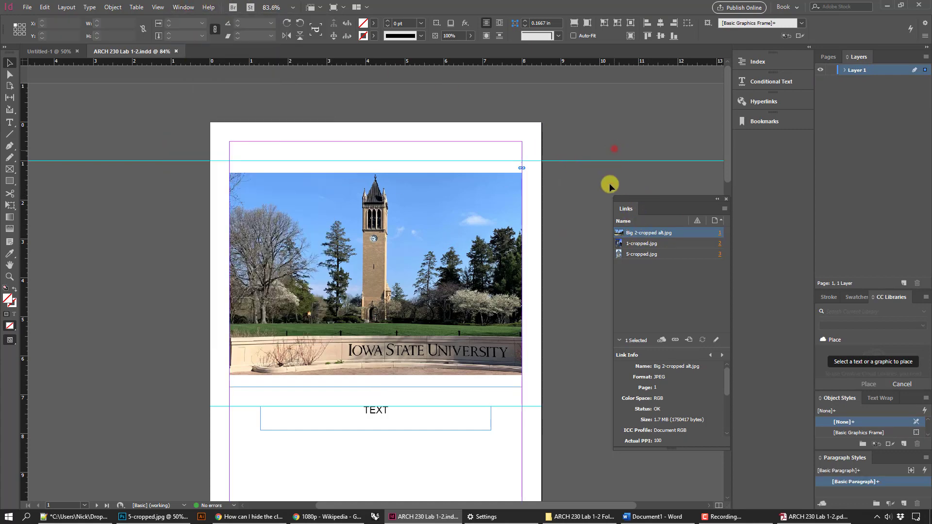
# - Collapse the link information and examine the link entries, the relink options for Big 2-cropped alt.jpg and the sorting by link status
pyautogui.click(641, 243)
pyautogui.click(642, 243)
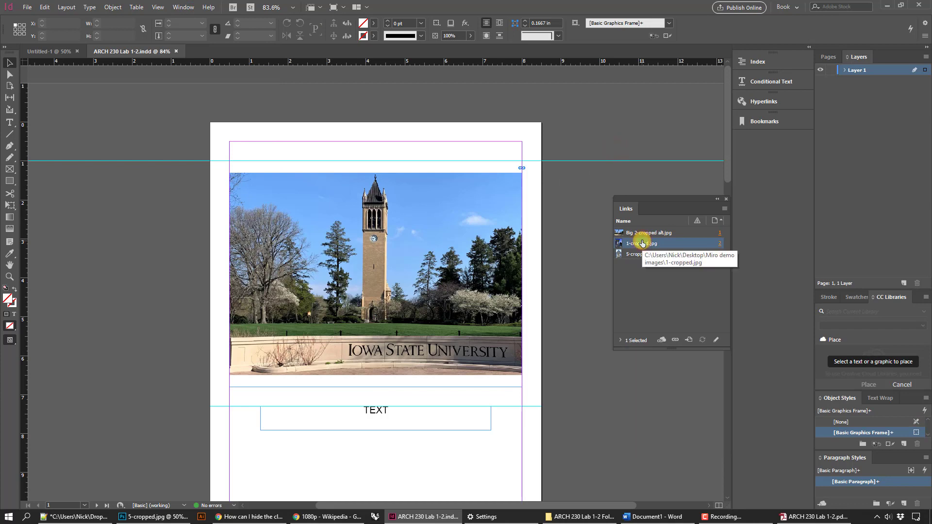
pyautogui.click(642, 233)
pyautogui.click(522, 168)
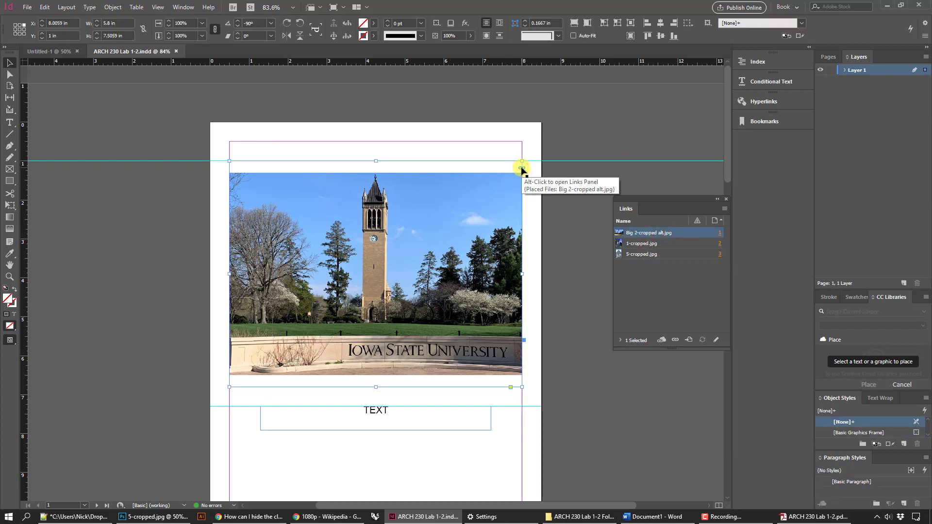
pyautogui.rightClick(655, 233)
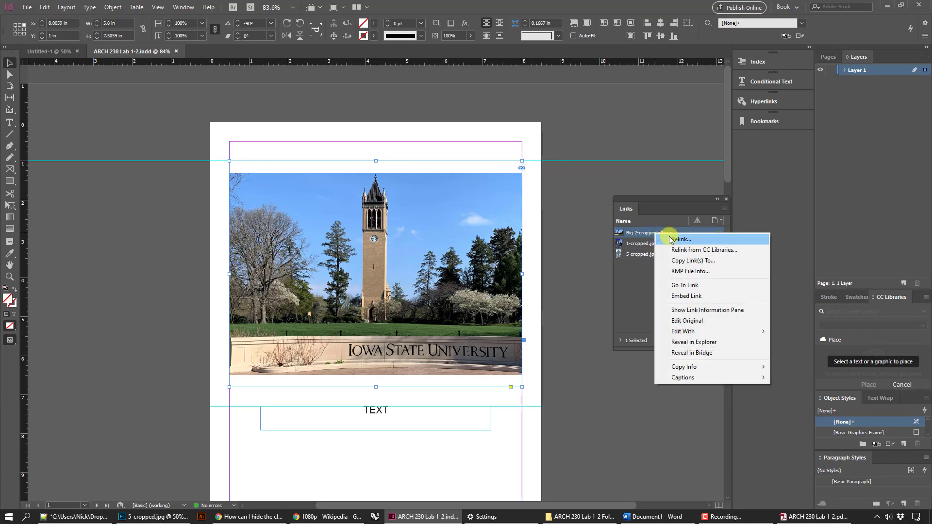
pyautogui.click(576, 247)
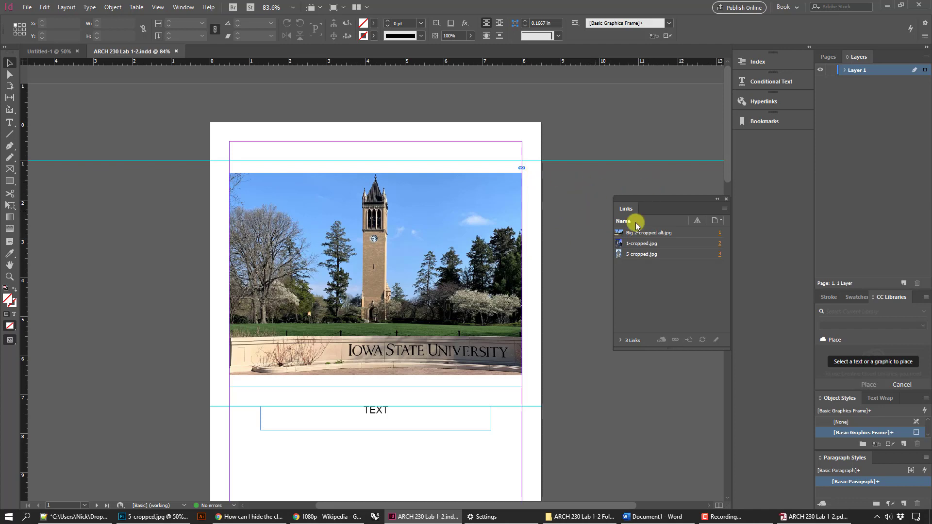
pyautogui.click(699, 222)
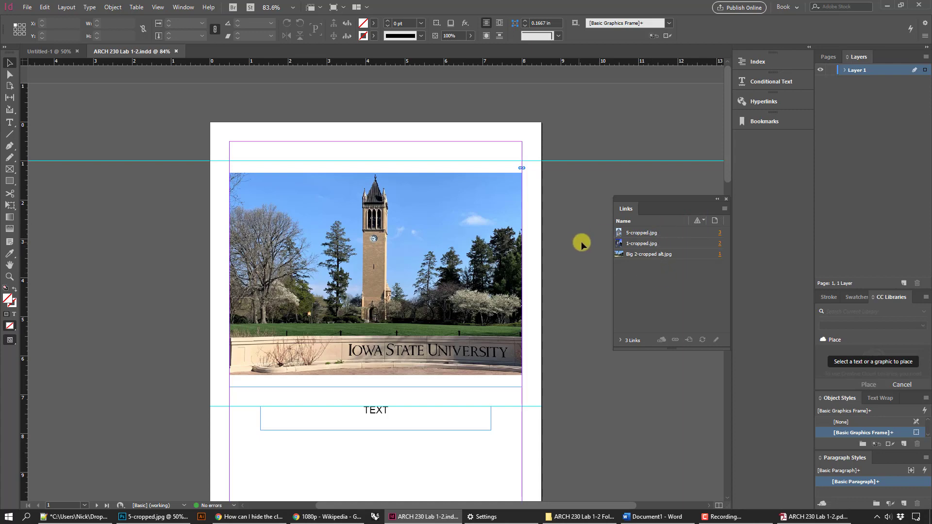
pyautogui.click(695, 221)
# - Look through the document's pages and switch to ARCH 230 Lab 1-2.pdf in Adobe Acrobat Pro
pyautogui.scroll(-20, 563, 242)
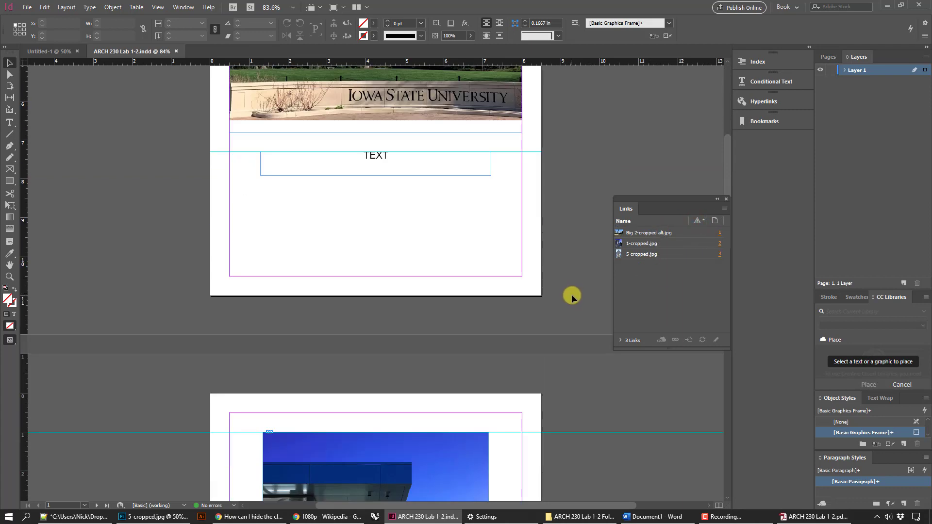
pyautogui.scroll(7, 571, 307)
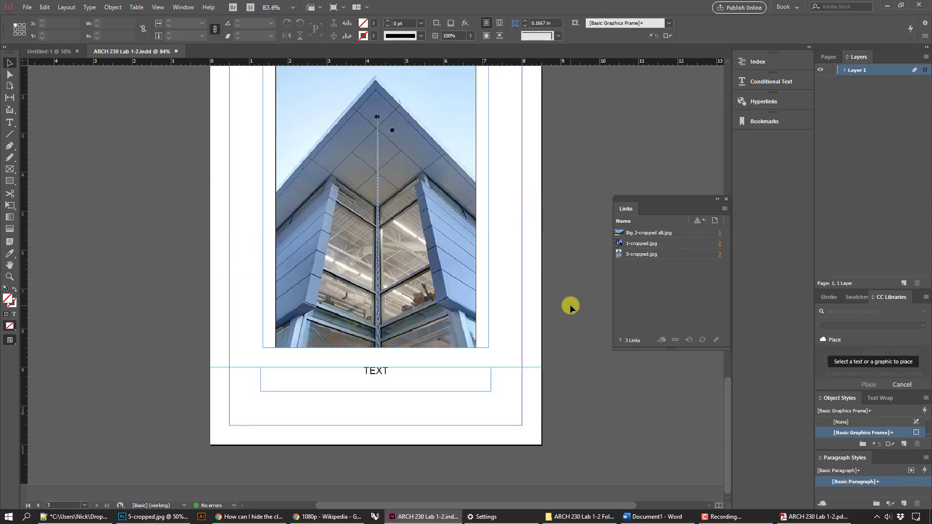
pyautogui.scroll(13, 572, 313)
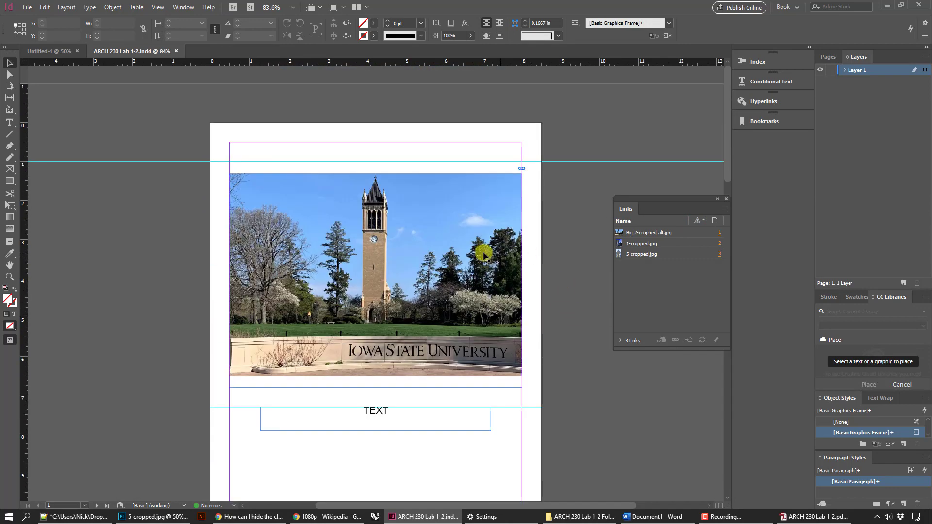
pyautogui.scroll(-4, 576, 240)
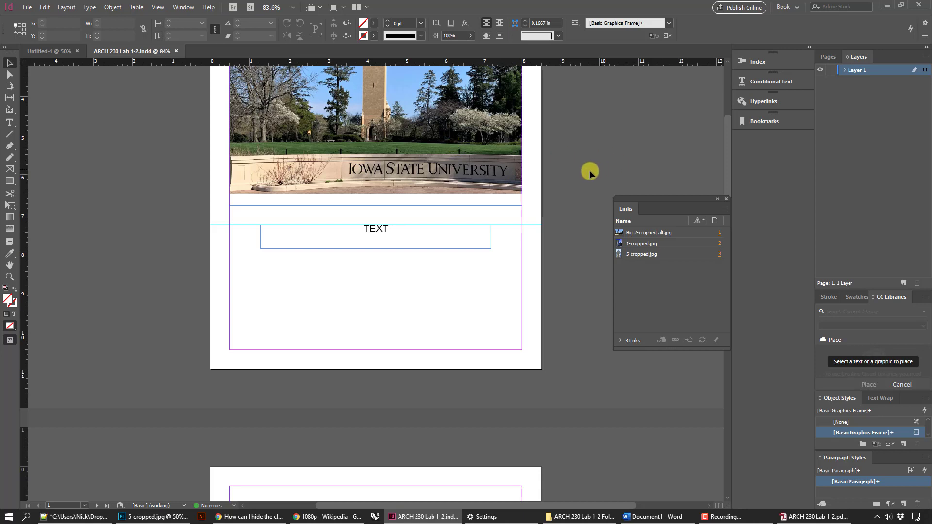
pyautogui.click(813, 516)
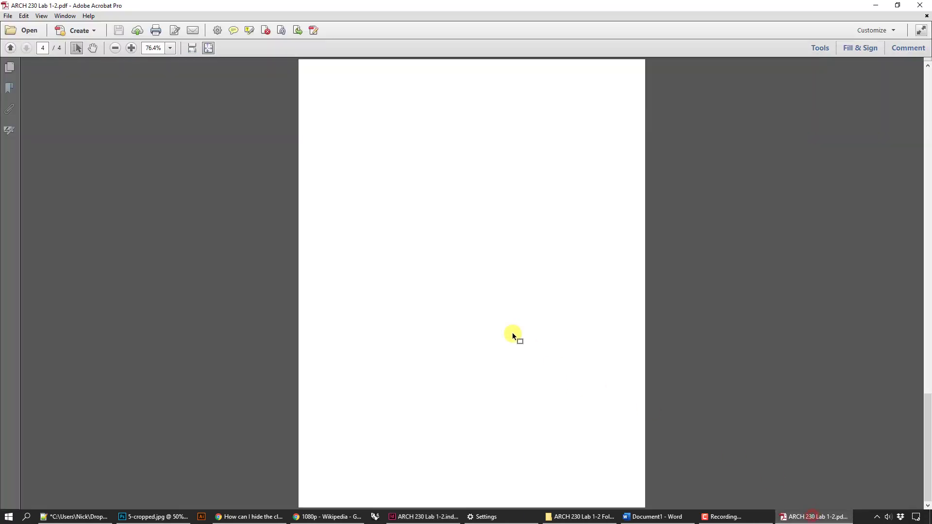
# - Delete the blank page 4 from ARCH 230 Lab 1-2.pdf, then save and close the file
pyautogui.click(4, 69)
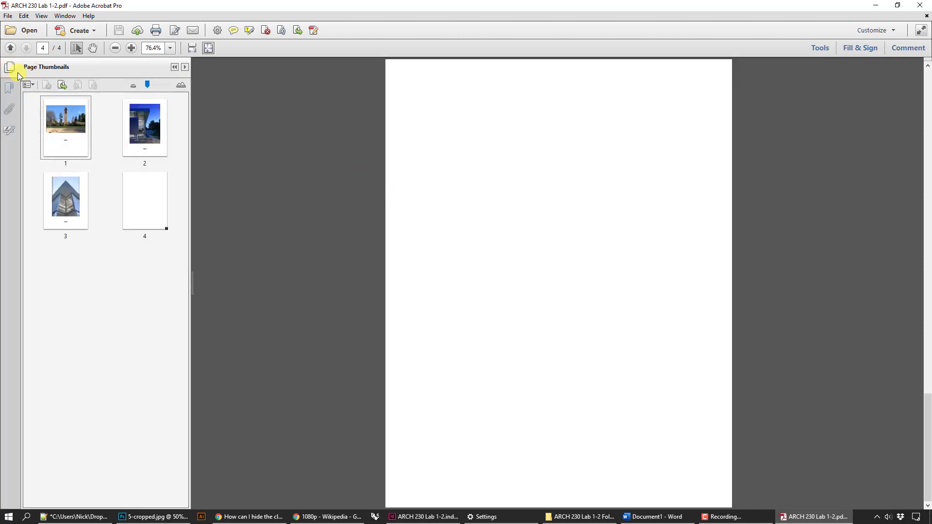
pyautogui.rightClick(135, 205)
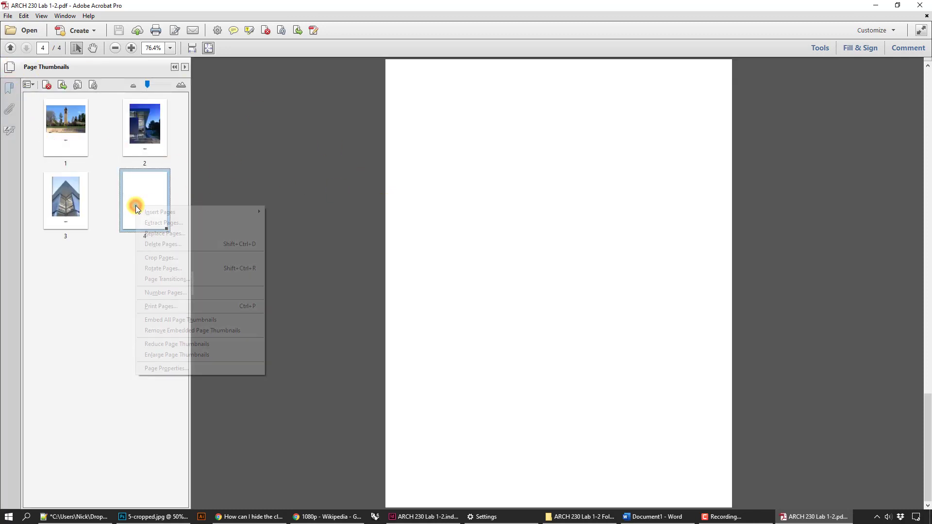
pyautogui.click(176, 246)
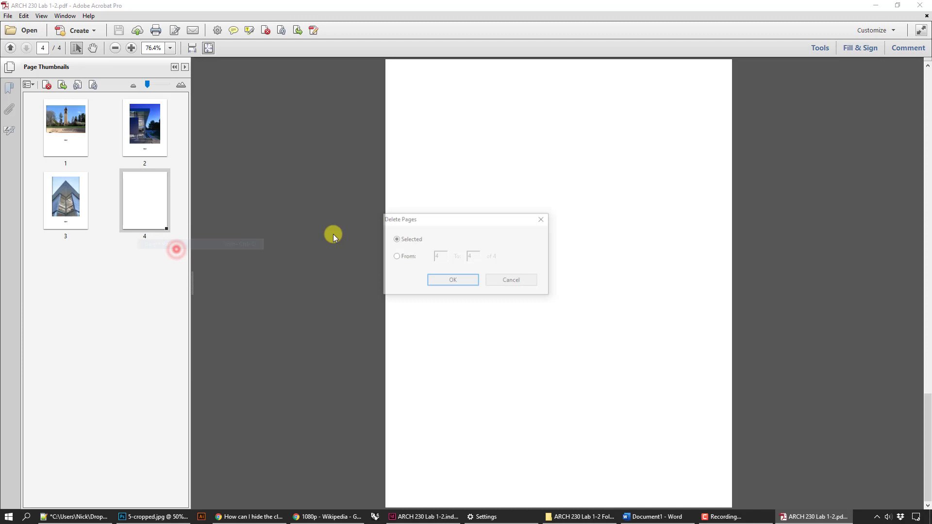
pyautogui.click(436, 277)
pyautogui.click(507, 281)
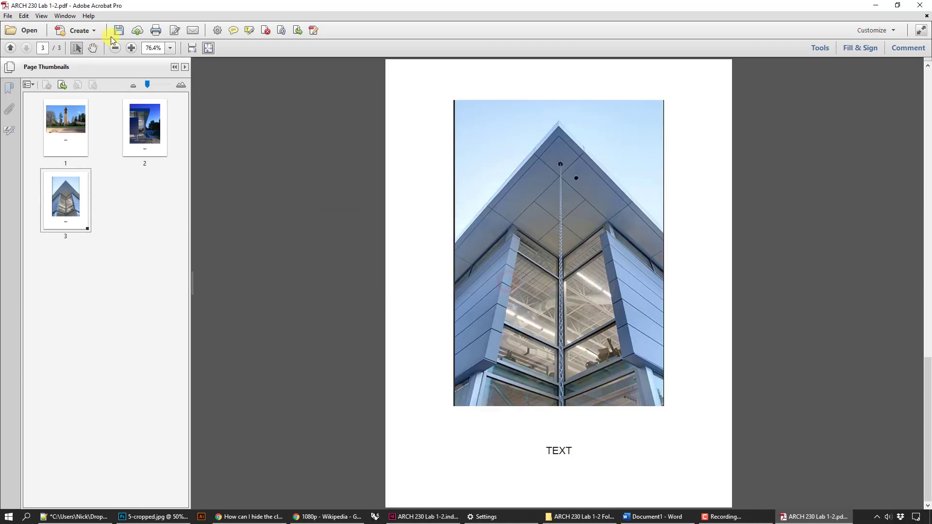
pyautogui.click(919, 6)
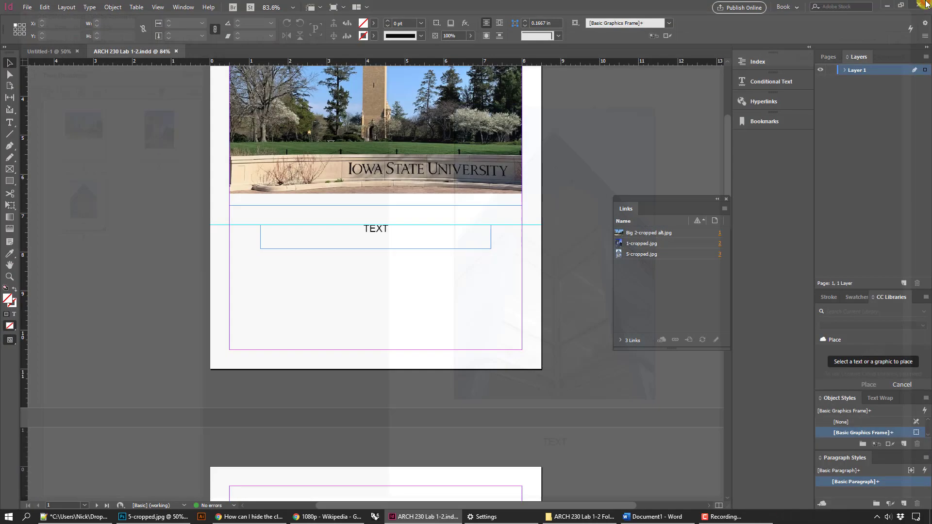
# - Switch to File Explorer and show the Desktop folder's contents in Details view
pyautogui.click(597, 513)
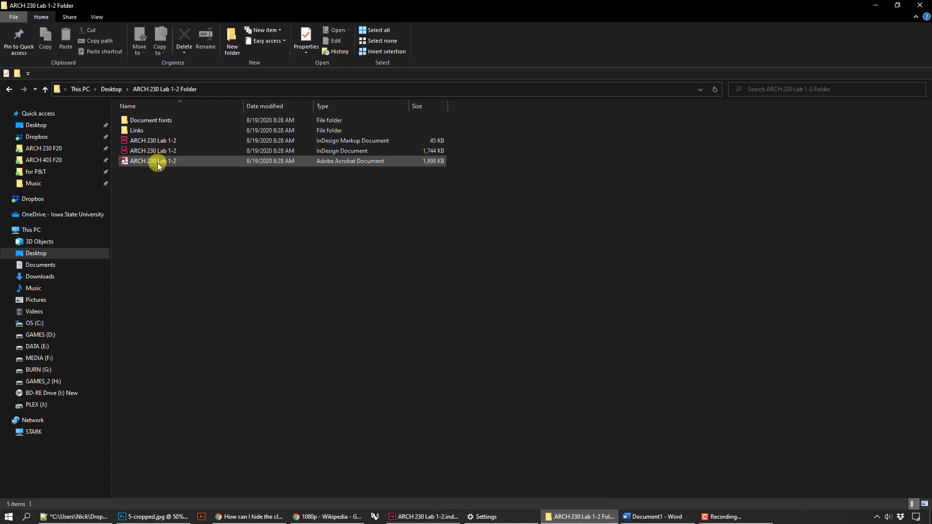
pyautogui.click(66, 126)
pyautogui.click(208, 190)
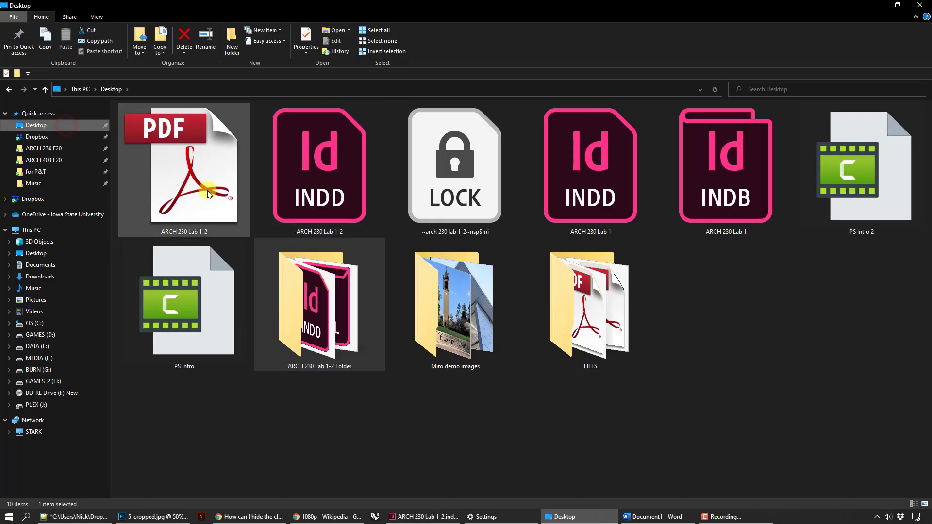
pyautogui.click(96, 15)
pyautogui.click(208, 41)
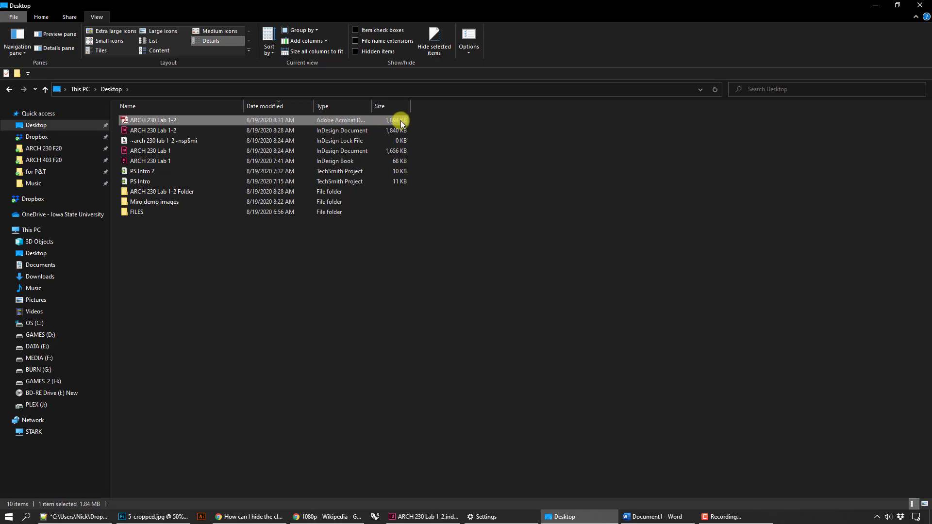
# - Check the file size of the ARCH 230 Lab 1-2 PDF in its properties
pyautogui.rightClick(369, 122)
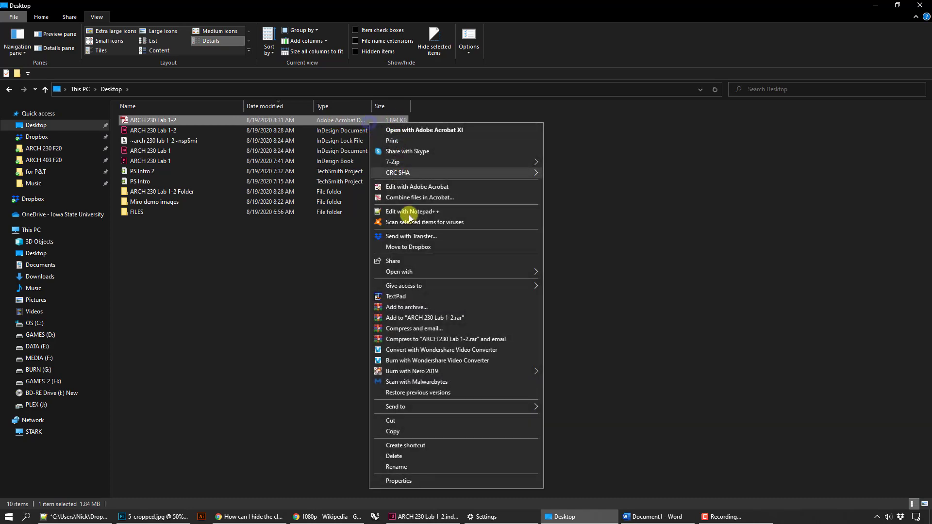
pyautogui.click(396, 482)
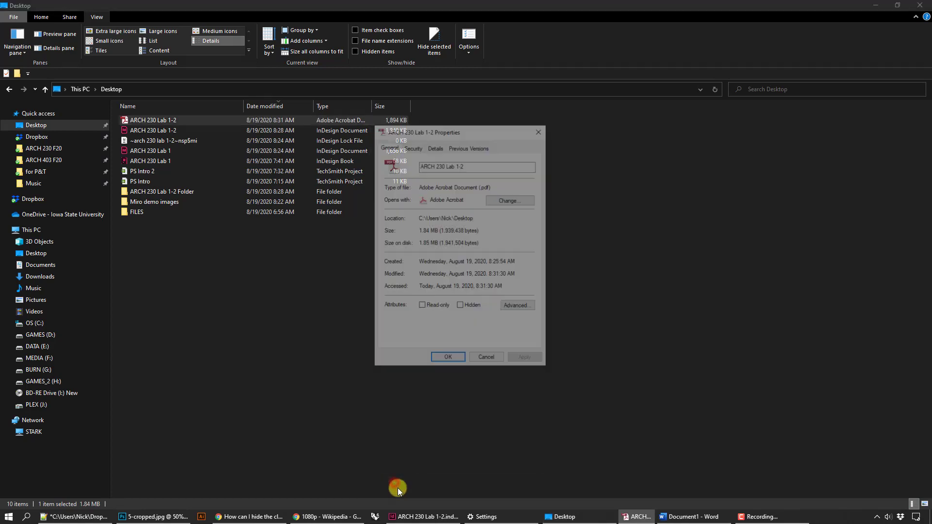
pyautogui.moveTo(432, 232); pyautogui.dragTo(419, 232)
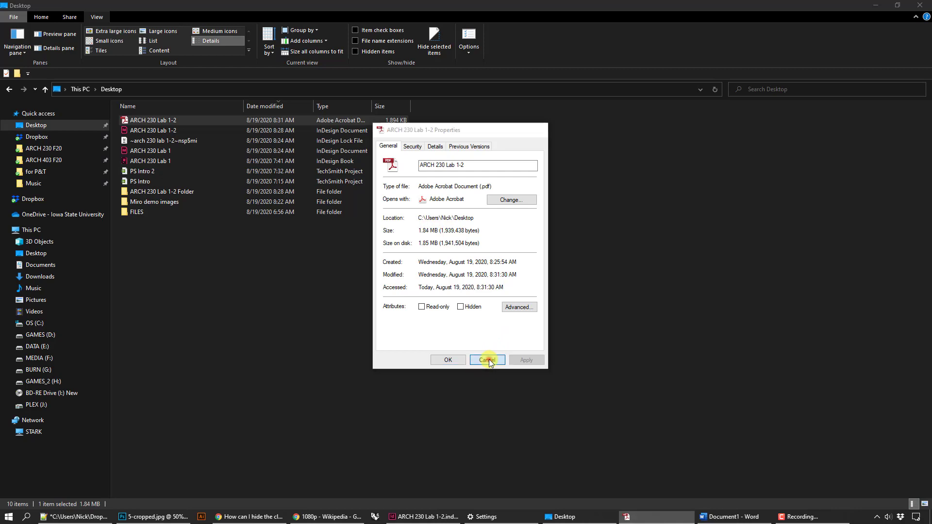
pyautogui.click(487, 360)
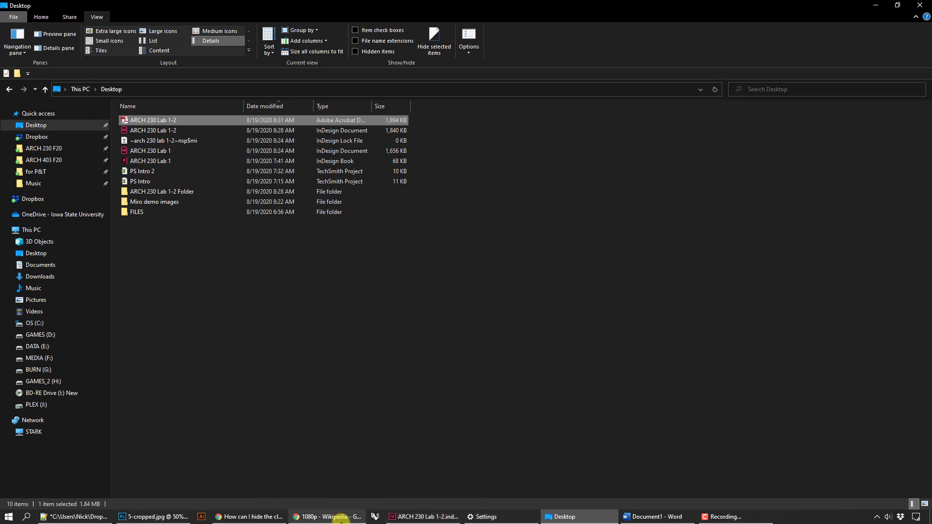
# - Return to the InDesign document and examine the link options for the bell tower image, Big 2-cropped alt.jpg
pyautogui.click(328, 517)
pyautogui.click(652, 516)
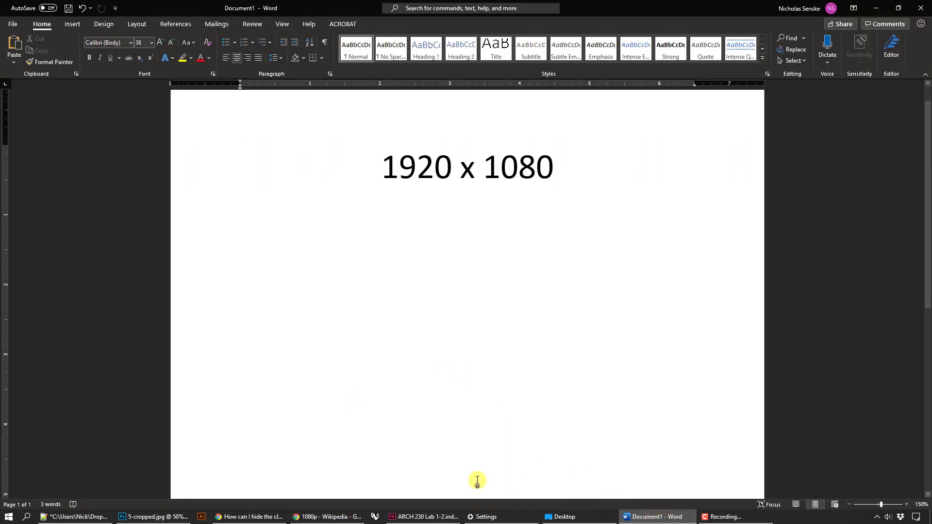
pyautogui.click(445, 517)
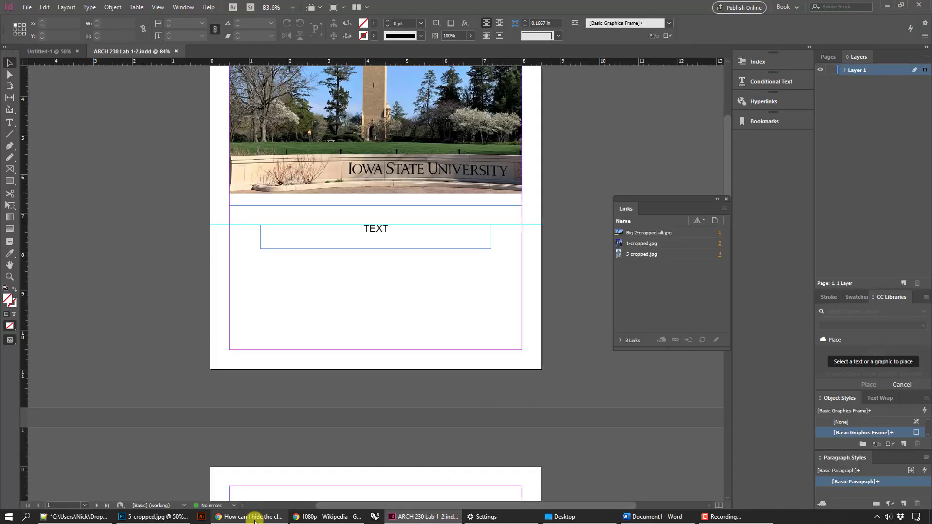
pyautogui.scroll(3, 407, 296)
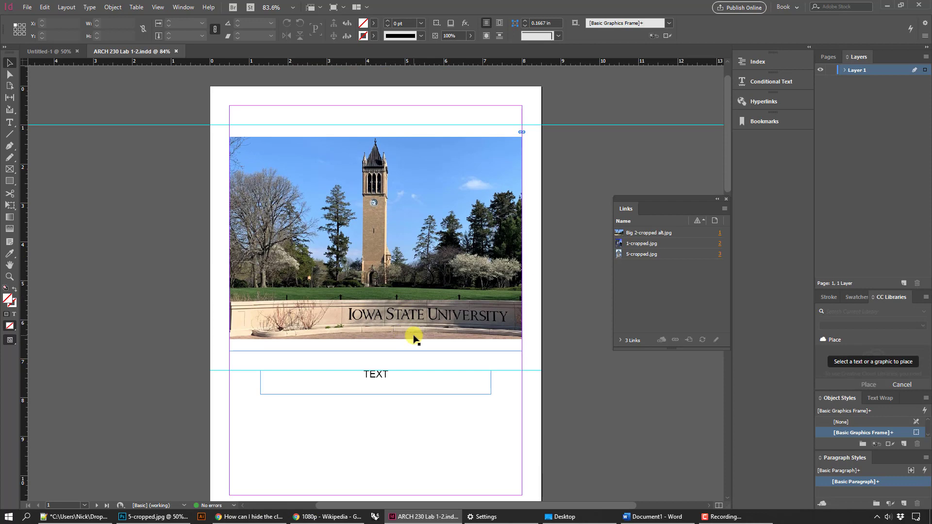
pyautogui.click(431, 277)
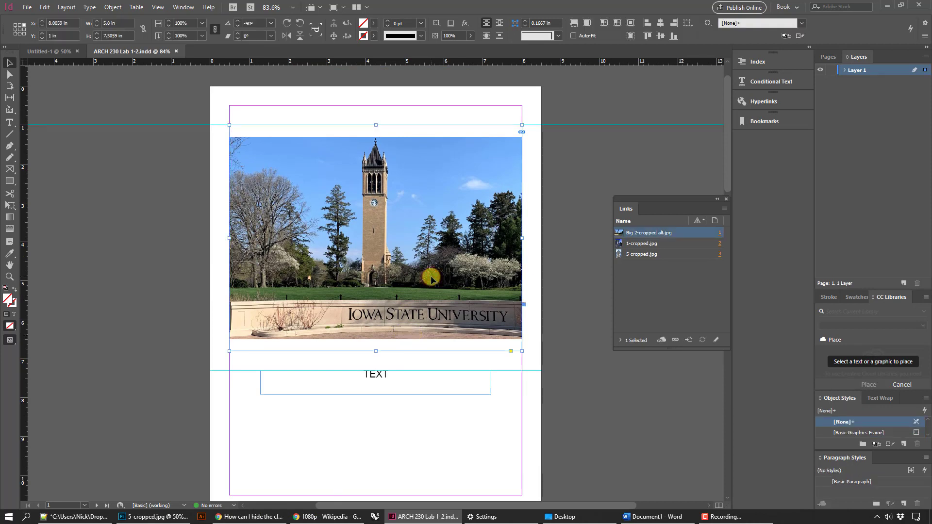
pyautogui.rightClick(687, 229)
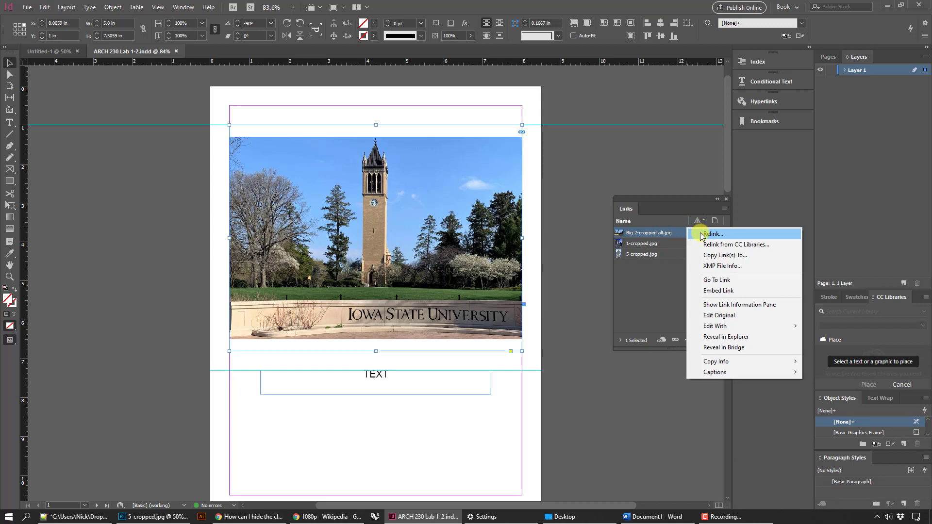
pyautogui.click(583, 238)
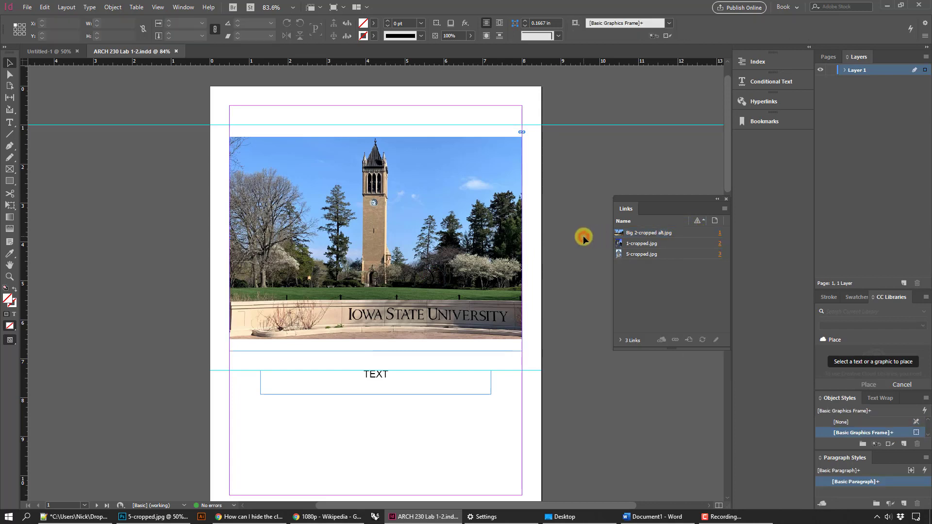
pyautogui.click(440, 242)
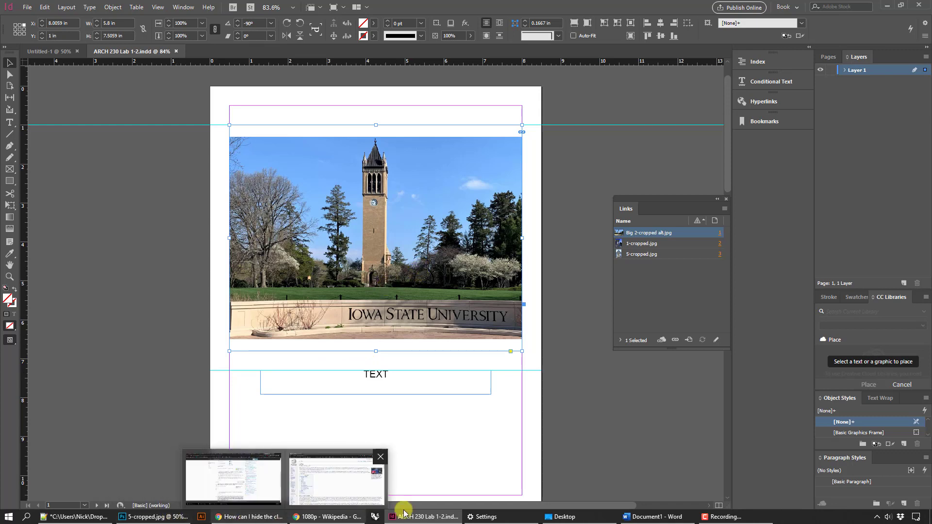
# - Open ARCH 230 Lab 1-2.pdf from the Desktop folder and save a reduced size copy as ARCH 230 Lab 1-2 reduced, compatible with Acrobat 10.0 and later
pyautogui.click(553, 516)
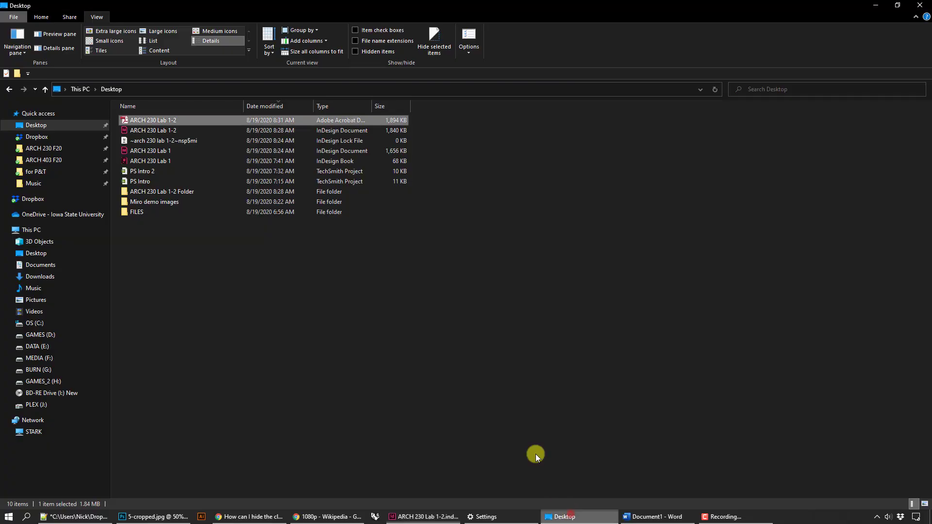
pyautogui.doubleClick(178, 120)
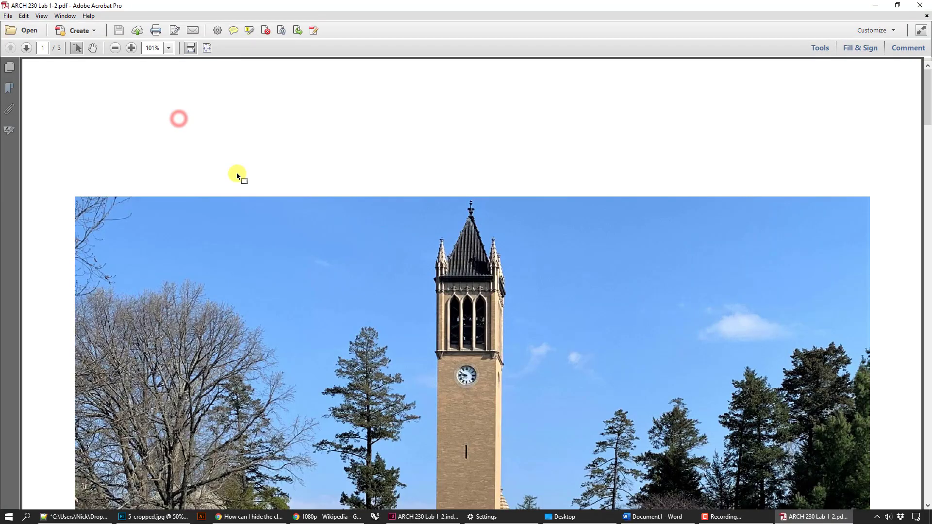
pyautogui.click(8, 16)
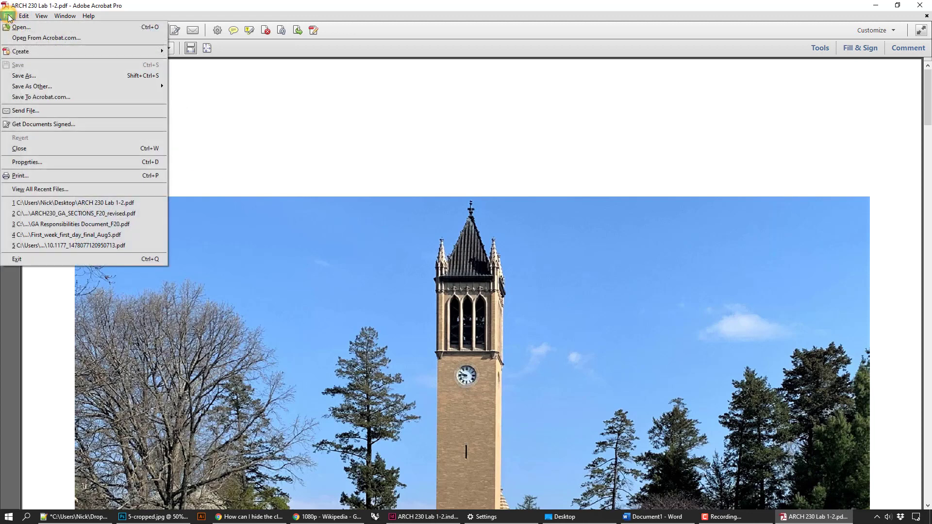
pyautogui.click(8, 16)
pyautogui.click(41, 16)
pyautogui.moveTo(21, 19)
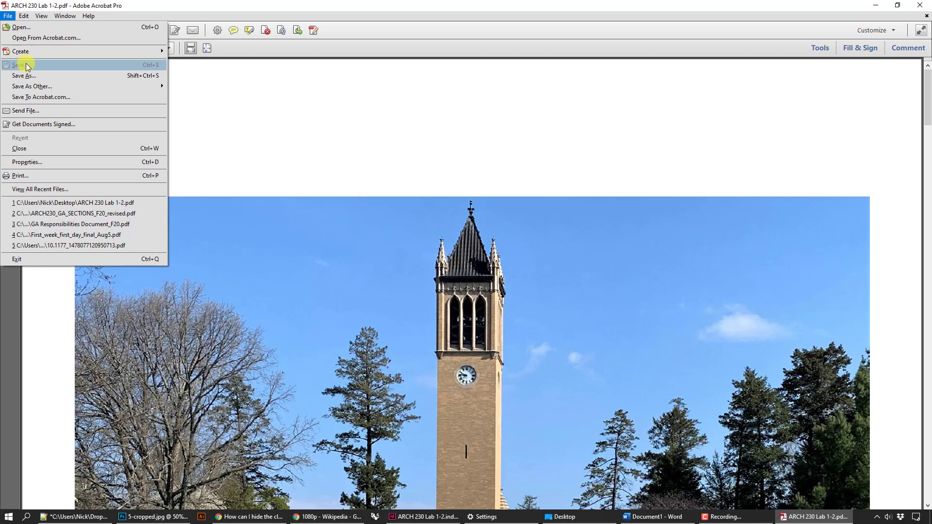
pyautogui.click(47, 86)
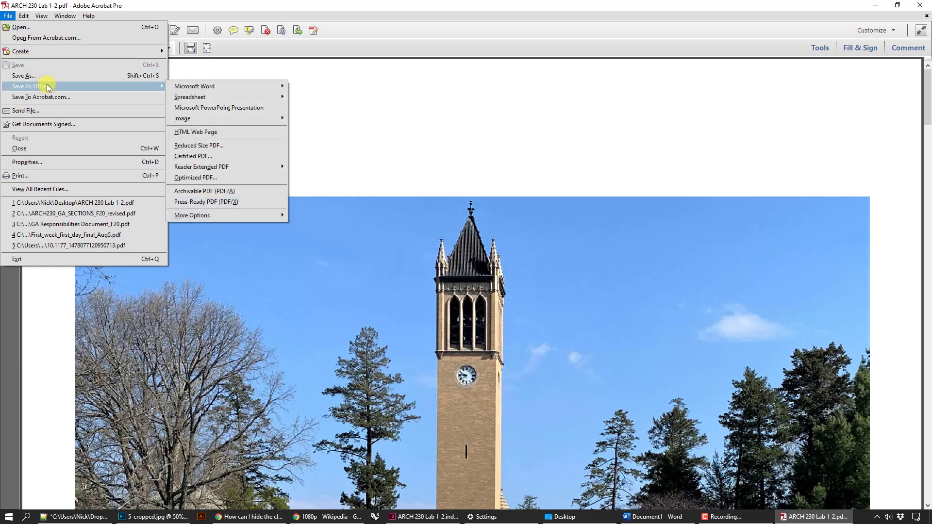
pyautogui.click(219, 148)
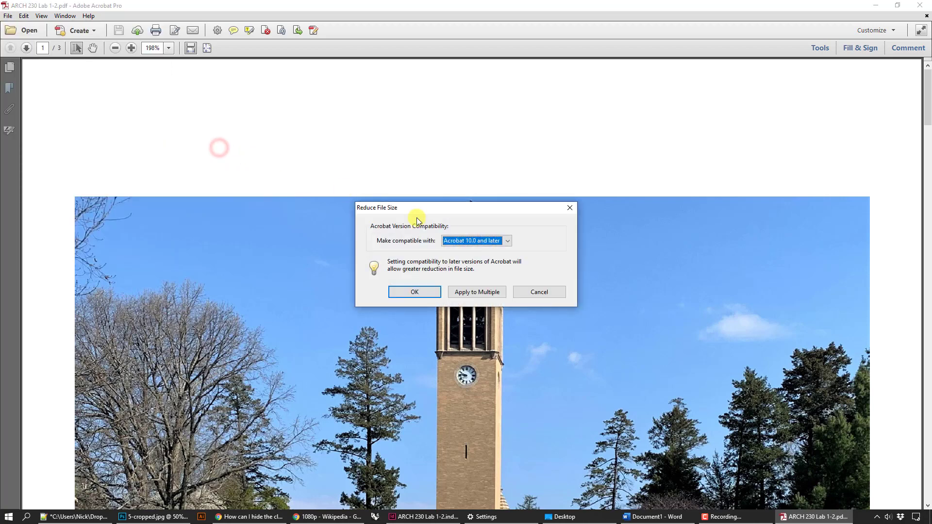
pyautogui.click(424, 294)
pyautogui.click(204, 232)
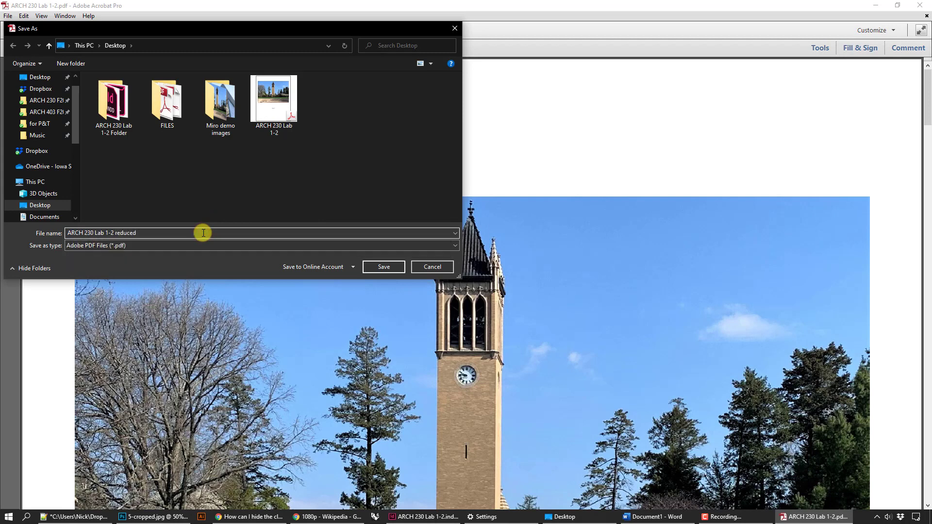
pyautogui.press('Return')
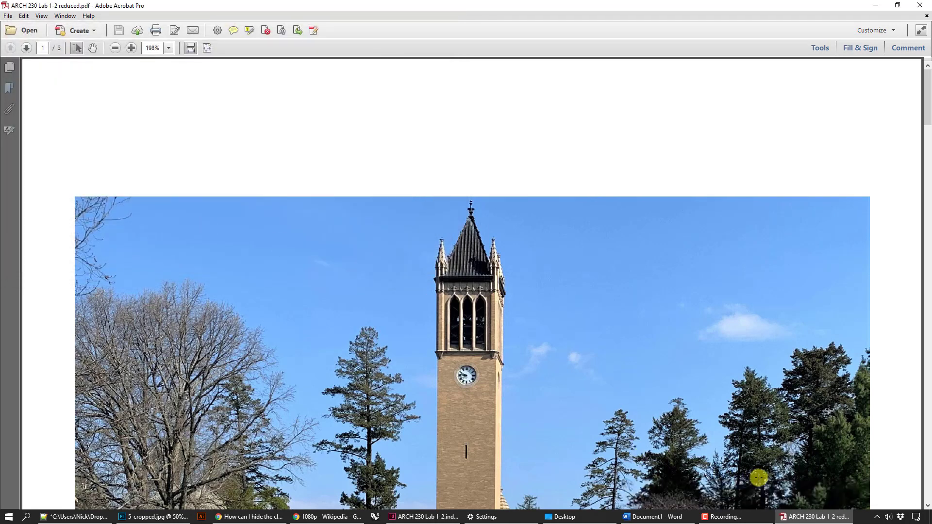
pyautogui.click(6, 16)
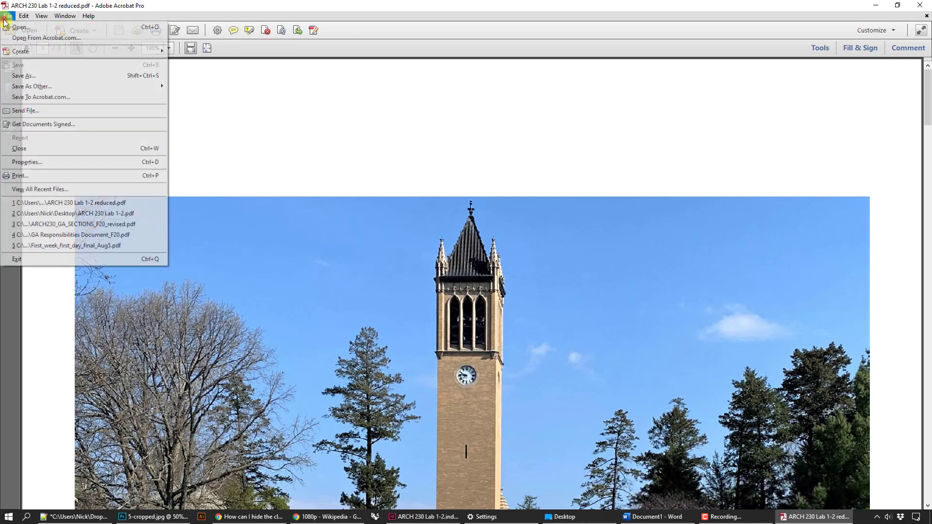
pyautogui.click(49, 76)
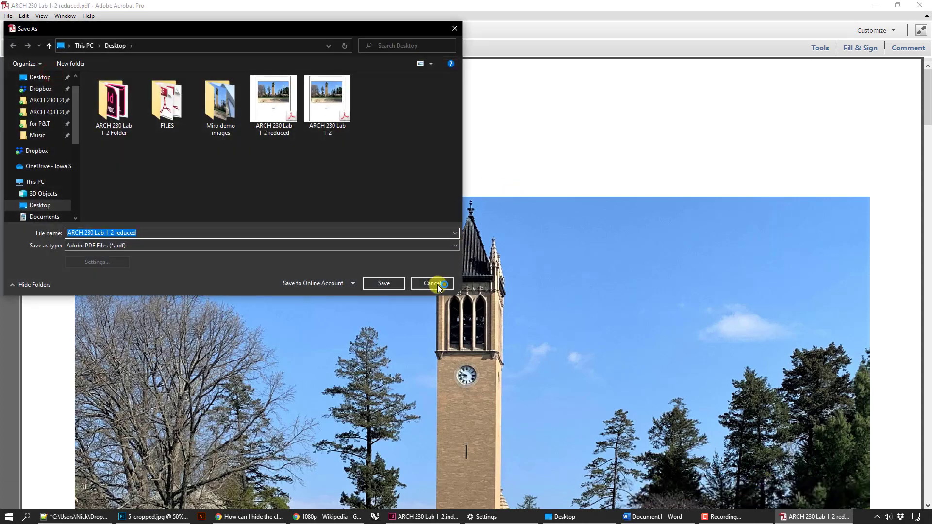
pyautogui.click(432, 284)
# - Configure an optimized PDF that downsamples color images to 72 ppi for images above 72 ppi
pyautogui.click(8, 16)
pyautogui.moveTo(70, 92)
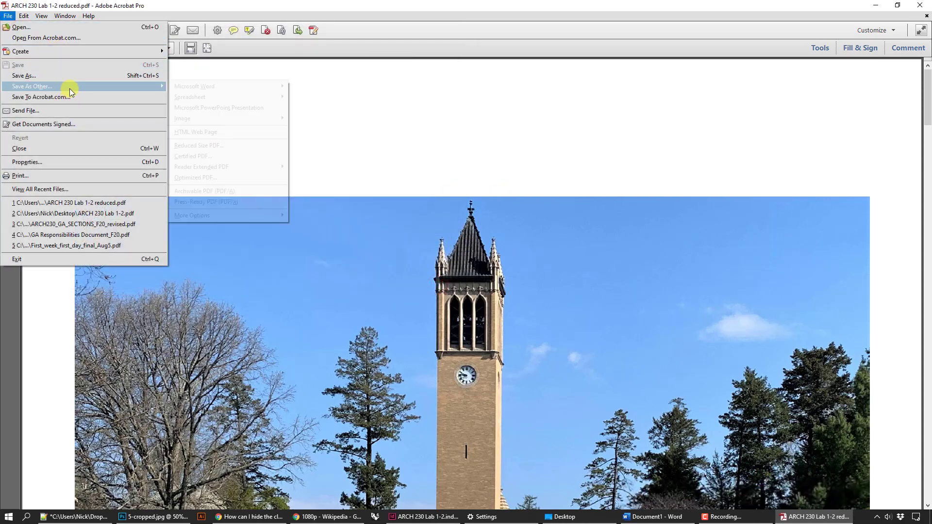
pyautogui.click(208, 179)
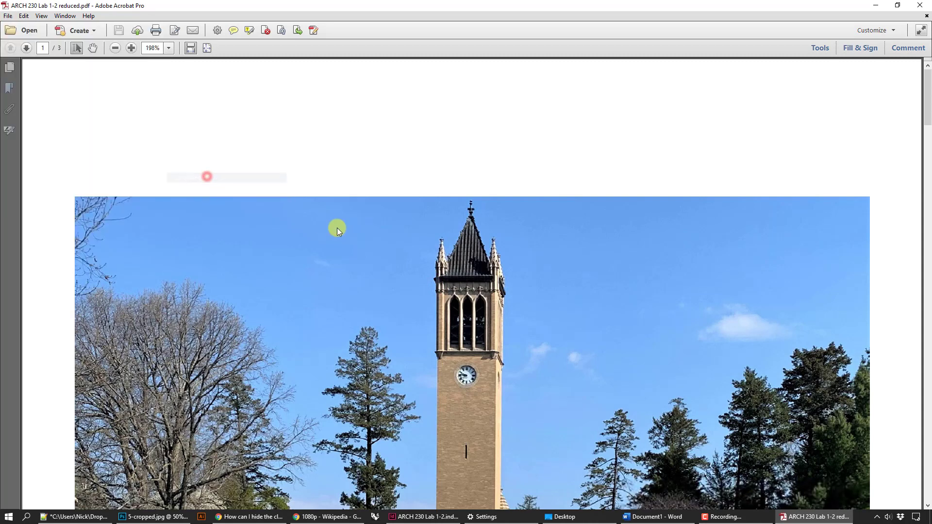
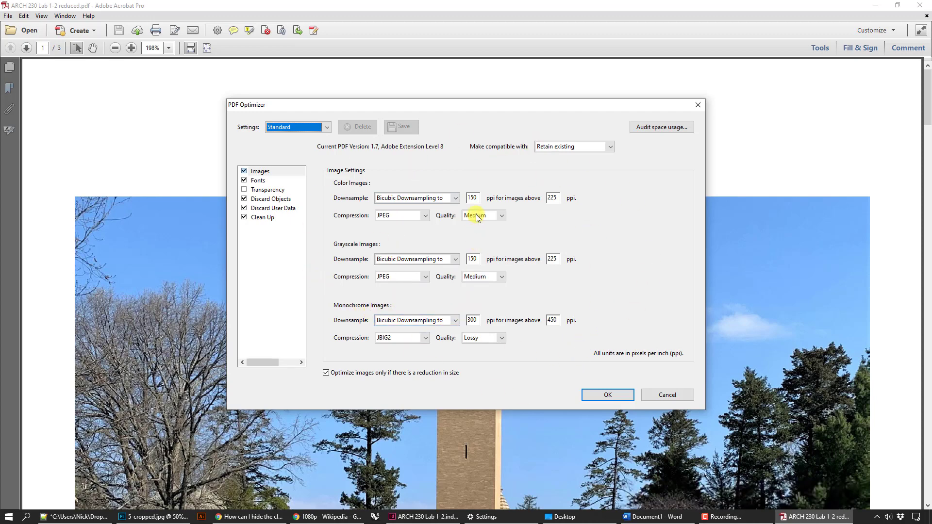
pyautogui.doubleClick(473, 197)
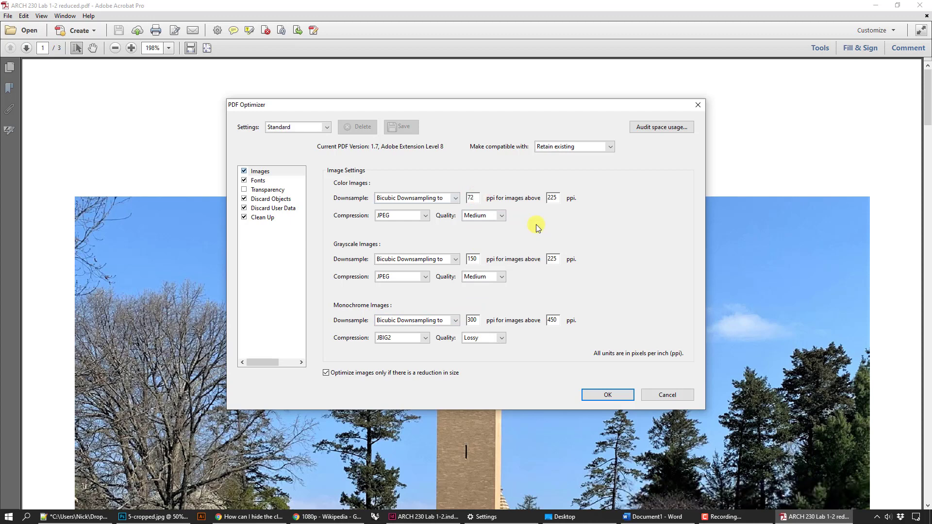
pyautogui.doubleClick(557, 199)
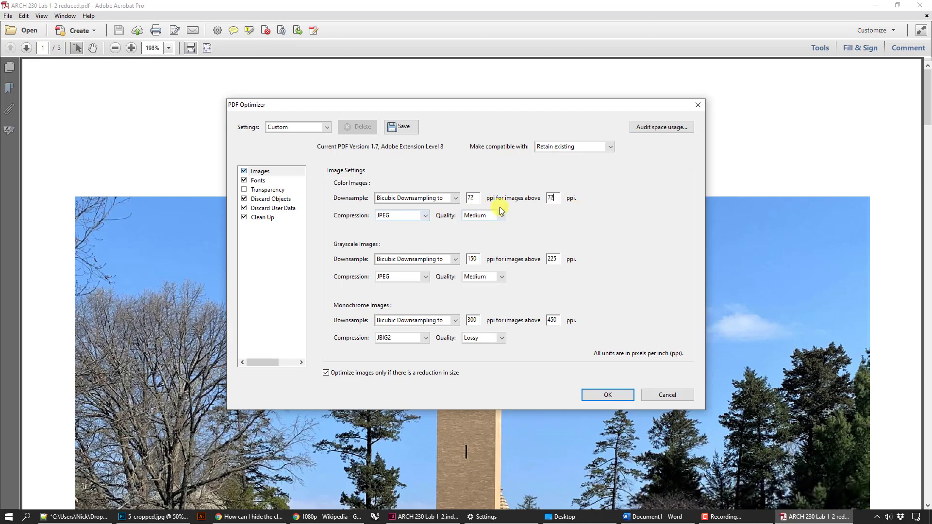
pyautogui.click(553, 261)
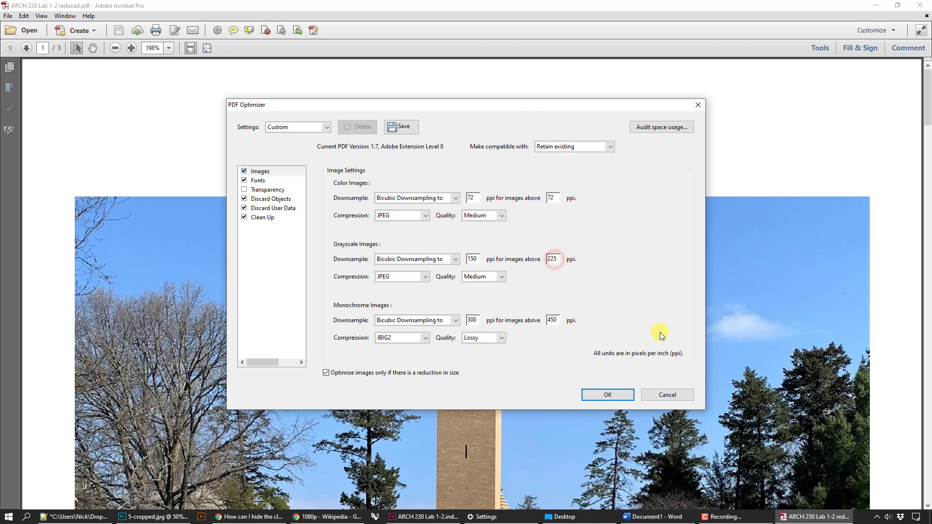
pyautogui.click(609, 394)
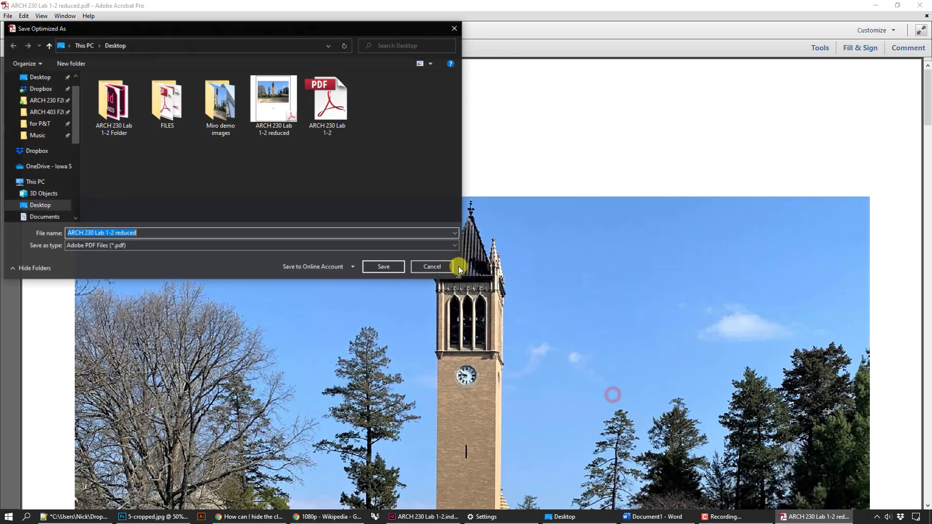
# - Save the optimized copy in the Desktop folder as ARCH 230 Lab 1-2 optimized
pyautogui.click(174, 232)
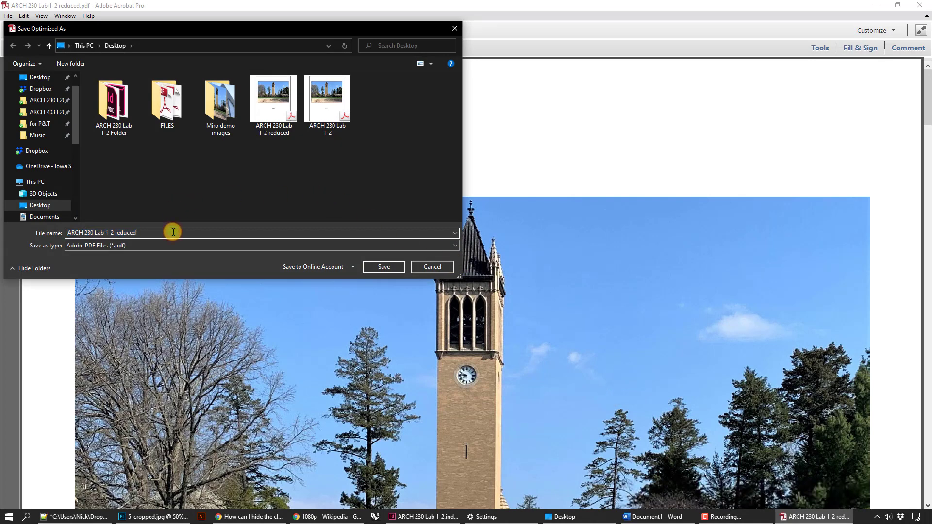
pyautogui.press('BackSpace')
pyautogui.press('BackSpace')
pyautogui.press('BackSpace')
pyautogui.press('BackSpace')
pyautogui.press('BackSpace')
pyautogui.press('BackSpace')
pyautogui.press('BackSpace')
pyautogui.write('o')
pyautogui.click(381, 267)
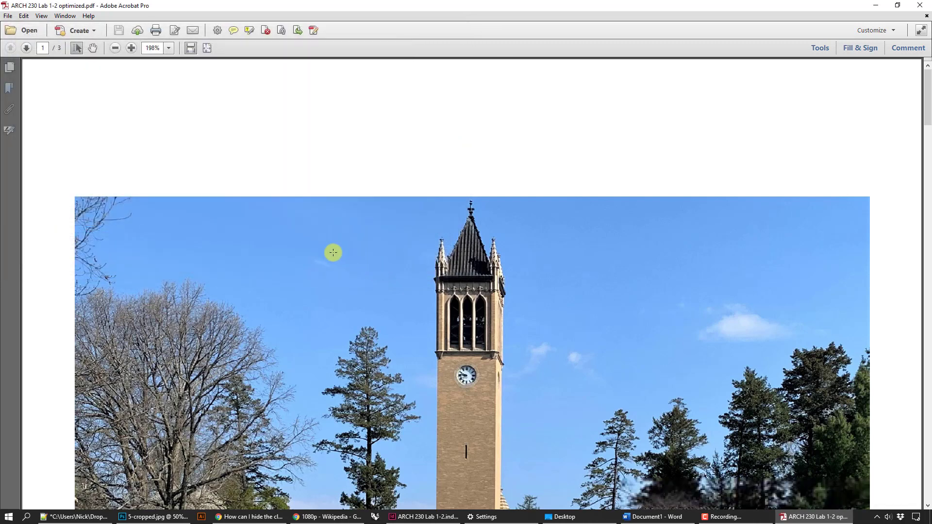
# - View the optimized PDF's first page in full and close the document
pyautogui.scroll(-1, 262, 160)
pyautogui.click(208, 47)
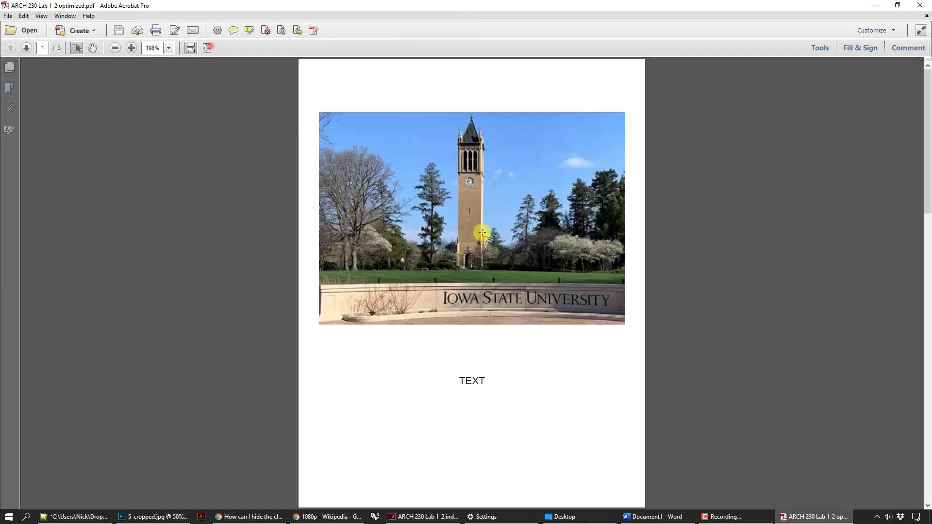
pyautogui.click(920, 5)
# - Sort the Desktop folder by type and compare the file sizes of the original, reduced and optimized ARCH 230 Lab 1-2 PDFs
pyautogui.click(479, 272)
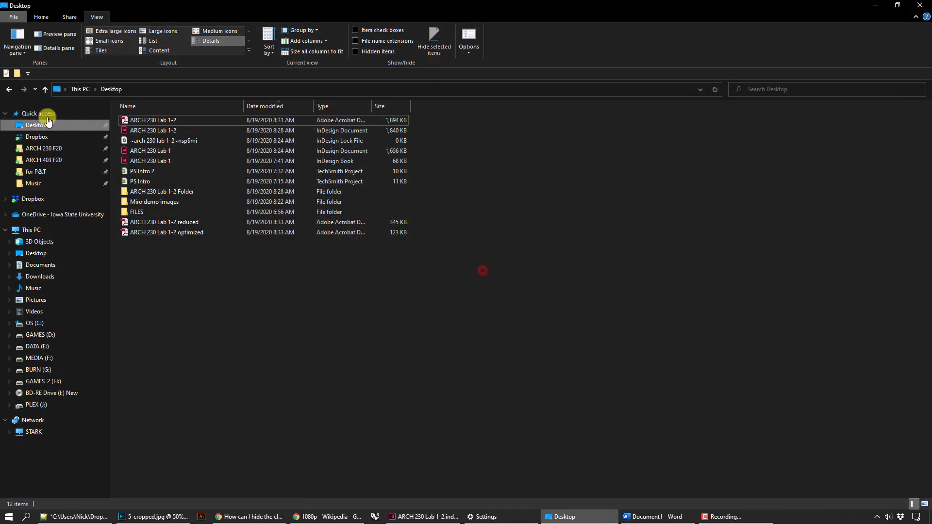
pyautogui.click(342, 107)
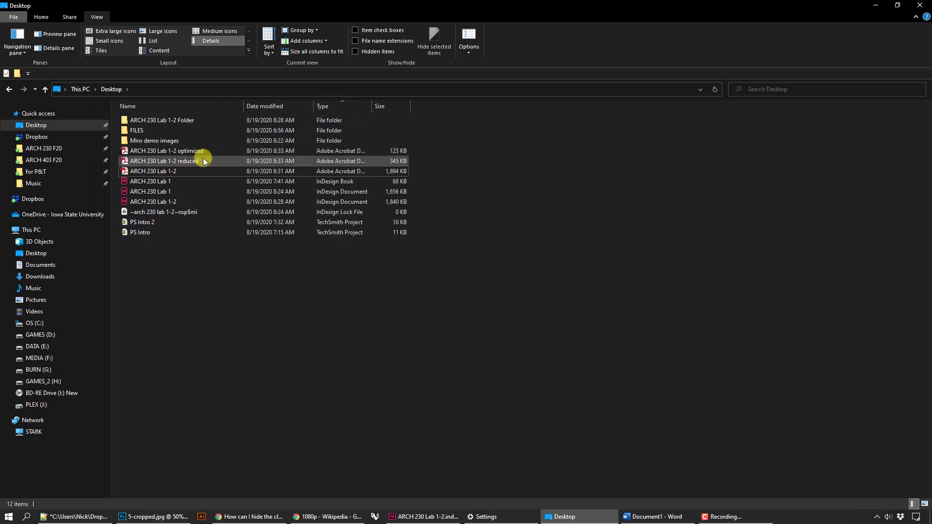
pyautogui.click(194, 171)
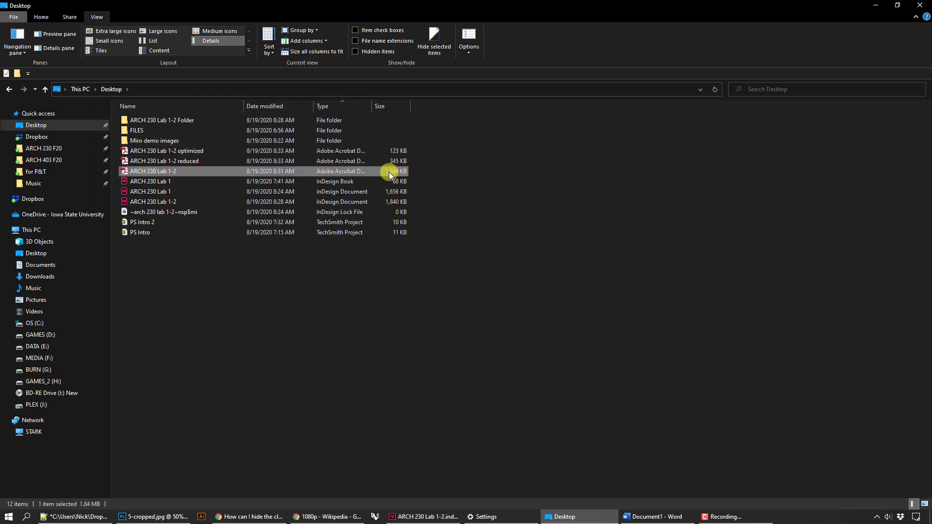
pyautogui.click(197, 161)
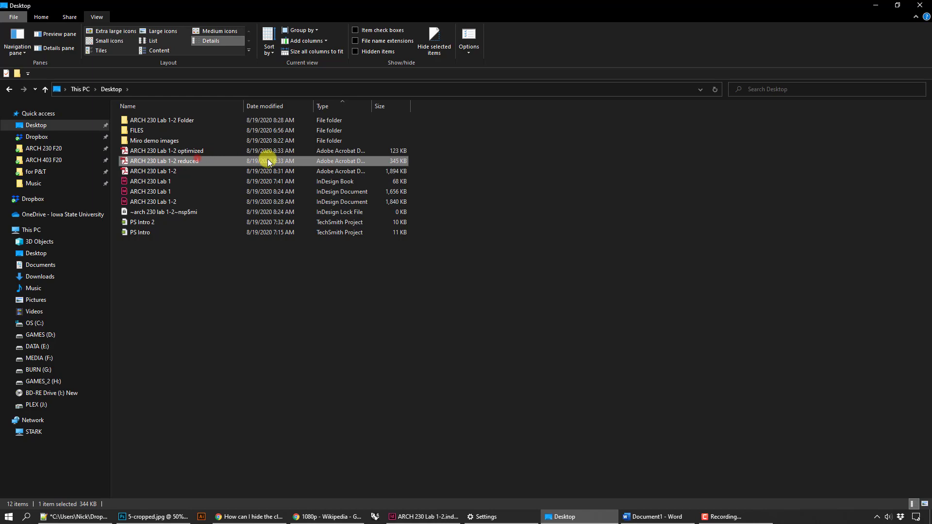
pyautogui.click(400, 151)
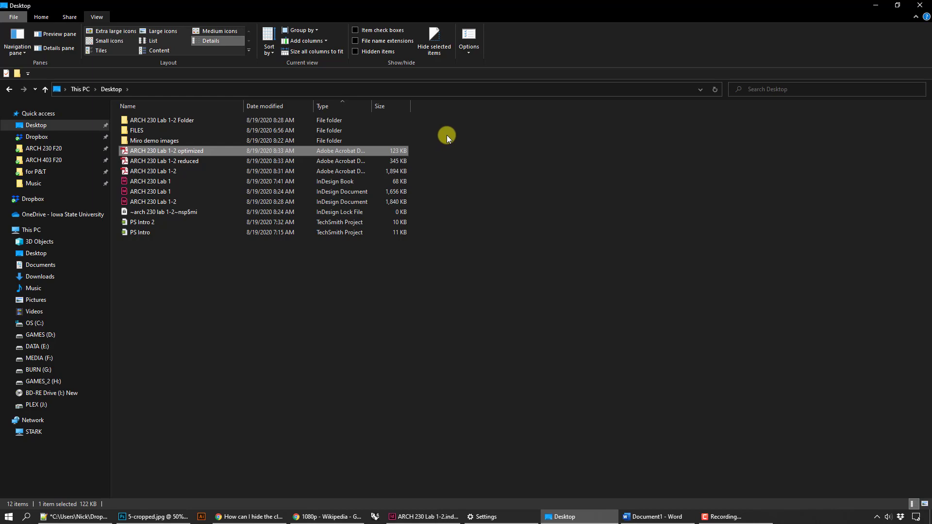
# - Open the original ARCH 230 Lab 1-2 PDF from the Desktop folder and place its window on one half of the screen
pyautogui.click(188, 171)
pyautogui.doubleClick(189, 171)
pyautogui.moveTo(294, 2); pyautogui.dragTo(1, 143)
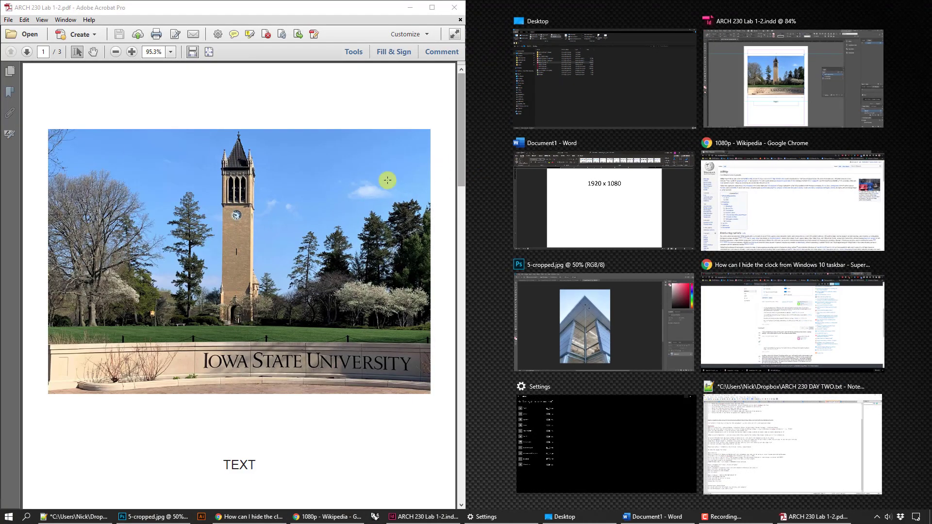
pyautogui.click(333, 176)
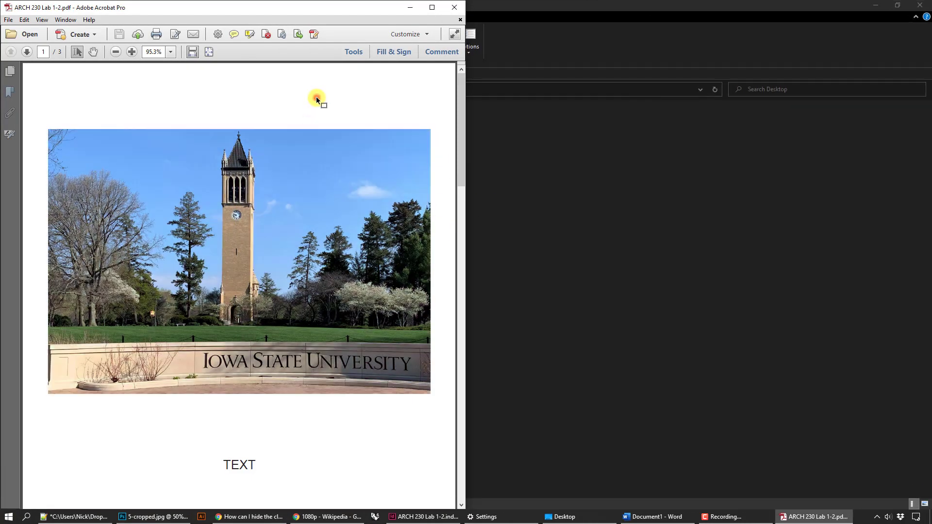
pyautogui.moveTo(136, 7); pyautogui.dragTo(1, 73)
pyautogui.click(203, 9)
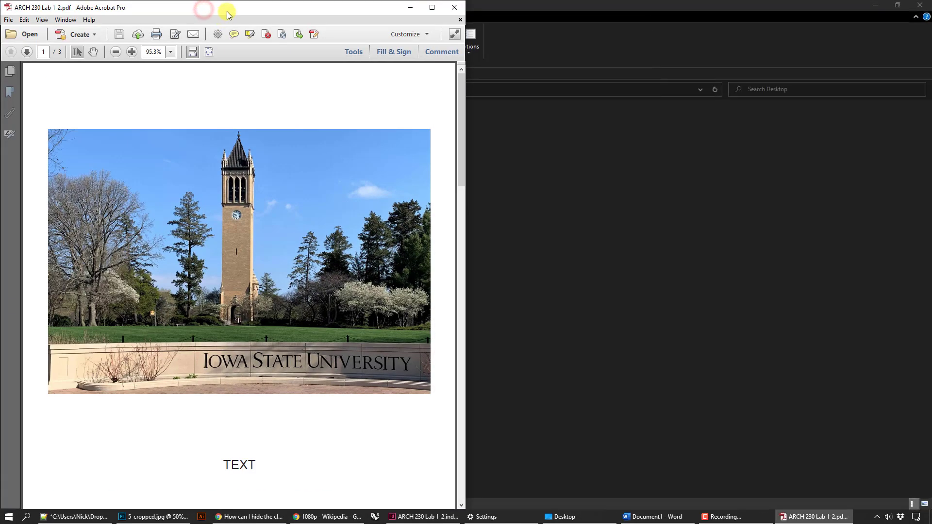
pyautogui.moveTo(228, 12); pyautogui.dragTo(260, 12)
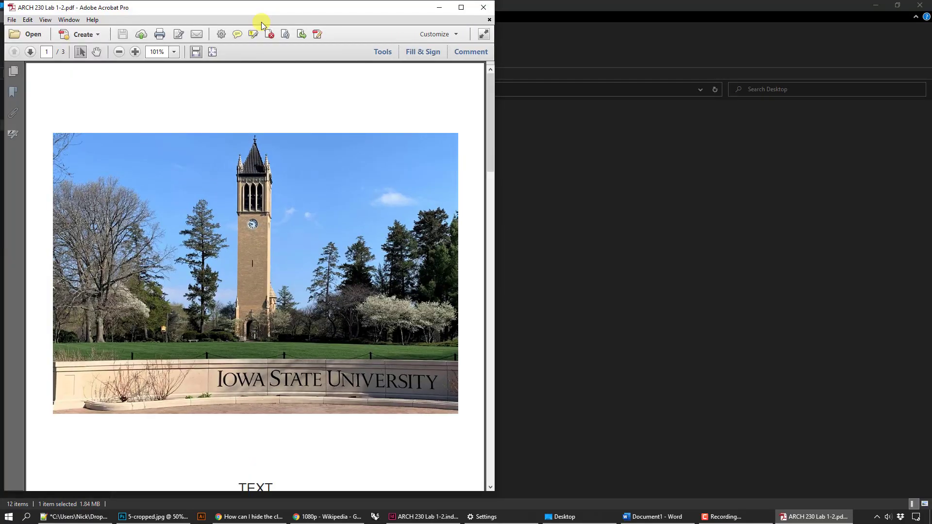
# - Open ARCH 230 Lab 1-2 reduced.pdf and arrange its window side by side with the original PDF
pyautogui.click(632, 153)
pyautogui.click(177, 161)
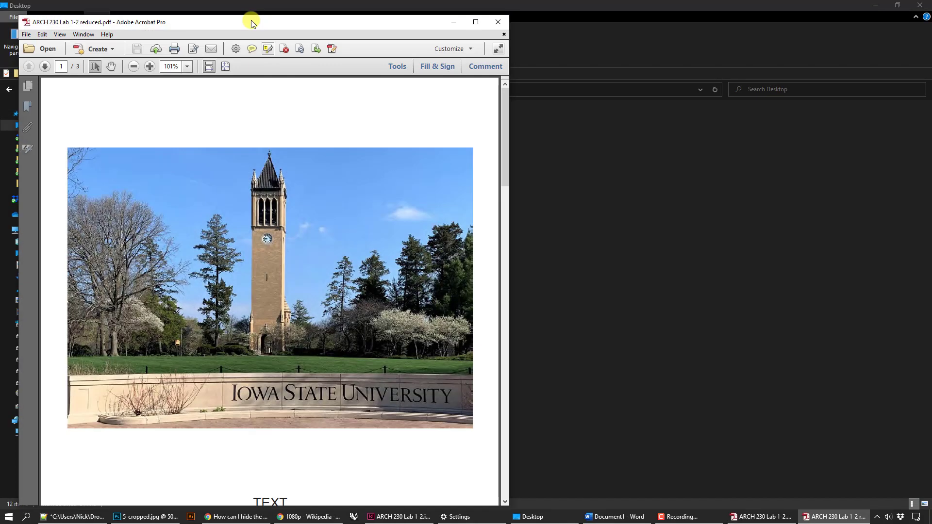
pyautogui.moveTo(251, 21); pyautogui.dragTo(332, 46)
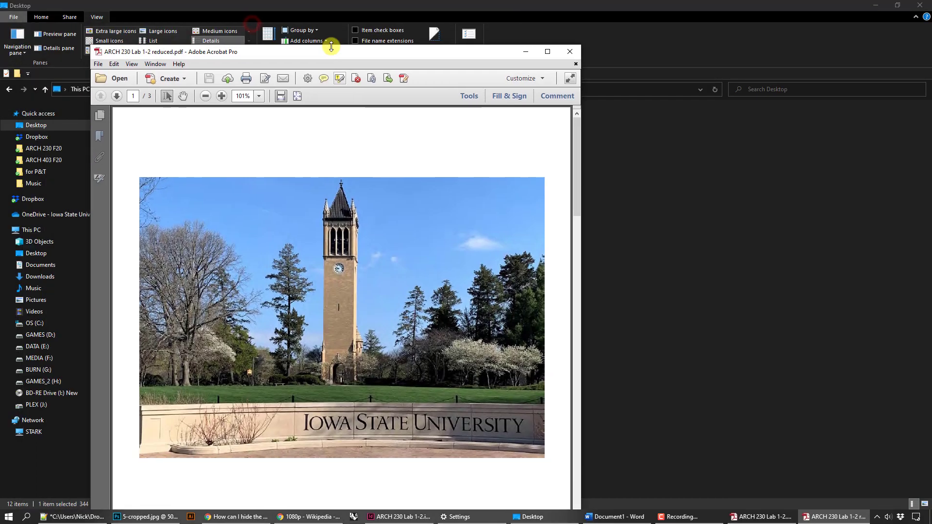
pyautogui.press('super+Right')
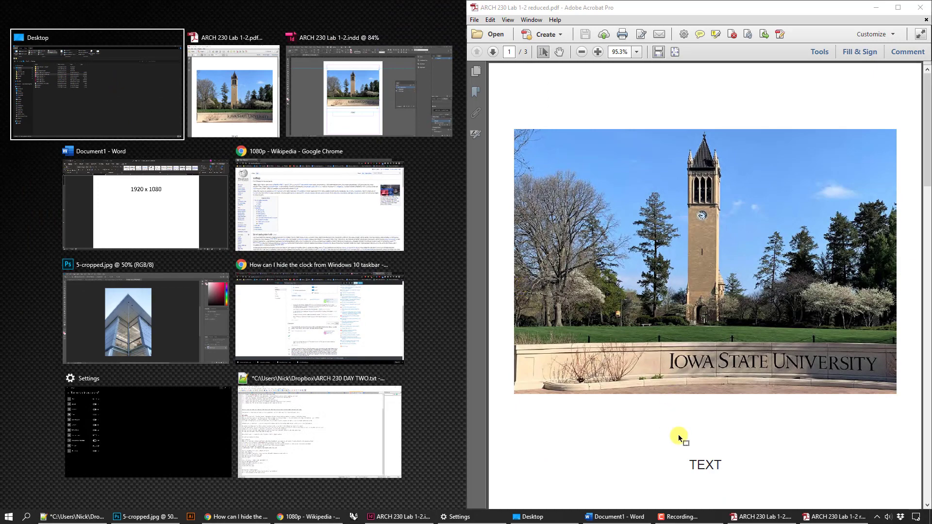
pyautogui.click(756, 520)
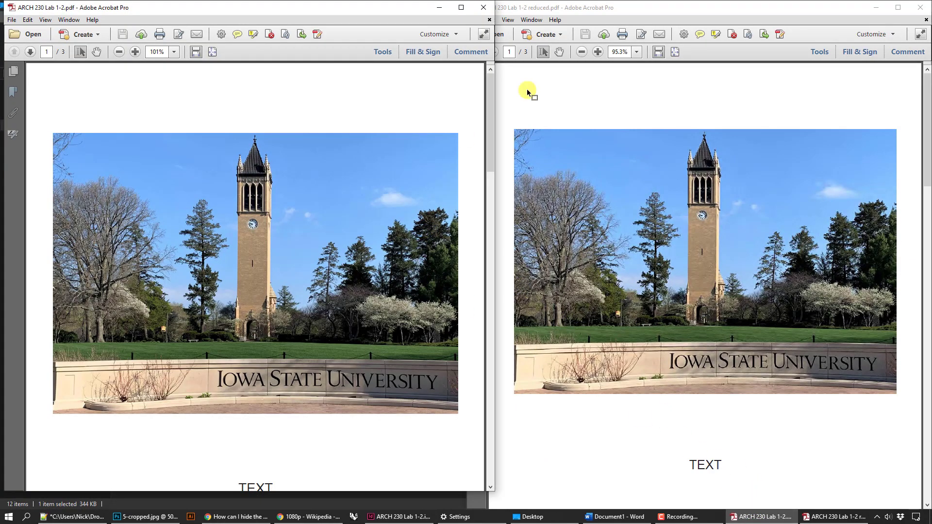
# - Fit both PDFs to the window width and compare the image quality on their first two pages
pyautogui.click(675, 52)
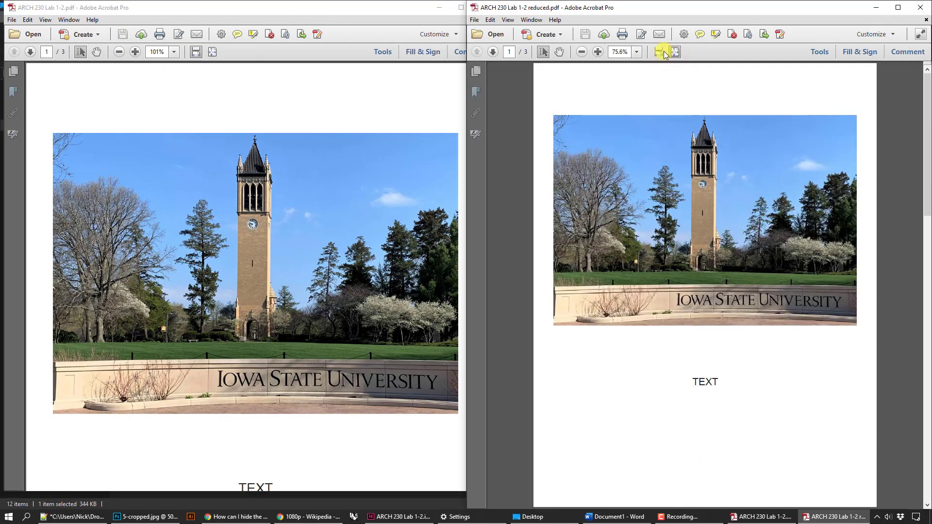
pyautogui.click(660, 52)
pyautogui.click(195, 52)
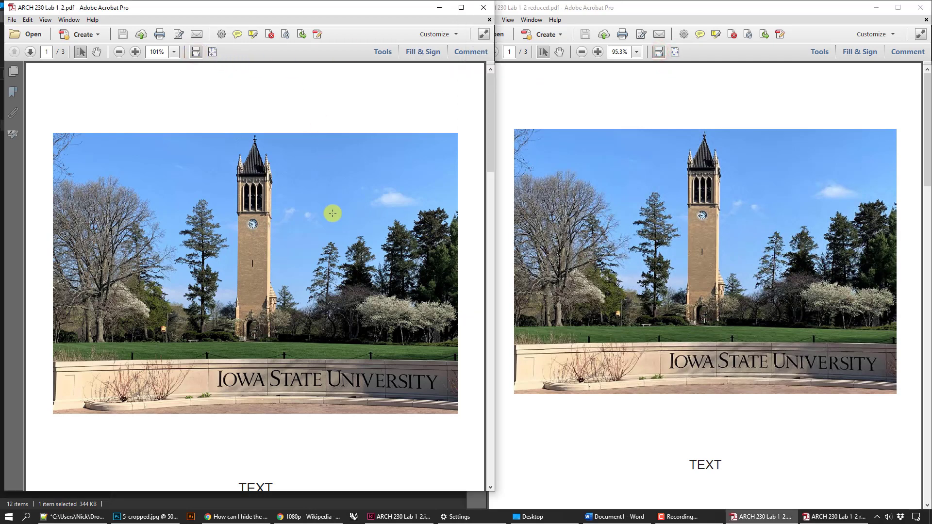
pyautogui.scroll(-2, 357, 252)
pyautogui.scroll(-10, 723, 272)
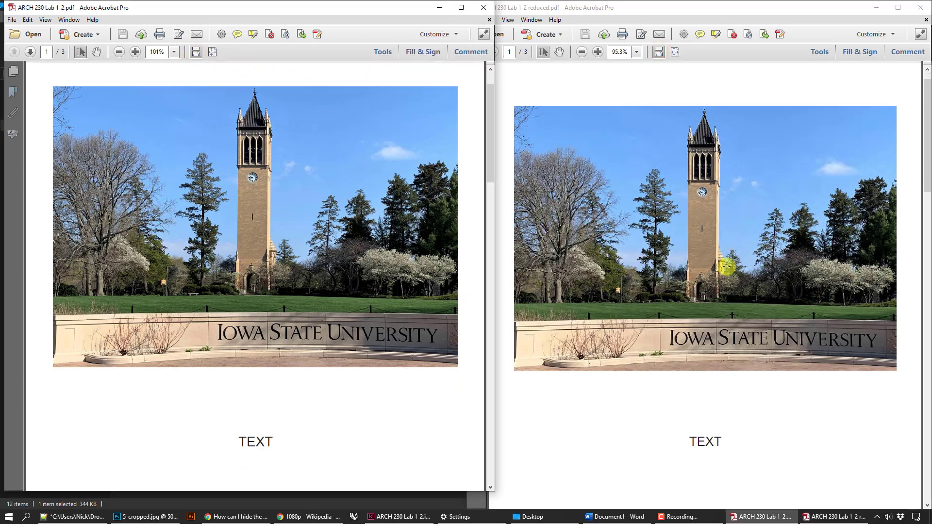
pyautogui.scroll(-4, 725, 275)
pyautogui.scroll(-15, 318, 278)
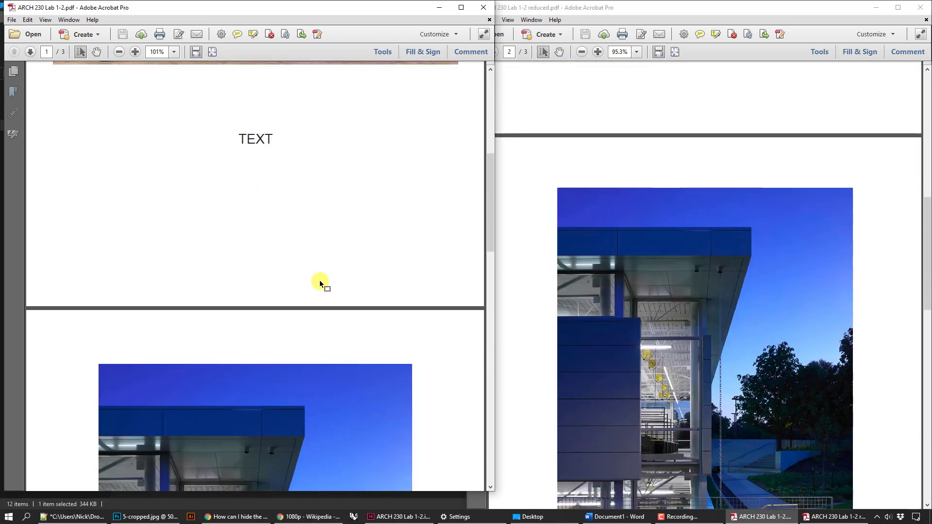
pyautogui.scroll(1, 680, 301)
pyautogui.scroll(-8, 678, 301)
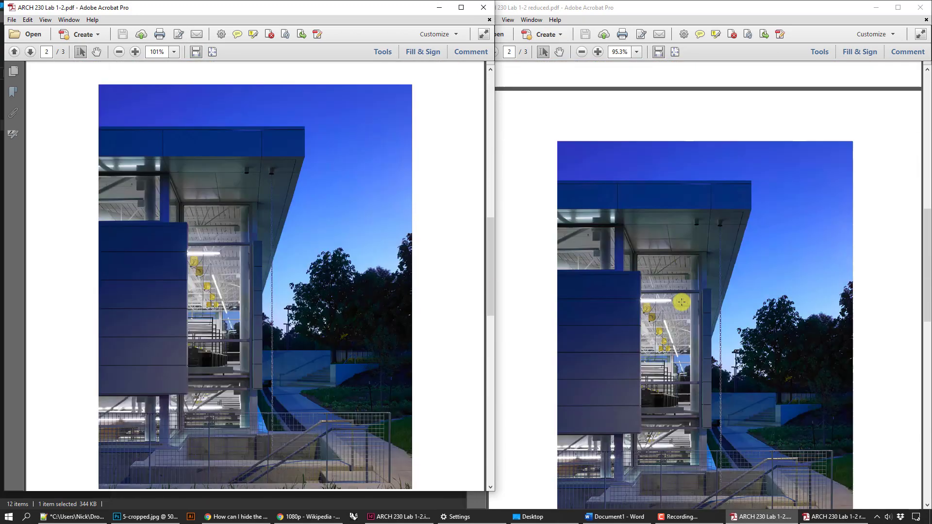
# - Set the original and reduced PDFs to 100% zoom and compare the building photo on page 2
pyautogui.click(626, 55)
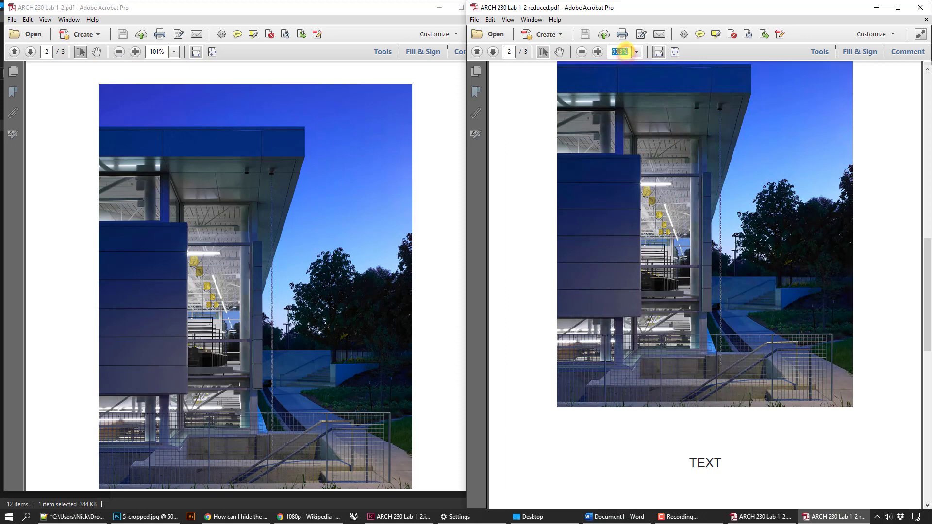
pyautogui.write('100')
pyautogui.press('Return')
pyautogui.click(161, 51)
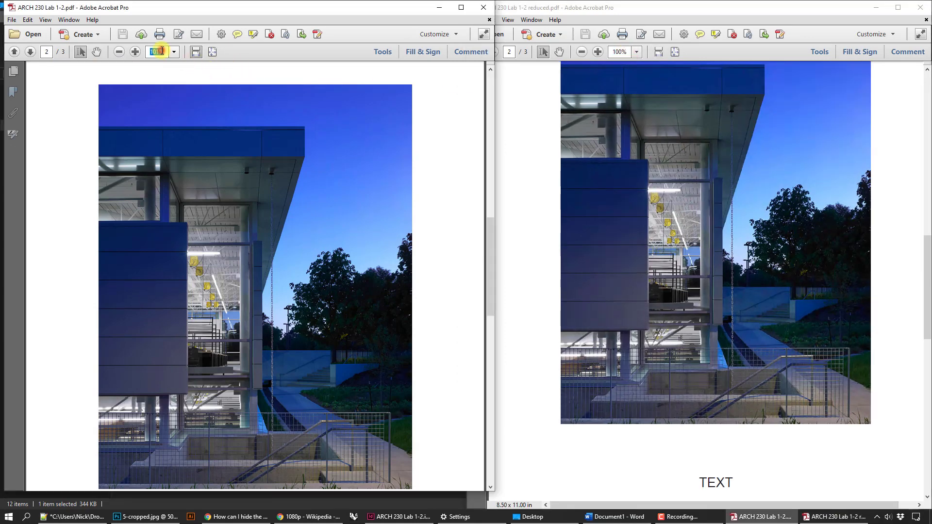
pyautogui.press('Return')
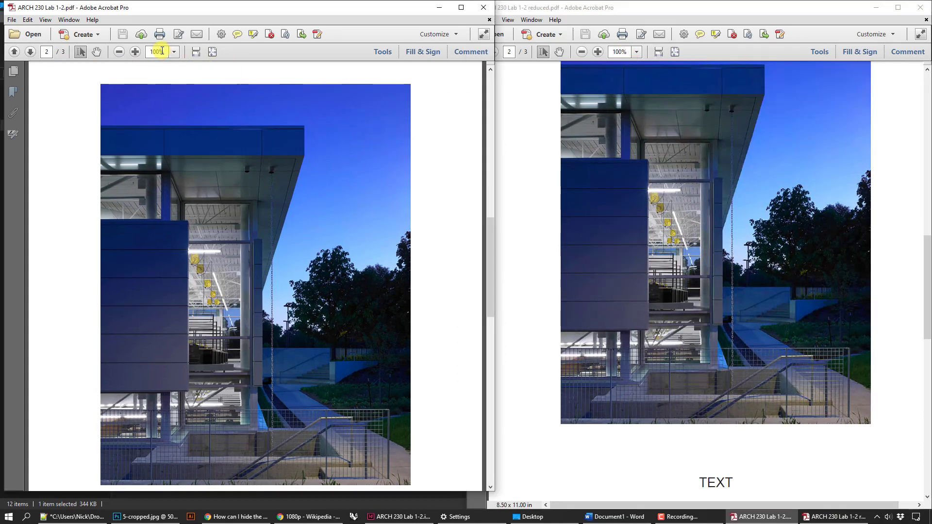
pyautogui.scroll(-1, 589, 233)
pyautogui.scroll(4, 320, 270)
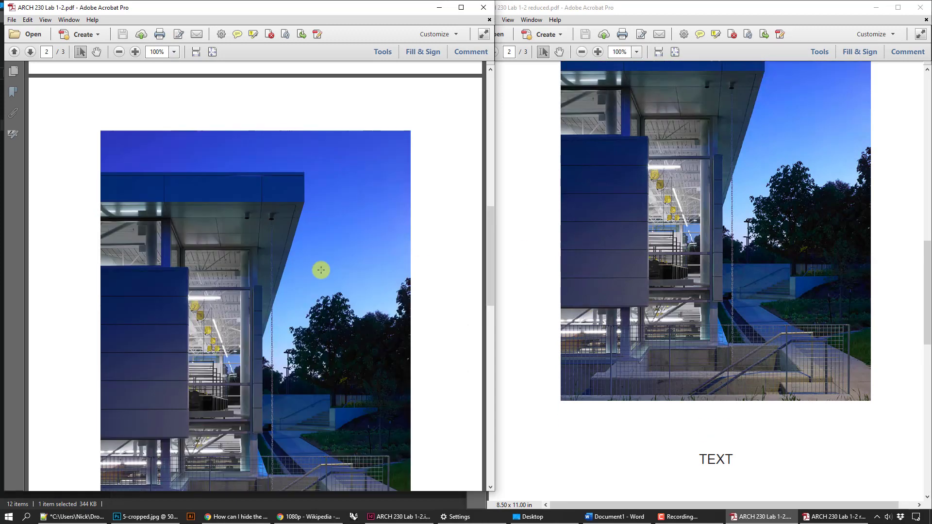
pyautogui.scroll(-9, 321, 270)
pyautogui.scroll(1, 321, 270)
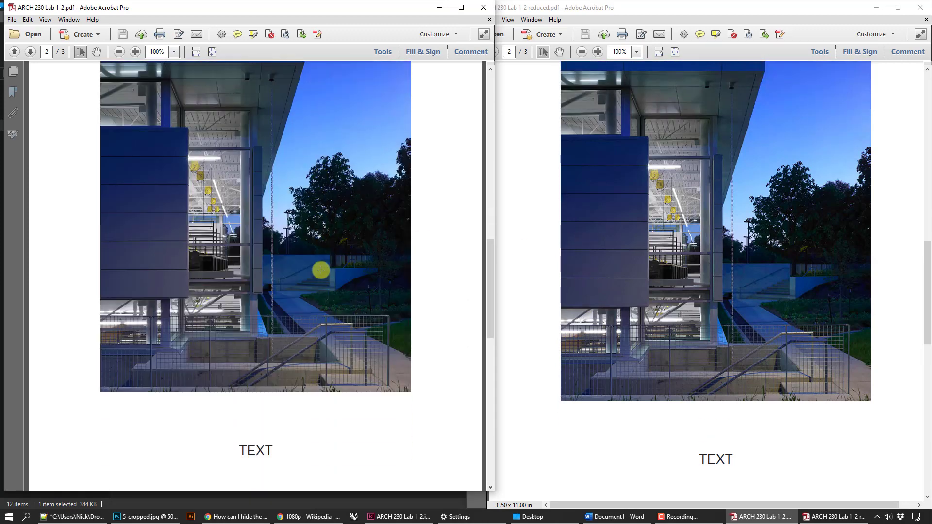
pyautogui.scroll(1, 320, 270)
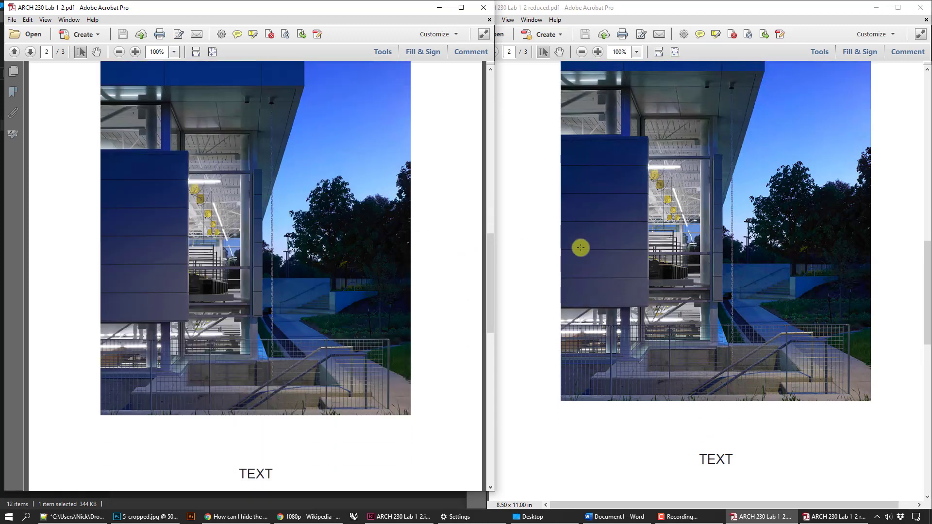
# - Compare the page 3 photo in both PDFs and return both documents to the campanile photo on page 1
pyautogui.scroll(-20, 586, 266)
pyautogui.scroll(-19, 302, 316)
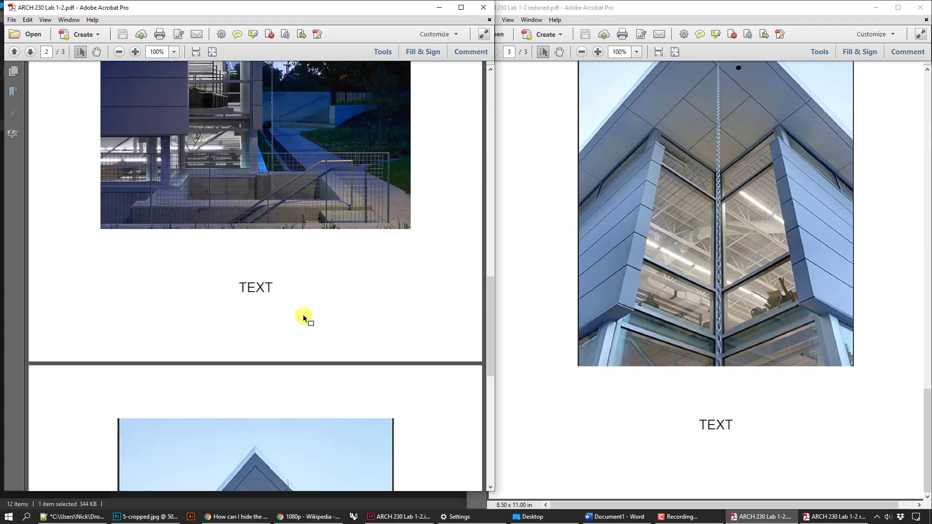
pyautogui.scroll(20, 659, 347)
pyautogui.scroll(20, 659, 353)
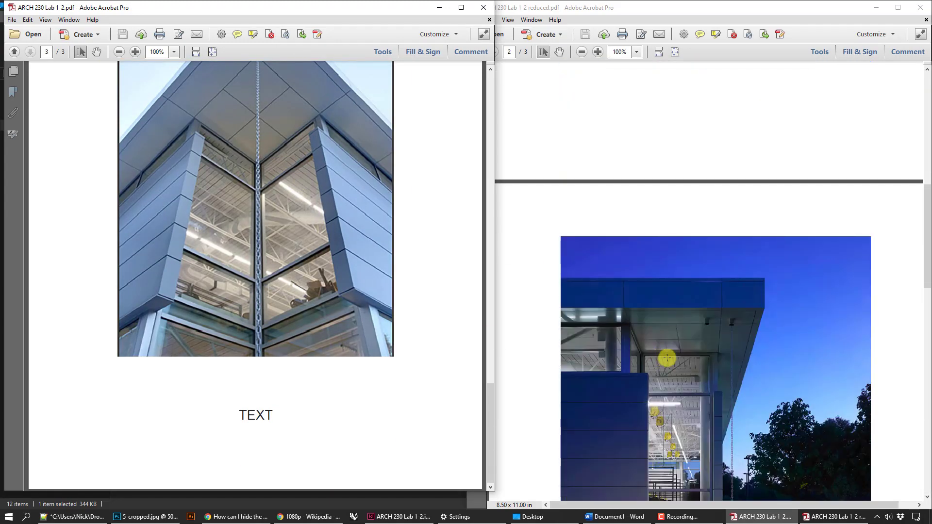
pyautogui.scroll(20, 305, 288)
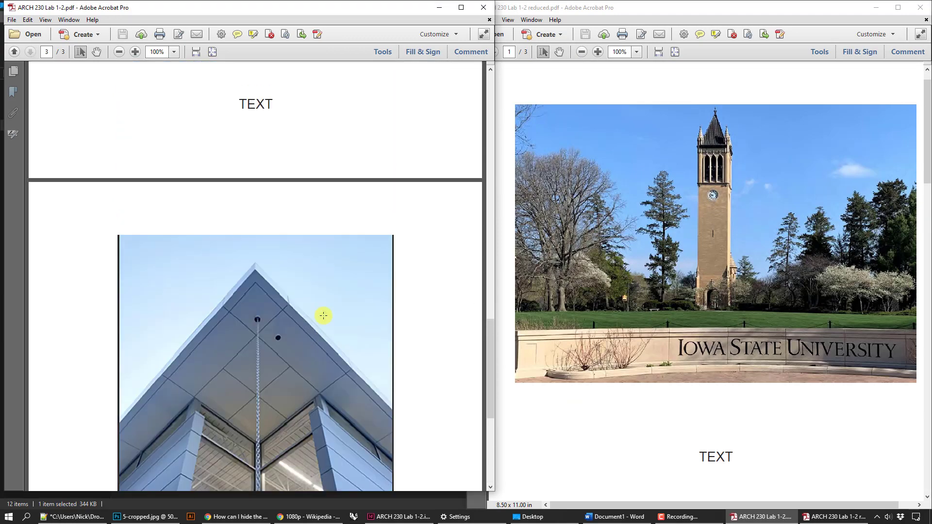
pyautogui.scroll(20, 354, 292)
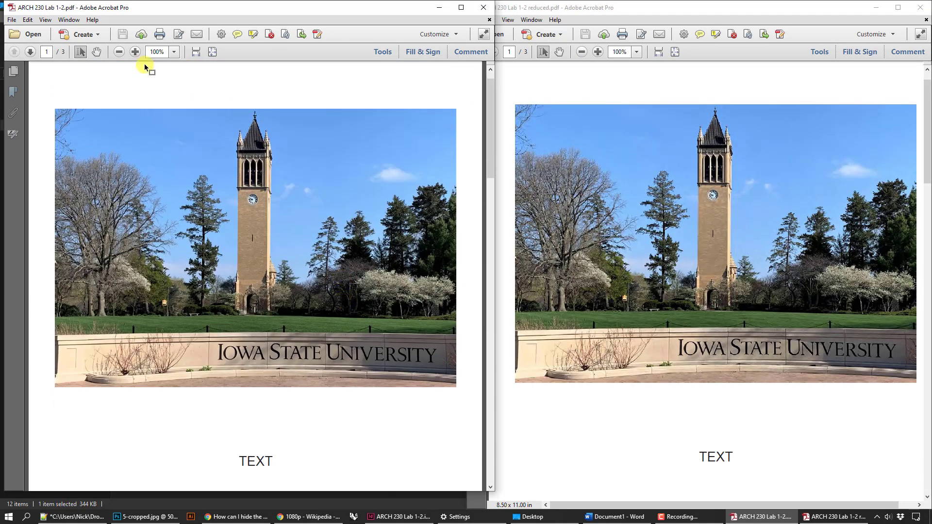
# - Enlarge page 1 of both PDFs to 200% and compare the detail of the clock tower
pyautogui.click(134, 52)
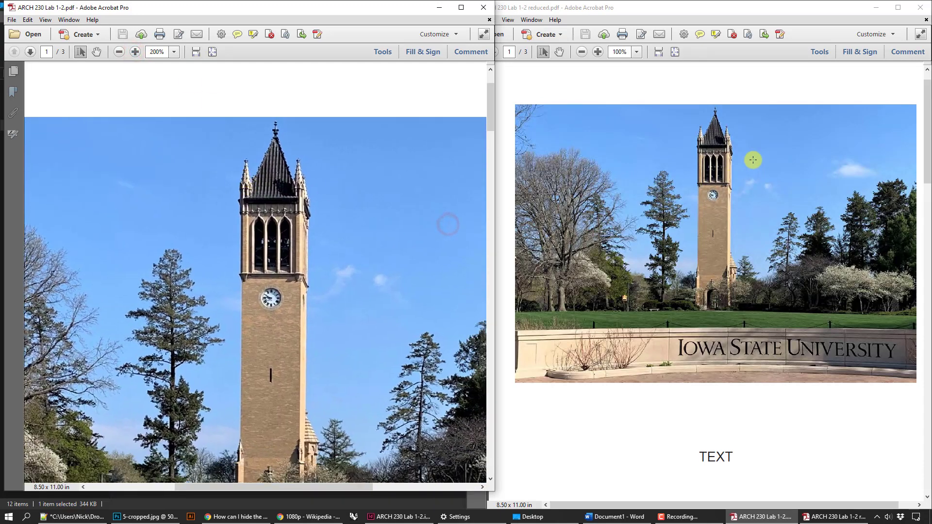
pyautogui.click(736, 188)
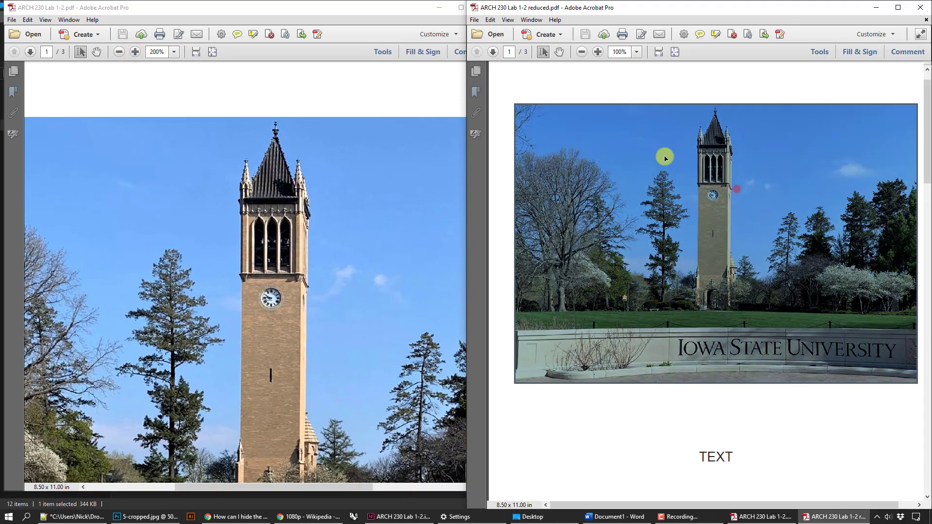
pyautogui.click(597, 52)
pyautogui.click(597, 52)
pyautogui.click(597, 52)
pyautogui.click(597, 52)
pyautogui.click(816, 148)
pyautogui.moveTo(840, 157); pyautogui.dragTo(456, 181)
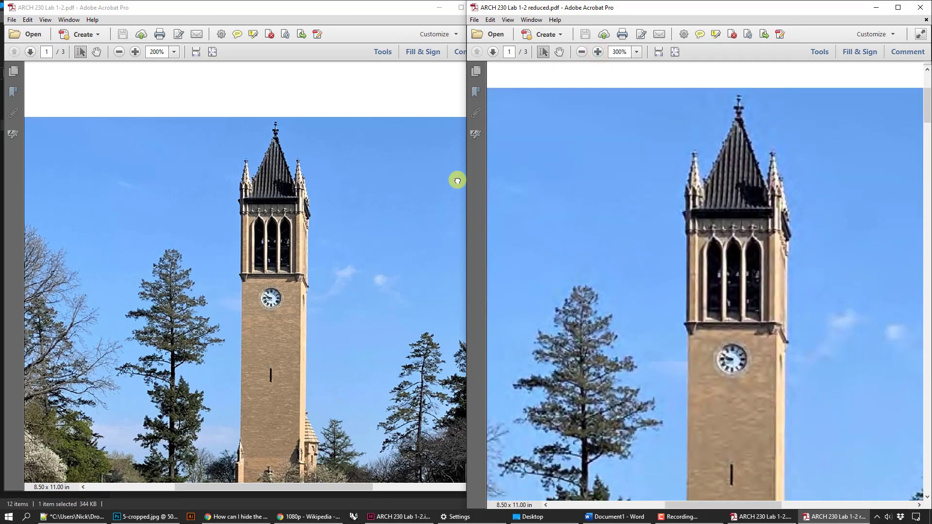
pyautogui.click(582, 52)
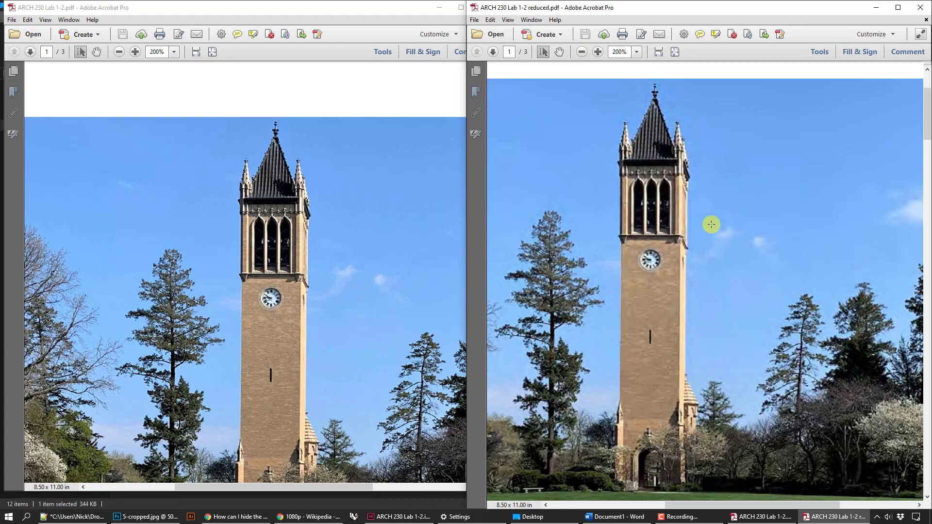
pyautogui.scroll(-2, 711, 224)
pyautogui.scroll(3, 711, 226)
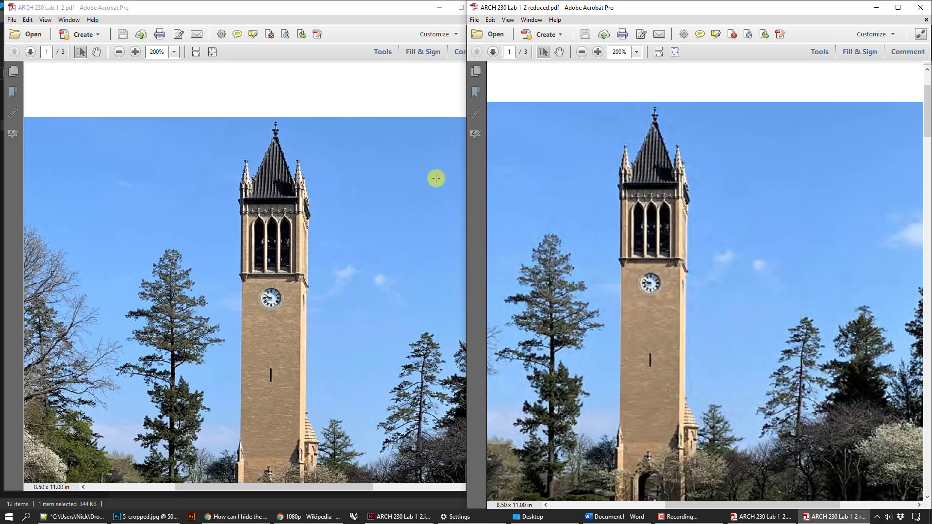
# - Open ARCH 230 Lab 1-2 optimized.pdf from the Desktop folder and arrange it side by side with the original PDF
pyautogui.click(562, 517)
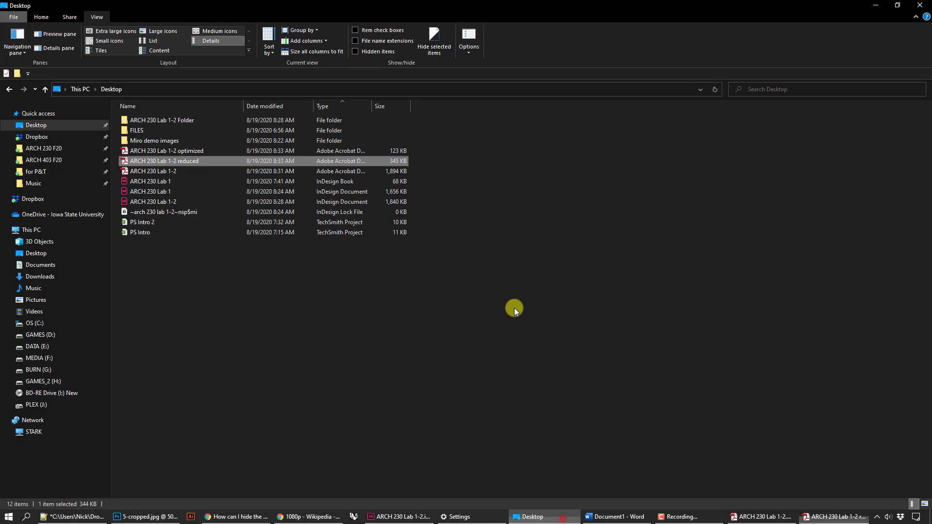
pyautogui.doubleClick(138, 147)
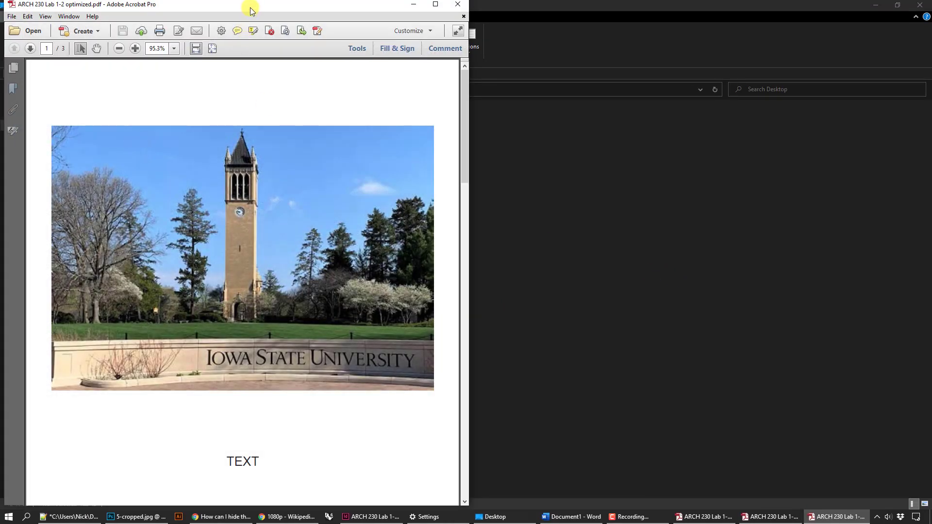
pyautogui.moveTo(251, 6); pyautogui.dragTo(930, 30)
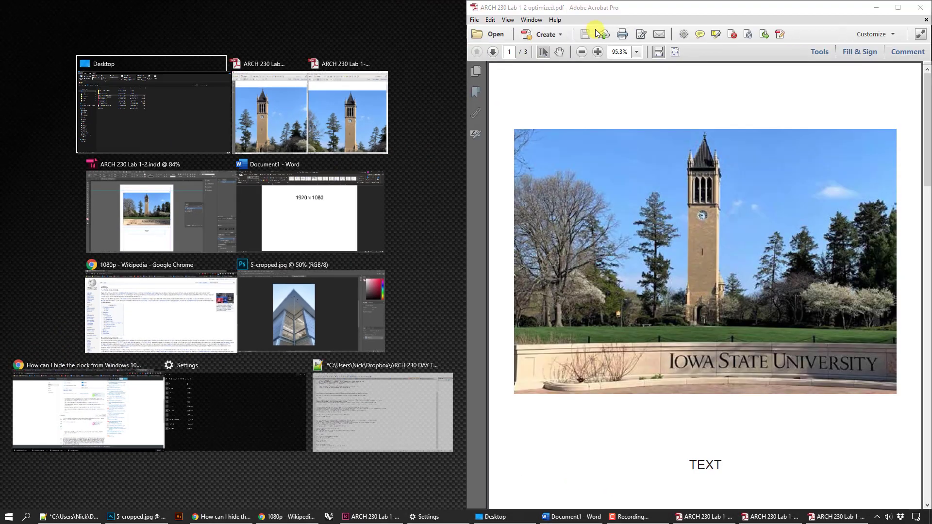
pyautogui.click(260, 112)
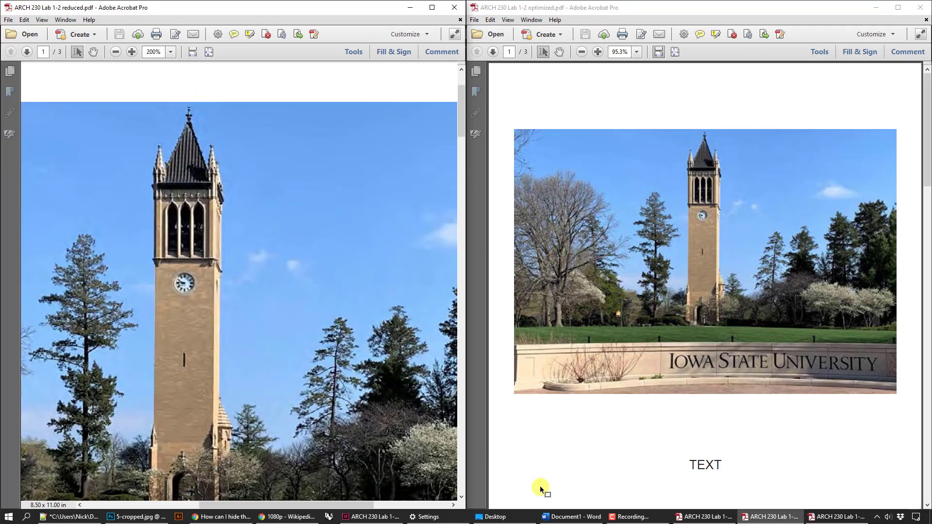
pyautogui.click(494, 517)
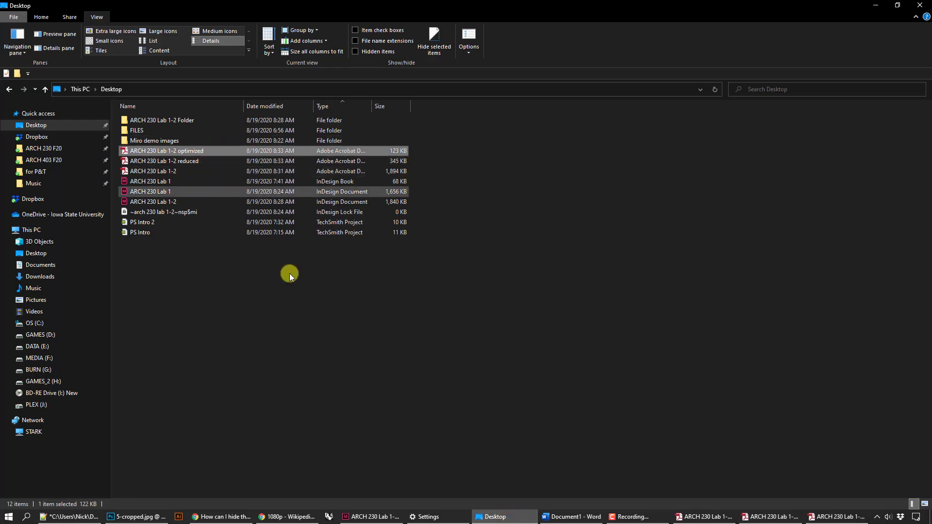
pyautogui.click(831, 518)
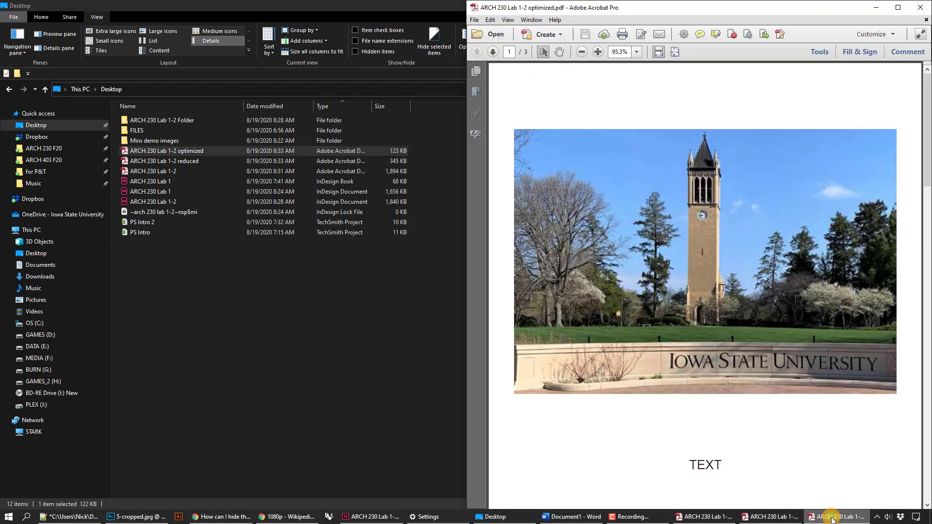
pyautogui.click(776, 517)
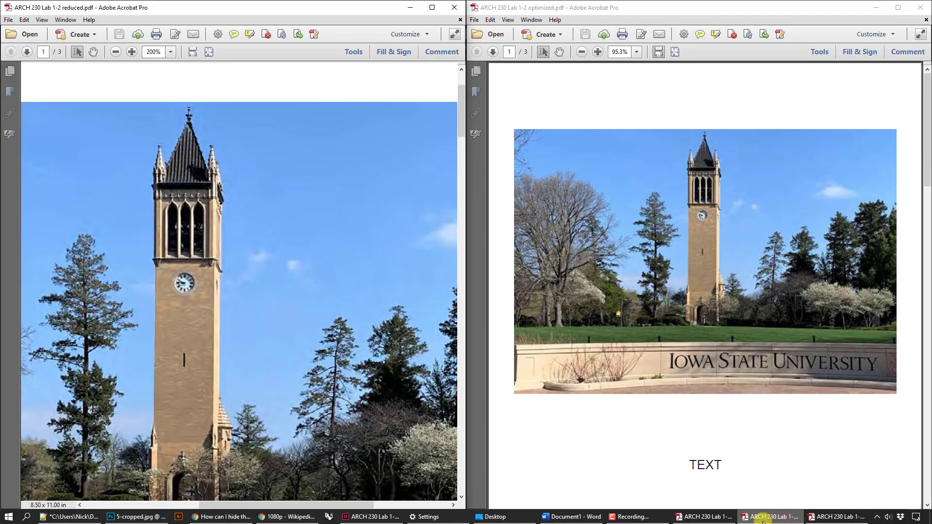
pyautogui.click(704, 517)
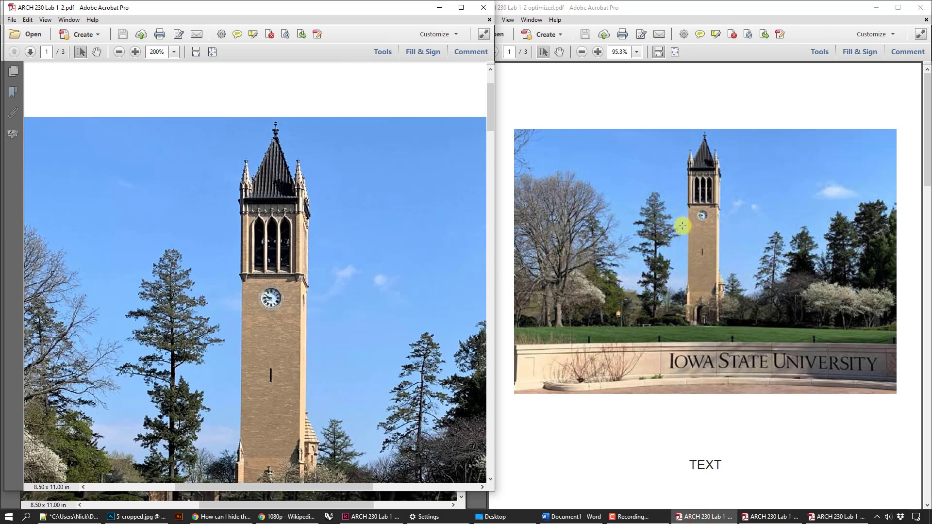
# - Set the optimized and original PDFs to 100% zoom and compare their first-page photos
pyautogui.click(620, 52)
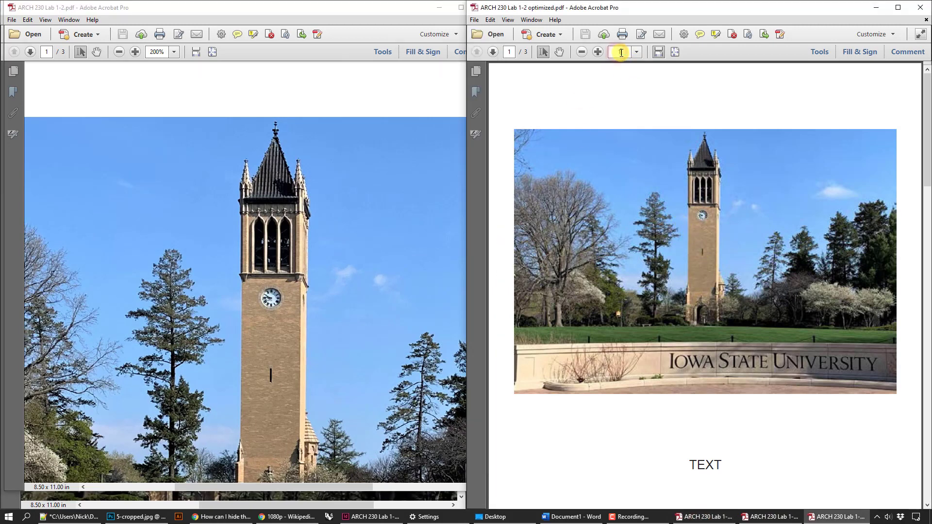
pyautogui.write('100')
pyautogui.press('Return')
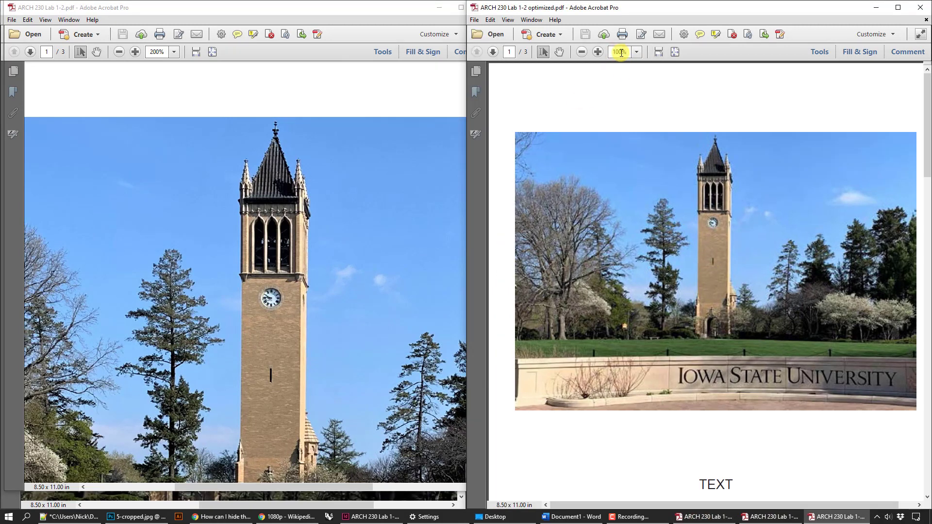
pyautogui.click(174, 52)
pyautogui.click(162, 51)
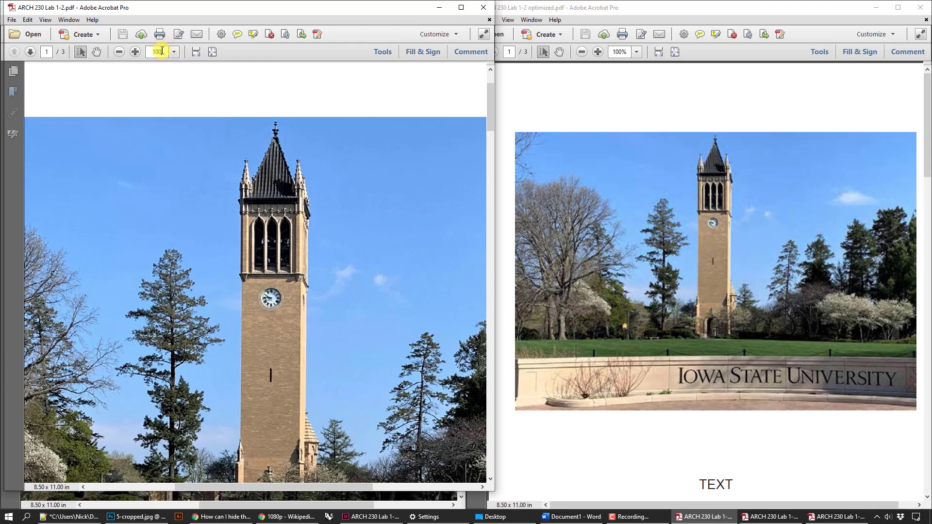
pyautogui.press('Return')
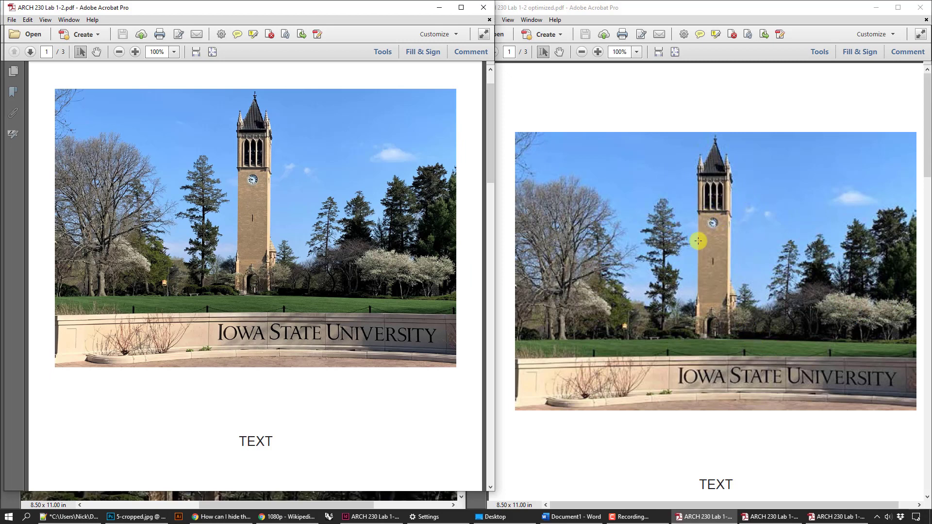
# - Enlarge the optimized and original PDFs to 150%, align the campanile photos and compare their image quality
pyautogui.click(598, 51)
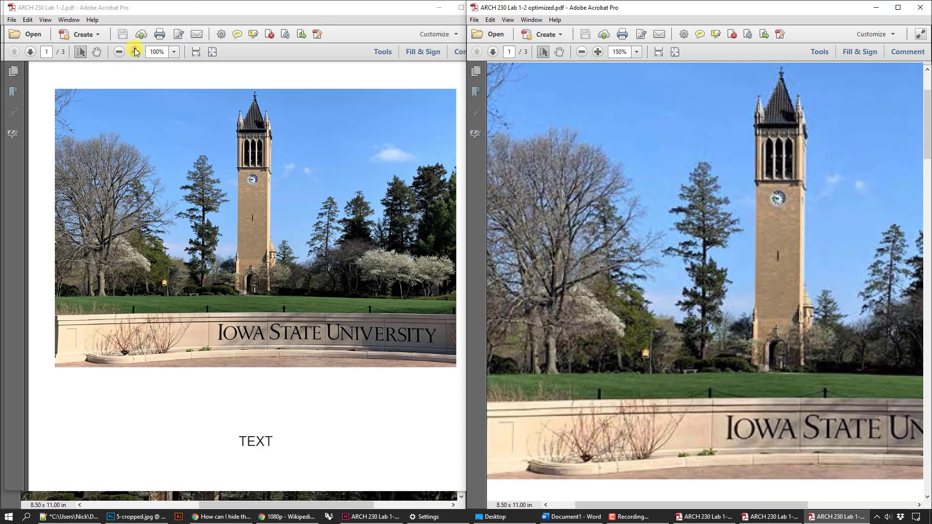
pyautogui.click(135, 52)
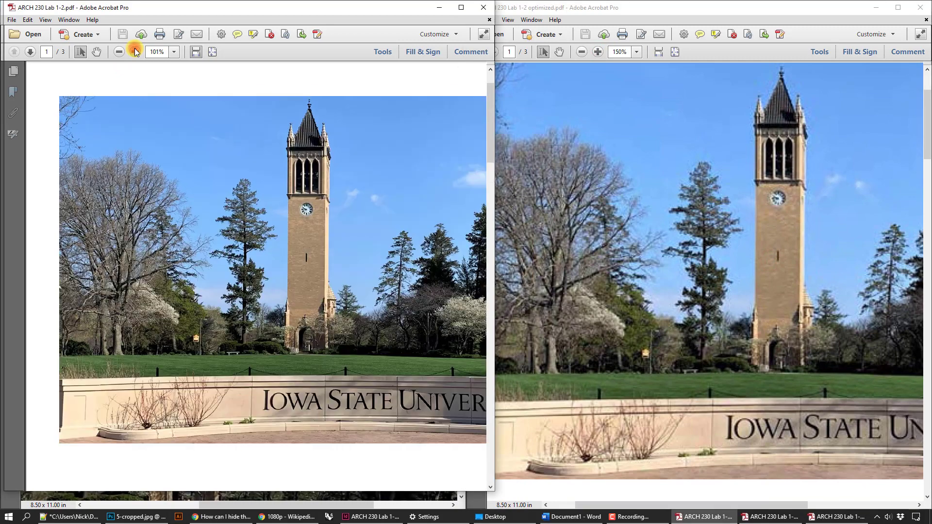
pyautogui.click(135, 52)
pyautogui.moveTo(333, 250); pyautogui.dragTo(316, 205)
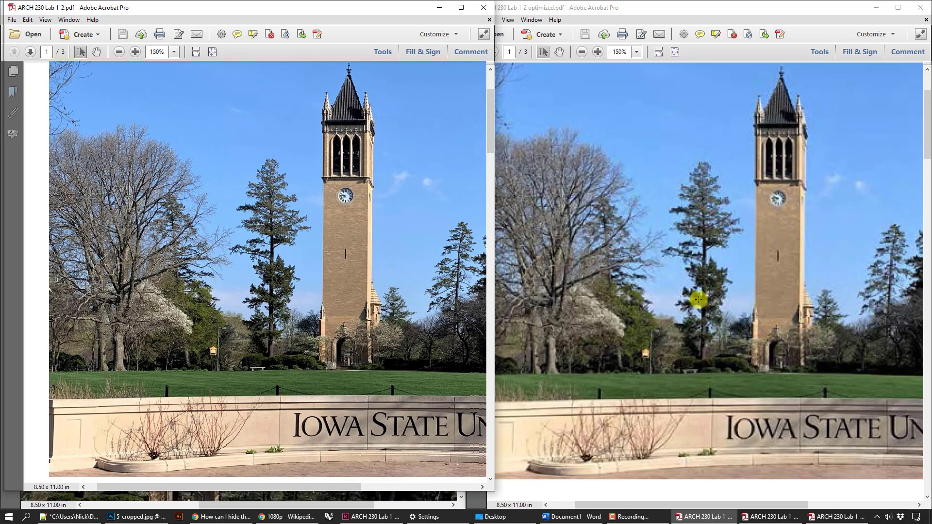
pyautogui.scroll(-3, 680, 293)
pyautogui.scroll(4, 677, 290)
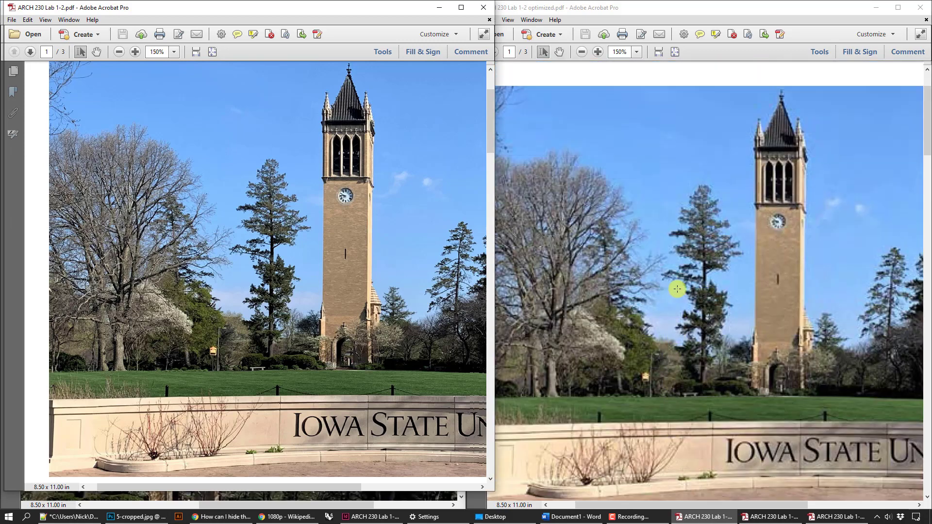
pyautogui.scroll(-1, 680, 290)
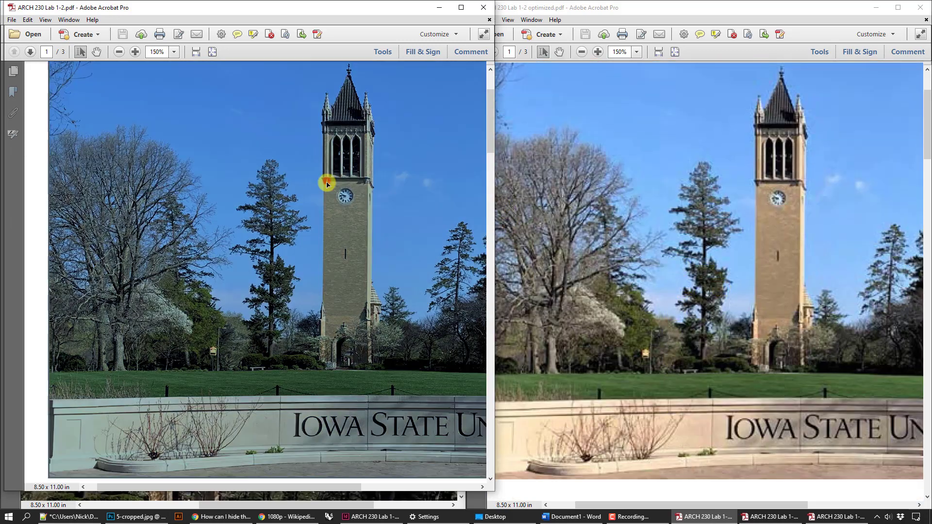
pyautogui.click(680, 218)
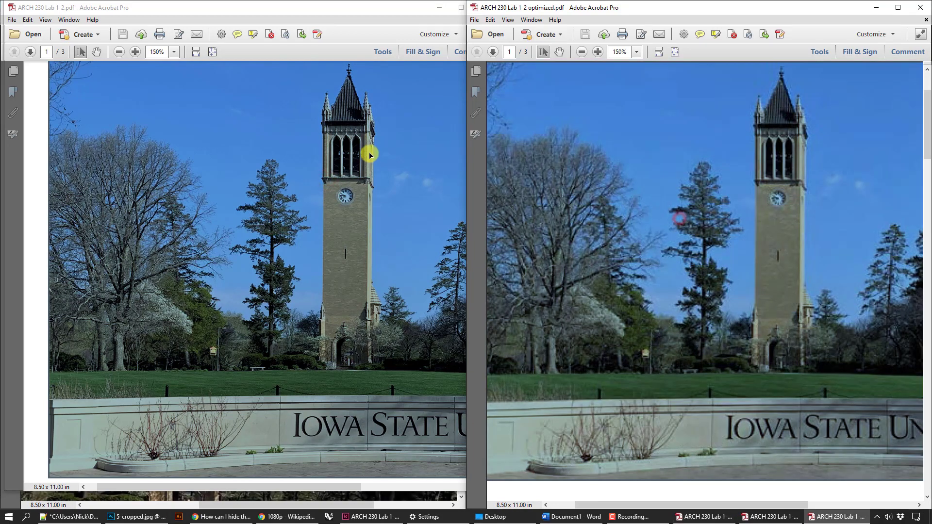
pyautogui.click(36, 116)
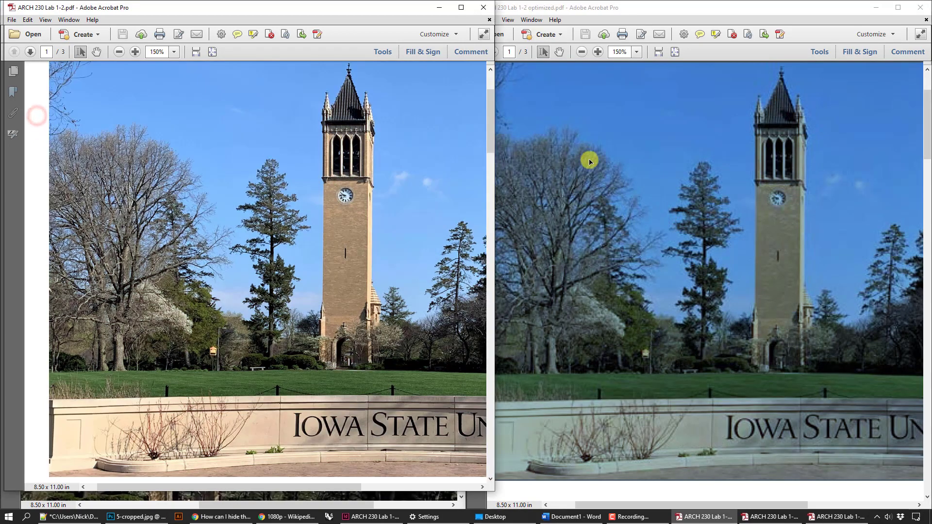
pyautogui.click(627, 76)
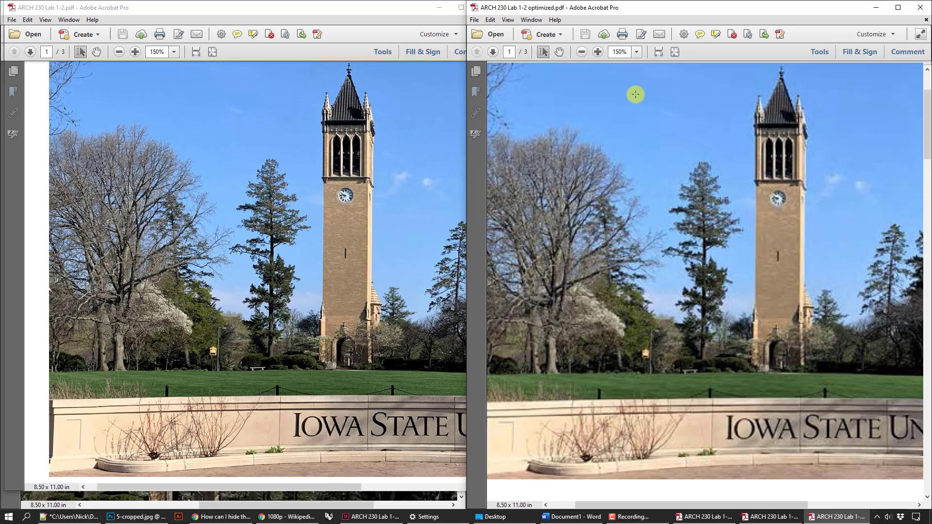
# - Examine page 1 of the optimized PDF, checking the photo and whether the TEXT caption below it can be selected
pyautogui.scroll(-2, 647, 243)
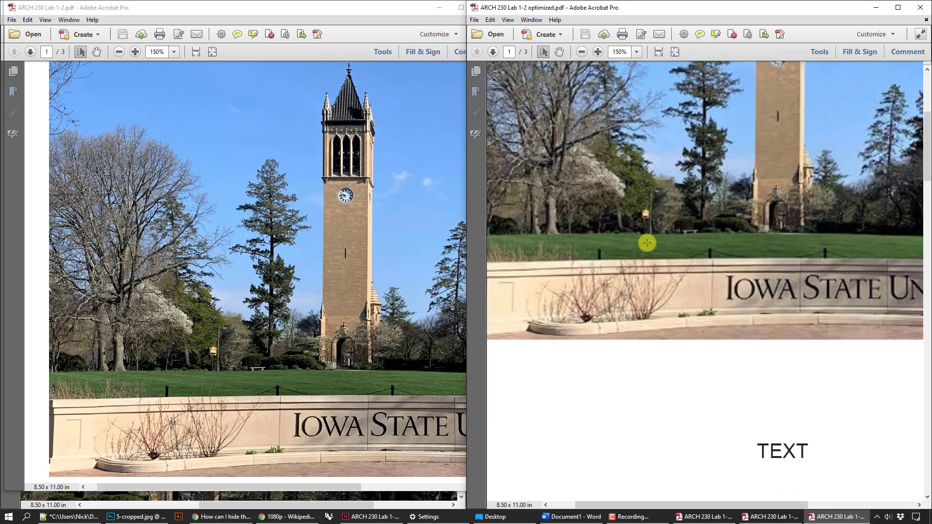
pyautogui.scroll(1, 647, 242)
pyautogui.scroll(-5, 648, 242)
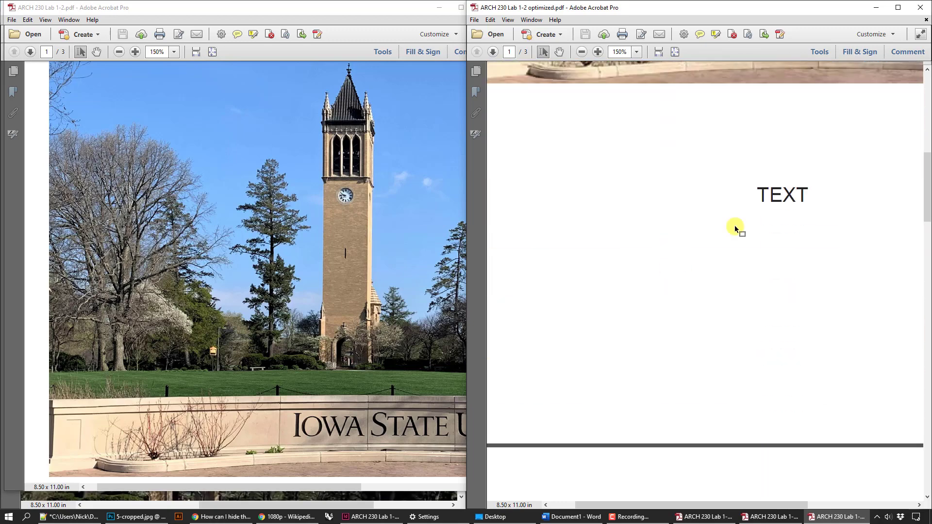
pyautogui.moveTo(810, 194); pyautogui.dragTo(751, 198)
pyautogui.click(816, 202)
pyautogui.moveTo(817, 200); pyautogui.dragTo(737, 204)
pyautogui.click(790, 231)
pyautogui.scroll(3, 773, 233)
pyautogui.scroll(5, 801, 266)
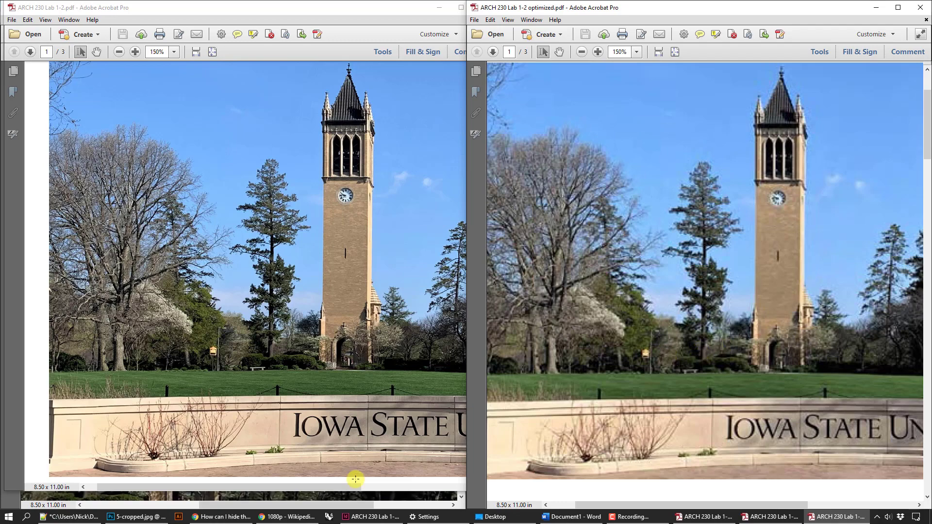
# - Check the reduced PDF's entry in the Desktop folder, then arrange the reduced, optimized and original PDF windows so all three show
pyautogui.click(525, 519)
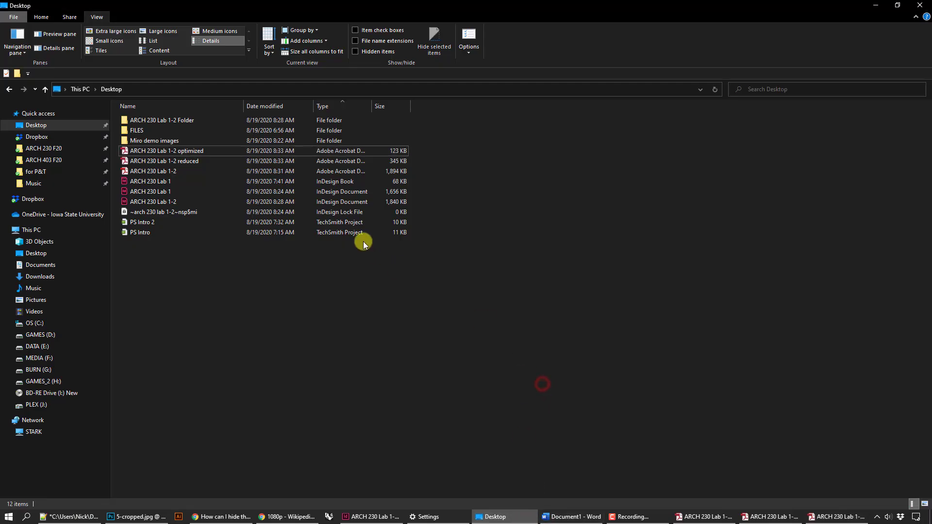
pyautogui.click(199, 164)
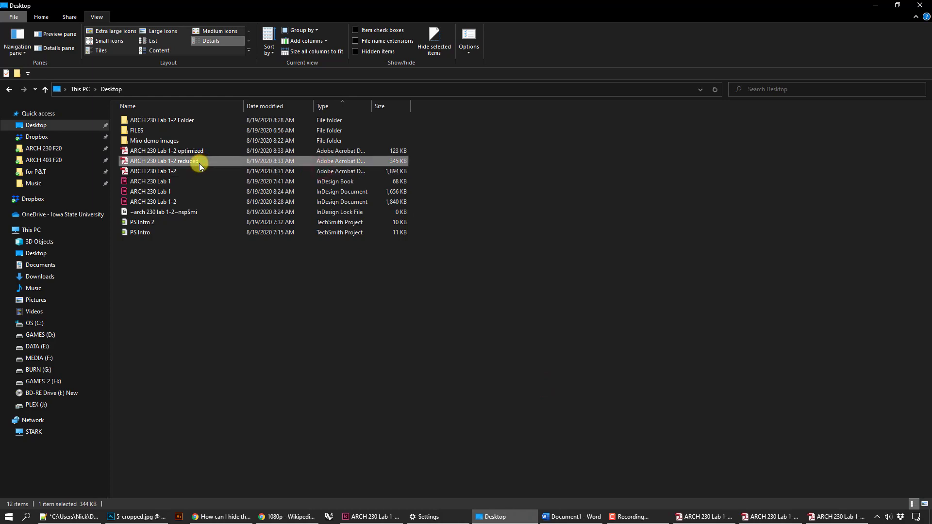
pyautogui.click(782, 518)
pyautogui.click(837, 518)
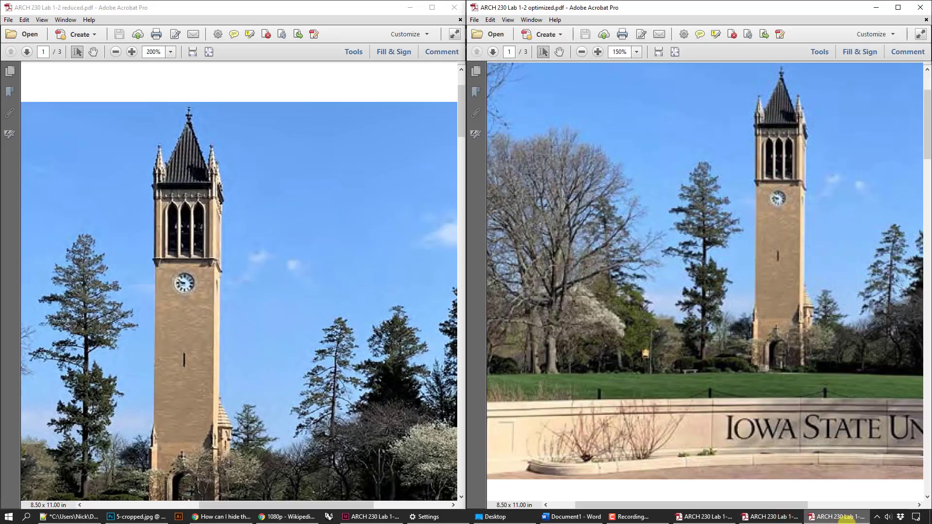
pyautogui.click(706, 518)
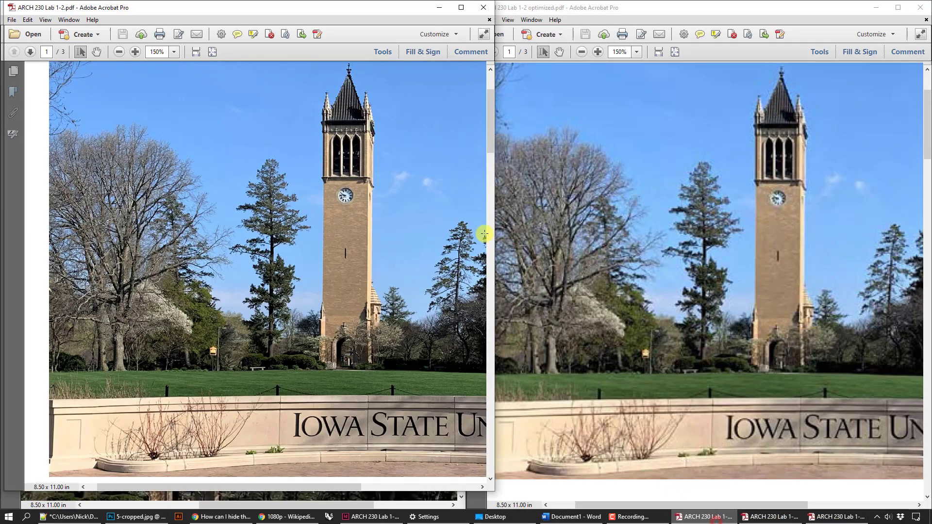
pyautogui.moveTo(284, 7); pyautogui.dragTo(667, 28)
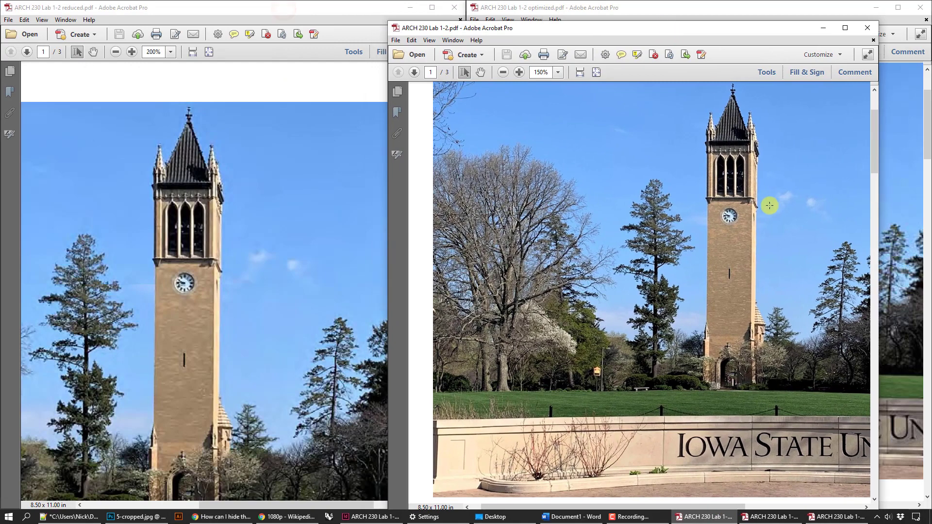
# - Fit the pages of the reduced, original and optimized PDFs to their window widths to compare the first-page photos
pyautogui.click(191, 52)
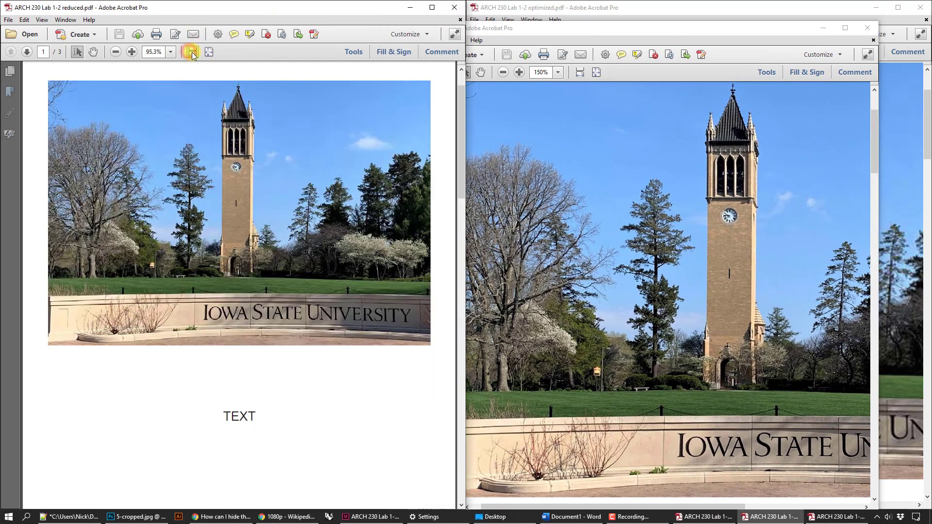
pyautogui.click(580, 72)
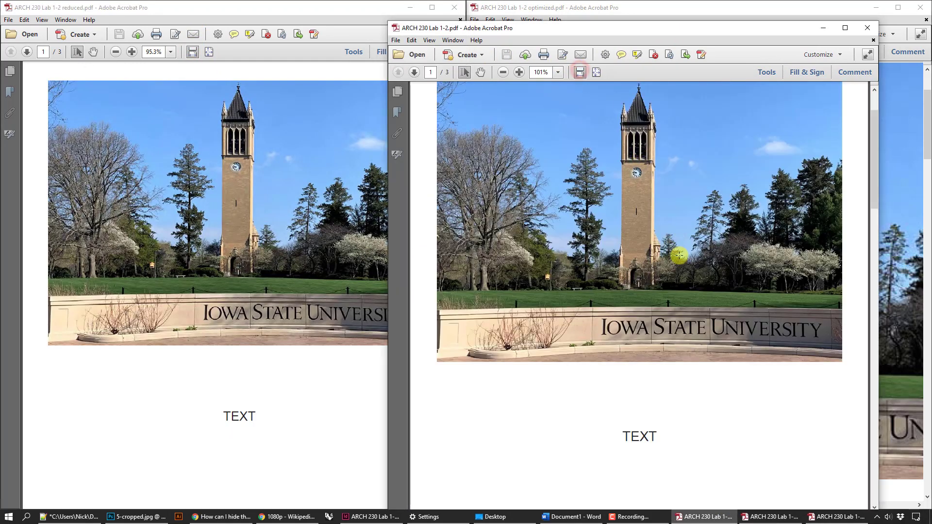
pyautogui.click(897, 164)
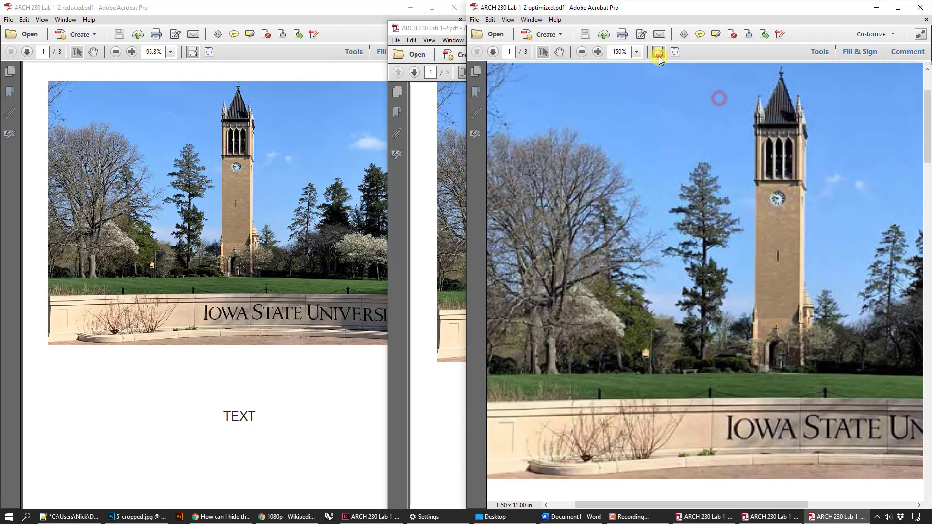
pyautogui.click(658, 53)
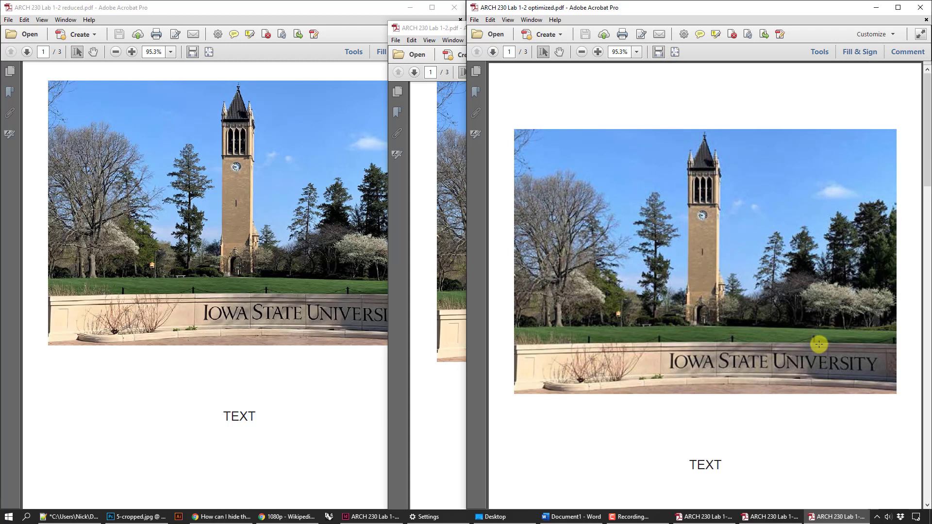
# - Look through the photos and text on pages 2 and 3 of the optimized PDF
pyautogui.scroll(-10, 749, 327)
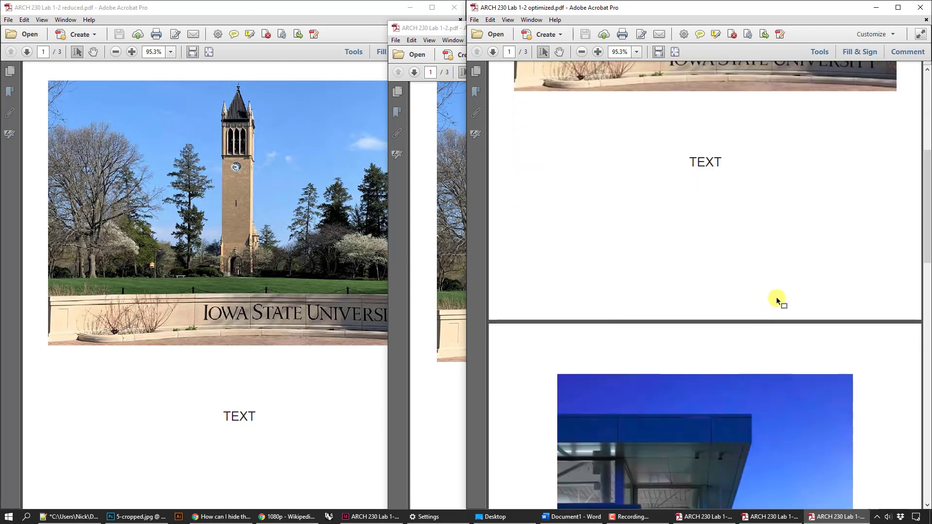
pyautogui.scroll(-10, 781, 304)
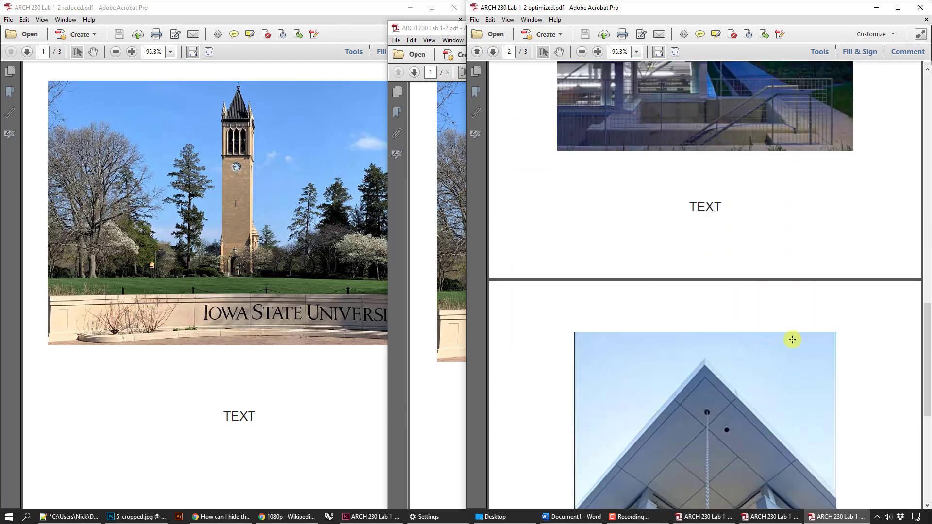
pyautogui.scroll(-3, 794, 349)
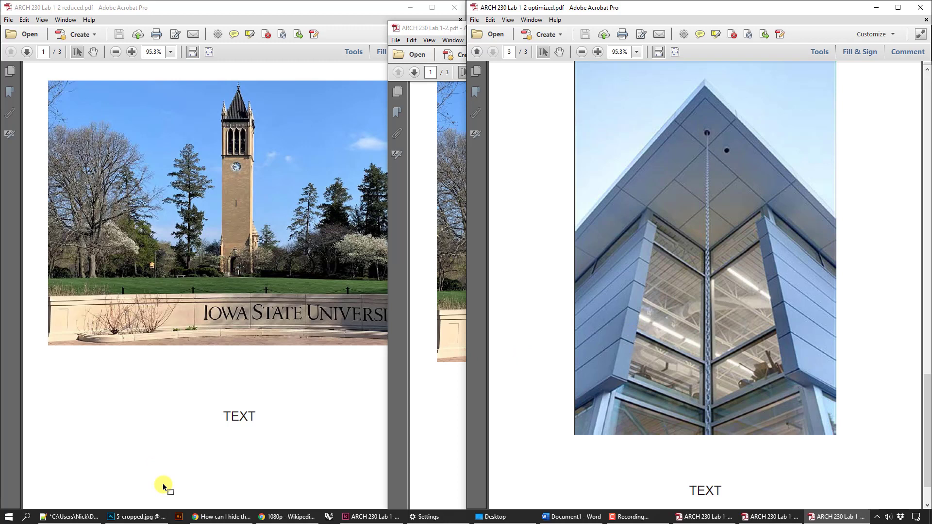
# - Switch to the ARCH 230 Lab 1-2 document in InDesign and inspect the campanile photo's frame on page 1
pyautogui.click(364, 517)
pyautogui.click(584, 394)
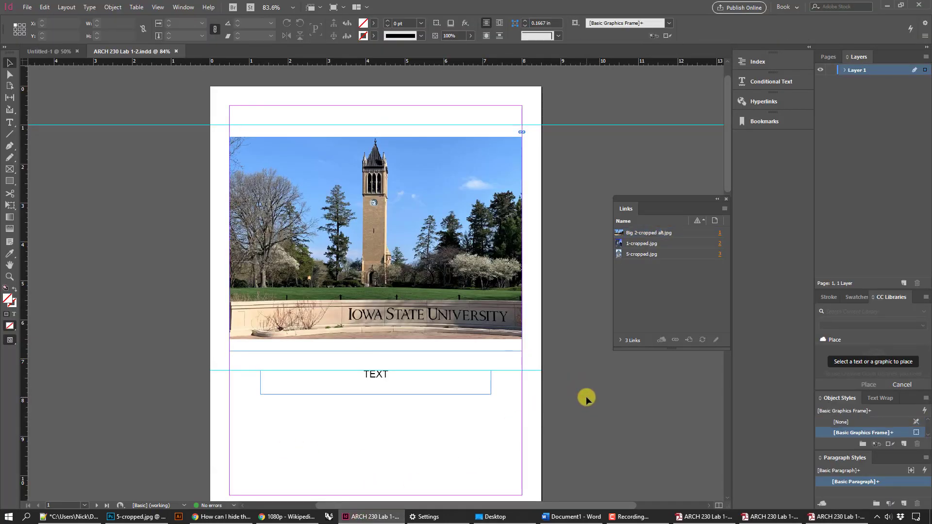
pyautogui.click(469, 206)
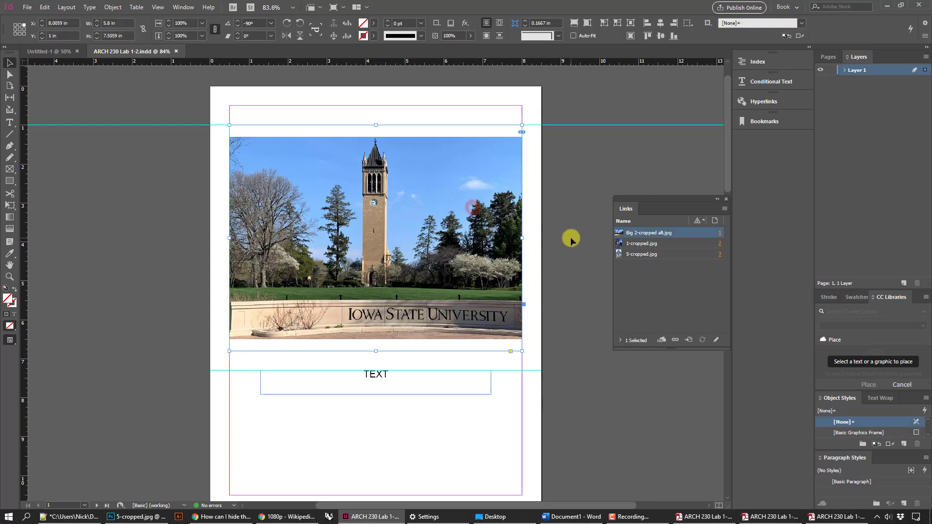
pyautogui.click(571, 239)
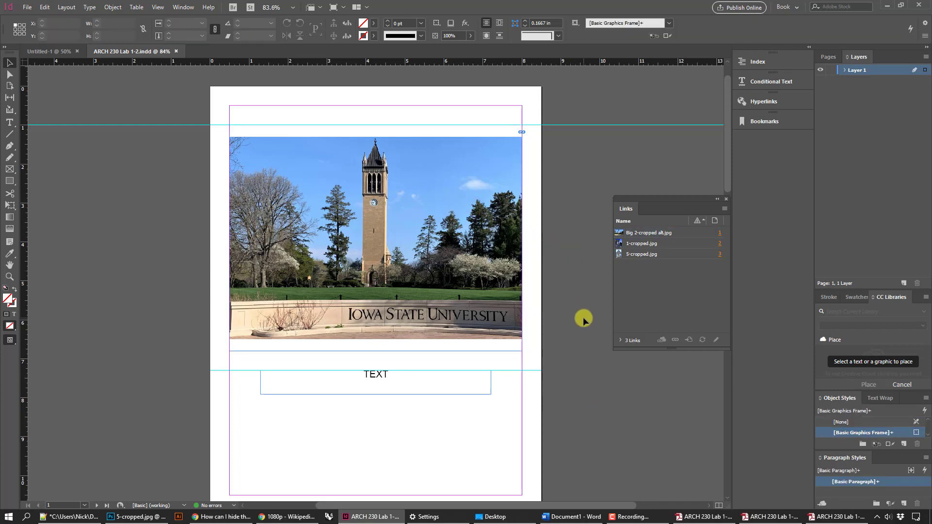
# - Switch to Photoshop and try a Levels adjustment on 5-cropped.jpg with the black input at 44 and midtones at 1.56
pyautogui.click(148, 517)
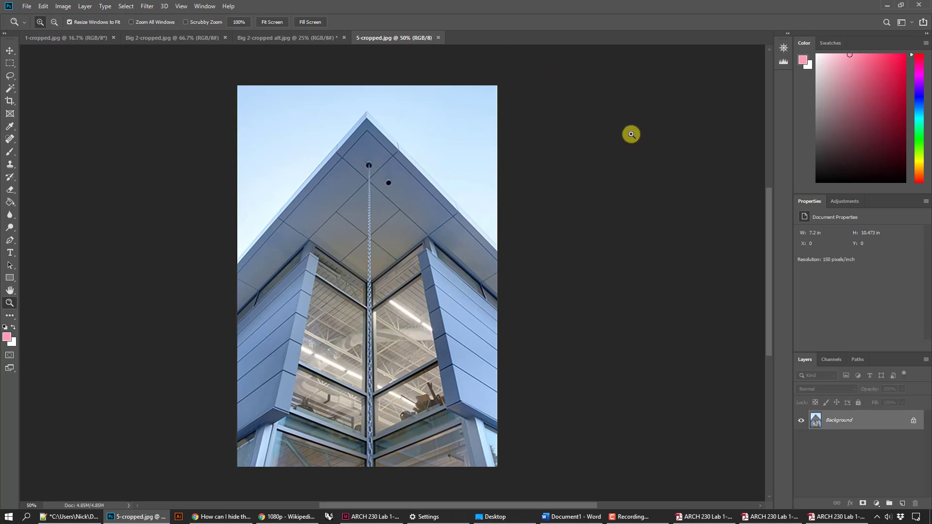
pyautogui.click(63, 7)
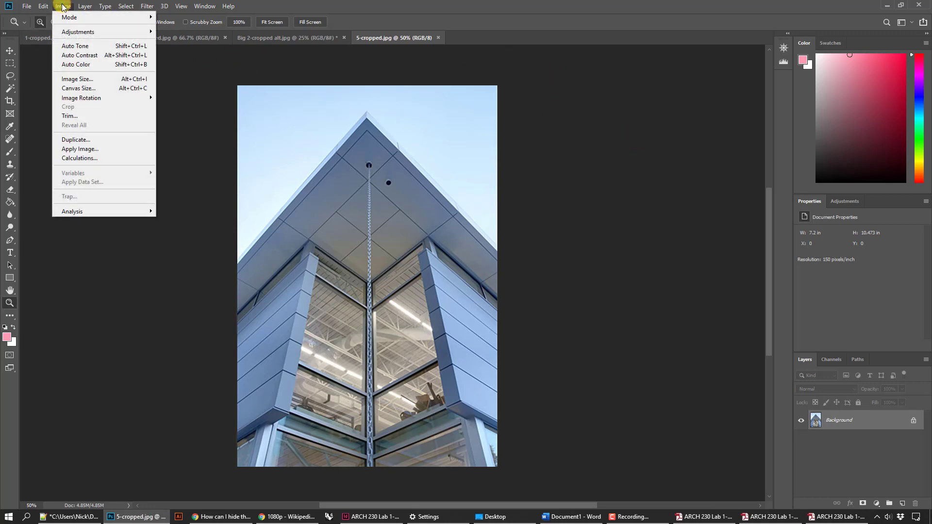
pyautogui.moveTo(74, 31)
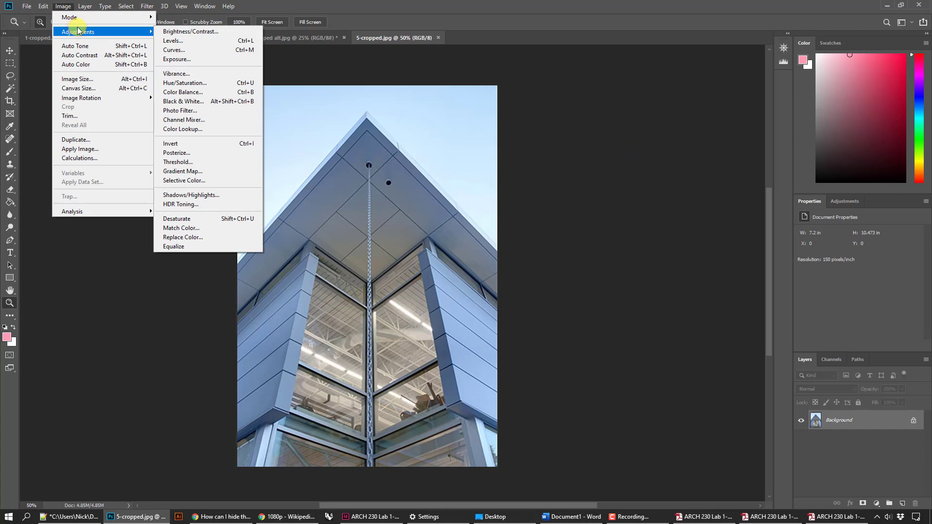
pyautogui.click(179, 40)
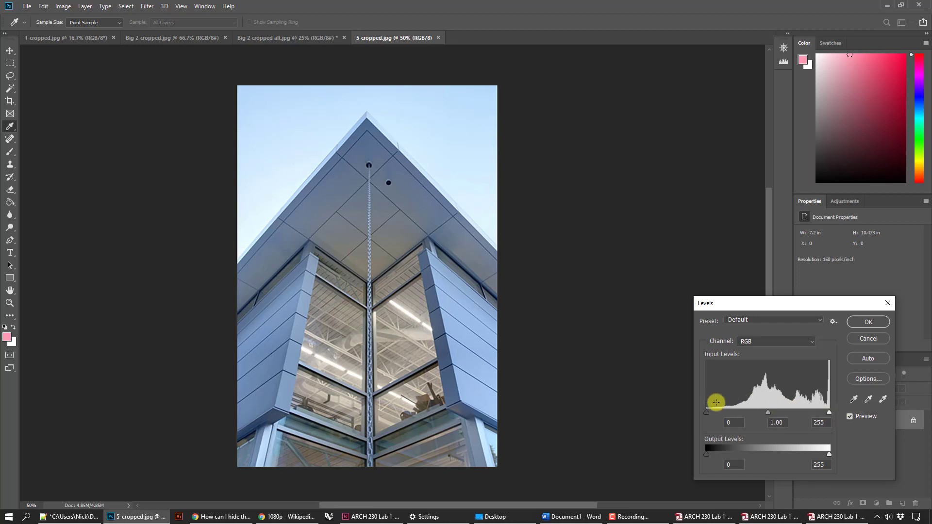
pyautogui.moveTo(709, 411); pyautogui.dragTo(728, 412)
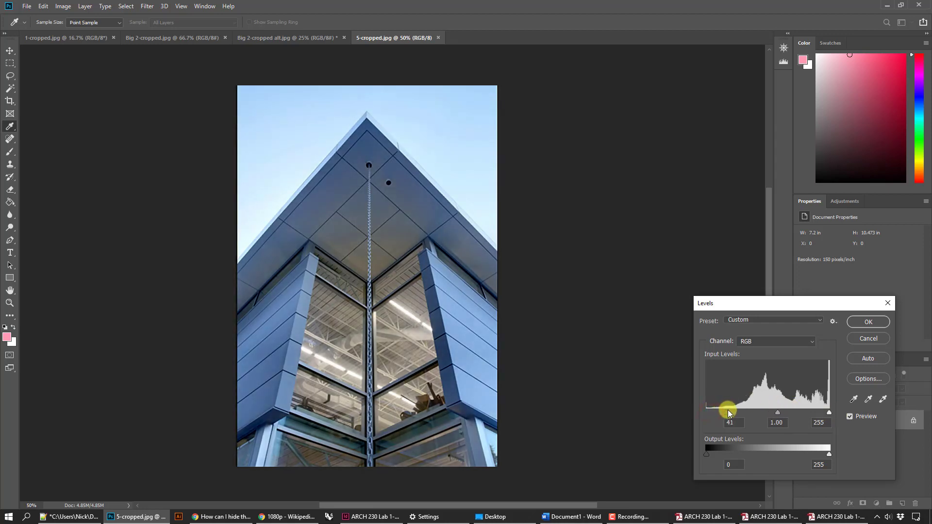
pyautogui.moveTo(827, 413); pyautogui.dragTo(769, 411)
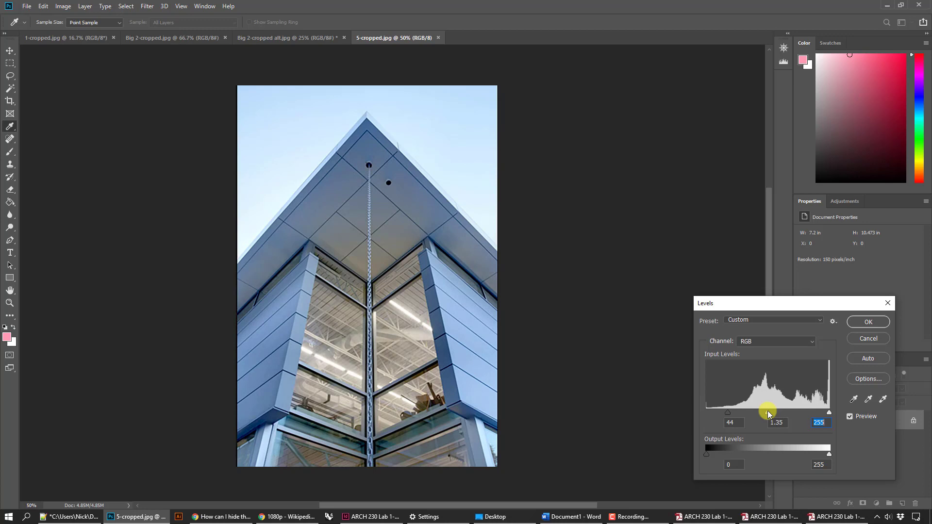
pyautogui.moveTo(767, 411); pyautogui.dragTo(768, 411)
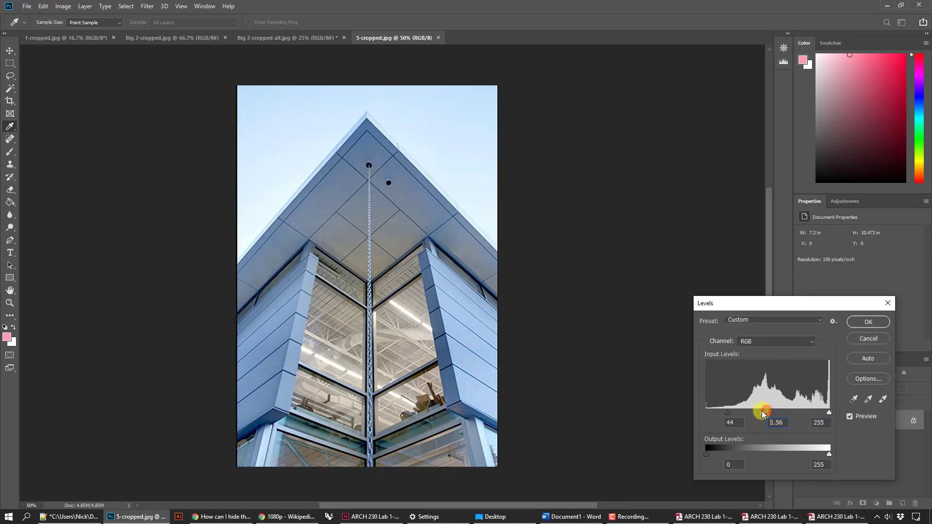
pyautogui.click(867, 323)
pyautogui.press('z')
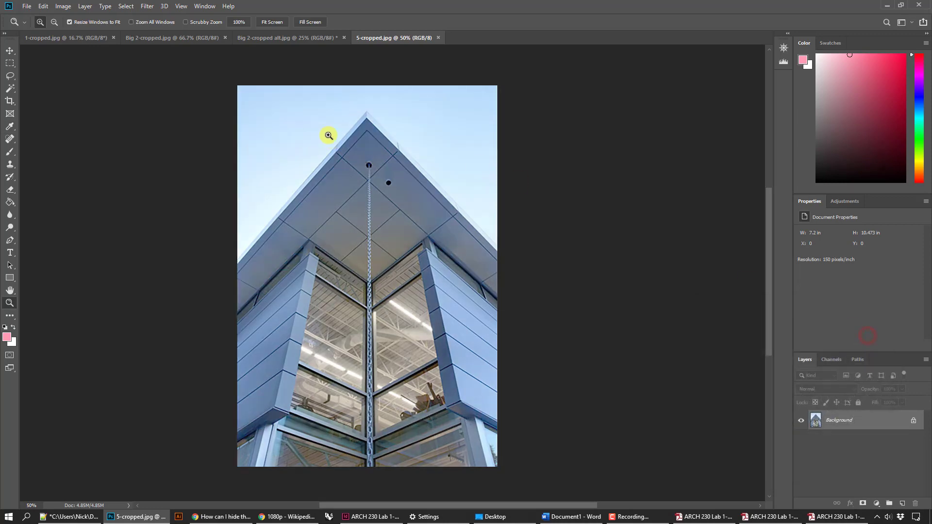
# - Try a Brightness/Contrast adjustment on 5-cropped.jpg, testing several contrast amounts and ending at about 58
pyautogui.click(63, 6)
pyautogui.moveTo(69, 31)
pyautogui.click(197, 33)
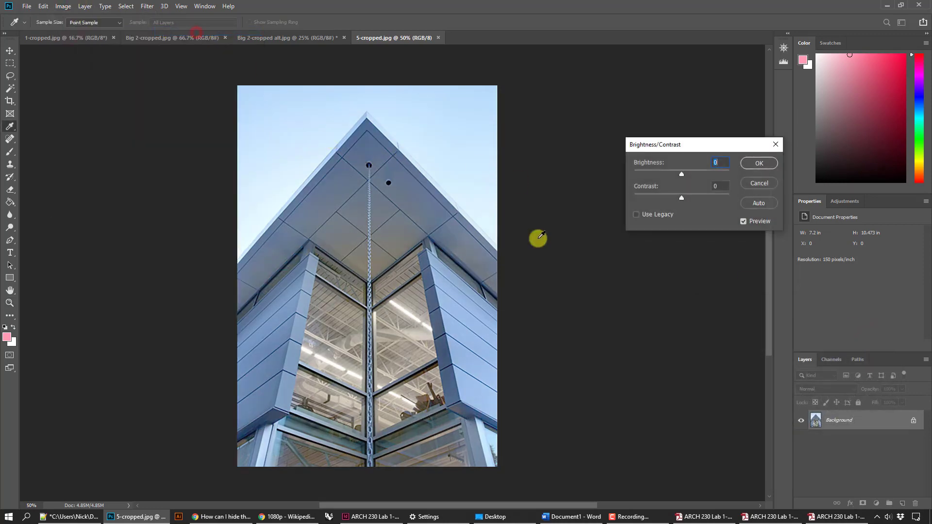
pyautogui.moveTo(683, 197); pyautogui.dragTo(718, 193)
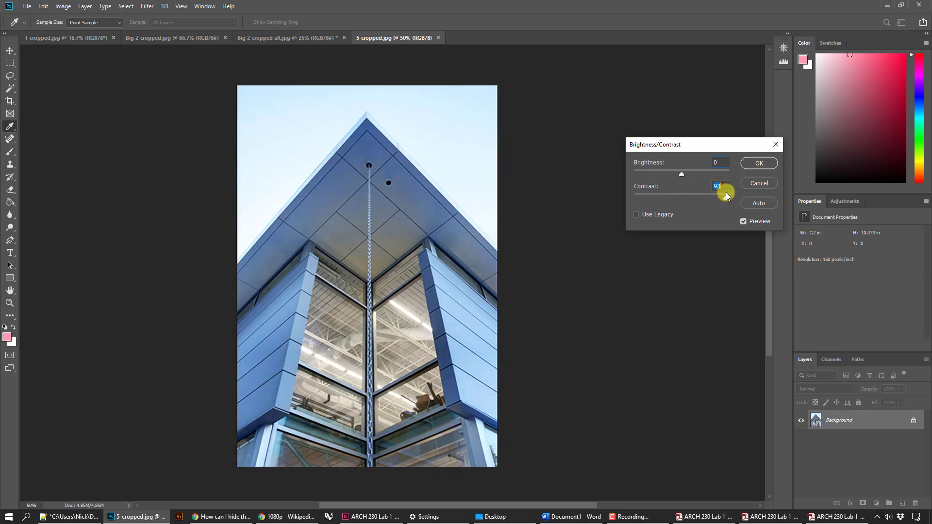
pyautogui.moveTo(715, 192); pyautogui.dragTo(734, 195)
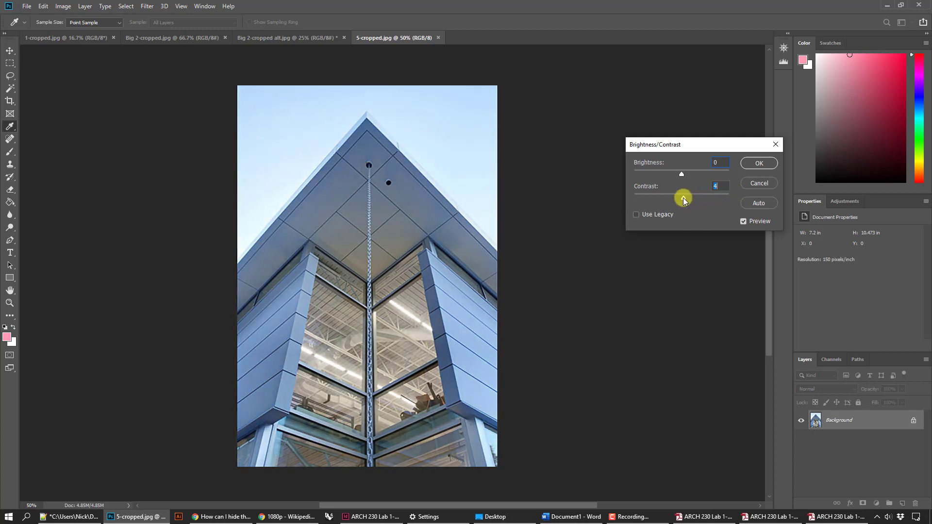
pyautogui.moveTo(693, 198); pyautogui.dragTo(705, 196)
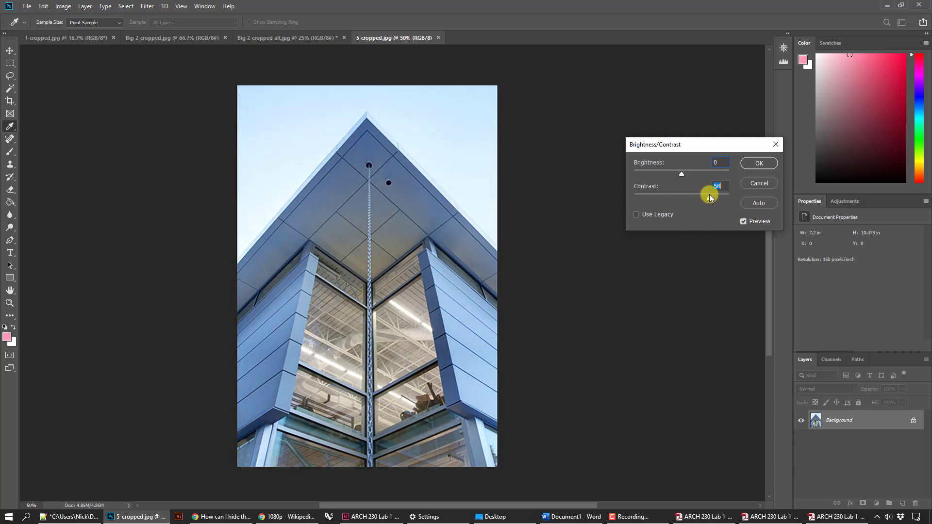
pyautogui.press('Return')
pyautogui.press('z')
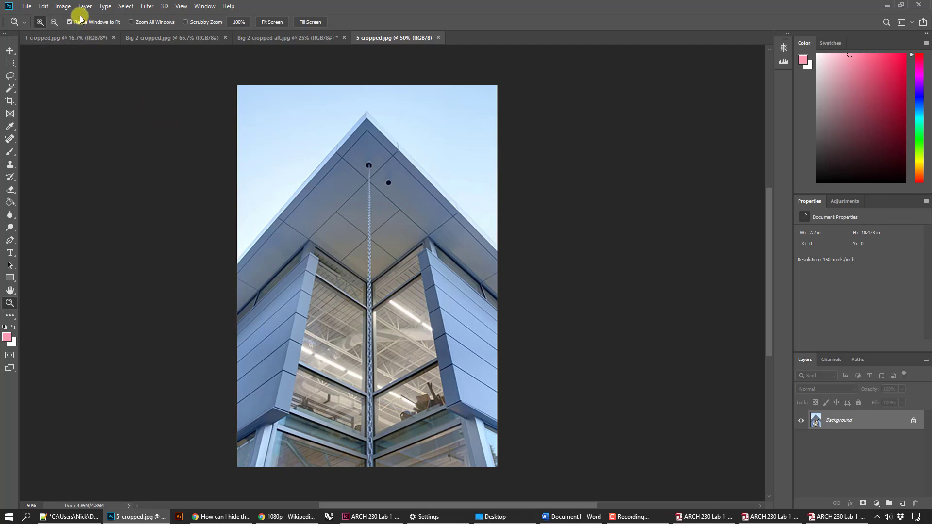
# - Try a Color Balance adjustment on 5-cropped.jpg, shifting the midtones +26 toward red and testing the yellow-blue balance and highlights
pyautogui.click(64, 7)
pyautogui.moveTo(76, 31)
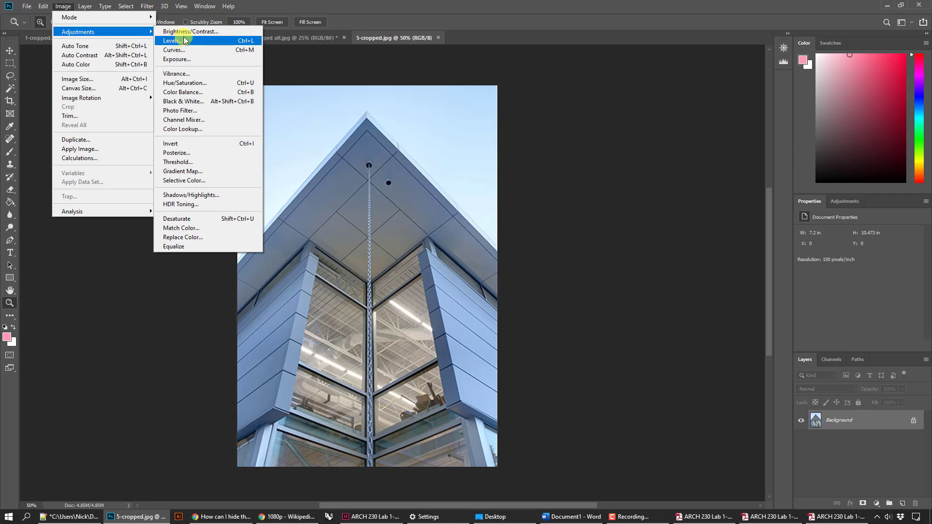
pyautogui.click(181, 92)
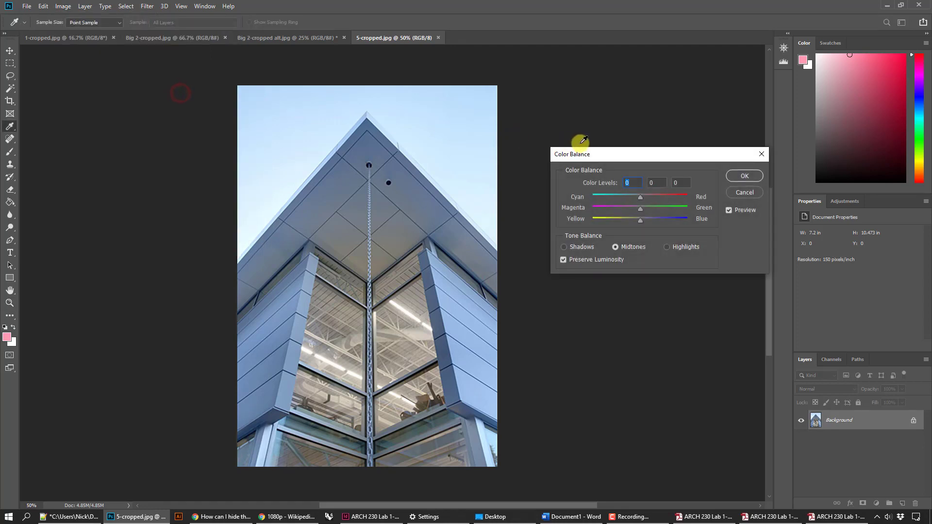
pyautogui.moveTo(641, 155); pyautogui.dragTo(640, 145)
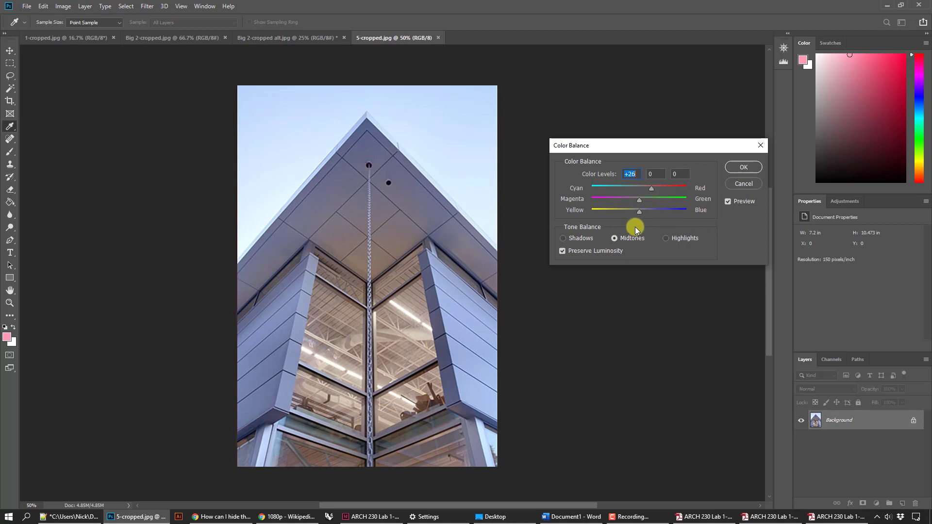
pyautogui.moveTo(638, 209); pyautogui.dragTo(643, 208)
pyautogui.click(665, 237)
pyautogui.click(733, 183)
pyautogui.press('z')
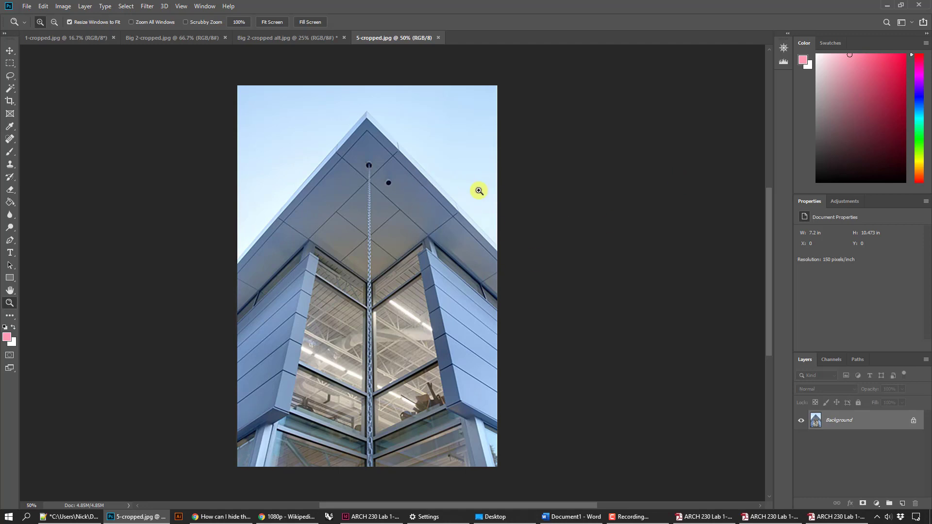
# - Review the other open photos, ending on 1-cropped.jpg, and examine its building interior and hanging yellow objects up close
pyautogui.click(250, 39)
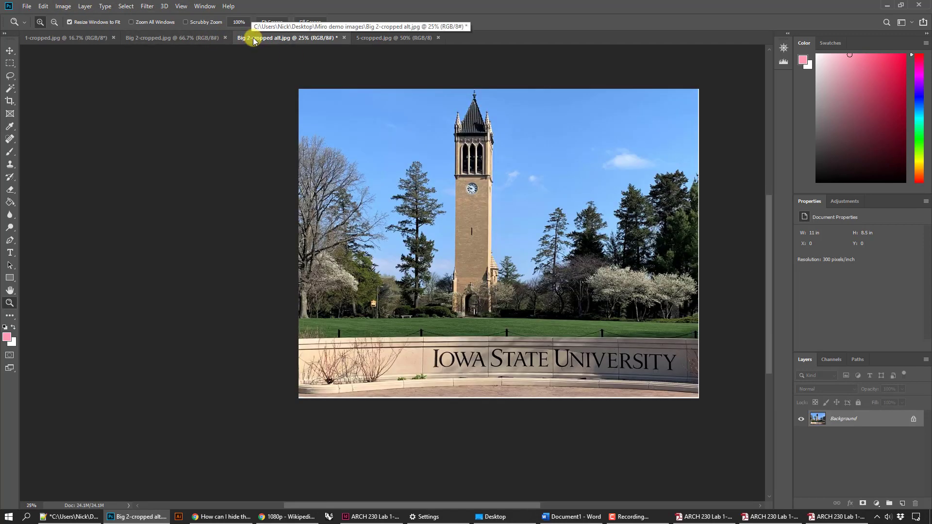
pyautogui.click(191, 37)
pyautogui.click(100, 42)
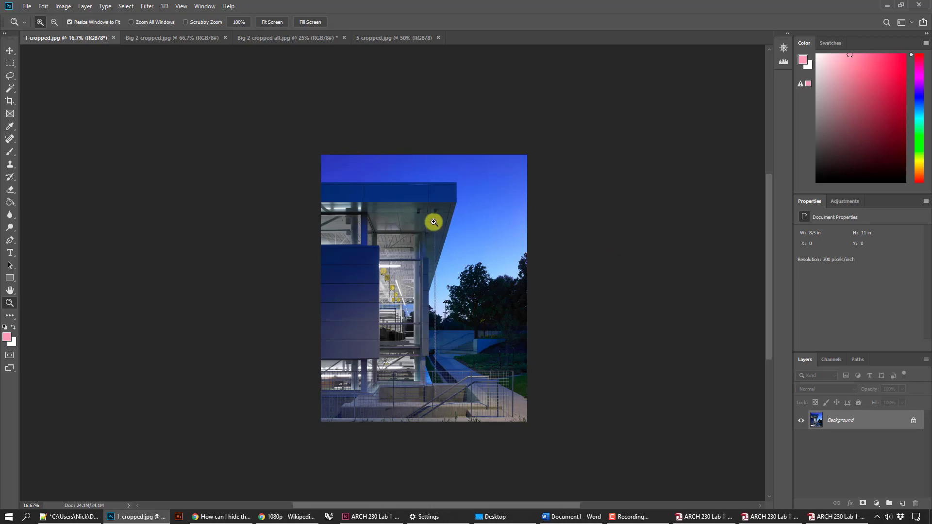
pyautogui.click(398, 265)
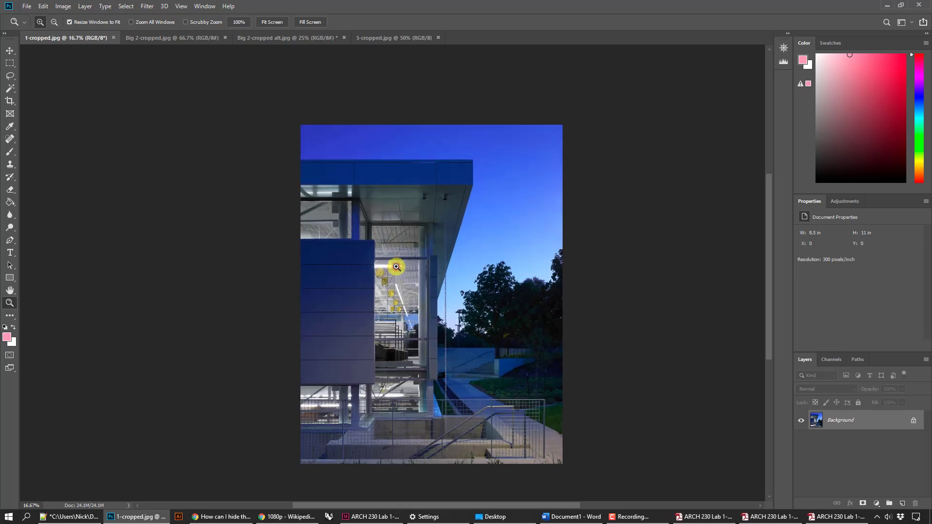
pyautogui.click(396, 267)
pyautogui.click(320, 235)
pyautogui.click(323, 234)
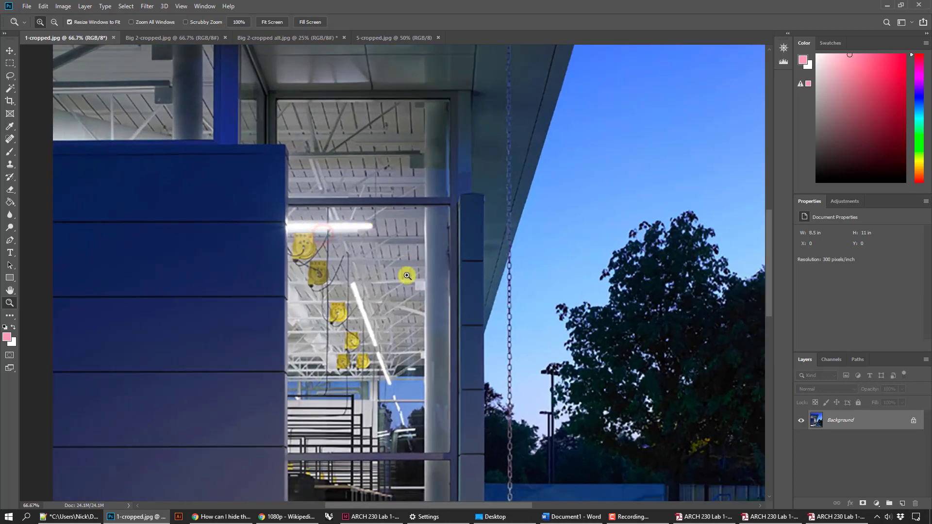
pyautogui.keyDown('alt'); pyautogui.click(428, 307); pyautogui.keyUp('alt')
pyautogui.keyDown('alt'); pyautogui.click(427, 306); pyautogui.keyUp('alt')
pyautogui.keyDown('alt'); pyautogui.click(445, 330); pyautogui.keyUp('alt')
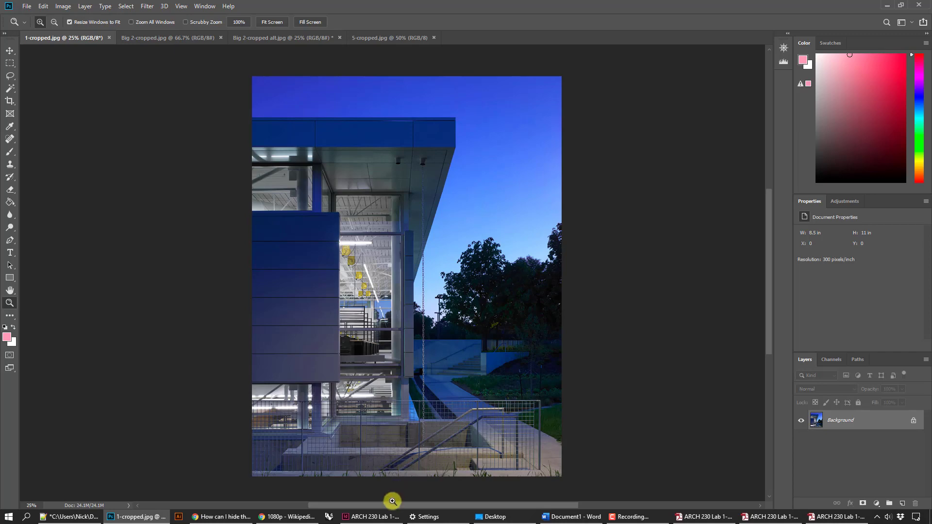
# - Switch to the ARCH 230 Lab 1-2 document in InDesign and review the images placed on all three pages
pyautogui.click(360, 518)
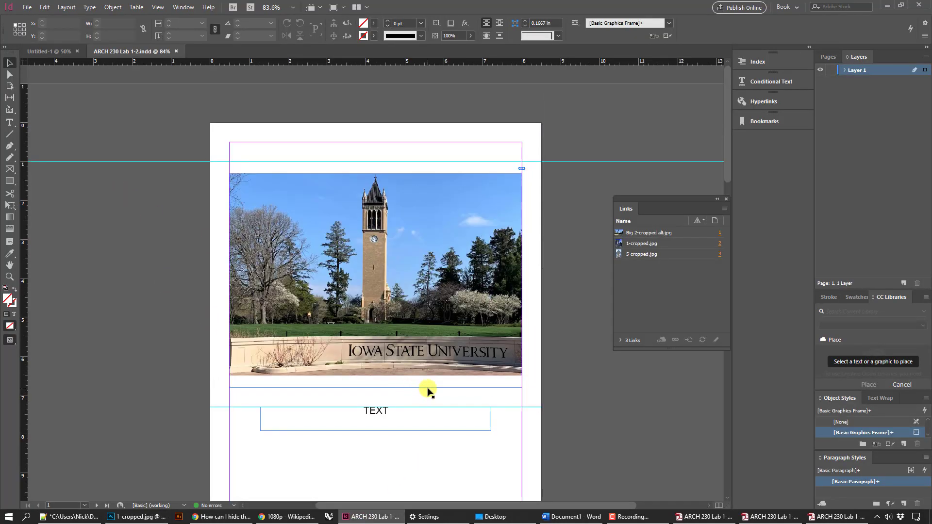
pyautogui.scroll(-10, 408, 390)
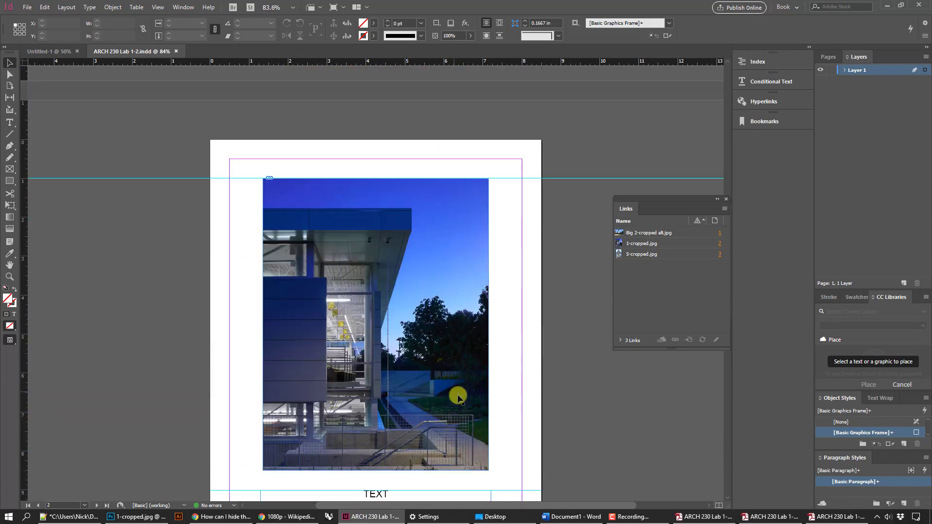
pyautogui.scroll(-10, 457, 391)
pyautogui.scroll(-3, 534, 427)
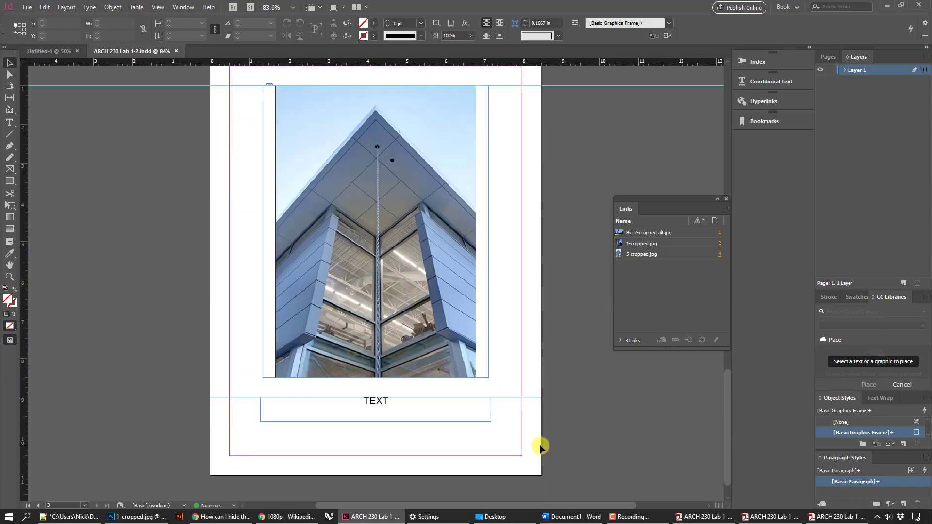
pyautogui.scroll(20, 534, 437)
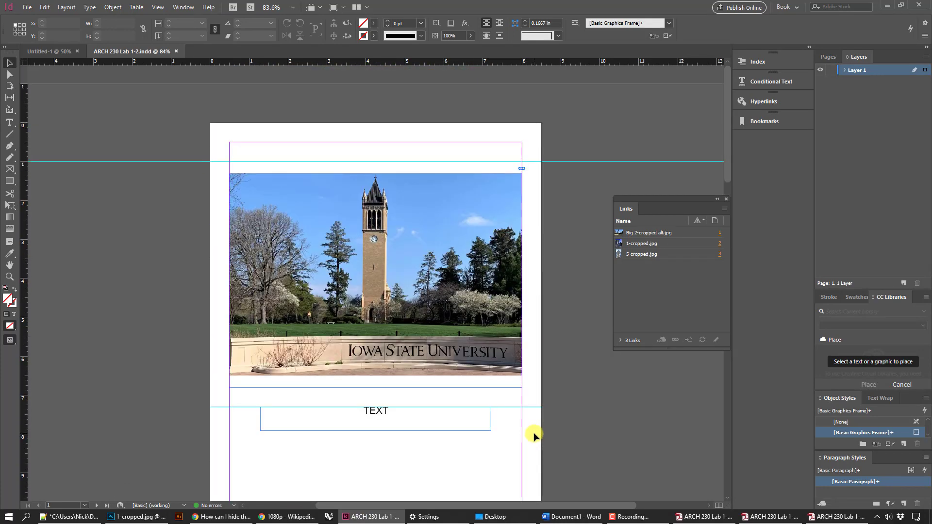